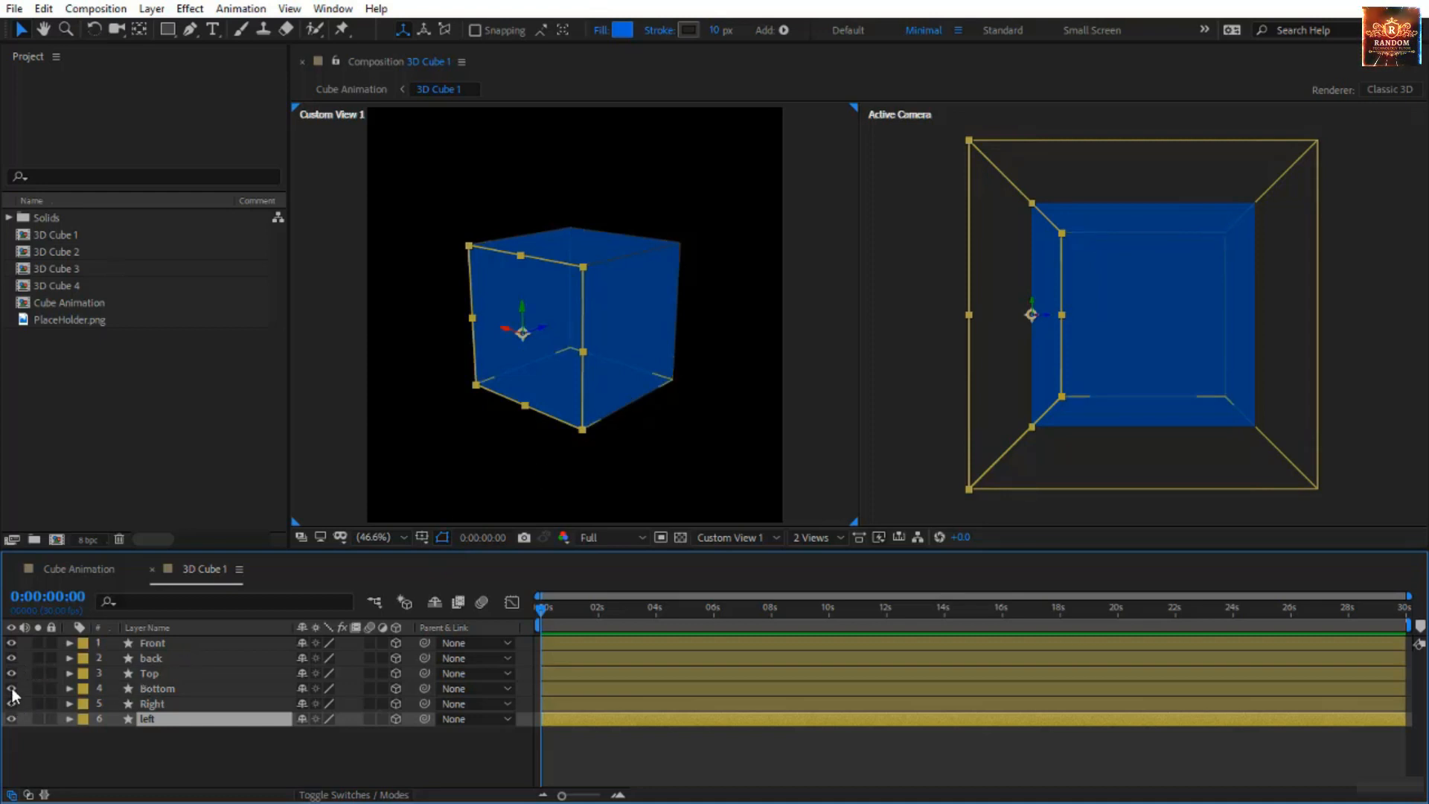
Examine how the cube is built by hiding the Front, back, Top and Bottom faces, then revealing and selecting Bottom, Top and back.
drag(11, 687, 10, 639)
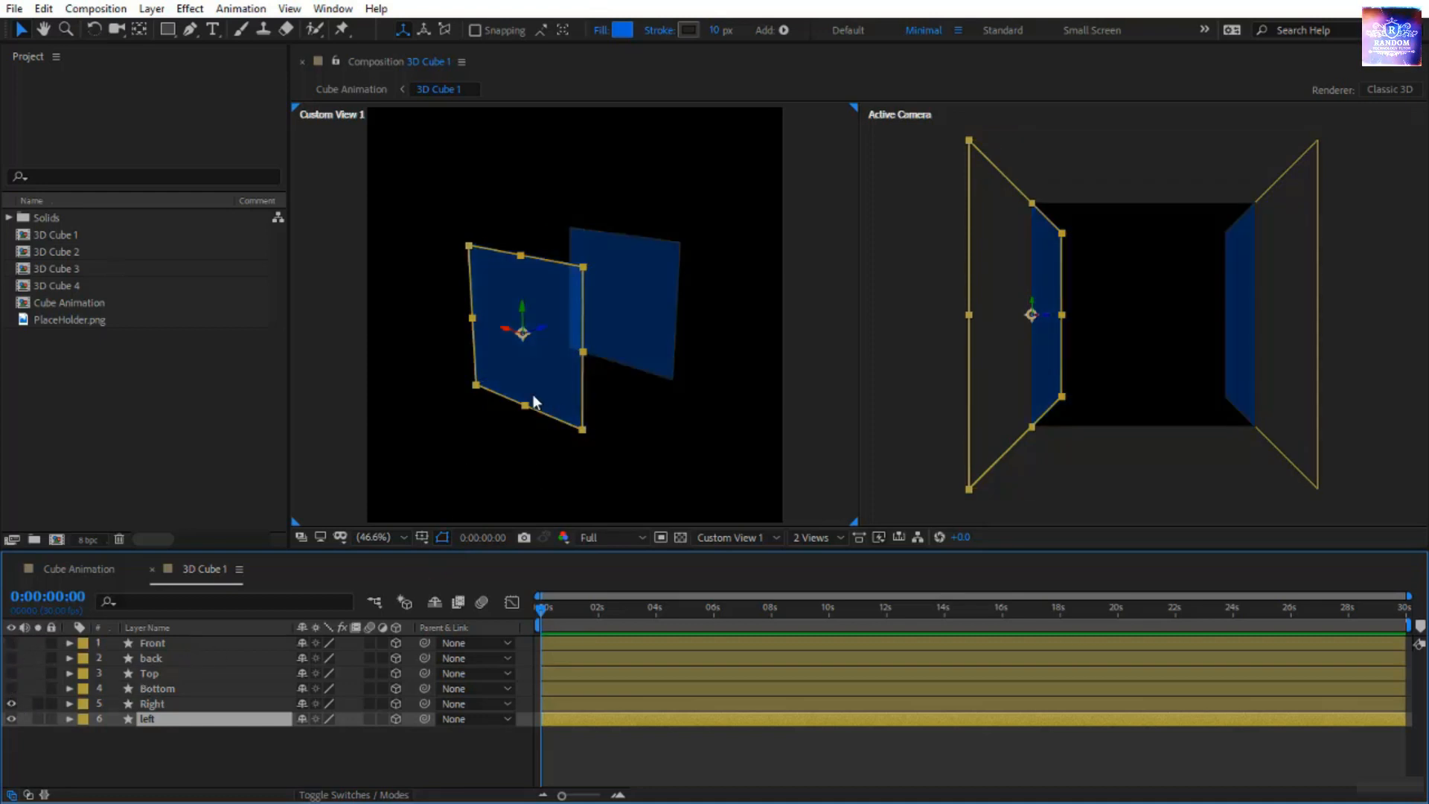
click(12, 689)
click(12, 672)
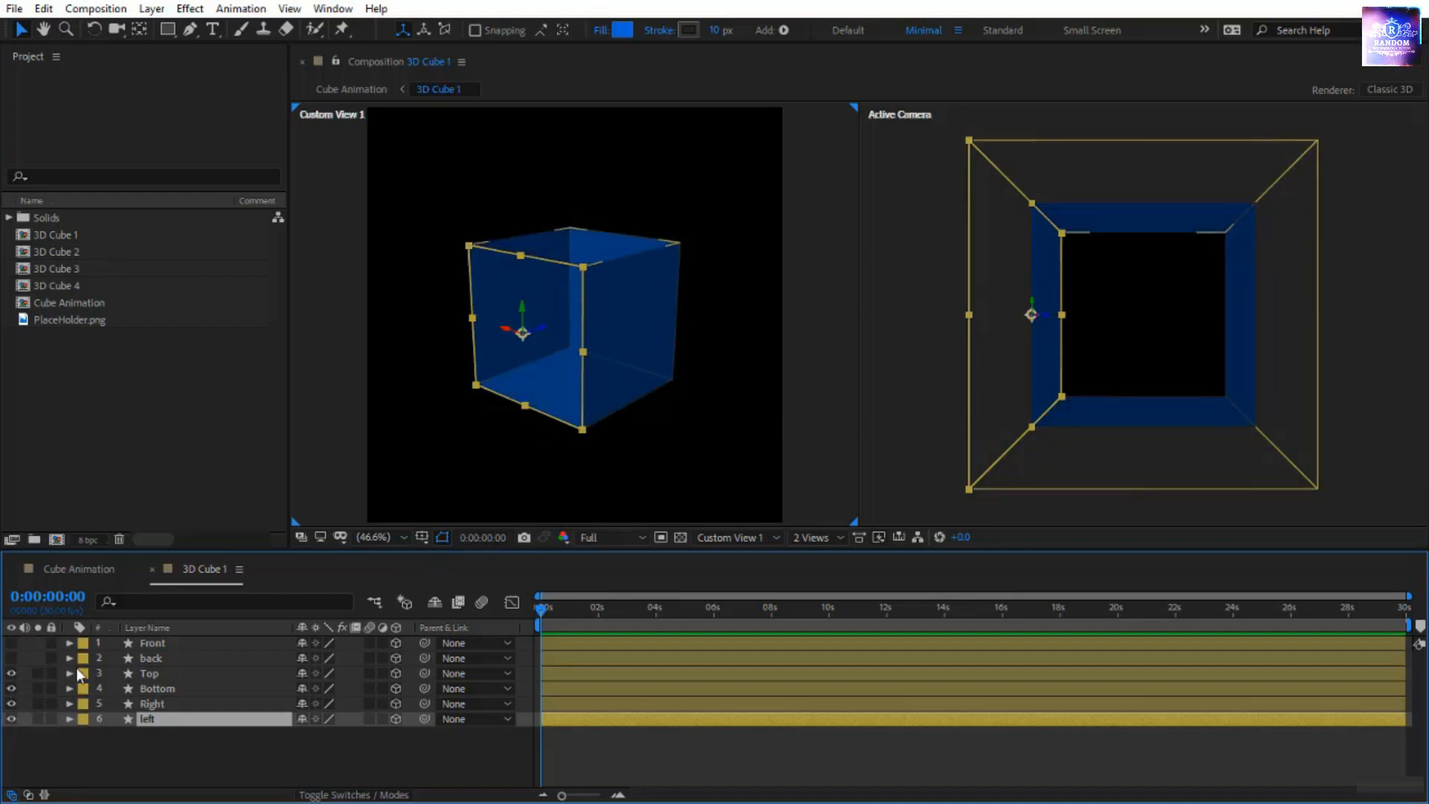
click(167, 690)
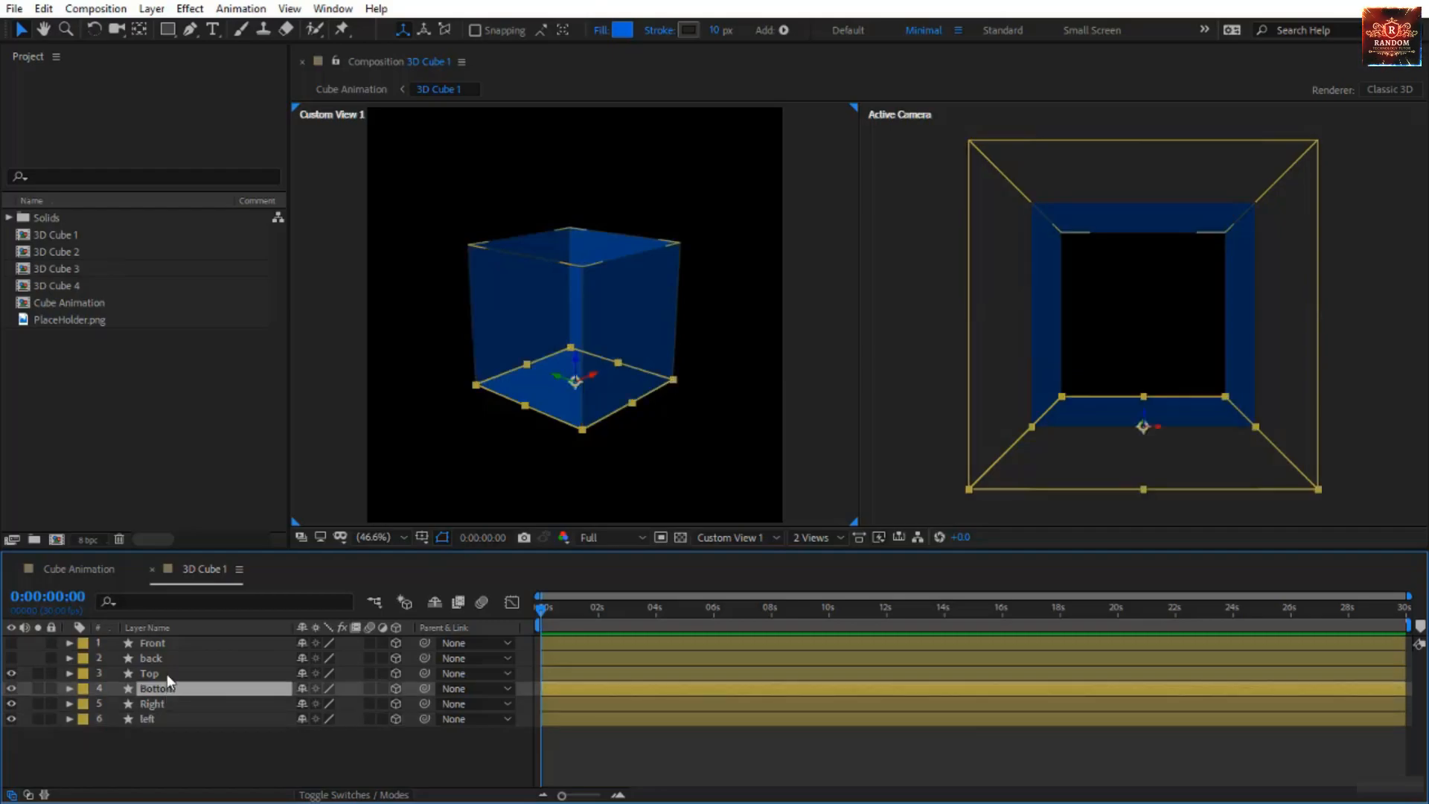
click(167, 673)
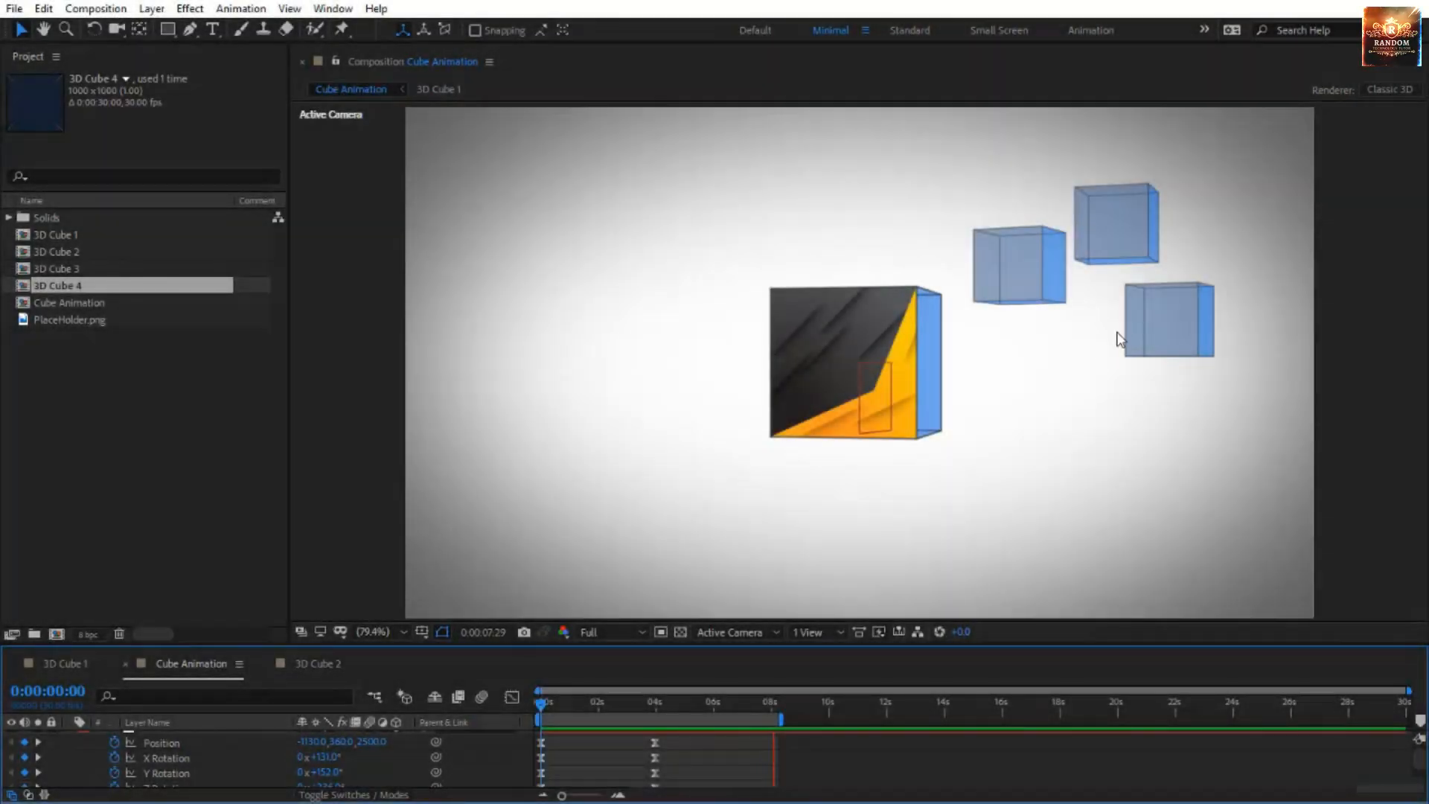
key(space)
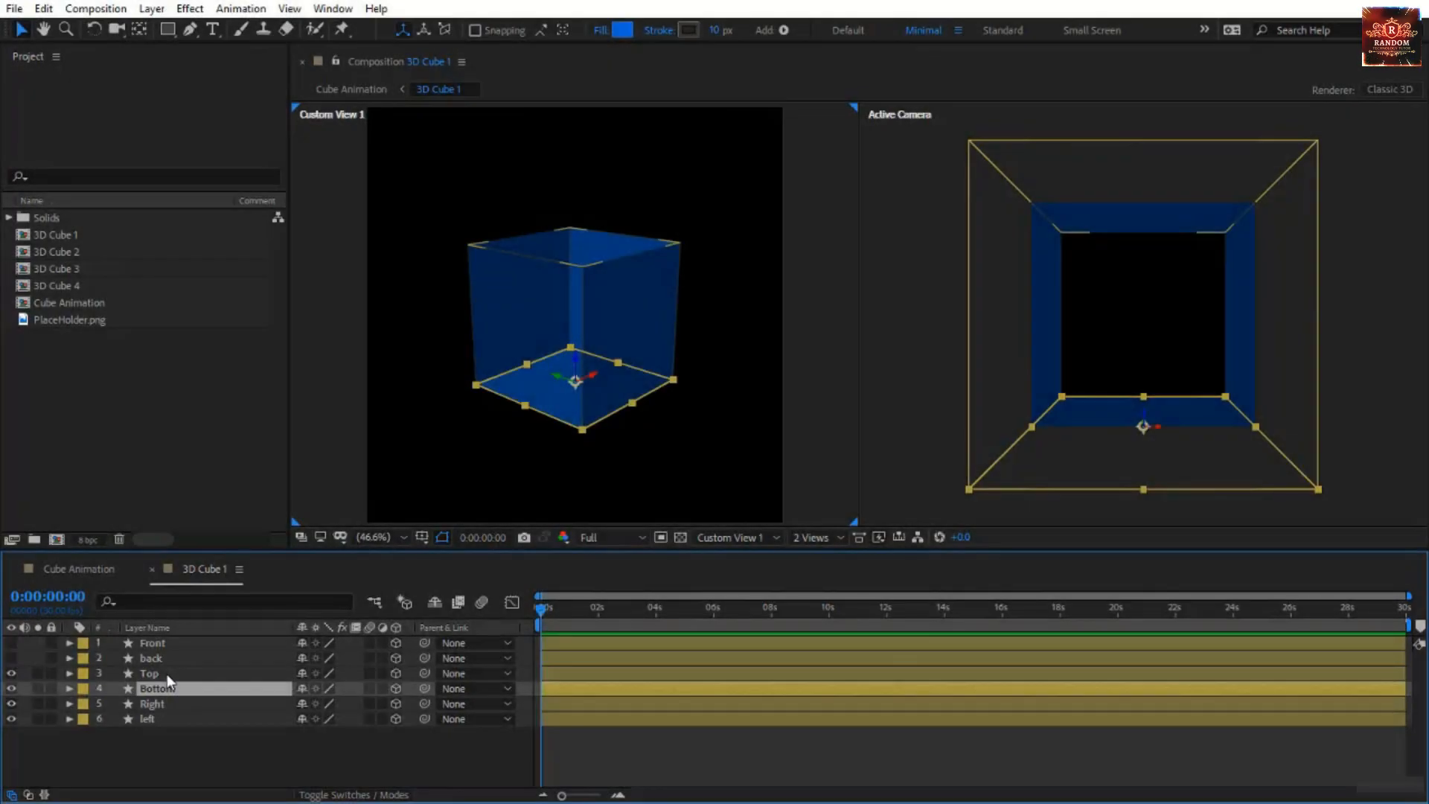
click(167, 673)
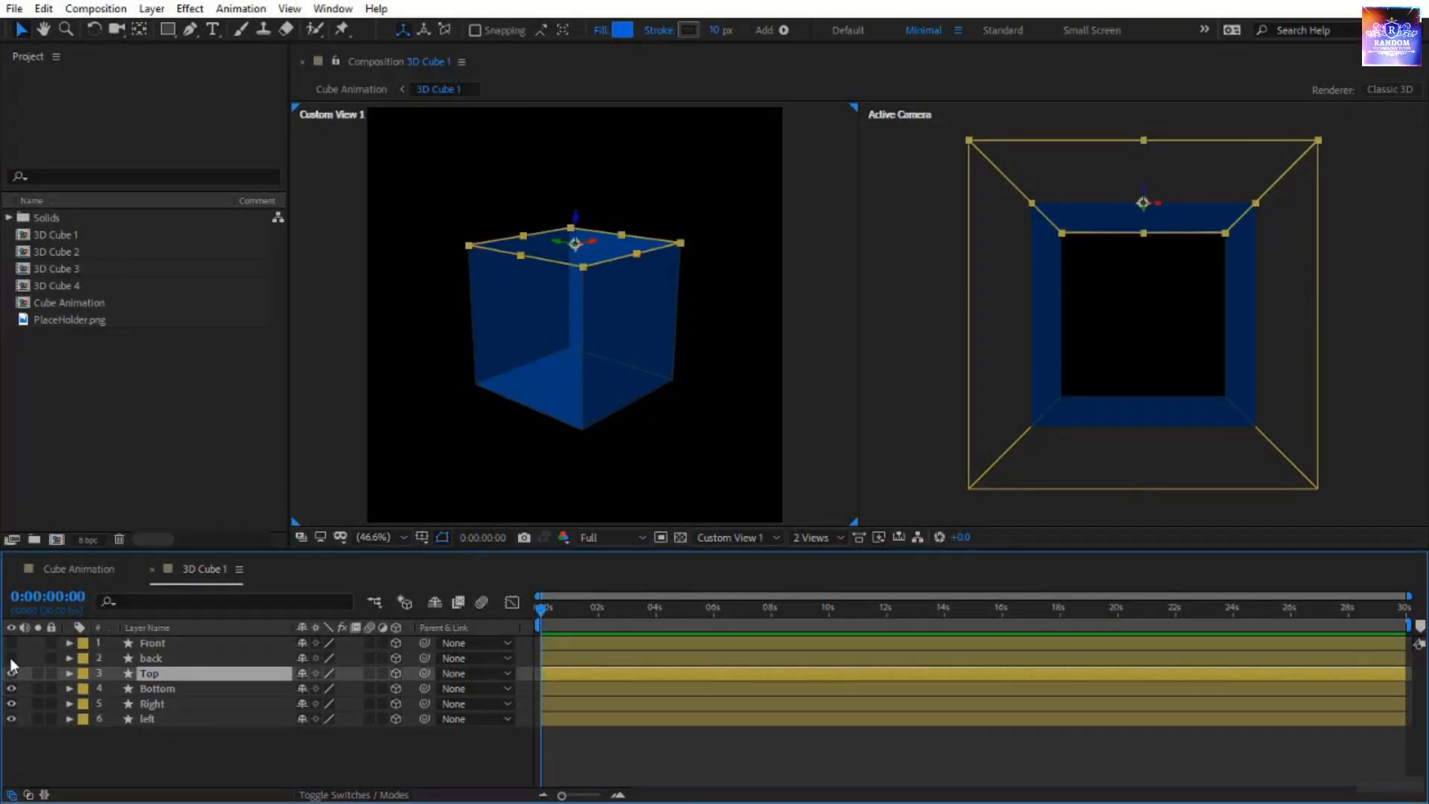
click(11, 658)
click(157, 656)
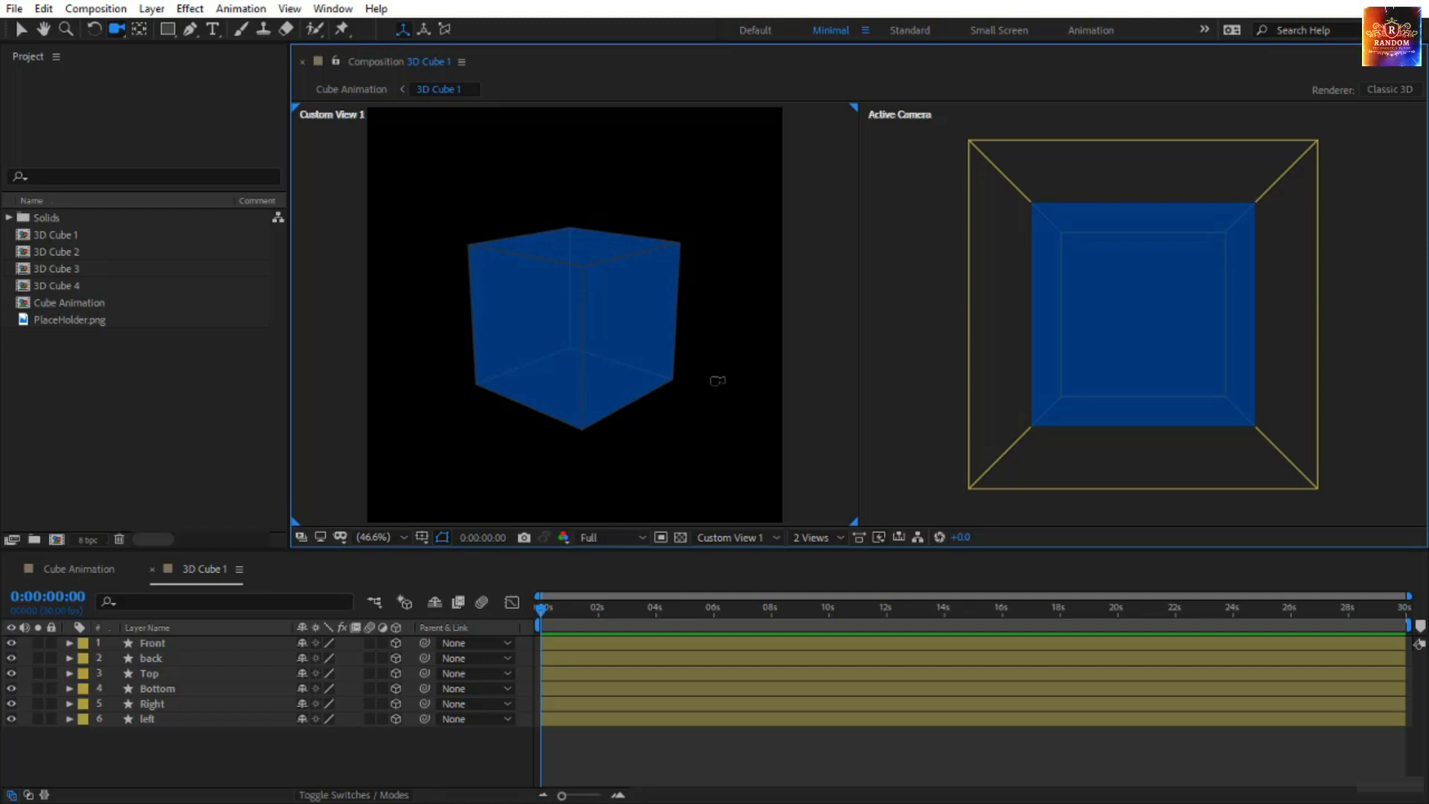
View the available 3D renderers in the 3D Cube 1 composition settings and leave them without a change.
click(1387, 88)
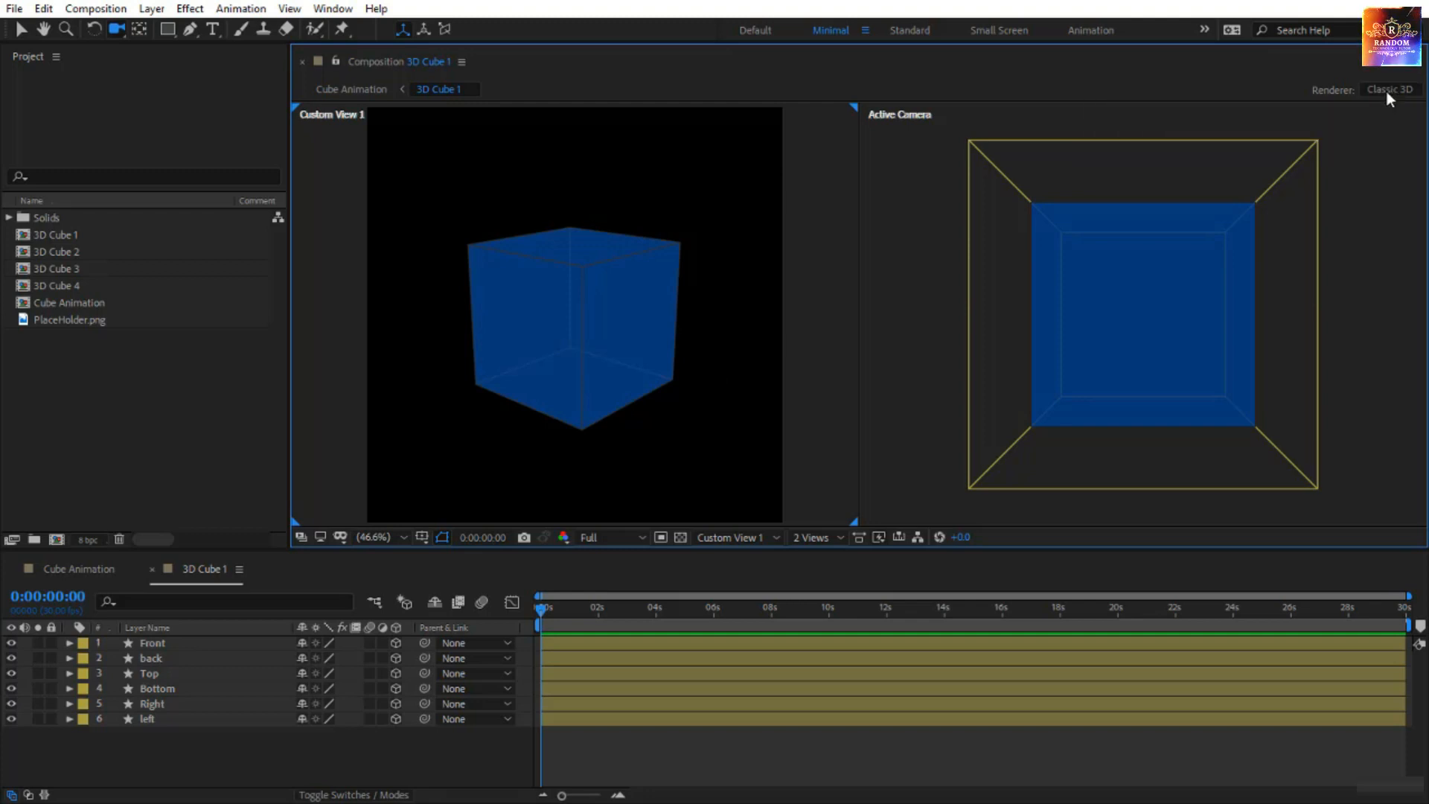
click(627, 287)
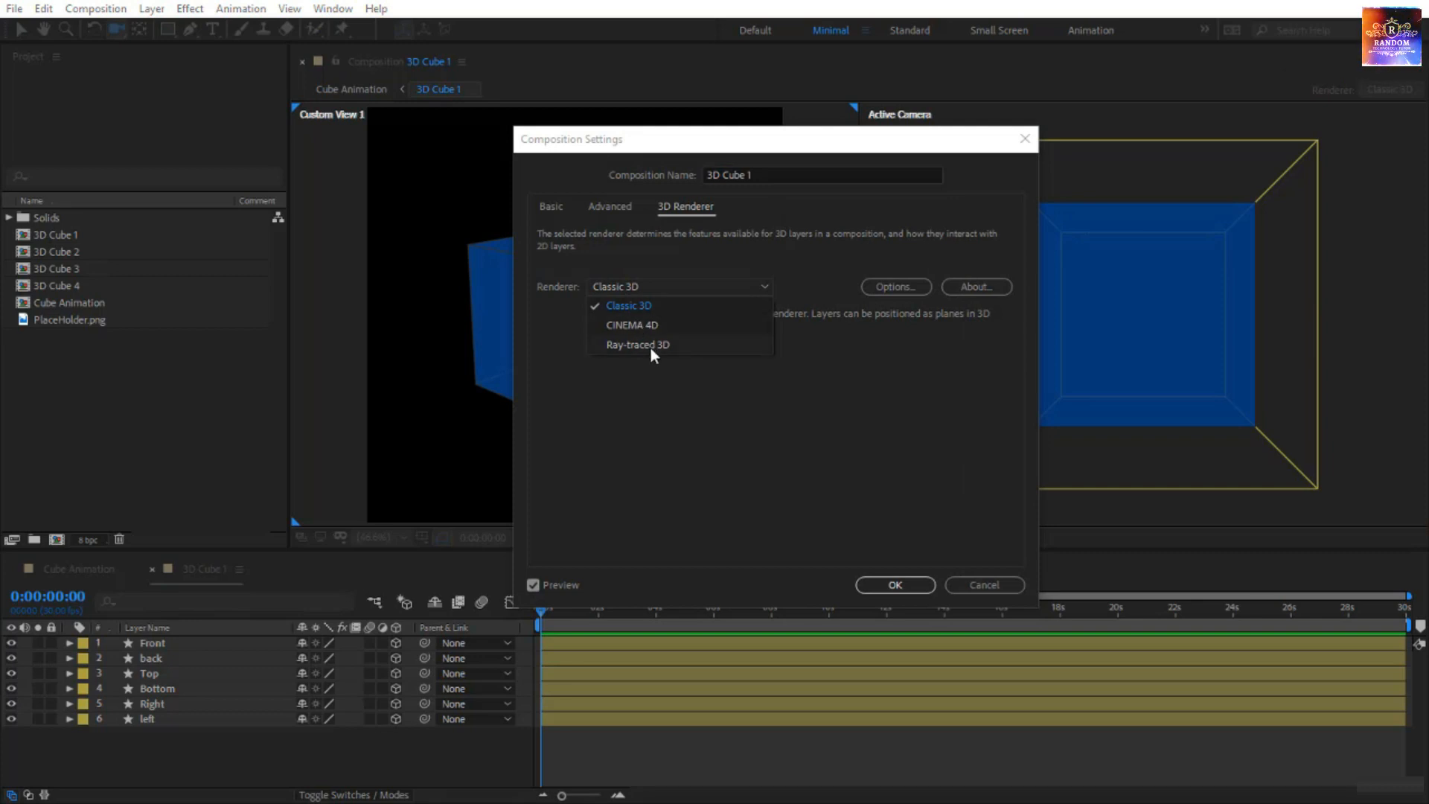
click(987, 584)
click(987, 585)
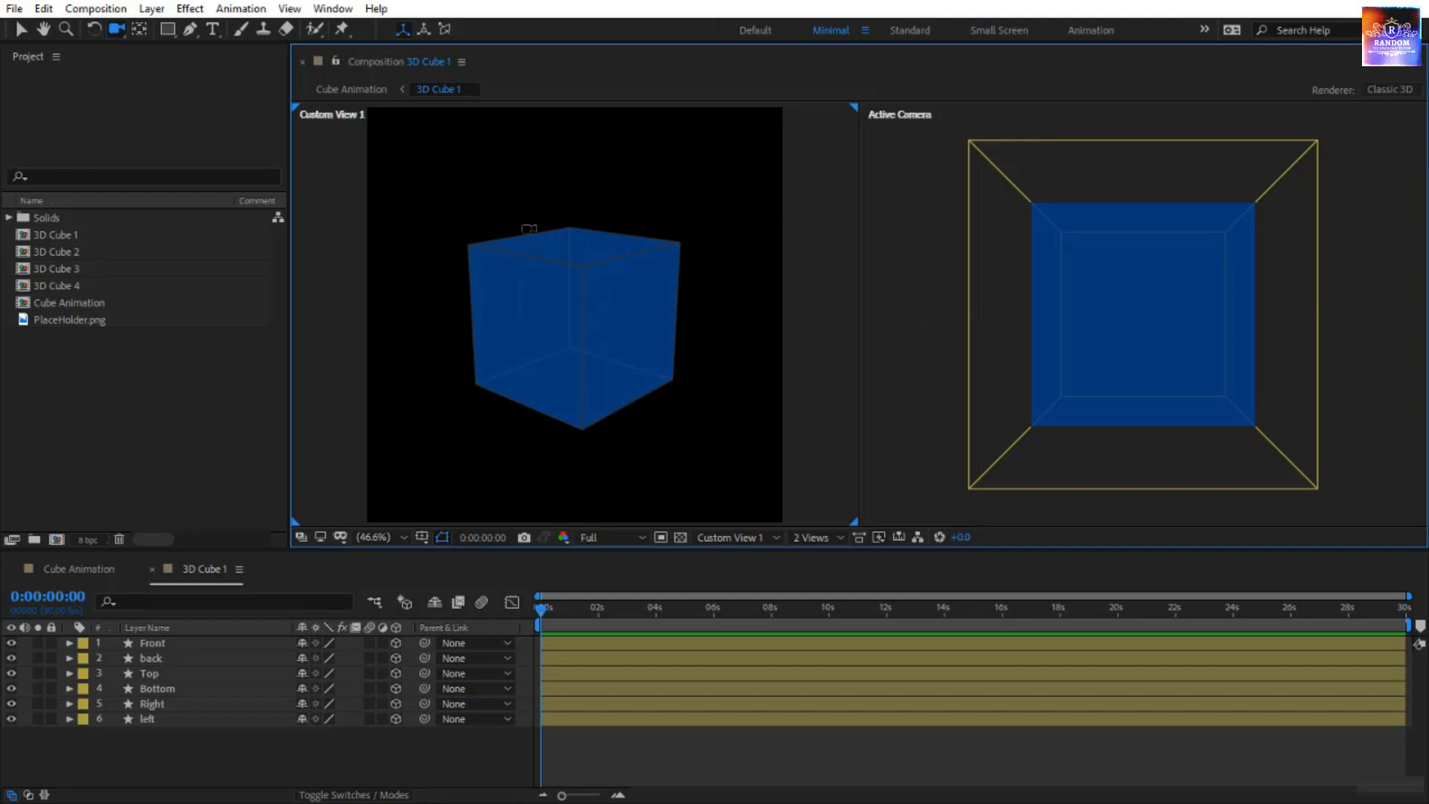
Examine the six cube faces by selecting the Front, back, Top, Bottom, Right and left layers one after another.
key(v)
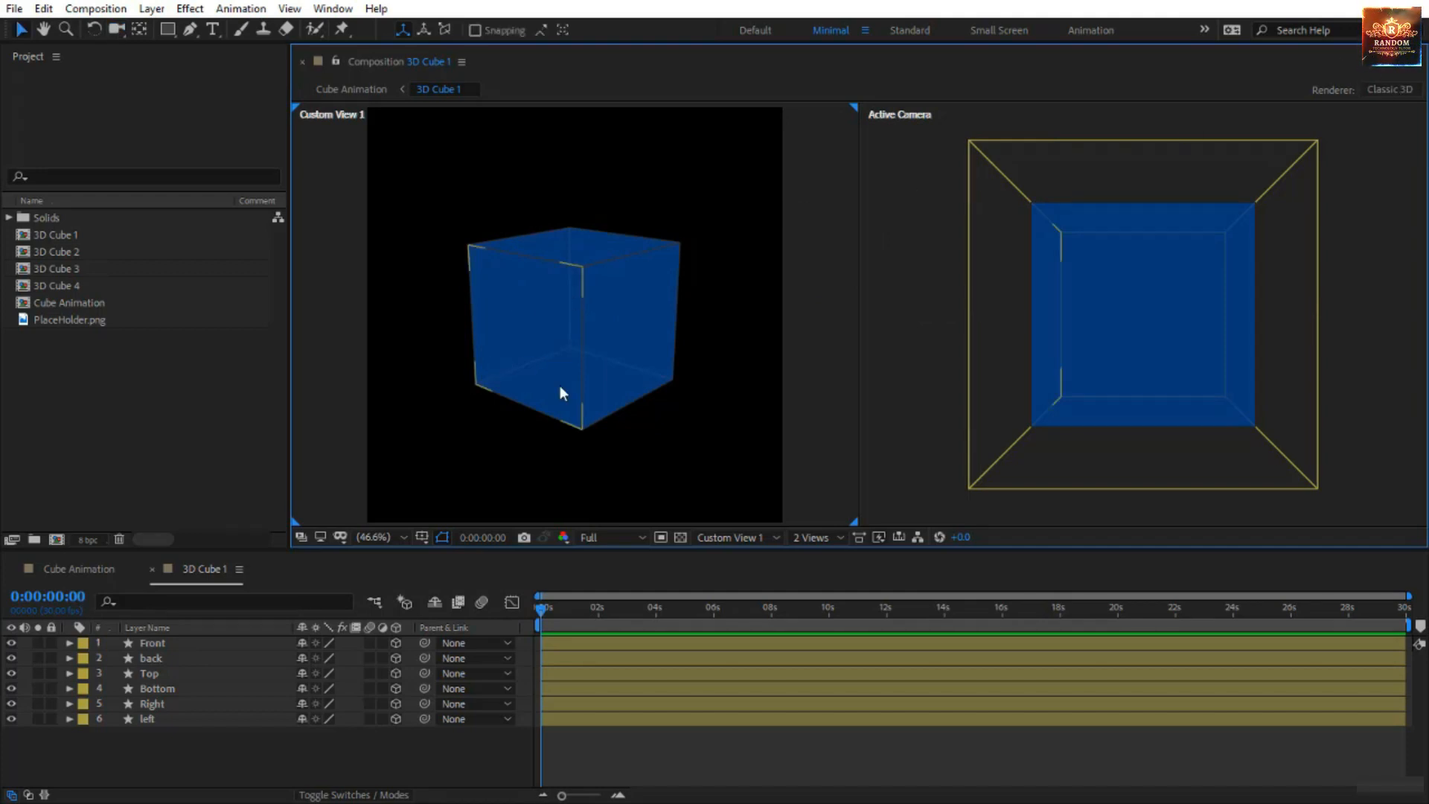
click(560, 385)
click(627, 267)
click(631, 320)
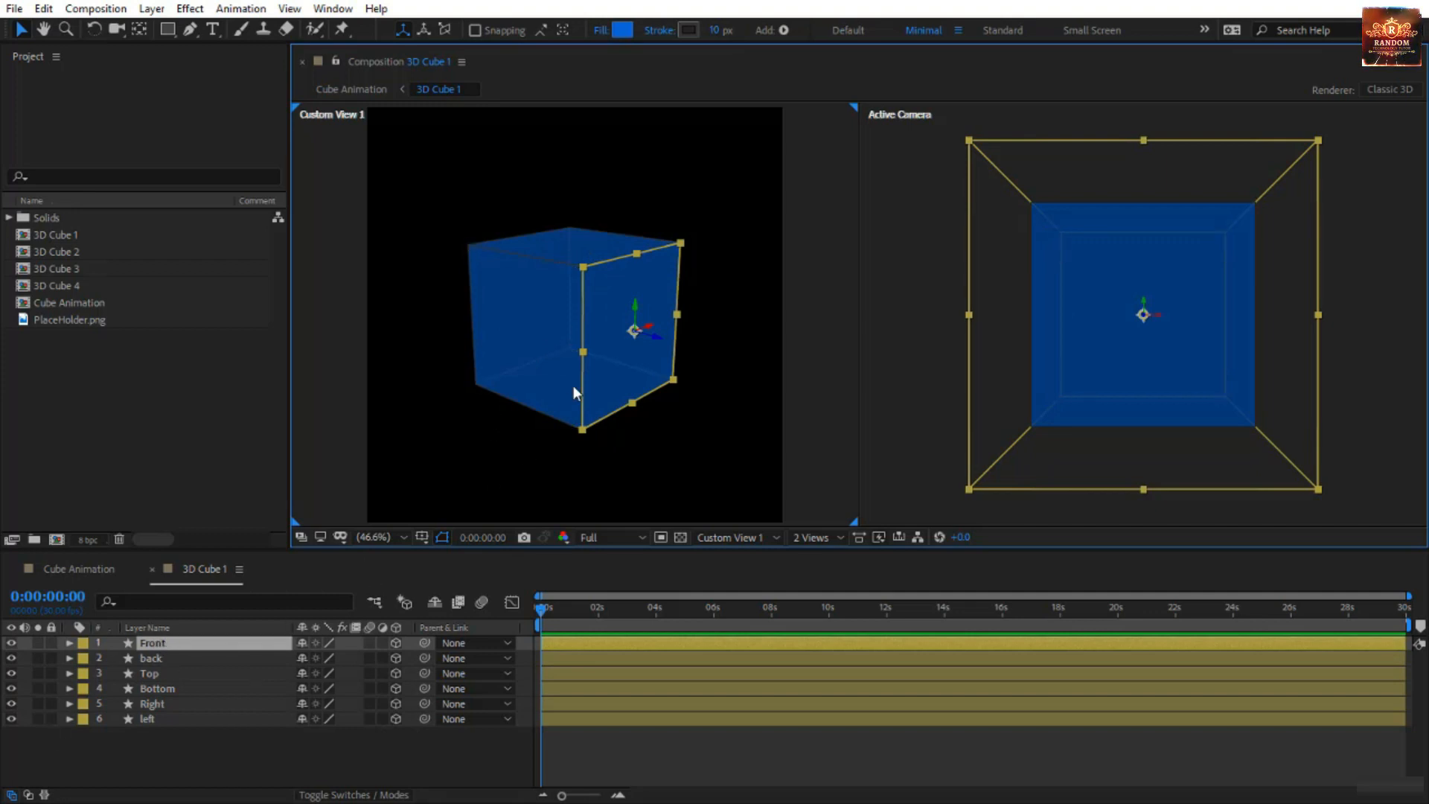
click(167, 659)
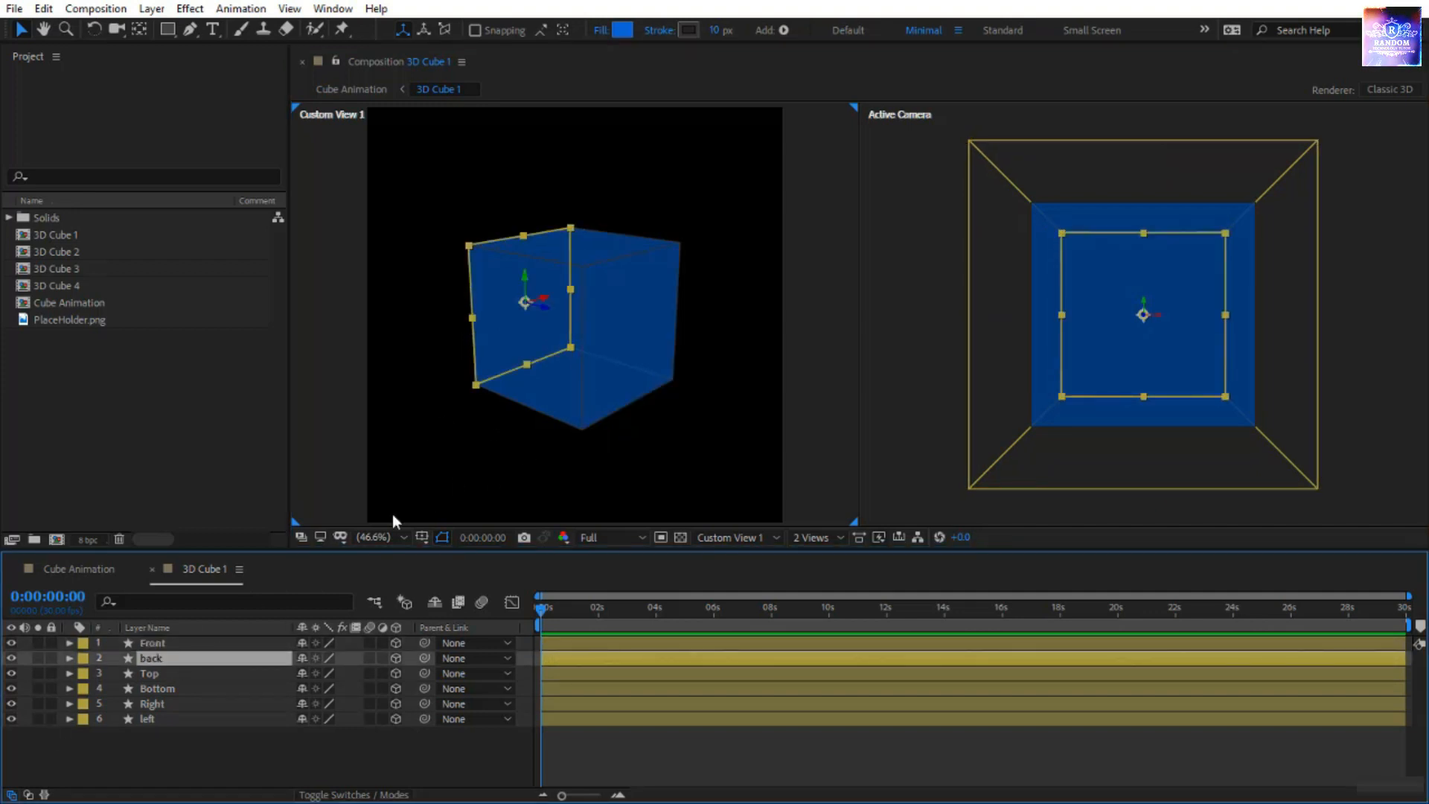
click(172, 674)
click(173, 688)
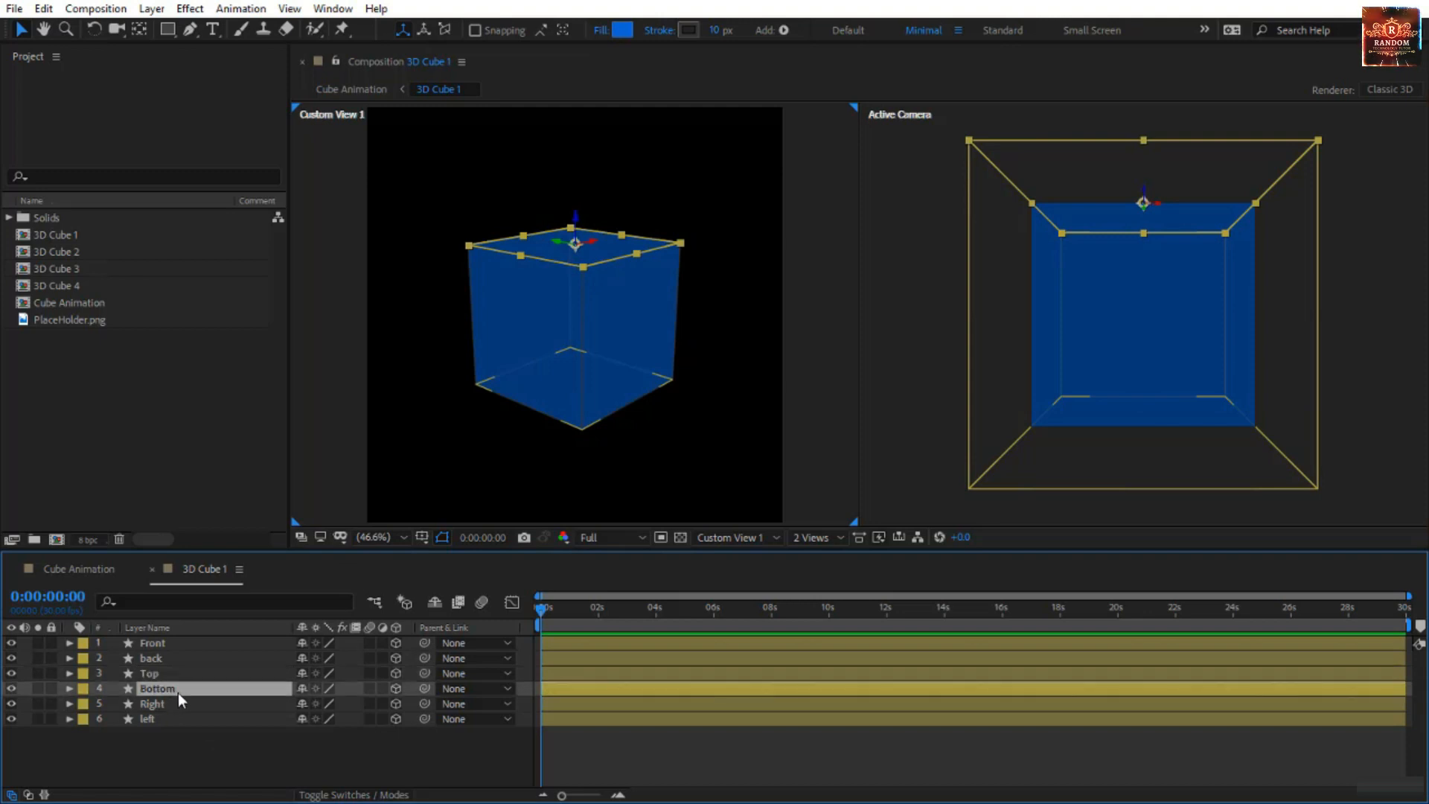
click(175, 703)
click(174, 718)
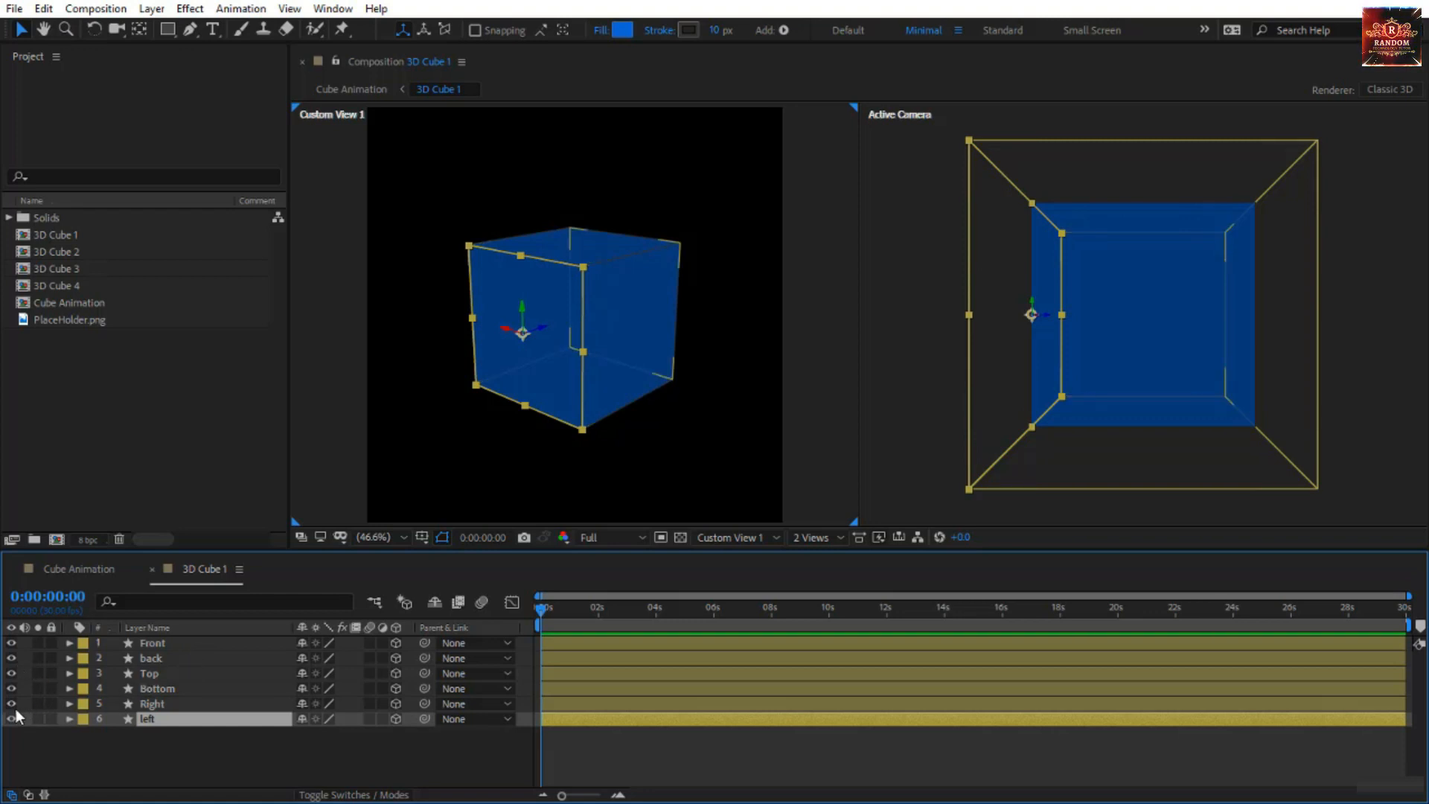
Isolate the Right and left faces, then reveal and select Bottom, Top, back and Front to examine the cube's assembly.
drag(11, 687, 11, 642)
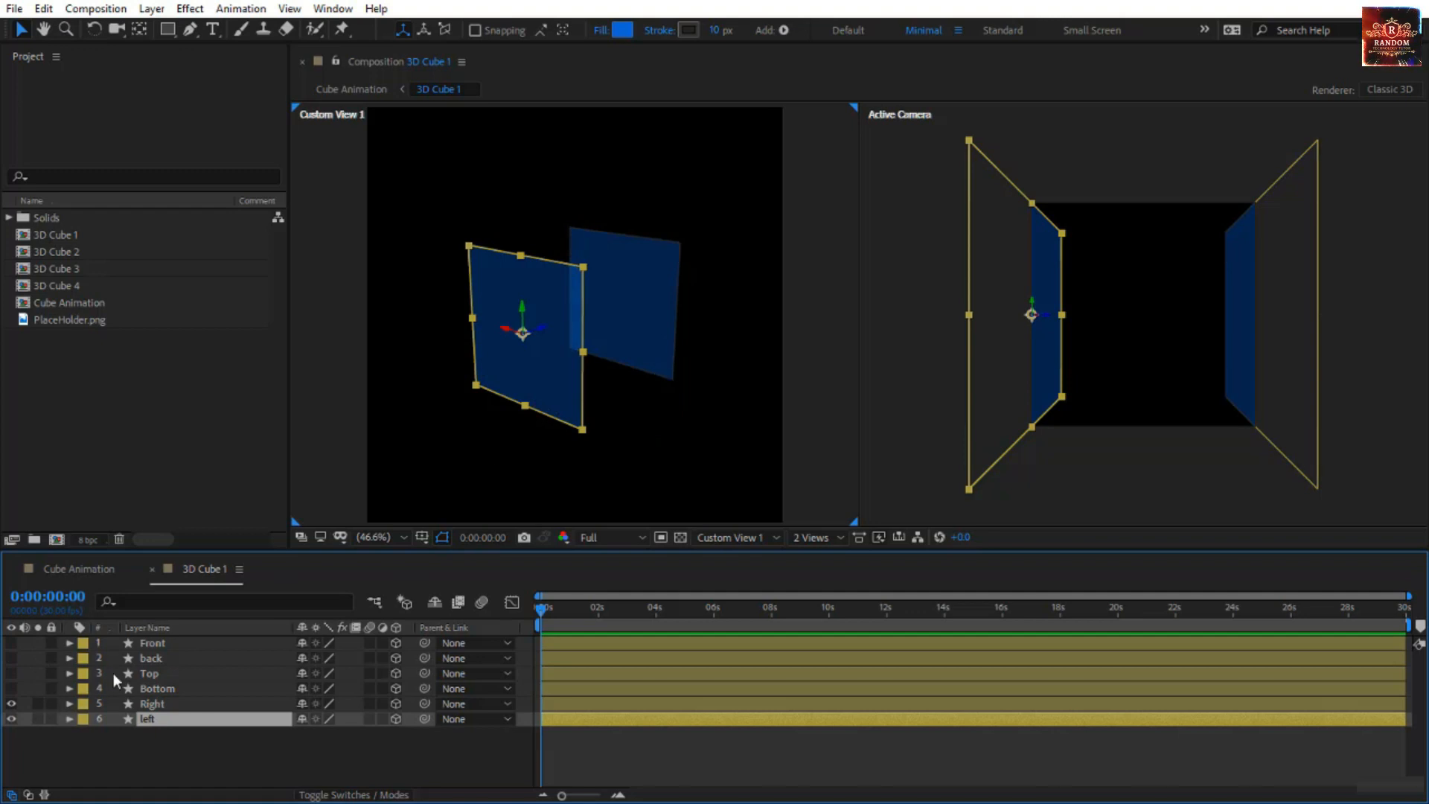
click(11, 687)
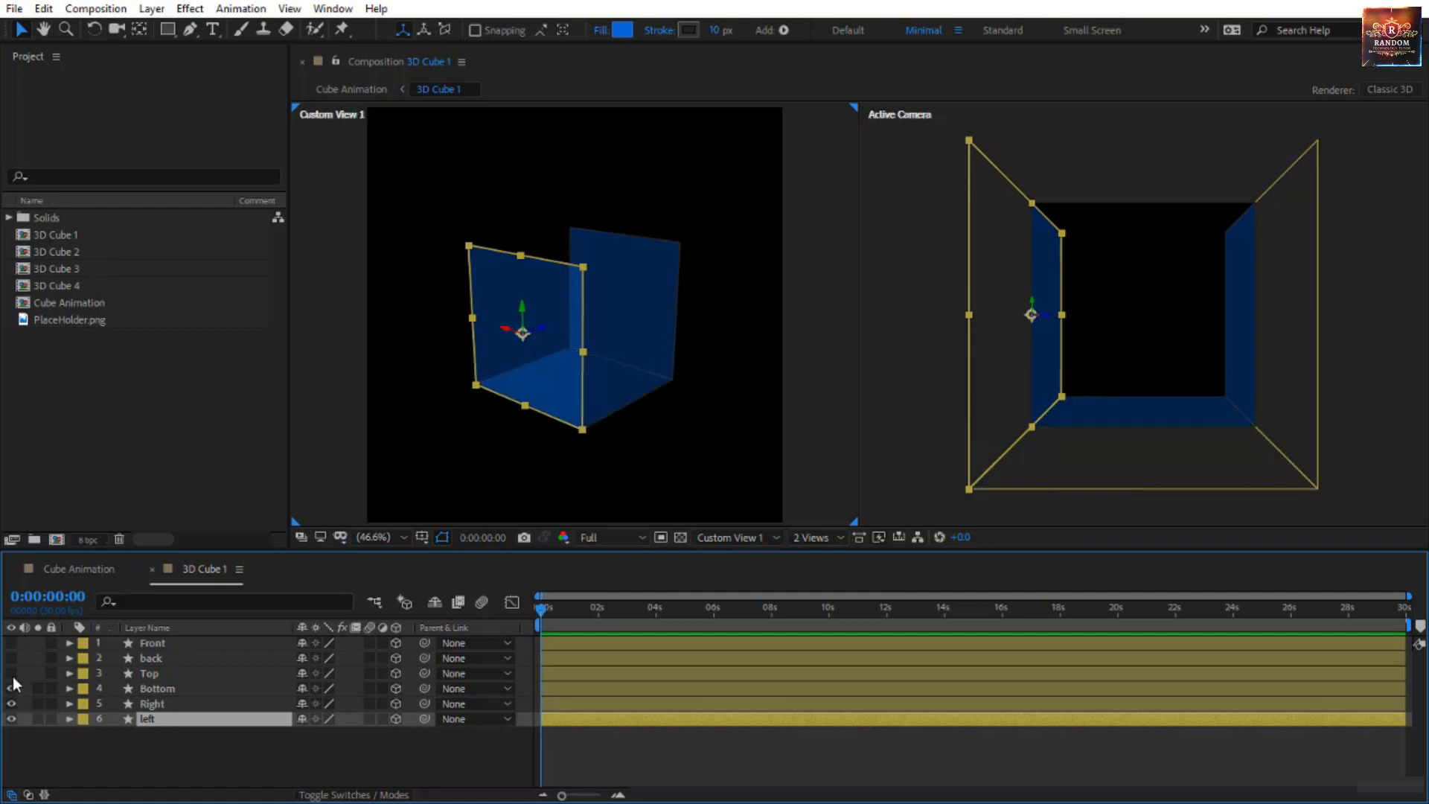
click(11, 673)
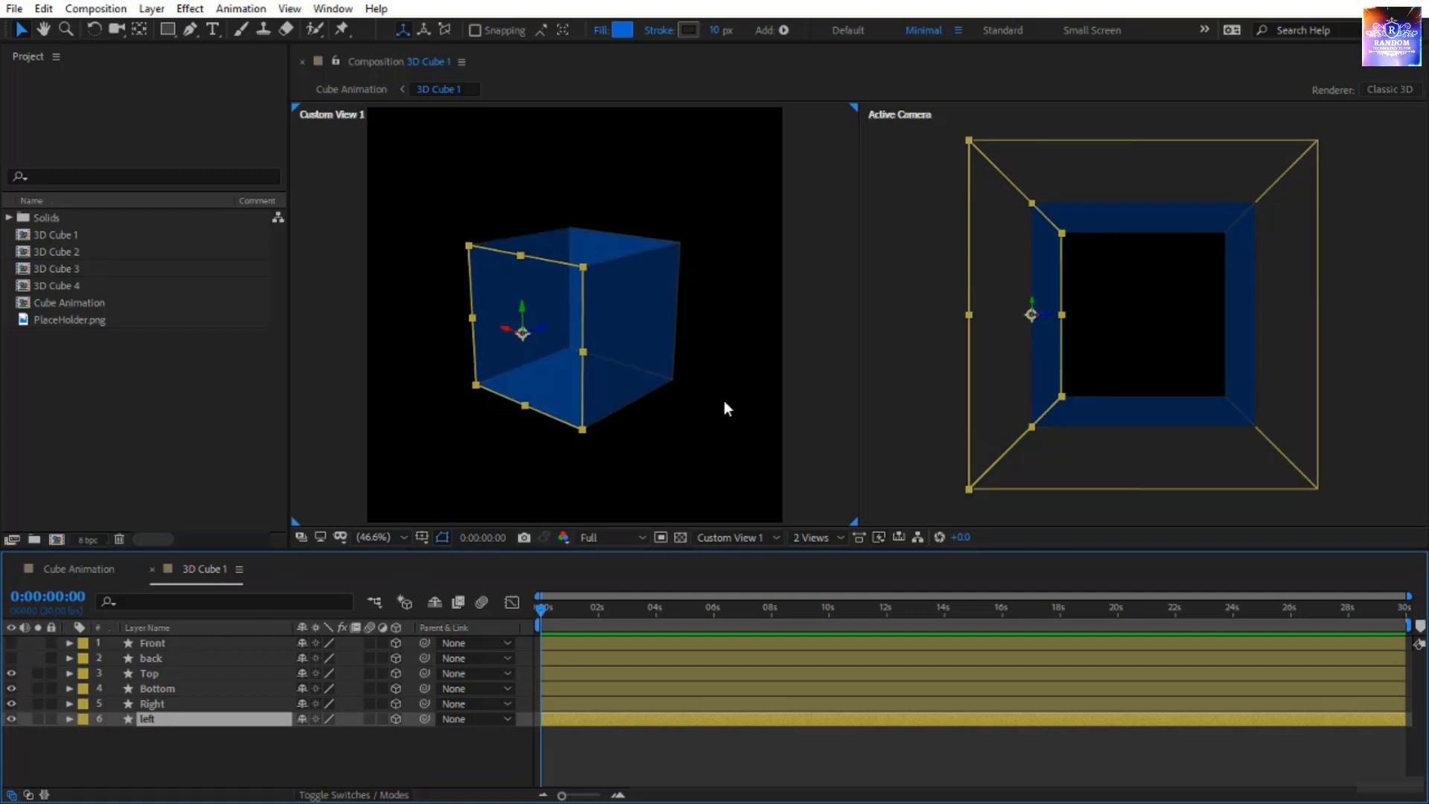
click(167, 689)
click(167, 672)
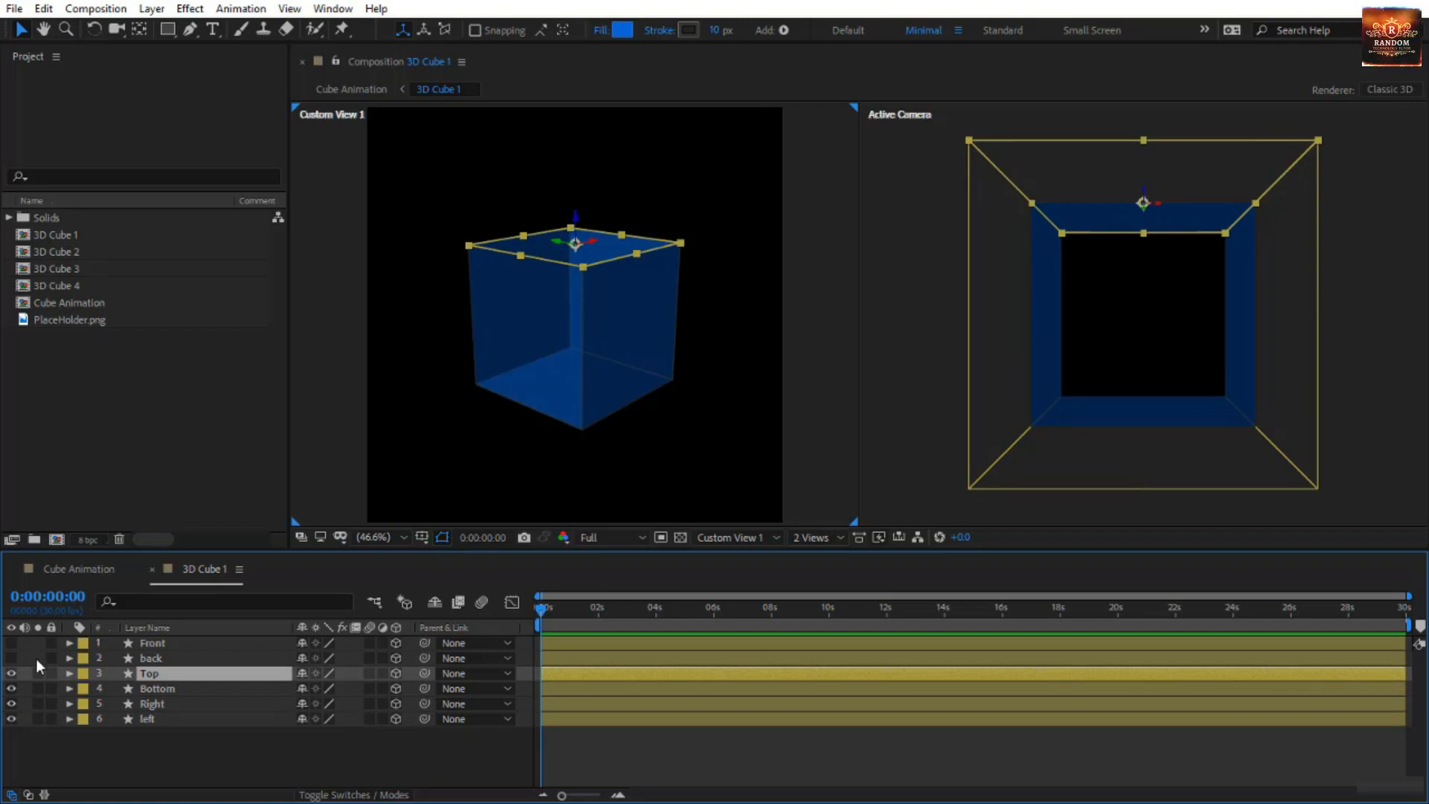
click(11, 658)
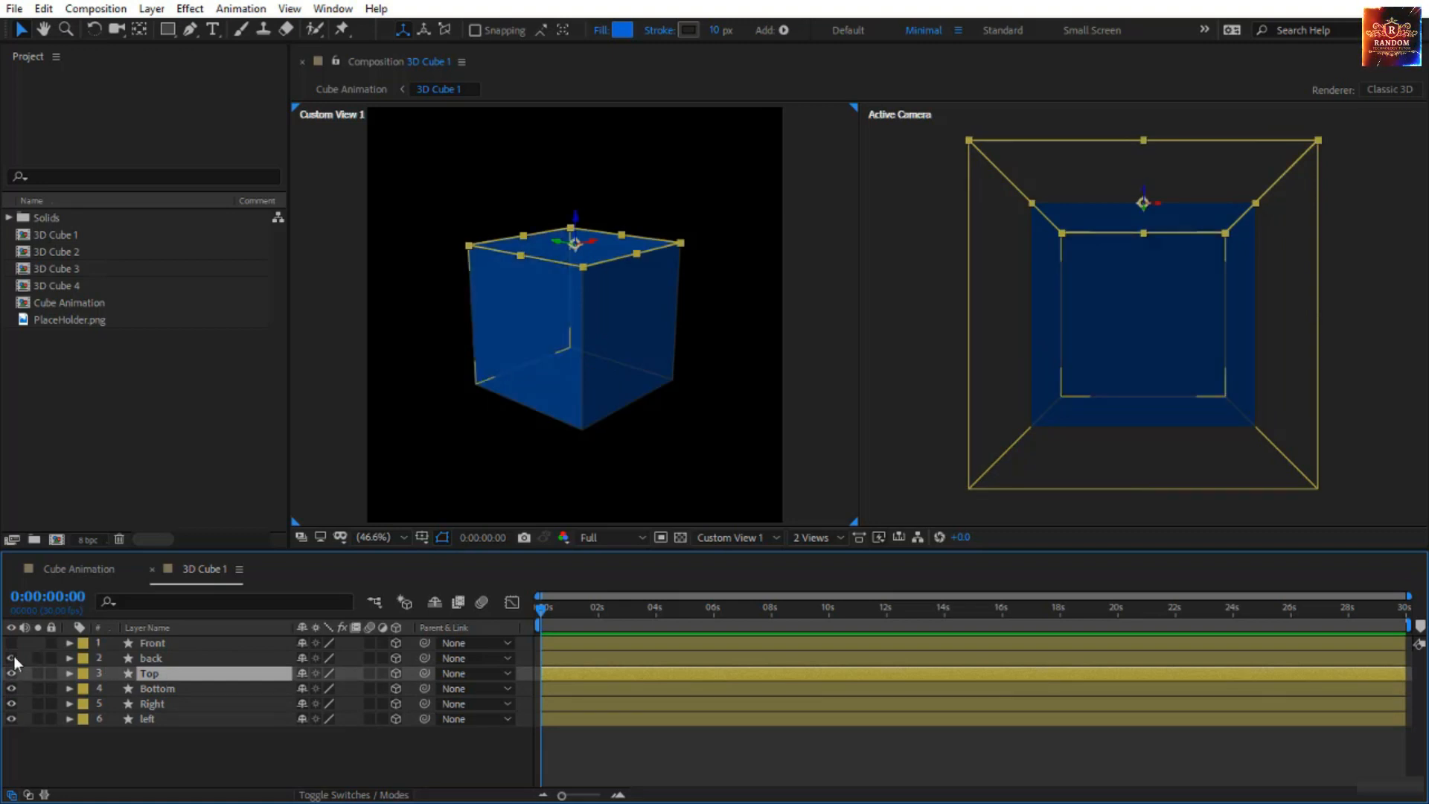
click(160, 660)
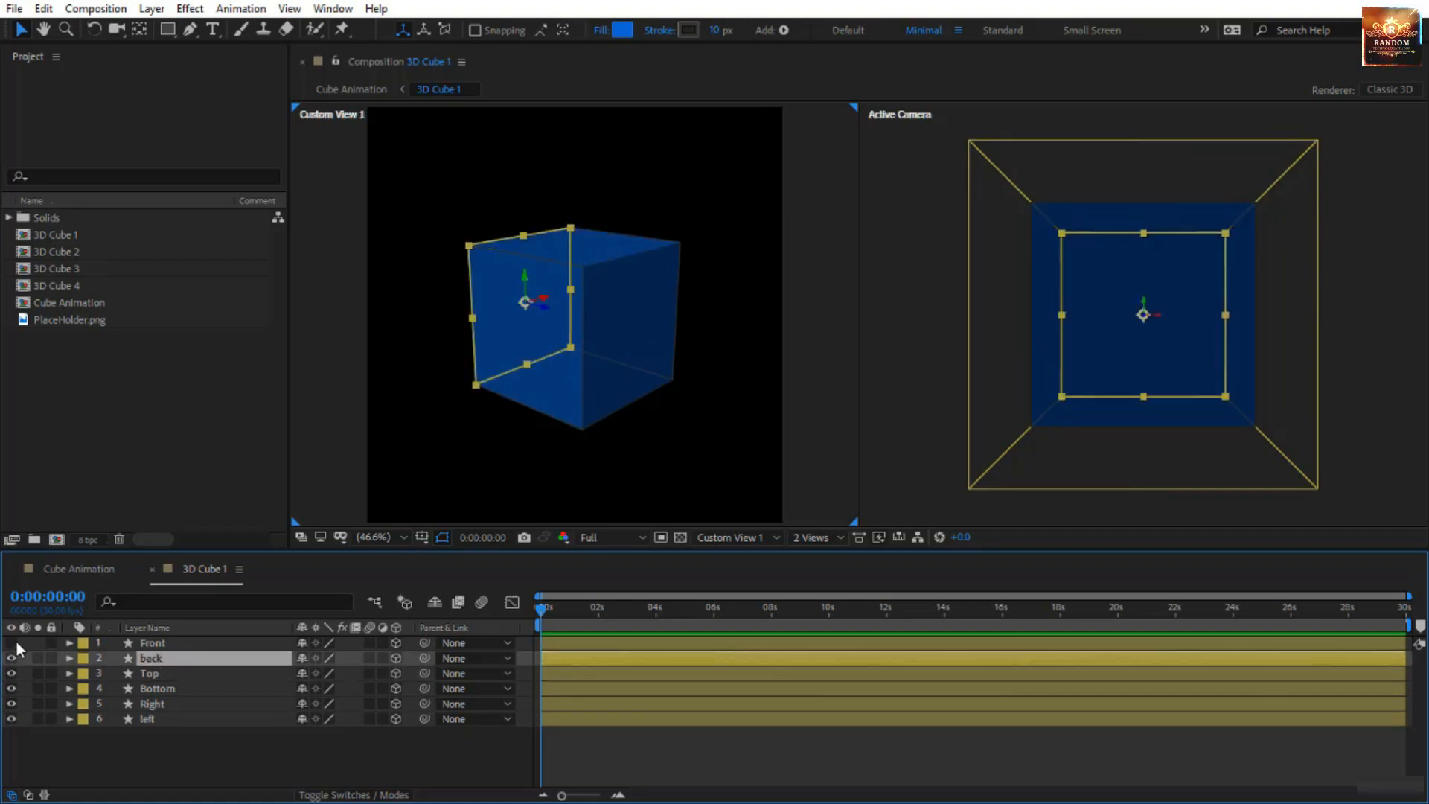
click(12, 643)
click(150, 644)
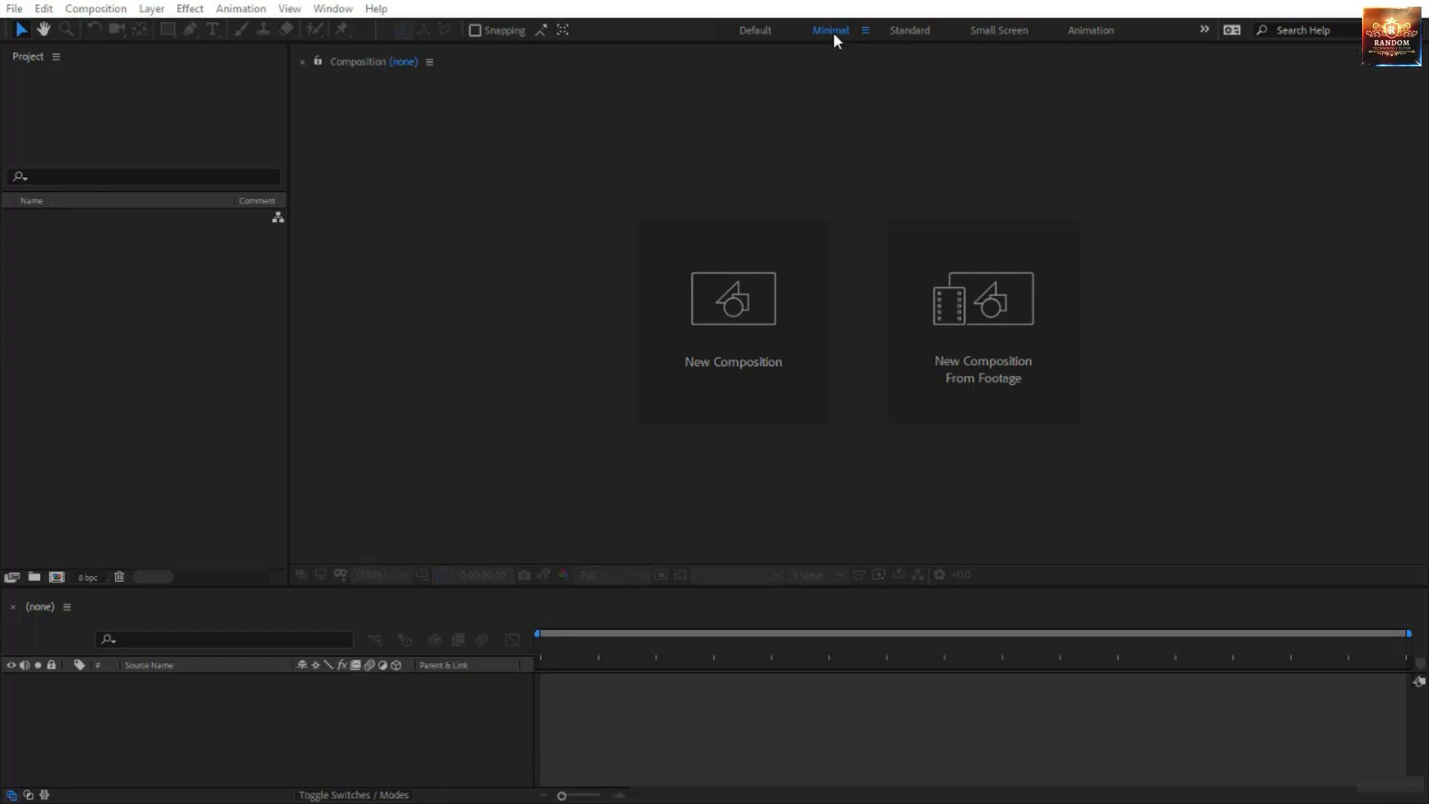
Reset the Minimal workspace to its saved layout and show the Project panel.
click(865, 29)
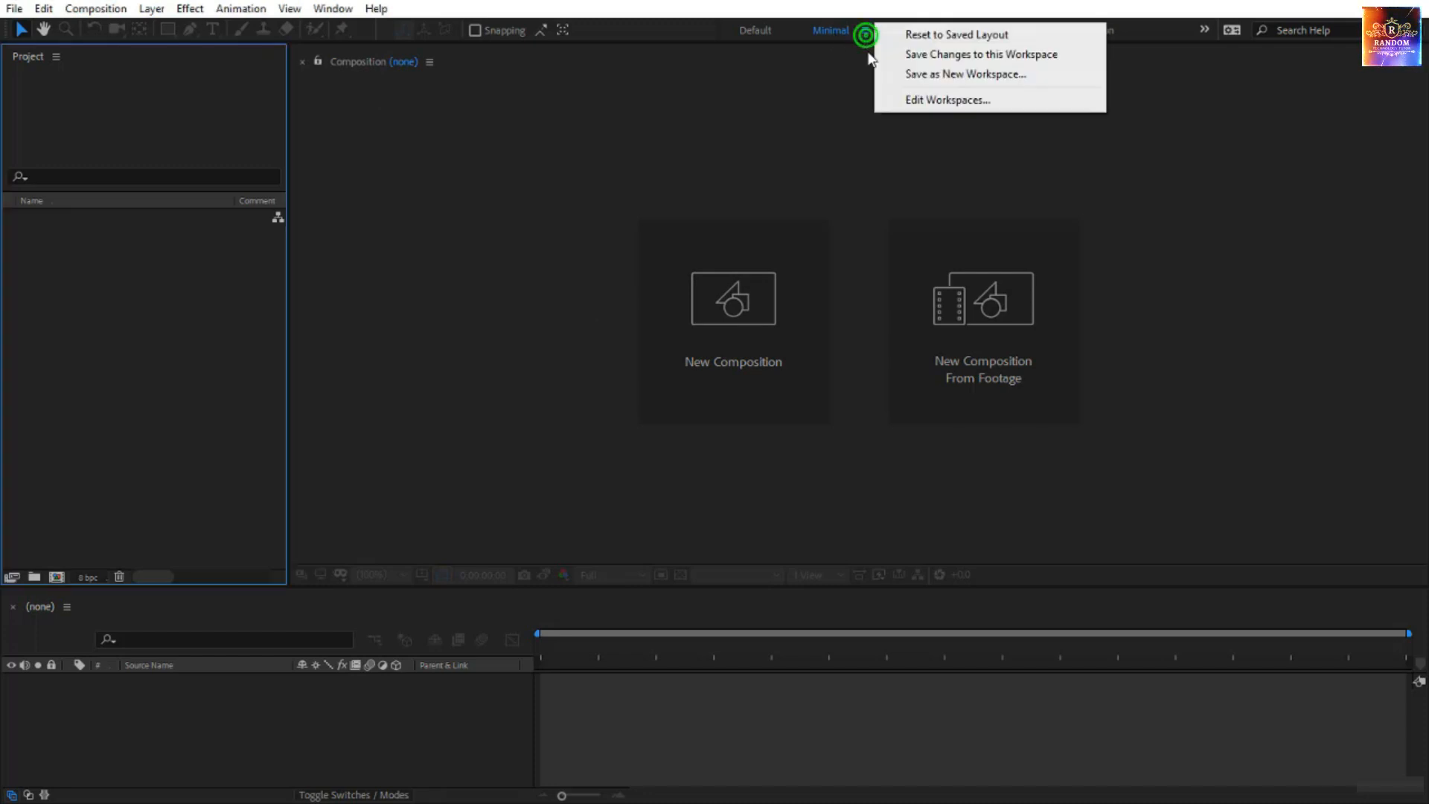
click(891, 36)
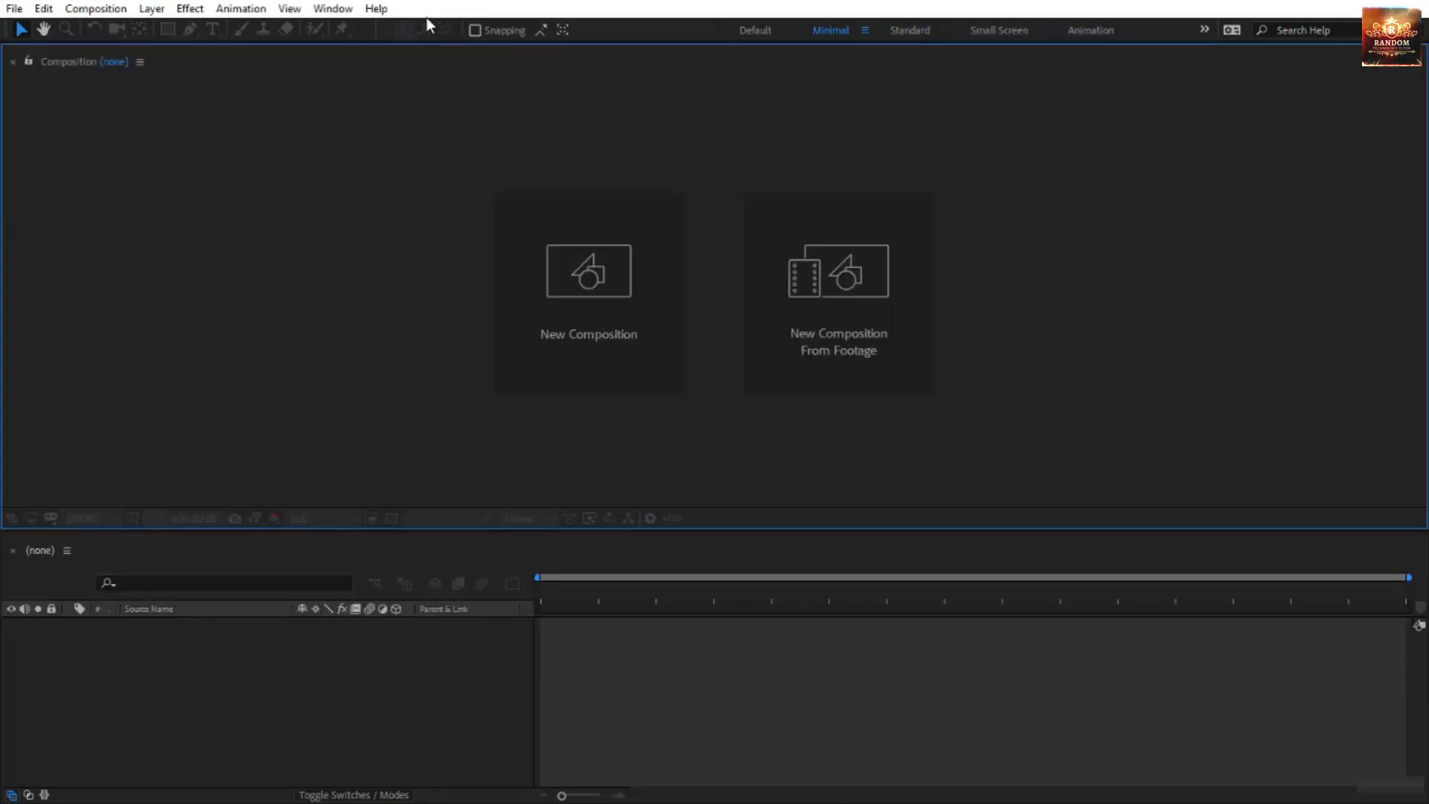
click(333, 8)
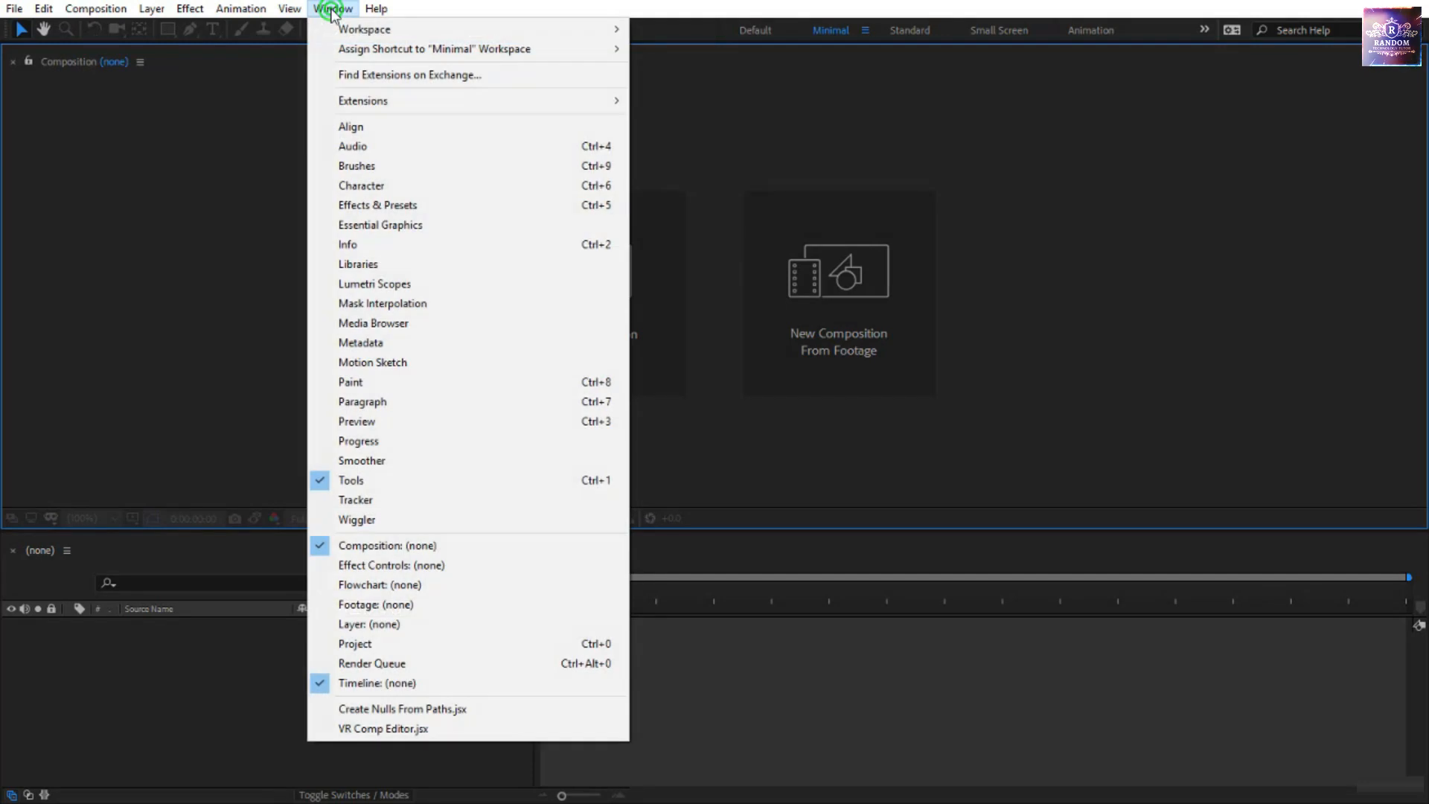
click(367, 647)
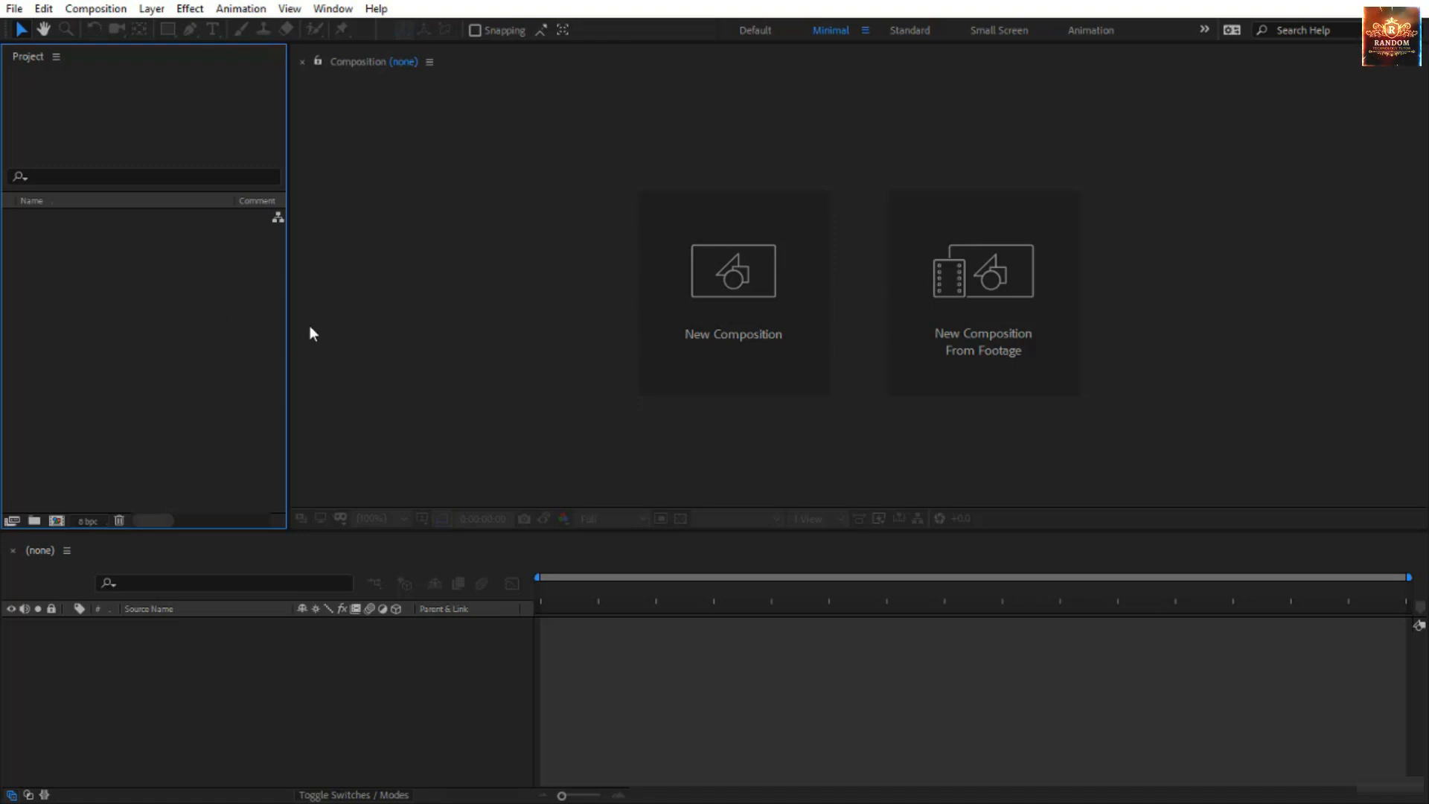
Create a 1000 × 1000 px composition named 3D Cube 1 at 30 fps, lasting 30 seconds, with a black background.
click(57, 520)
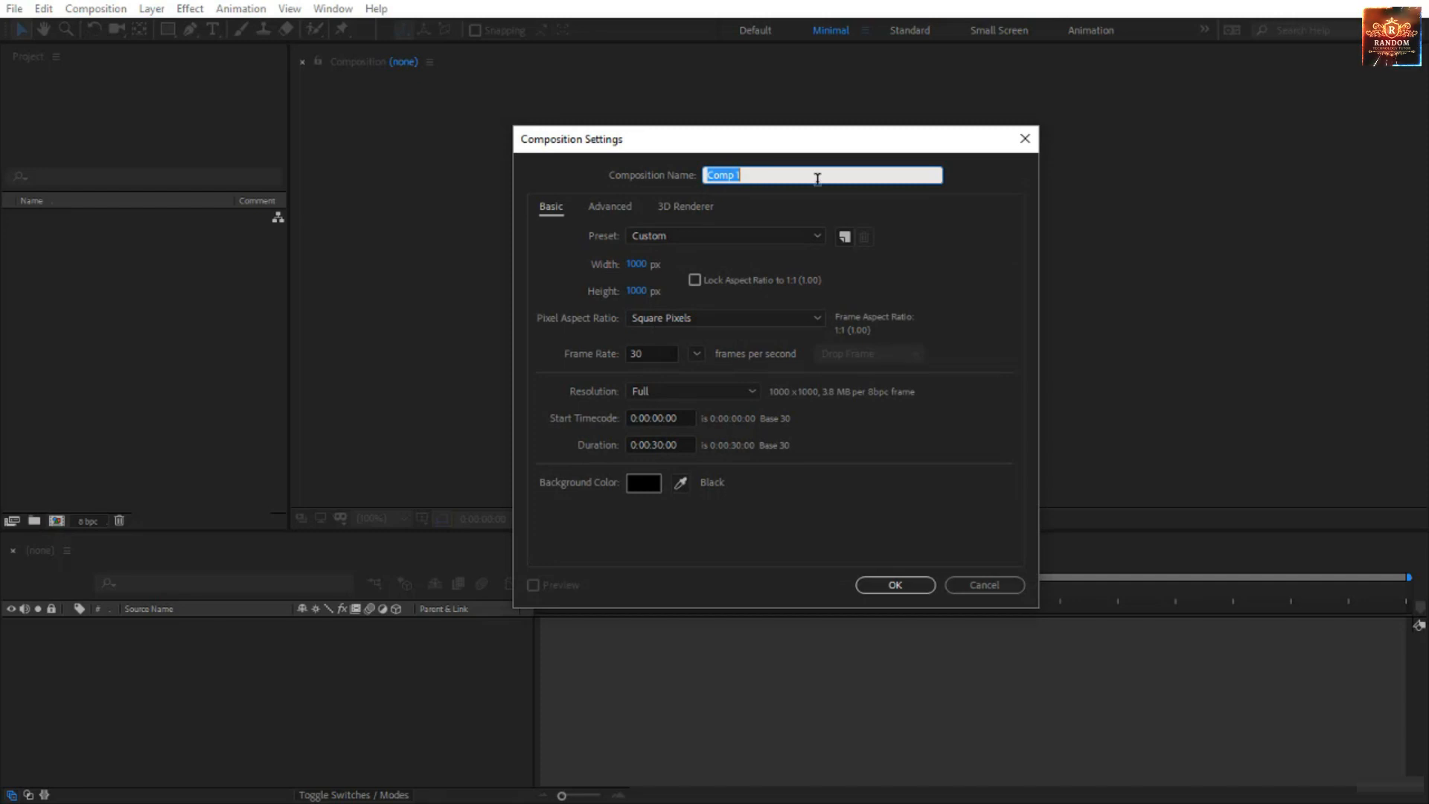
text(3D )
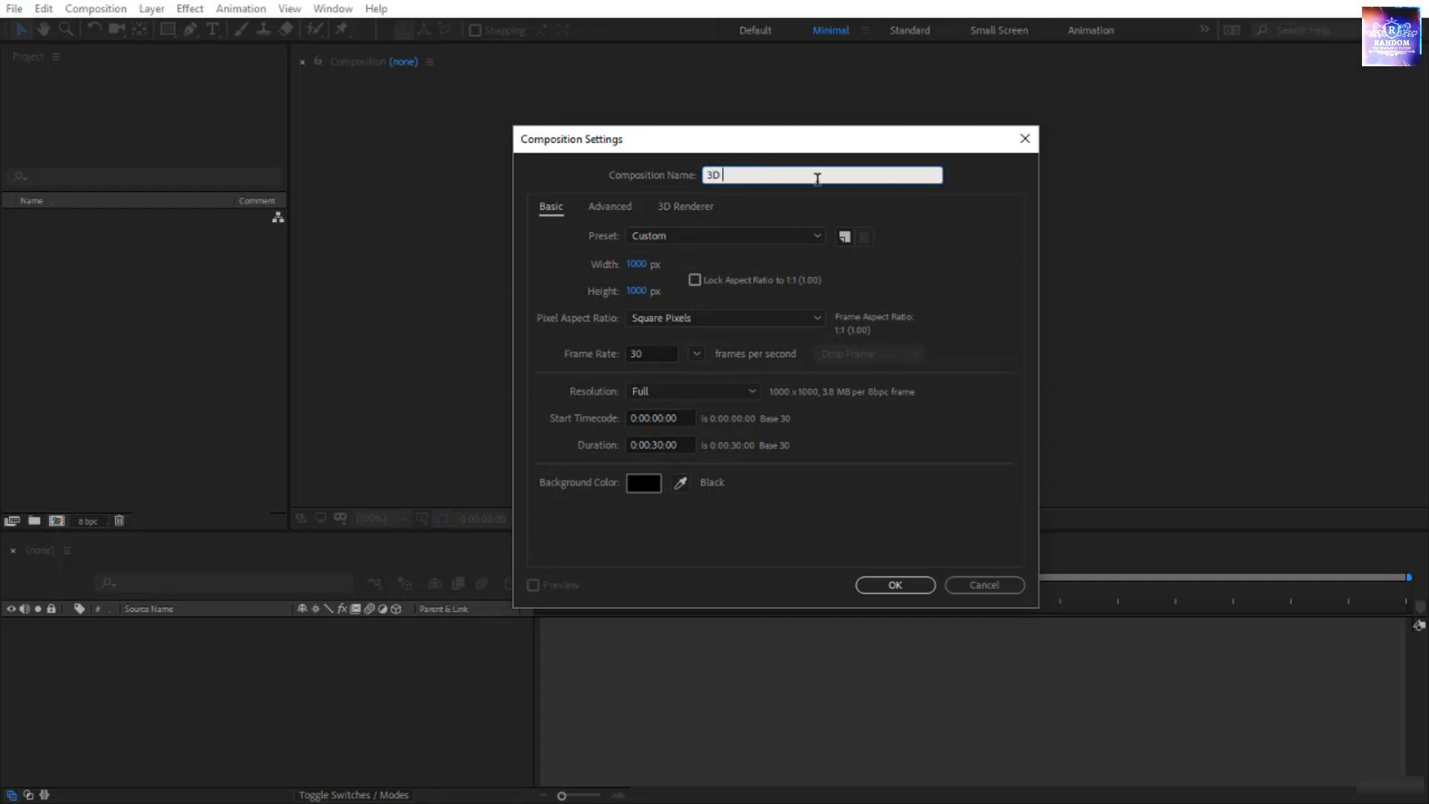
text(Cube 1)
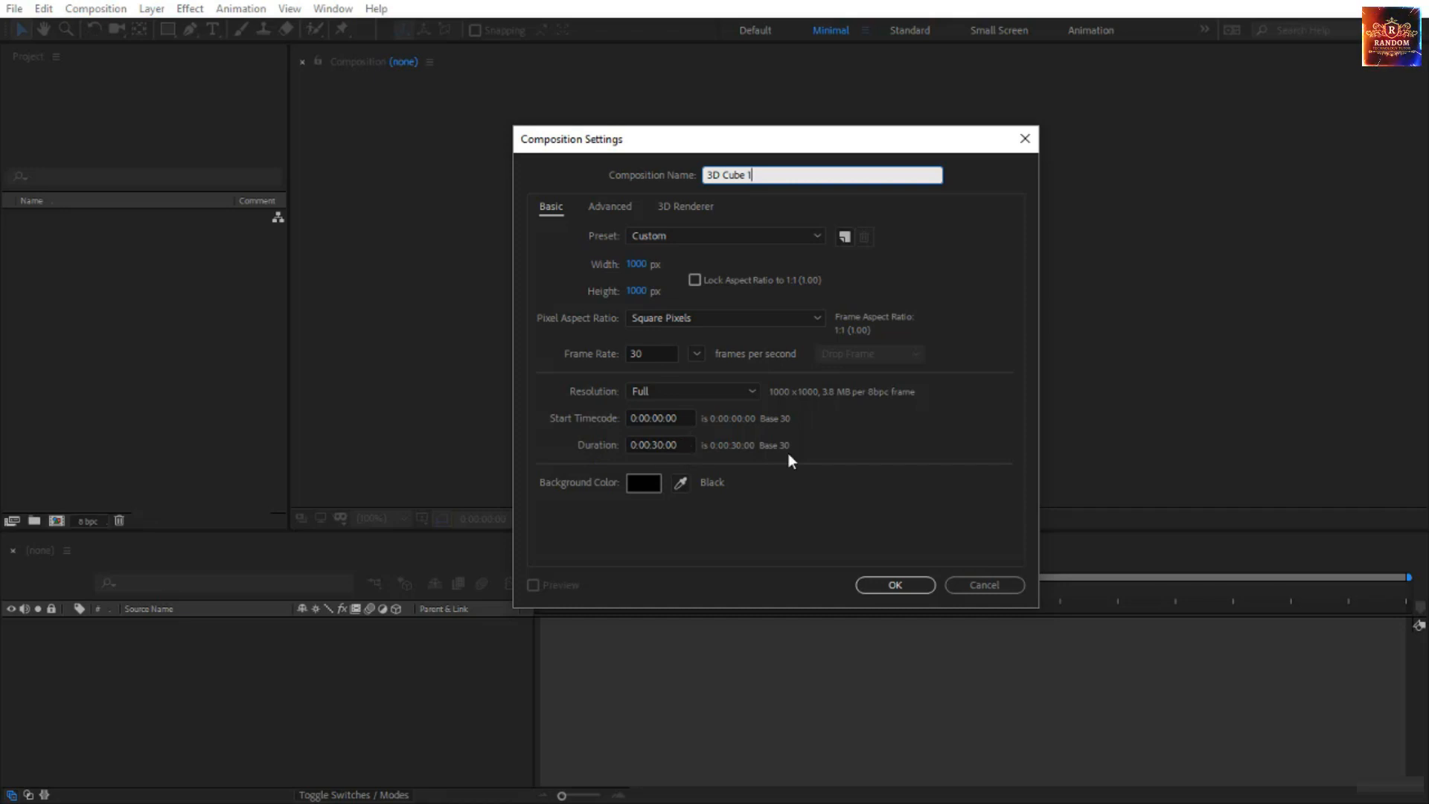
click(896, 586)
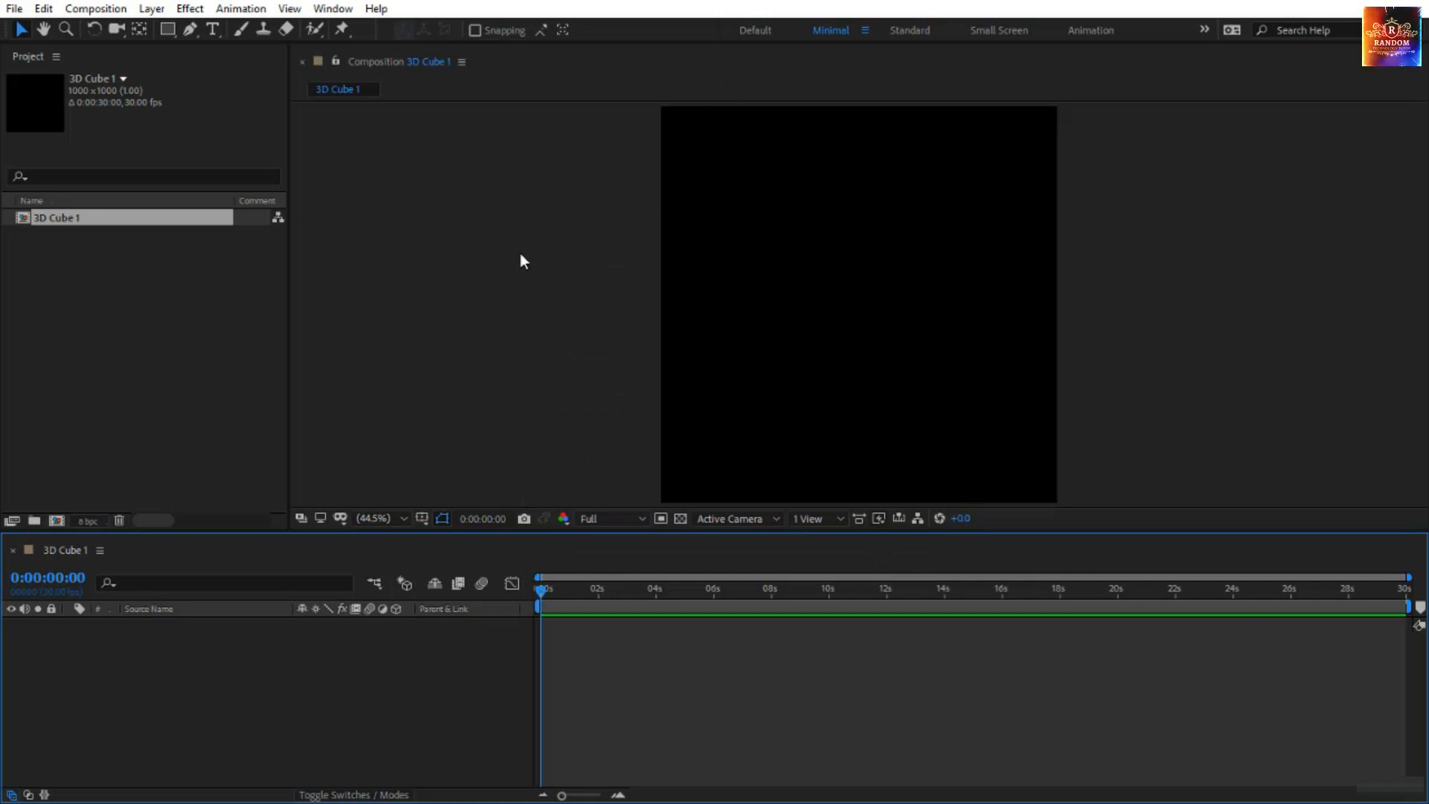
Show the composition in two side-by-side views, with the left one set to Custom View 1 beside the Active Camera view.
click(813, 516)
click(836, 558)
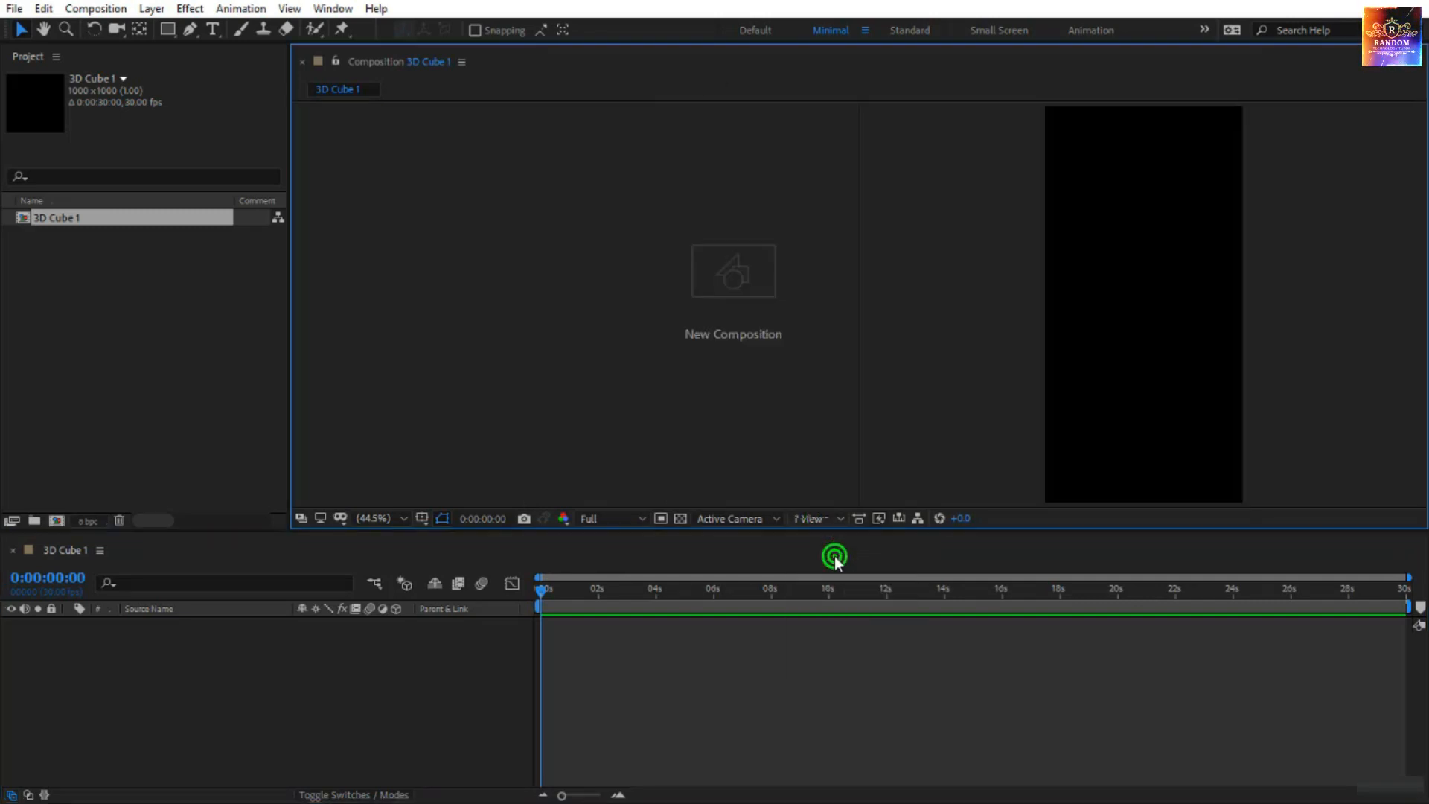
click(612, 237)
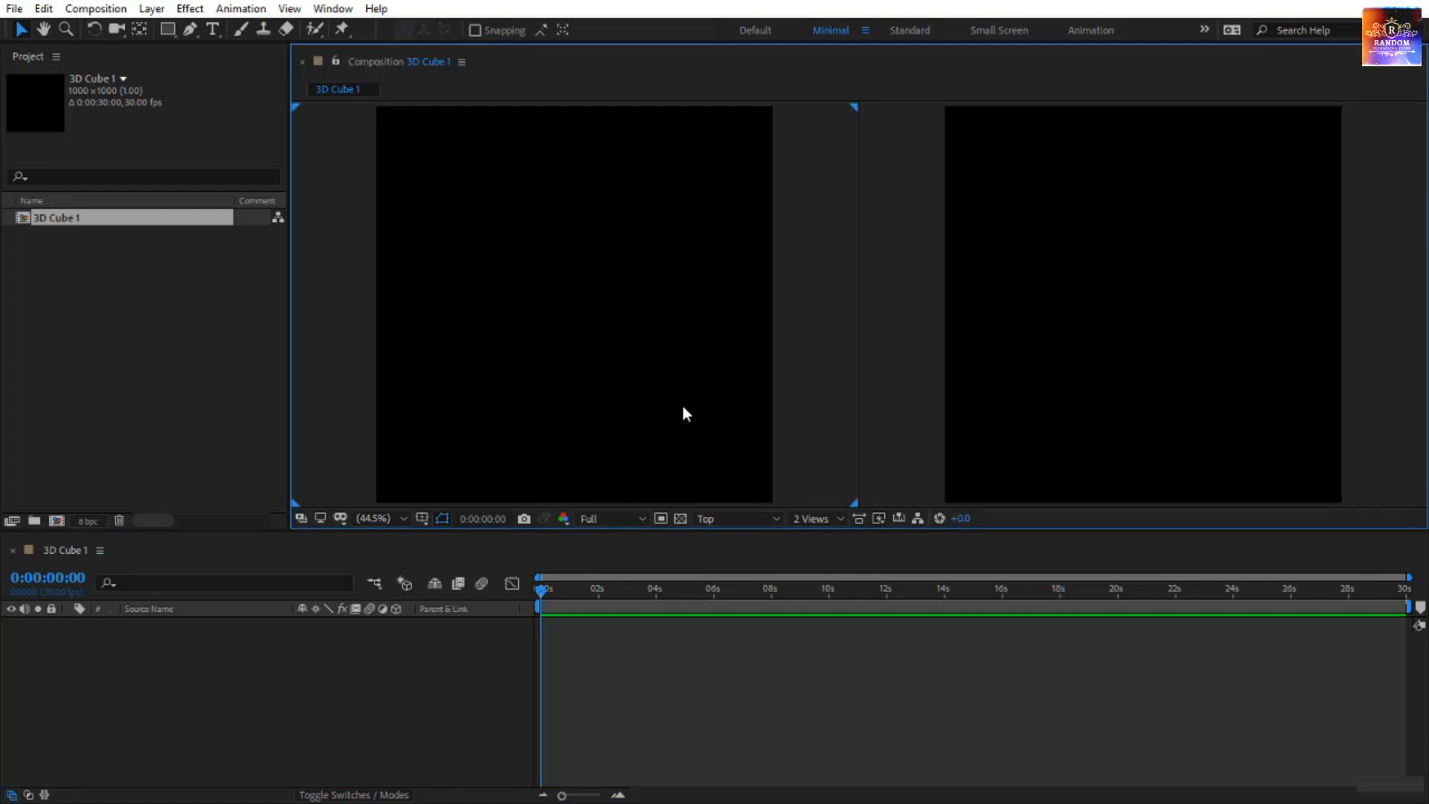
click(723, 517)
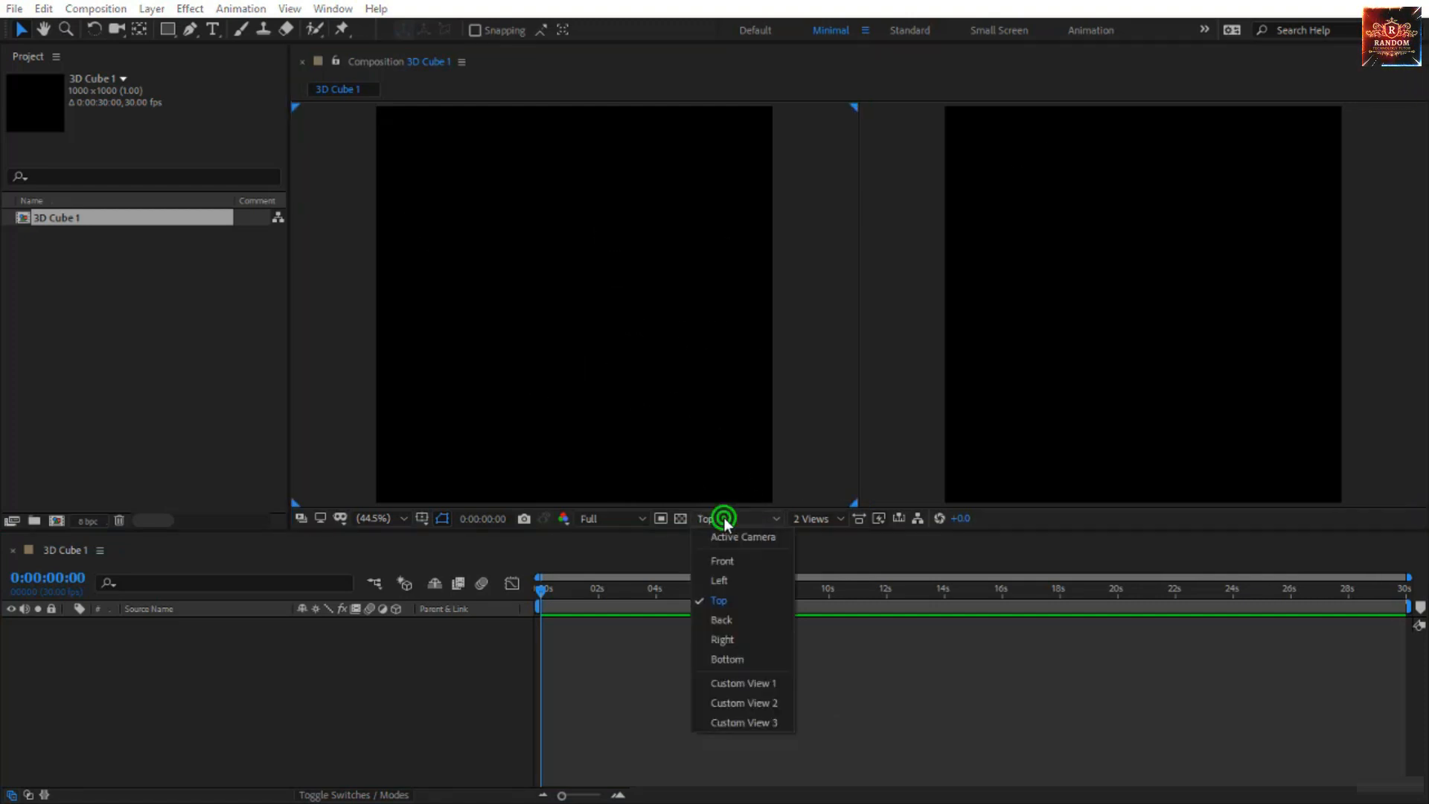
click(773, 682)
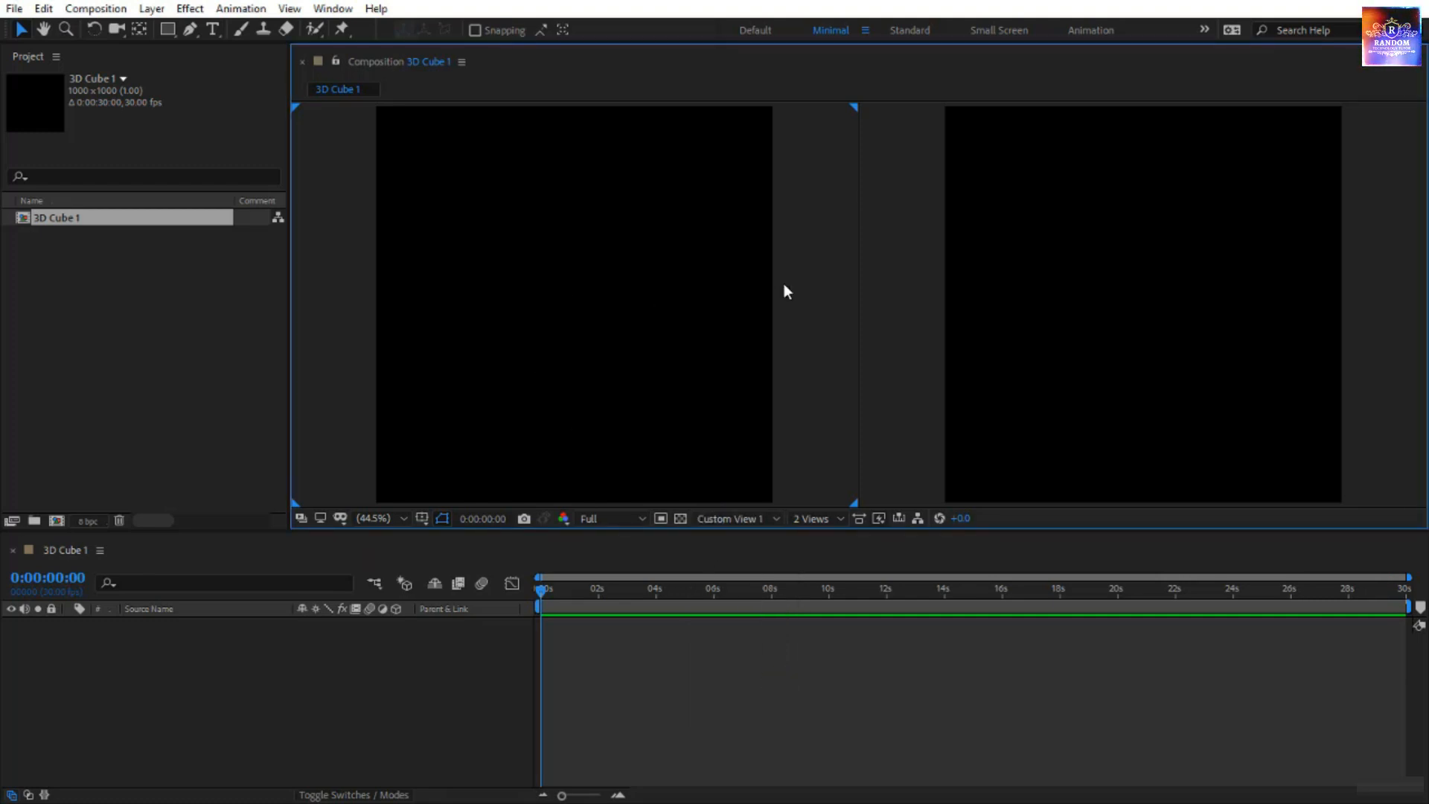
click(1009, 234)
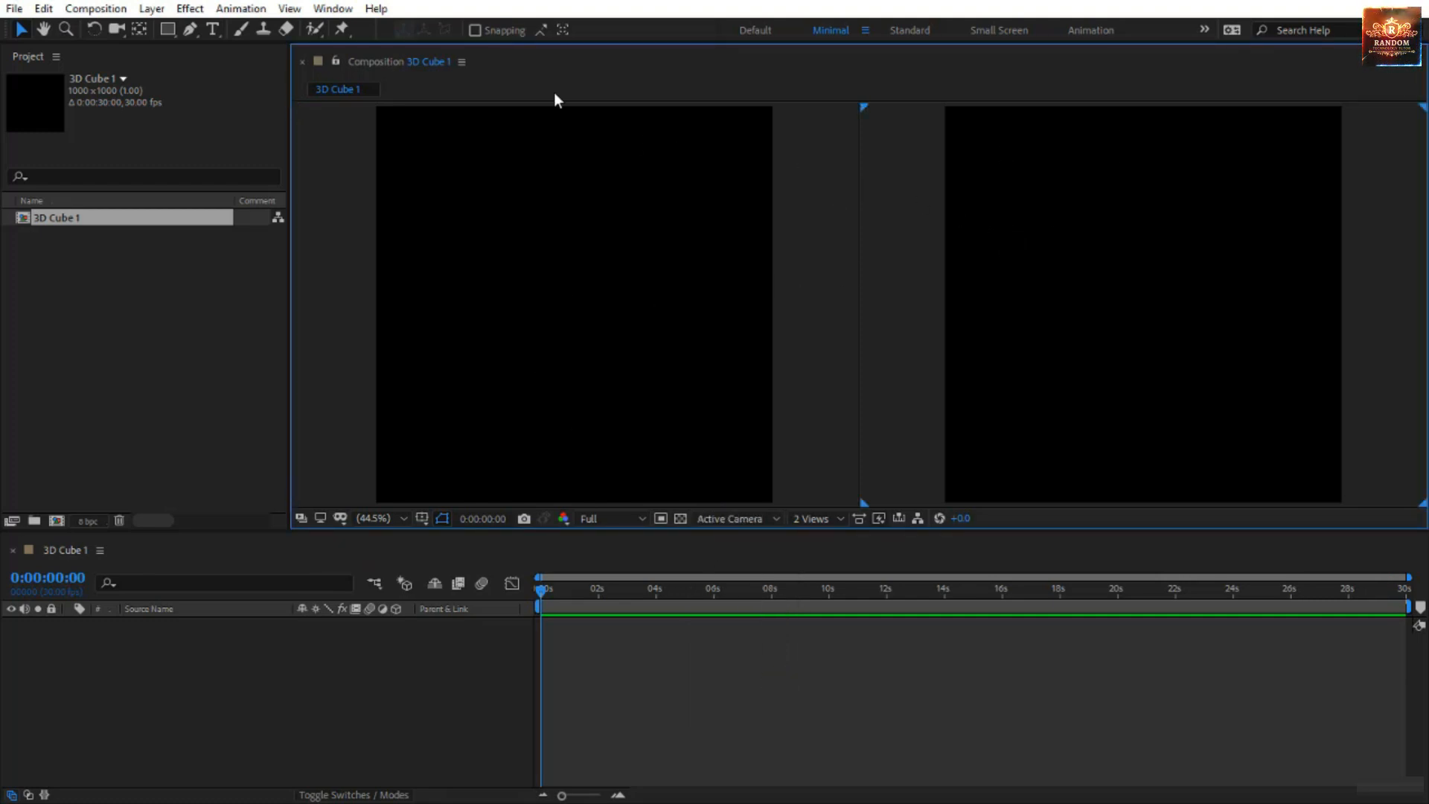
Add a rectangle shape layer that fills the whole 3D Cube 1 composition.
double_click(174, 31)
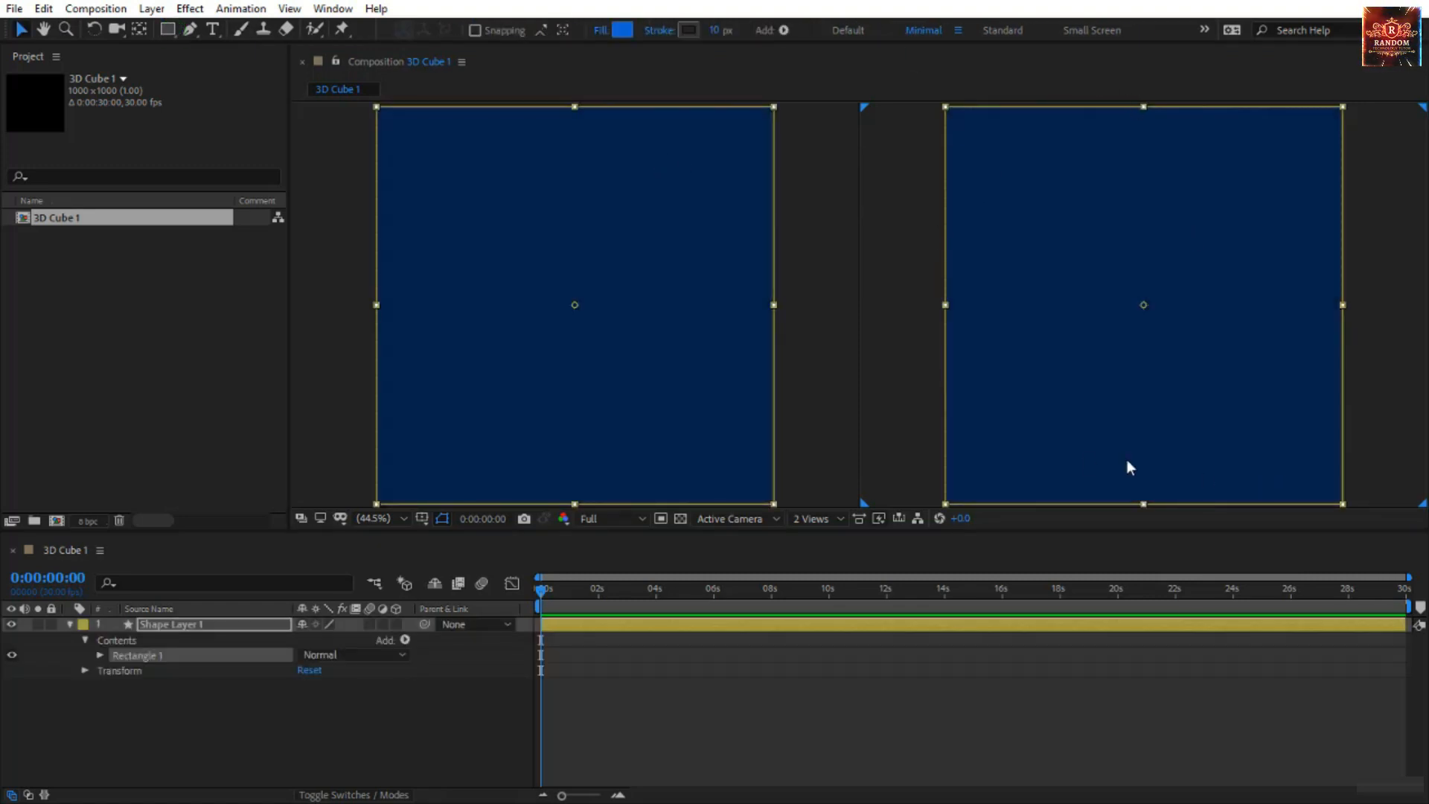
click(1374, 237)
click(1239, 240)
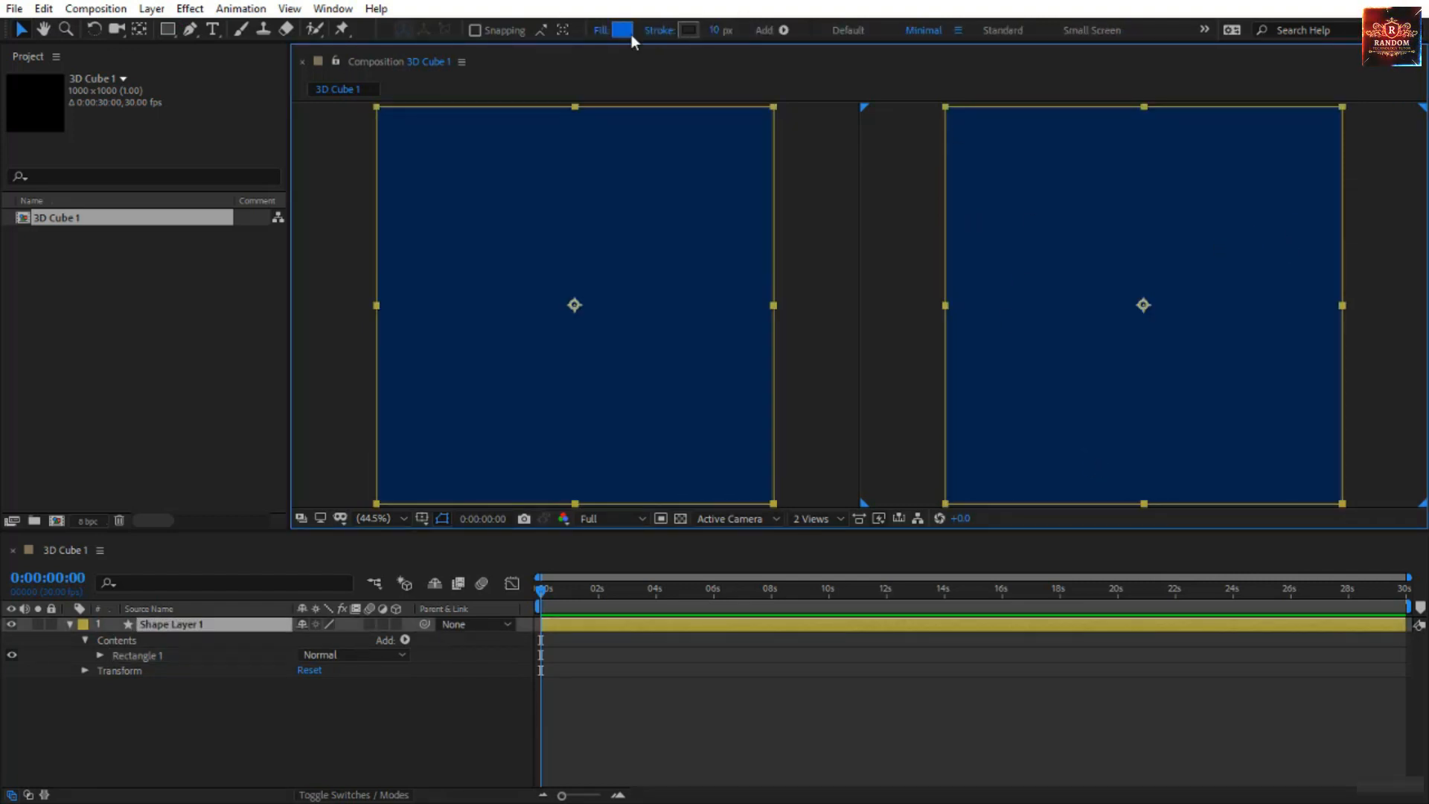
Set the rectangle's solid-color fill opacity to 35%.
click(600, 30)
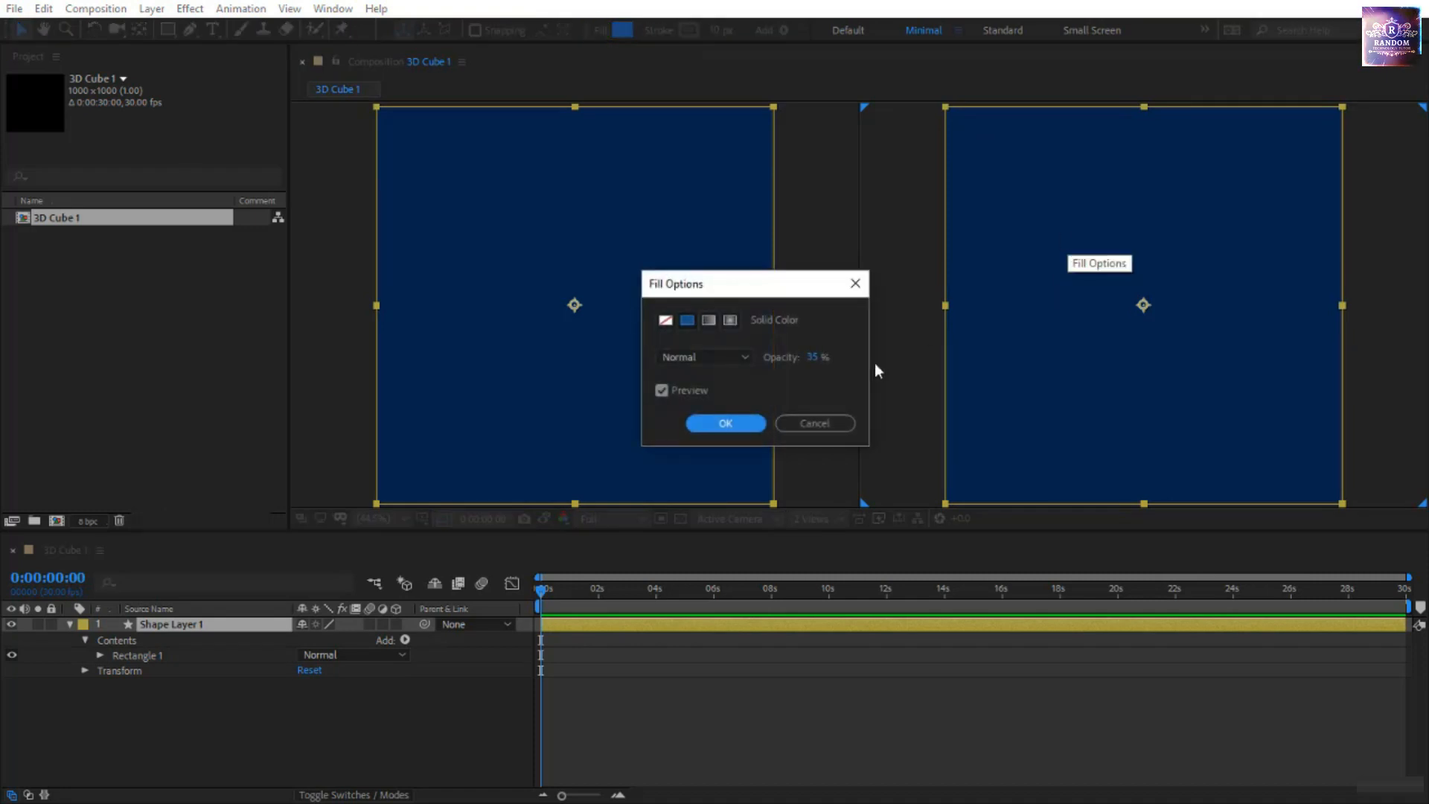
drag(813, 357, 865, 358)
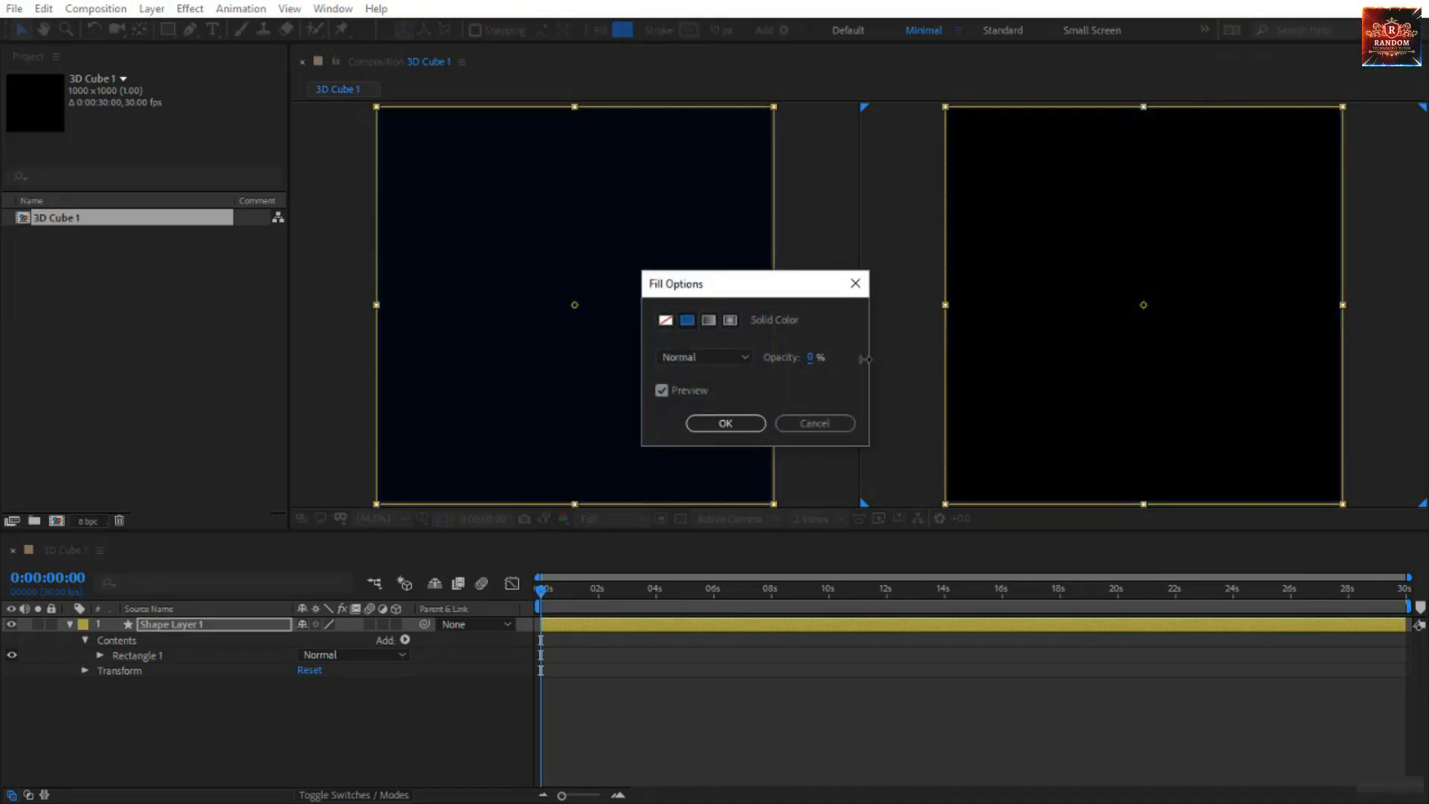
click(810, 357)
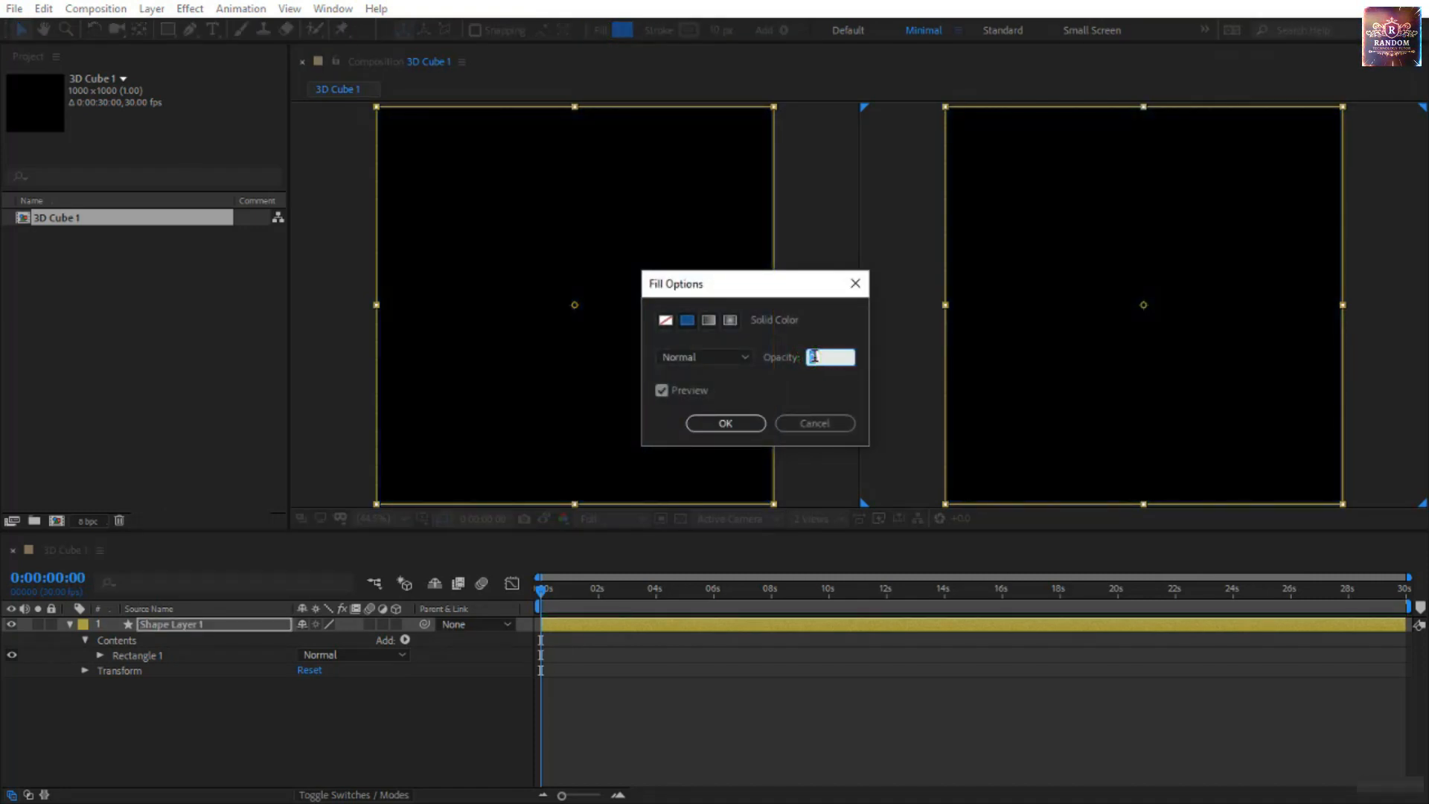
text(35)
key(Return)
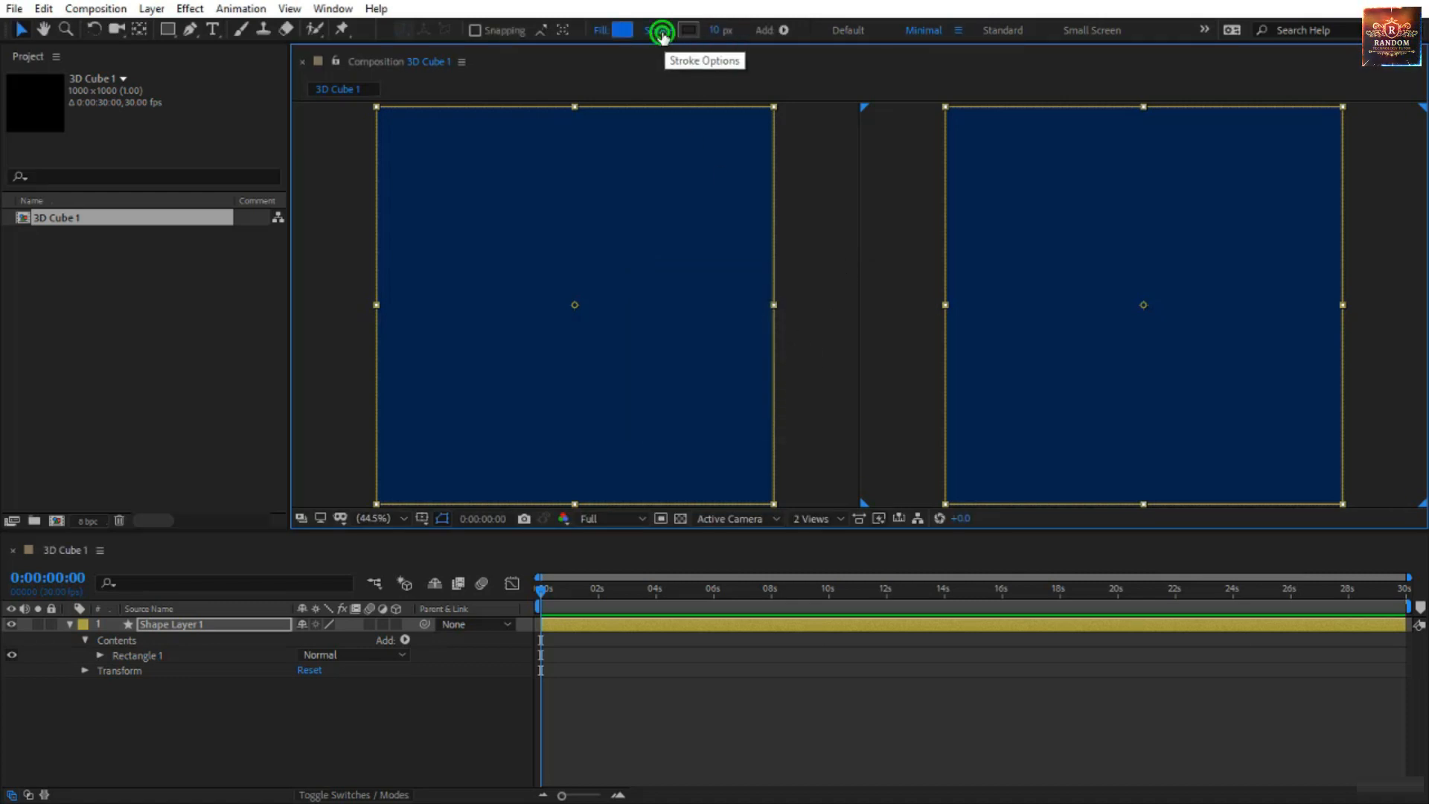
Adjust the opacity of the rectangle's solid-color stroke.
click(659, 30)
click(815, 358)
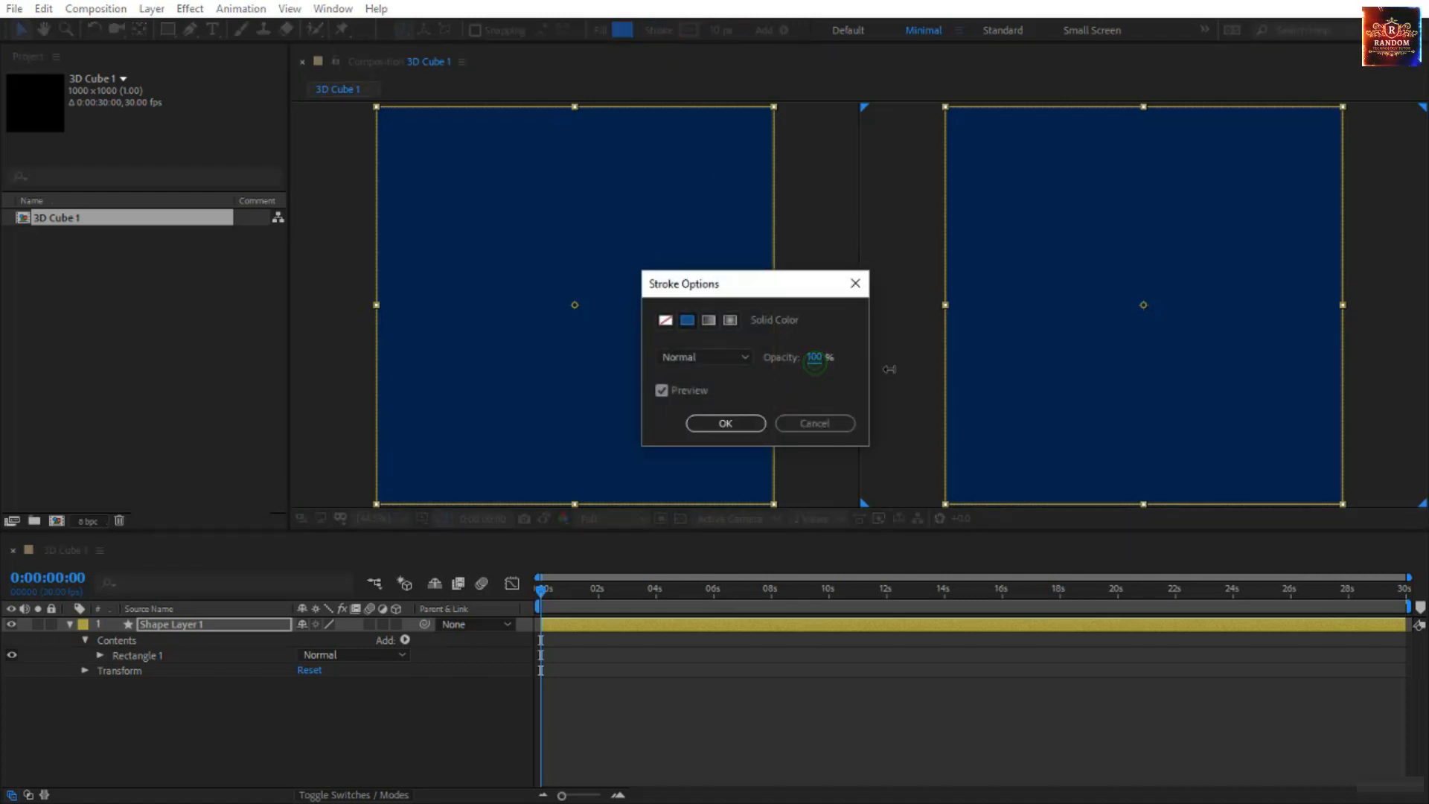
click(814, 357)
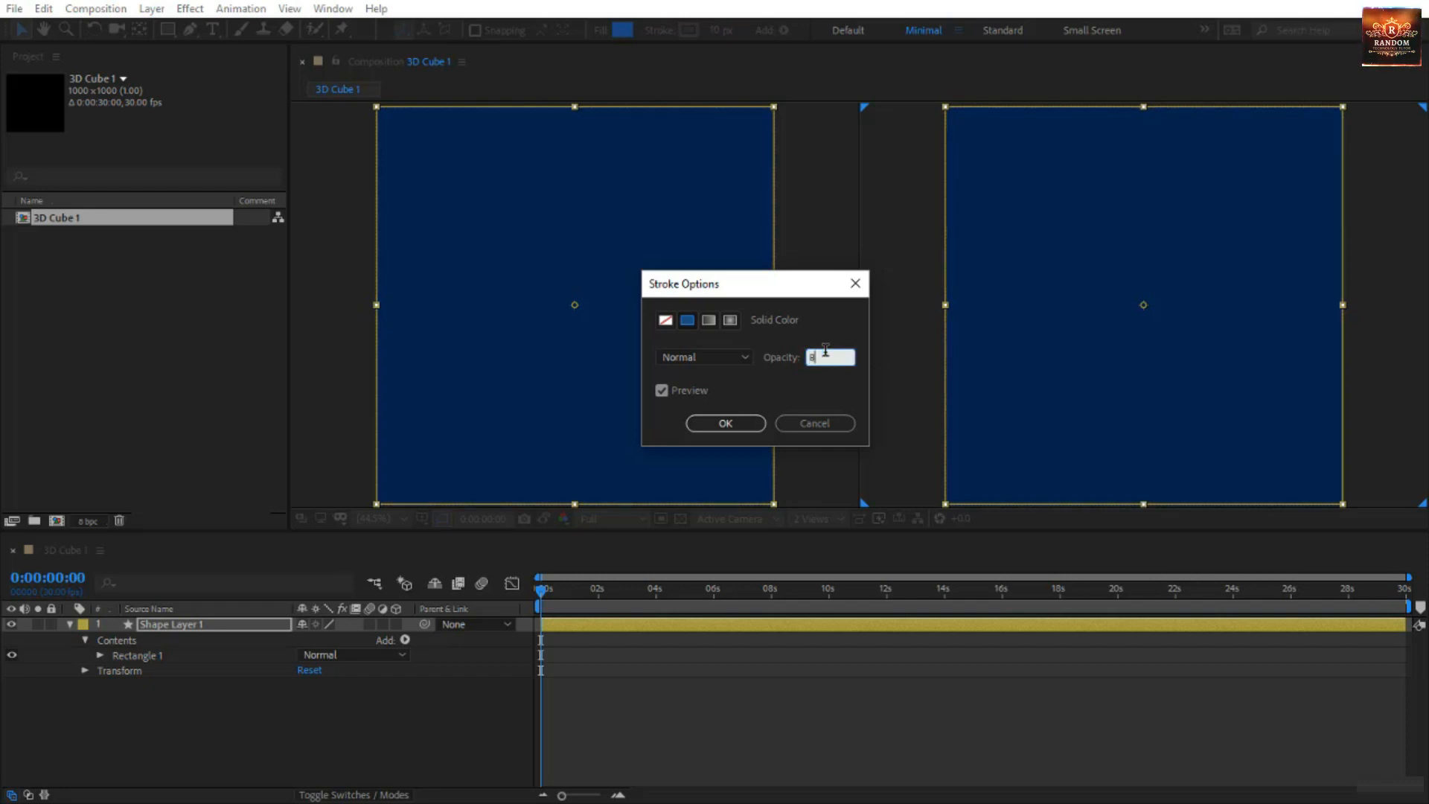
click(738, 423)
Set the rectangle's stroke width to 10 px and its stroke color to dark gray #353334.
click(720, 30)
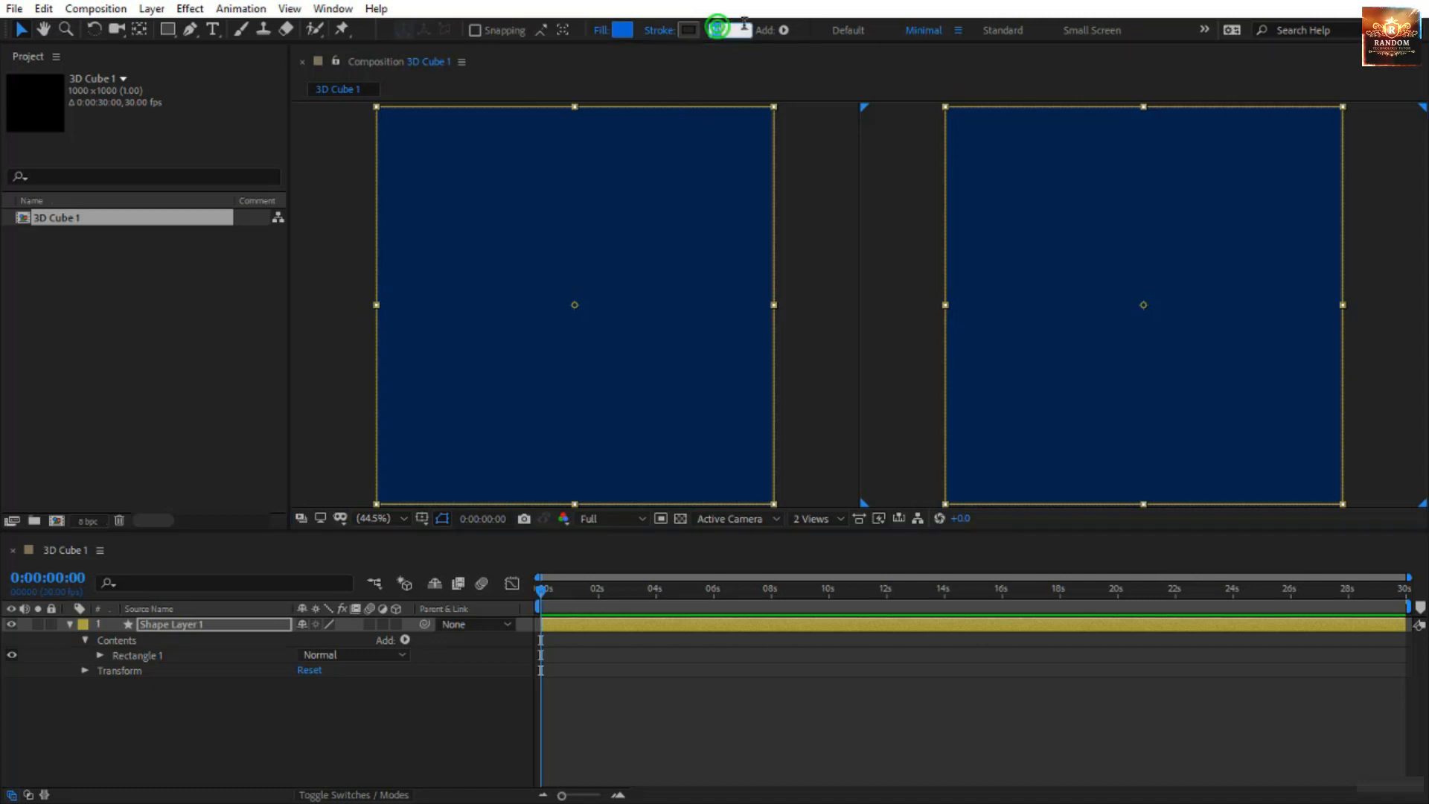
text(10)
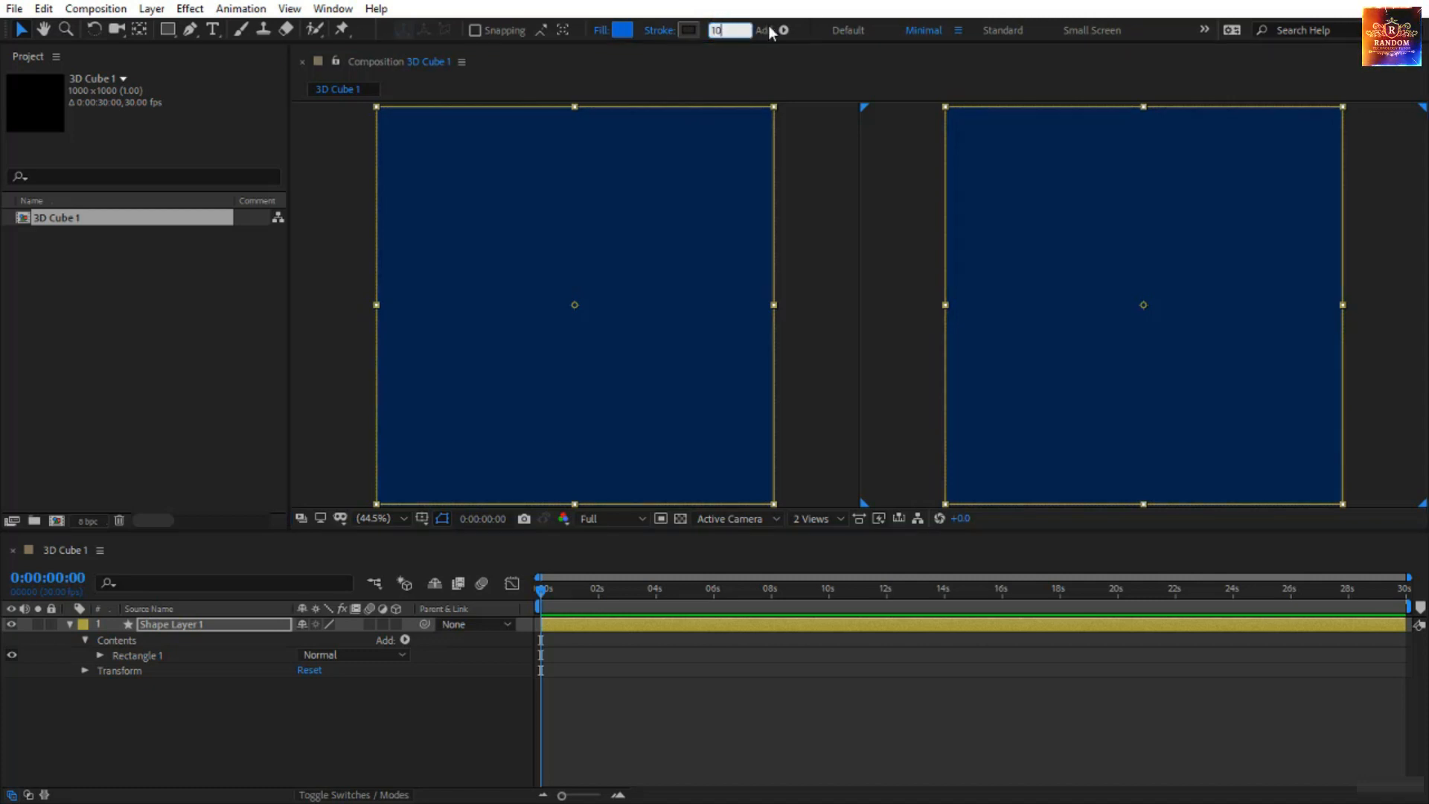
click(686, 30)
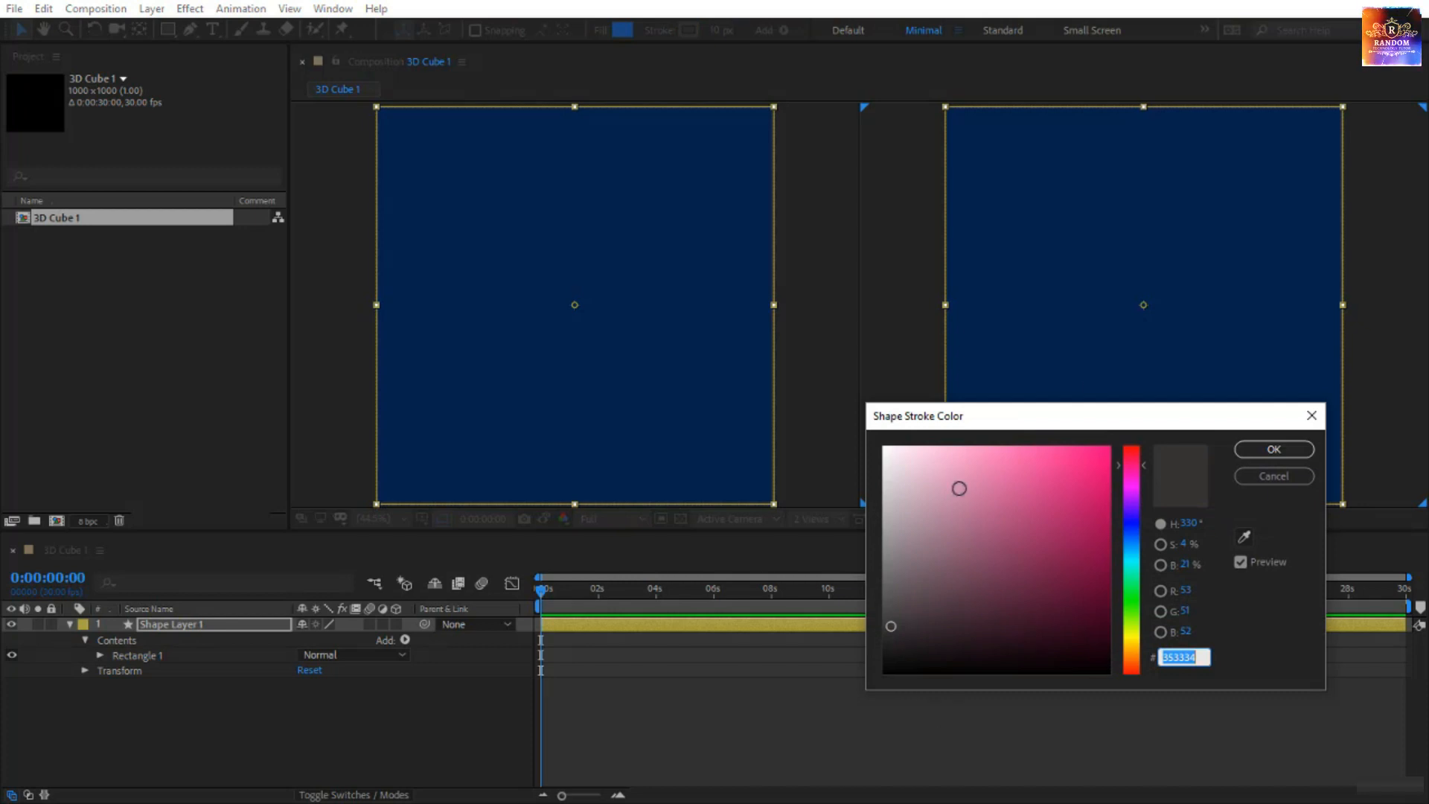
click(1300, 451)
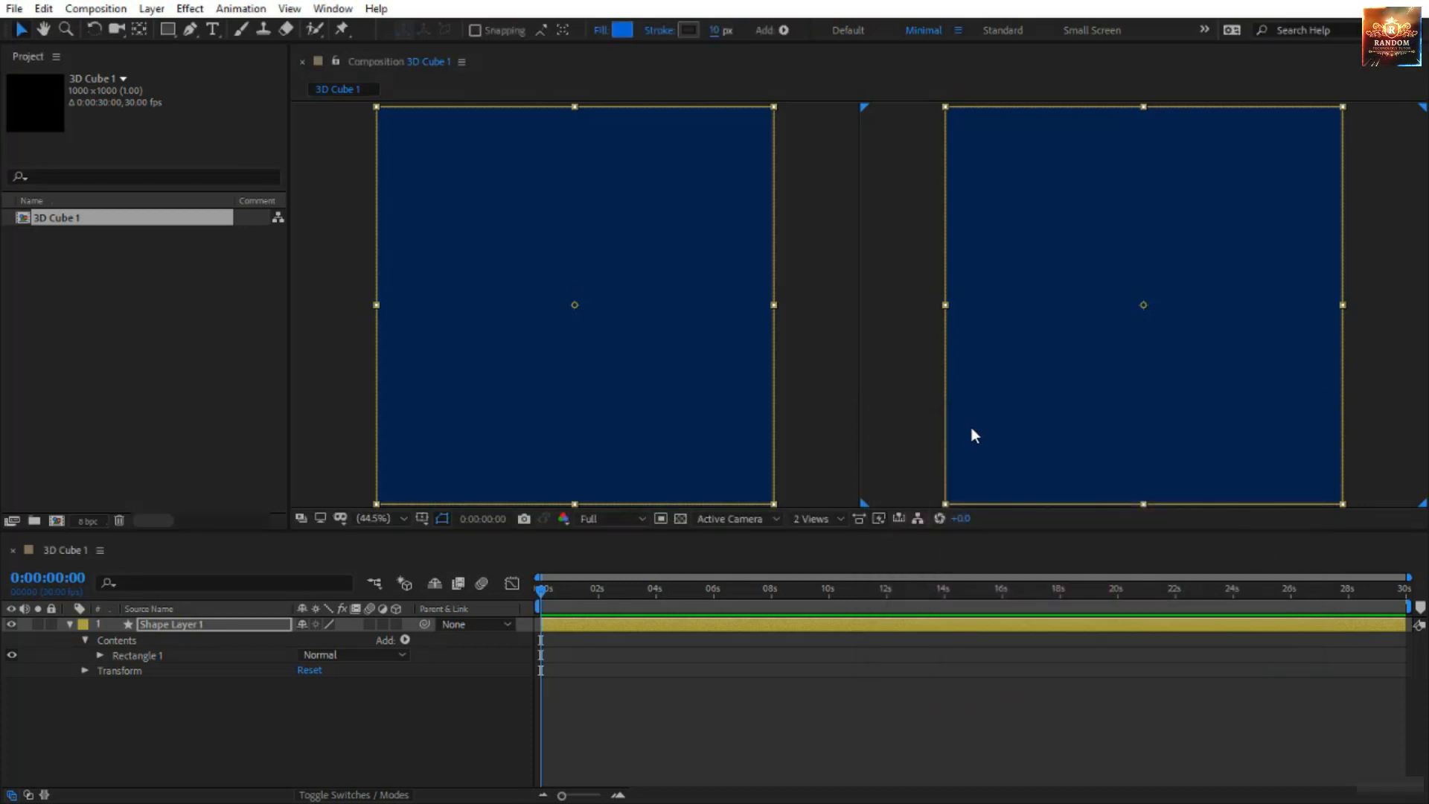
Rename the rectangle shape layer as left and make it a 3D layer.
click(210, 624)
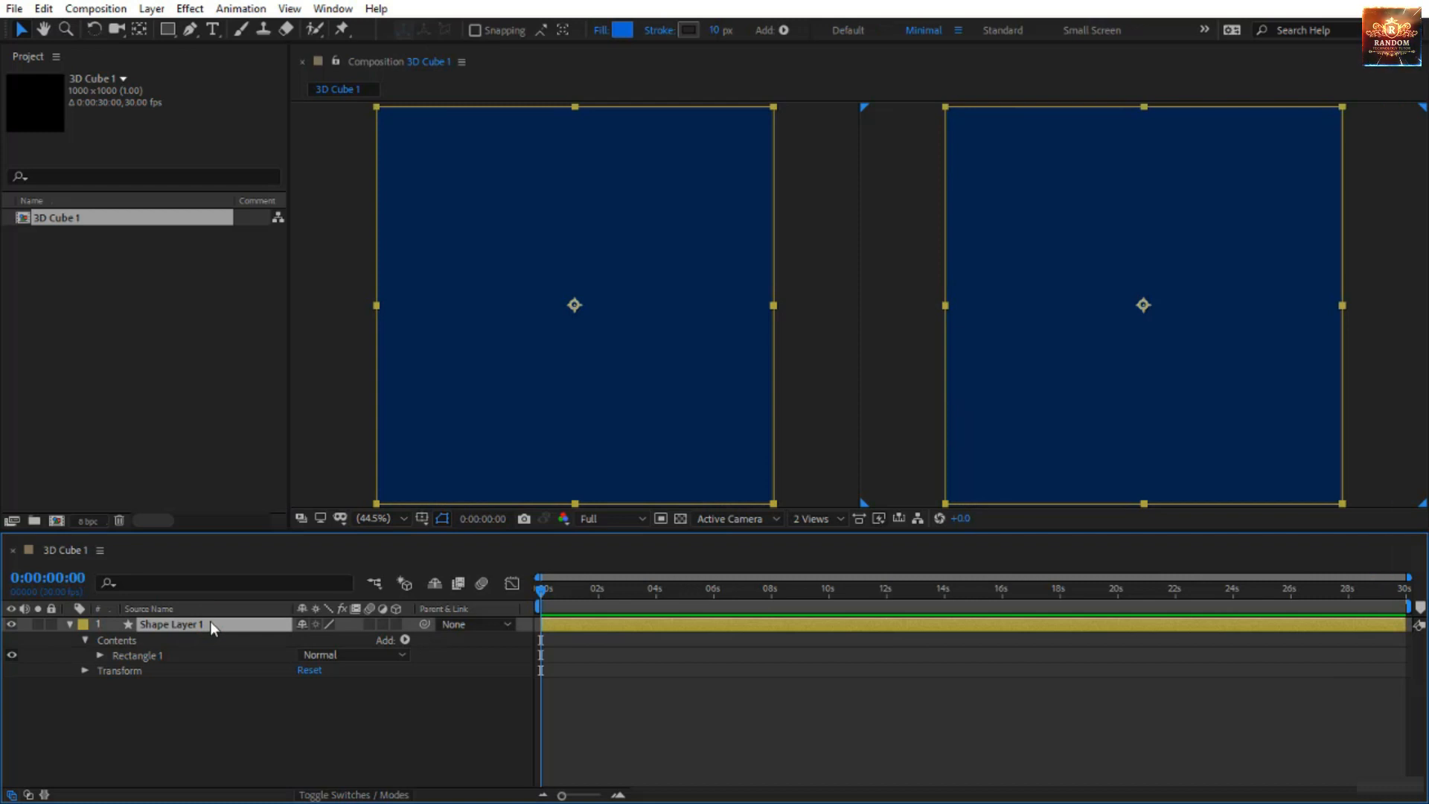
key(Return)
text(left)
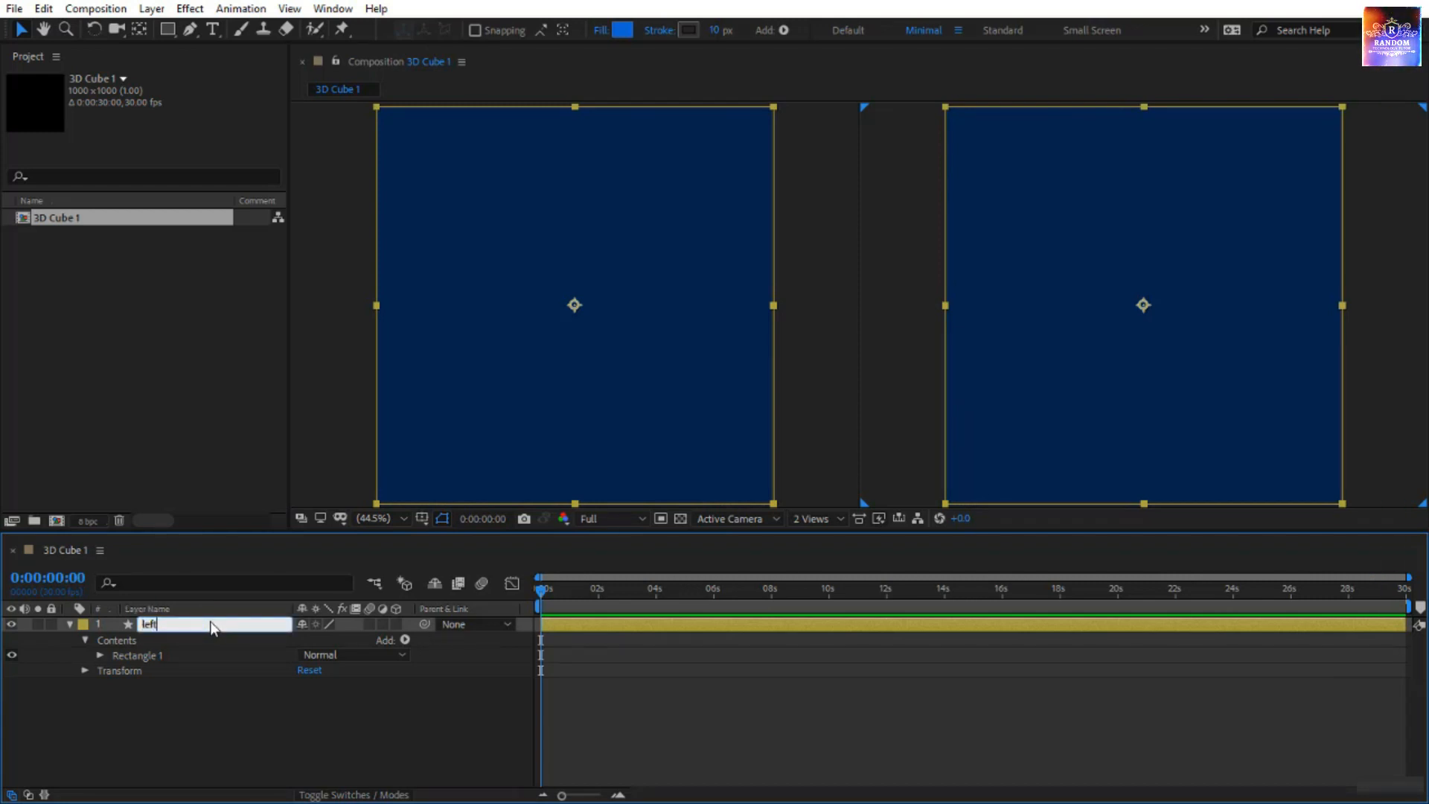
key(Return)
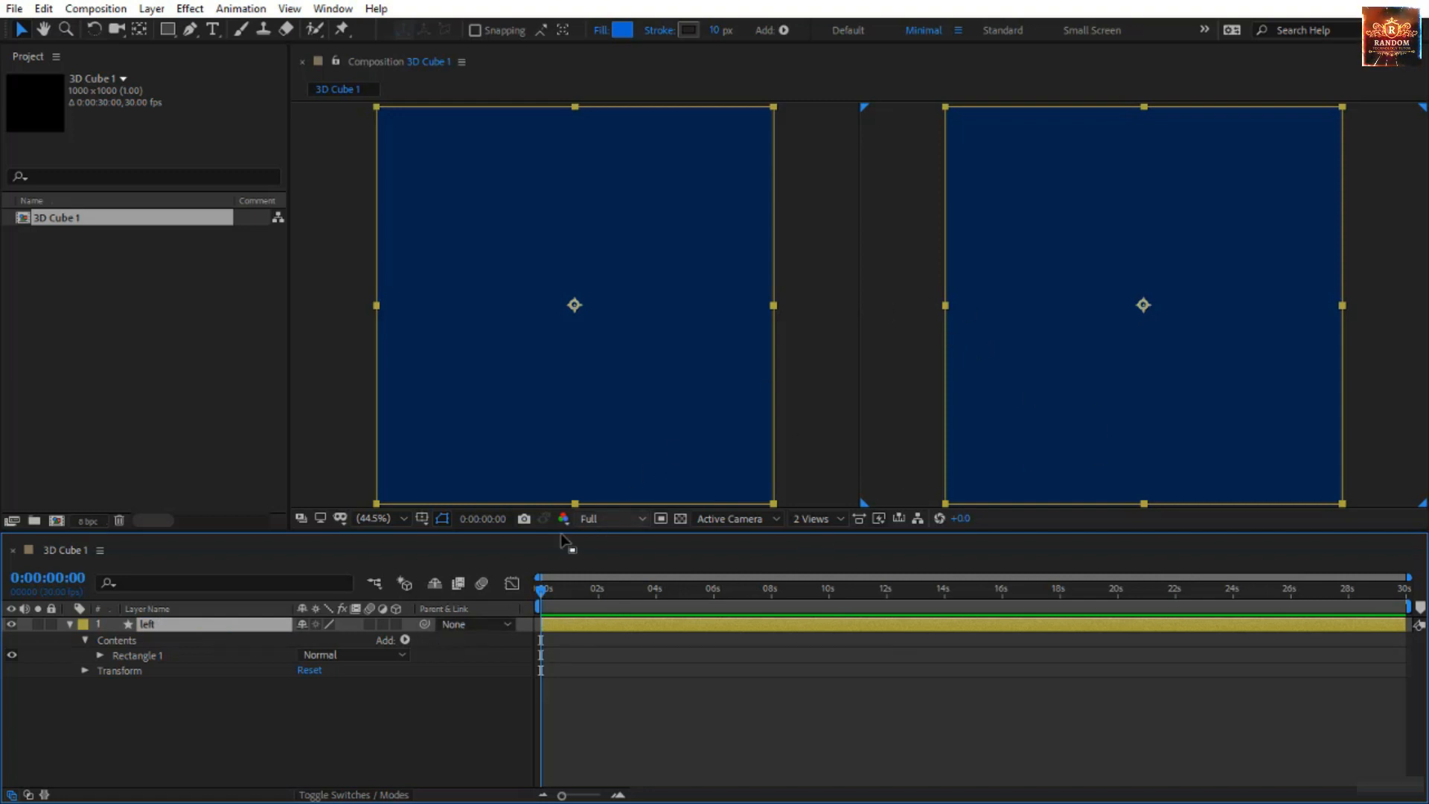
click(395, 624)
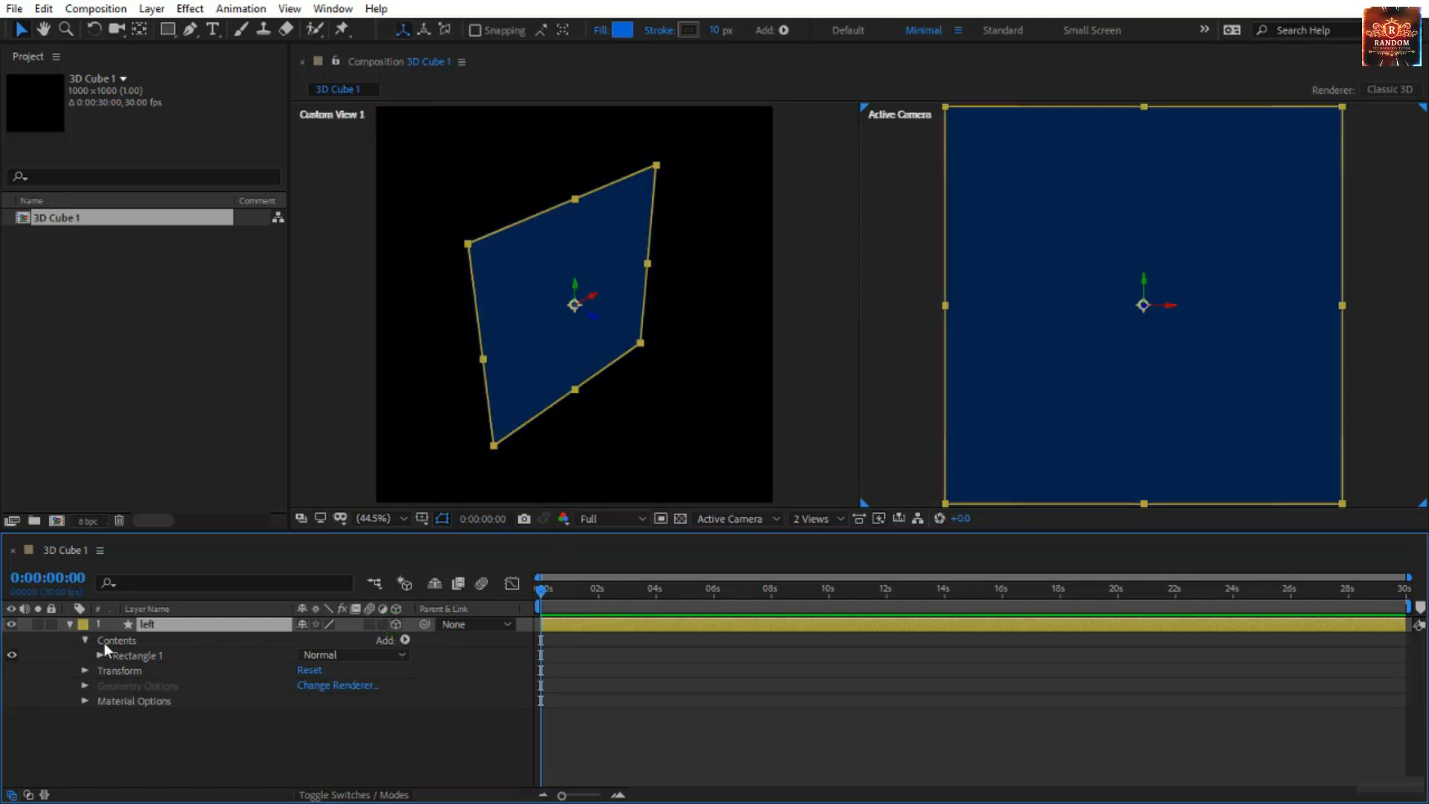
Reveal the left layer's position and rotation properties and set its X position to 0.
key(p)
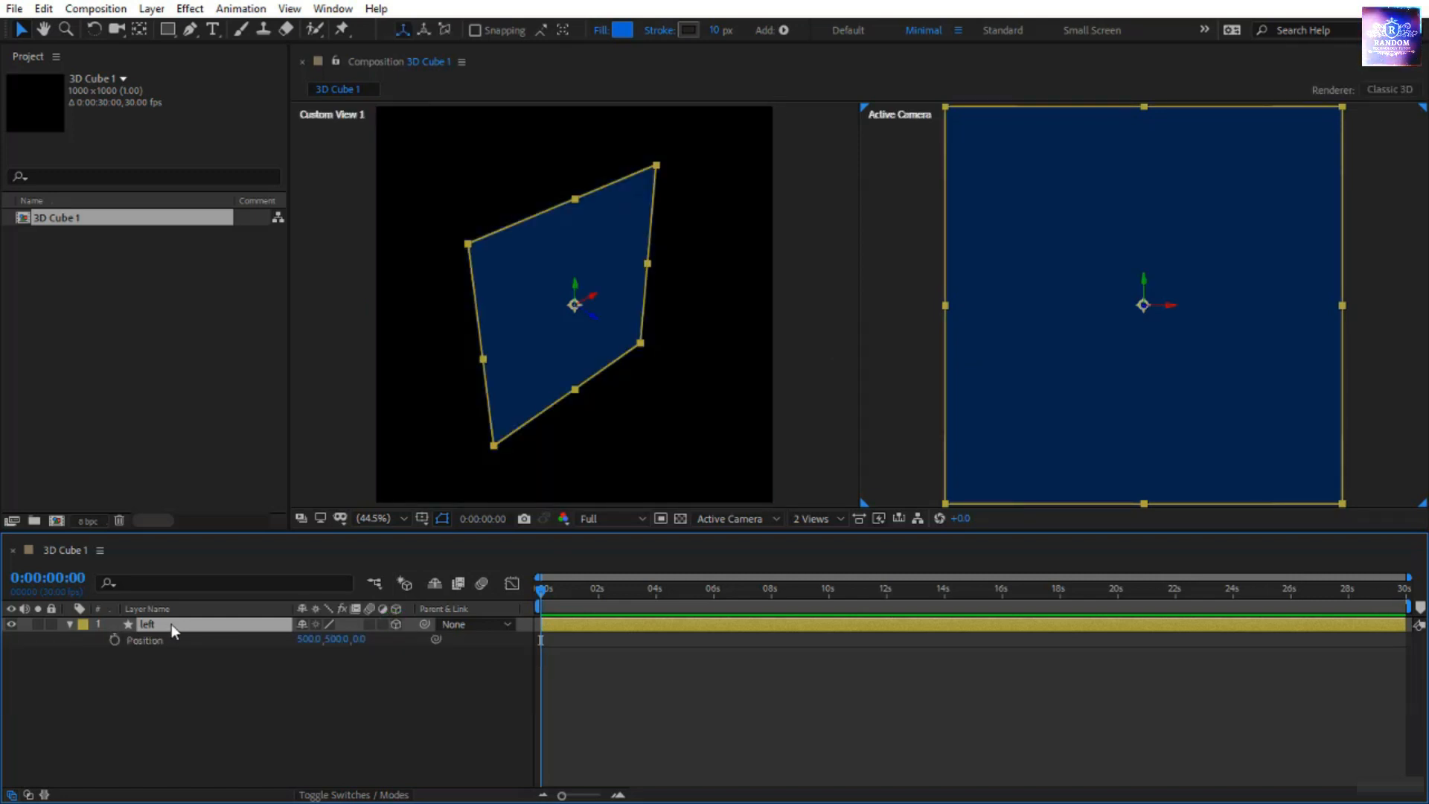
key(shift+r)
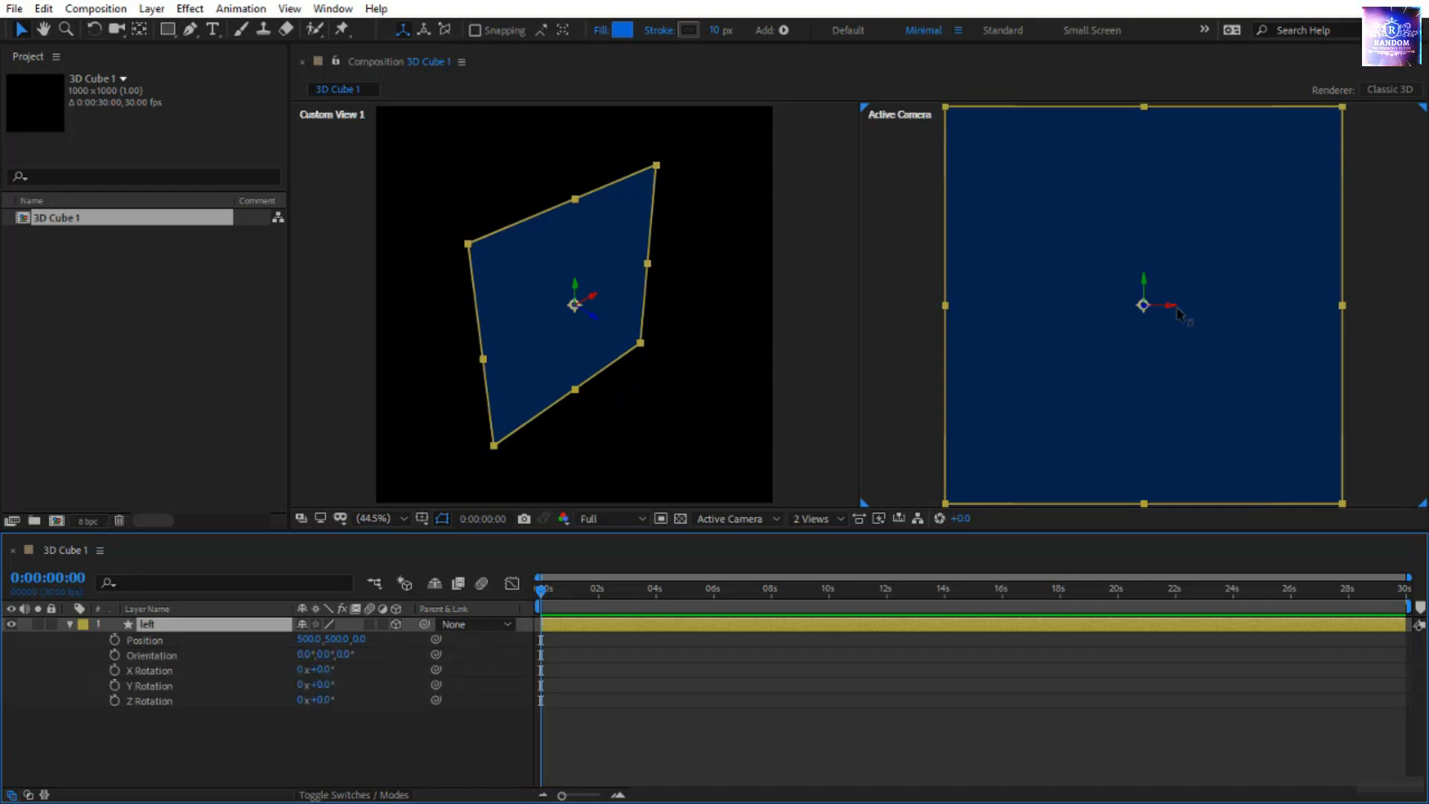
drag(1161, 308, 968, 308)
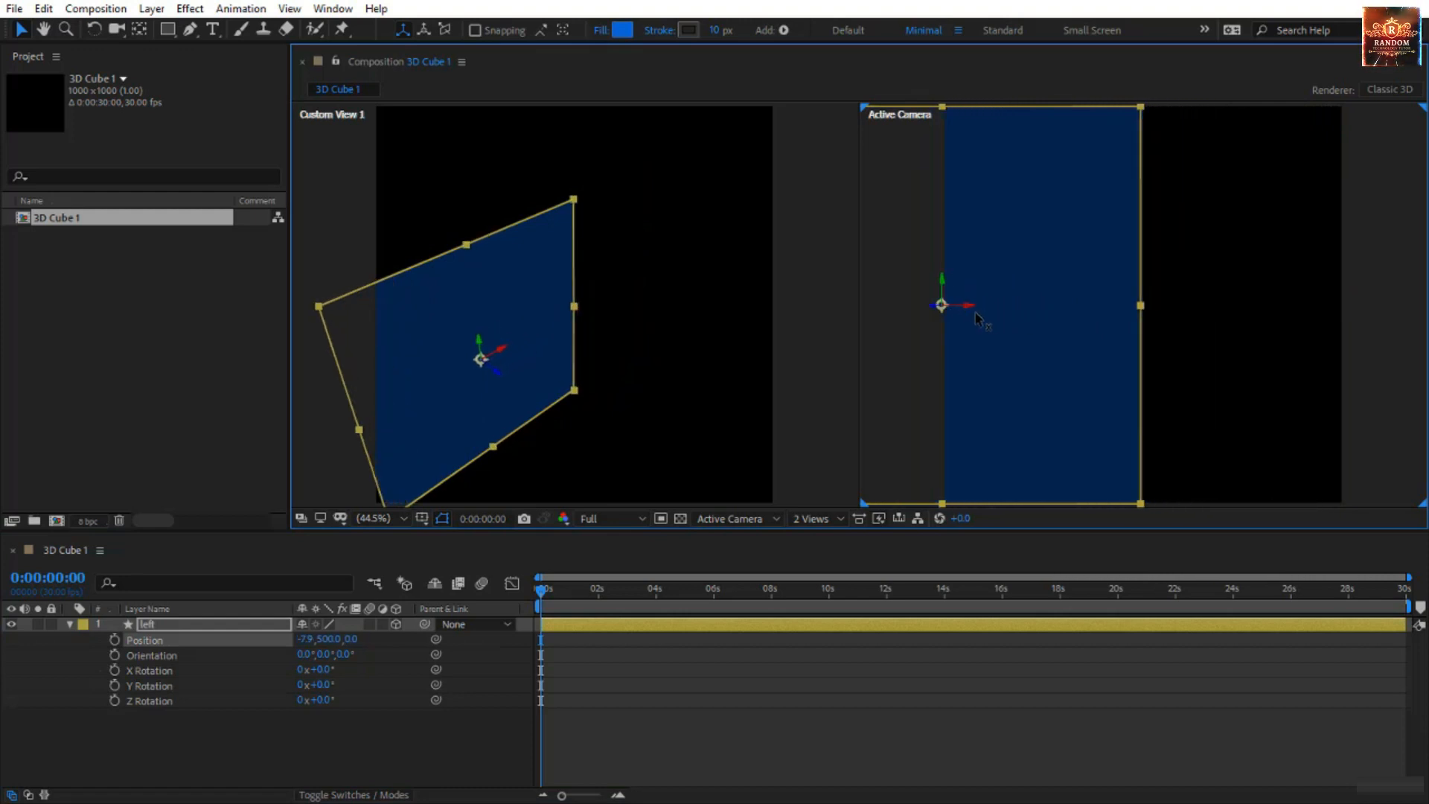
click(305, 639)
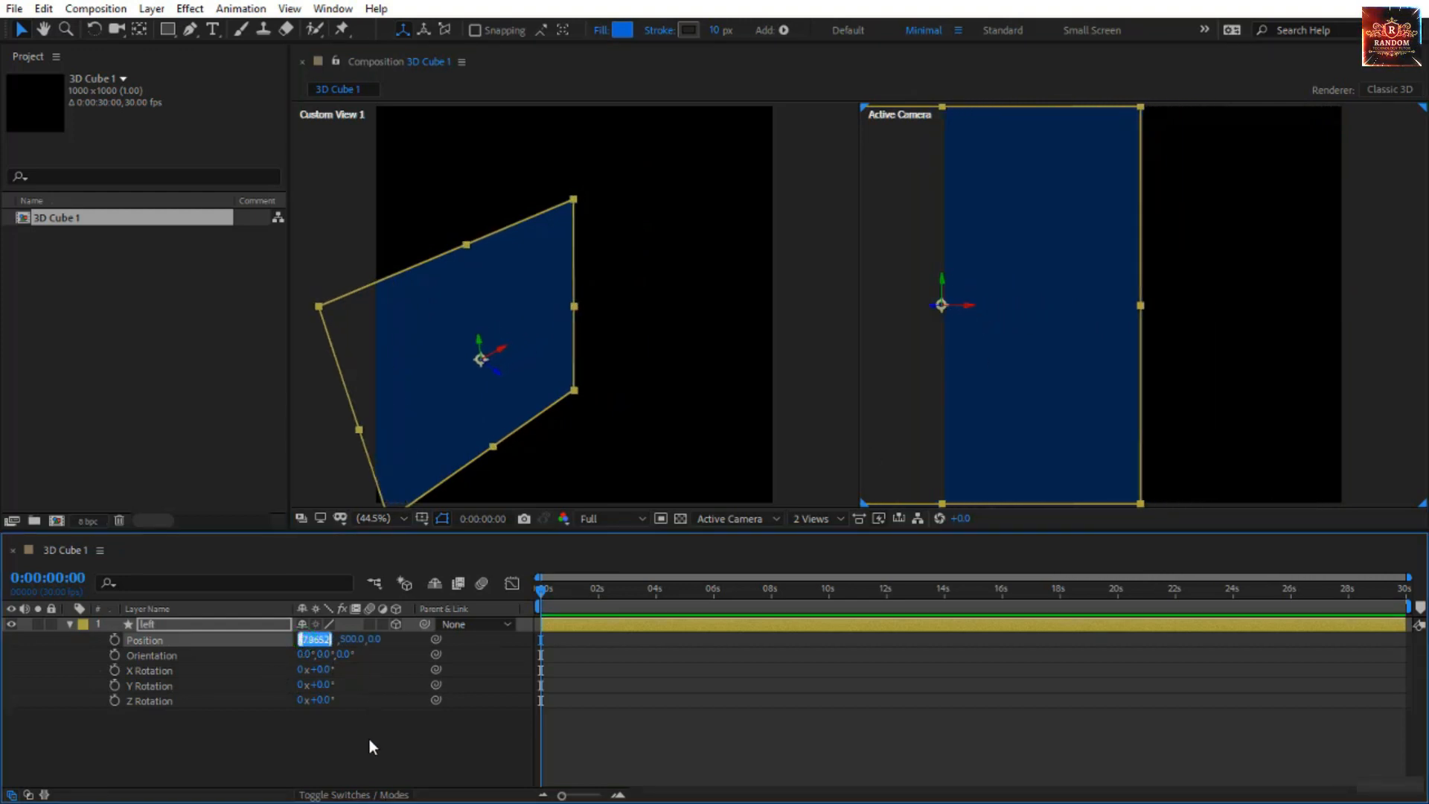
text(0)
key(Return)
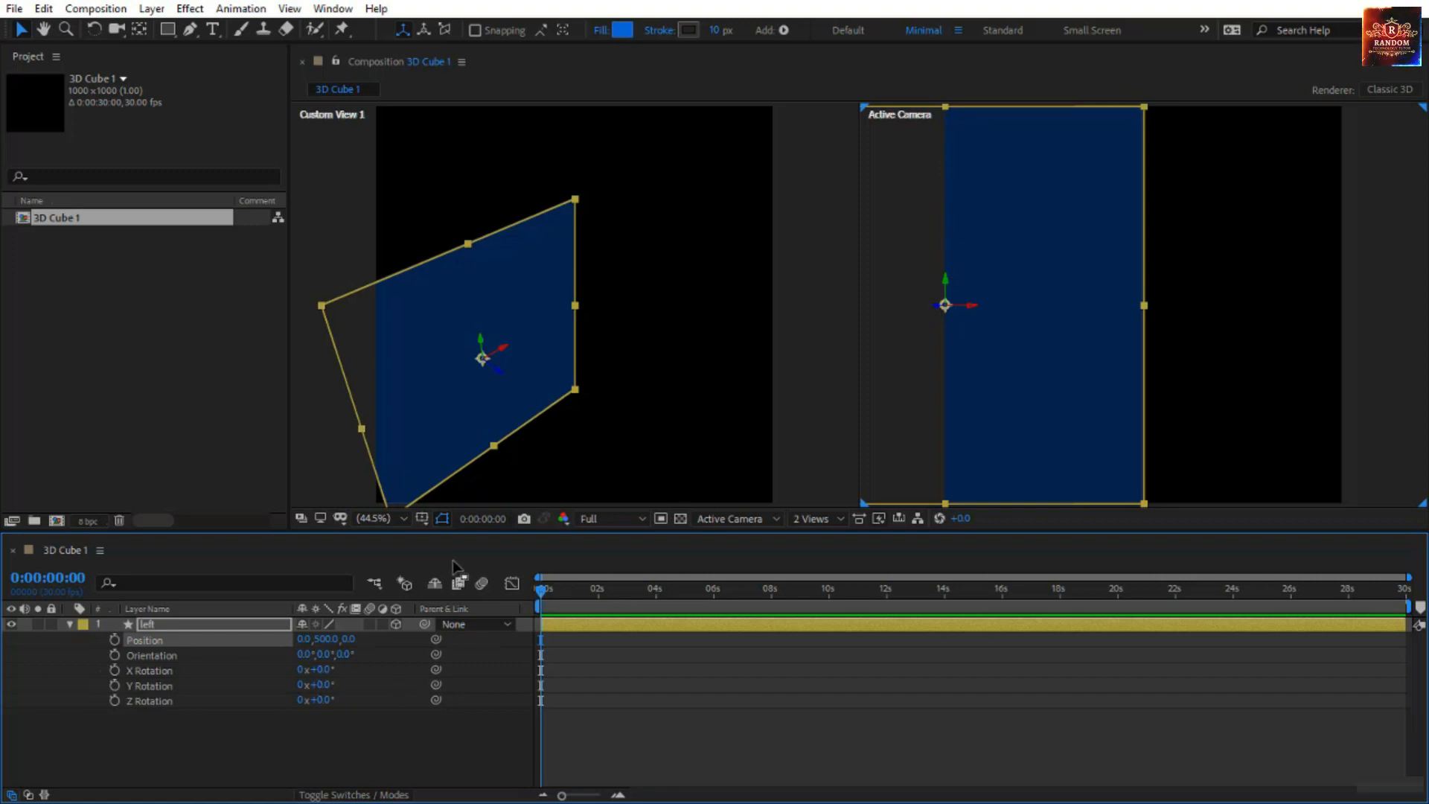
Set the left layer's Y Rotation to -90°.
drag(321, 686, 289, 694)
click(325, 685)
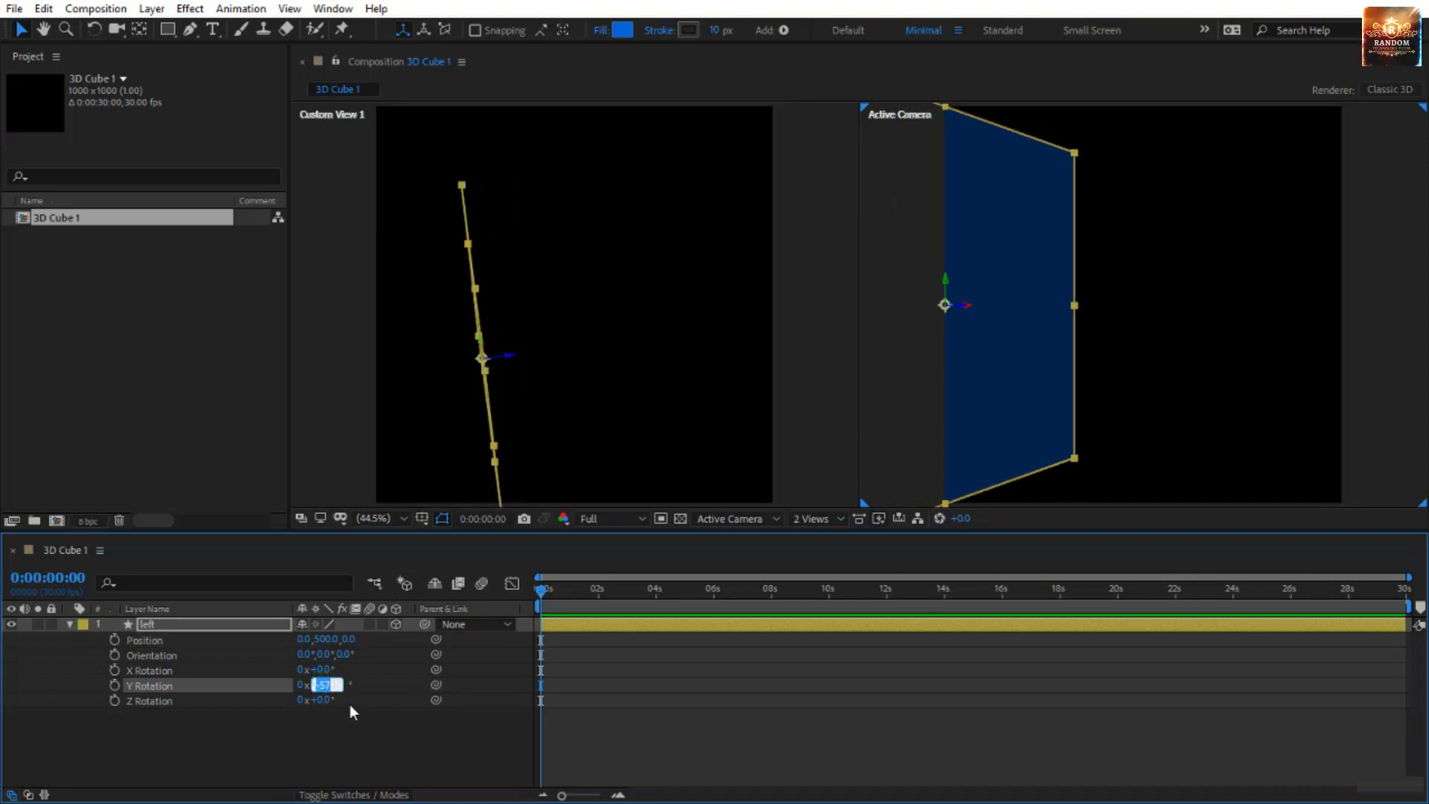
text(-90)
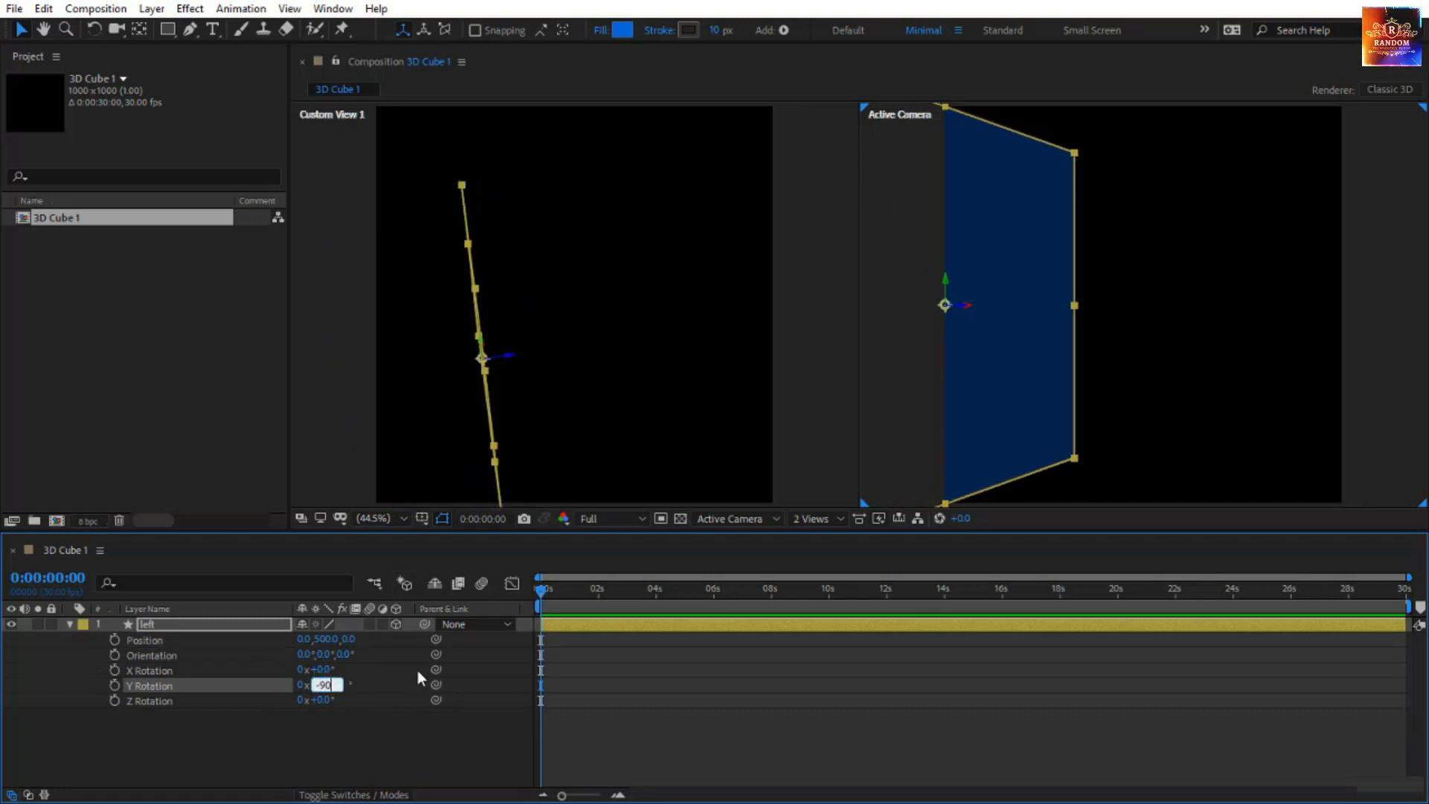
key(Return)
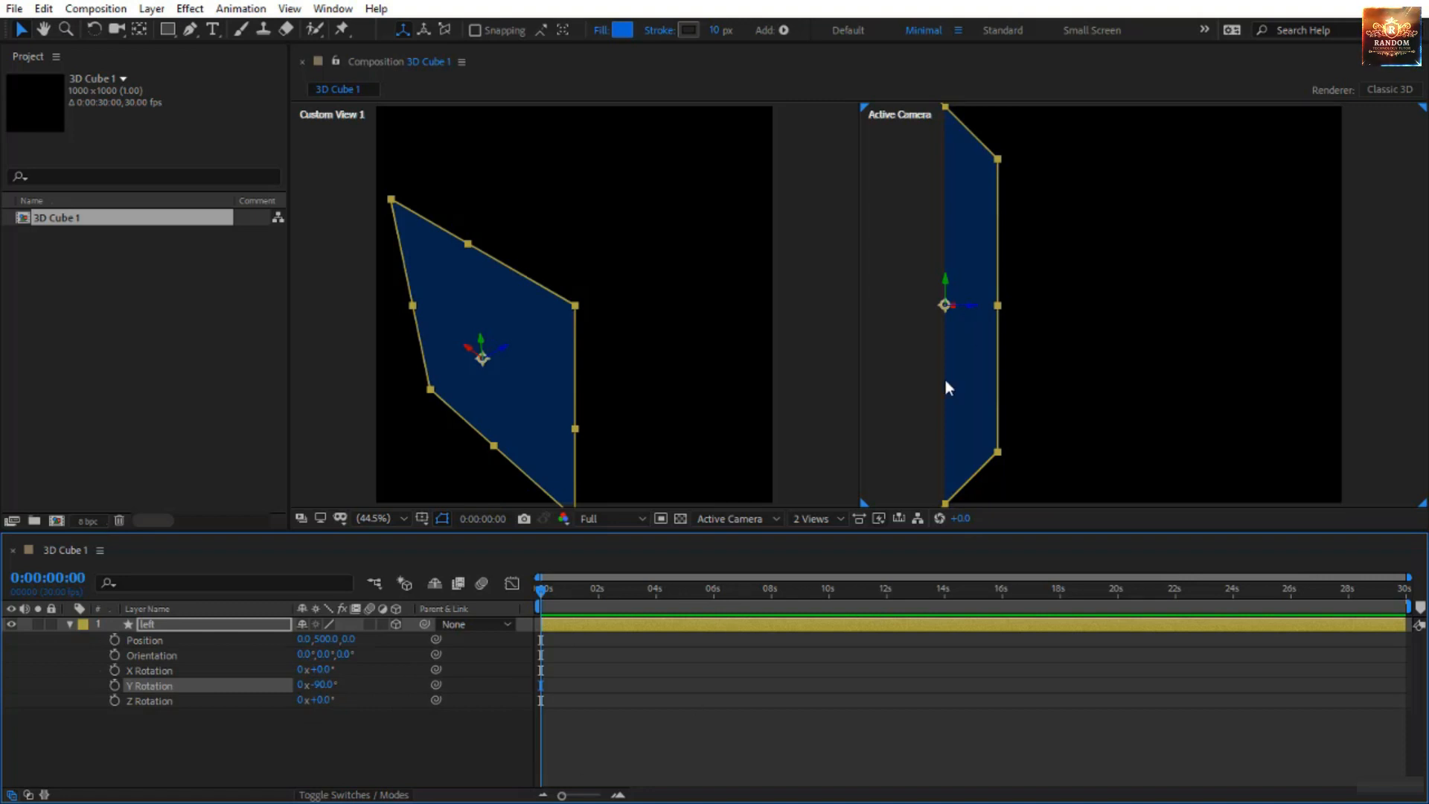
Collapse and deselect the left layer, and add a second composition-sized rectangle shape layer named Right.
scroll(945, 381, down, 2)
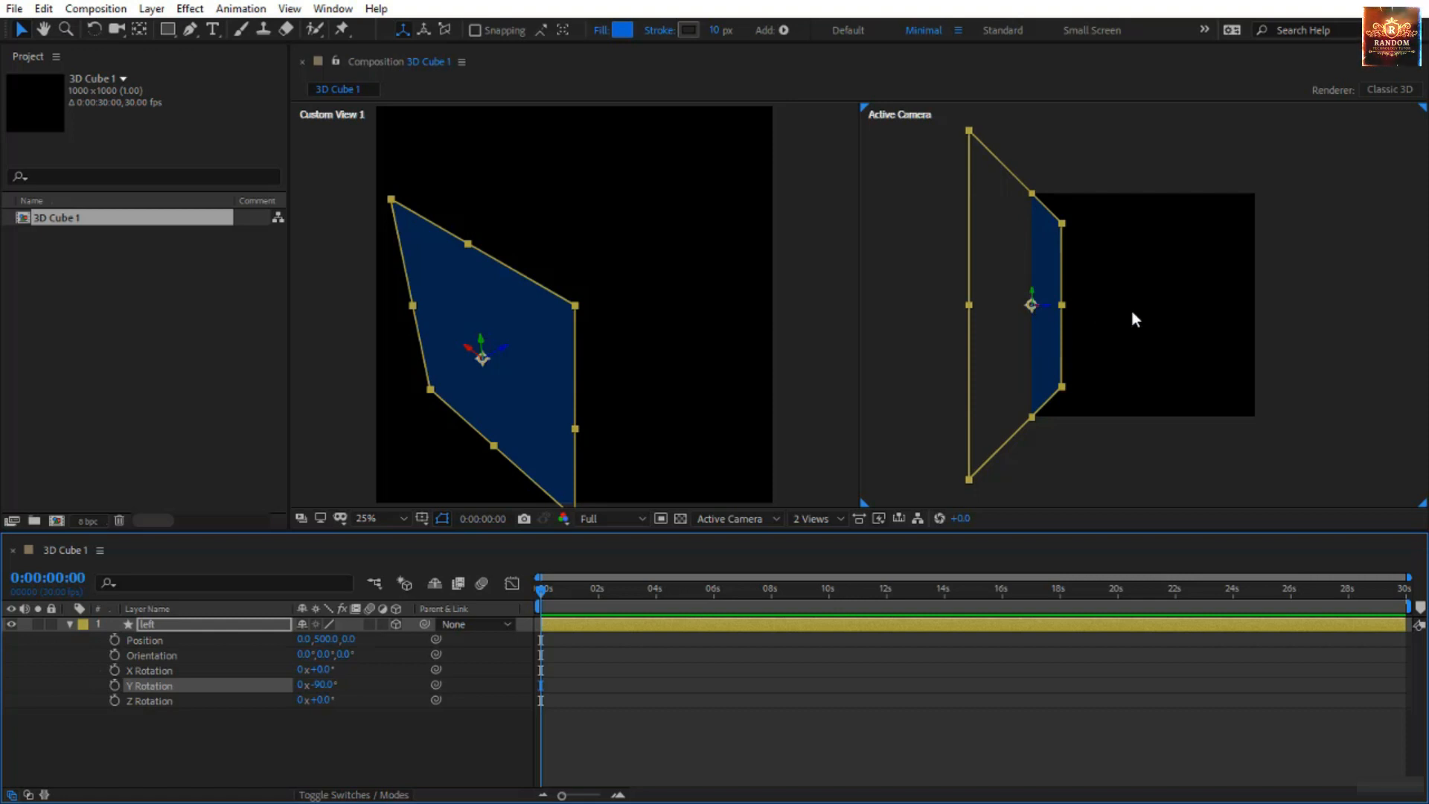
click(69, 627)
click(141, 653)
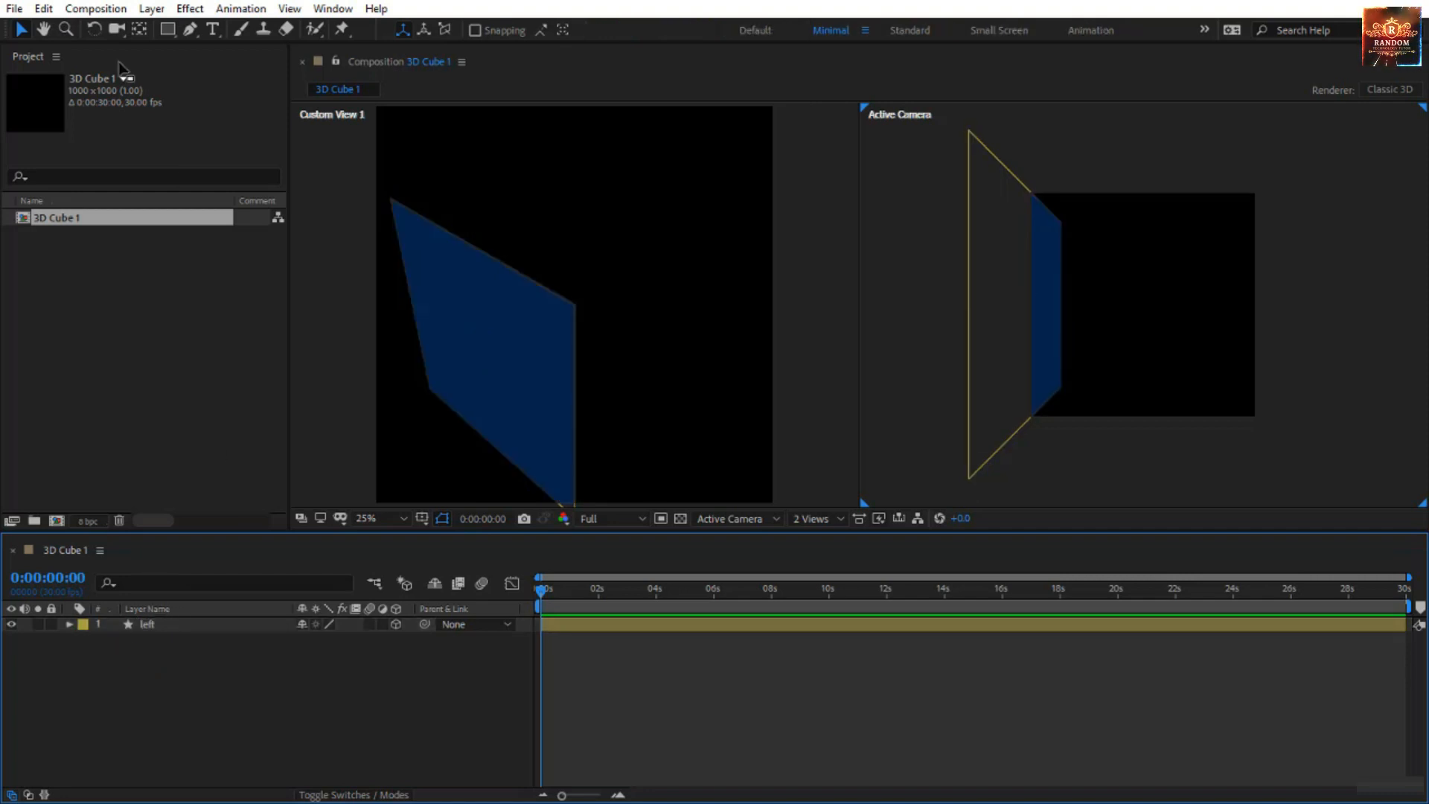
double_click(167, 29)
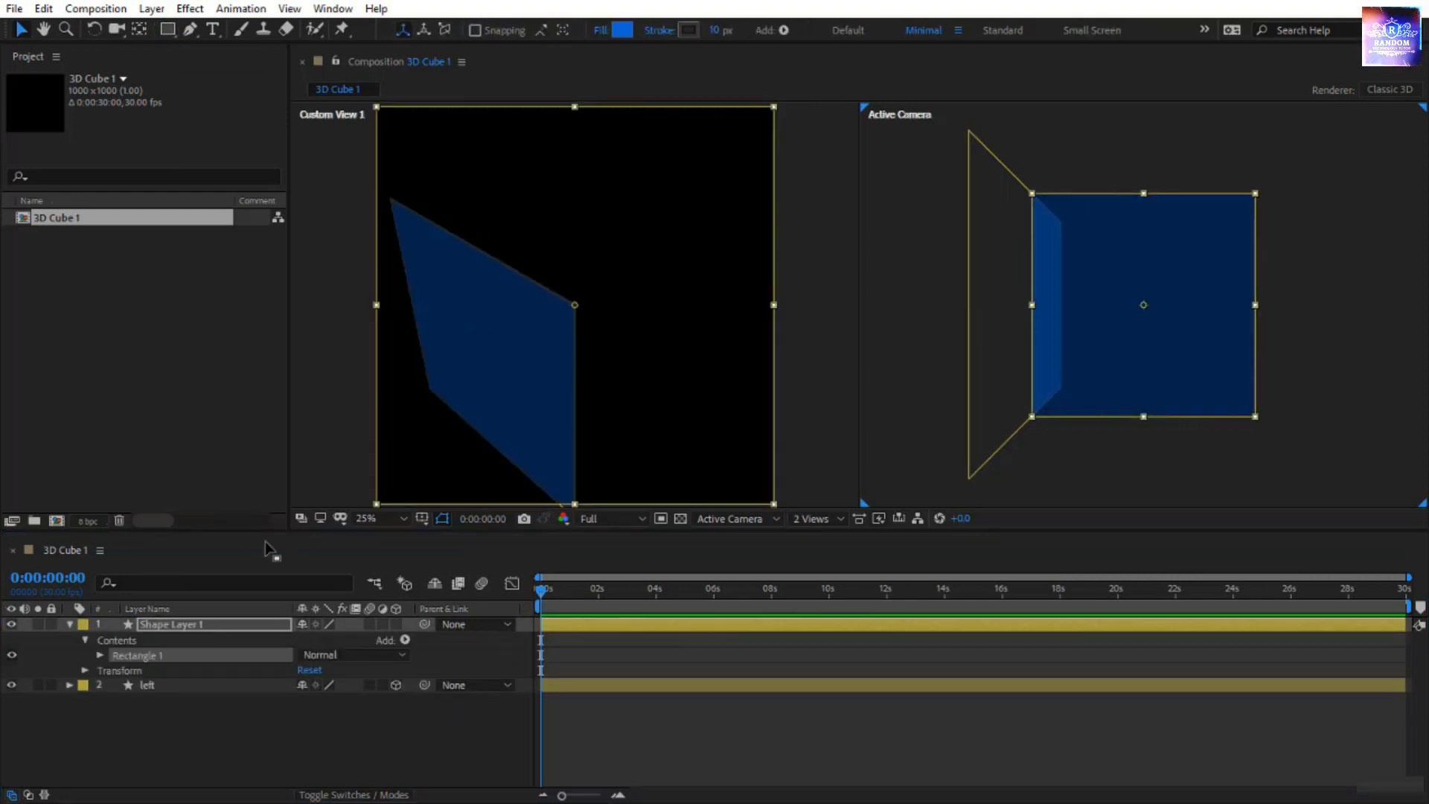
click(170, 624)
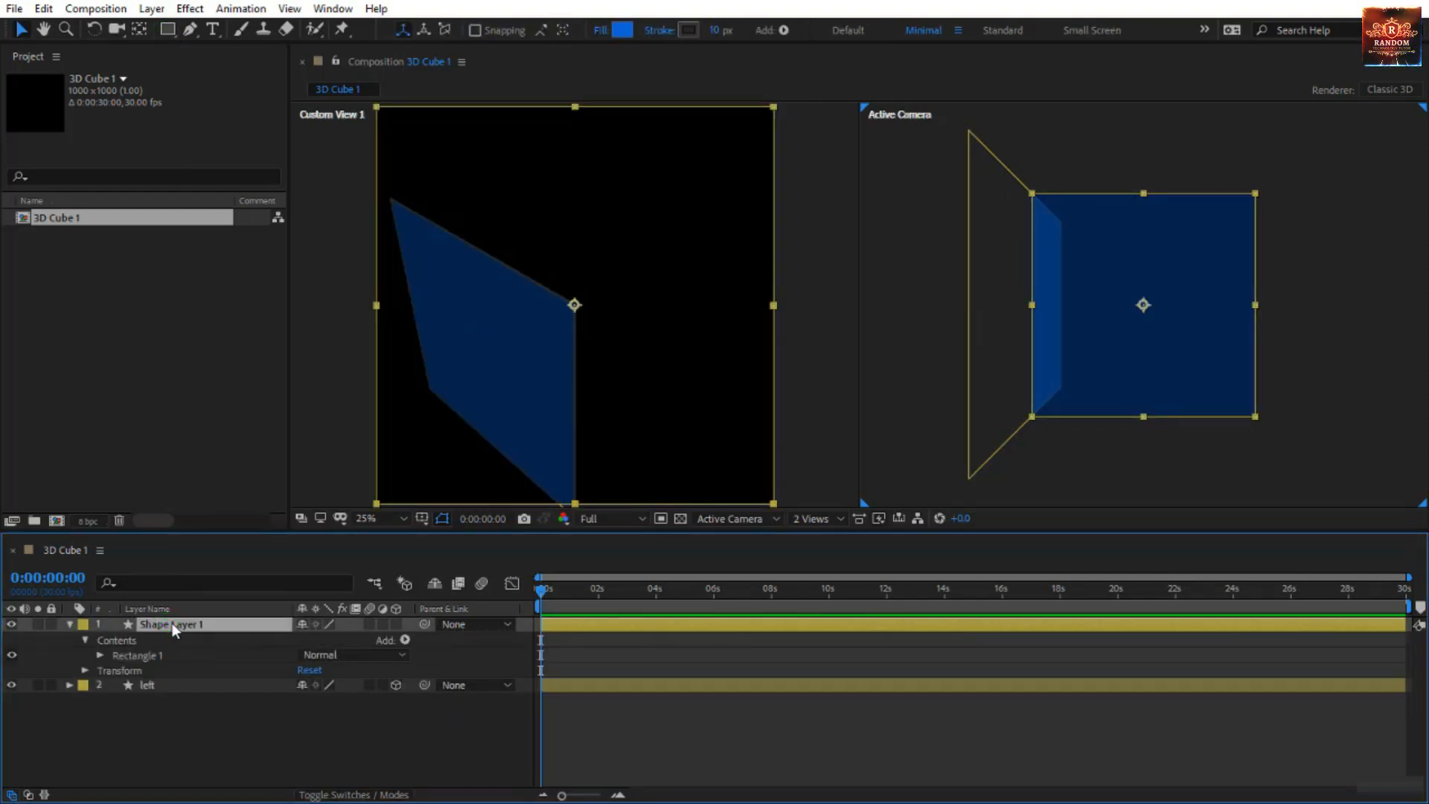
key(Return)
text(Rig)
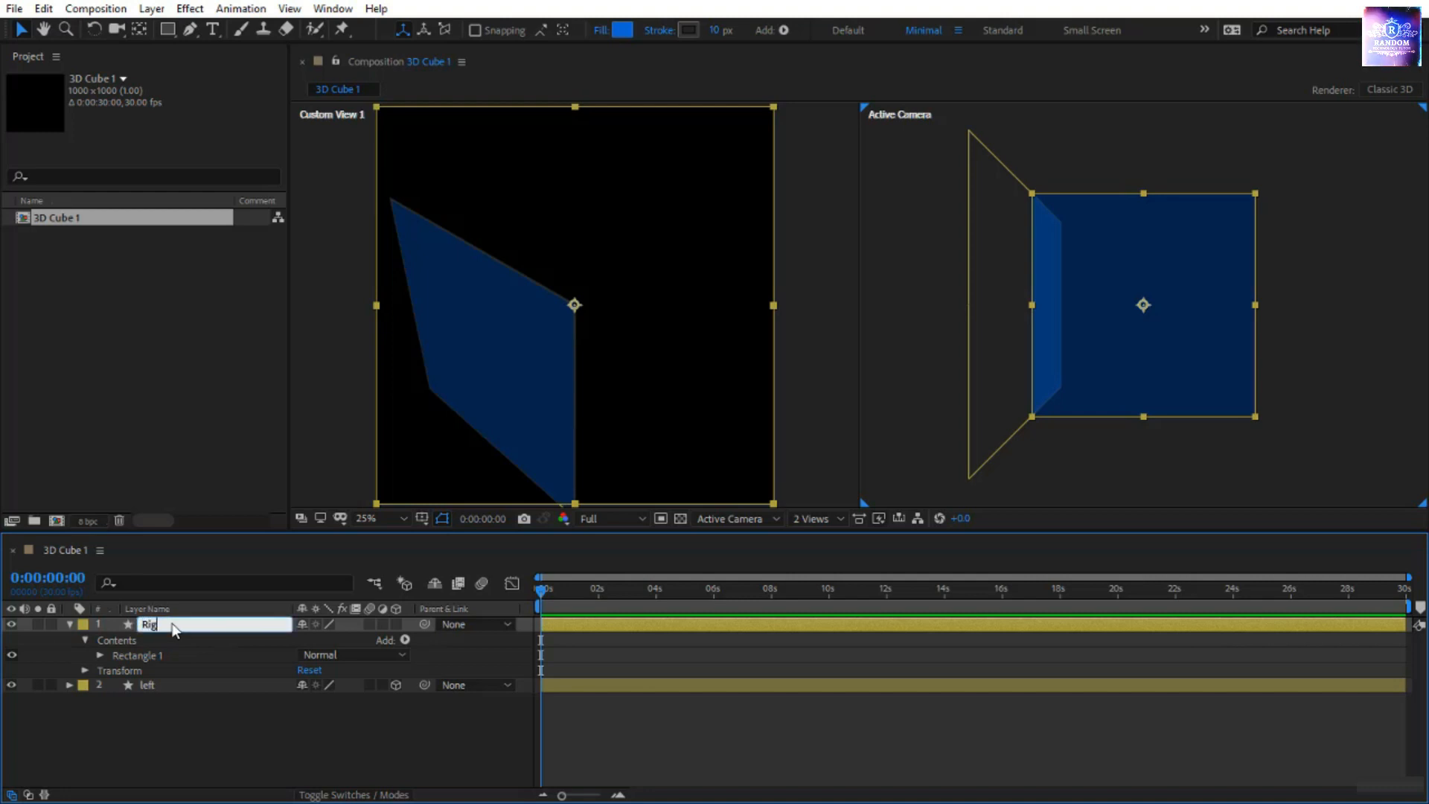
text(ht)
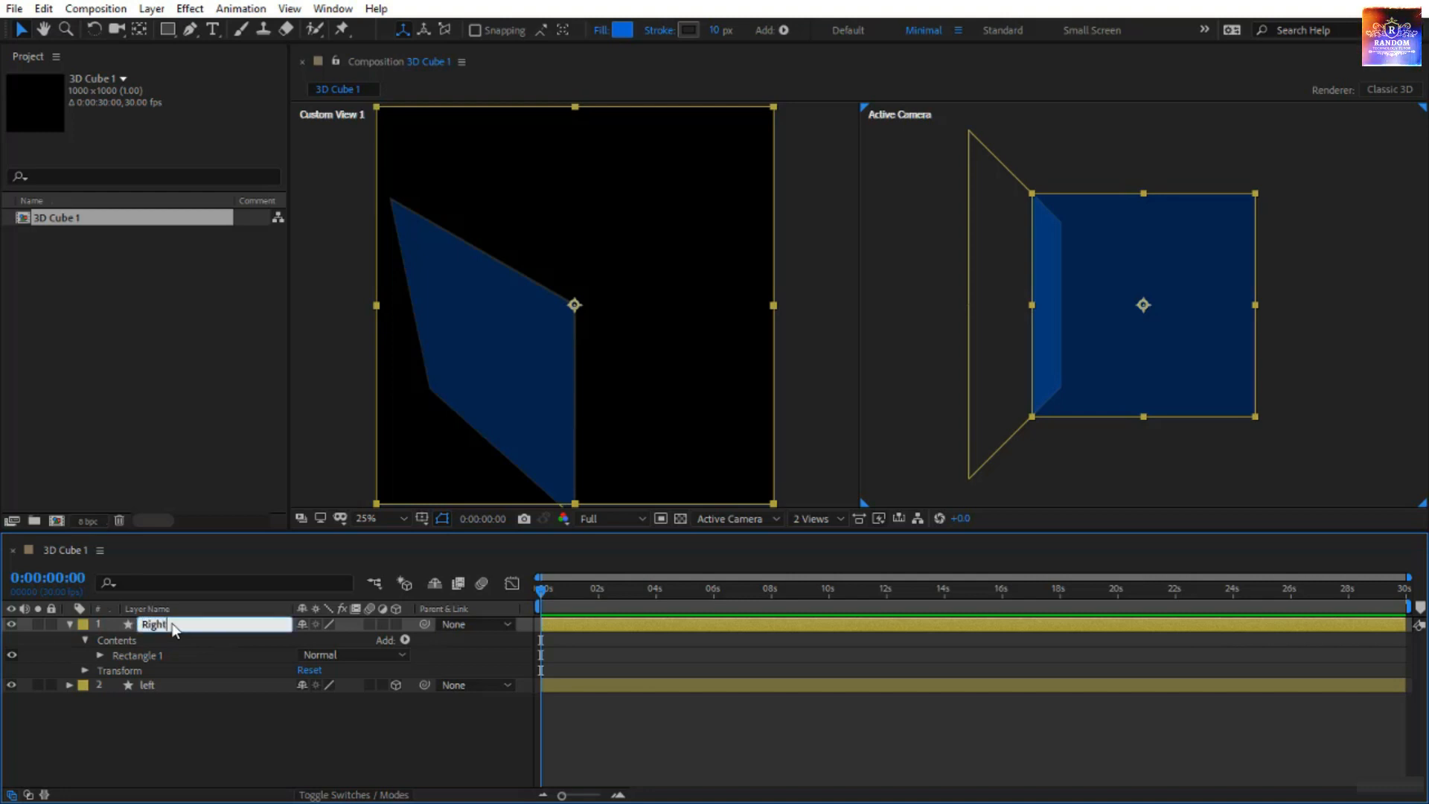
Make the Right layer 3D, reveal its position and rotation properties, and set its X position to 1000.
click(392, 625)
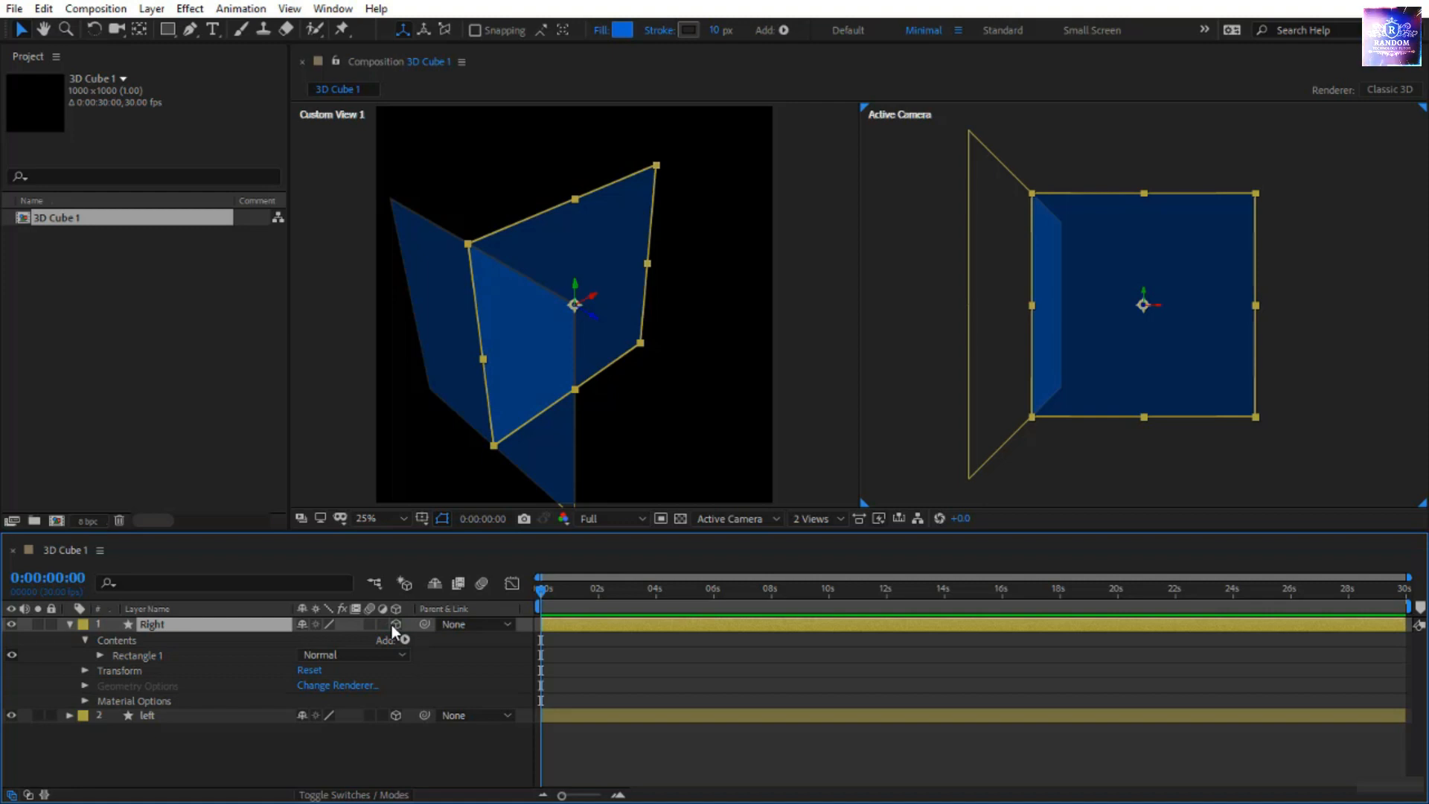
key(p)
key(shift+r)
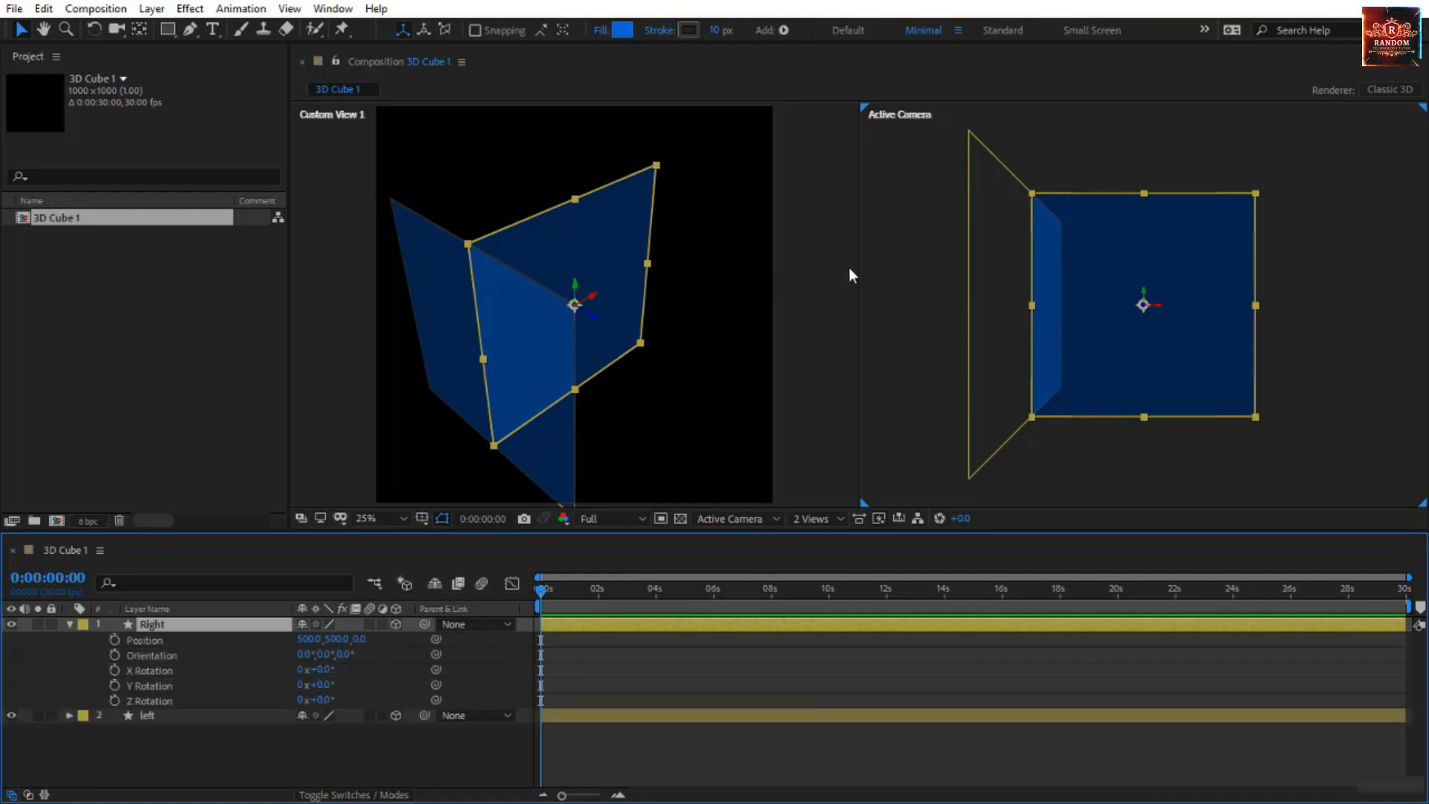
drag(1159, 307, 1257, 309)
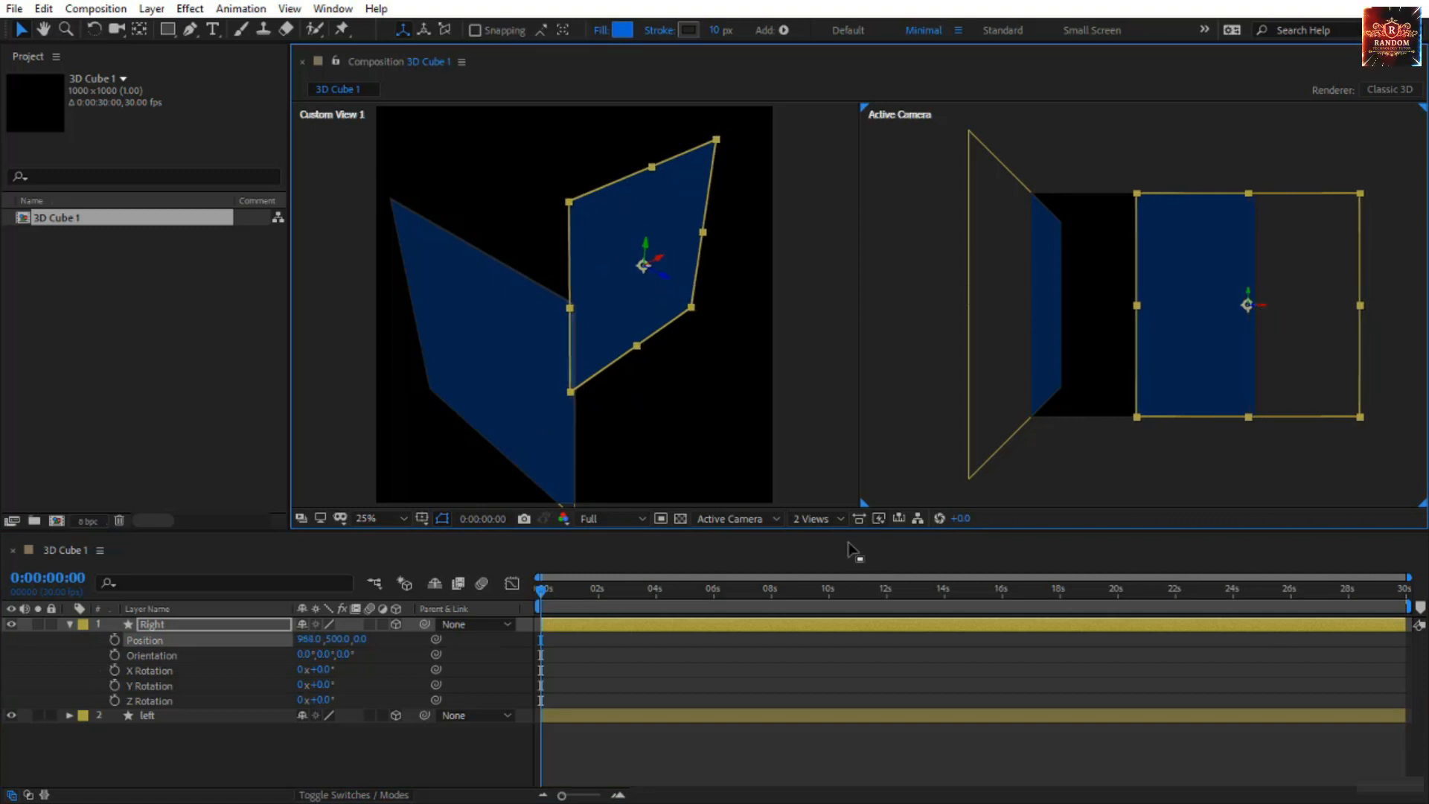
click(302, 643)
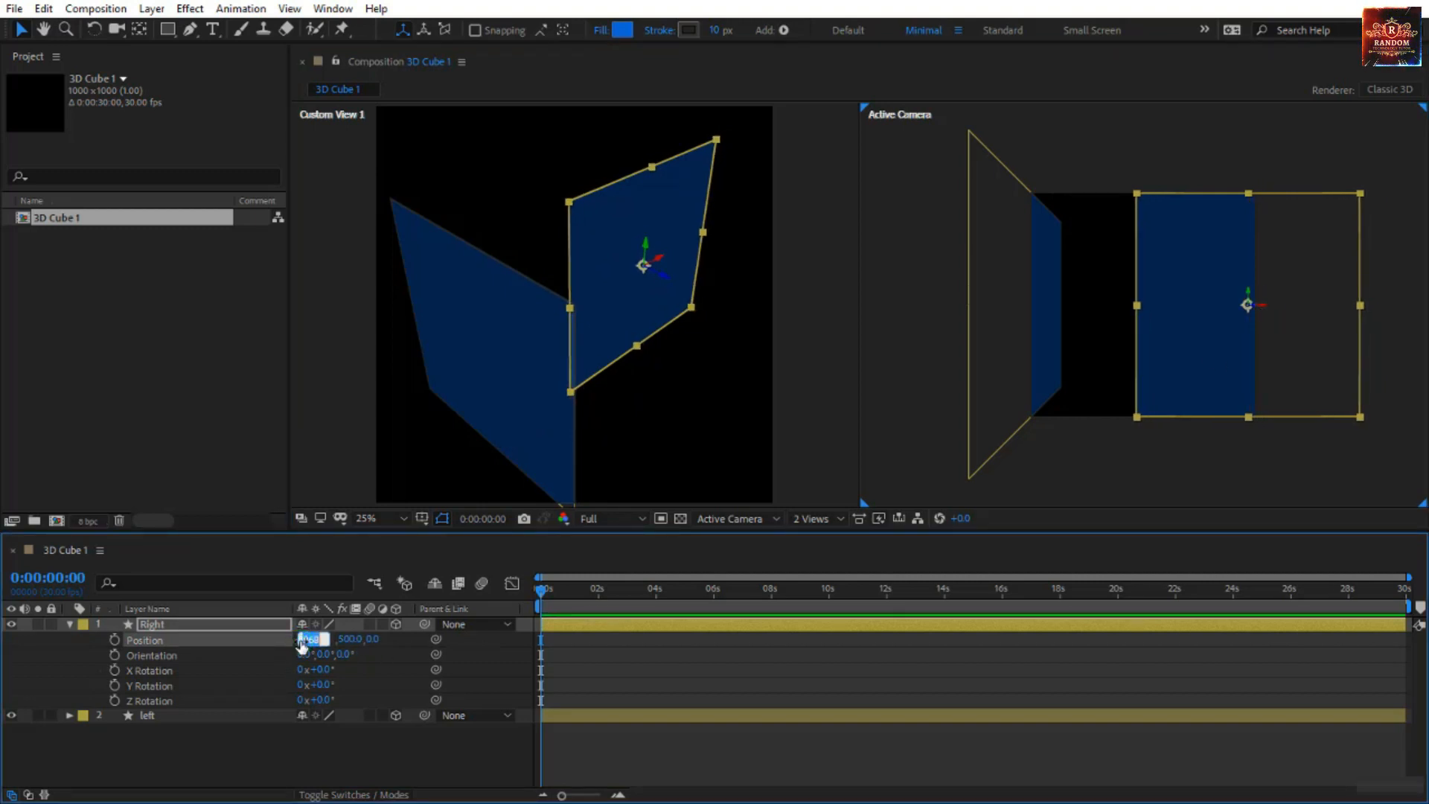
text(1000)
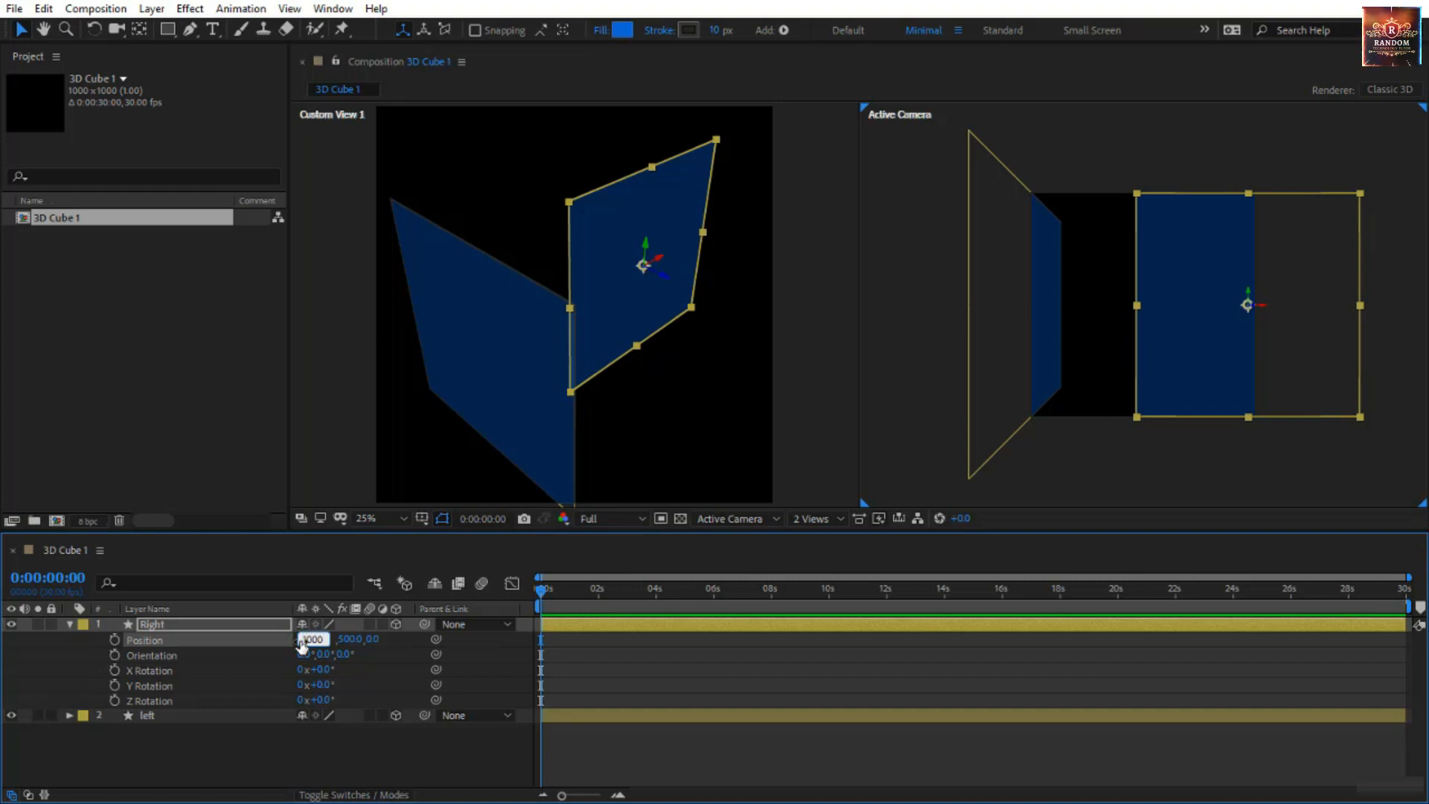
key(Return)
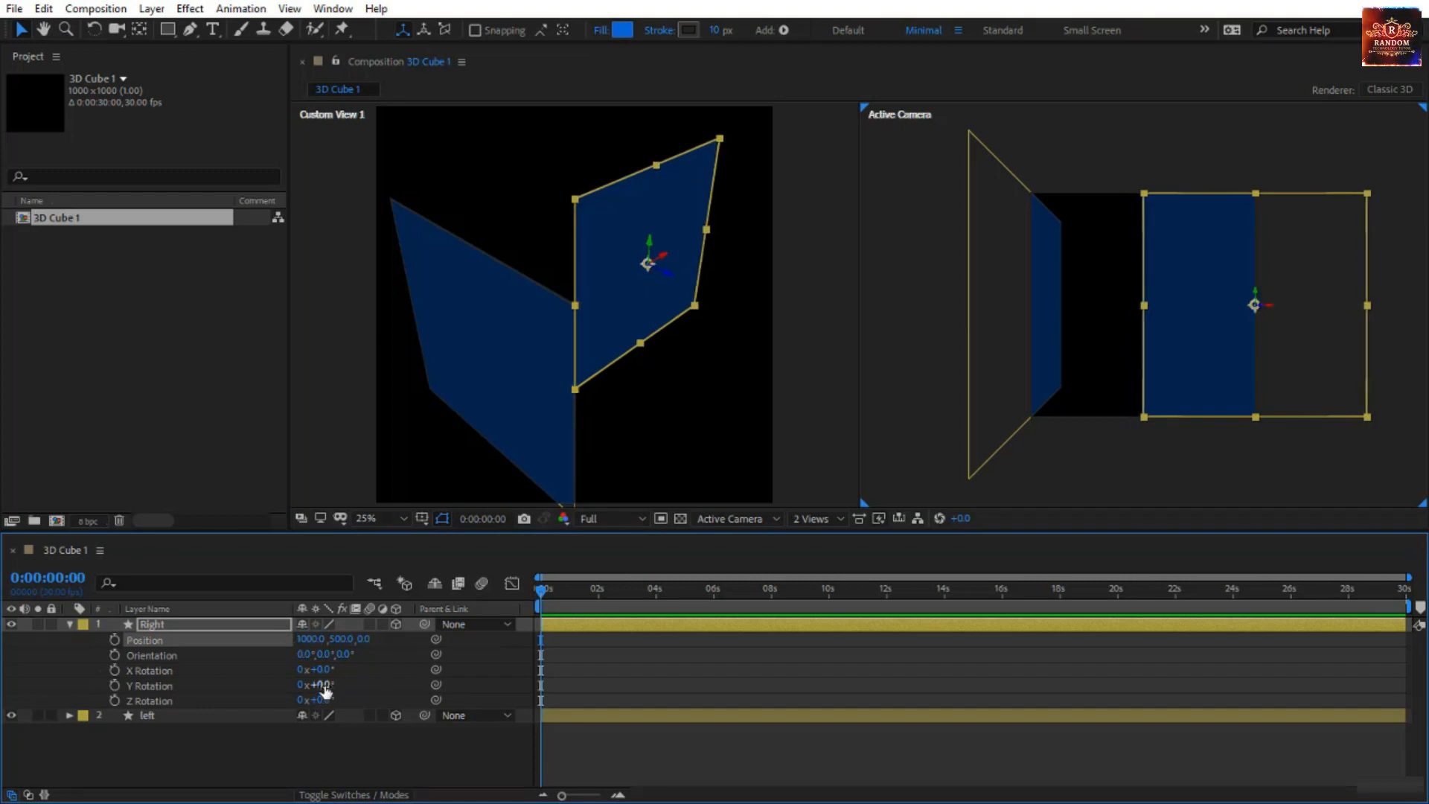
Set the Right layer's Y Rotation to 90°, then collapse and deselect the layer.
drag(325, 686, 404, 685)
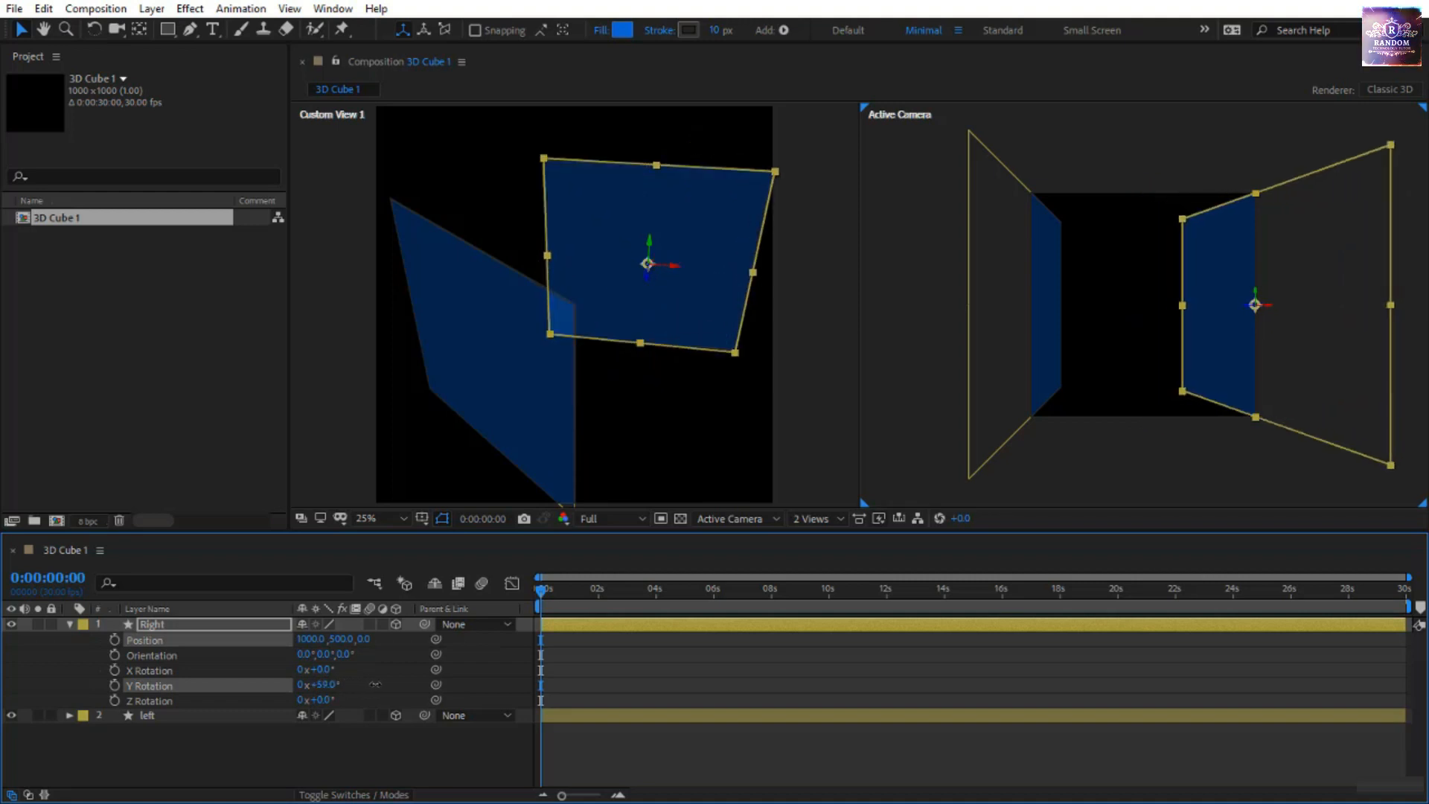
click(327, 685)
text(90)
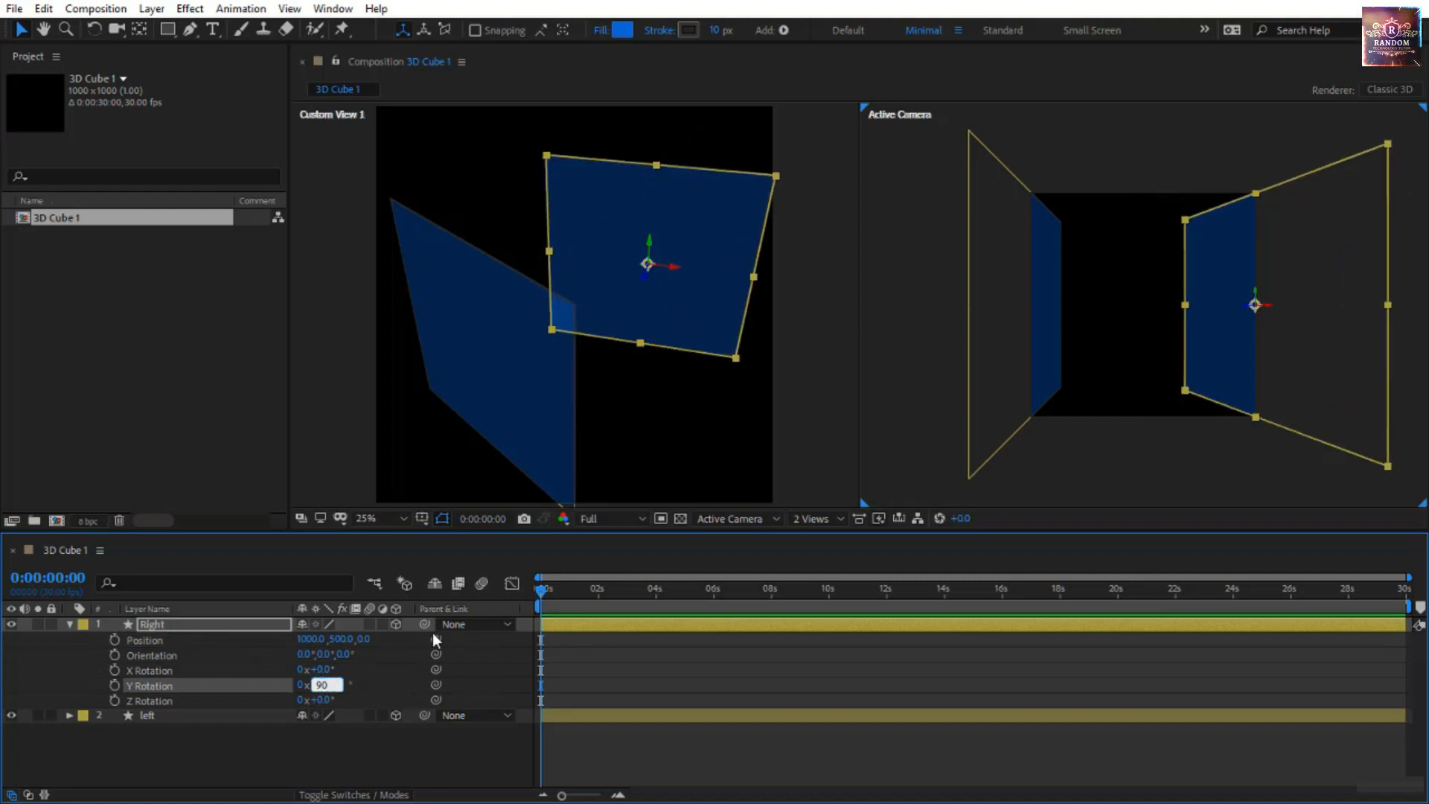
key(Return)
click(675, 673)
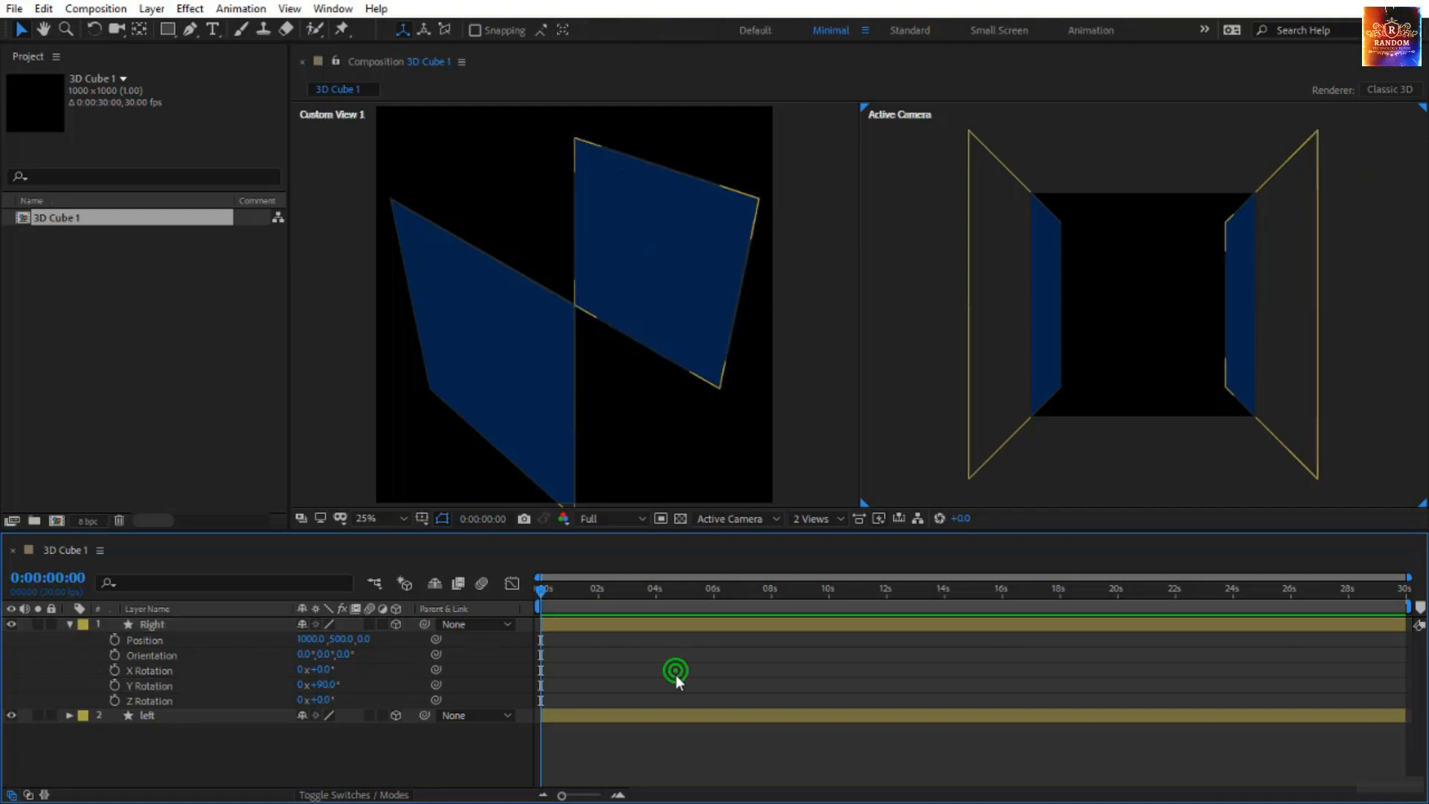
click(71, 624)
click(144, 715)
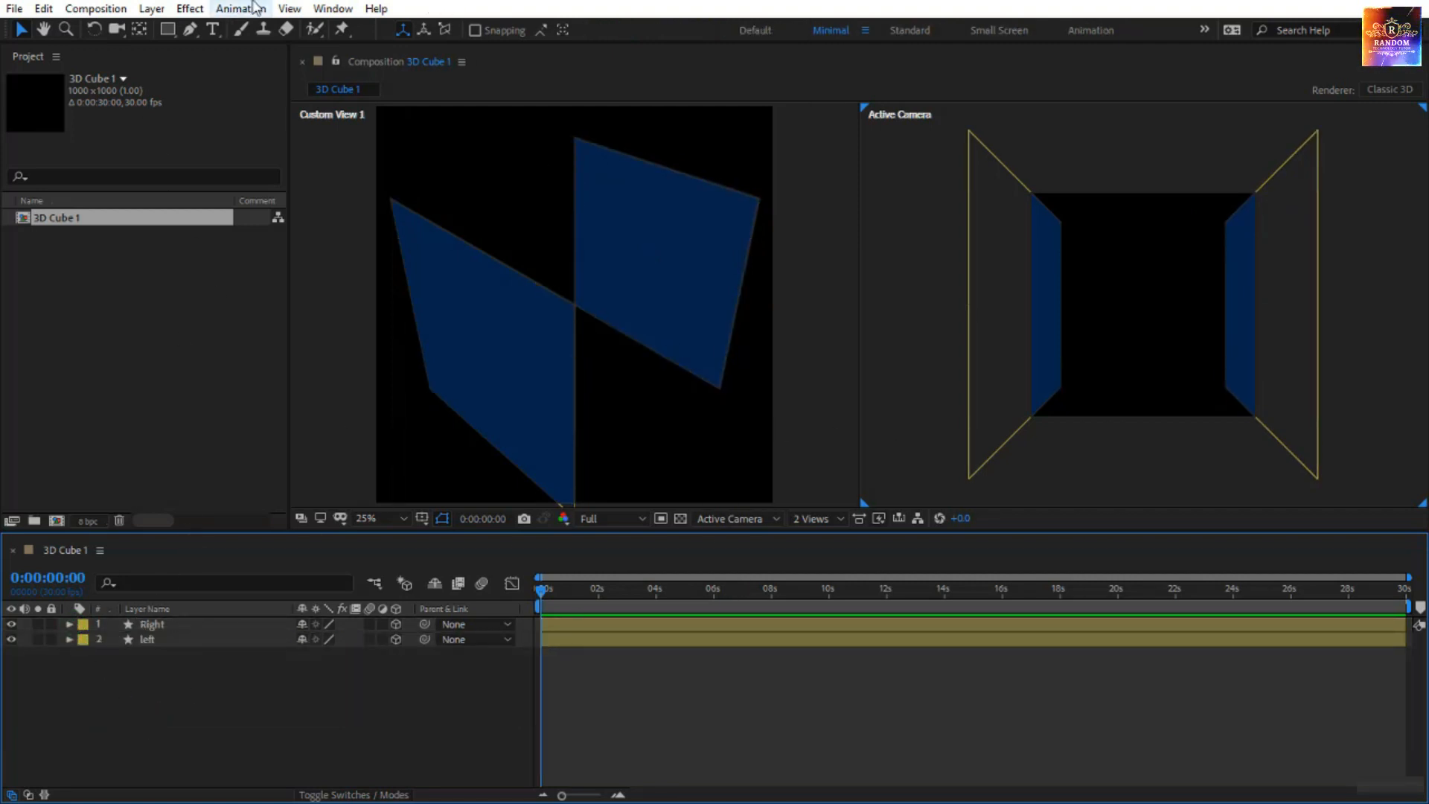
Add a composition-sized rectangle shape layer, make it 3D, and name it Bottom.
double_click(167, 29)
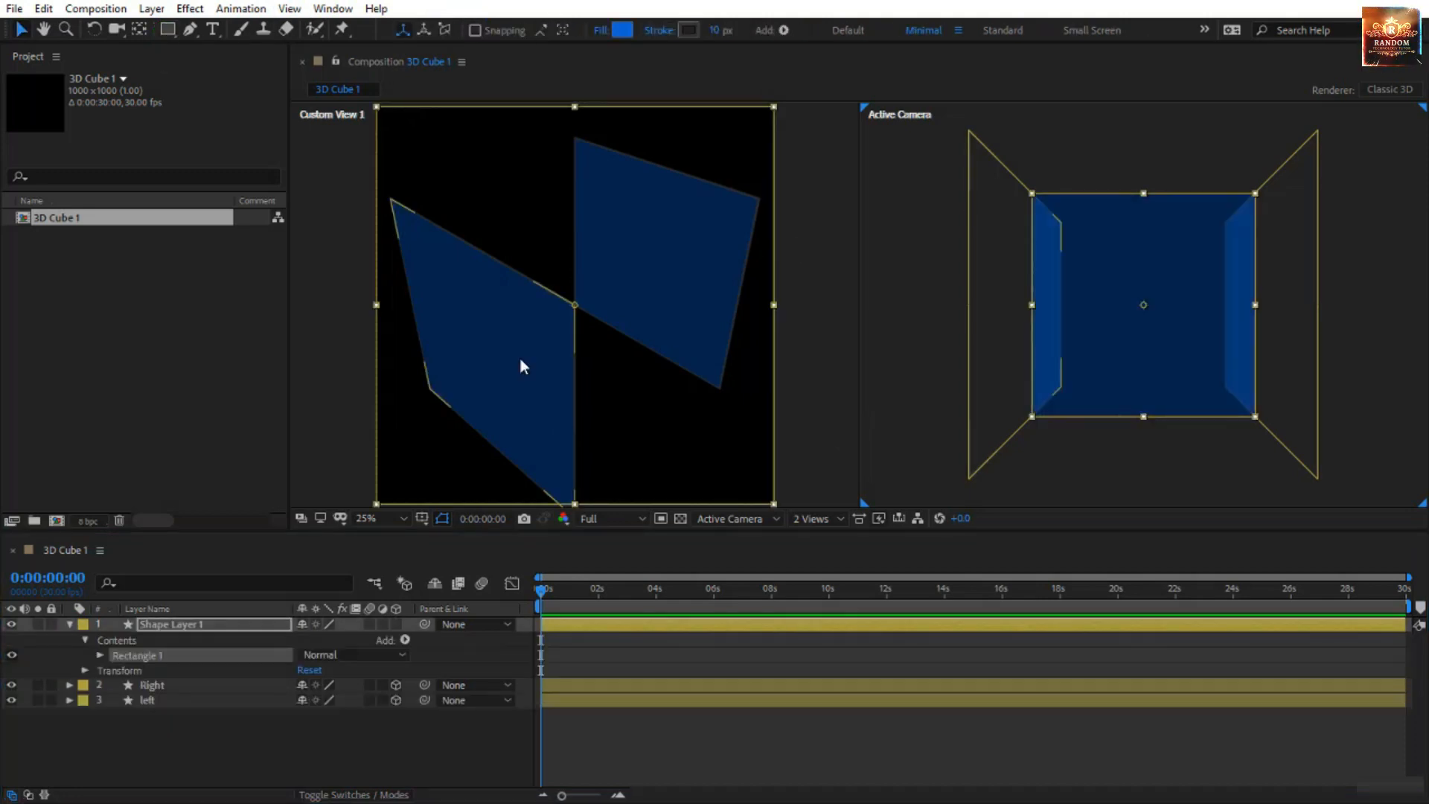
click(395, 624)
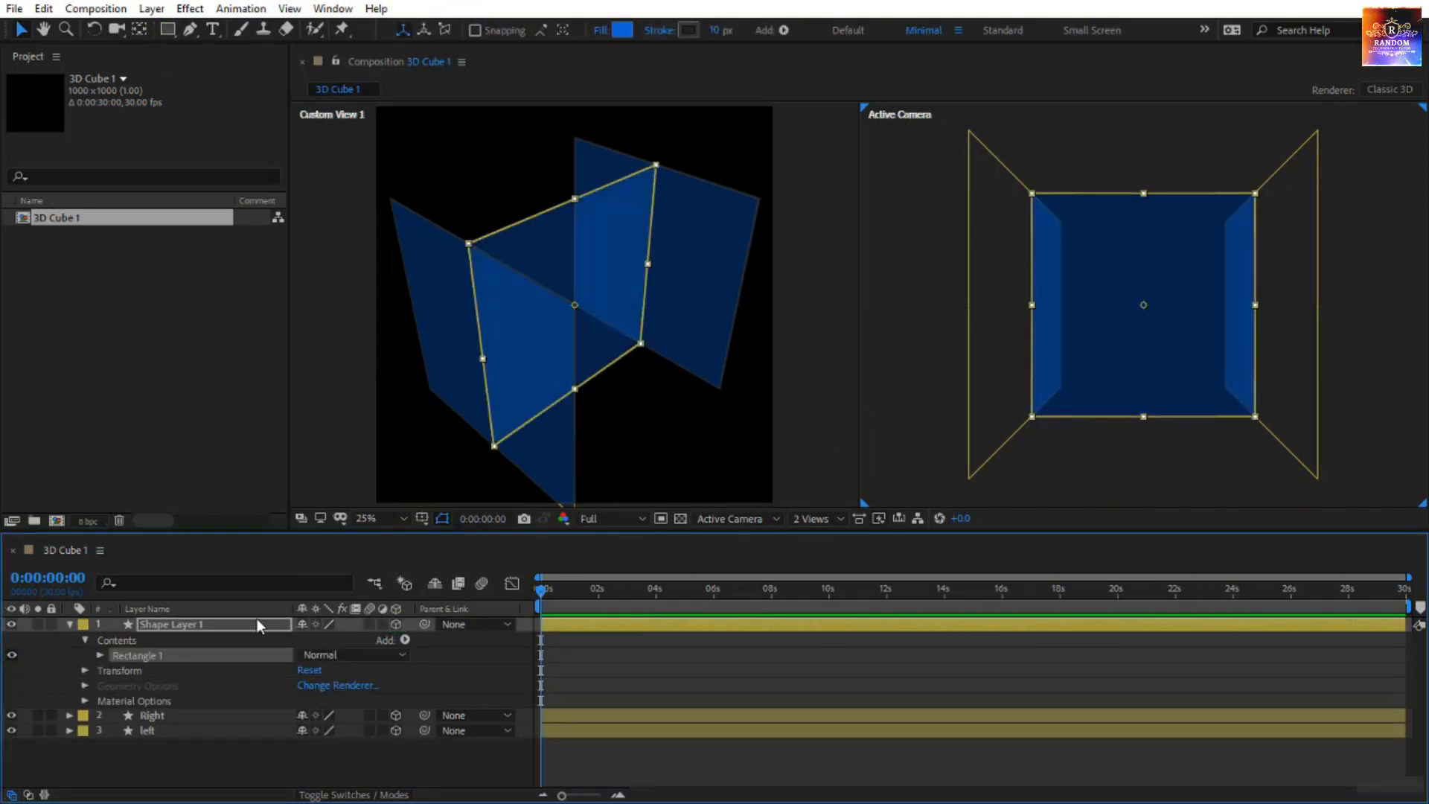
text(B)
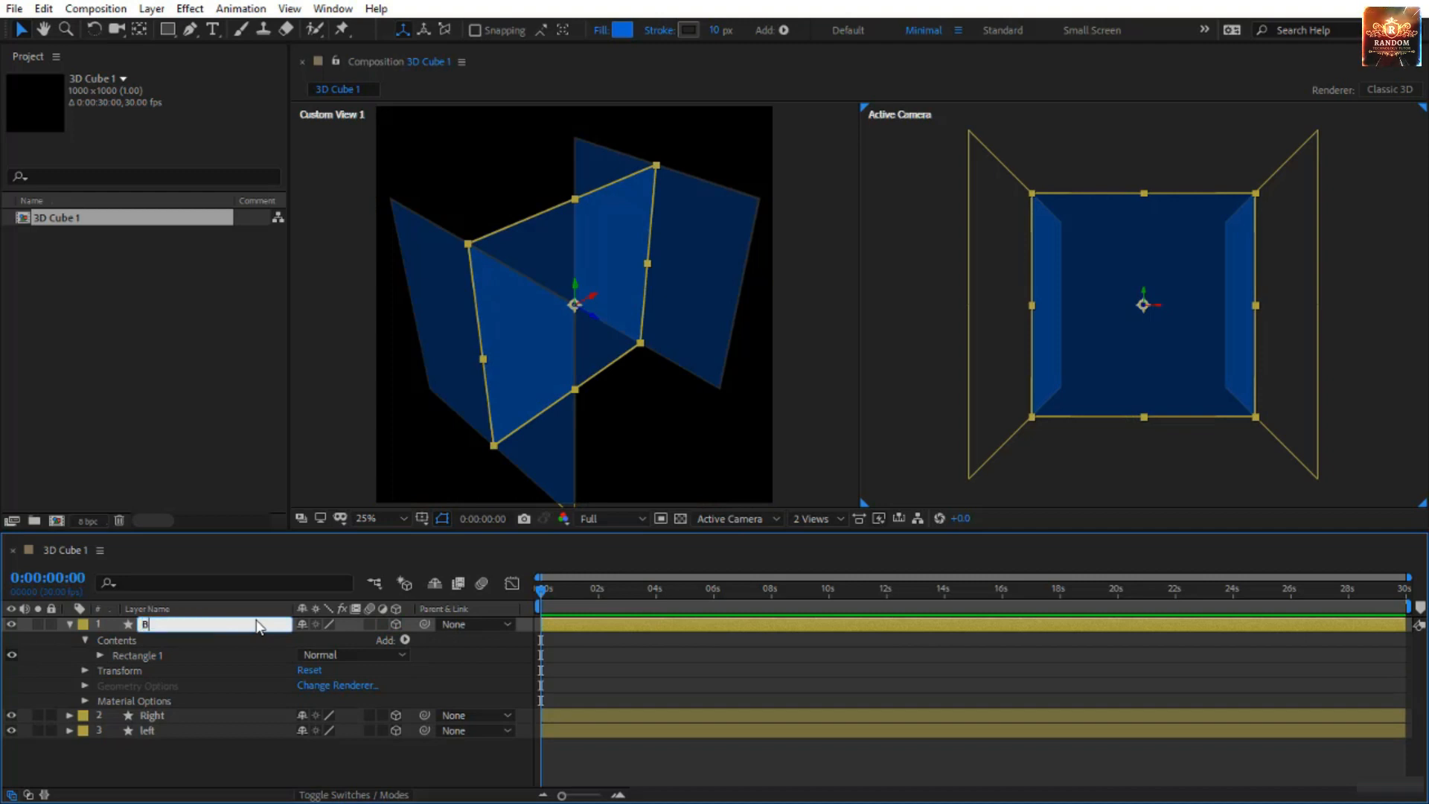
text(ottom)
key(Return)
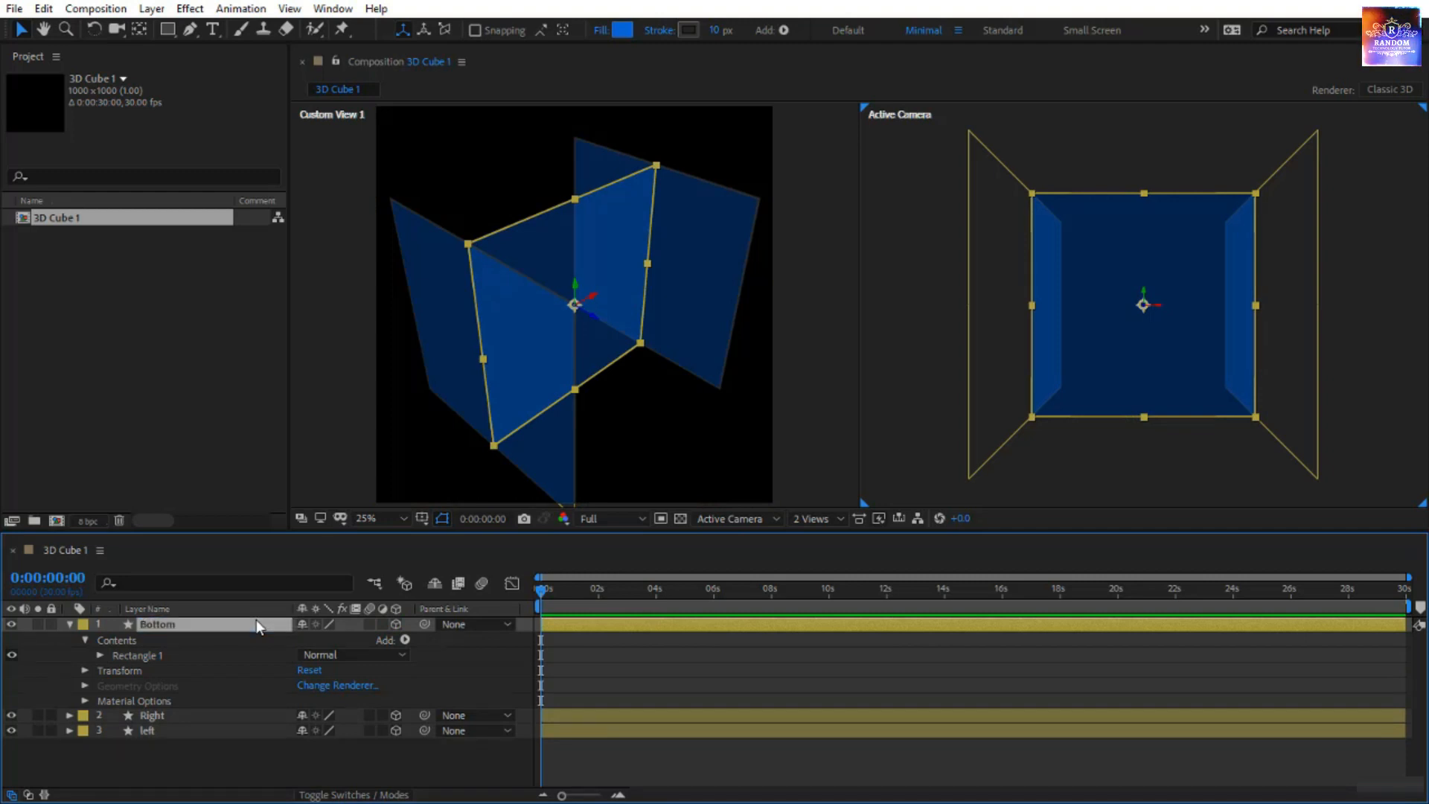
Reveal the Bottom layer's position and rotation properties and set its Y position to 1000.
key(p)
key(shift+r)
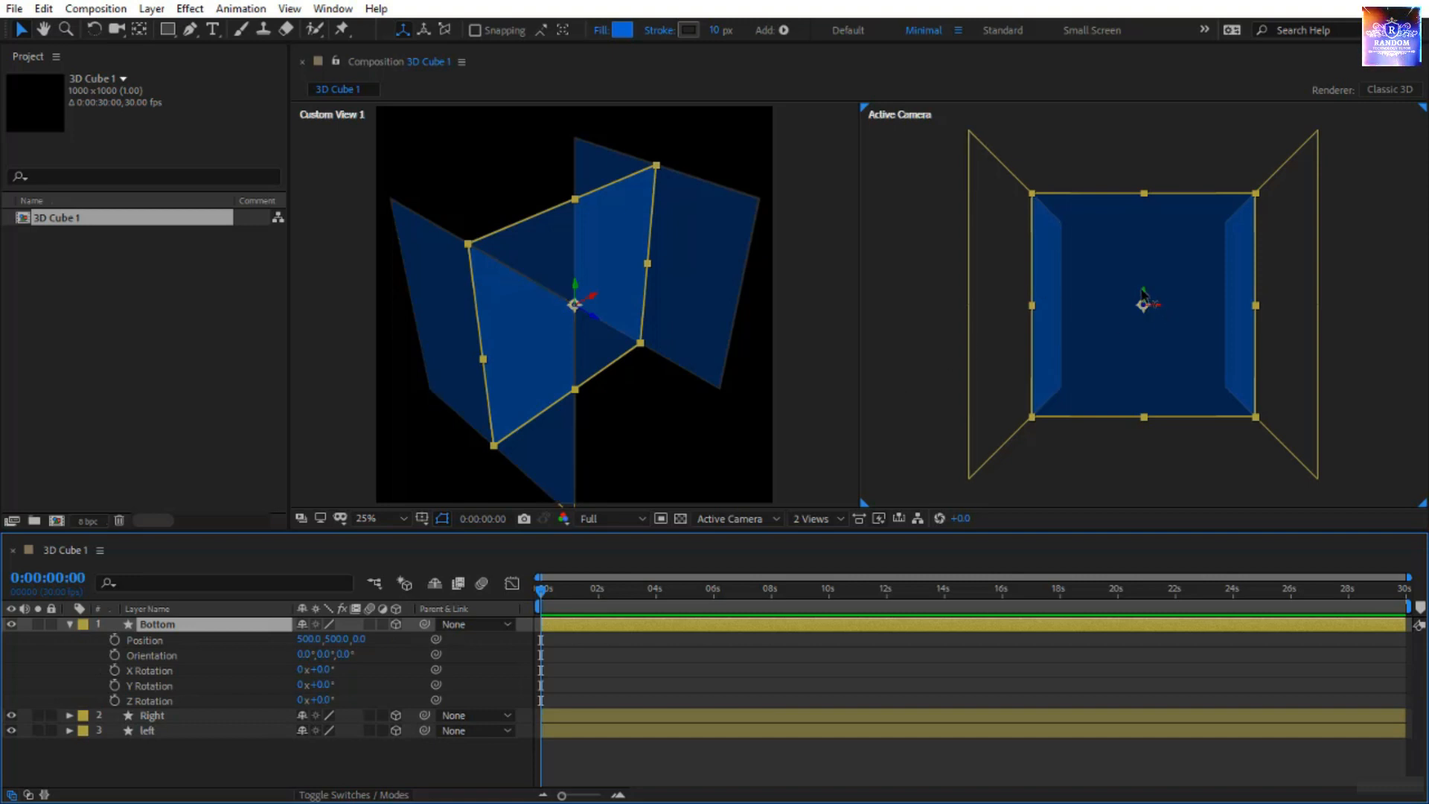
drag(1144, 294, 1144, 411)
click(336, 638)
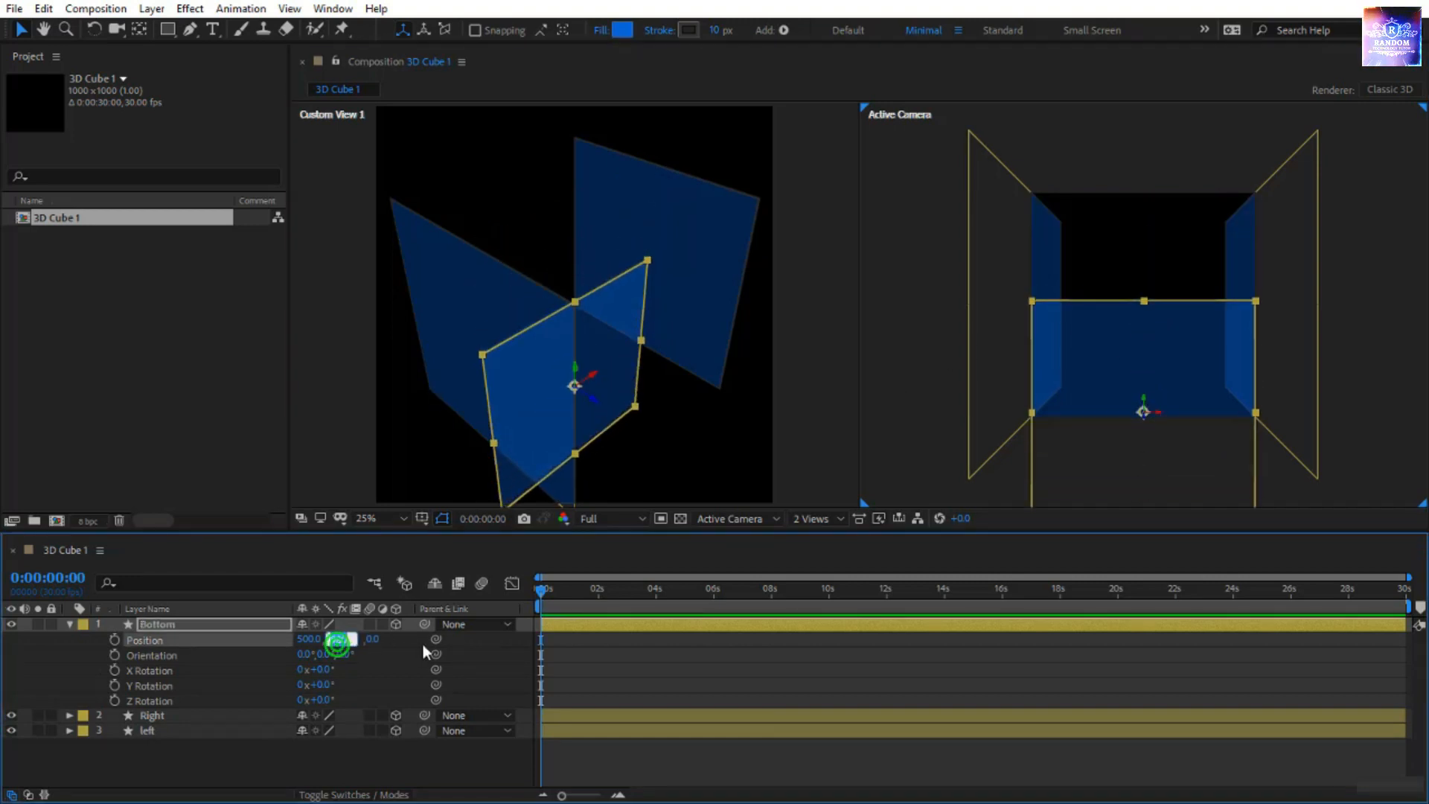
text(1000)
key(Return)
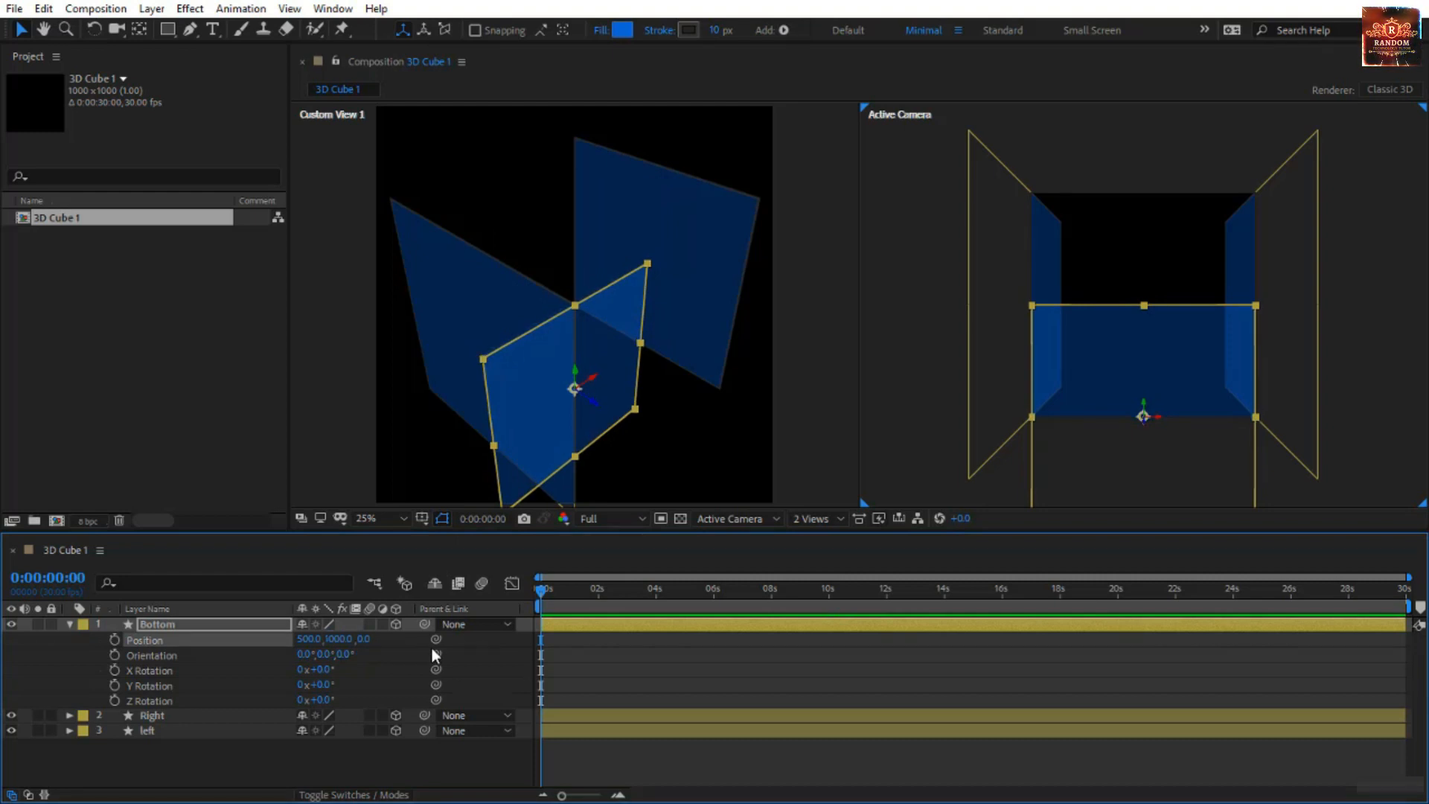
Set the Bottom layer's X Rotation to -90°.
drag(323, 671, 231, 671)
click(319, 669)
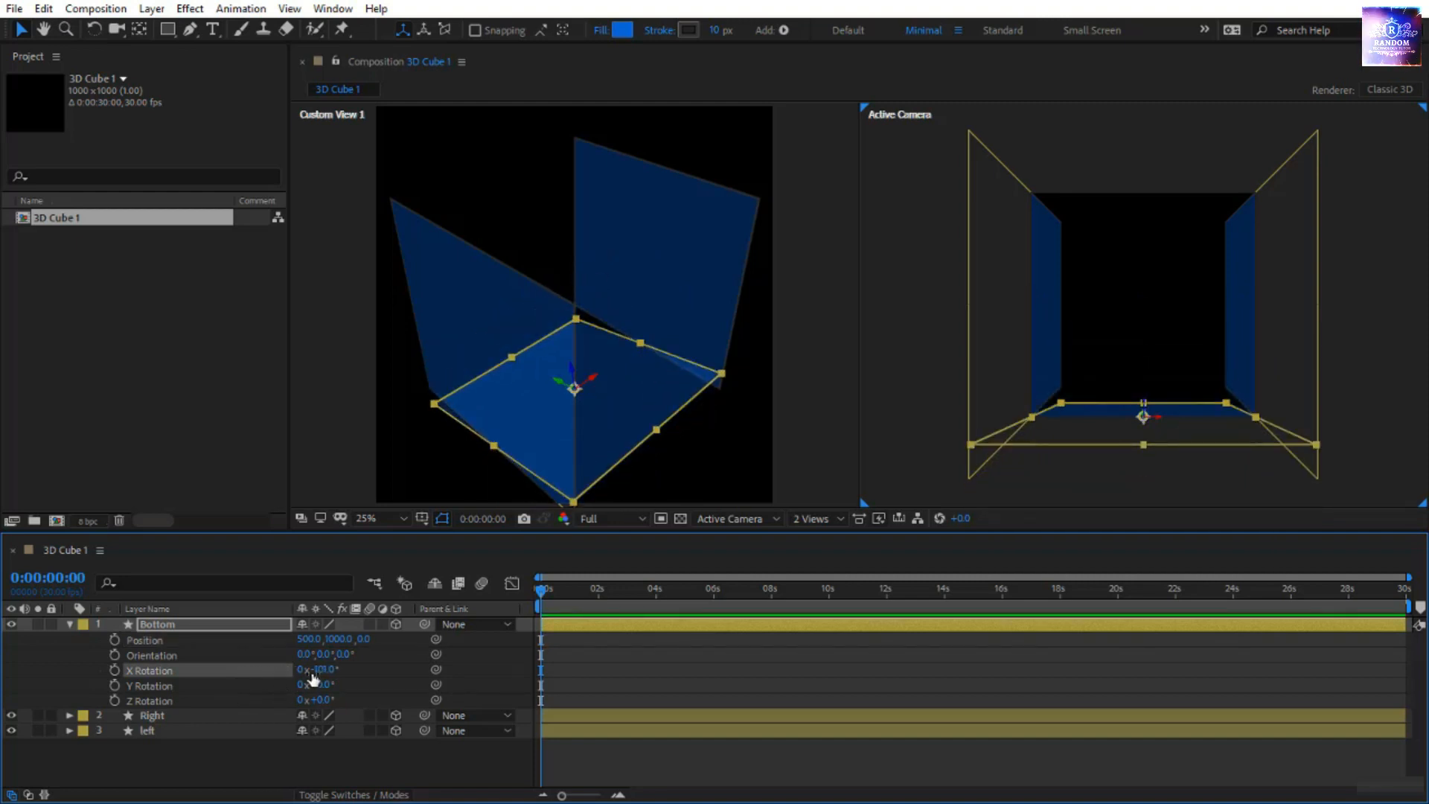
text(-90)
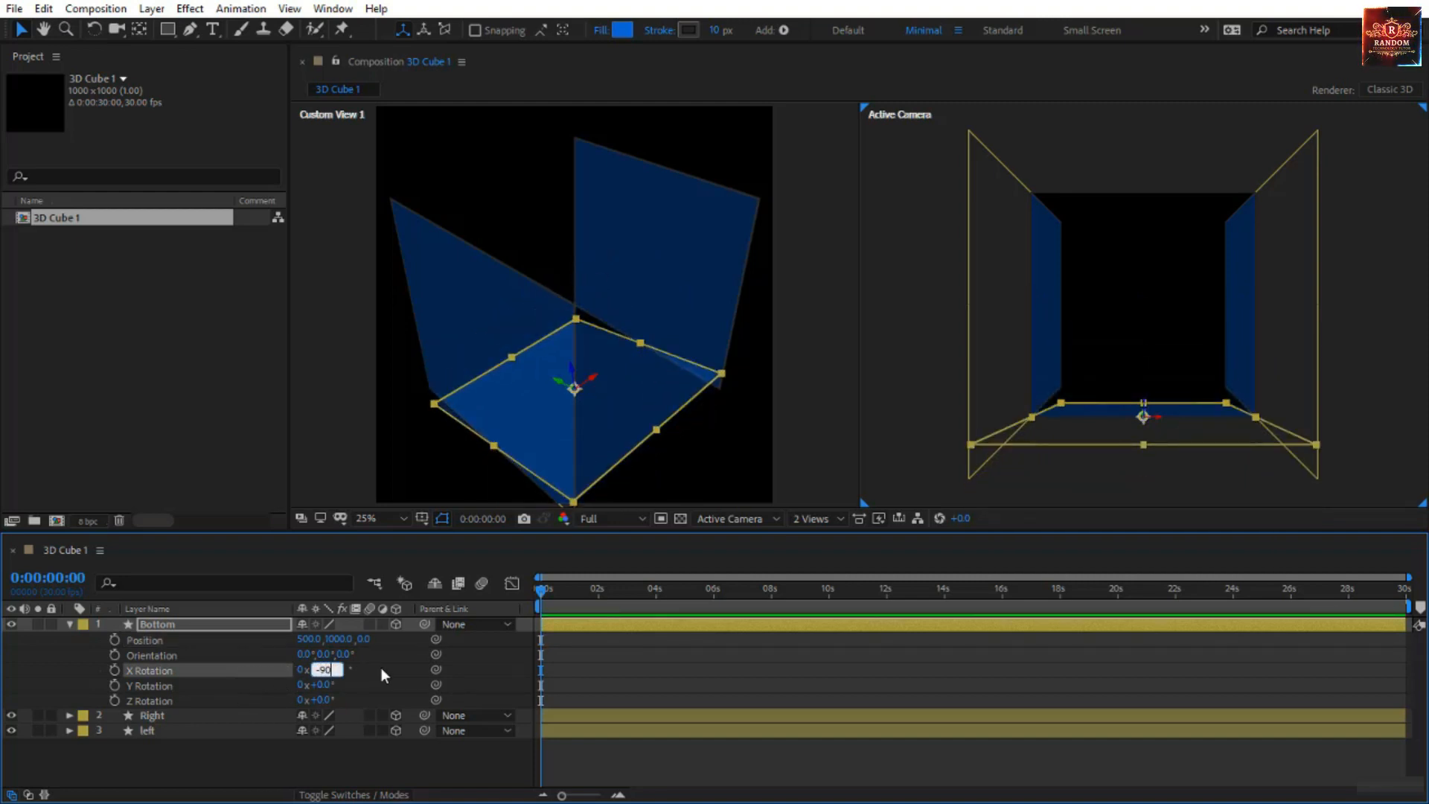
key(Return)
Duplicate the Bottom layer and rename the copy as Top.
click(246, 626)
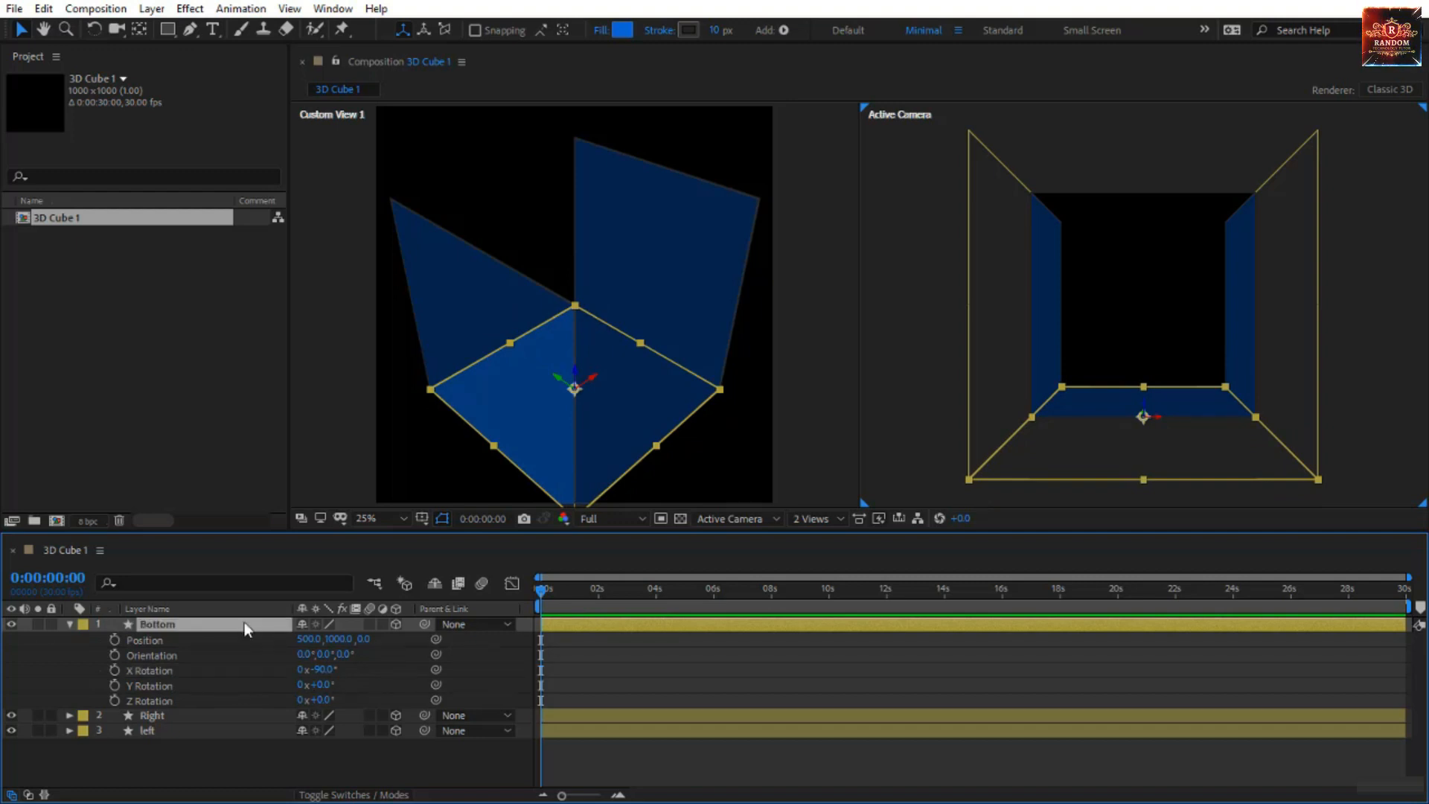
key(ctrl+d)
key(Return)
text(Top)
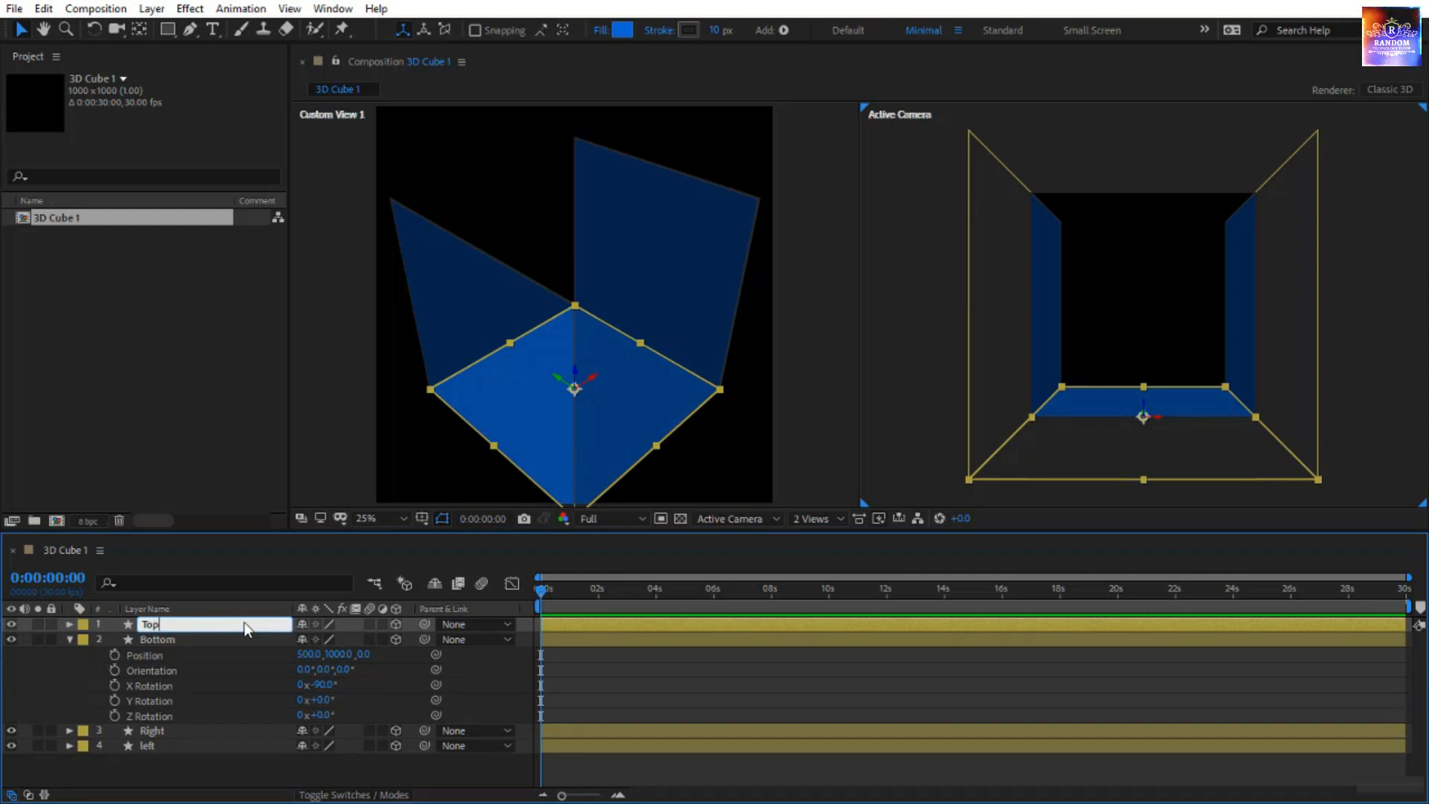
key(Return)
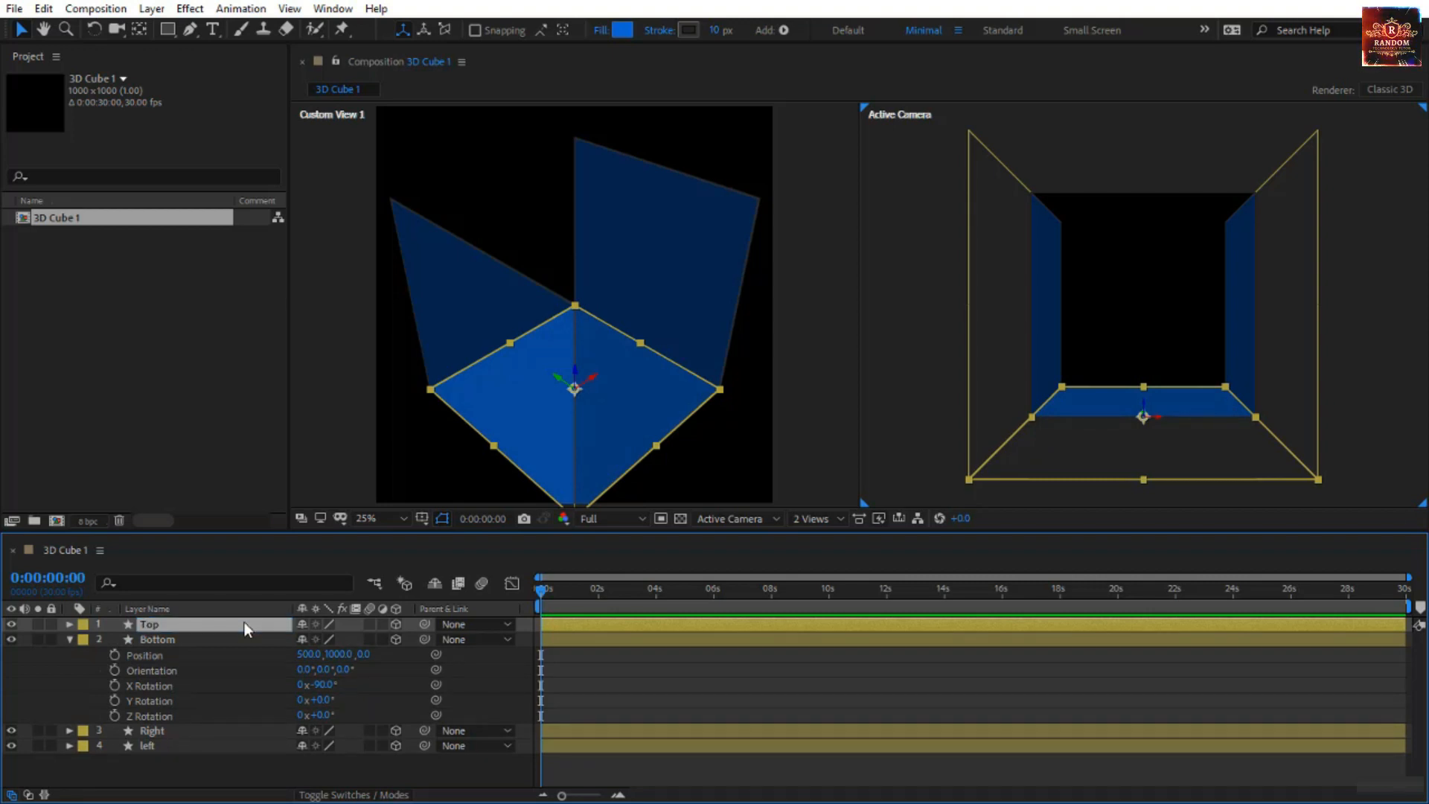
Reveal the Top layer's rotation and position properties and set its Y position to 0.
key(r)
key(shift+p)
drag(338, 640, 242, 646)
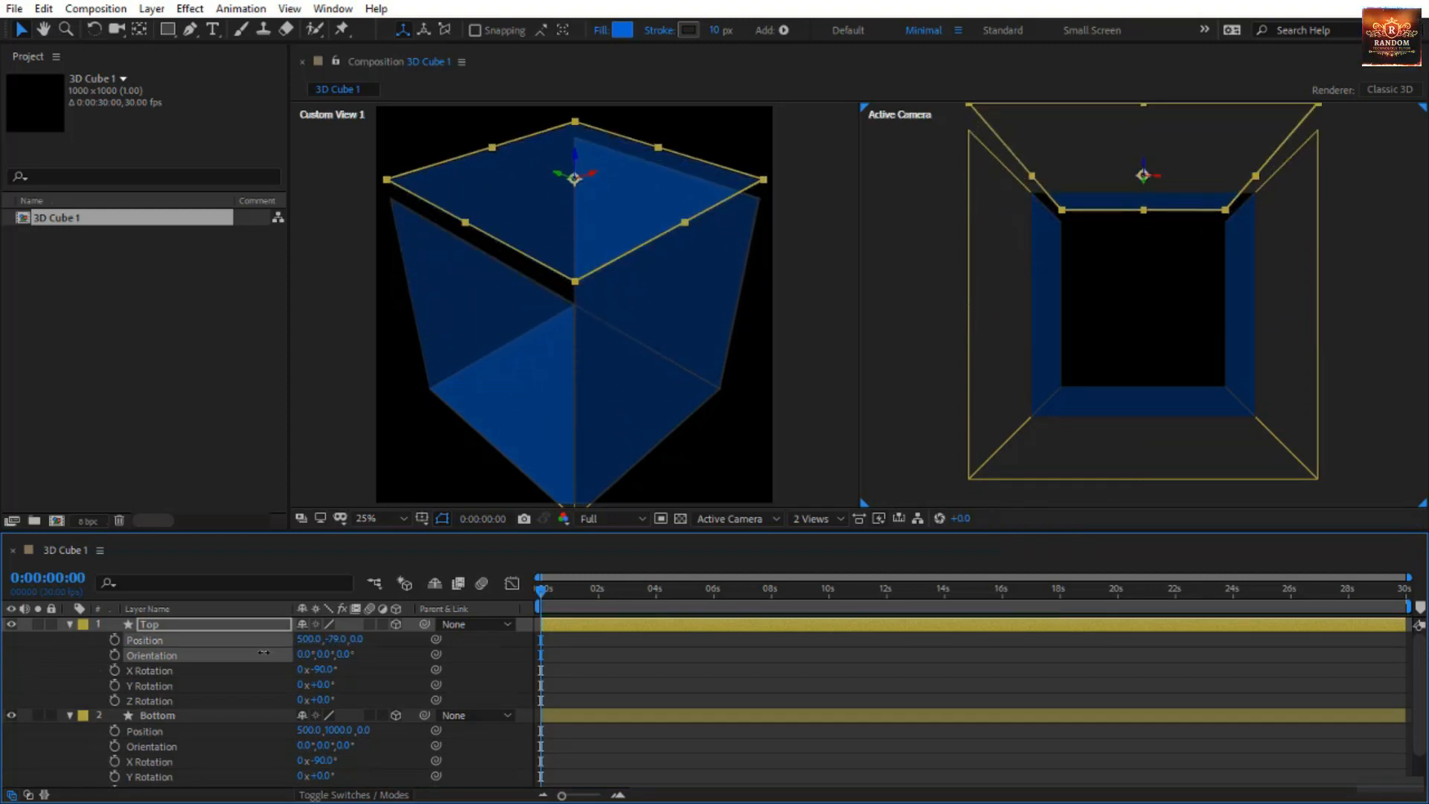
click(335, 643)
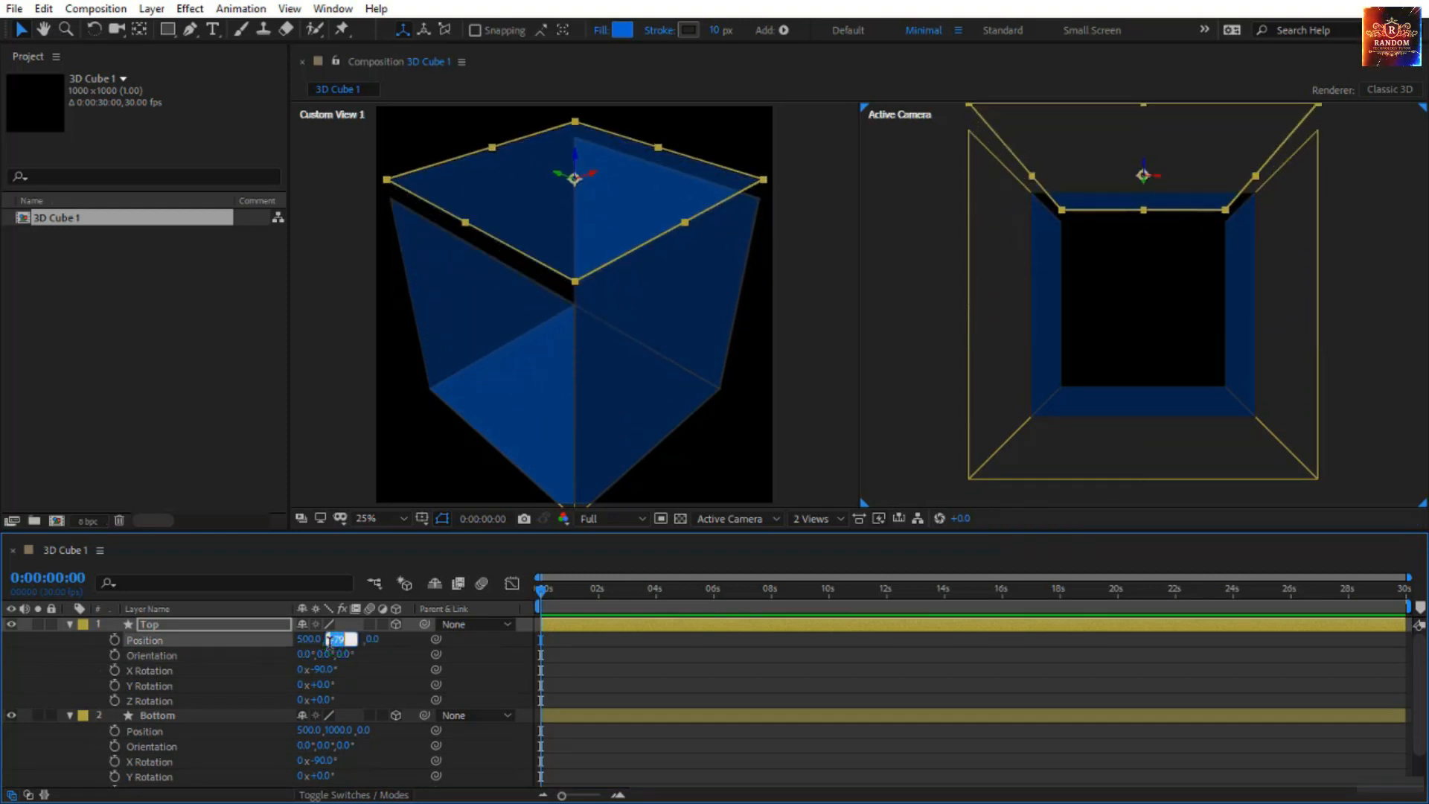
text(0)
key(Return)
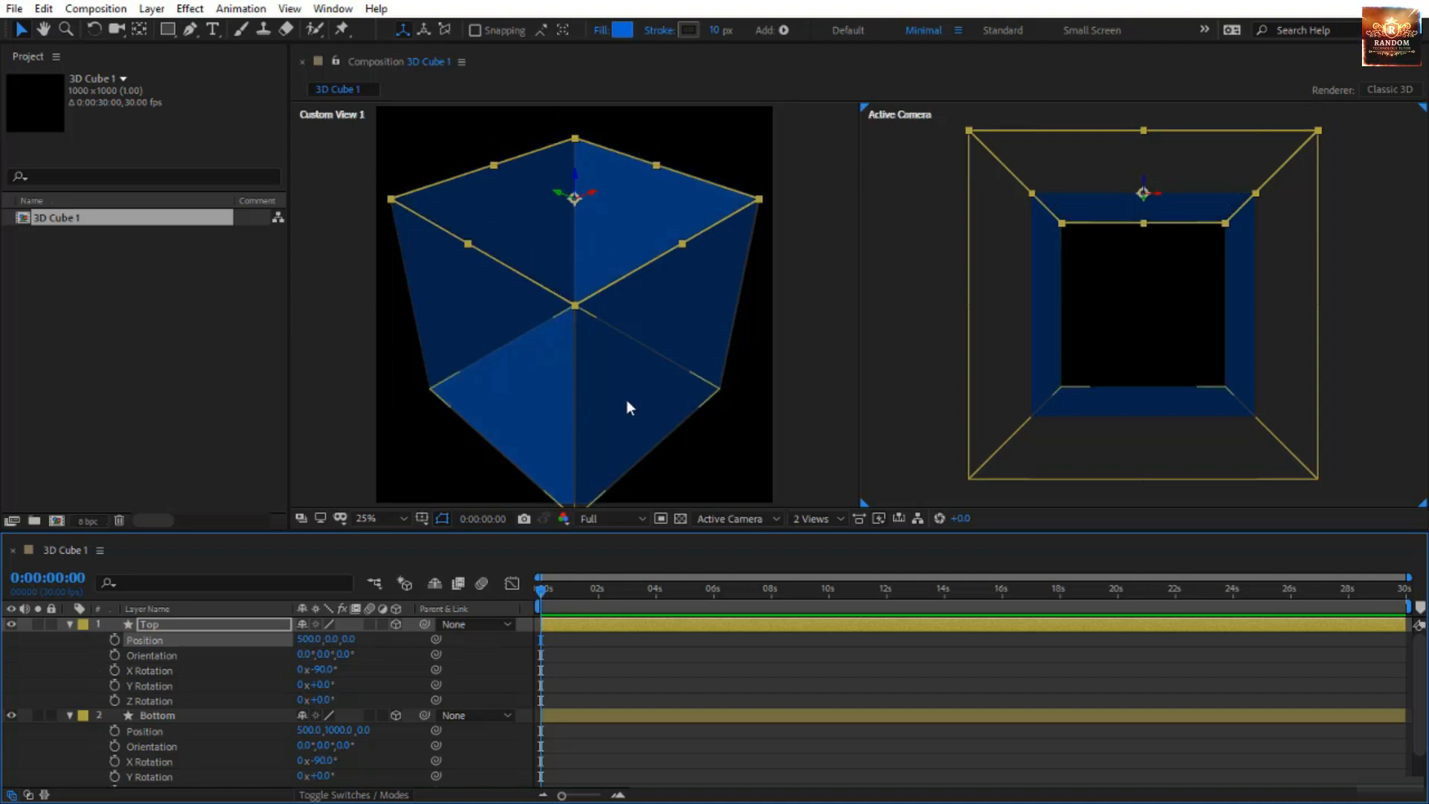
Examine the four assembled faces by selecting them in both views and viewing the cube from farther away and other angles.
click(626, 399)
click(523, 407)
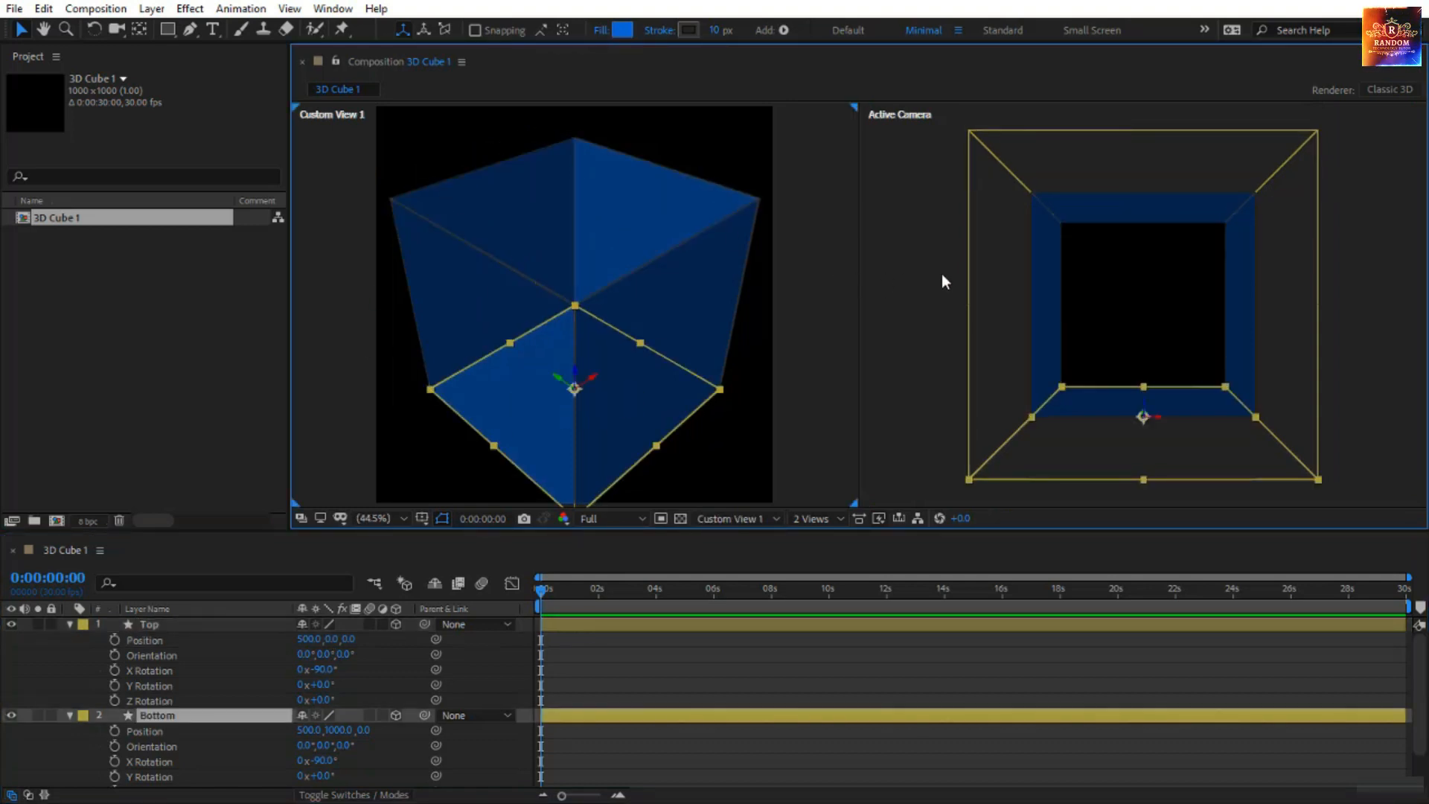
click(964, 290)
click(973, 294)
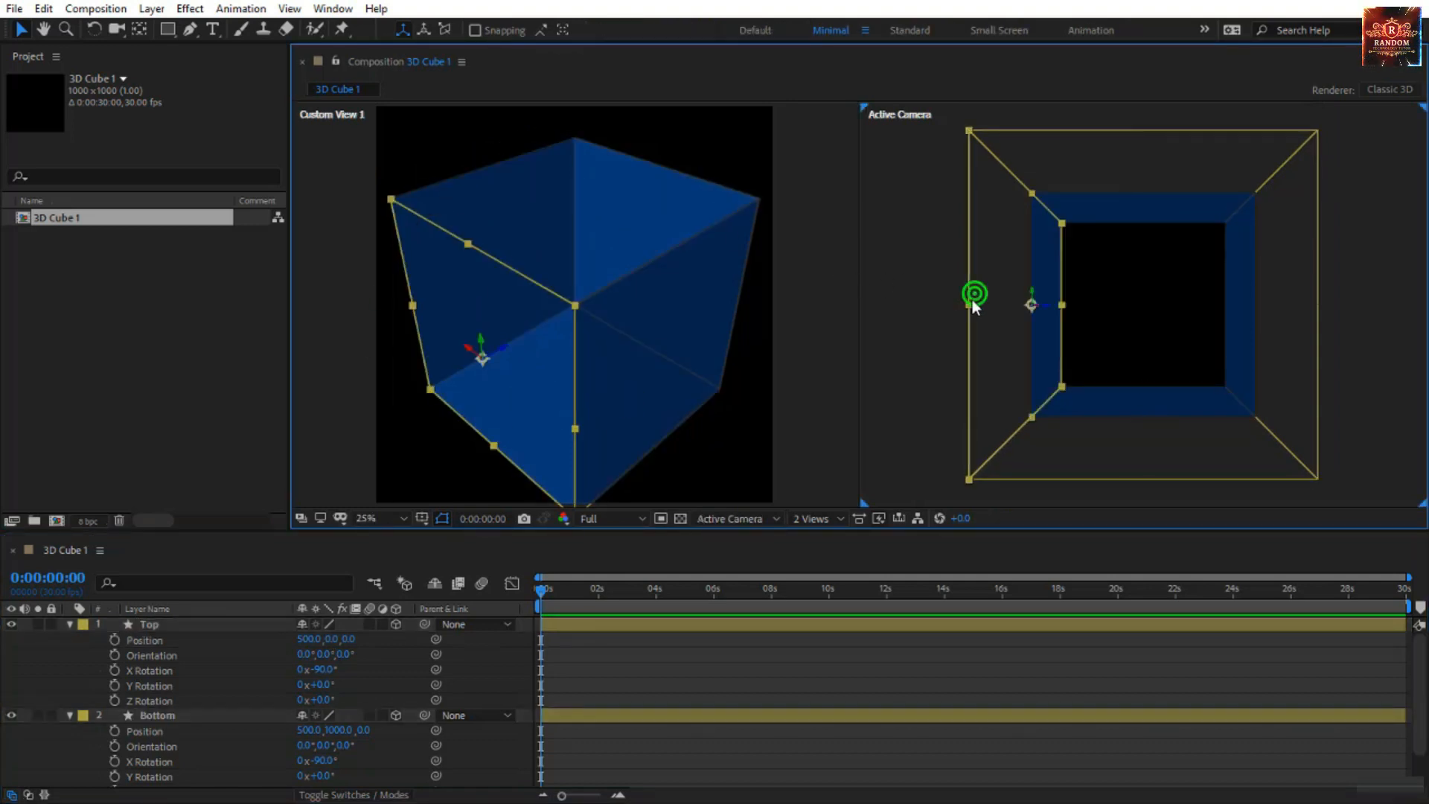
click(1037, 185)
click(1295, 271)
click(1170, 418)
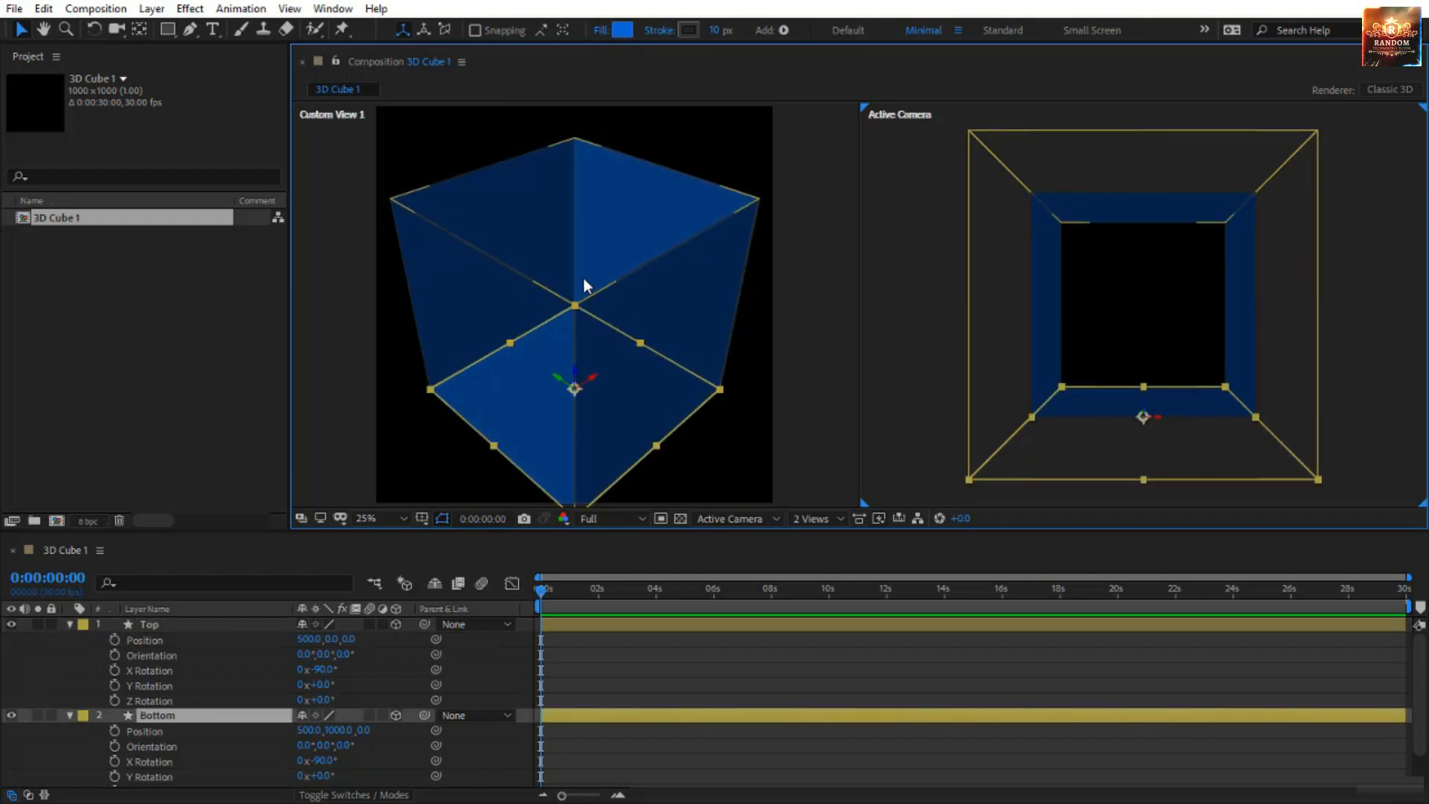
key(c)
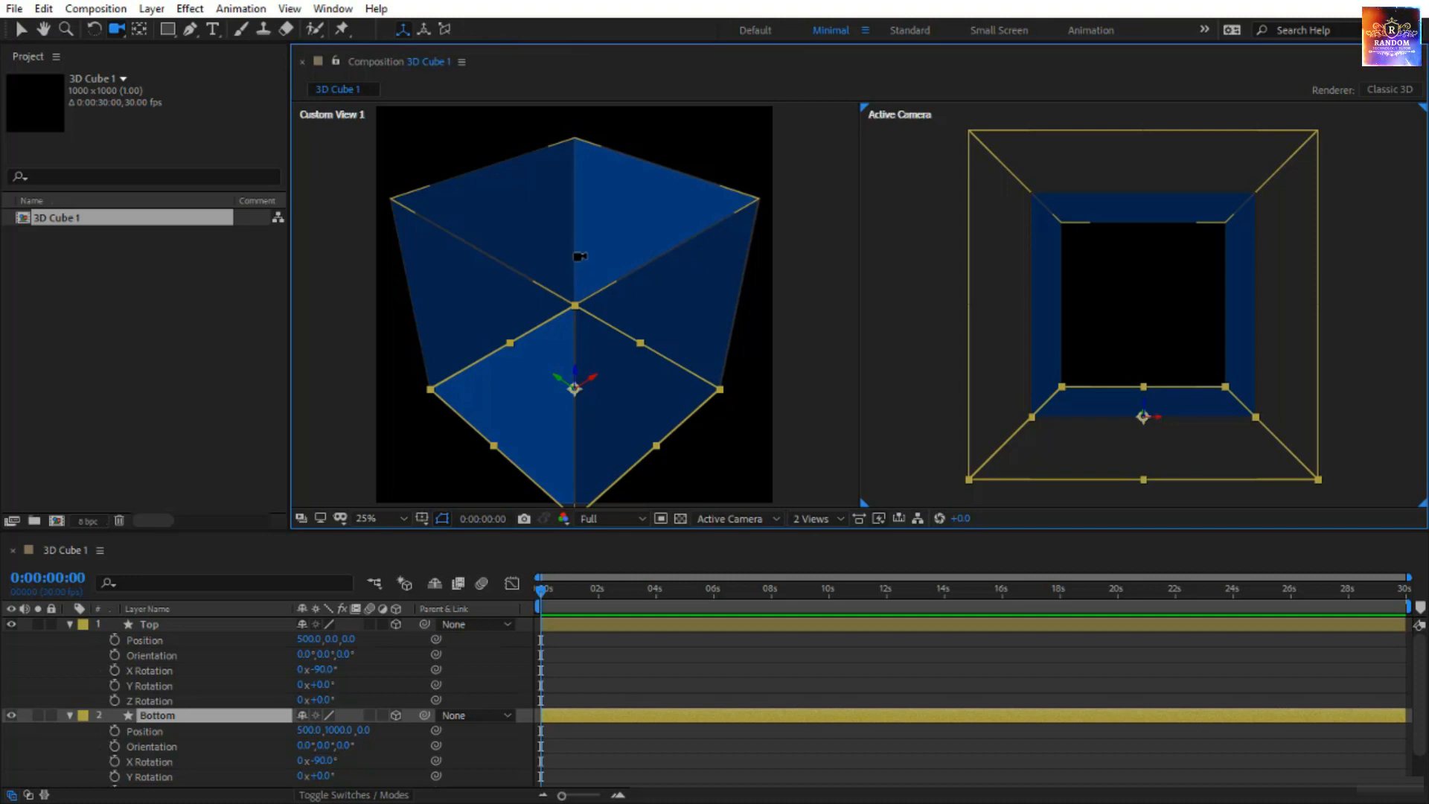
drag(580, 257, 588, 448)
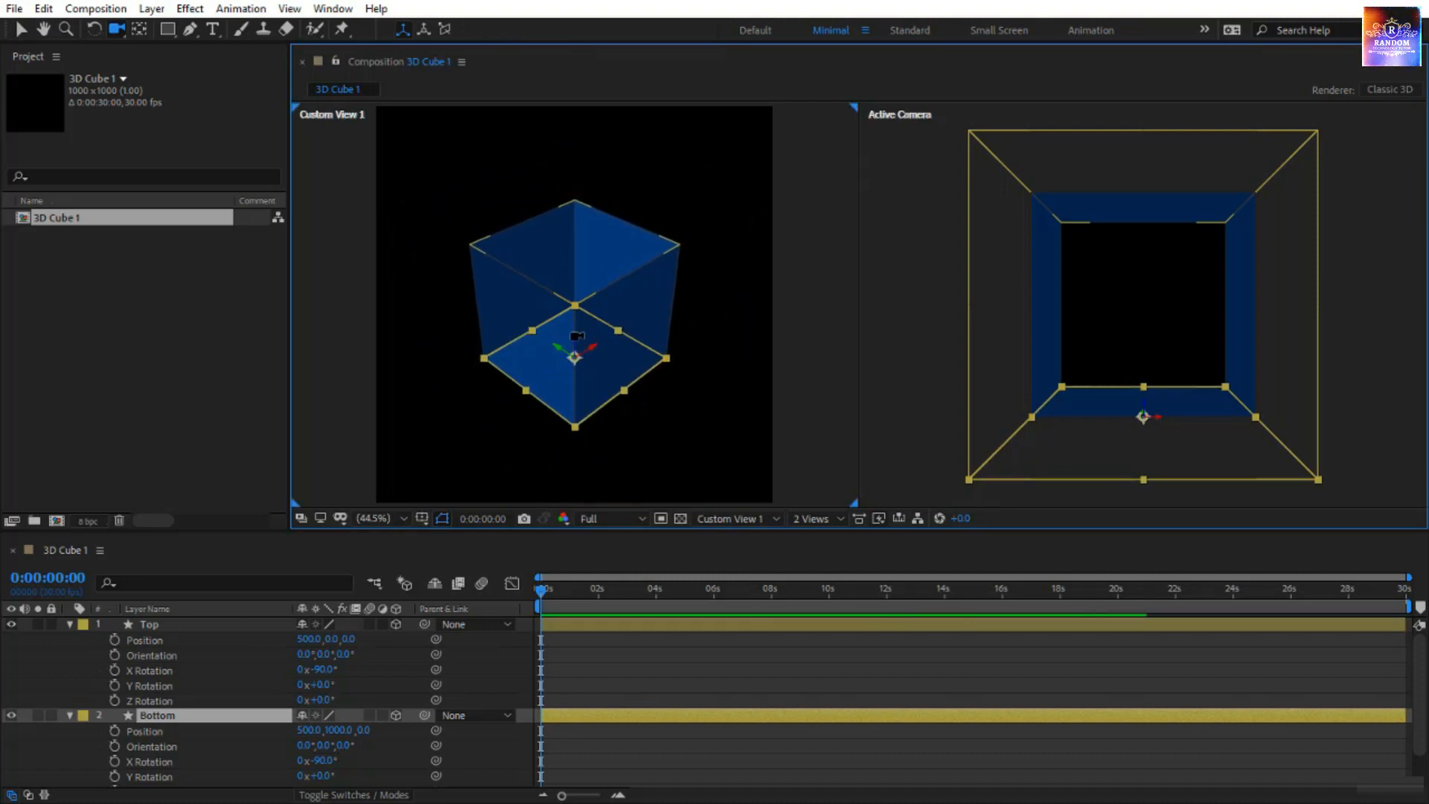
mouse_move(573, 335)
mouse_down()
mouse_move(574, 357)
mouse_move(568, 265)
mouse_move(631, 281)
mouse_move(692, 268)
mouse_move(581, 310)
mouse_move(542, 310)
mouse_move(527, 290)
mouse_move(592, 299)
mouse_move(534, 300)
mouse_move(573, 306)
mouse_up()
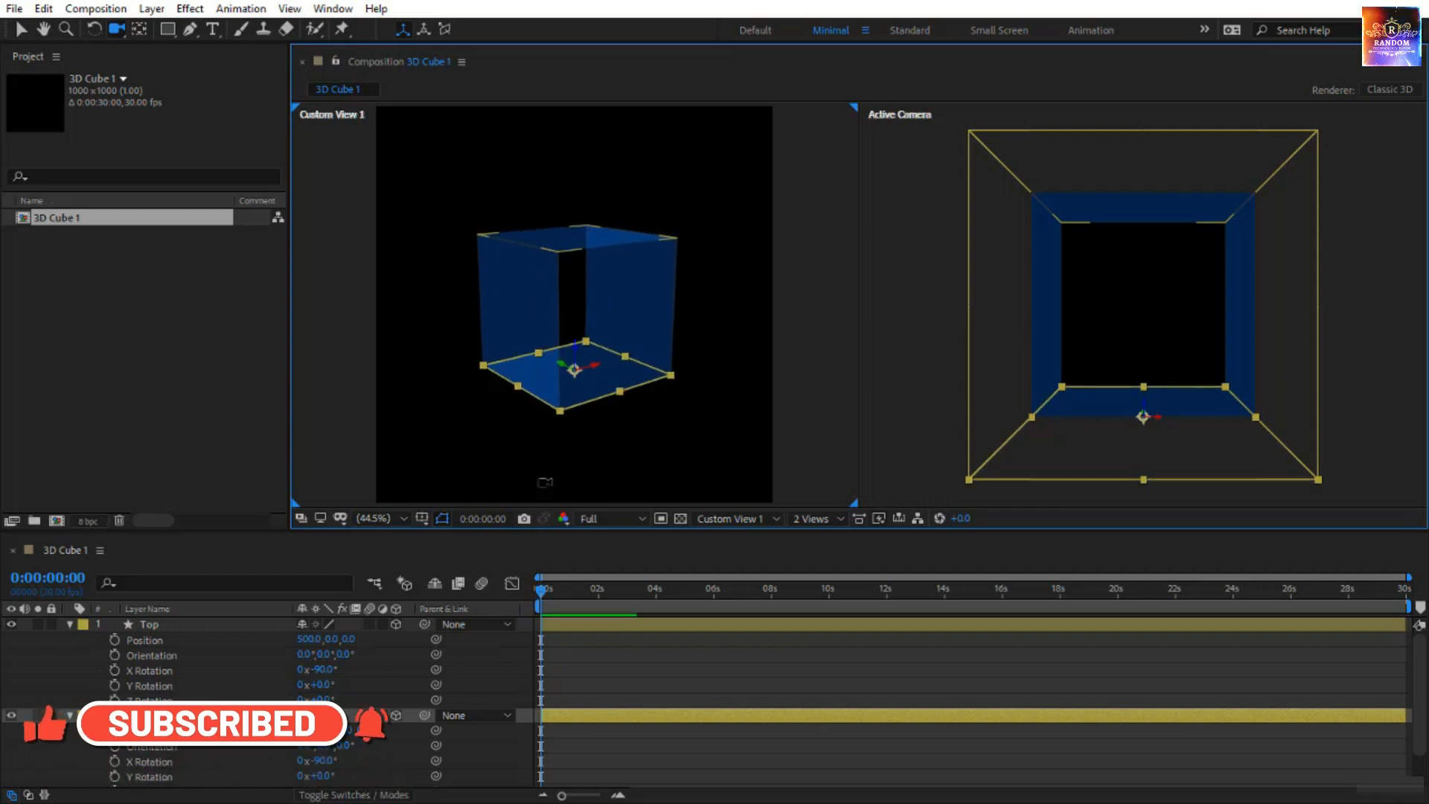
Collapse the properties of all layers in the timeline and deselect them.
click(583, 677)
click(186, 609)
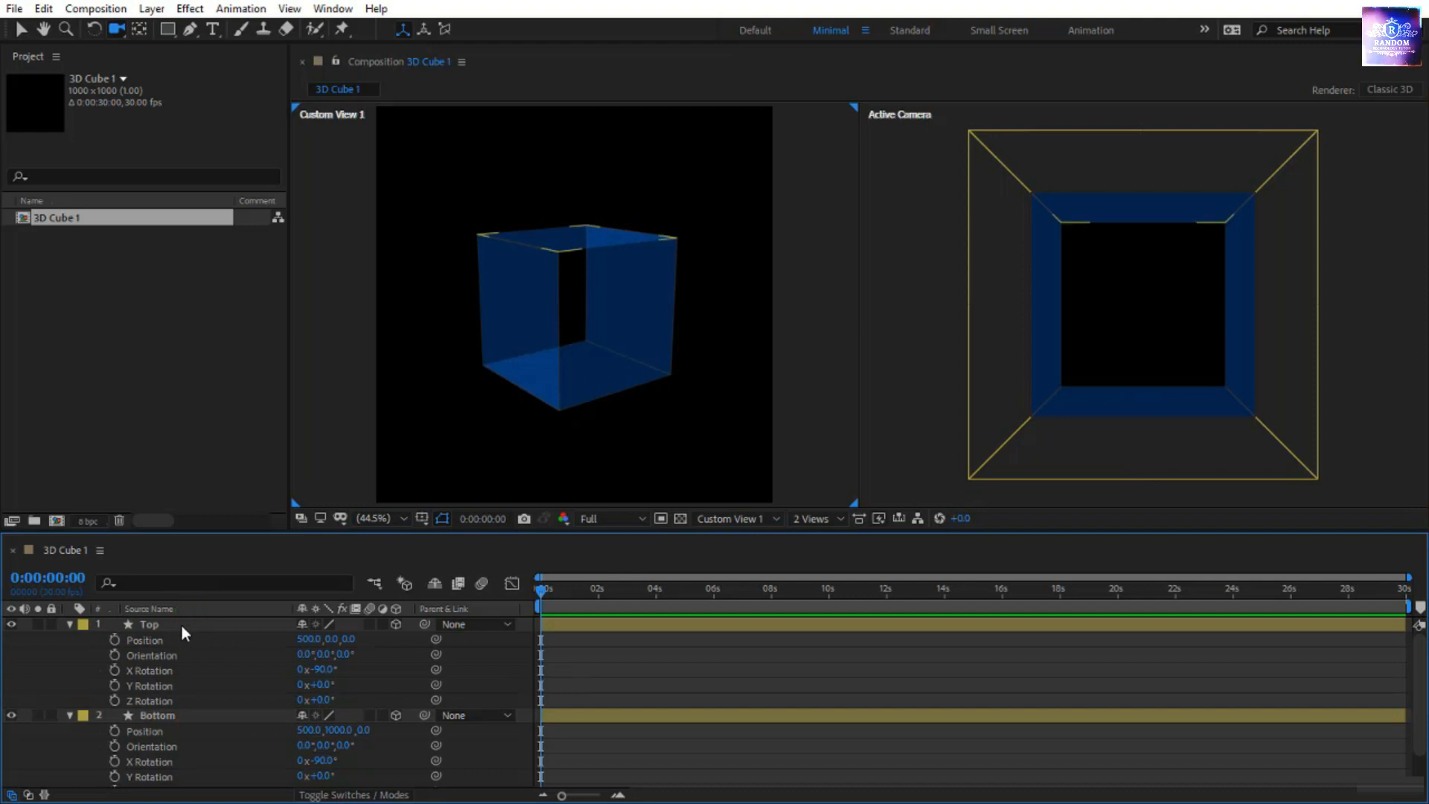
click(182, 629)
key(ctrl+a)
click(69, 624)
click(195, 732)
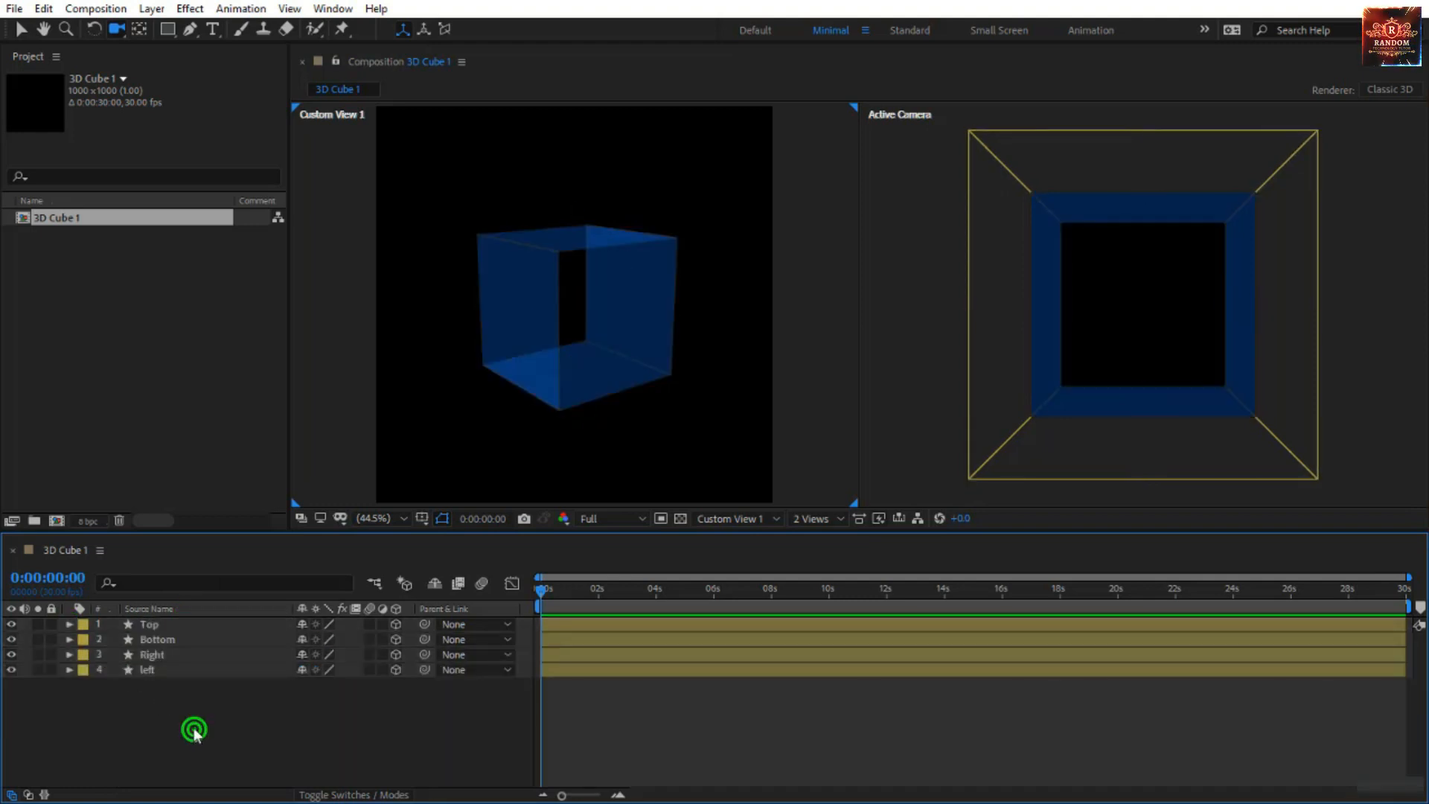
Add a composition-sized blue rectangle as a new shape layer and make it a 3D layer.
double_click(169, 30)
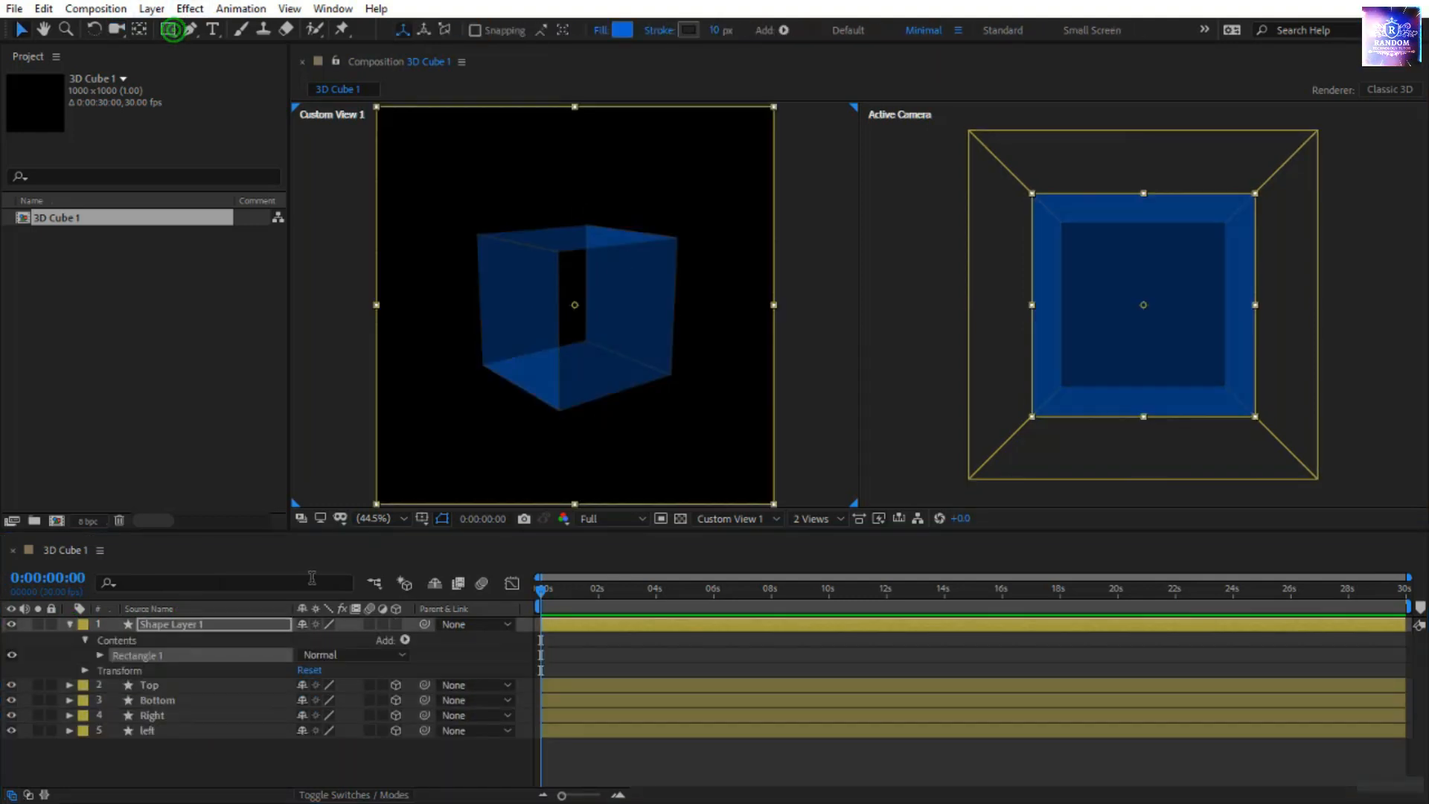
click(395, 623)
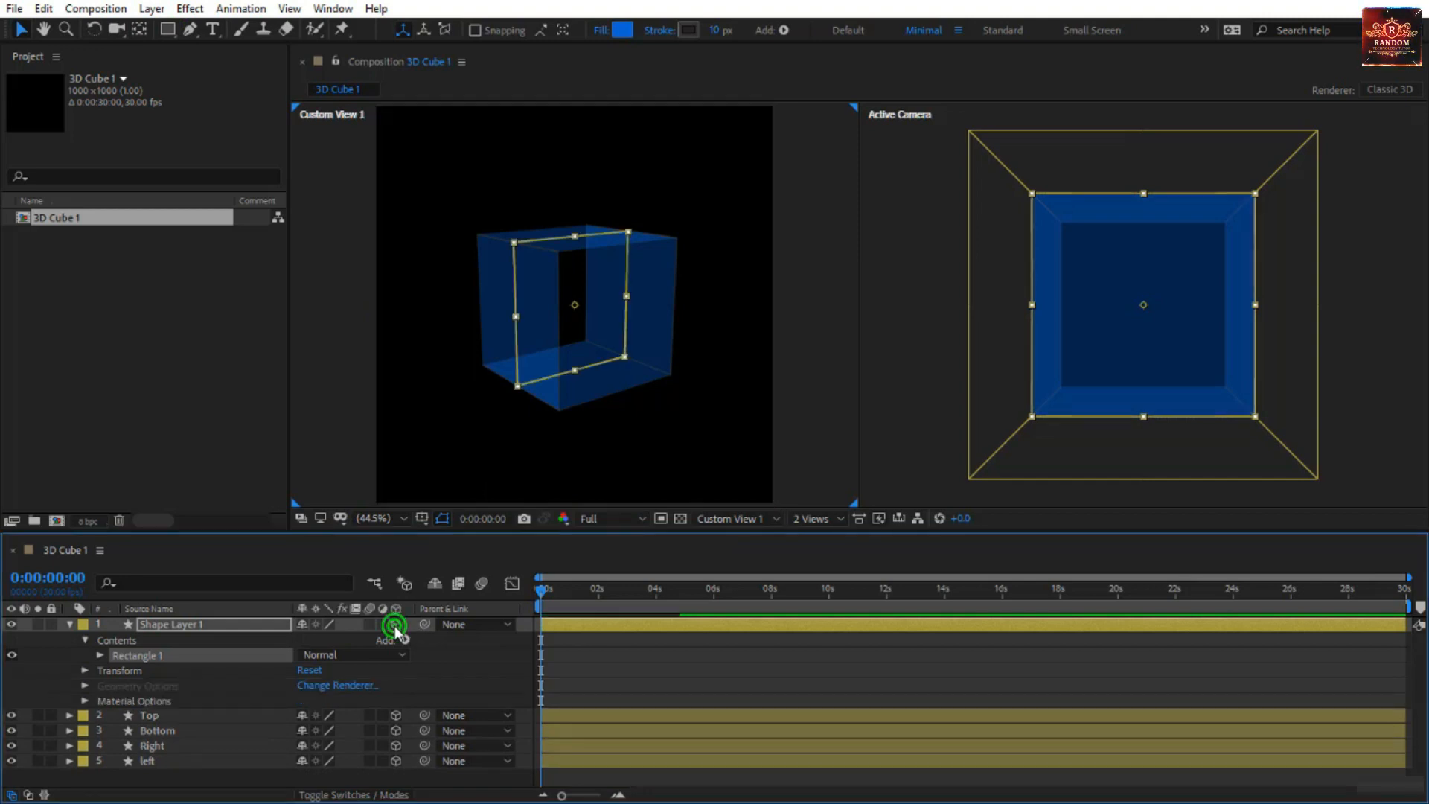
key(c)
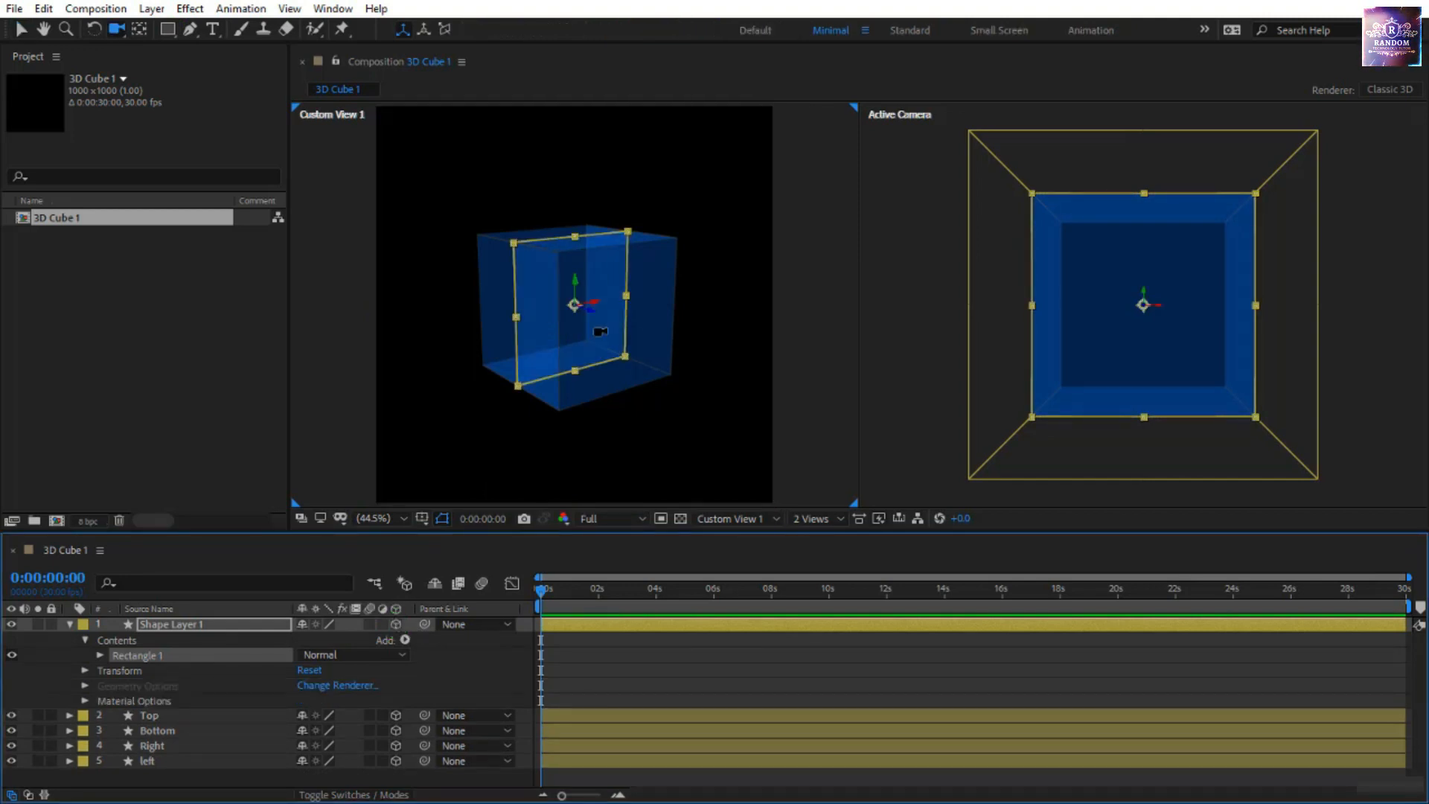
drag(601, 331, 647, 325)
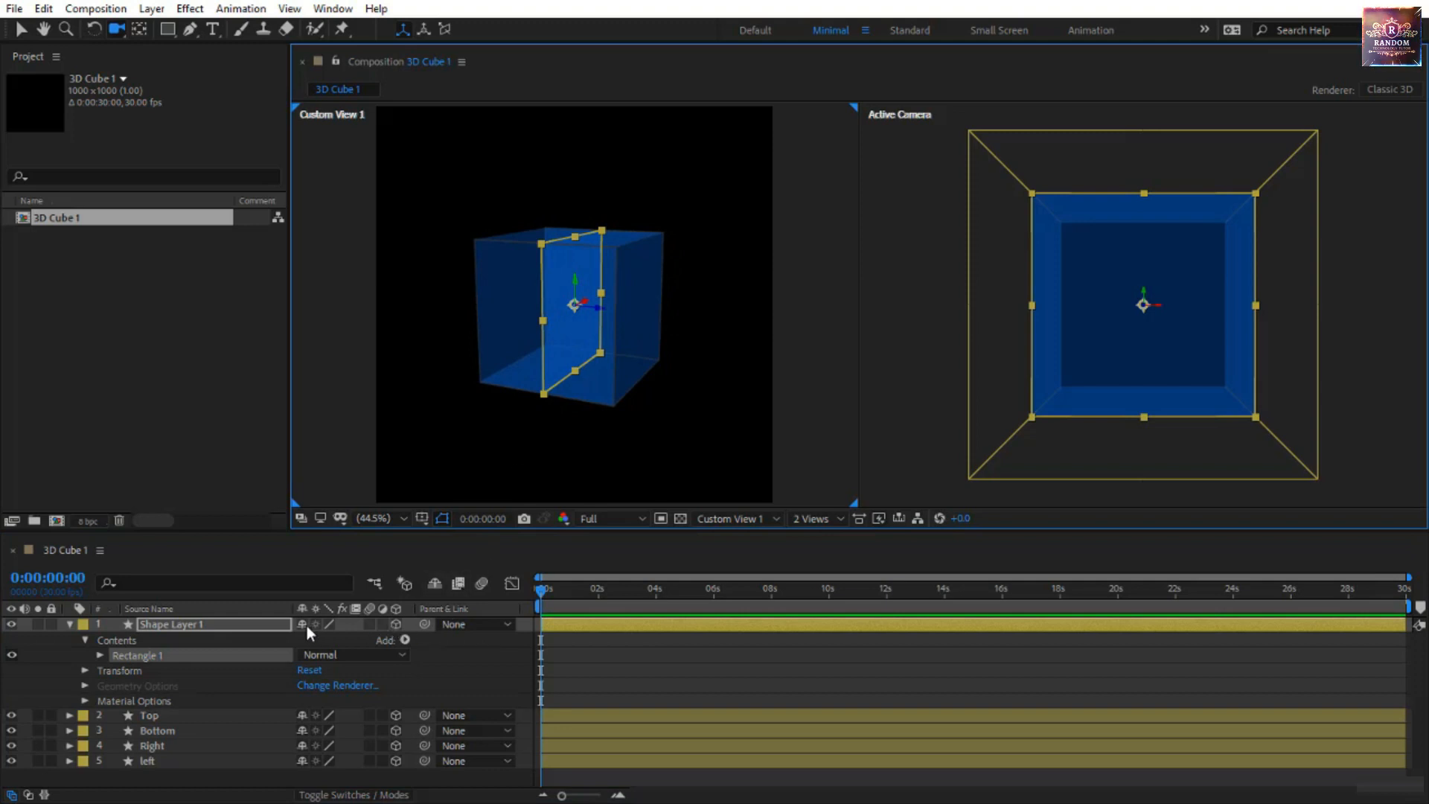
Reveal the new shape layer's position and set its Z value to 500.
key(p)
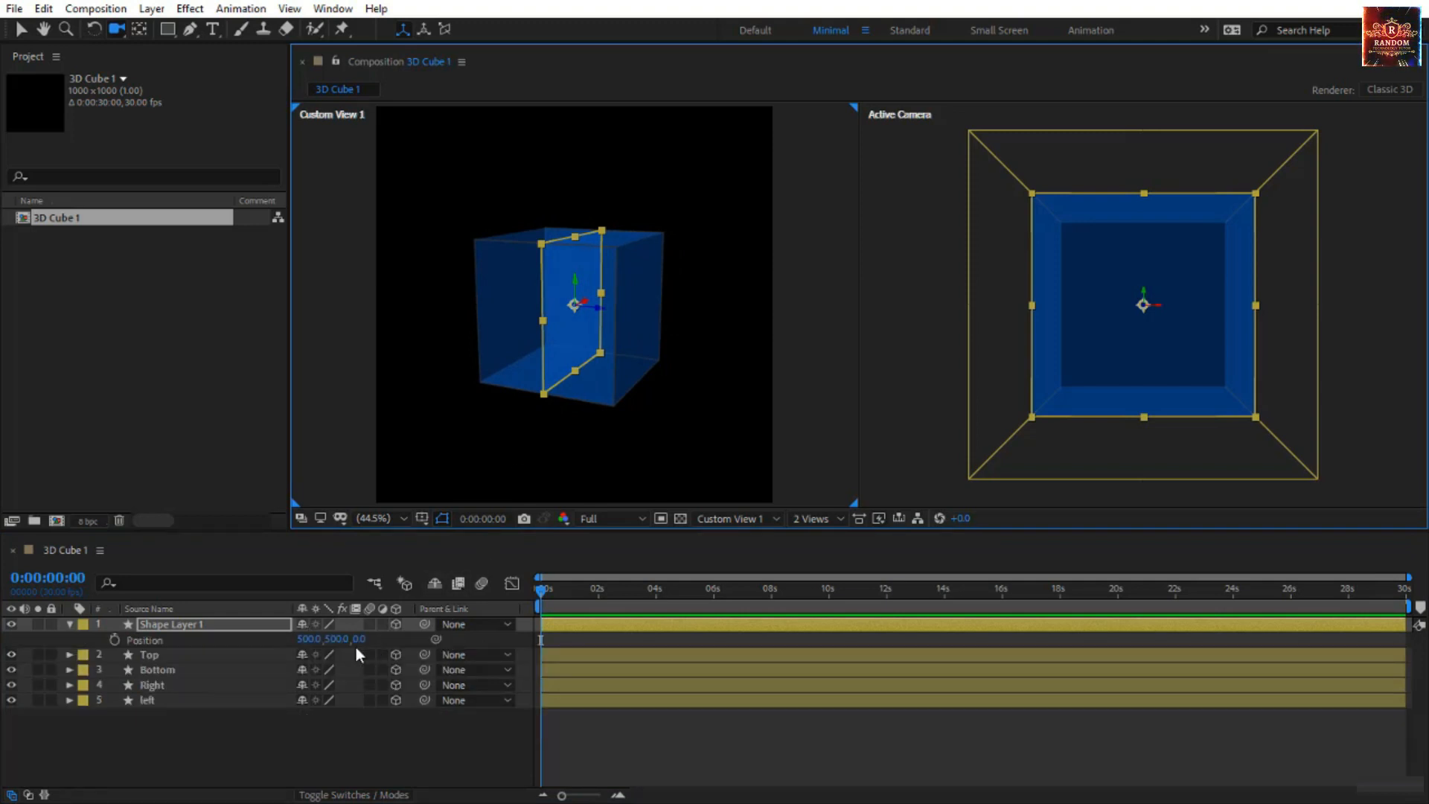
drag(358, 638, 666, 651)
click(359, 639)
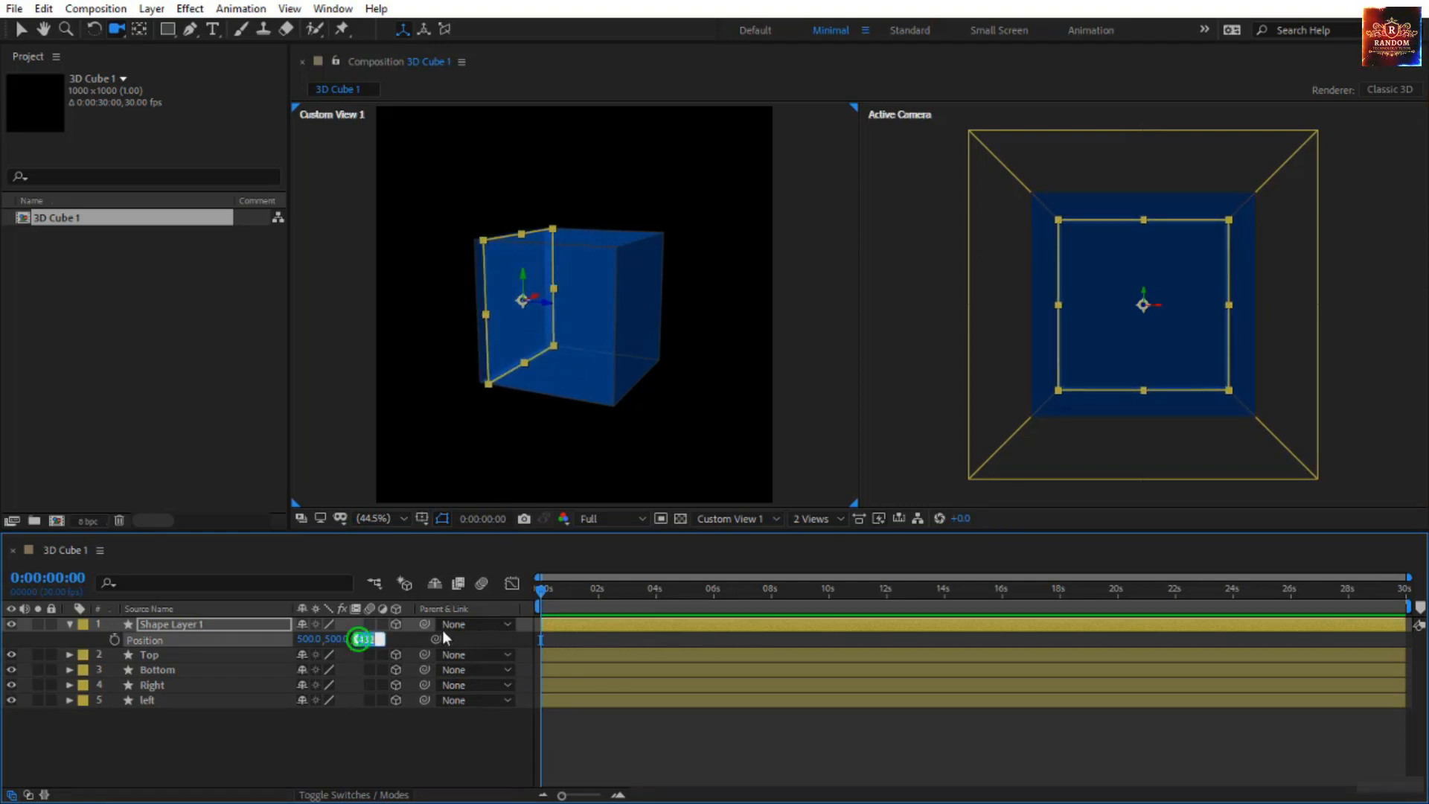
text(500)
key(Return)
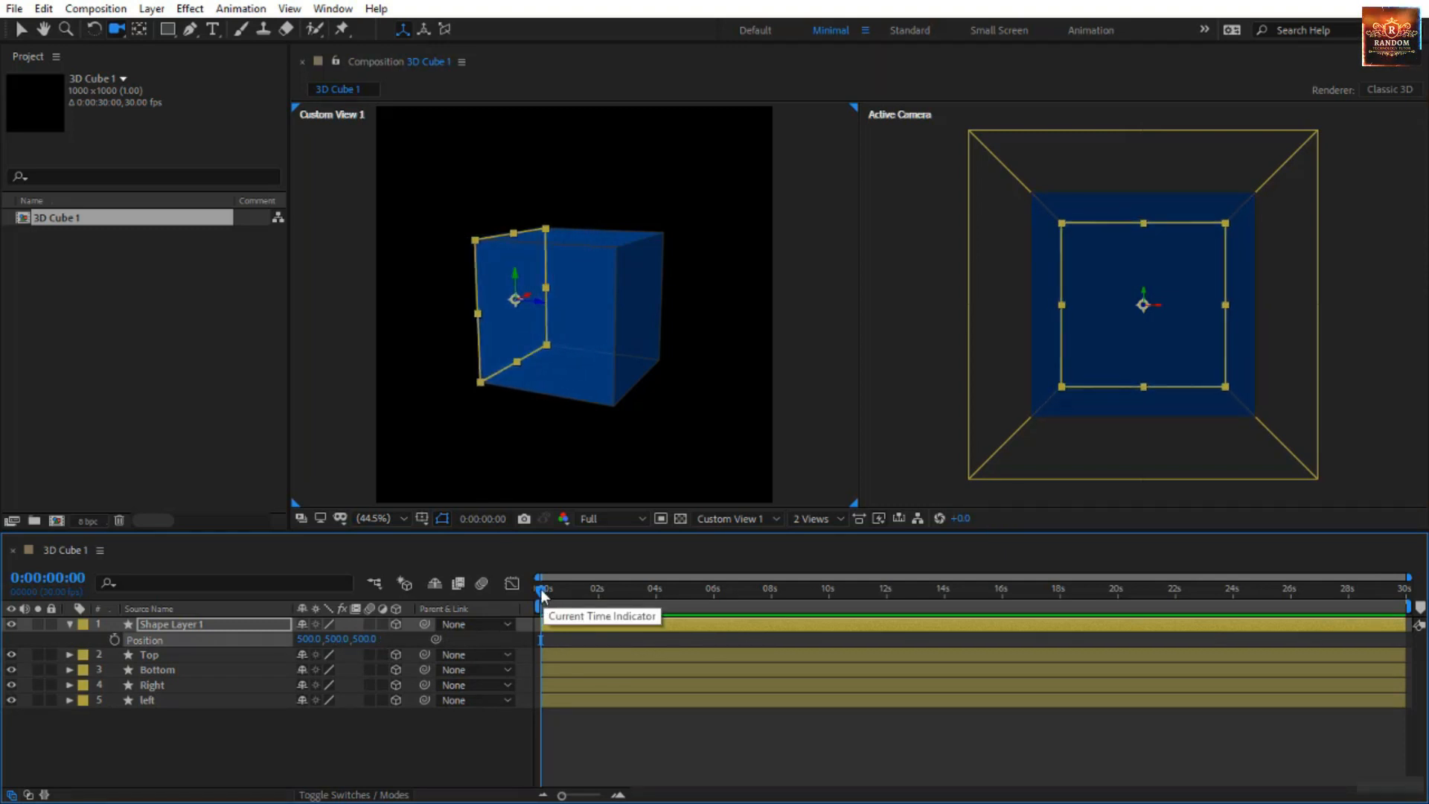
Rename the new shape layer as back and deselect it.
click(167, 622)
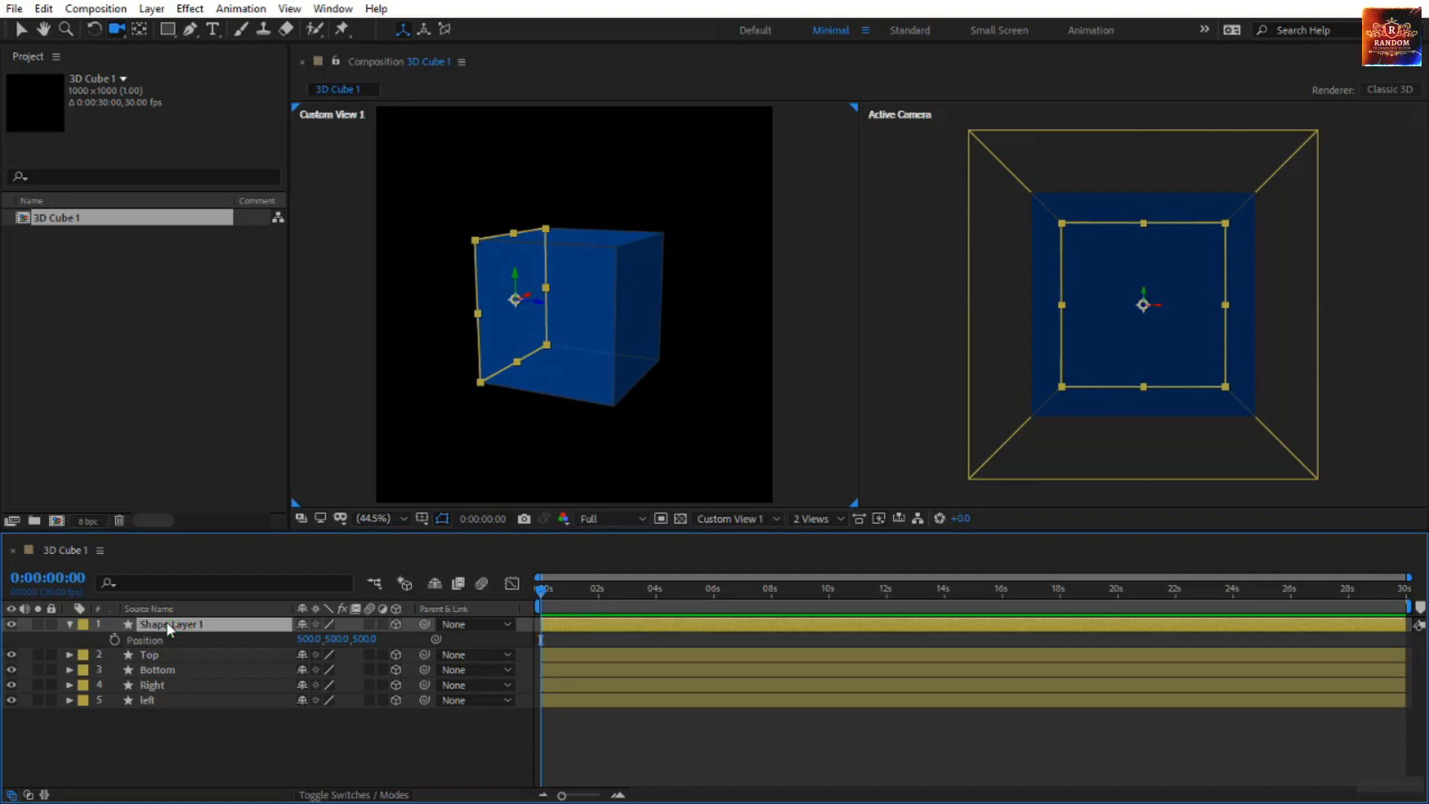
key(Return)
text(back)
key(Return)
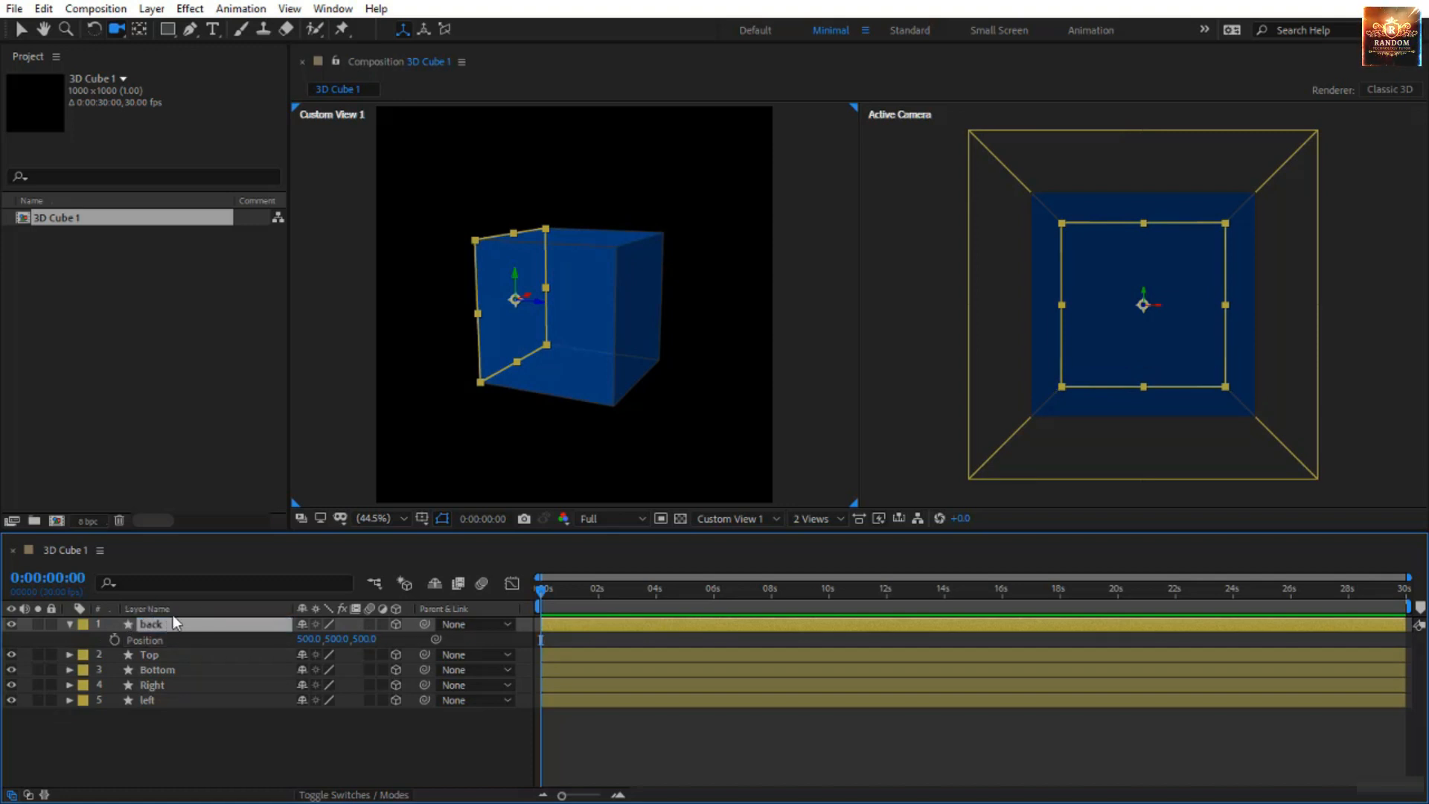
click(240, 741)
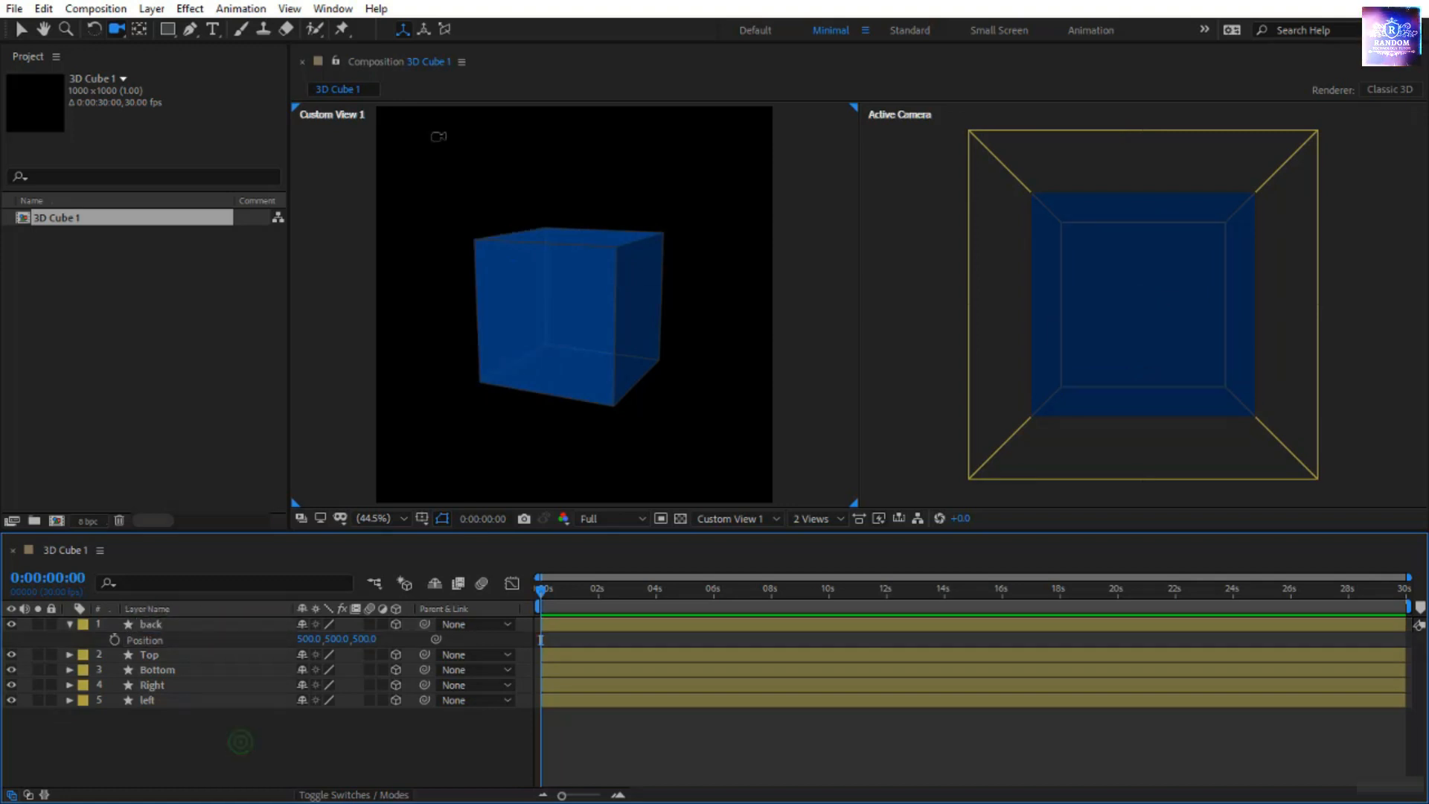
Add another composition-sized rectangle shape layer above the back layer and enable 3D for it.
click(172, 29)
double_click(173, 30)
click(394, 624)
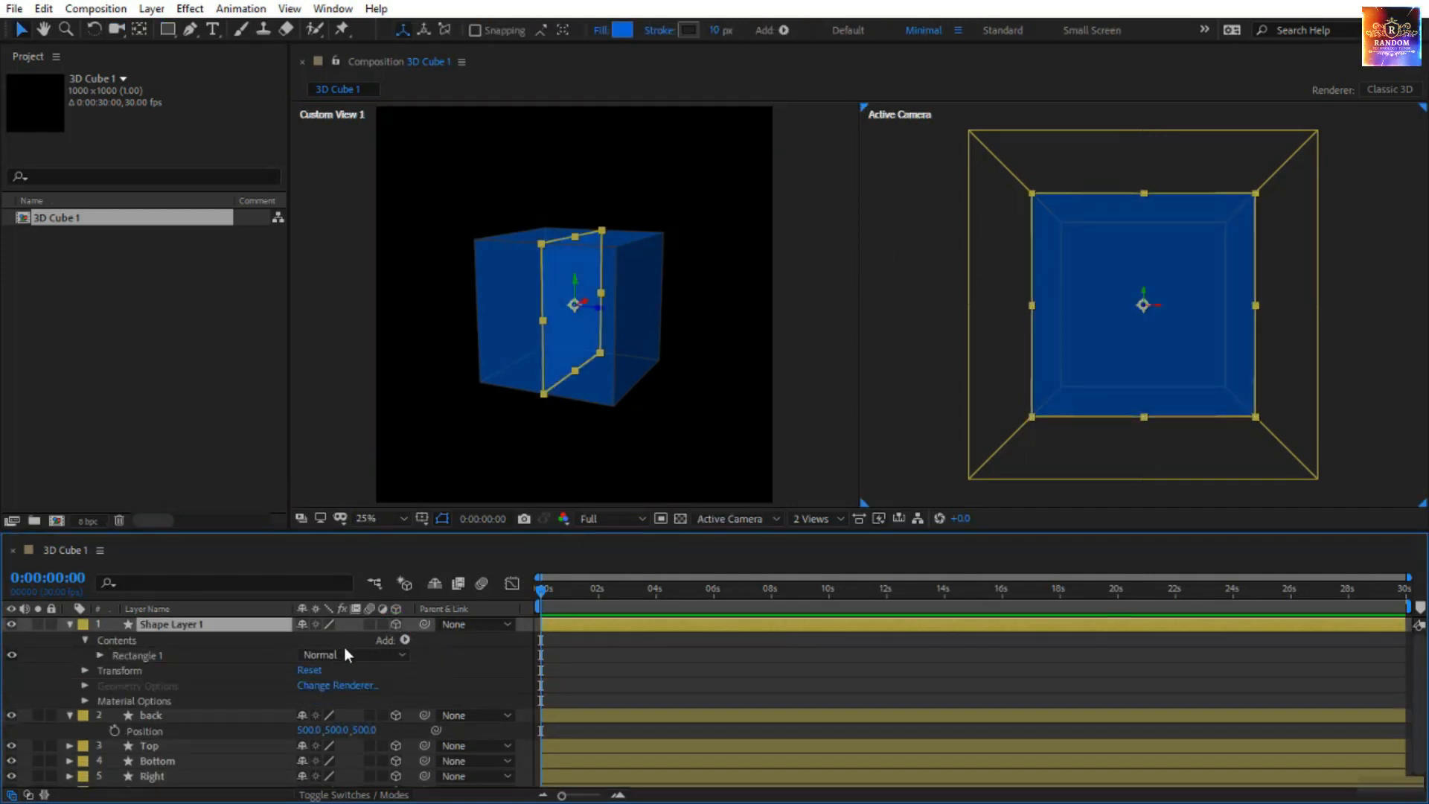
Reveal the newest shape layer's position and set its Z value to -500.
key(p)
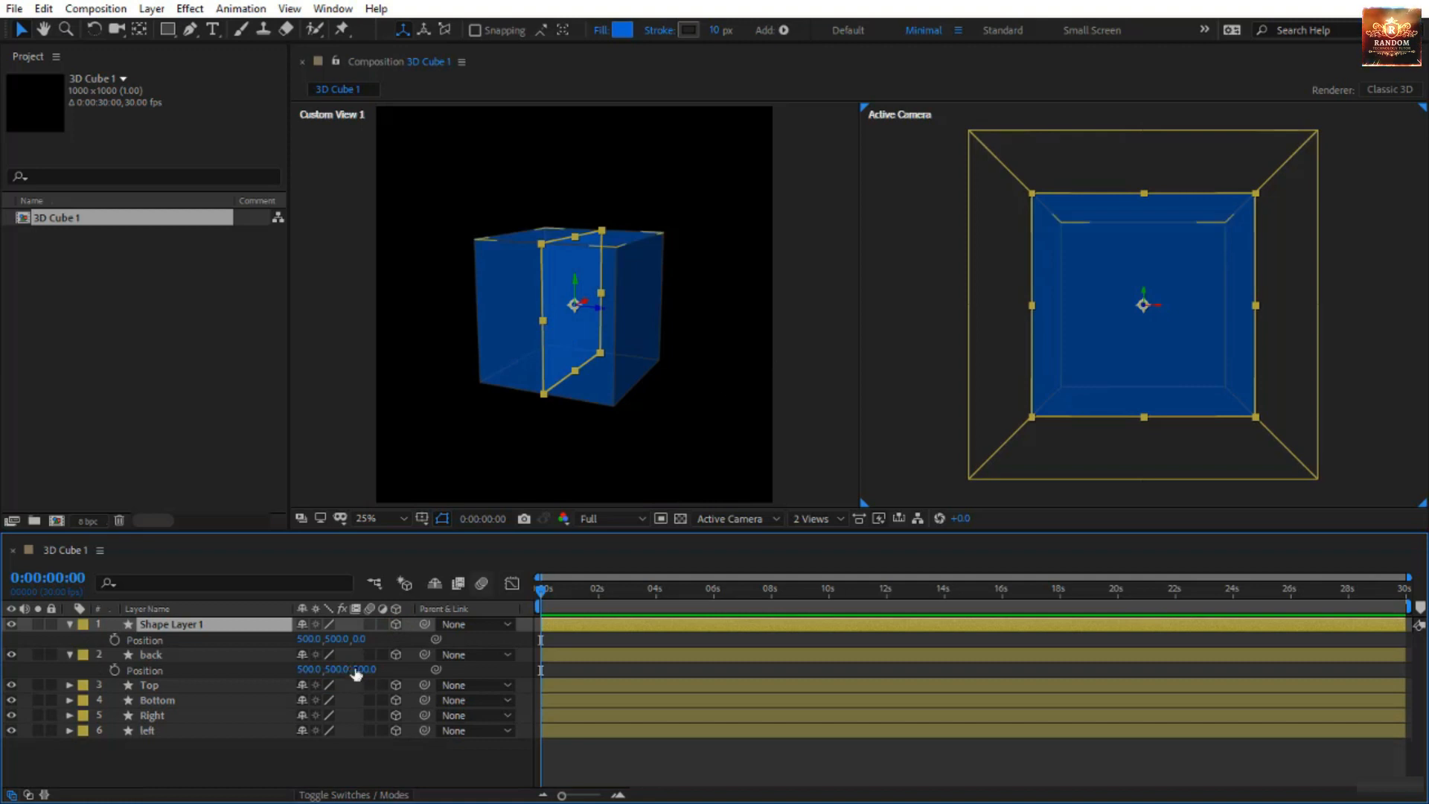
drag(354, 641, 241, 644)
click(369, 639)
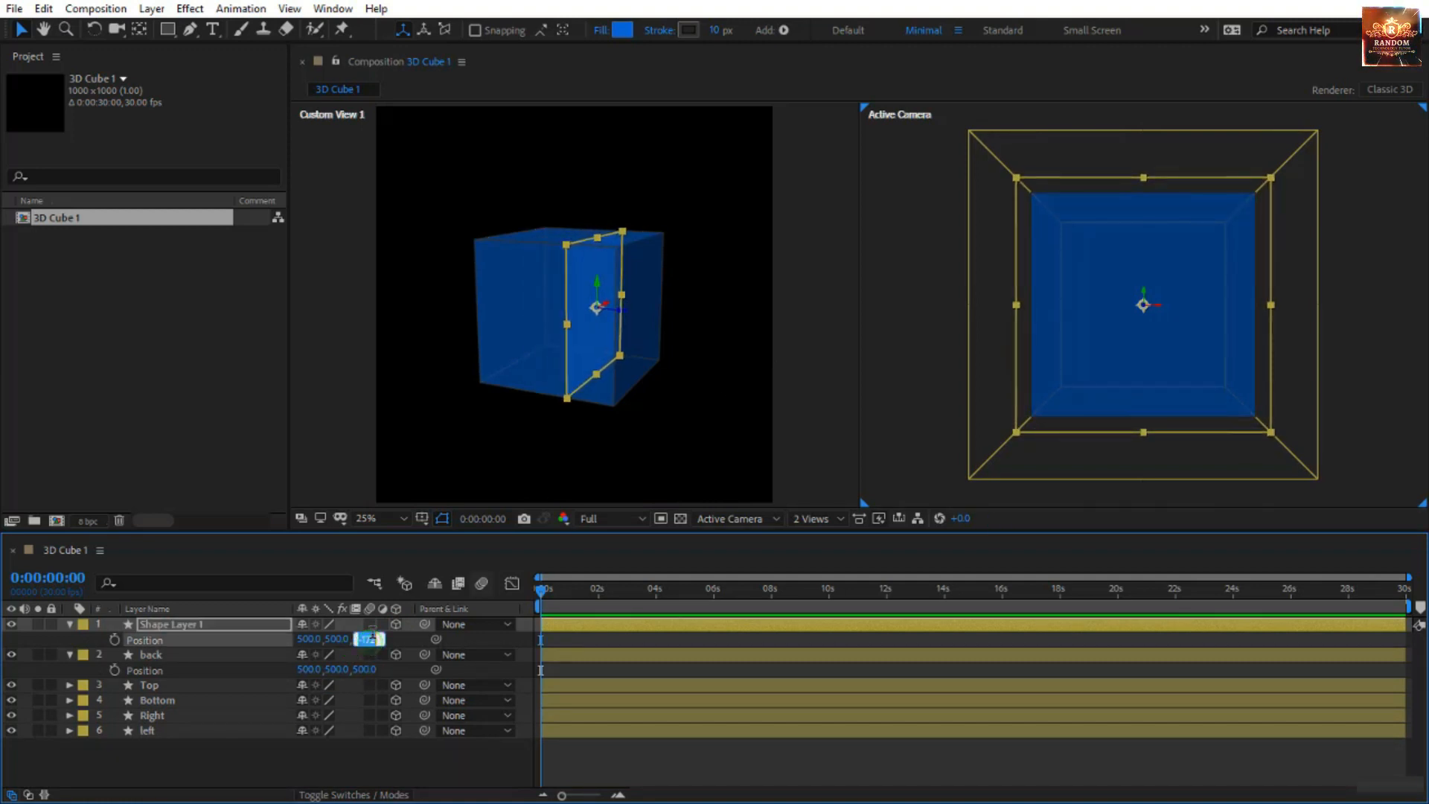
text(-500)
key(Return)
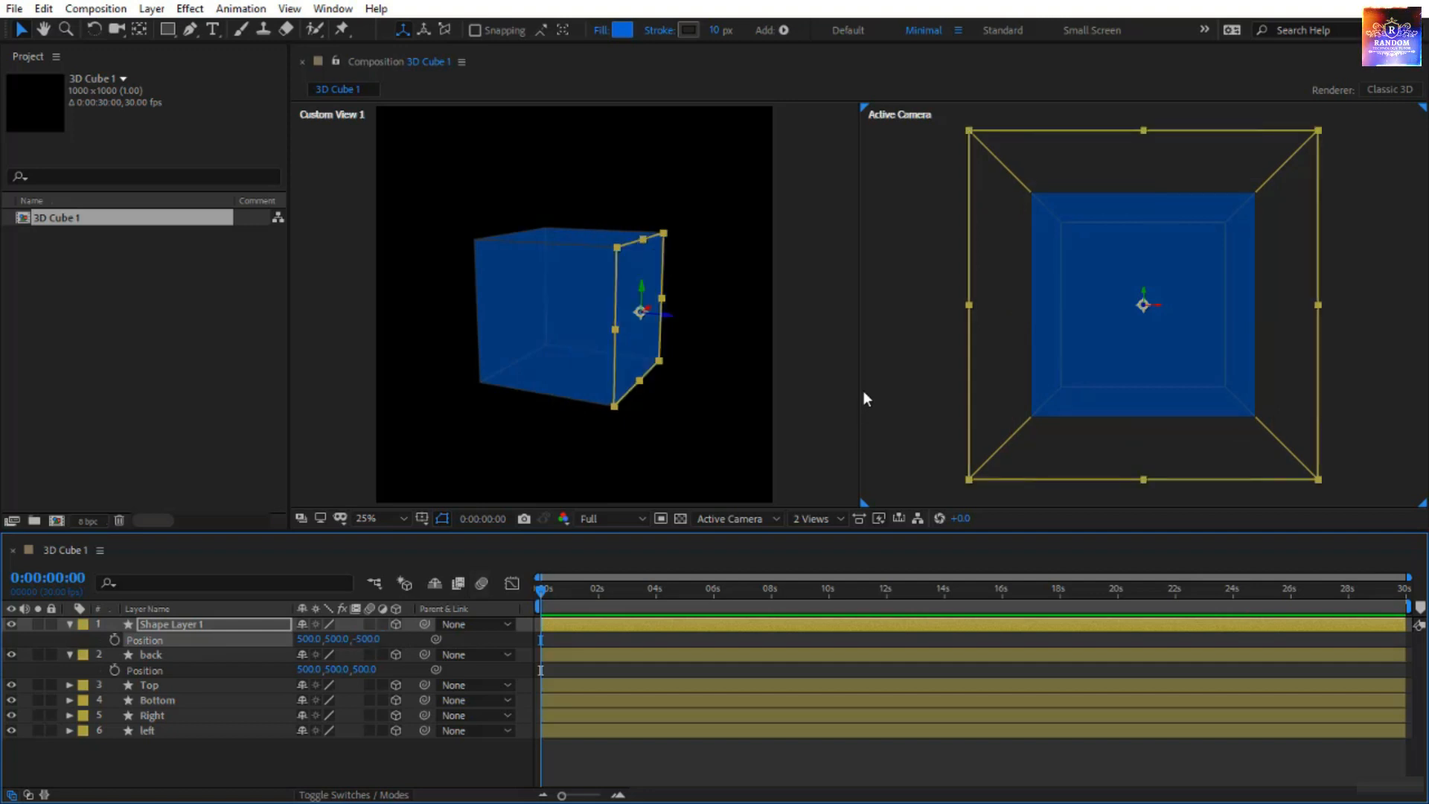
Check which face the newest shape layer forms in the custom view and rename the layer as Front.
click(679, 459)
click(593, 358)
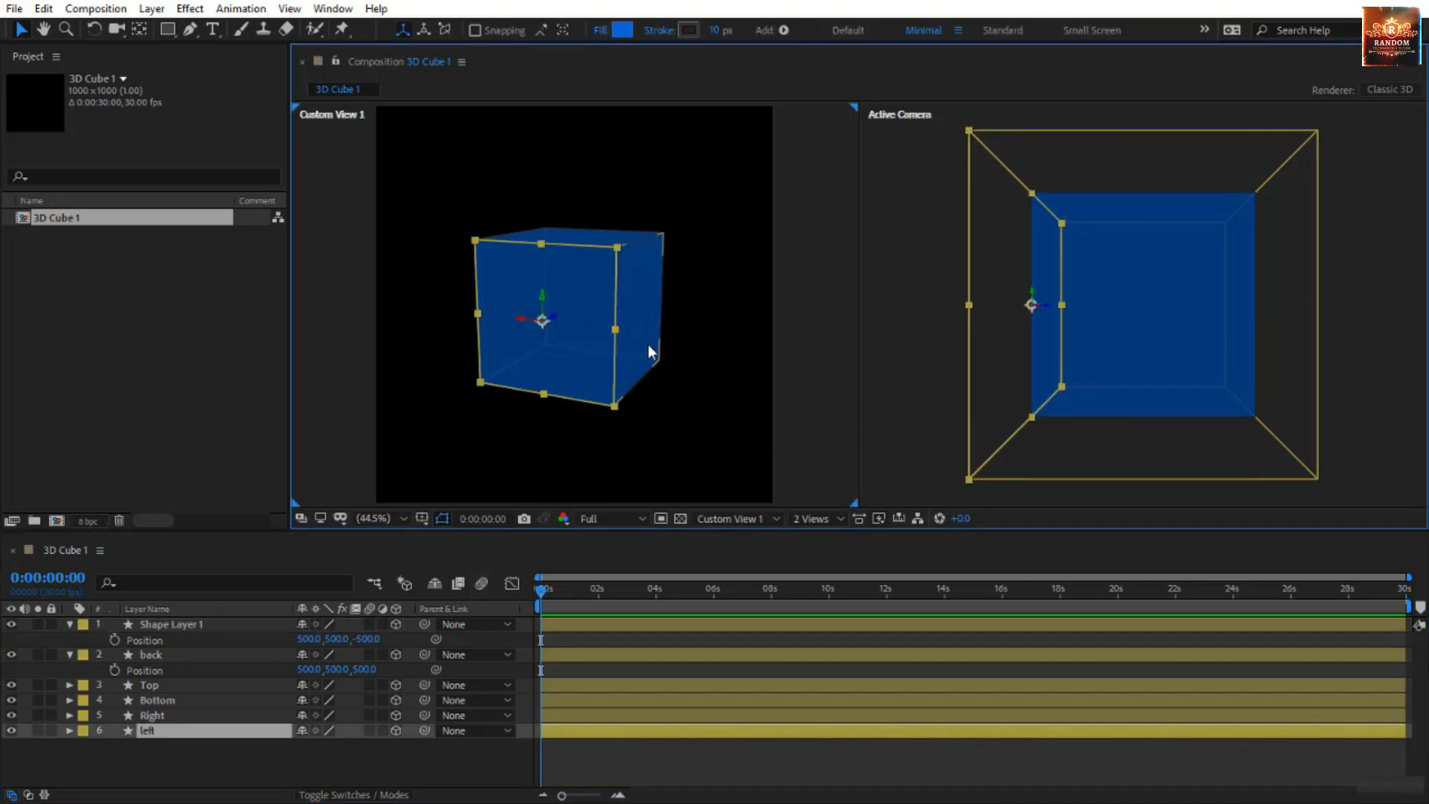
click(639, 339)
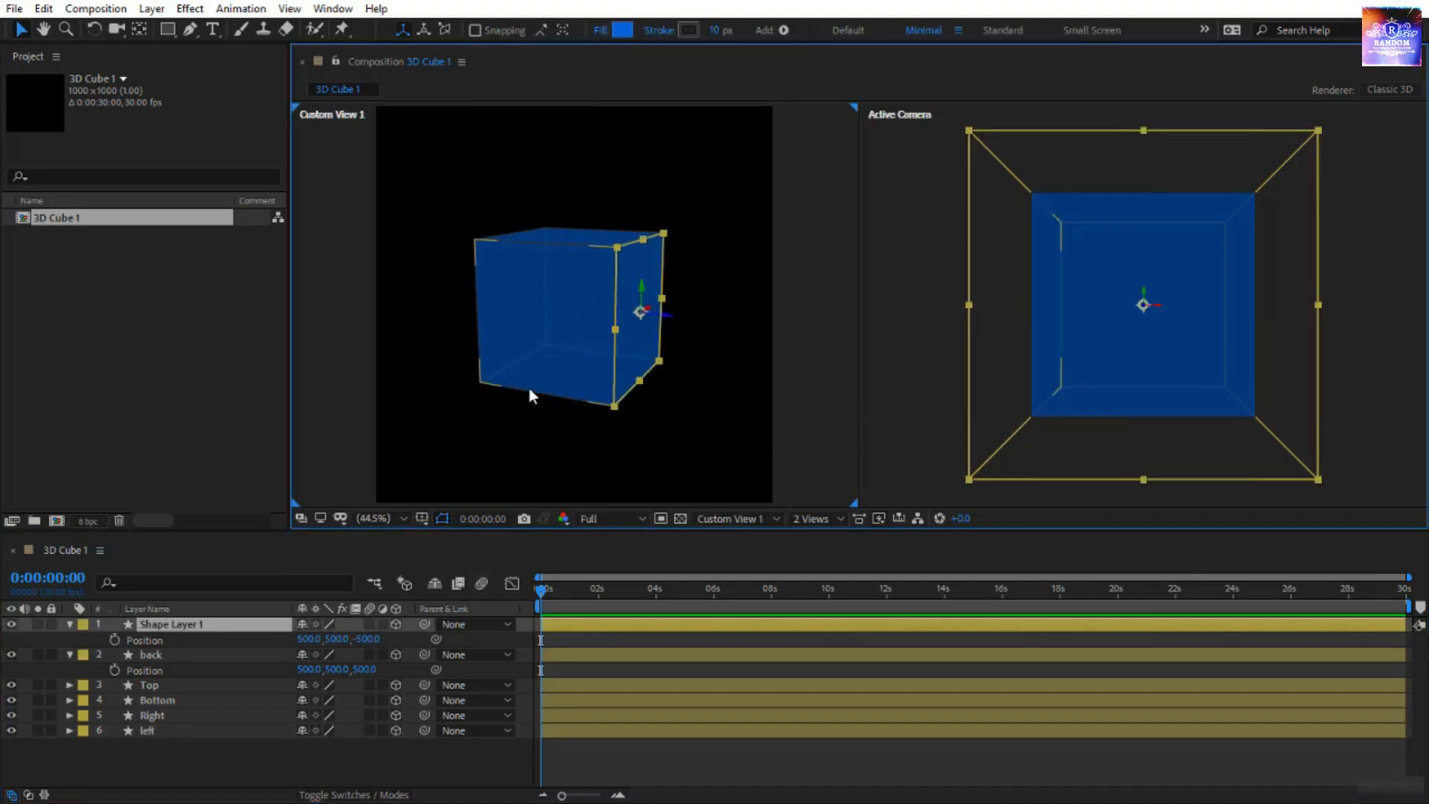
click(192, 624)
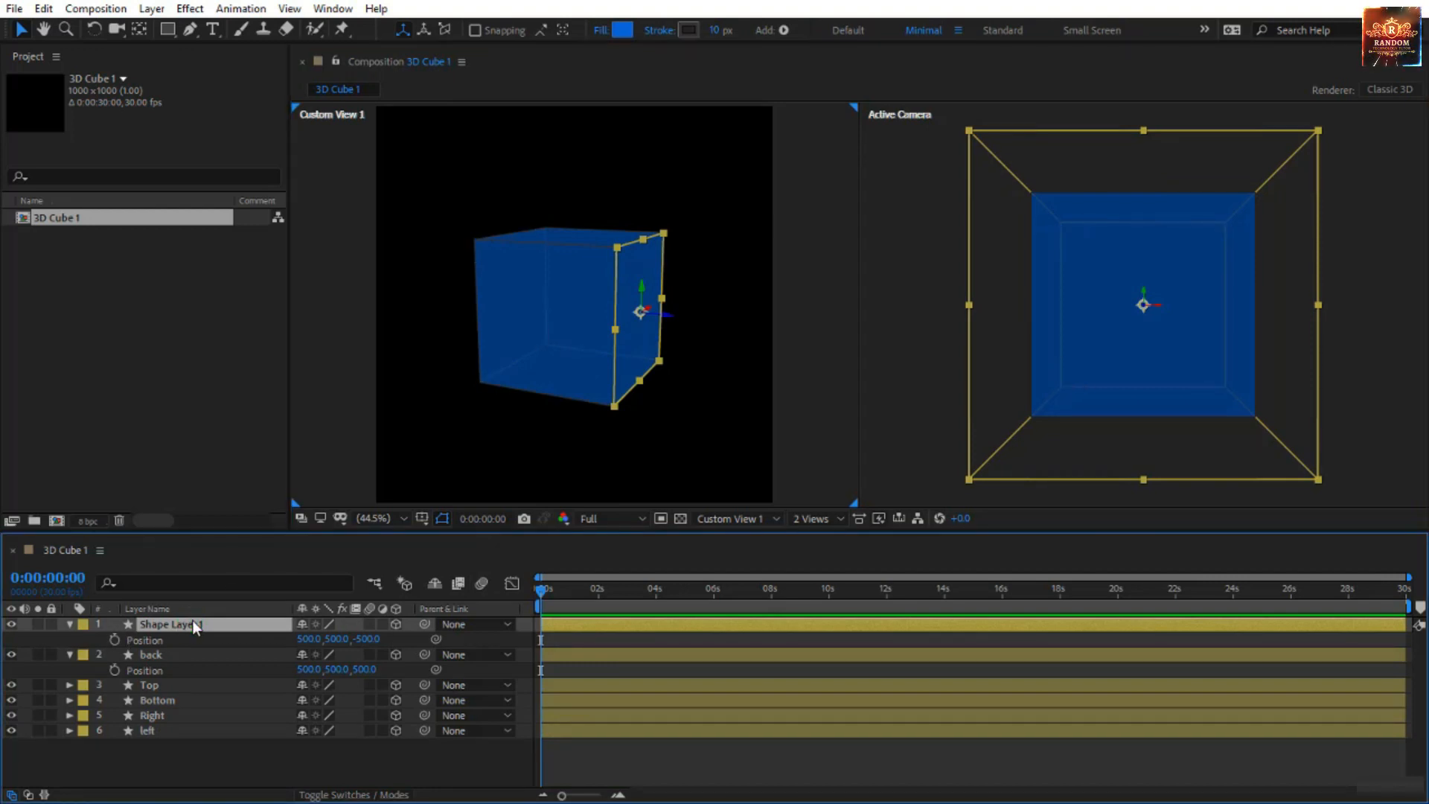
key(Return)
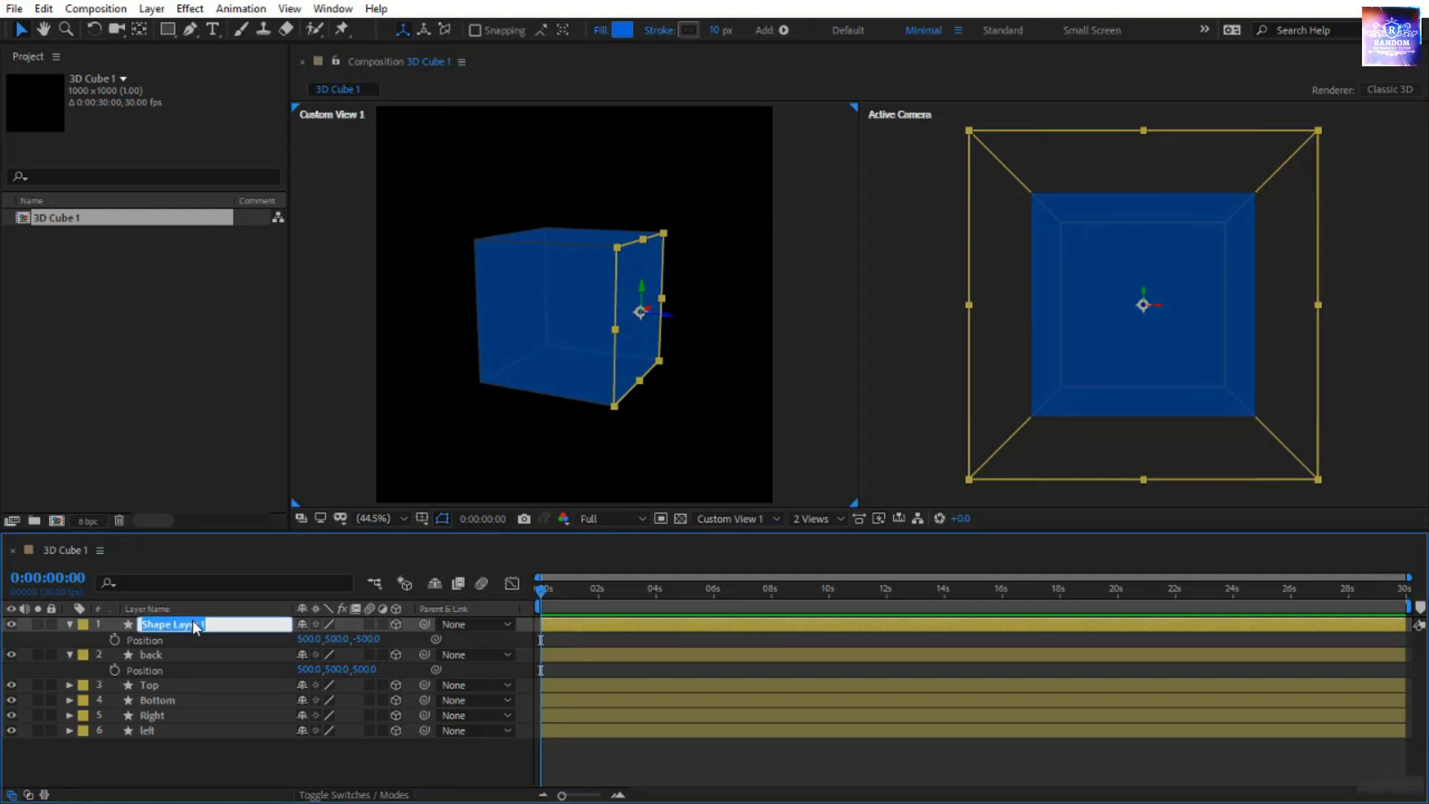
text(Front)
key(Return)
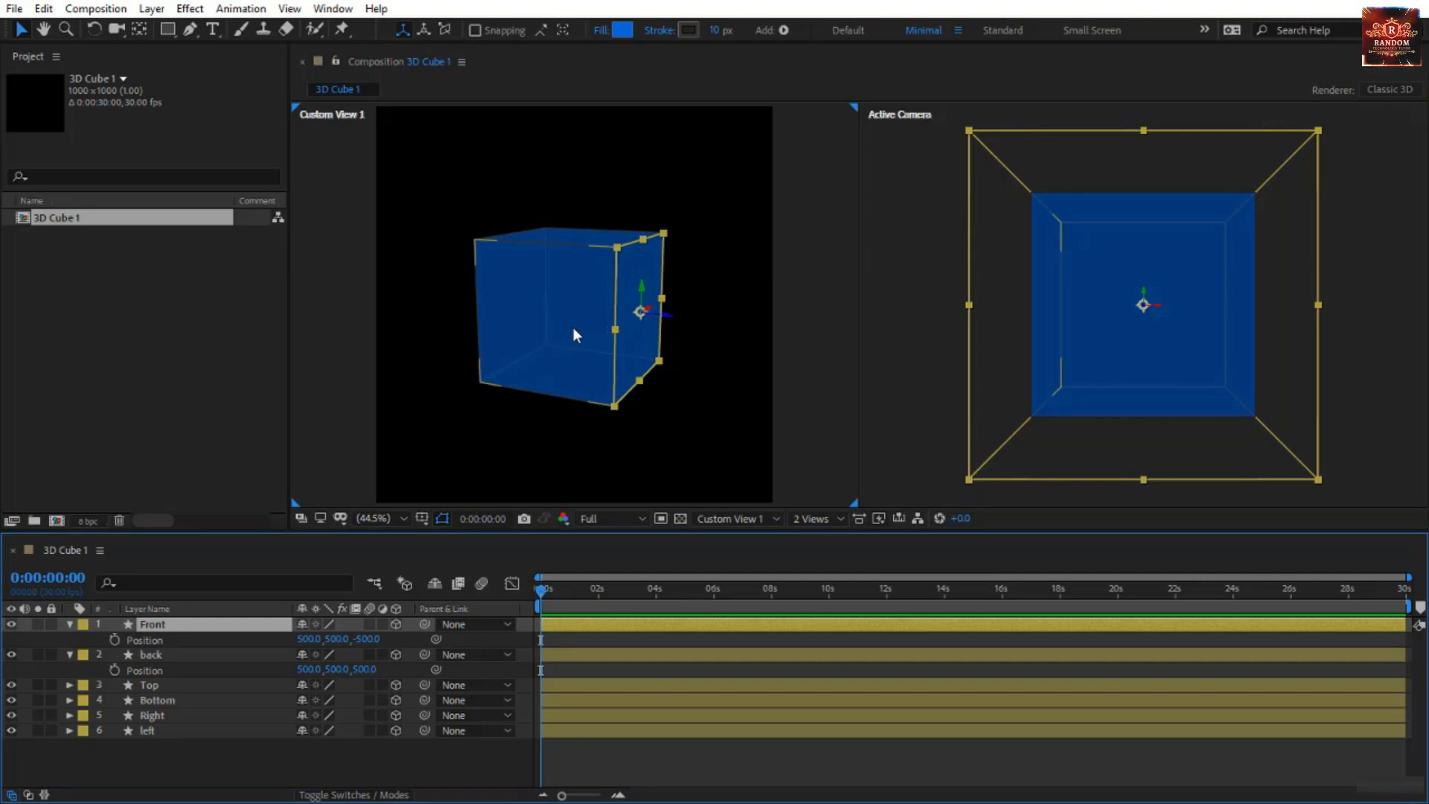
key(c)
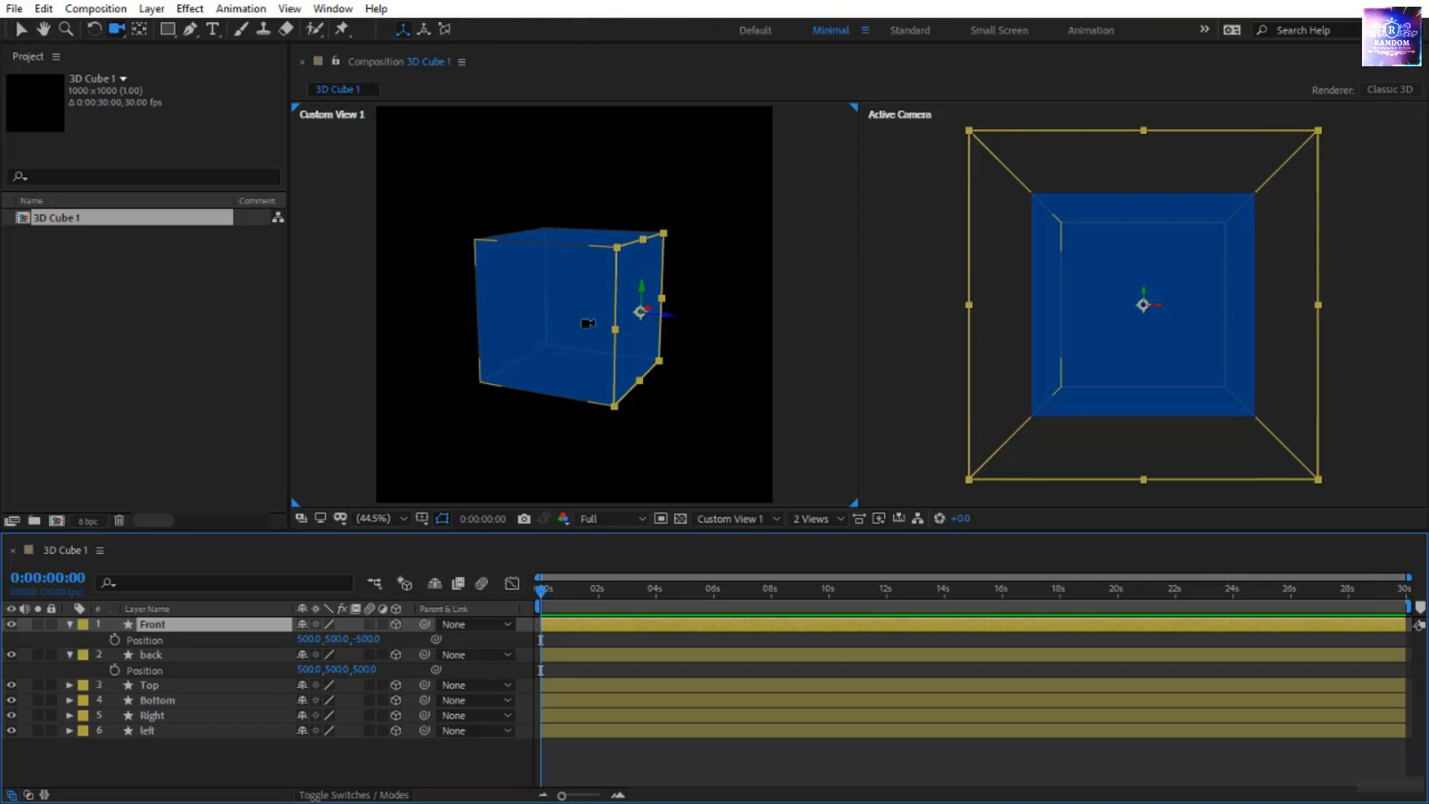
mouse_move(579, 293)
mouse_down()
mouse_move(653, 361)
mouse_move(625, 275)
mouse_move(594, 303)
mouse_move(600, 342)
mouse_move(636, 363)
mouse_move(575, 284)
mouse_move(593, 306)
mouse_move(590, 350)
mouse_move(647, 353)
mouse_move(589, 284)
mouse_move(559, 297)
mouse_up()
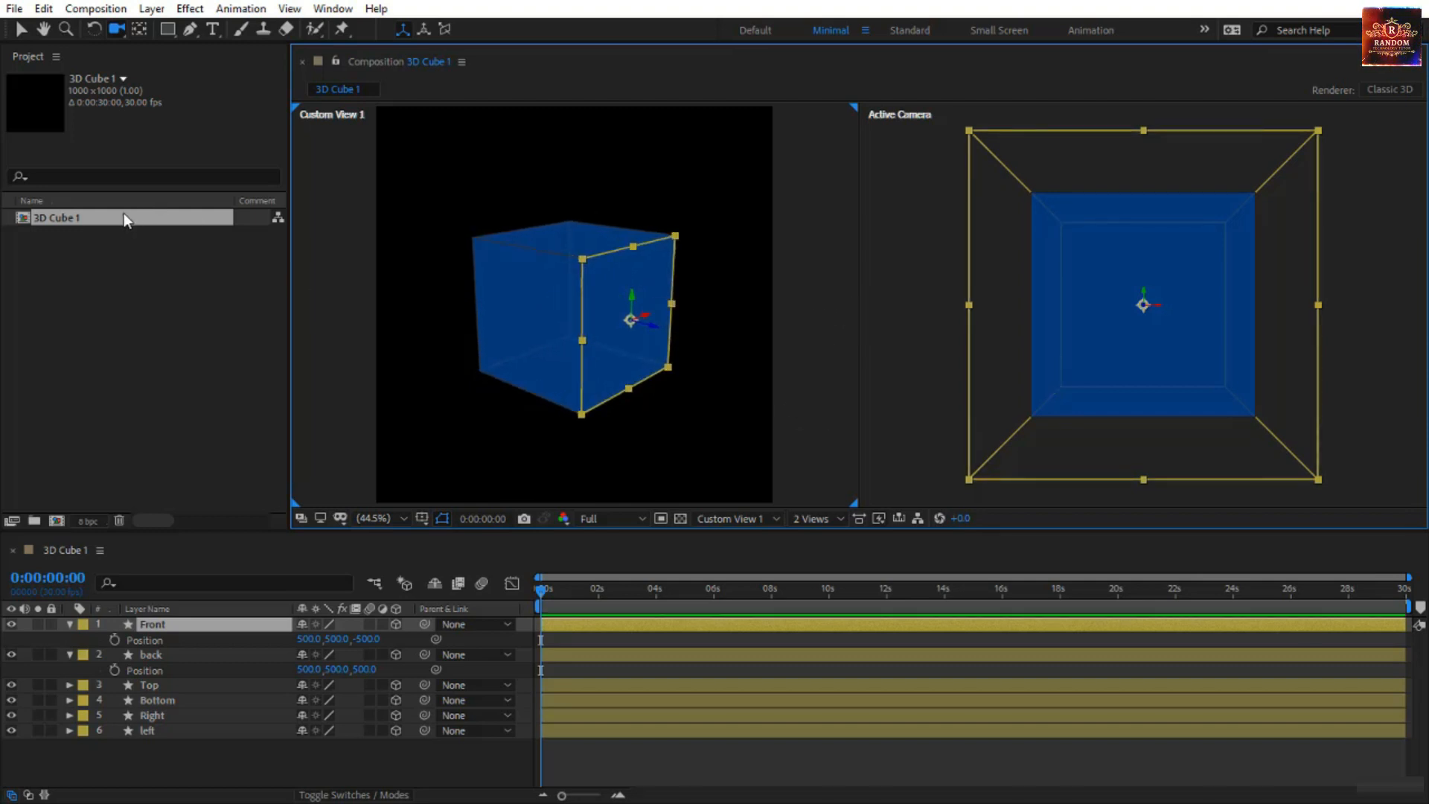
click(144, 355)
click(90, 221)
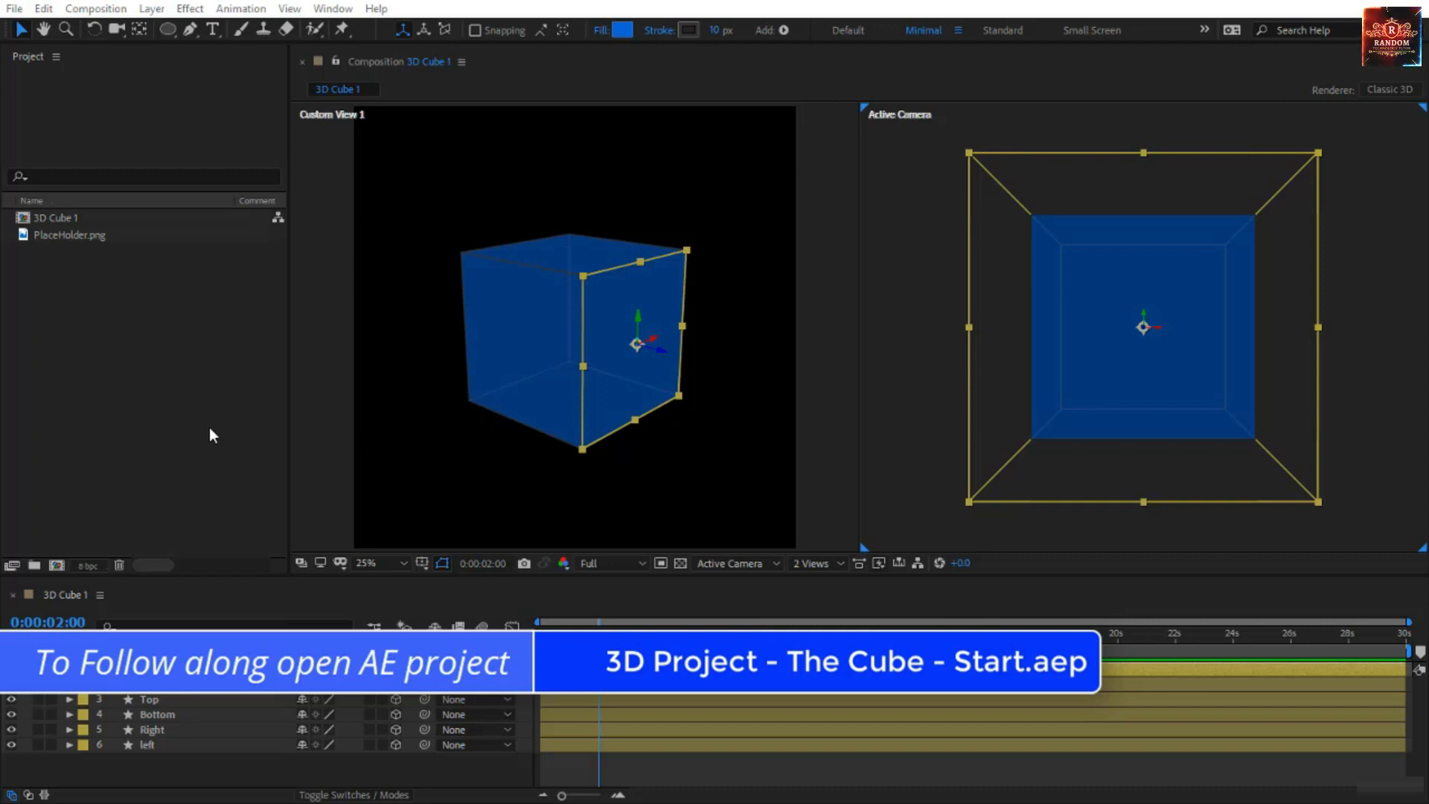
click(221, 369)
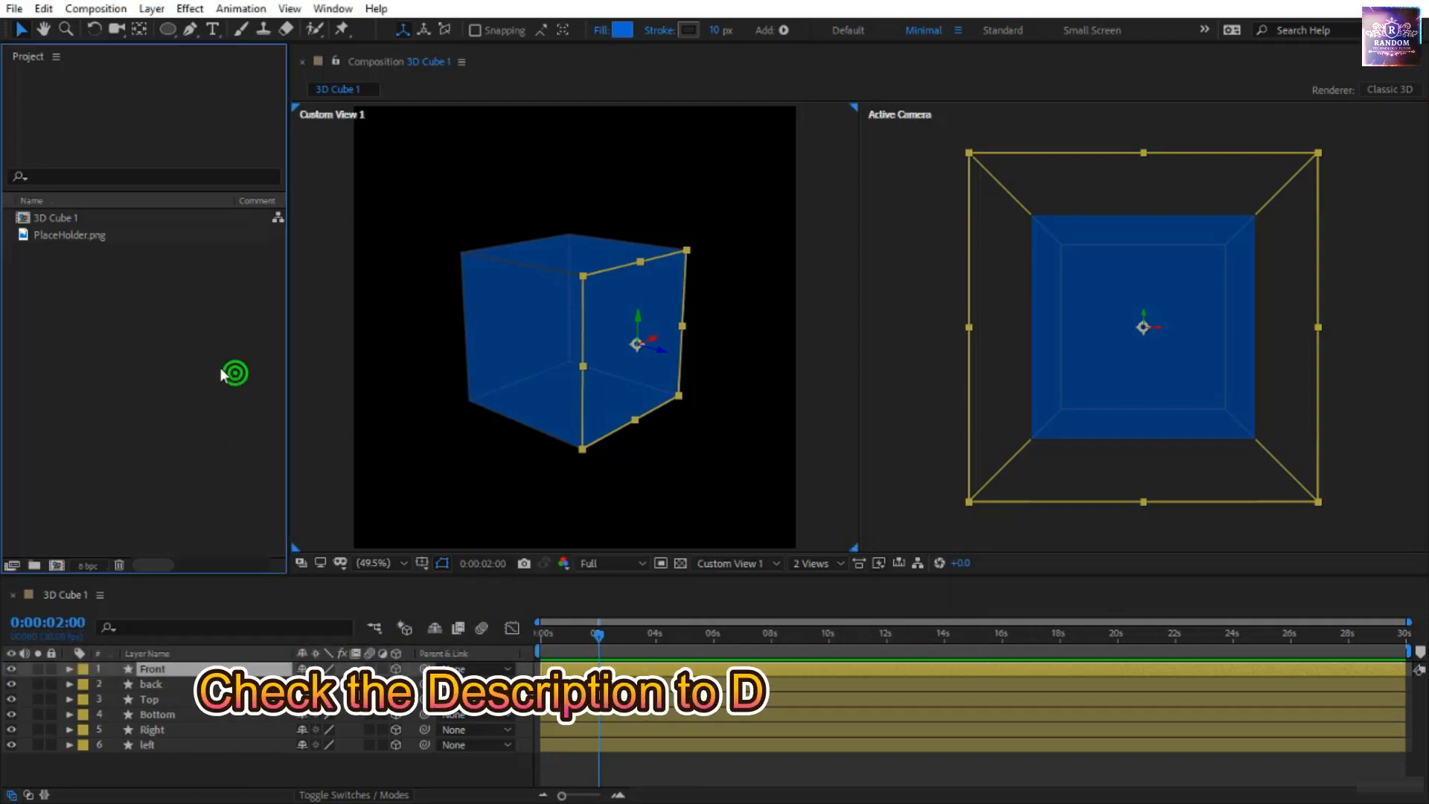
click(99, 234)
click(135, 311)
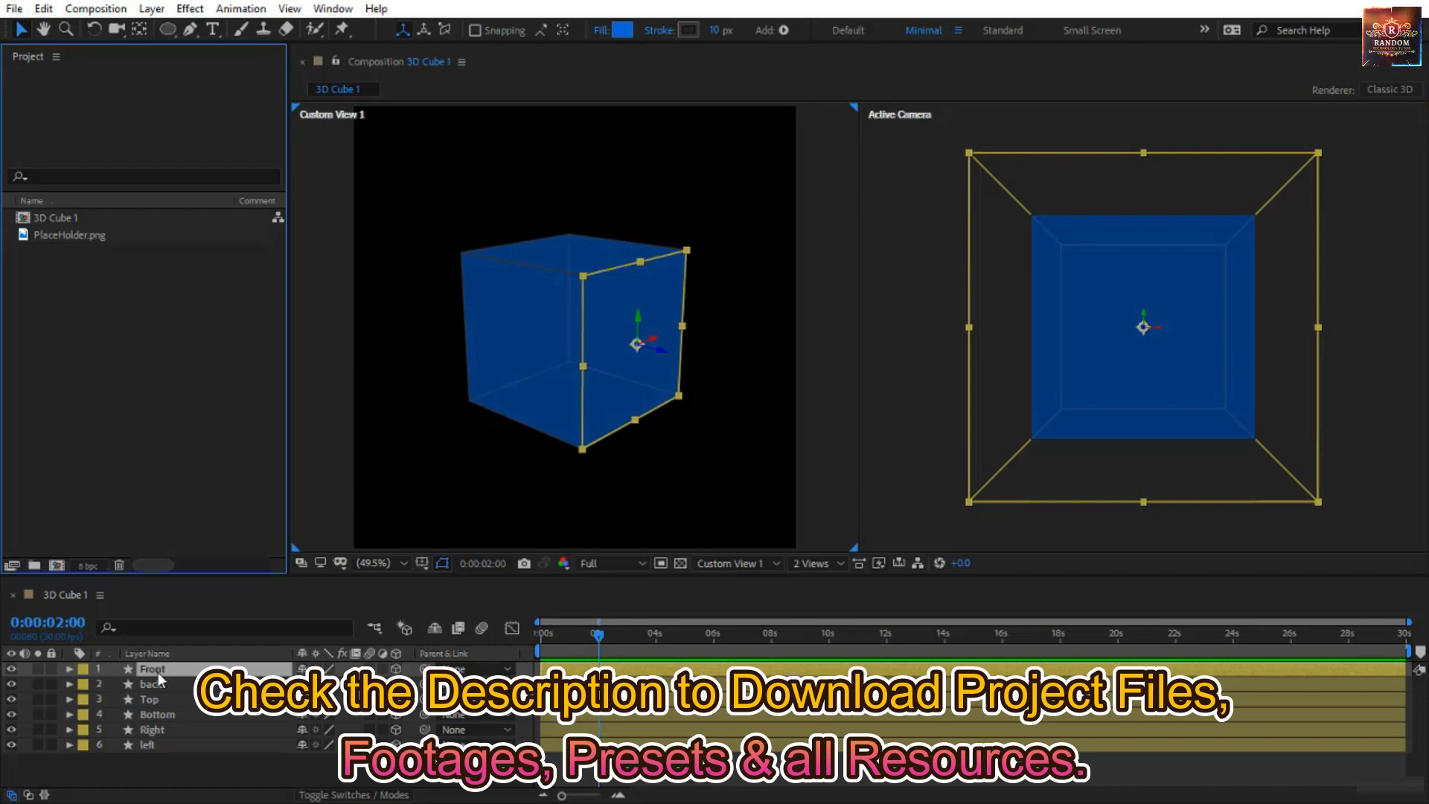
Create a new composition named Cube Animation and place the 3D Cube 1 composition in it as a layer.
click(58, 564)
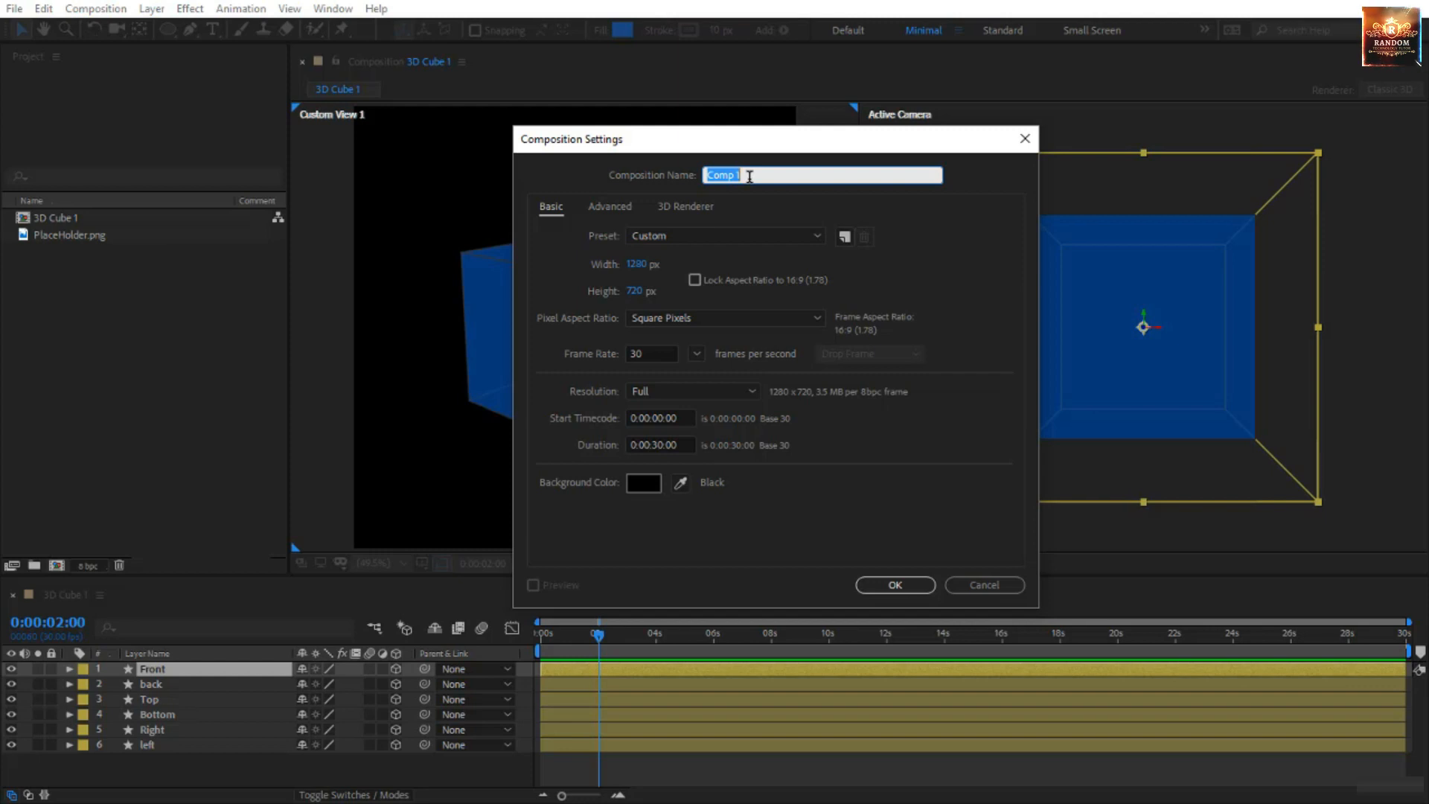
text(Cube Animation)
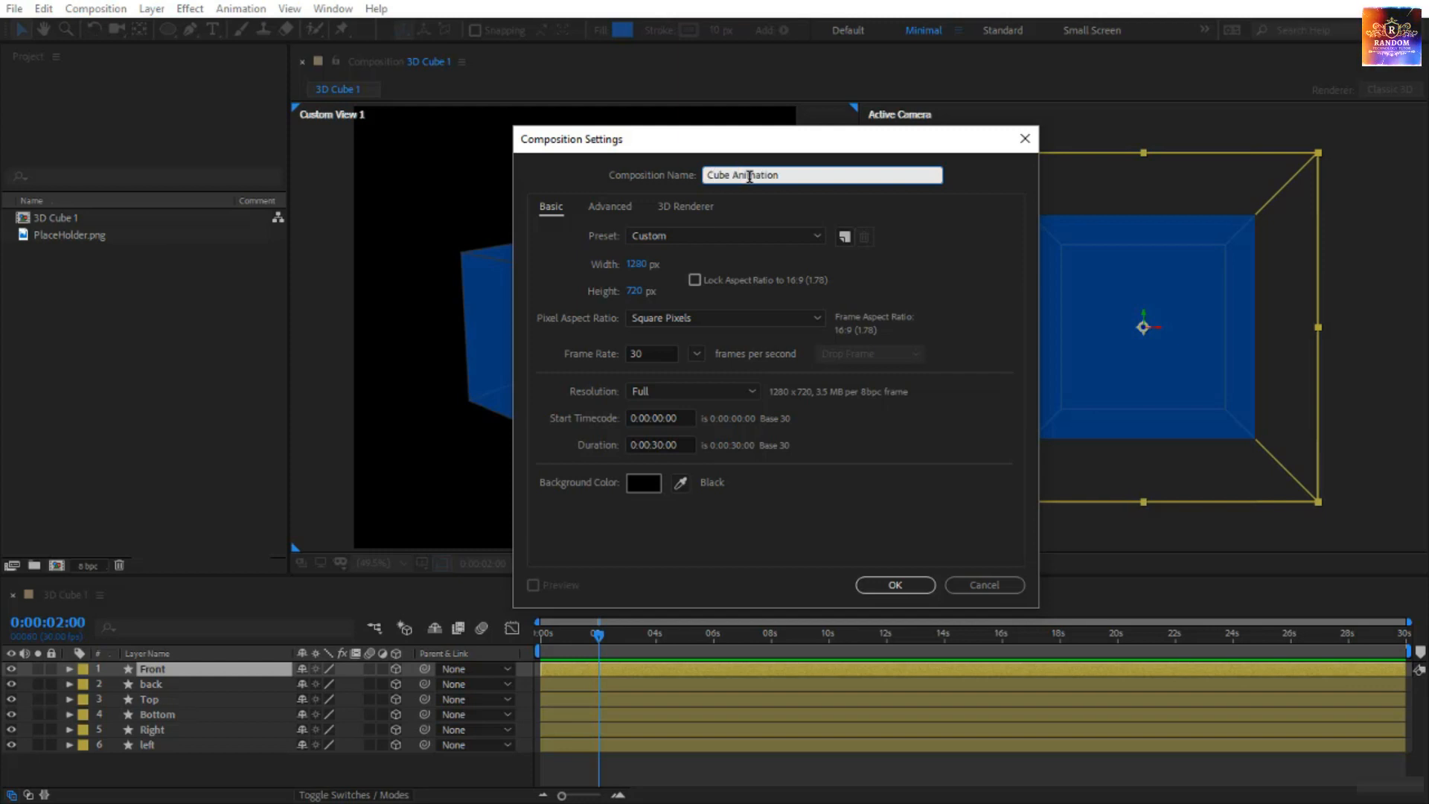
click(882, 588)
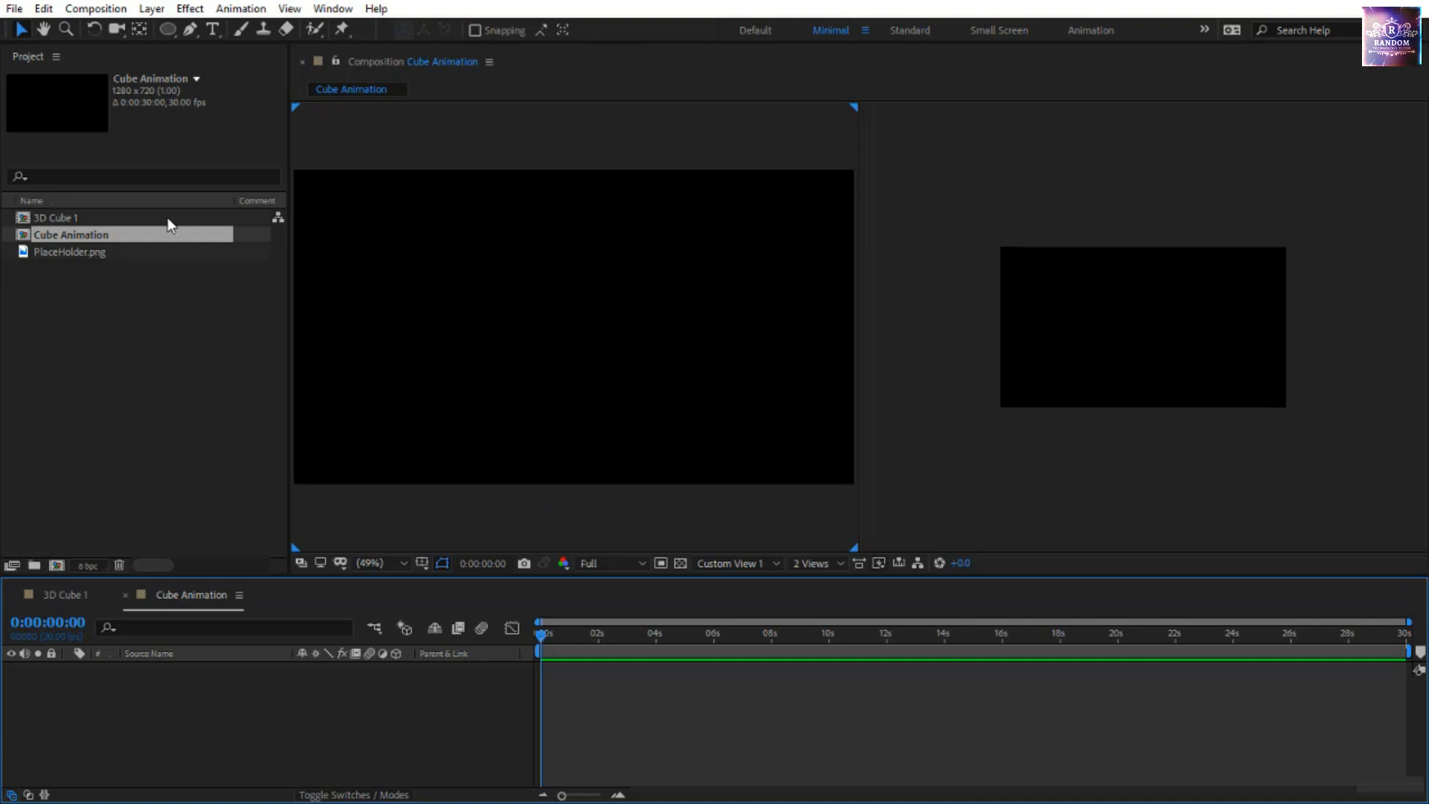
drag(93, 220, 181, 715)
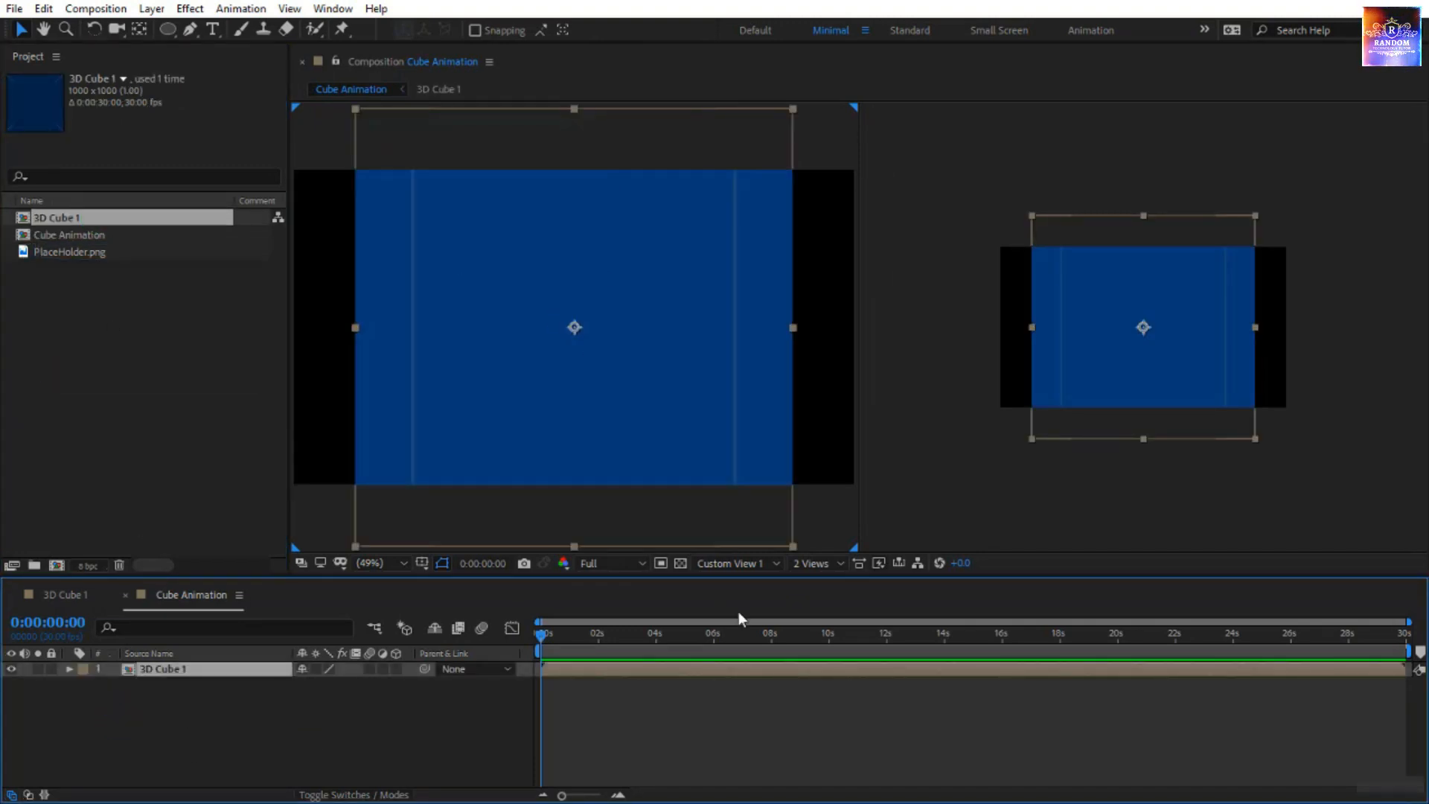
Switch the composition viewer to 1 View and fit the composition to the viewer.
click(817, 562)
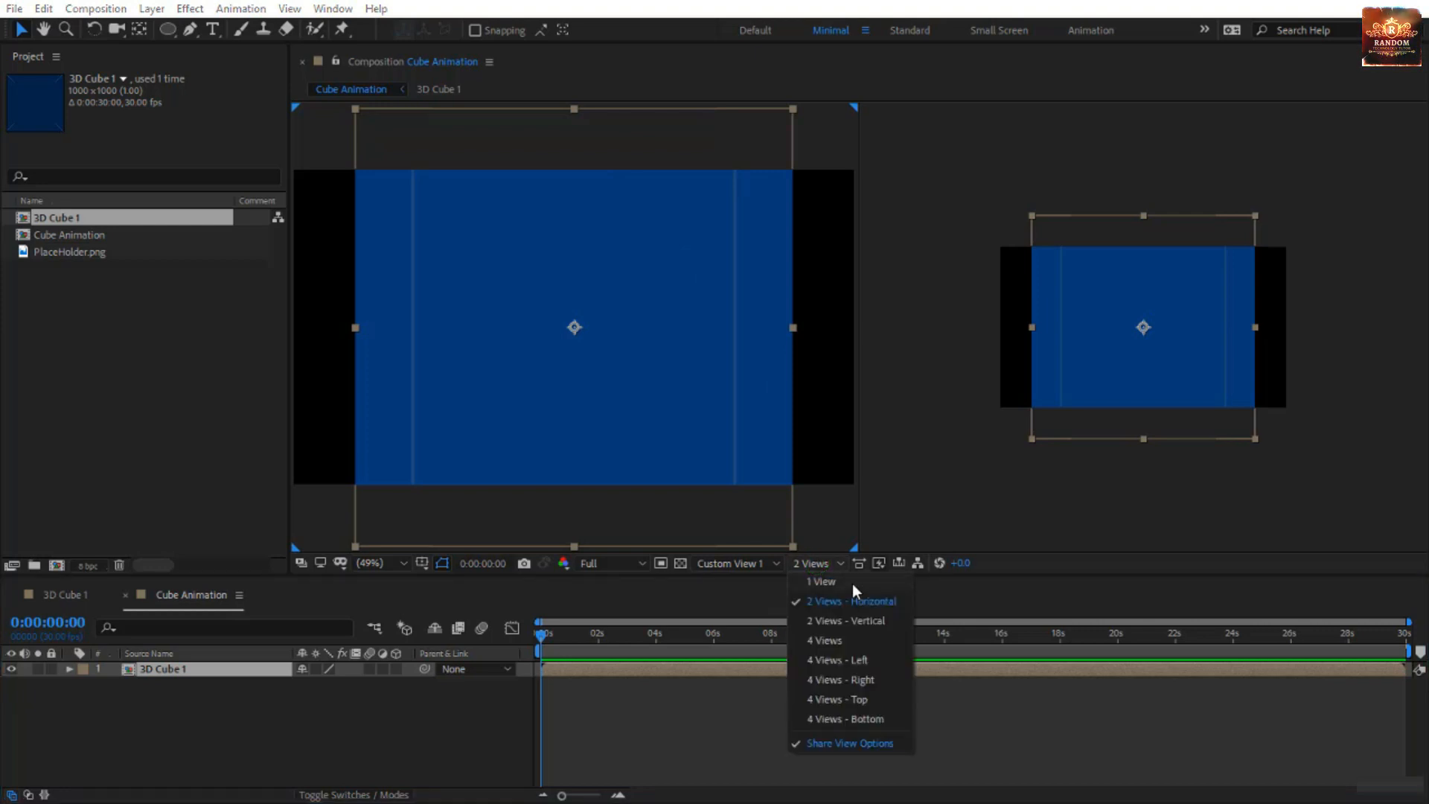
click(851, 582)
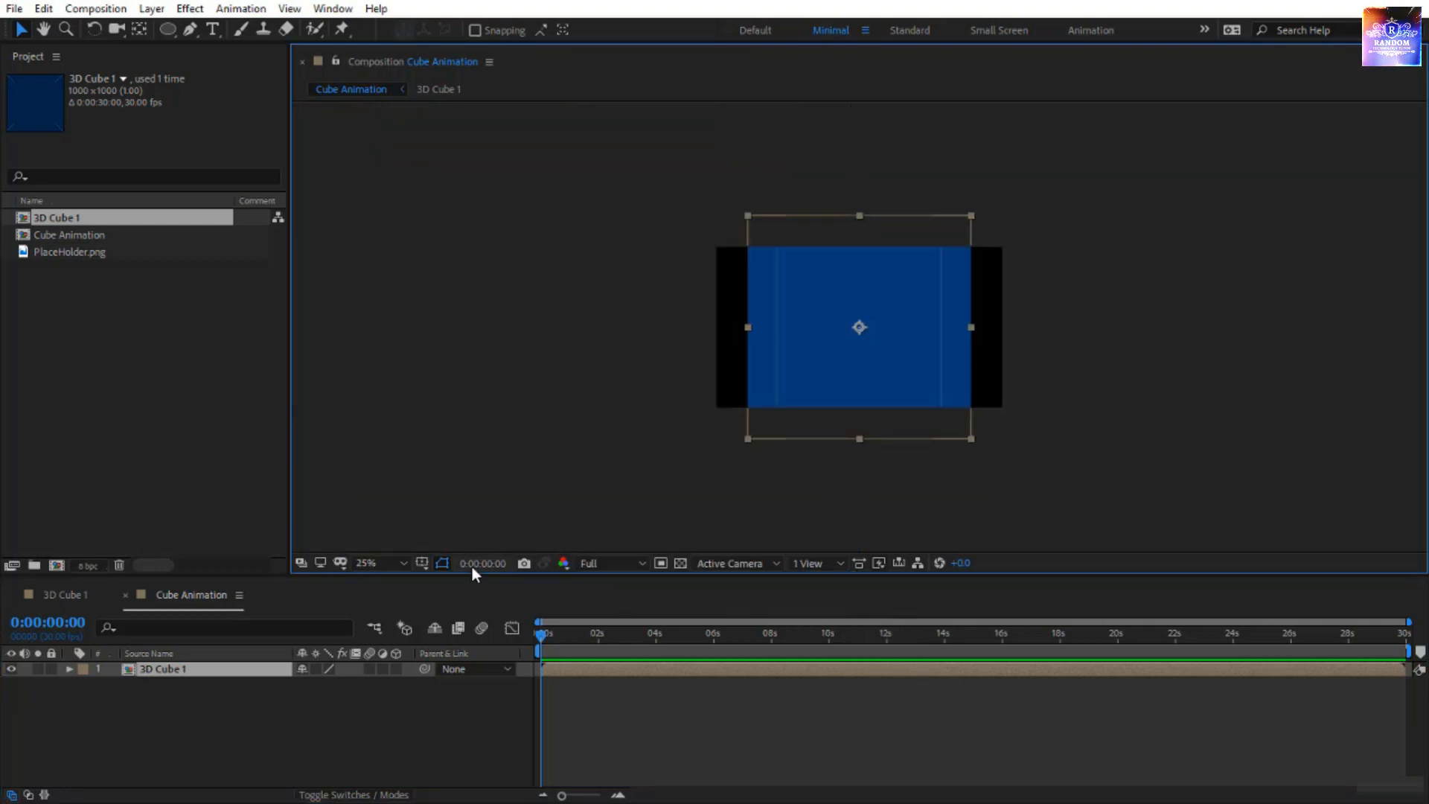
click(375, 563)
click(429, 261)
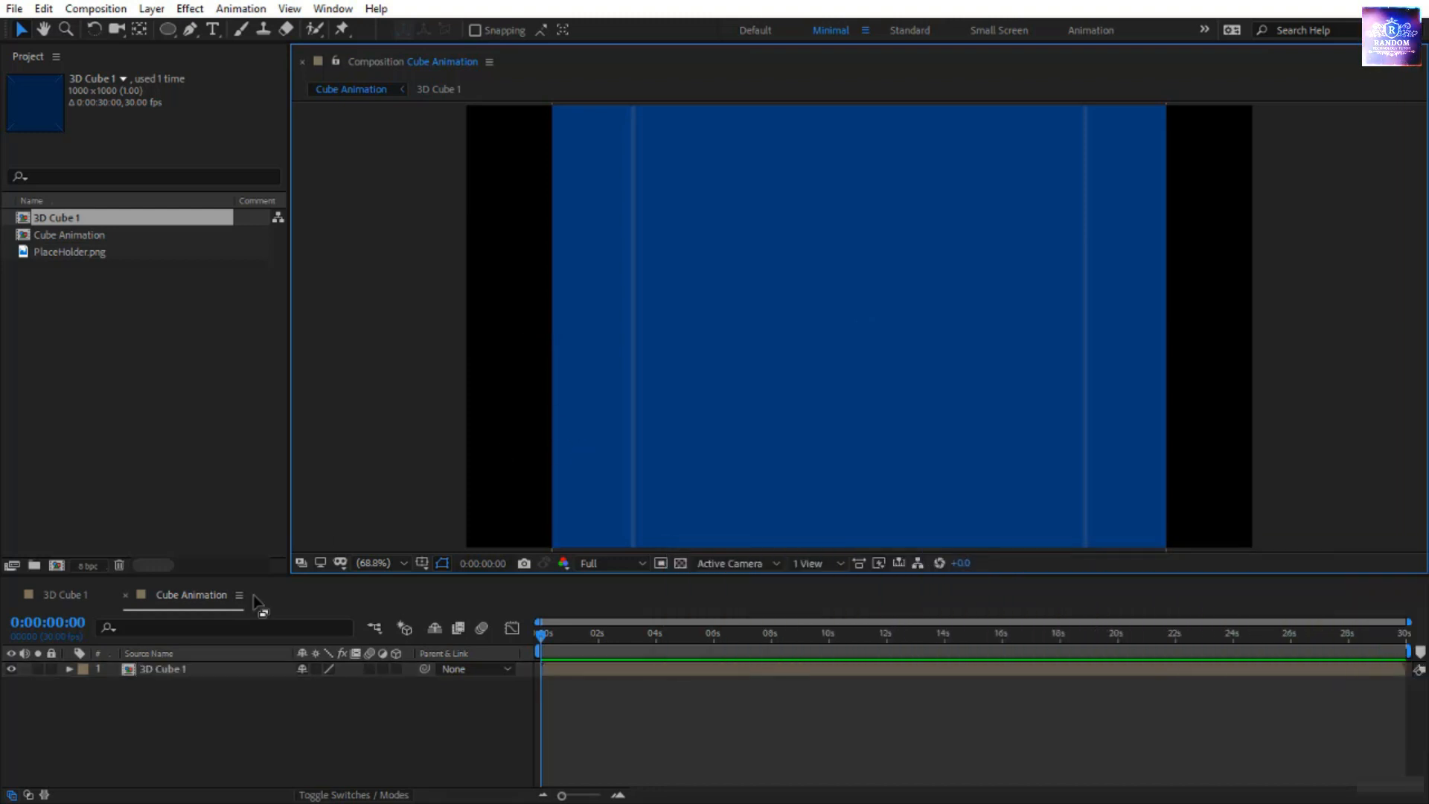
Make the 3D Cube 1 layer three-dimensional and set its scale to 30% on all axes.
click(392, 670)
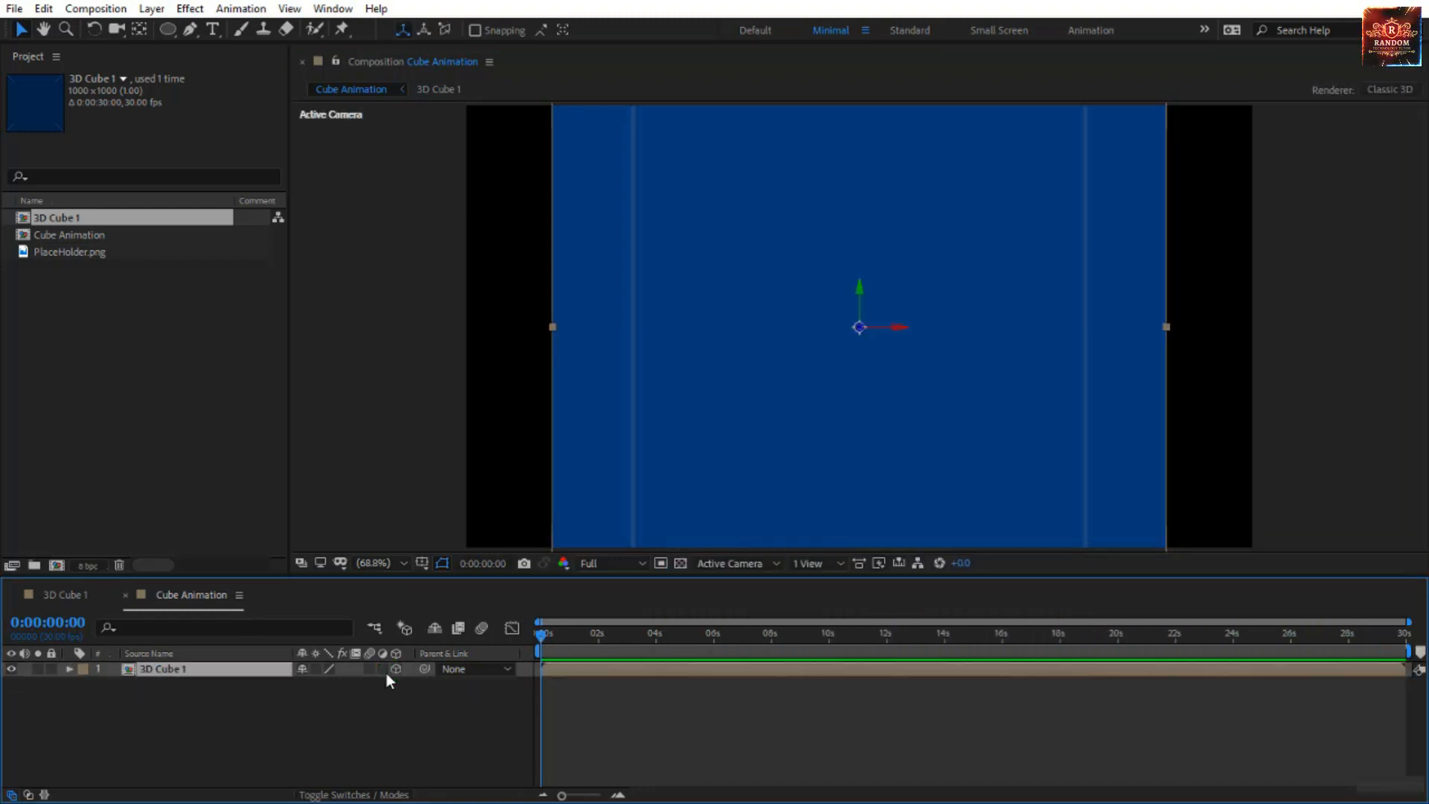
key(s)
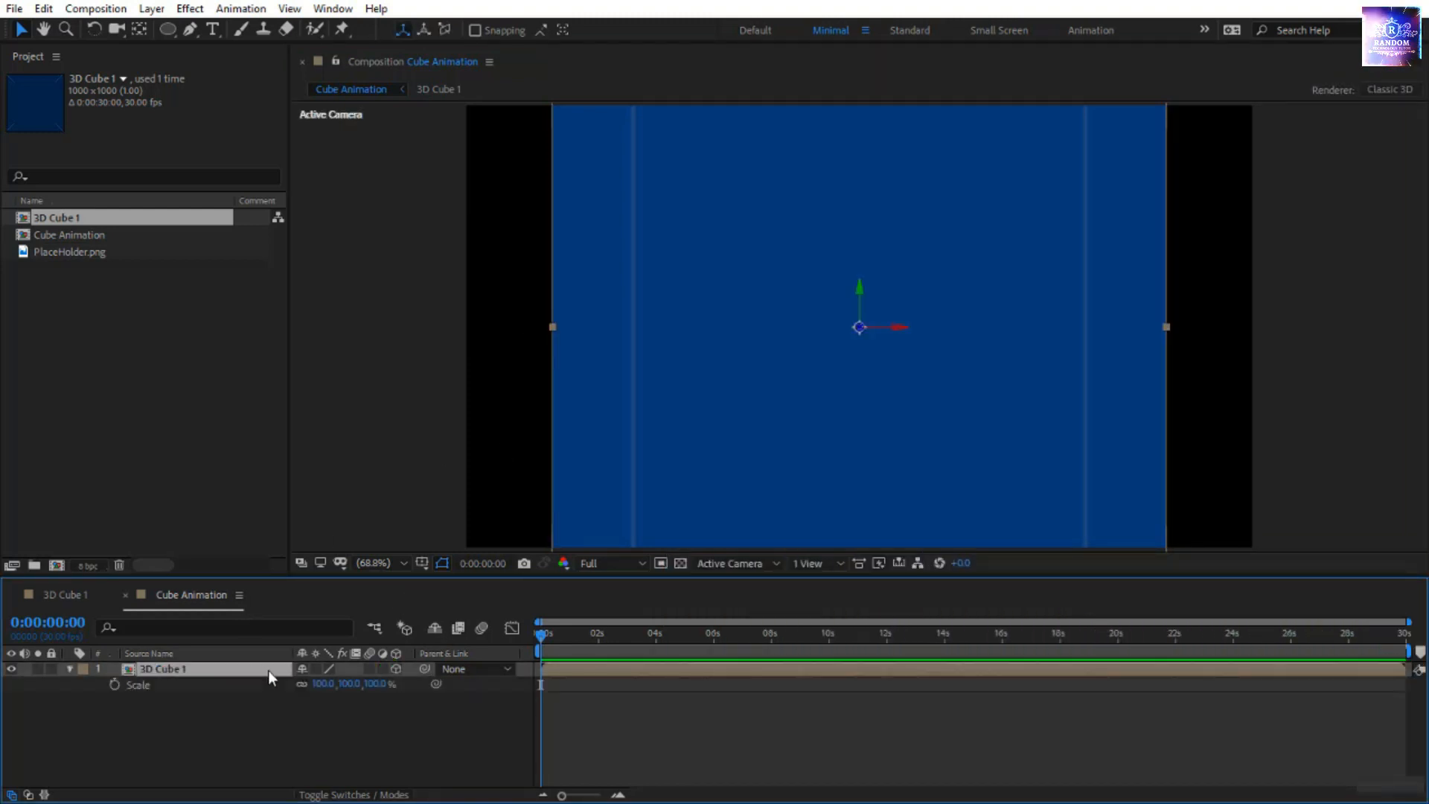
click(376, 683)
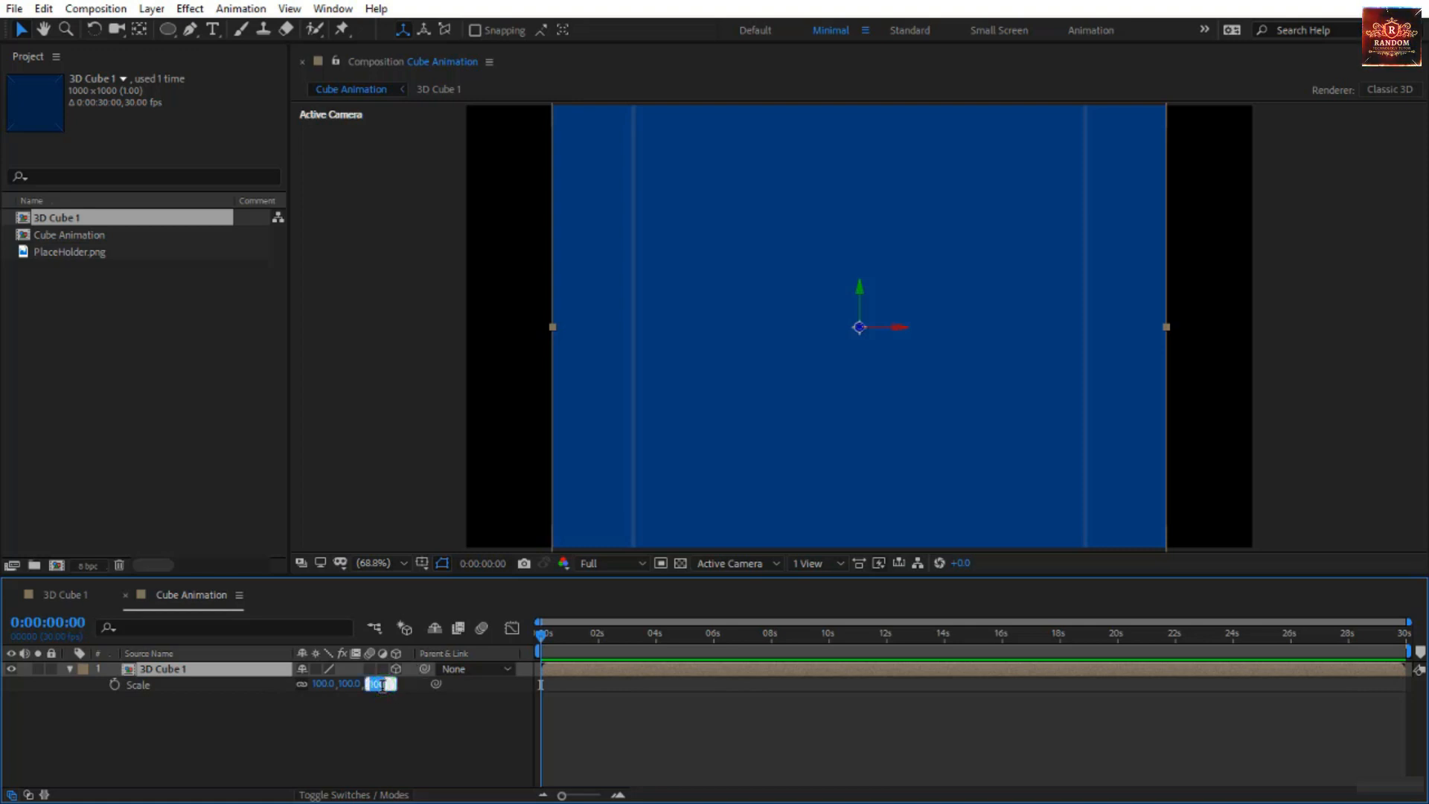
text(30)
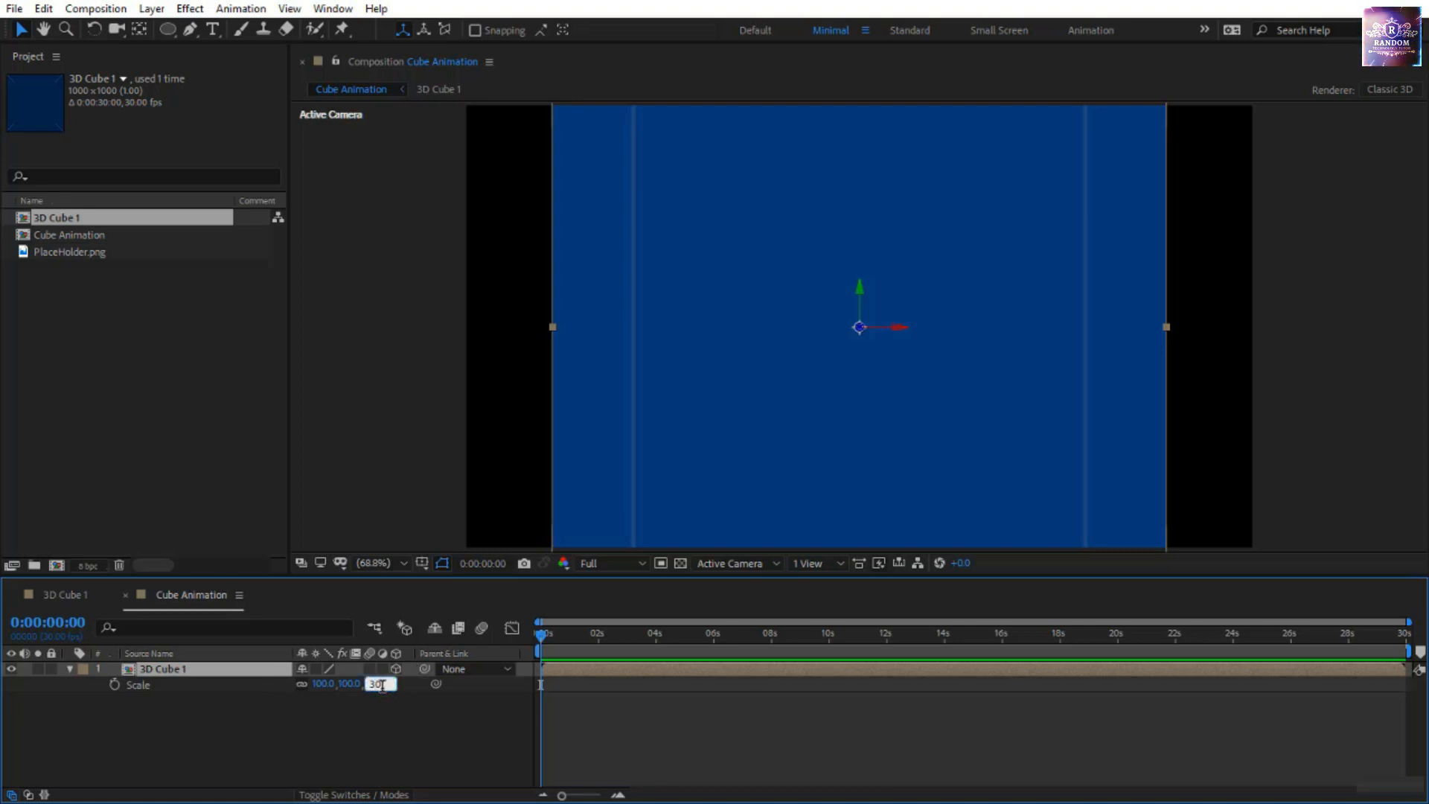
key(Return)
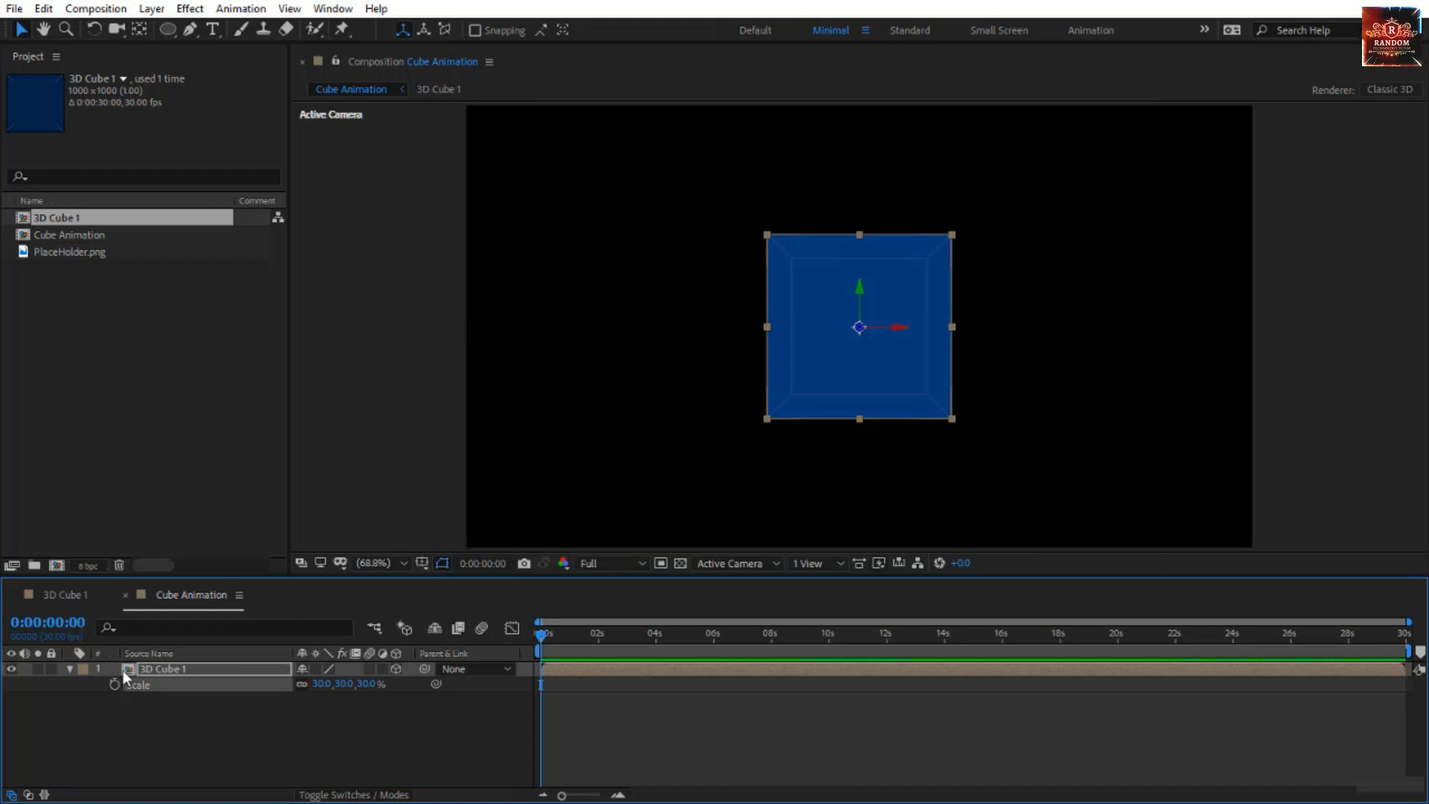
Reveal the 3D Cube 1 layer's rotation properties, try a Y rotation of 58°, and undo that rotation.
key(r)
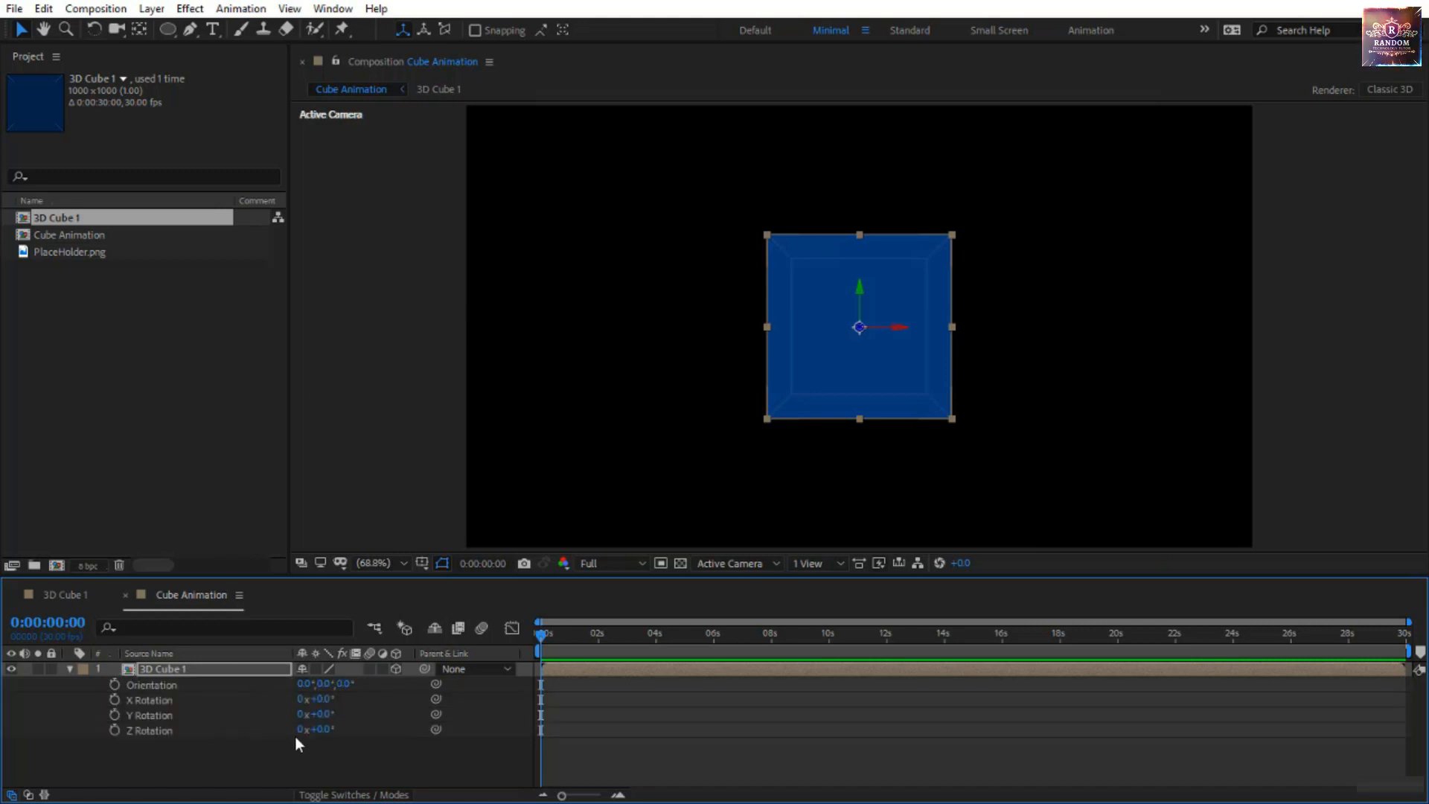
drag(325, 720, 409, 743)
key(ctrl+z)
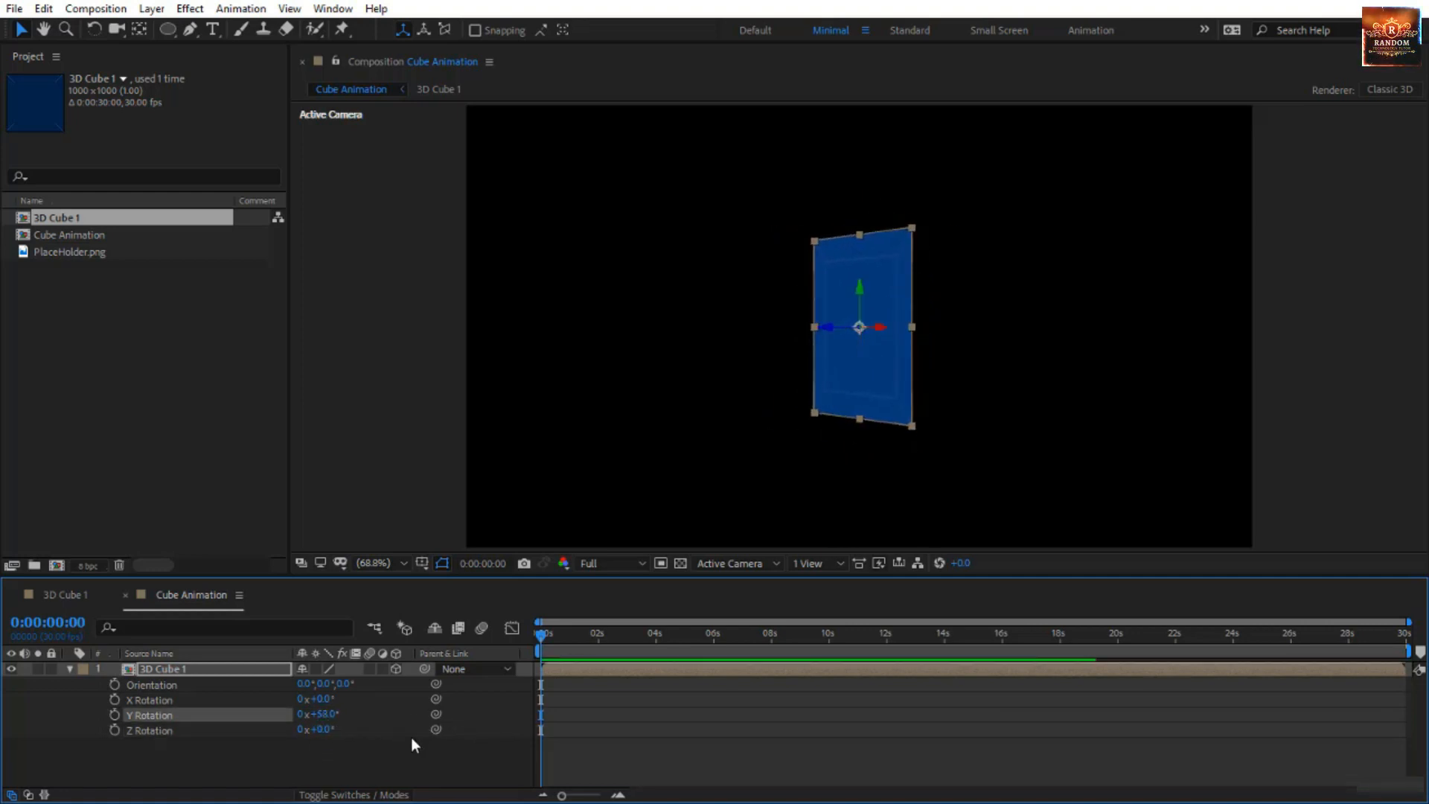
key(ctrl+z)
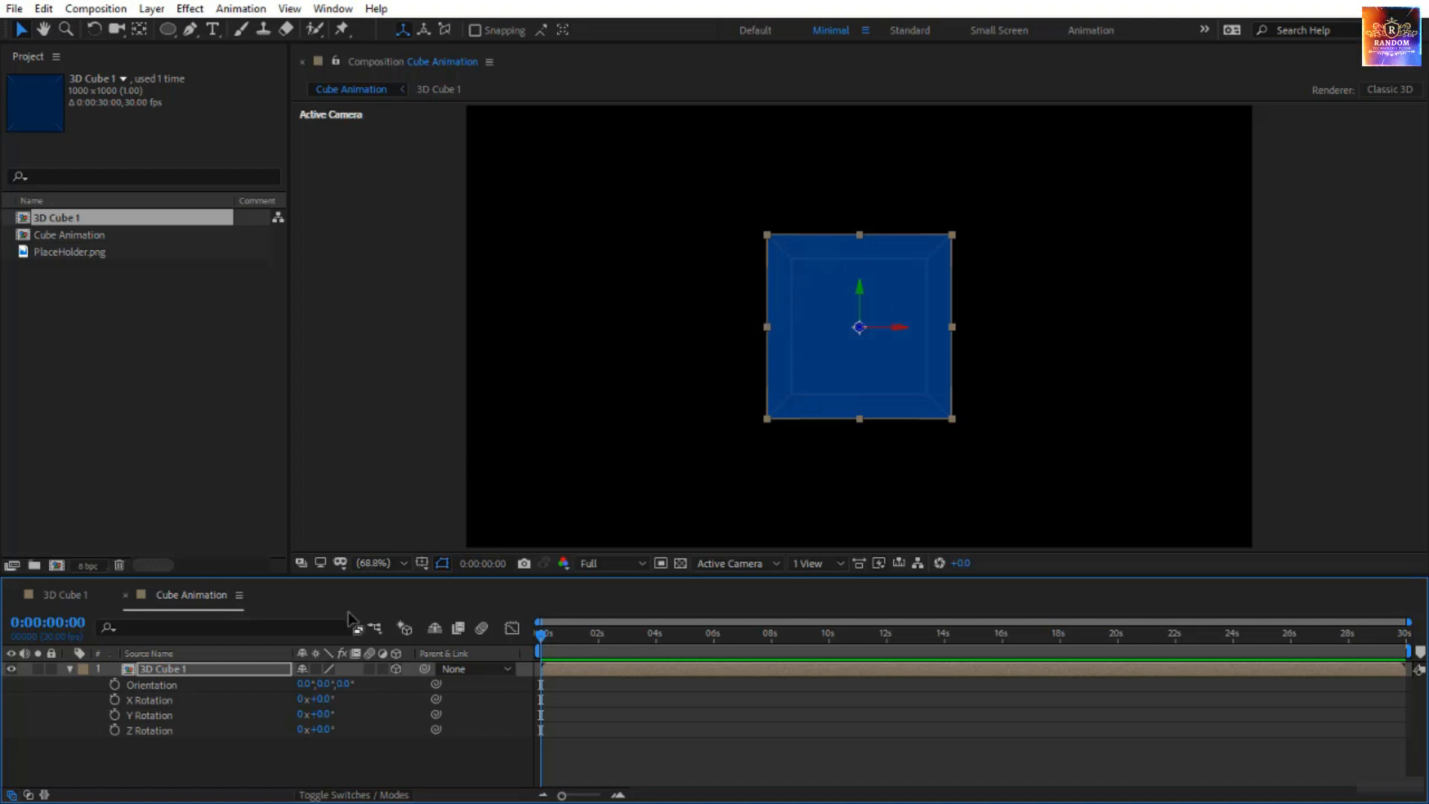
Enable Collapse Transformations on the 3D Cube 1 layer and set its Y rotation to 75°.
click(315, 670)
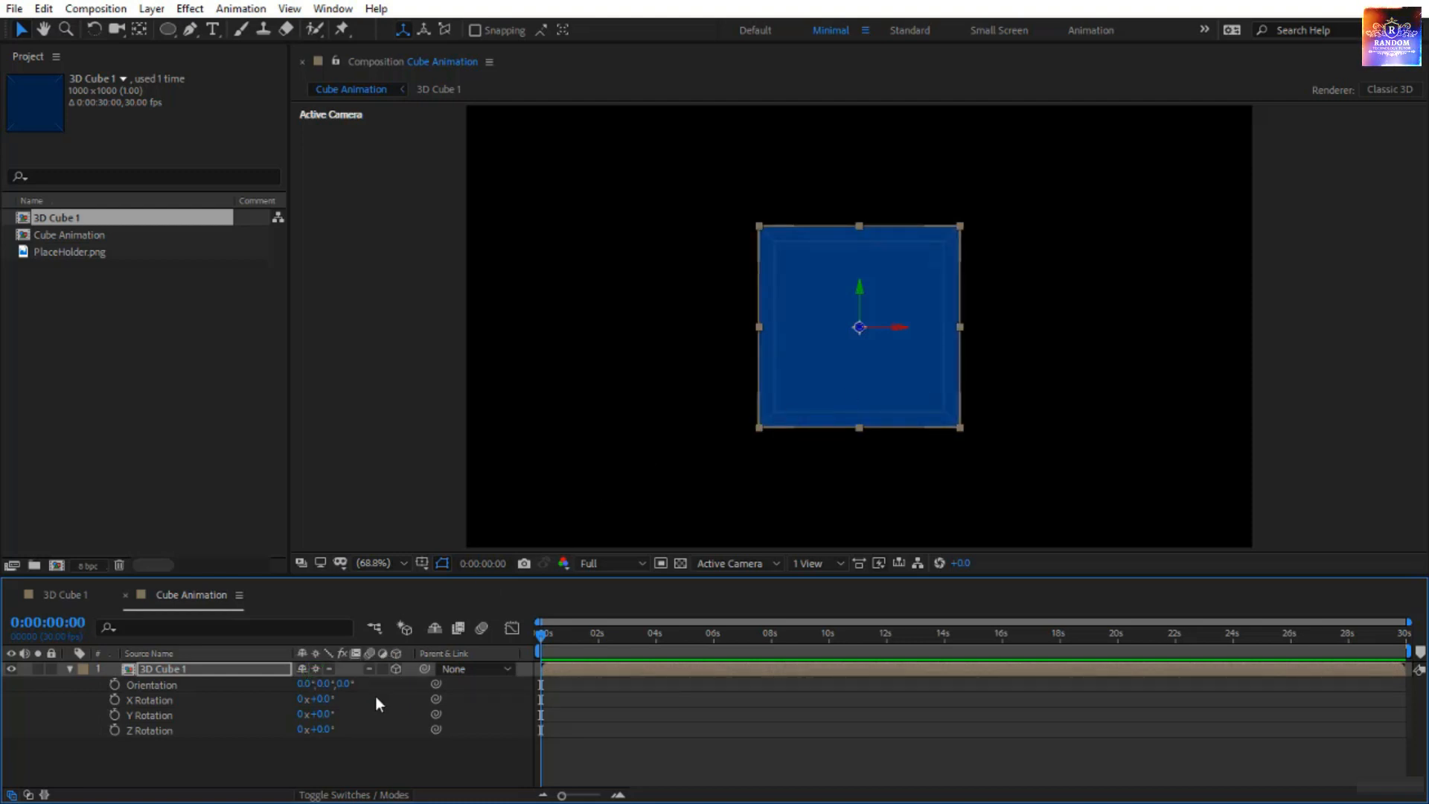
drag(321, 718, 855, 461)
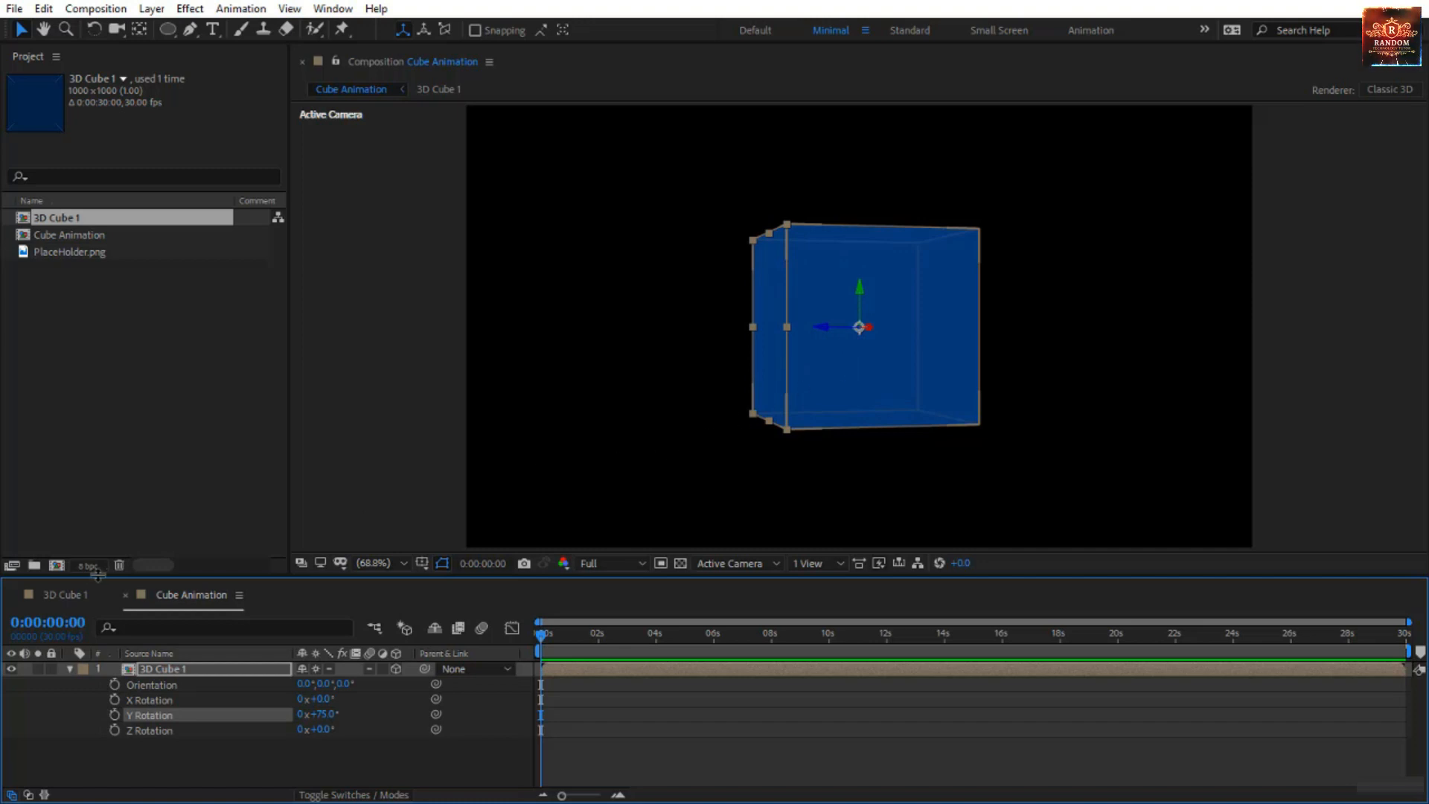
Select the left face in the 3D Cube 1 composition's custom view to inspect it, and return to the Cube Animation composition.
click(87, 594)
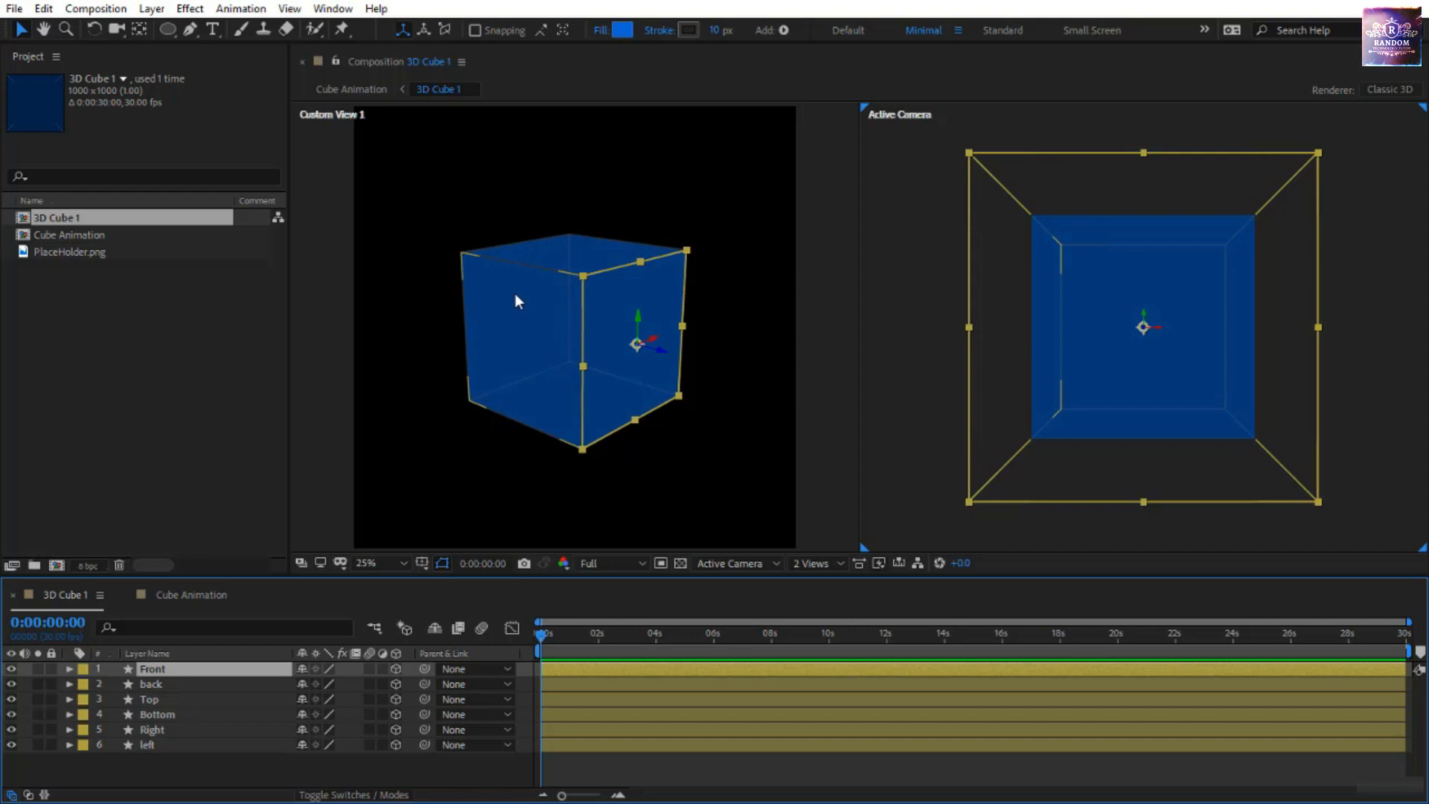
click(516, 342)
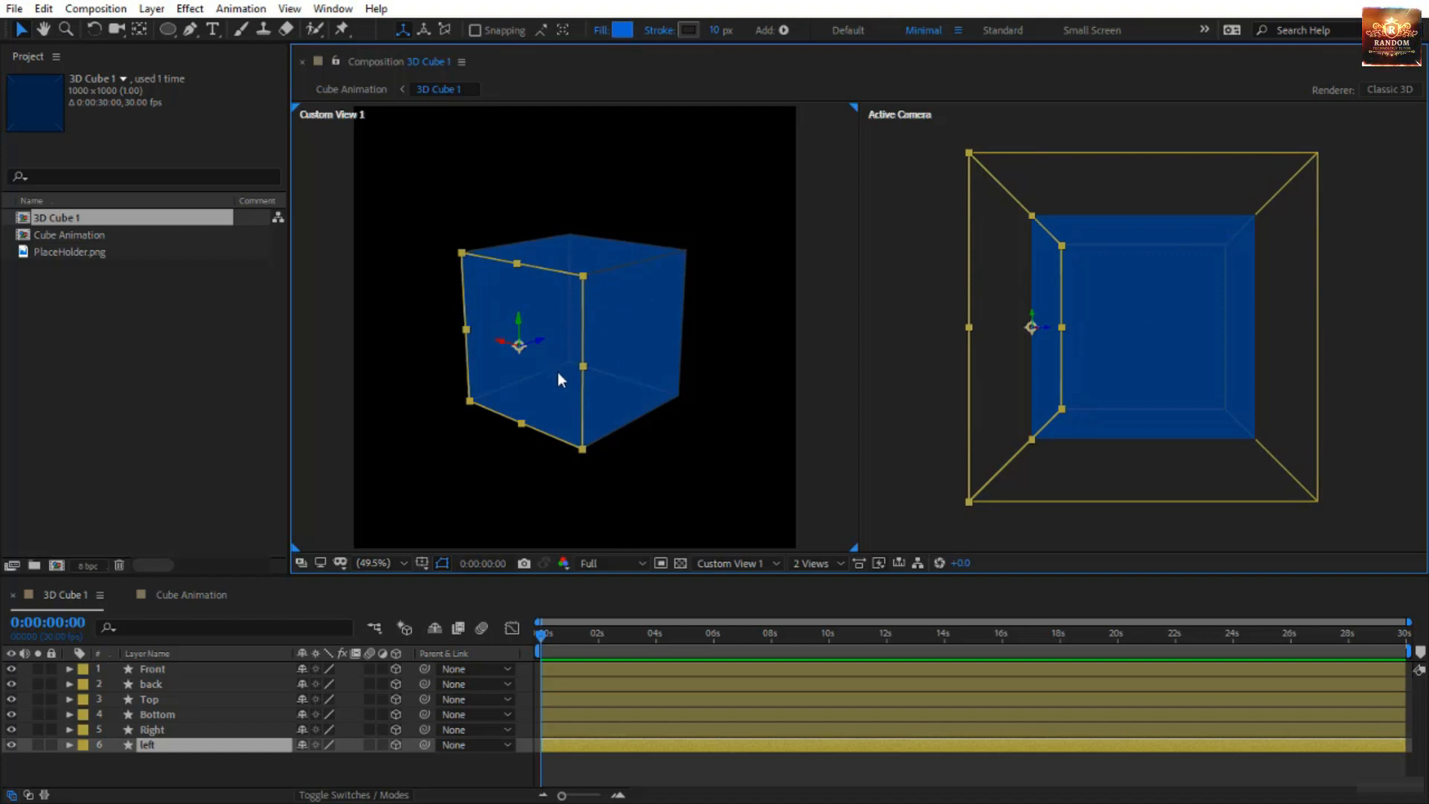
click(201, 595)
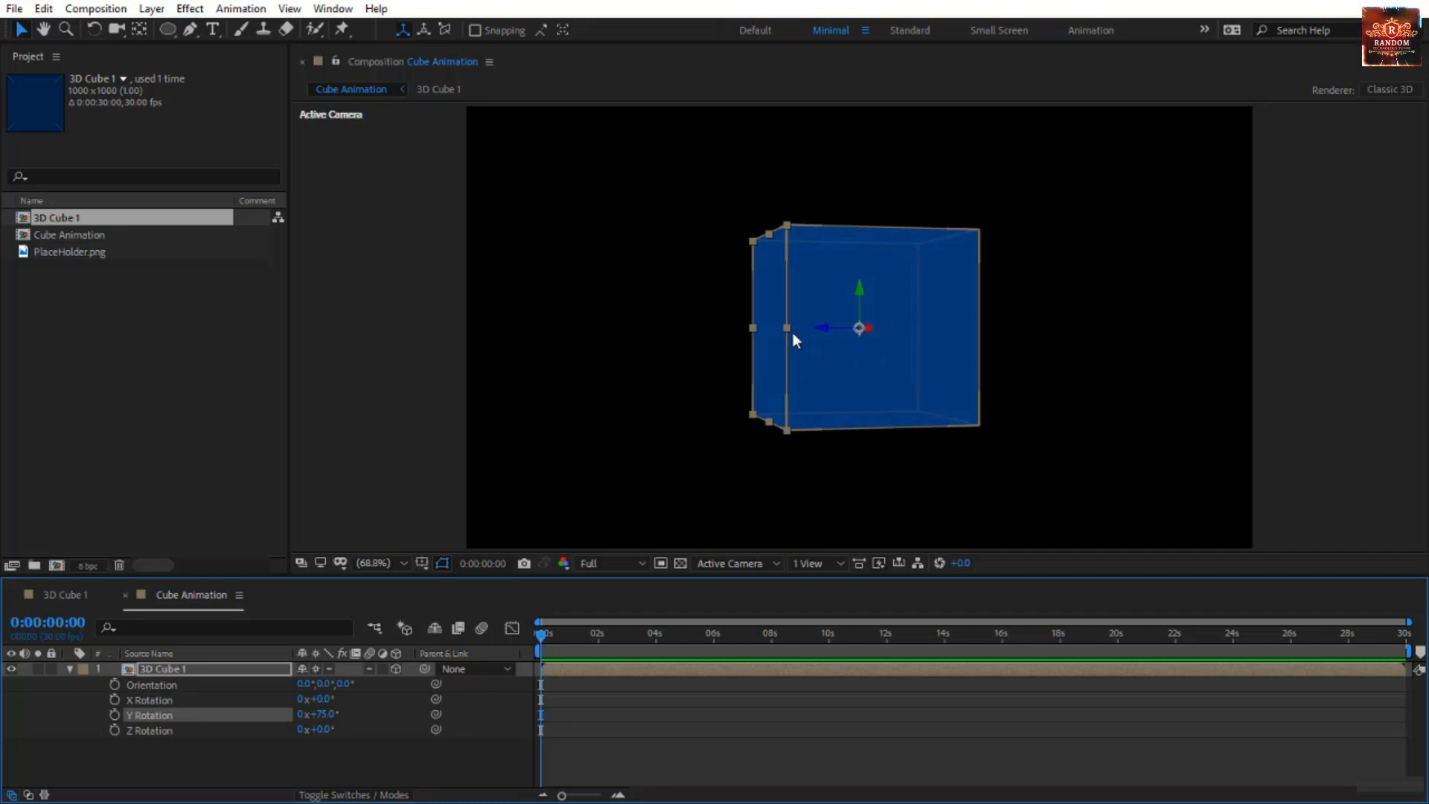
Create a white solid of 1280 × 720 px in the Cube Animation composition.
right_click(412, 757)
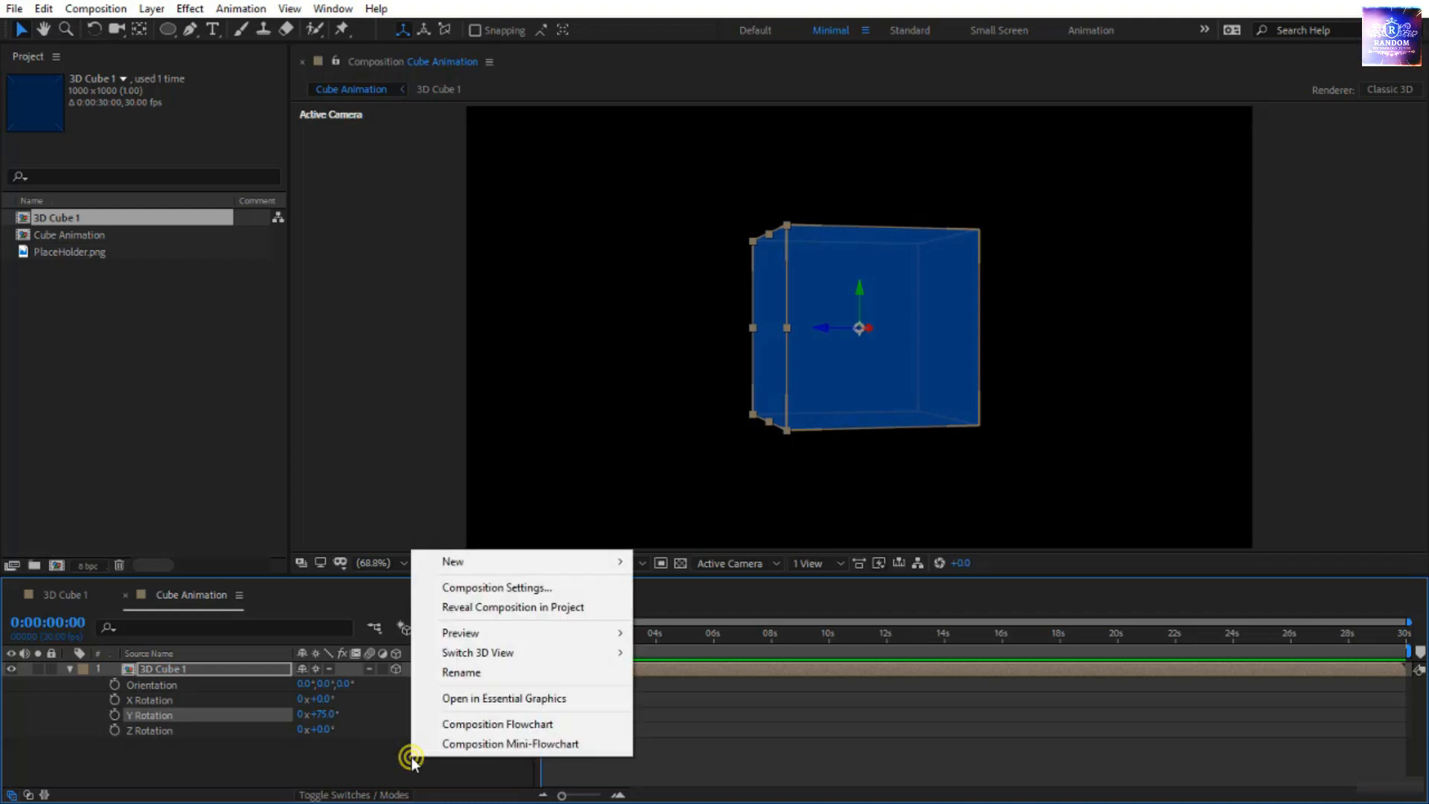
click(504, 561)
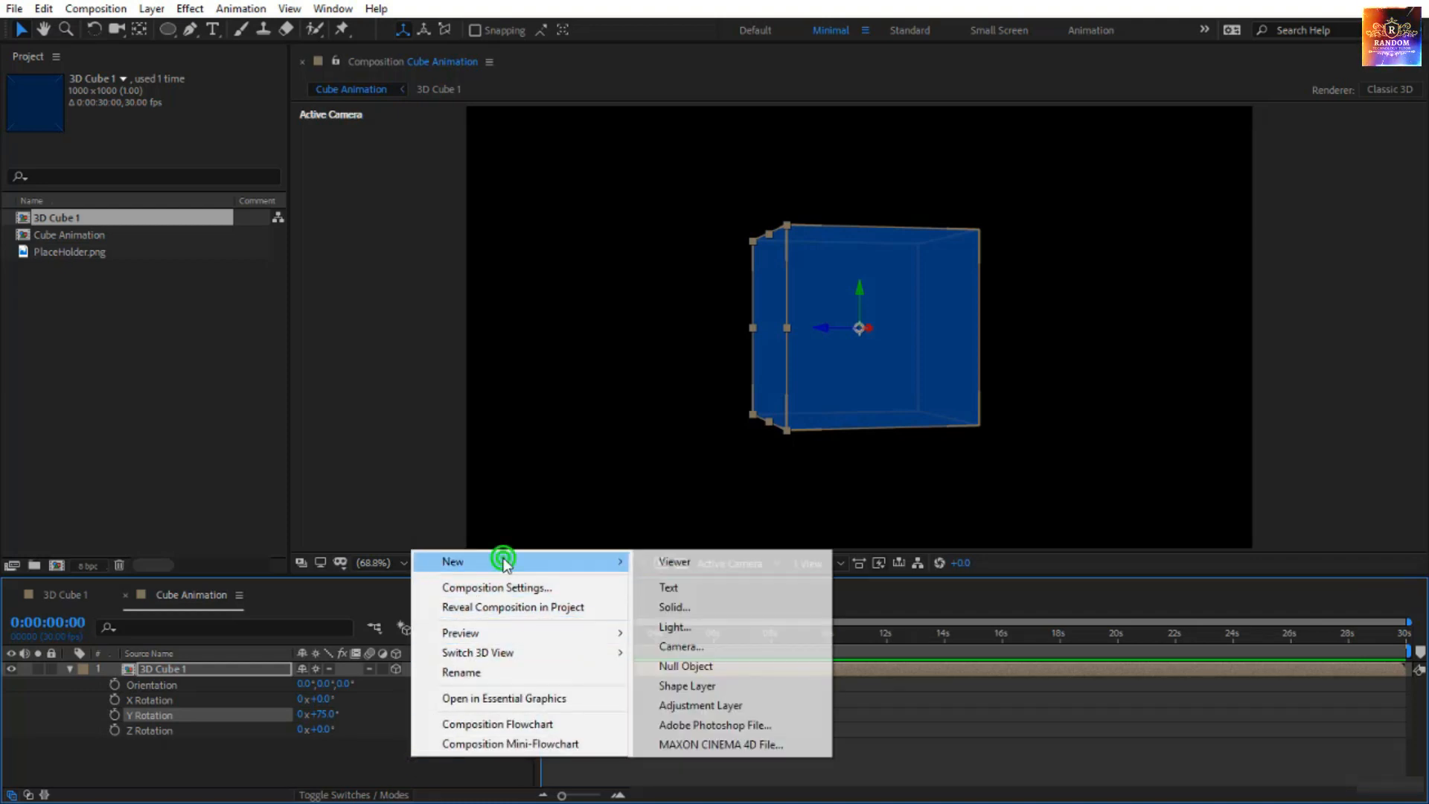
click(693, 612)
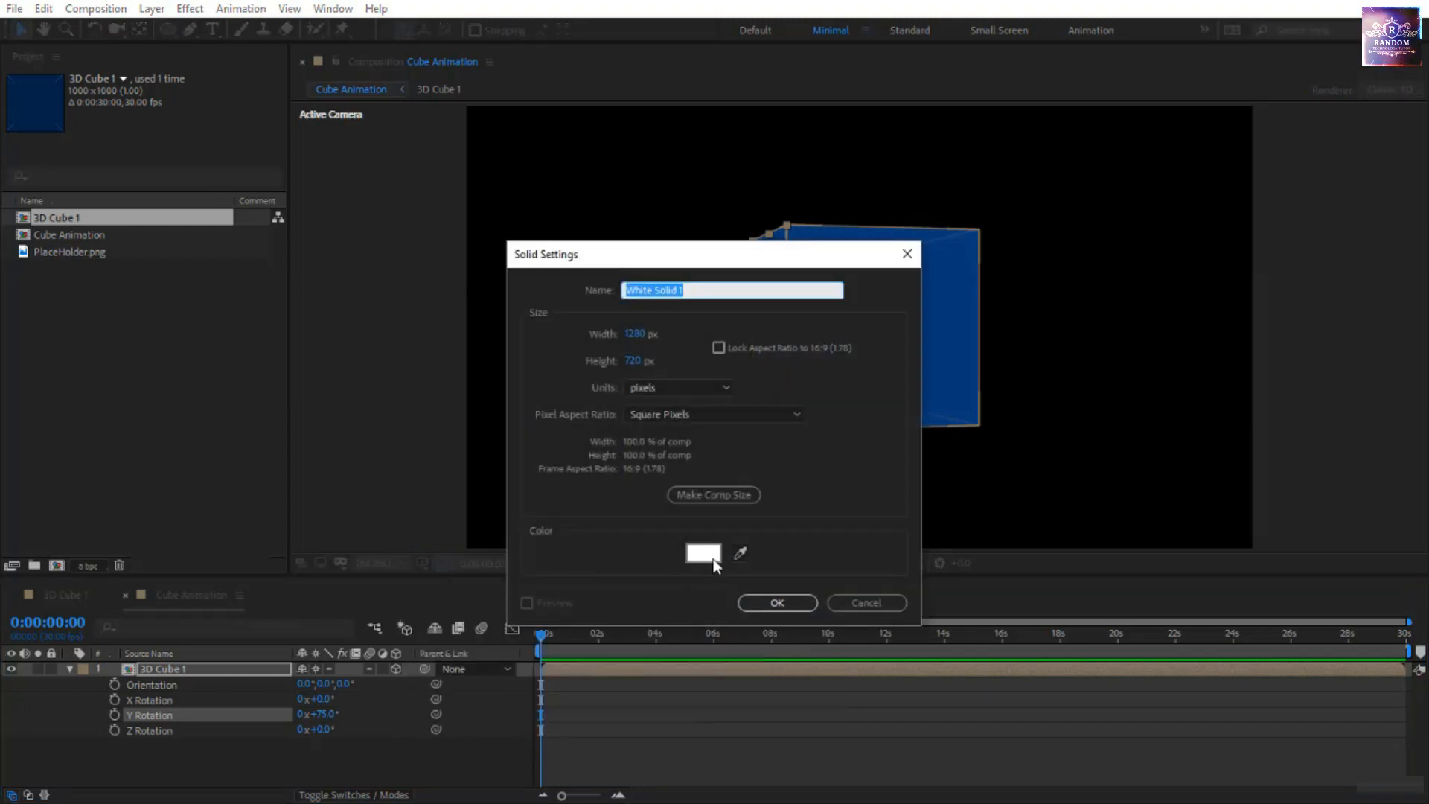
click(752, 598)
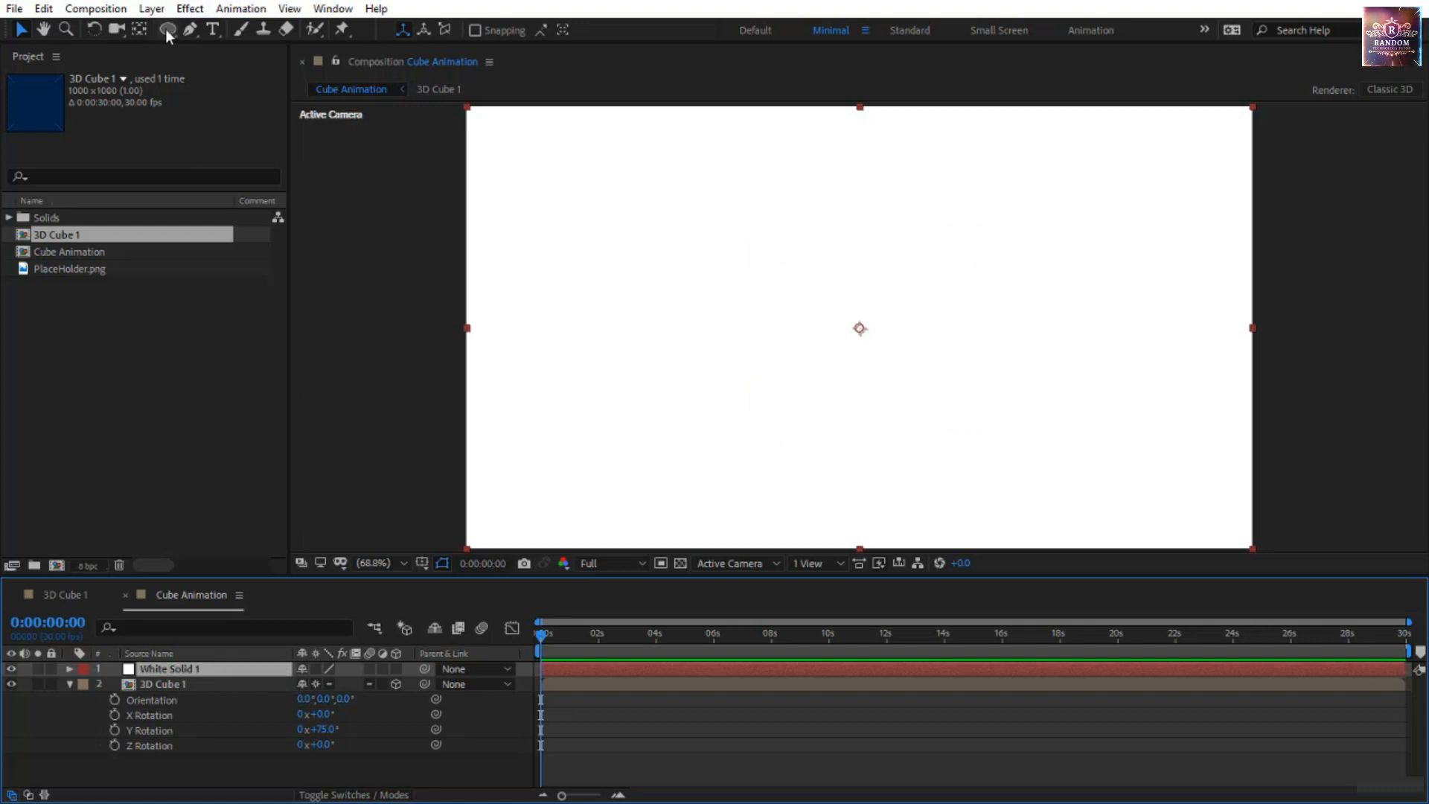
Add an elliptical mask fitted to the full white solid and set its Mask Feather to 316 pixels.
drag(167, 33, 228, 71)
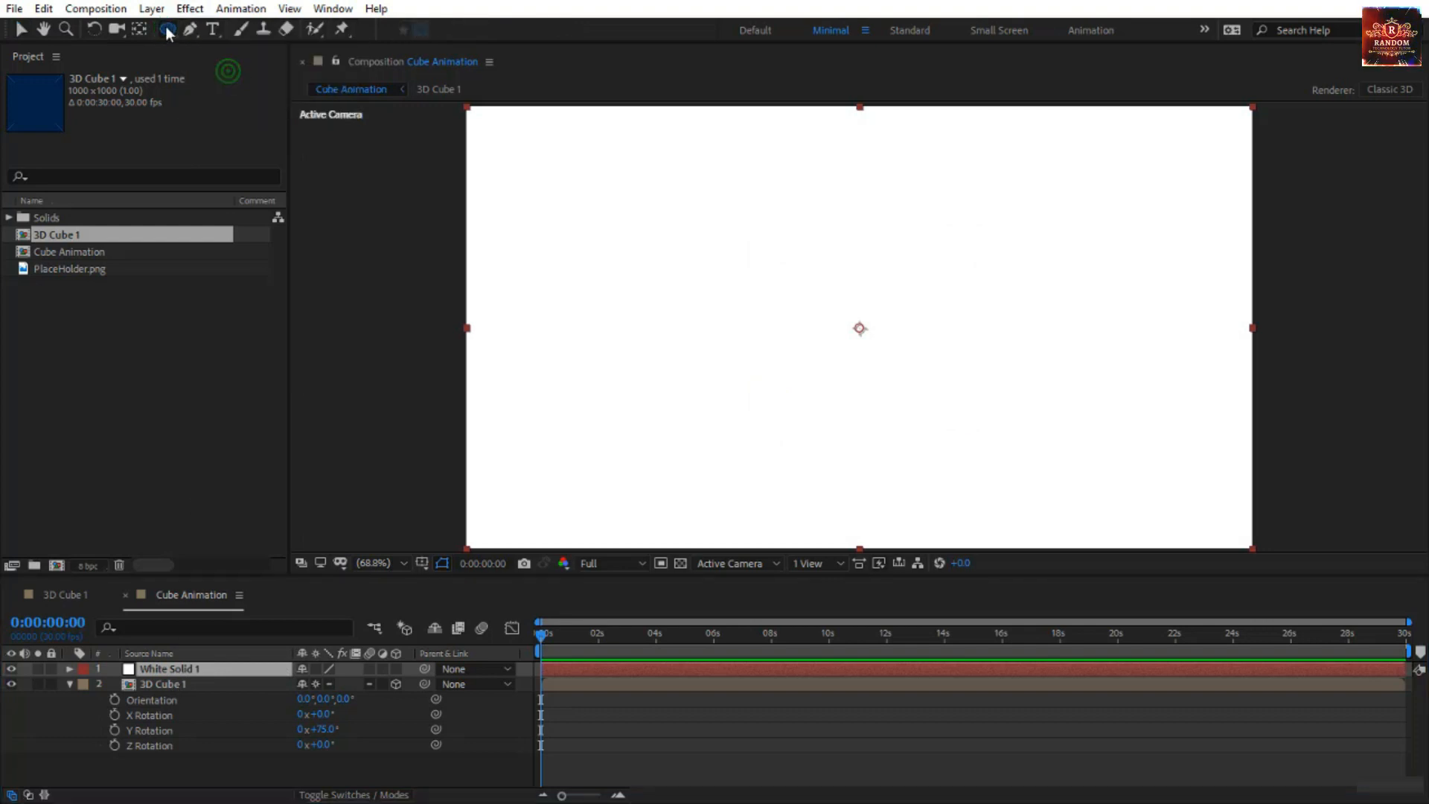
double_click(167, 30)
key(v)
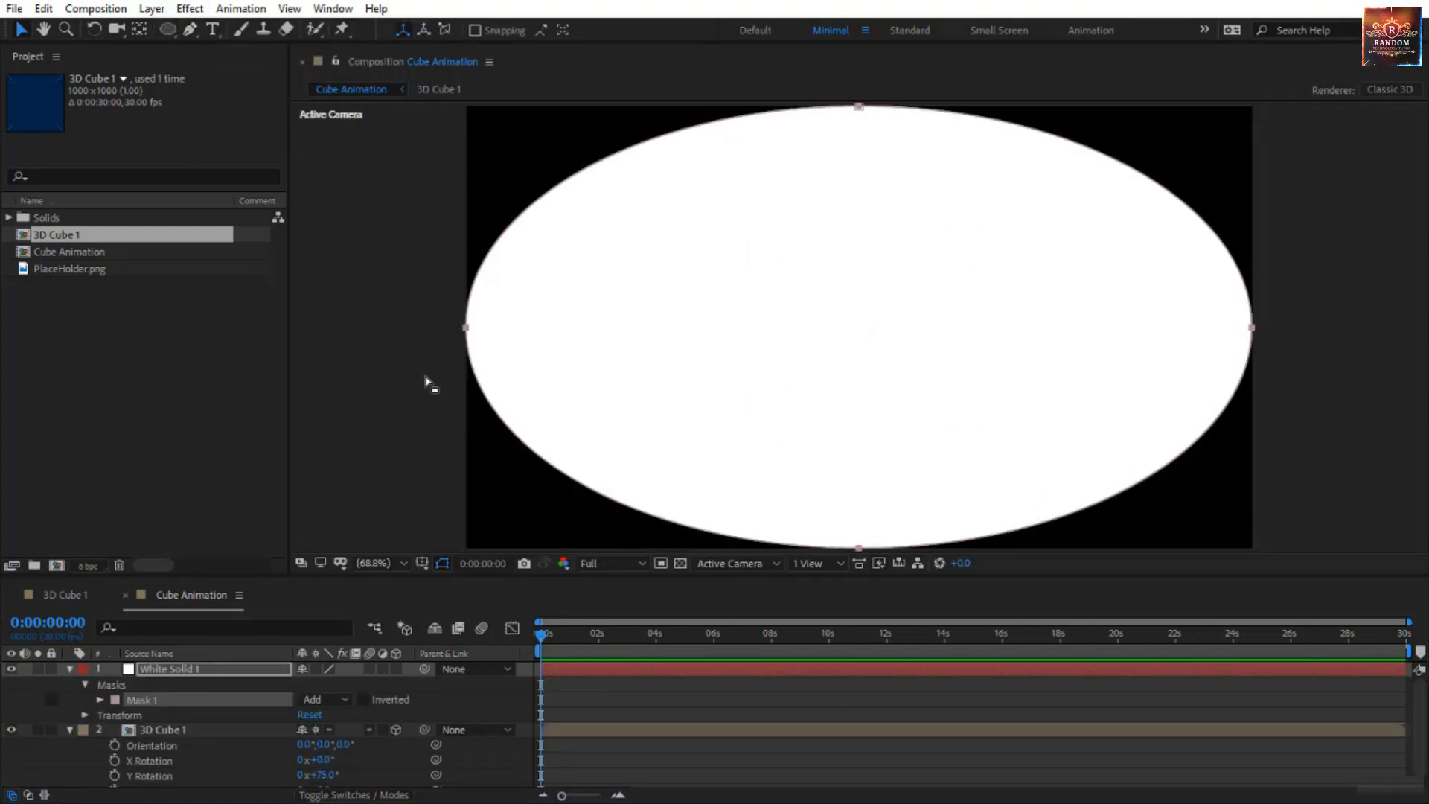
click(101, 700)
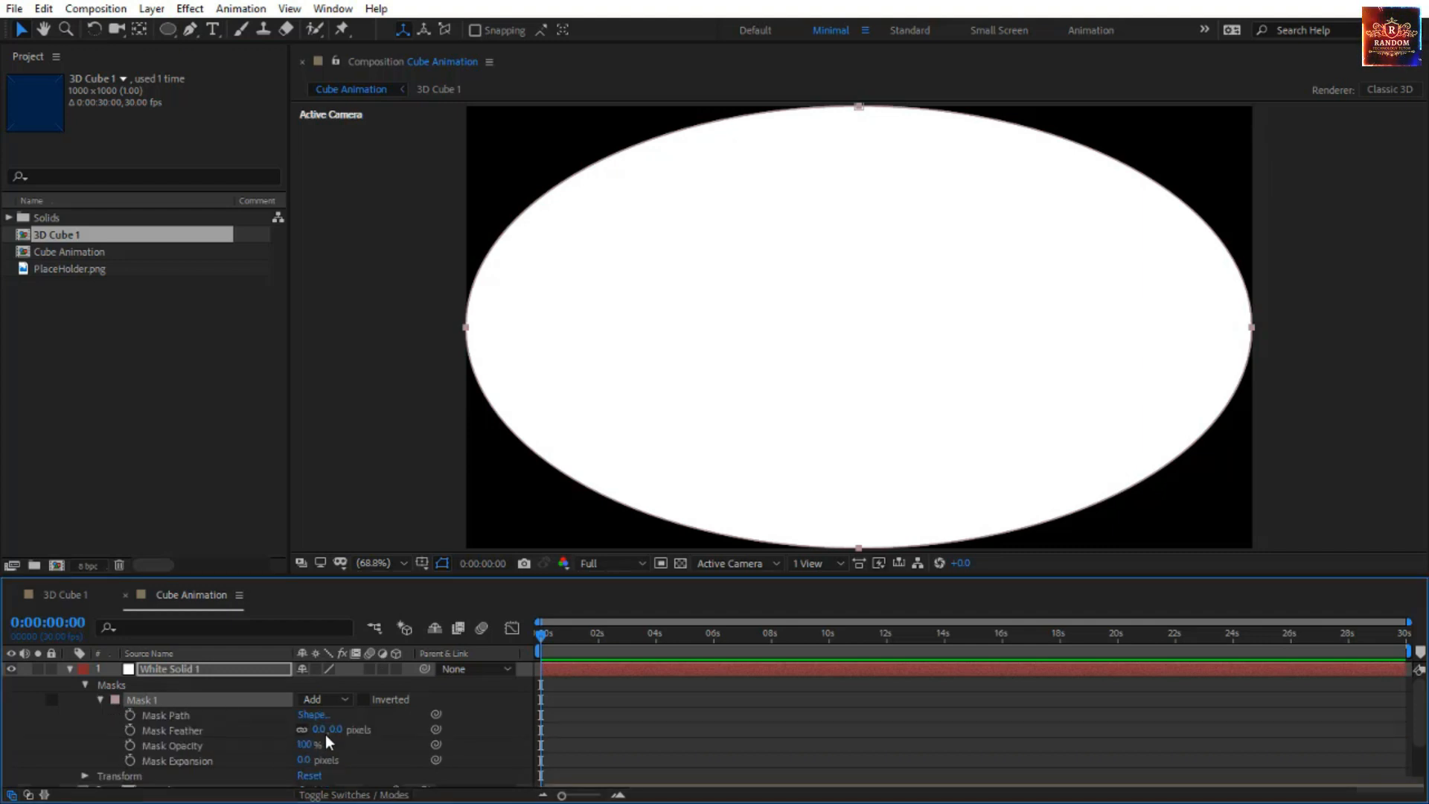
drag(335, 729, 634, 742)
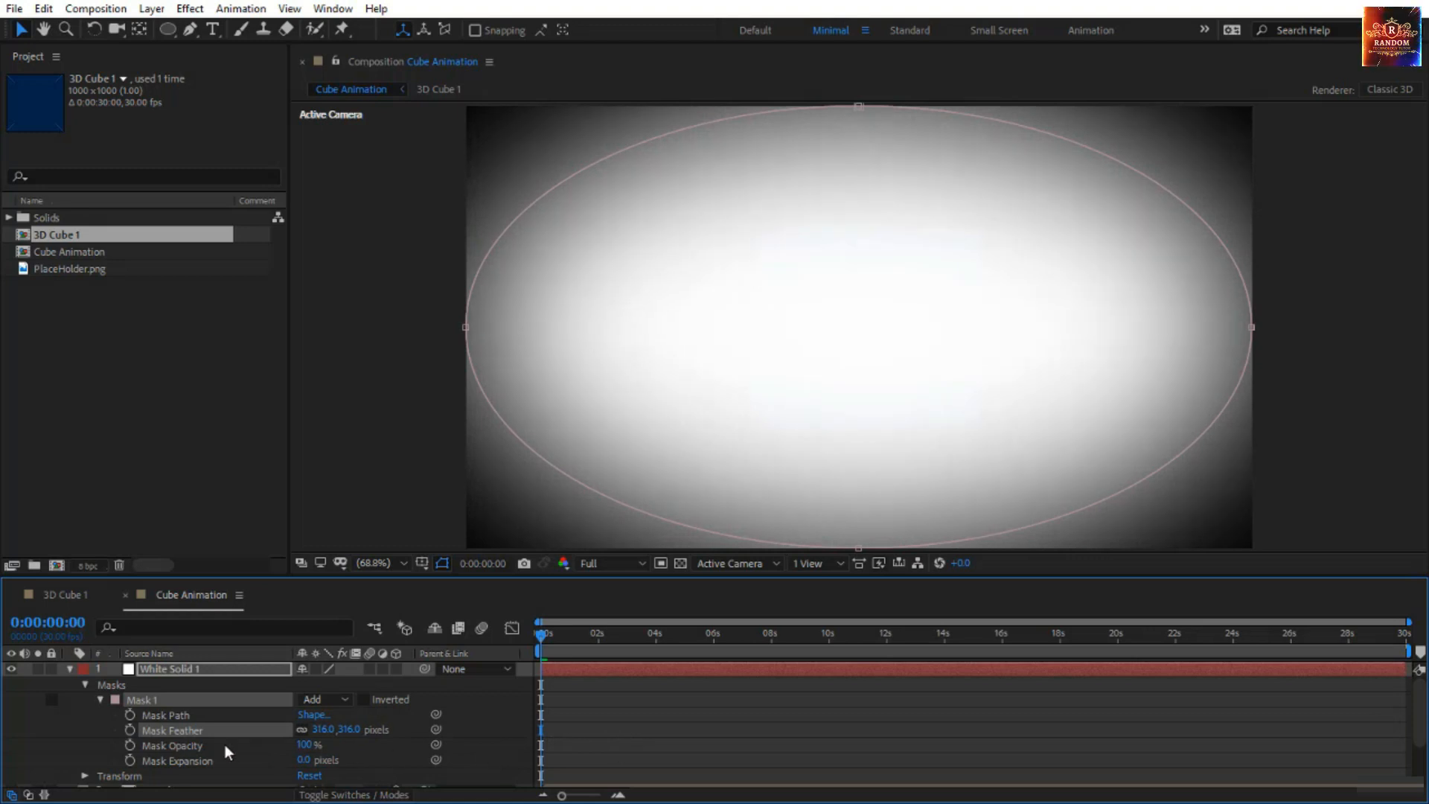
Collapse the masked white solid's properties and move it below the 3D Cube 1 layer.
click(69, 668)
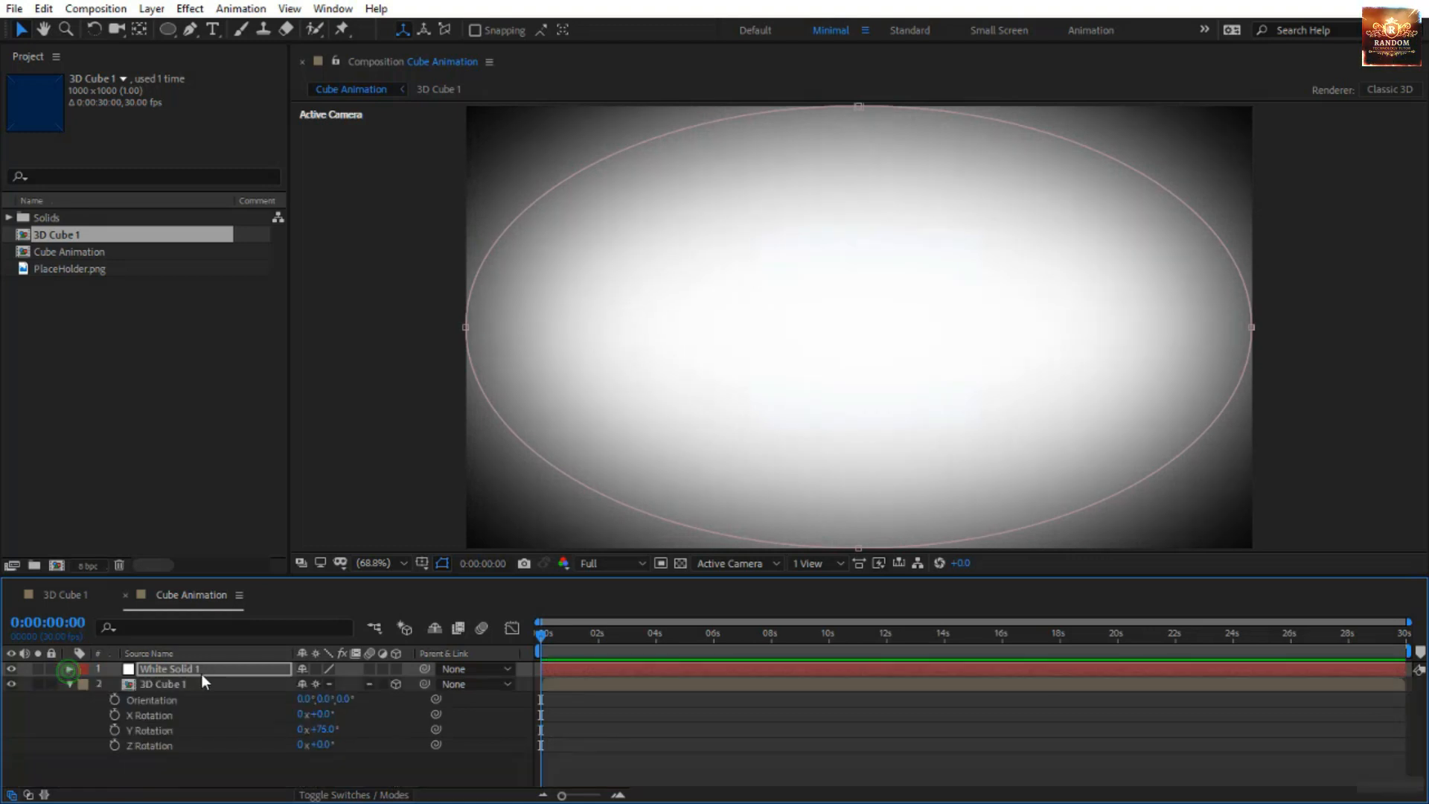
drag(201, 671, 208, 775)
click(211, 757)
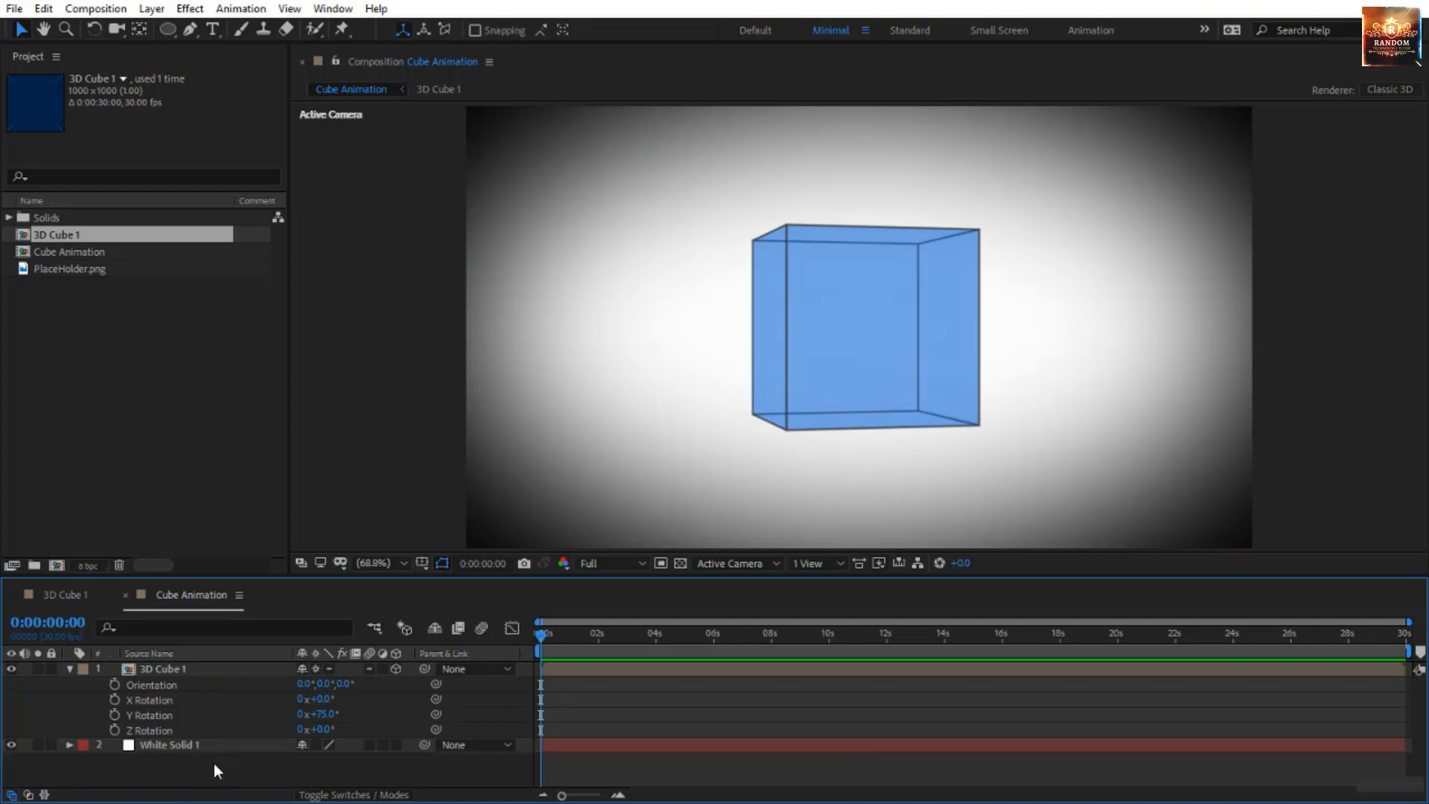
Create a second white solid of 1280 × 720 px and place it beneath White Solid 1 in the layer stack.
right_click(213, 762)
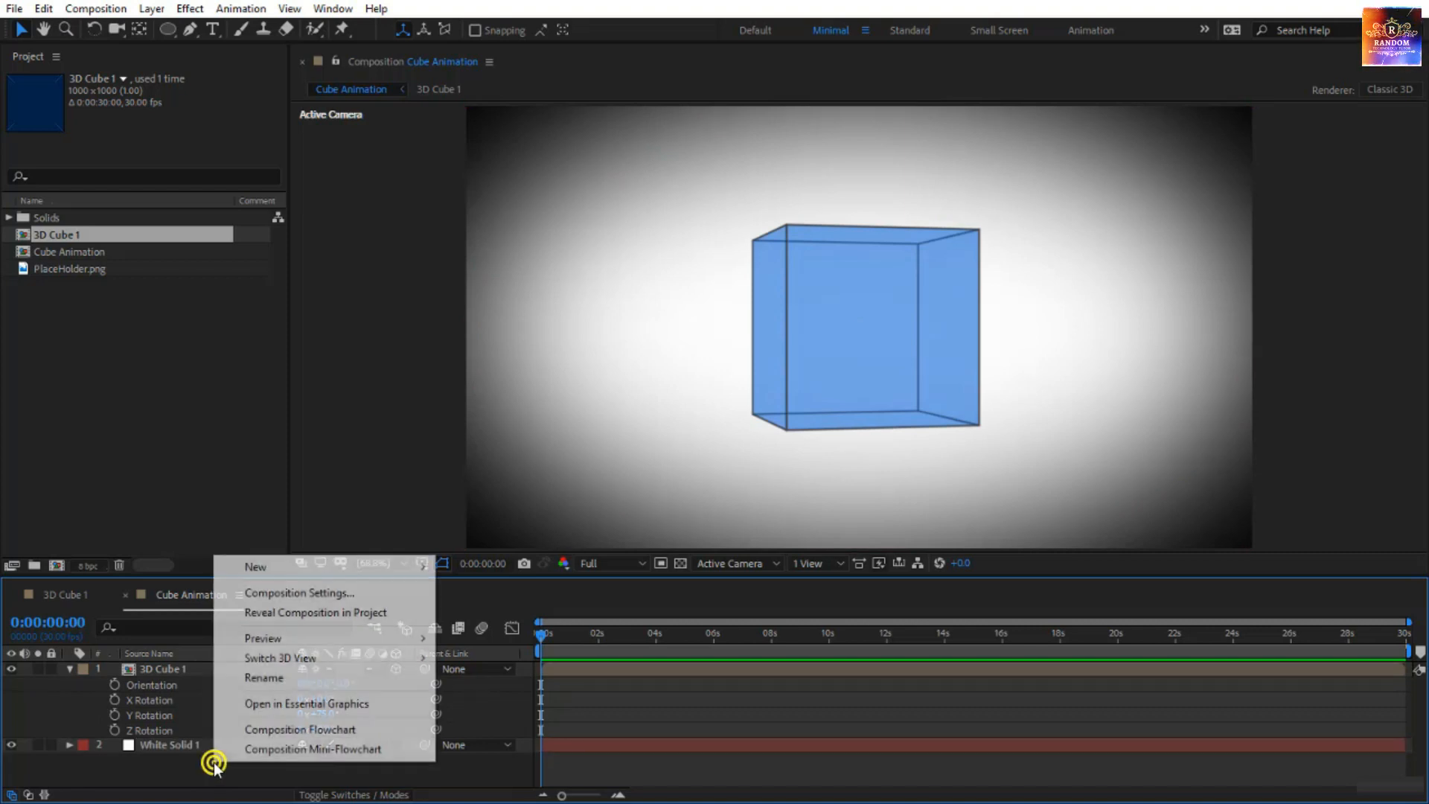
mouse_move(357, 564)
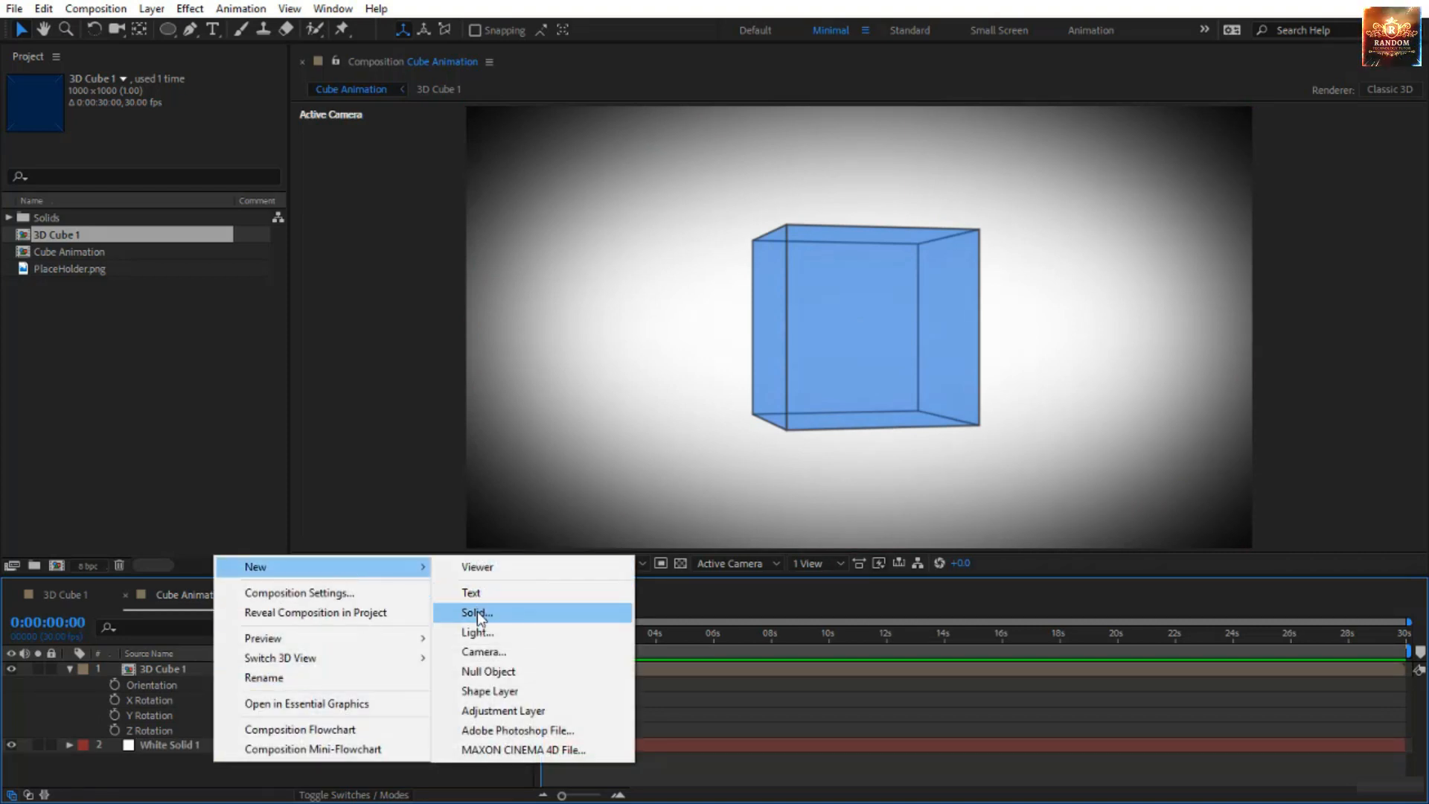
click(469, 612)
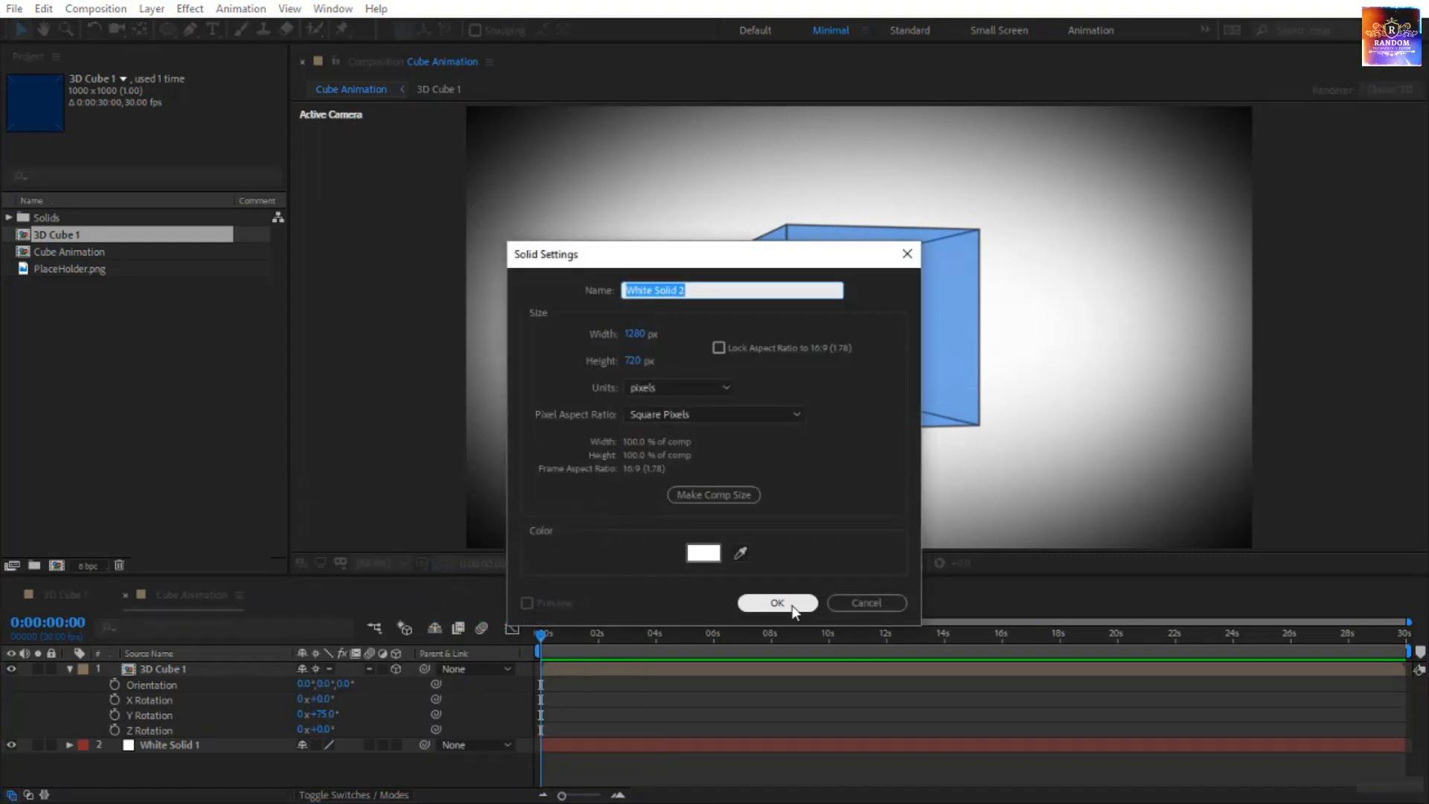
click(777, 602)
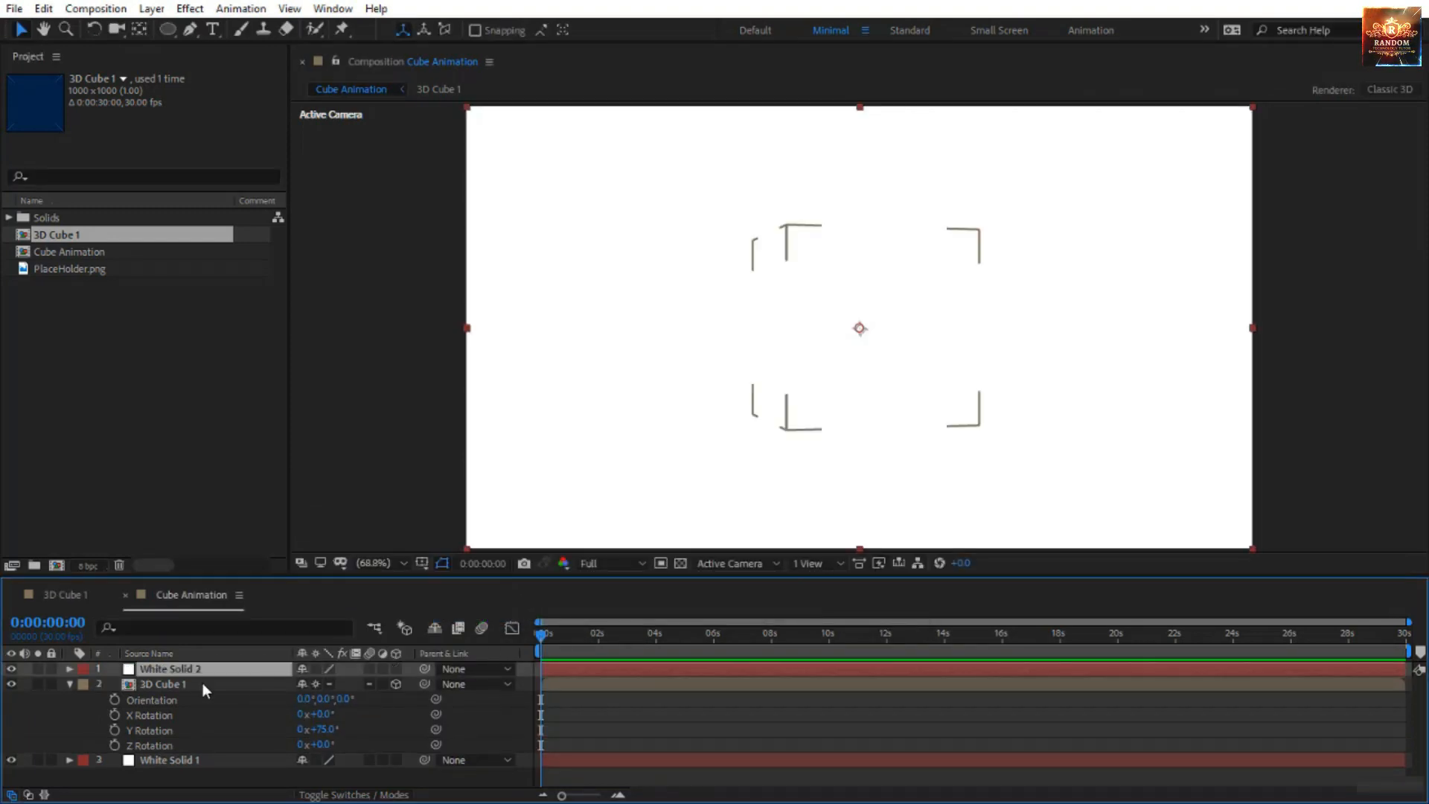
drag(213, 666, 216, 762)
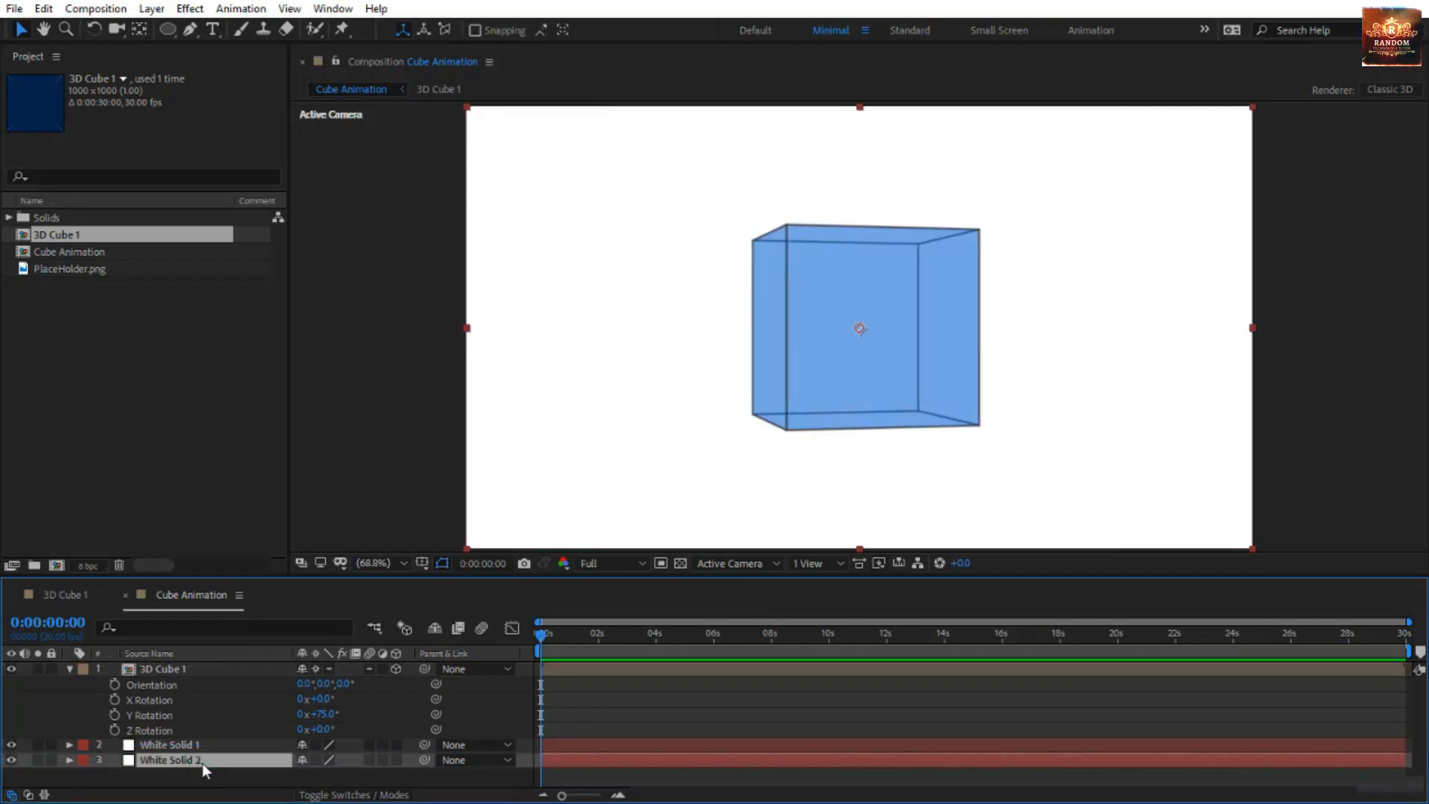
Set the White Solid 2 layer's opacity to 35% and lock both white solid layers.
key(t)
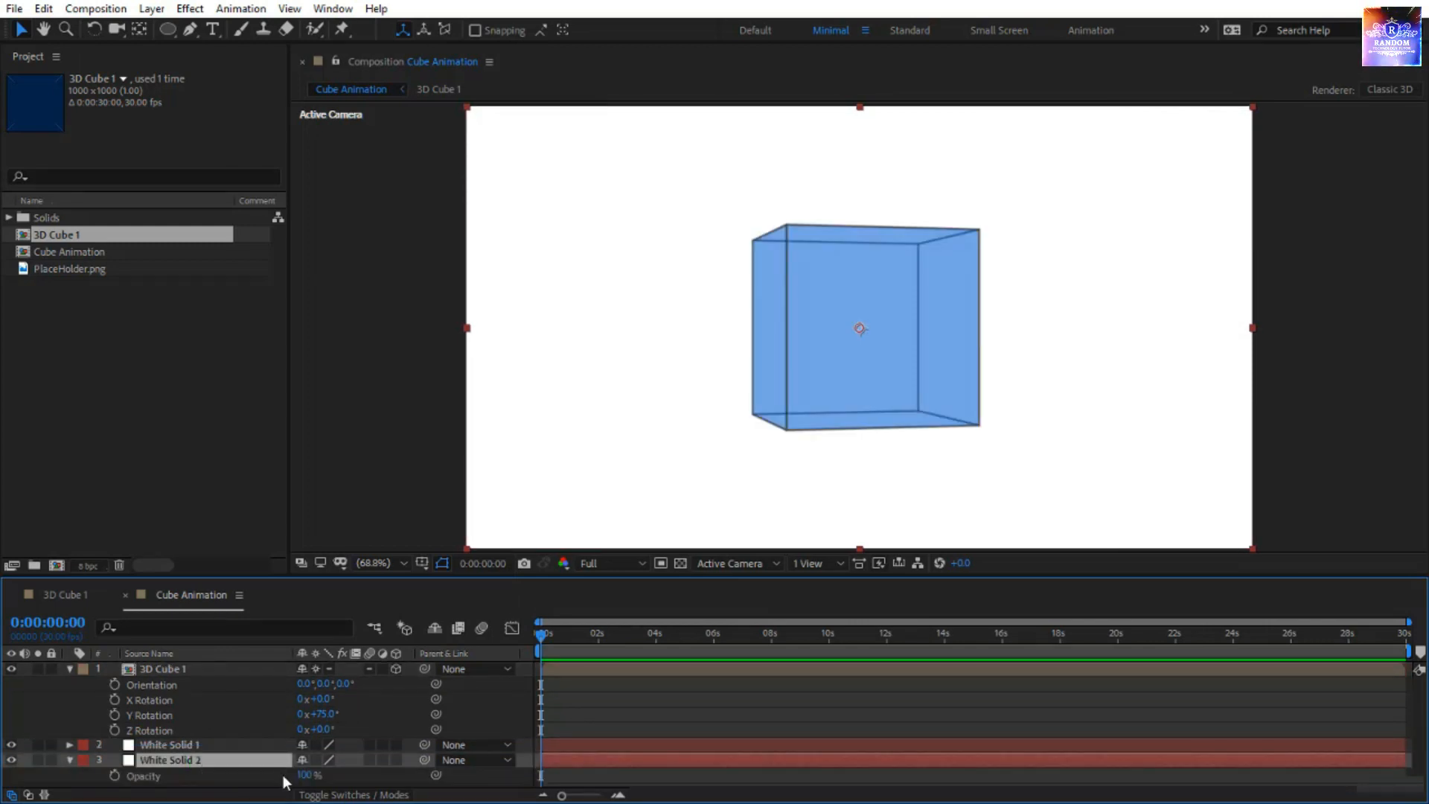
drag(310, 774, 246, 771)
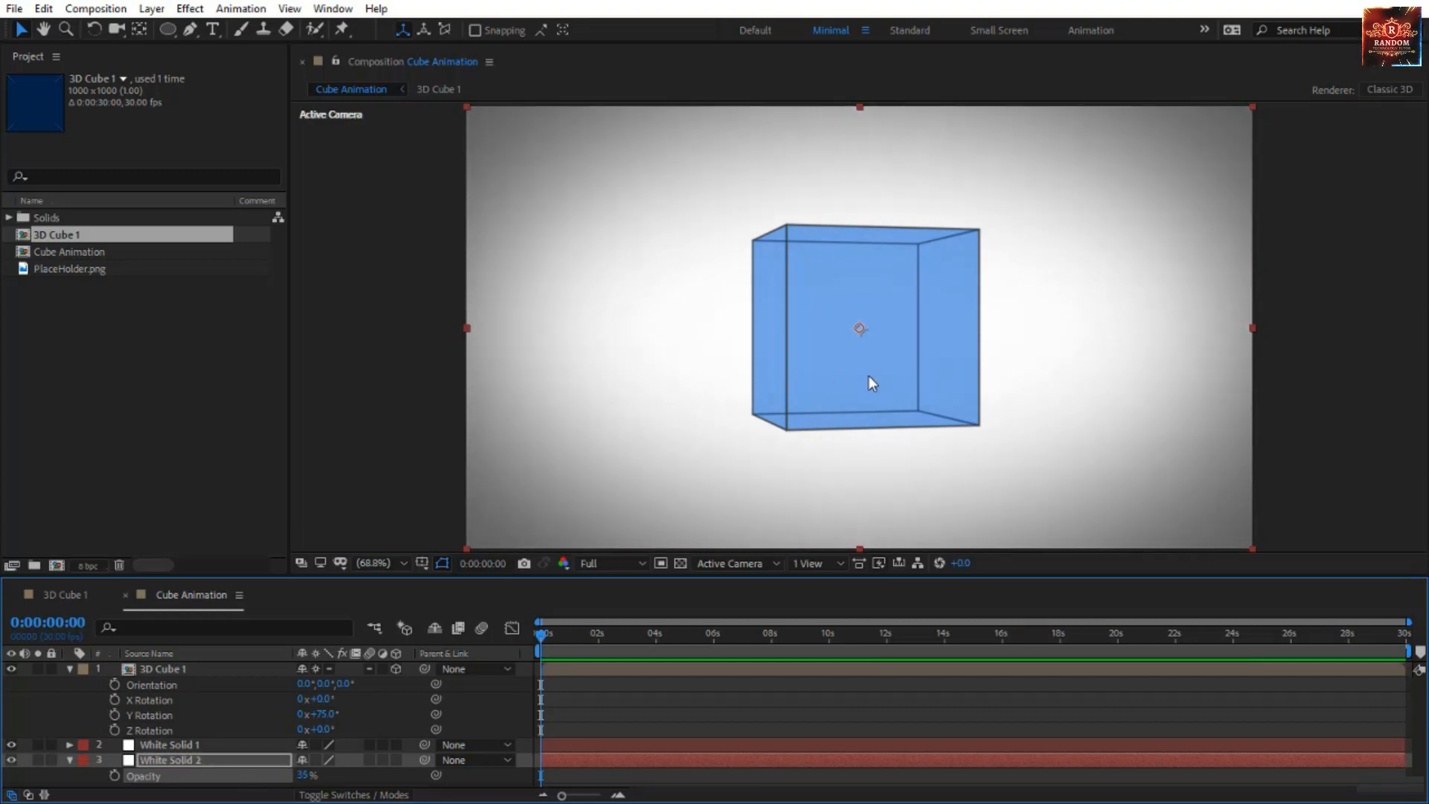
click(689, 694)
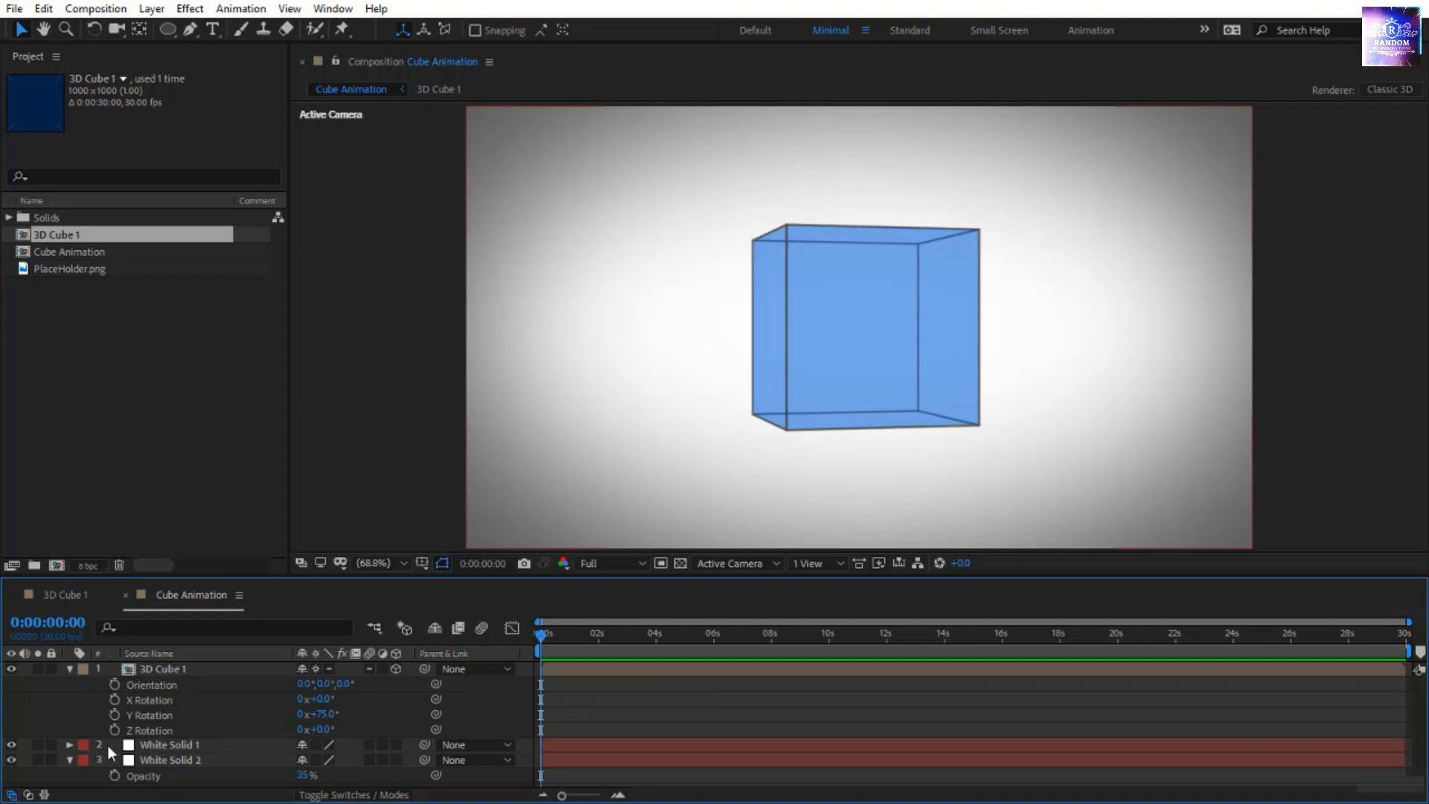
drag(52, 744, 50, 759)
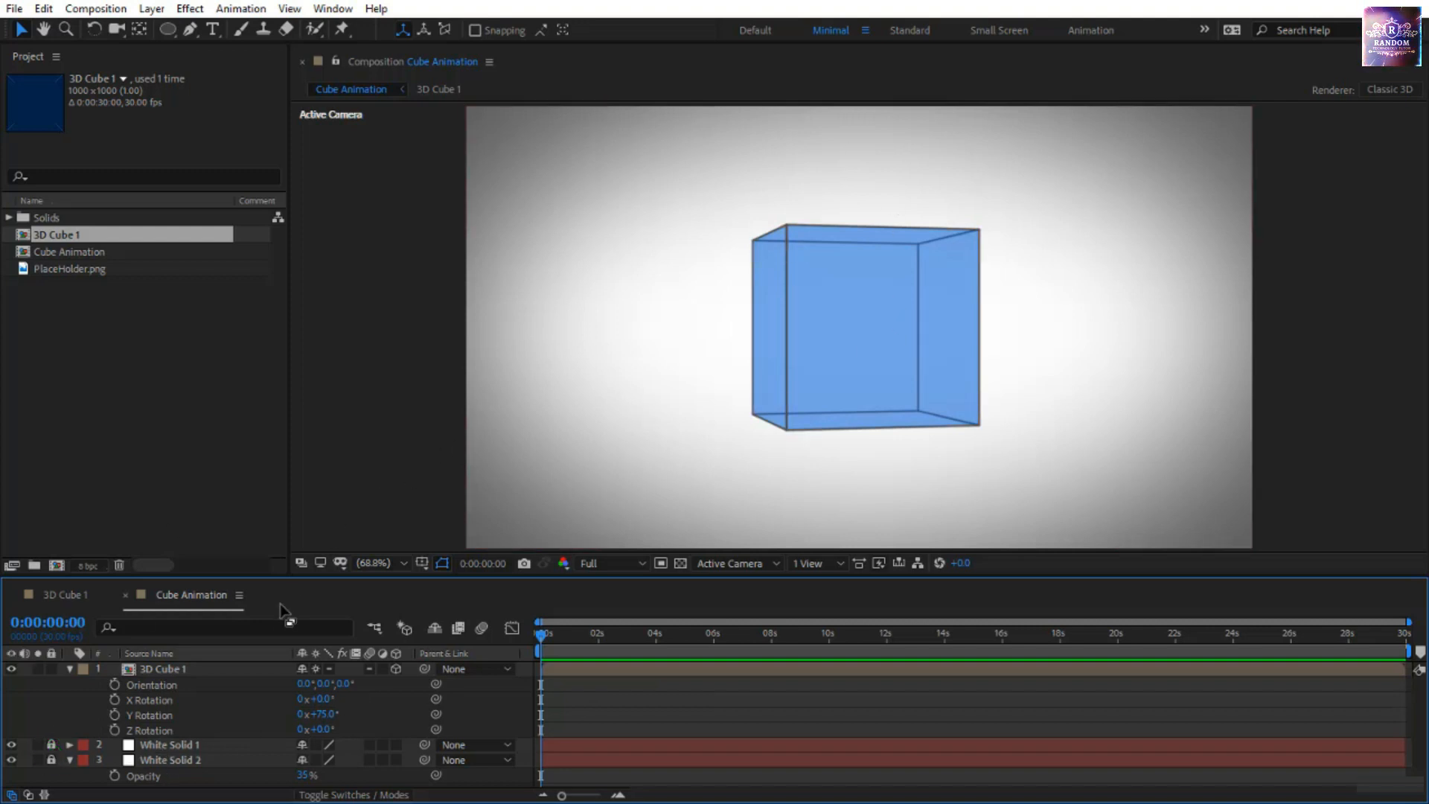
Reveal the 3D Cube 1 layer's scale and set it to 20% on all axes.
click(259, 669)
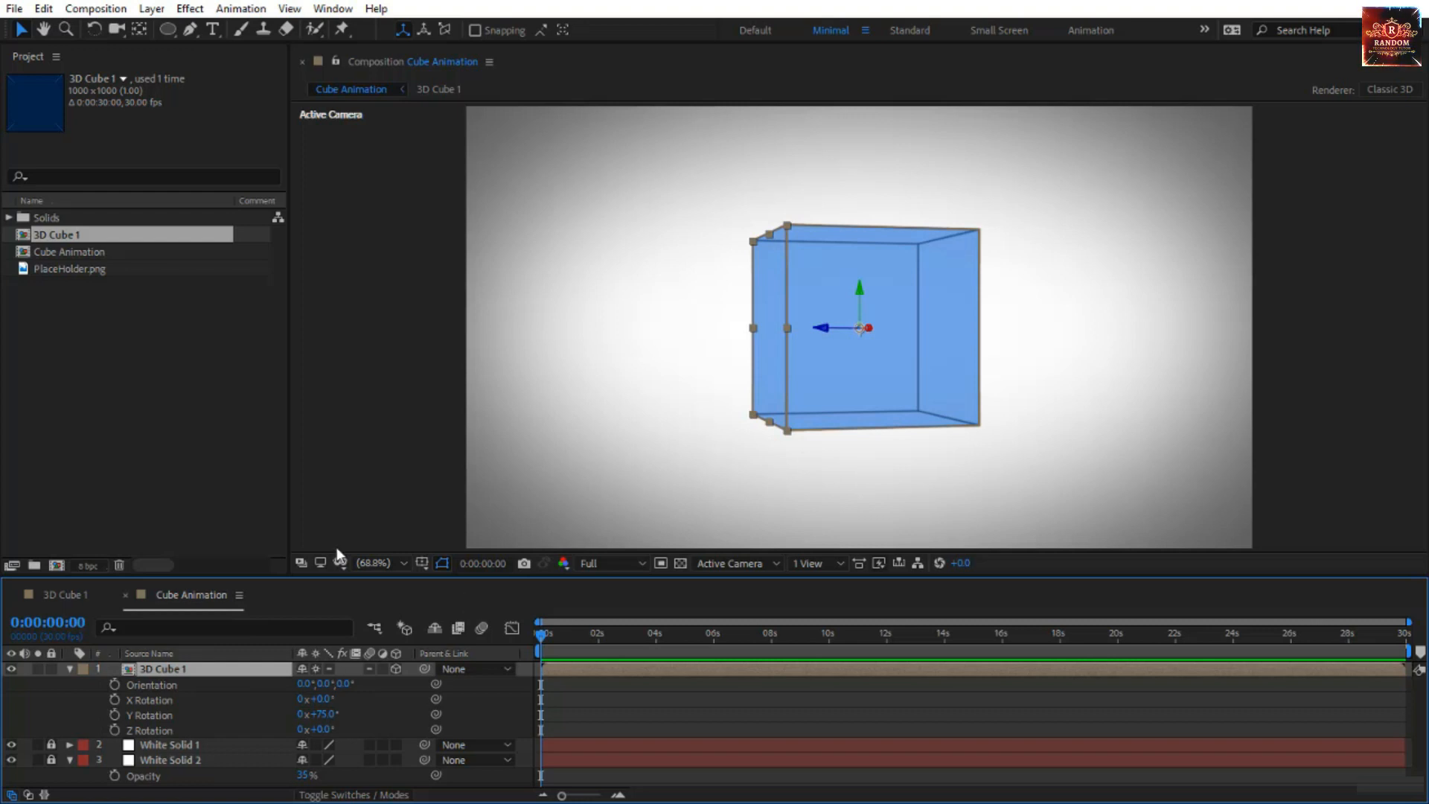
key(s)
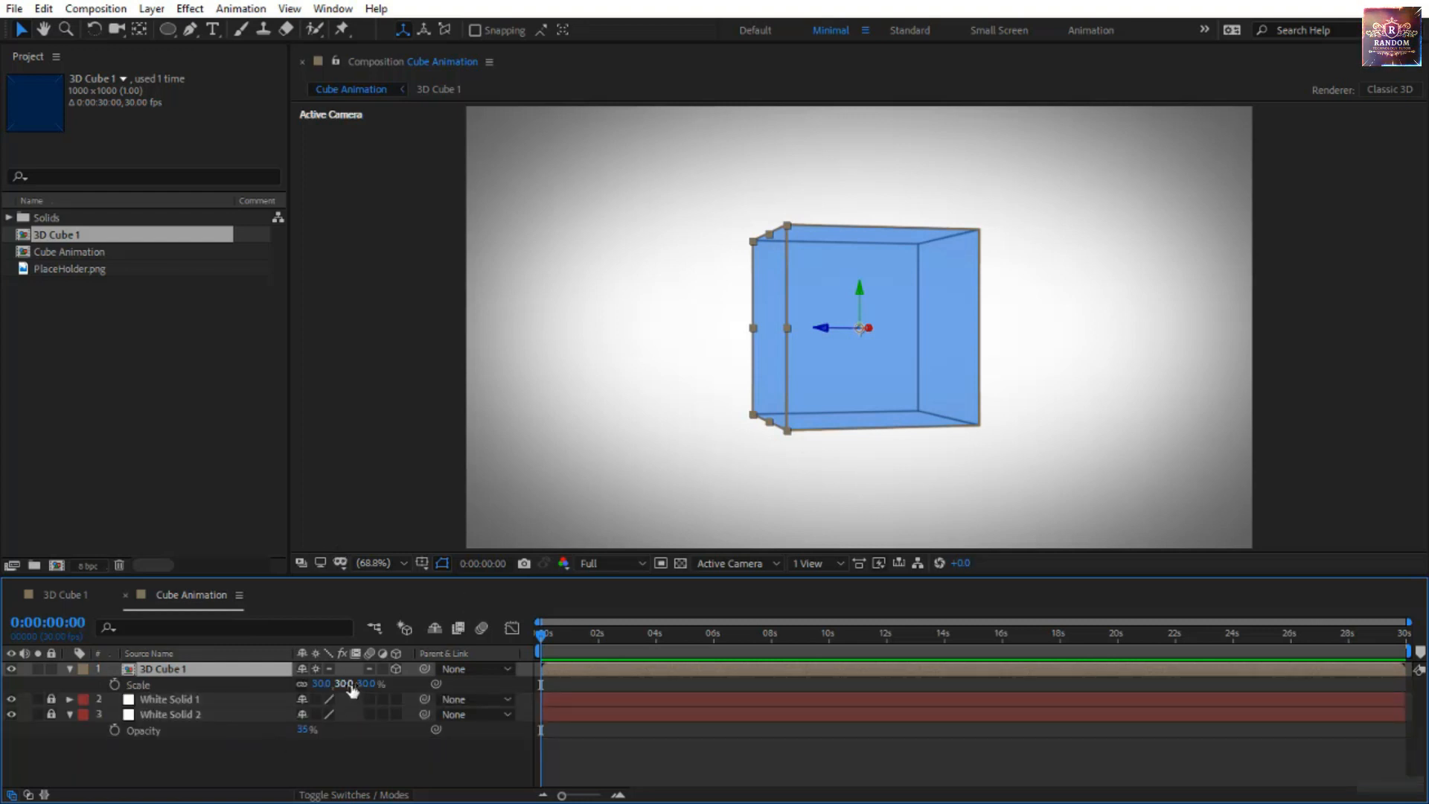
click(344, 683)
text(20)
key(Return)
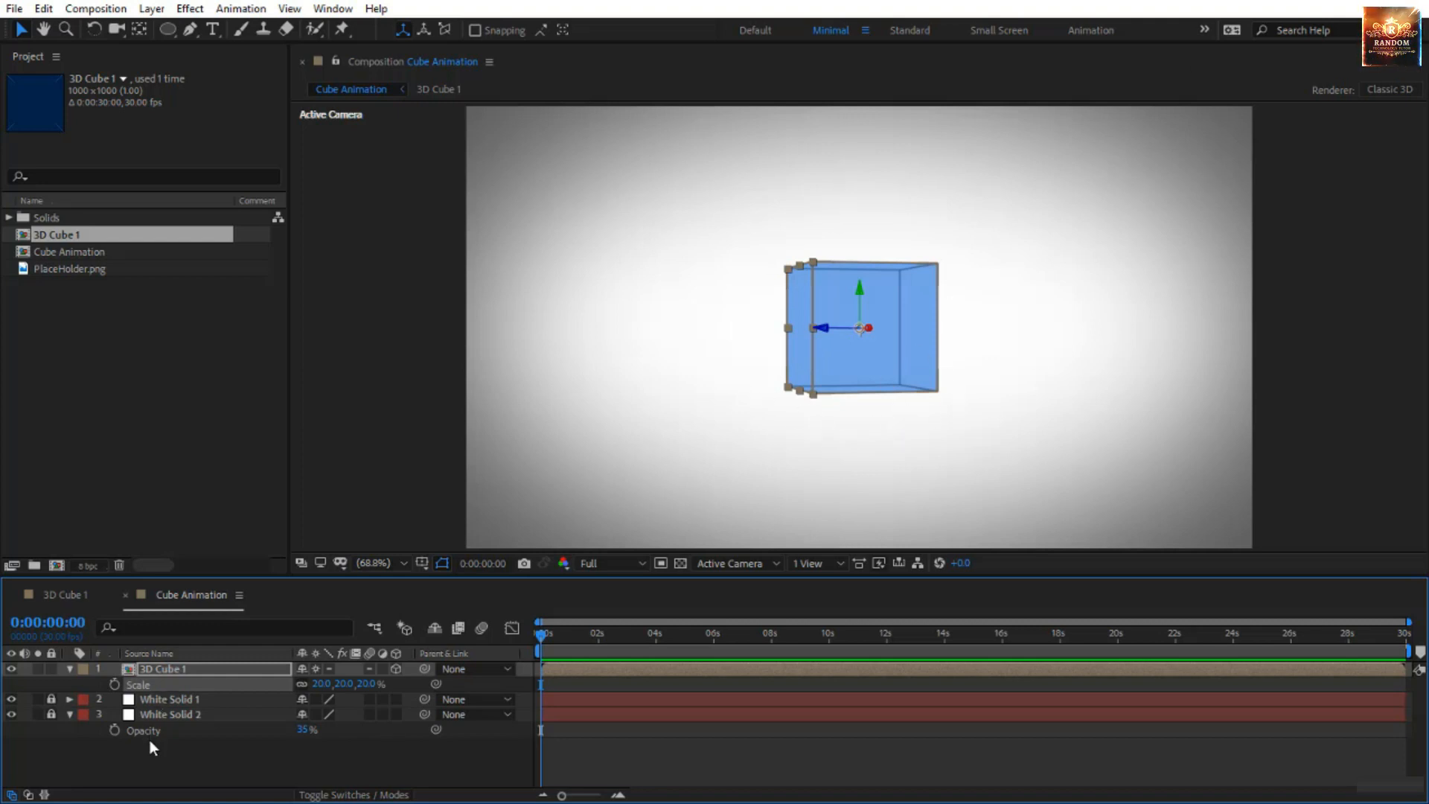
Add a null object to the Cube Animation composition and rename it Cube Controller.
click(172, 774)
right_click(275, 766)
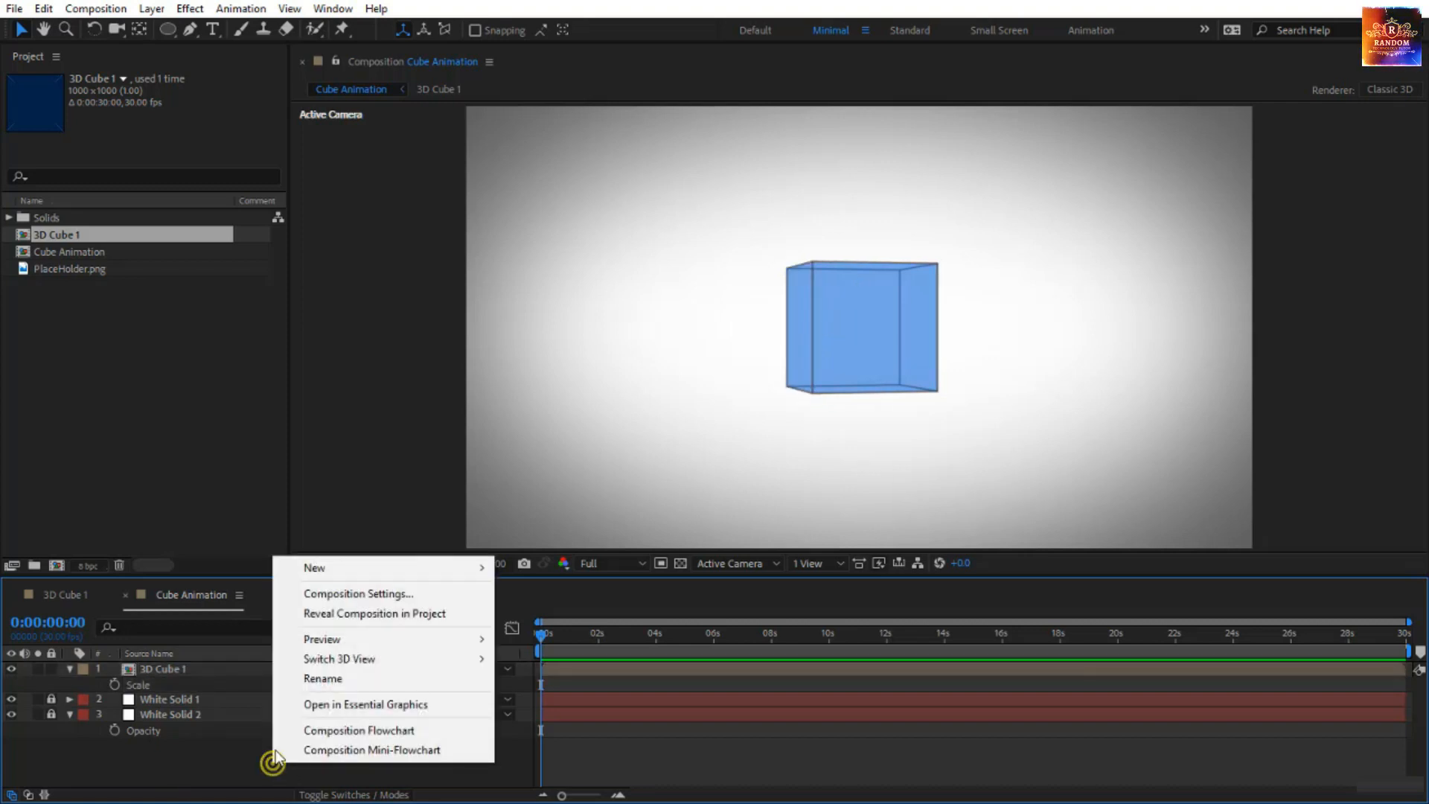
mouse_move(351, 570)
click(590, 677)
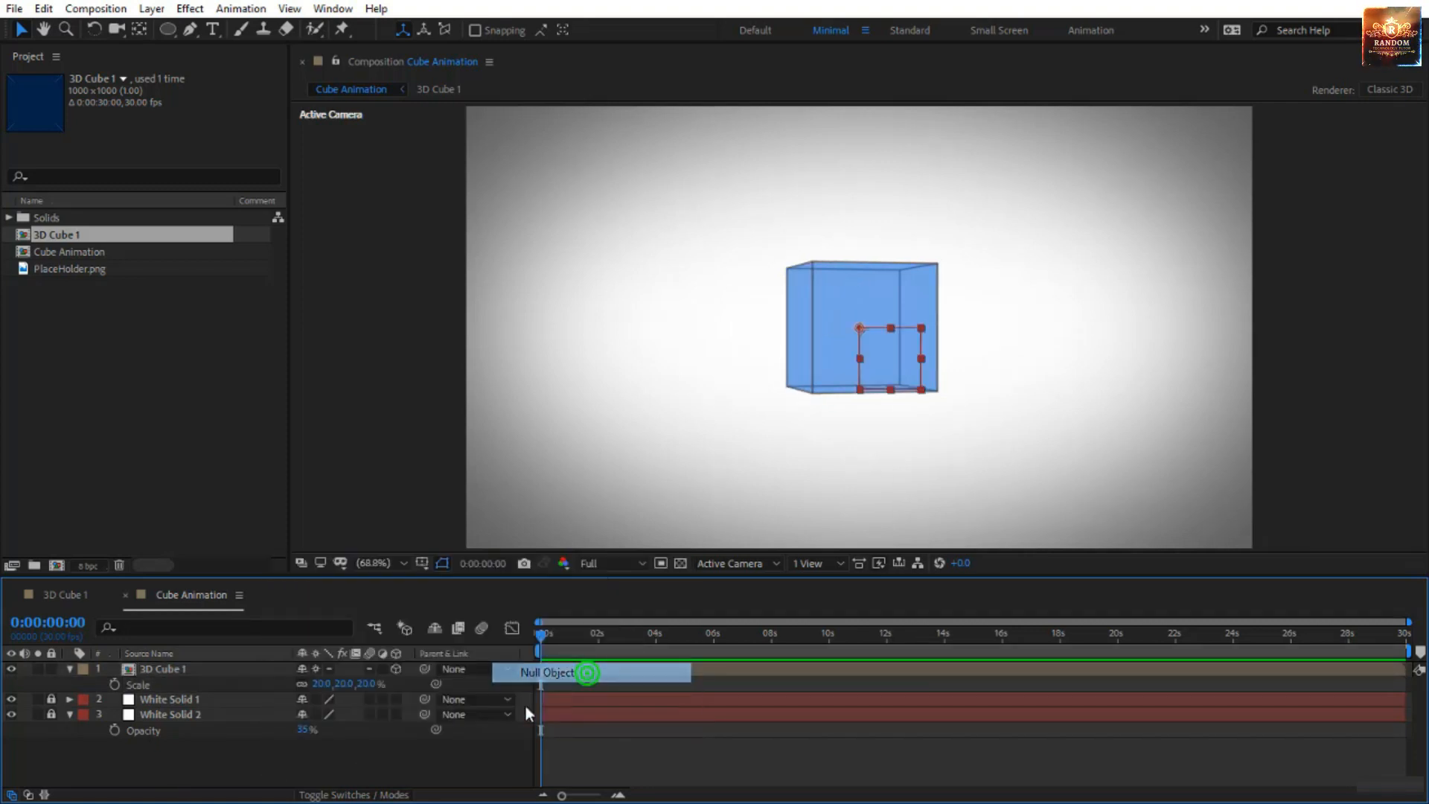
click(201, 673)
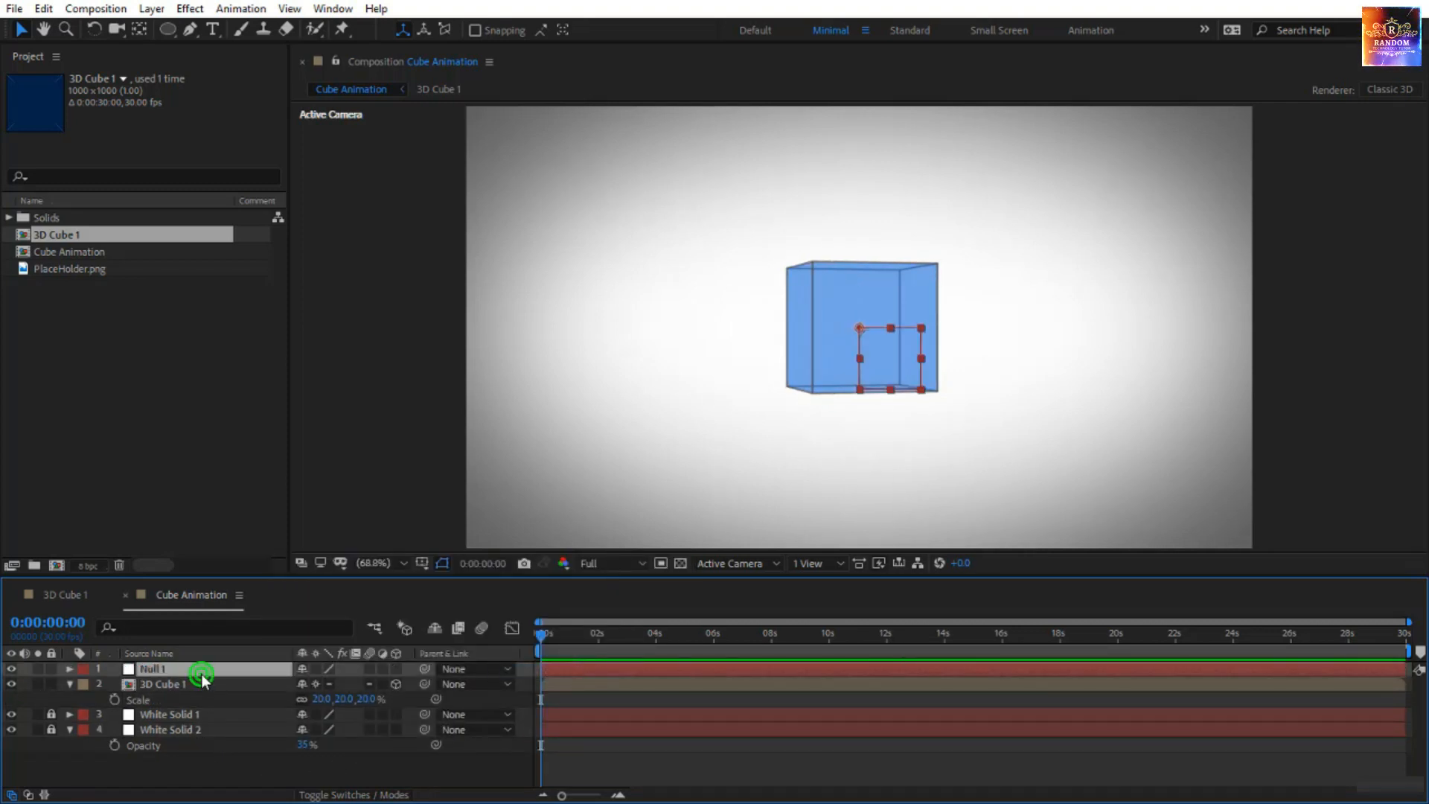
key(Return)
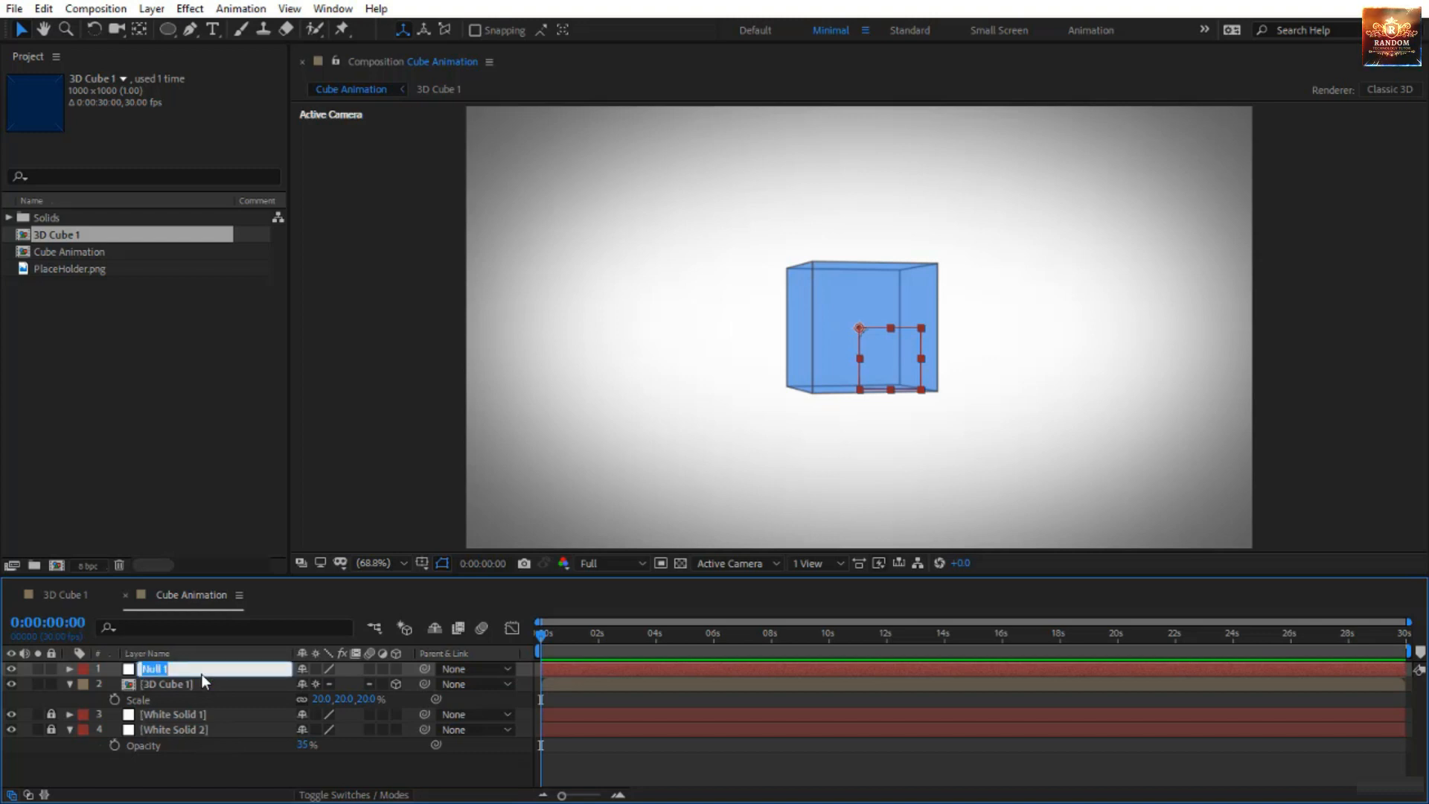
text(Cube Controller)
key(Return)
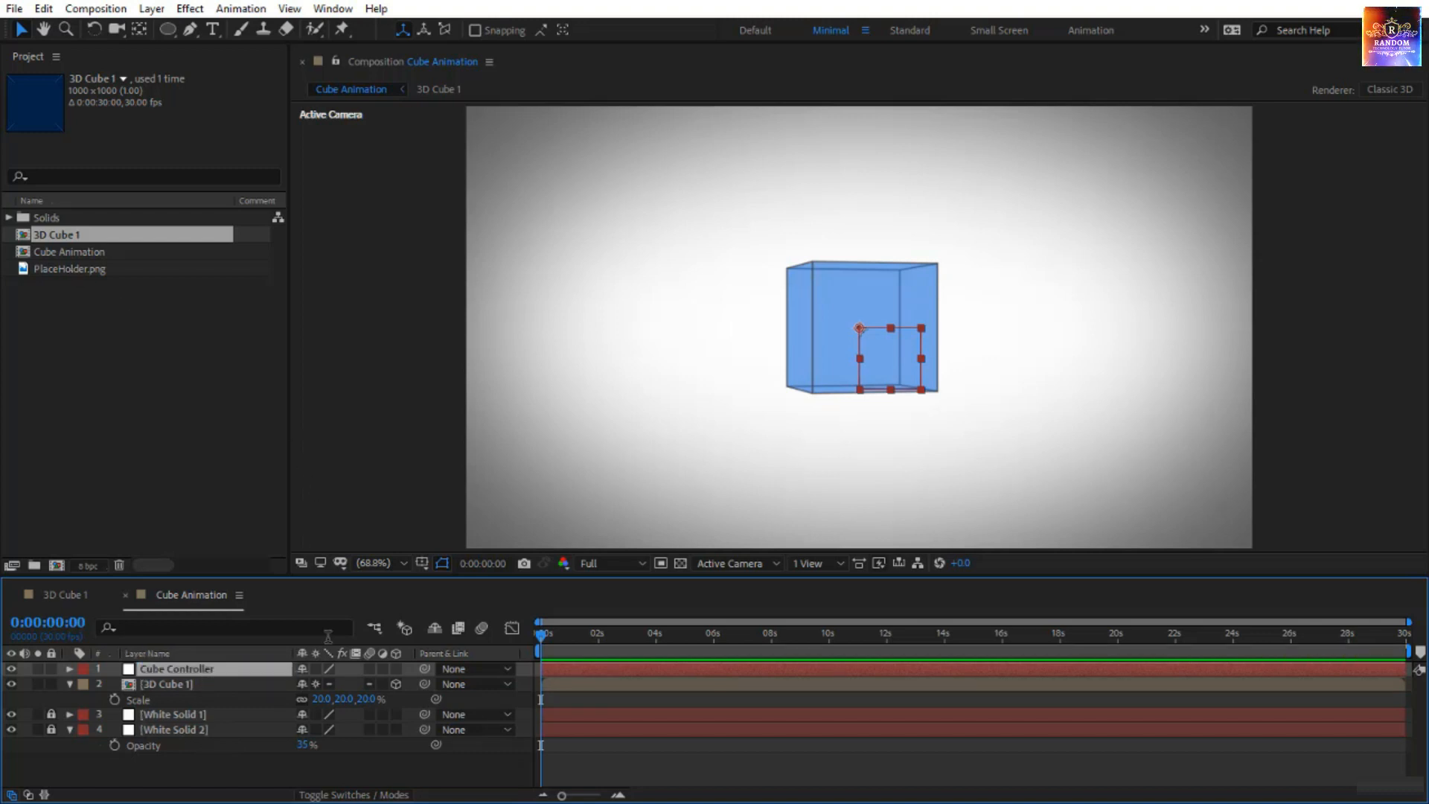
Make the Cube Controller null a 3D layer and parent the 3D Cube 1 layer to it.
click(396, 669)
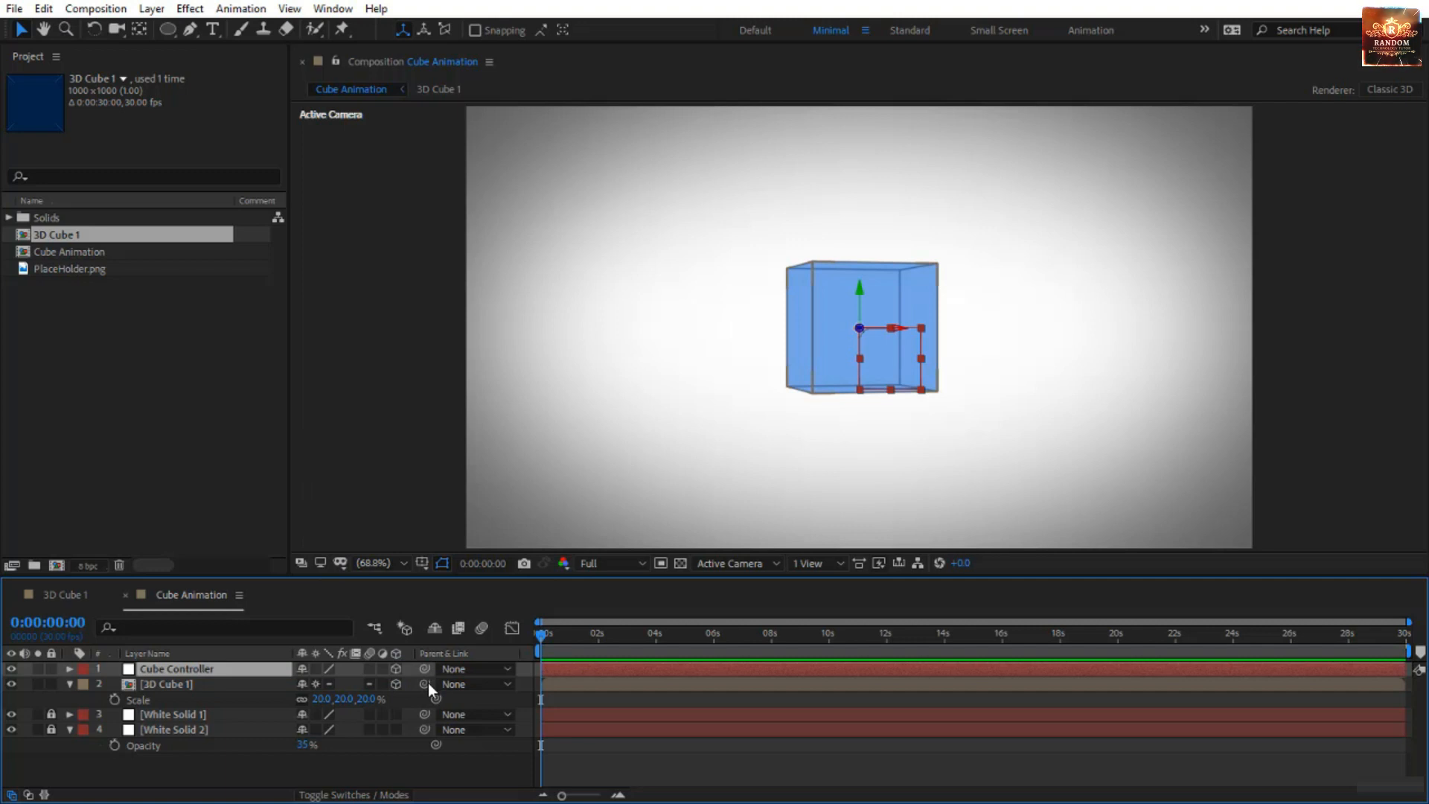
drag(427, 682, 155, 674)
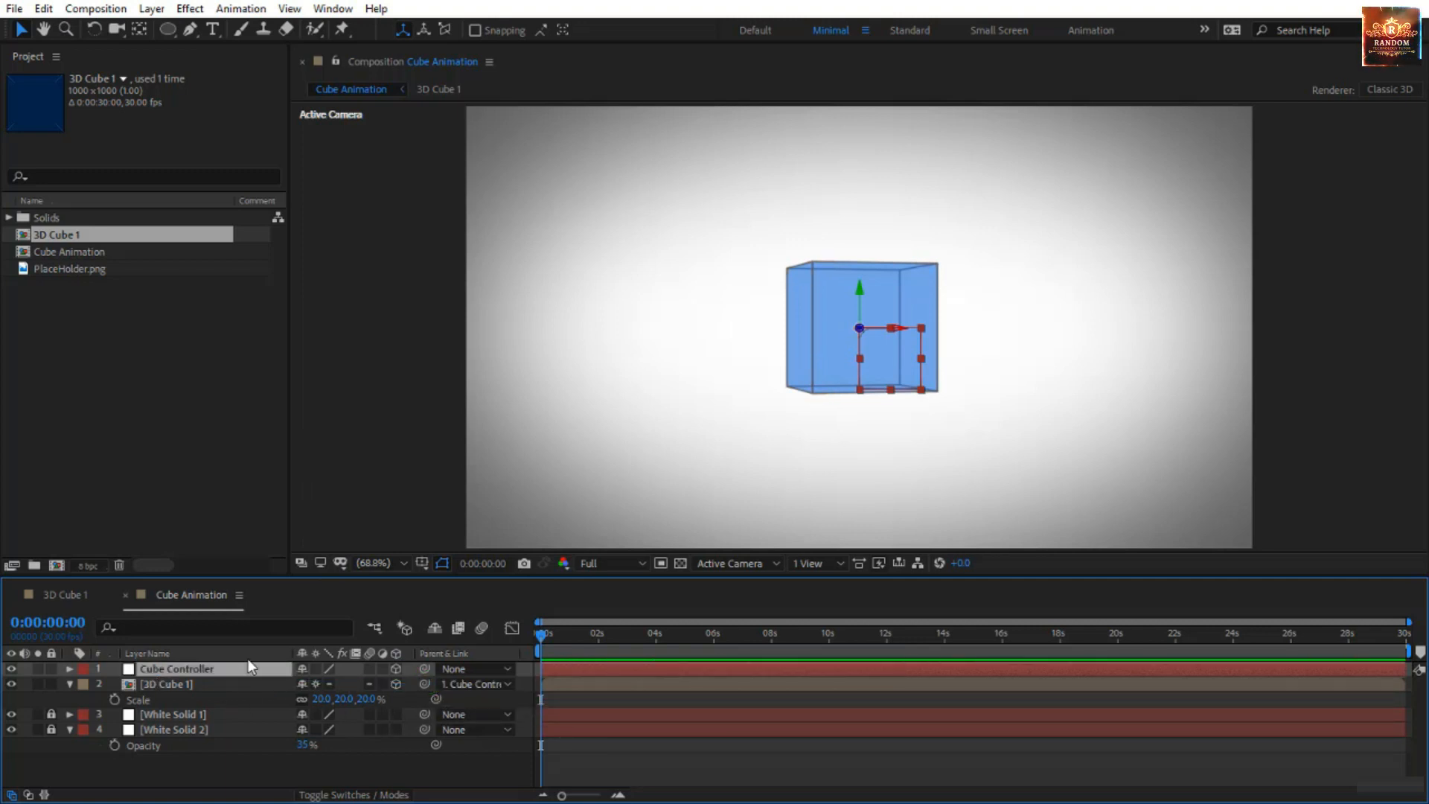
Reveal the Cube Controller's position and rotation and keyframe Position and X, Y and Z Rotation at 0:00:03:29.
key(p)
key(shift+r)
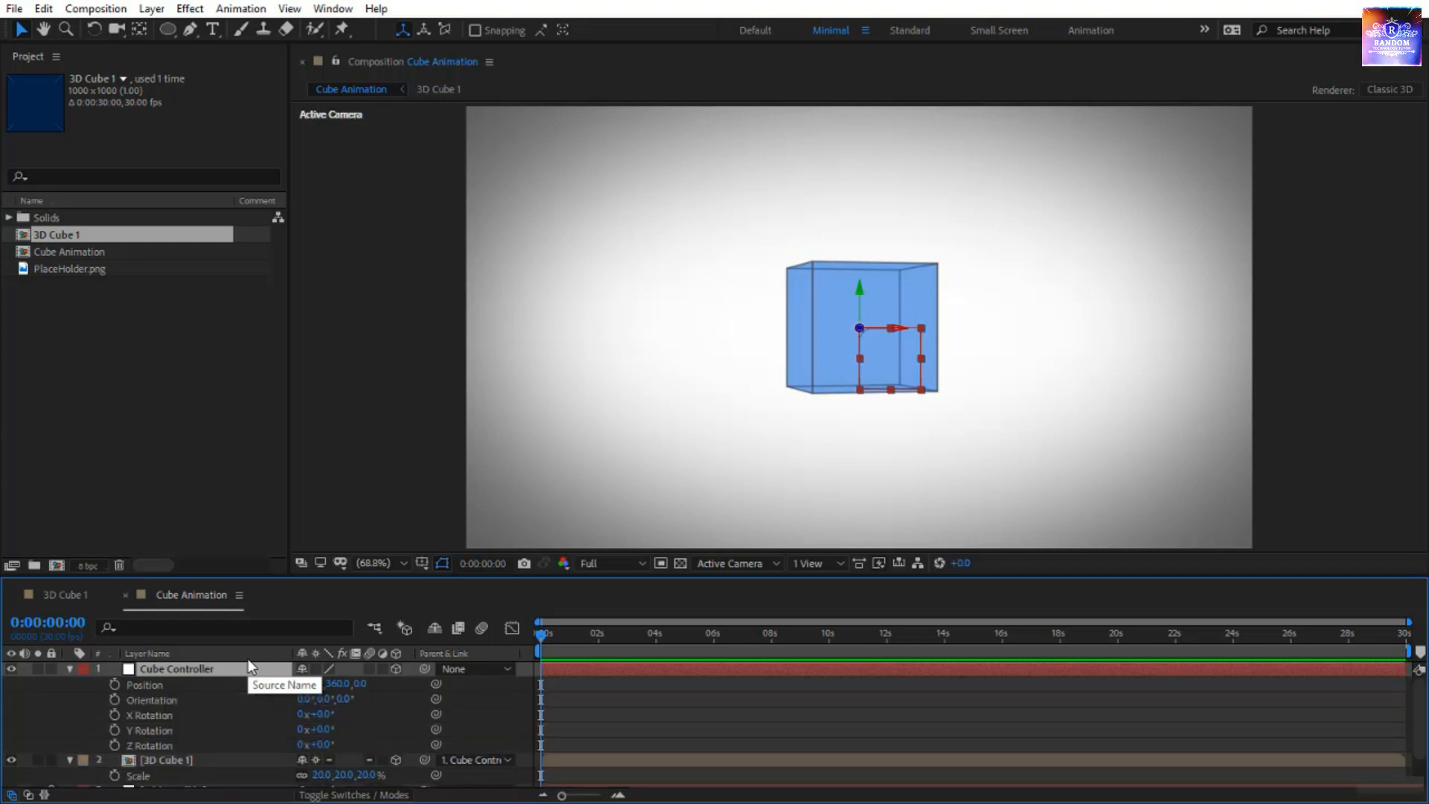
drag(537, 634, 655, 659)
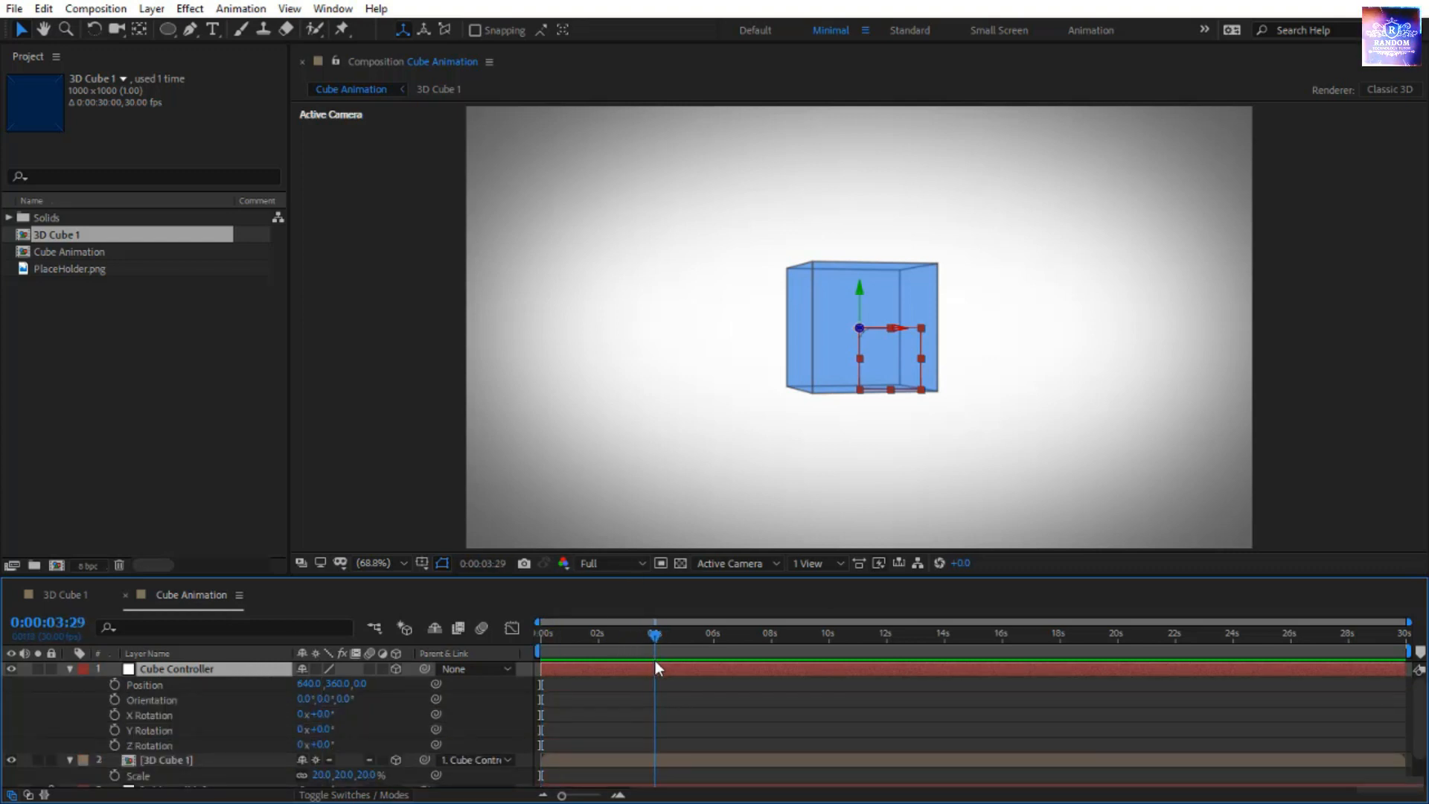
click(117, 683)
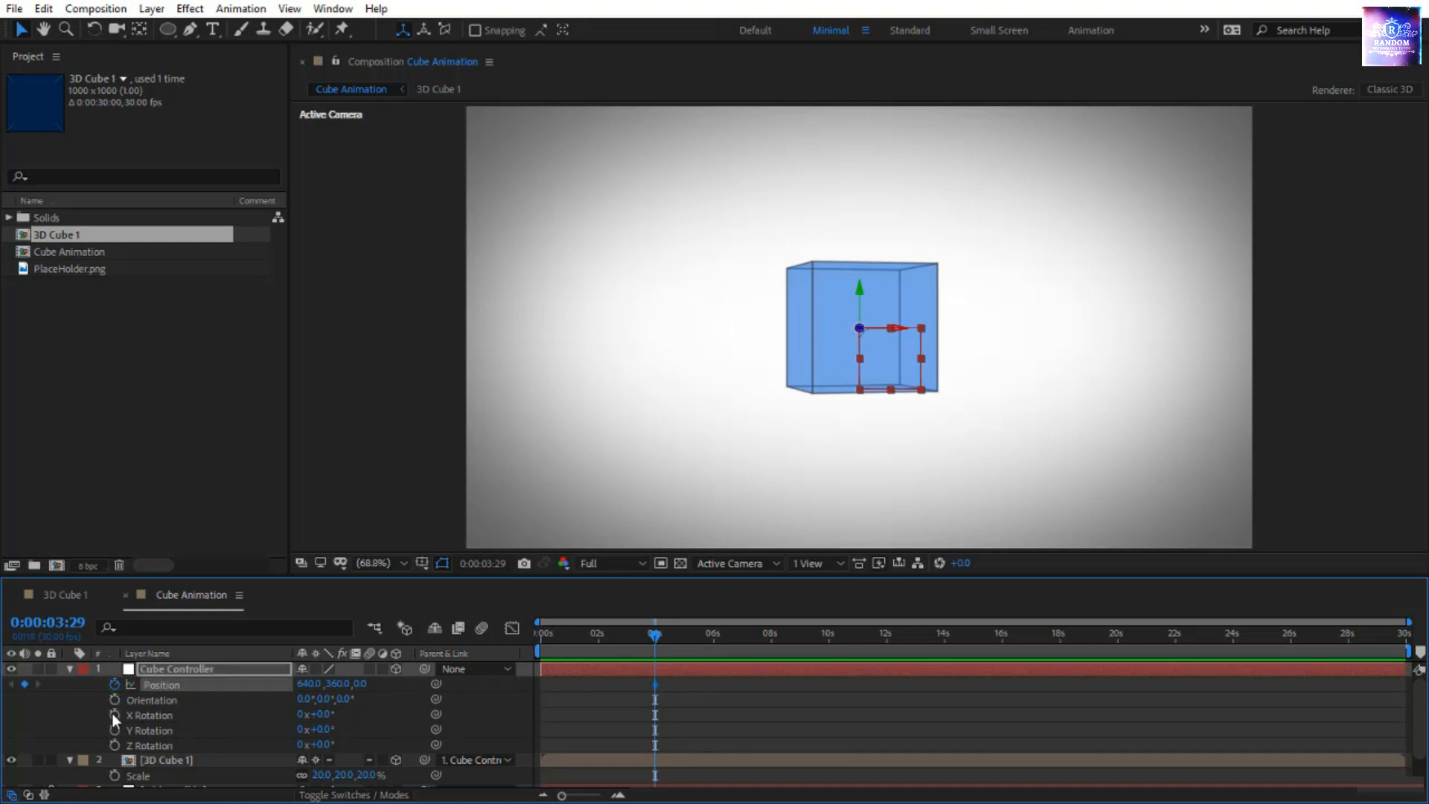
click(113, 715)
click(113, 730)
click(114, 744)
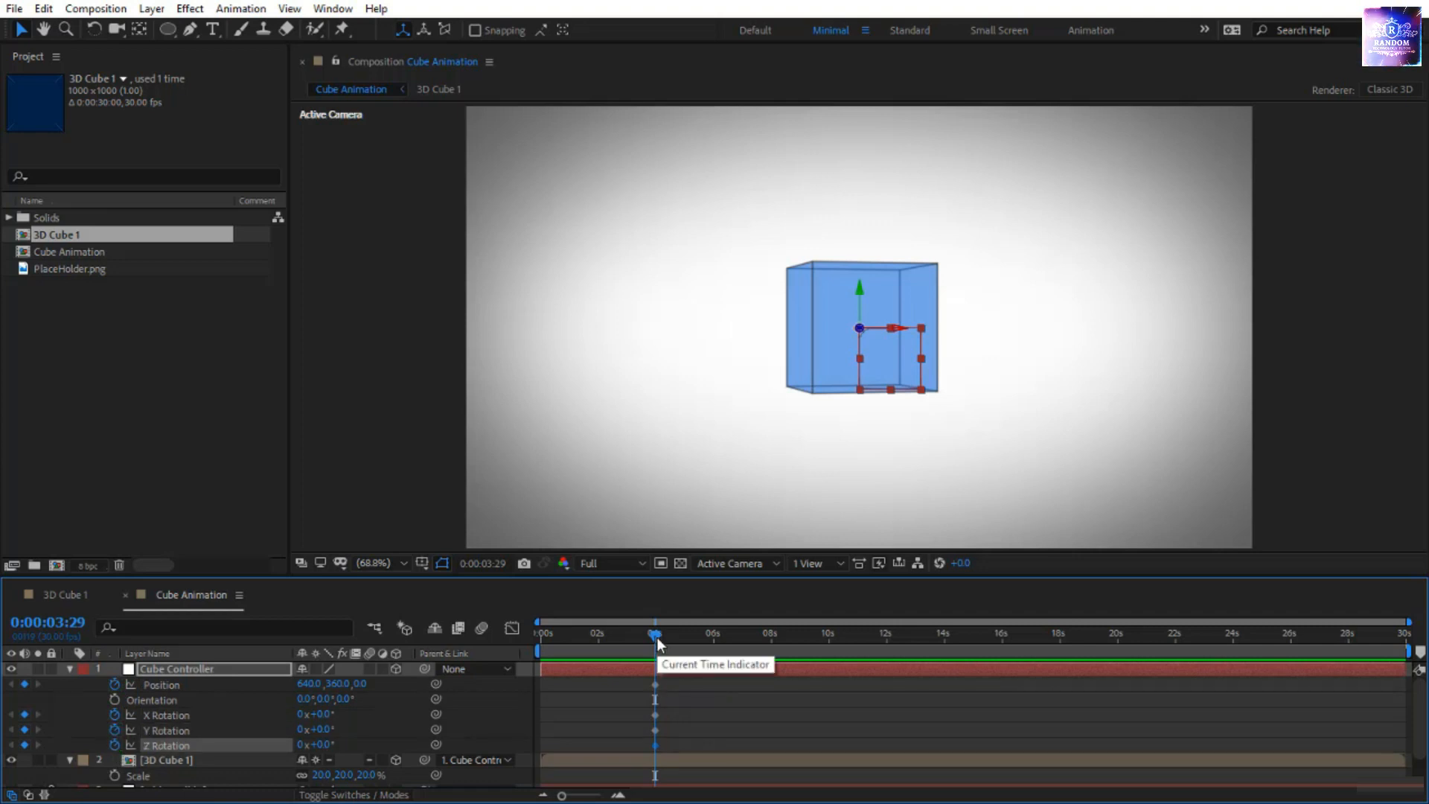
Keyframe the Cube Controller's position at -1130, 360, 2500 at 0:00:00:00 and arc its motion path upward.
drag(655, 637, 500, 649)
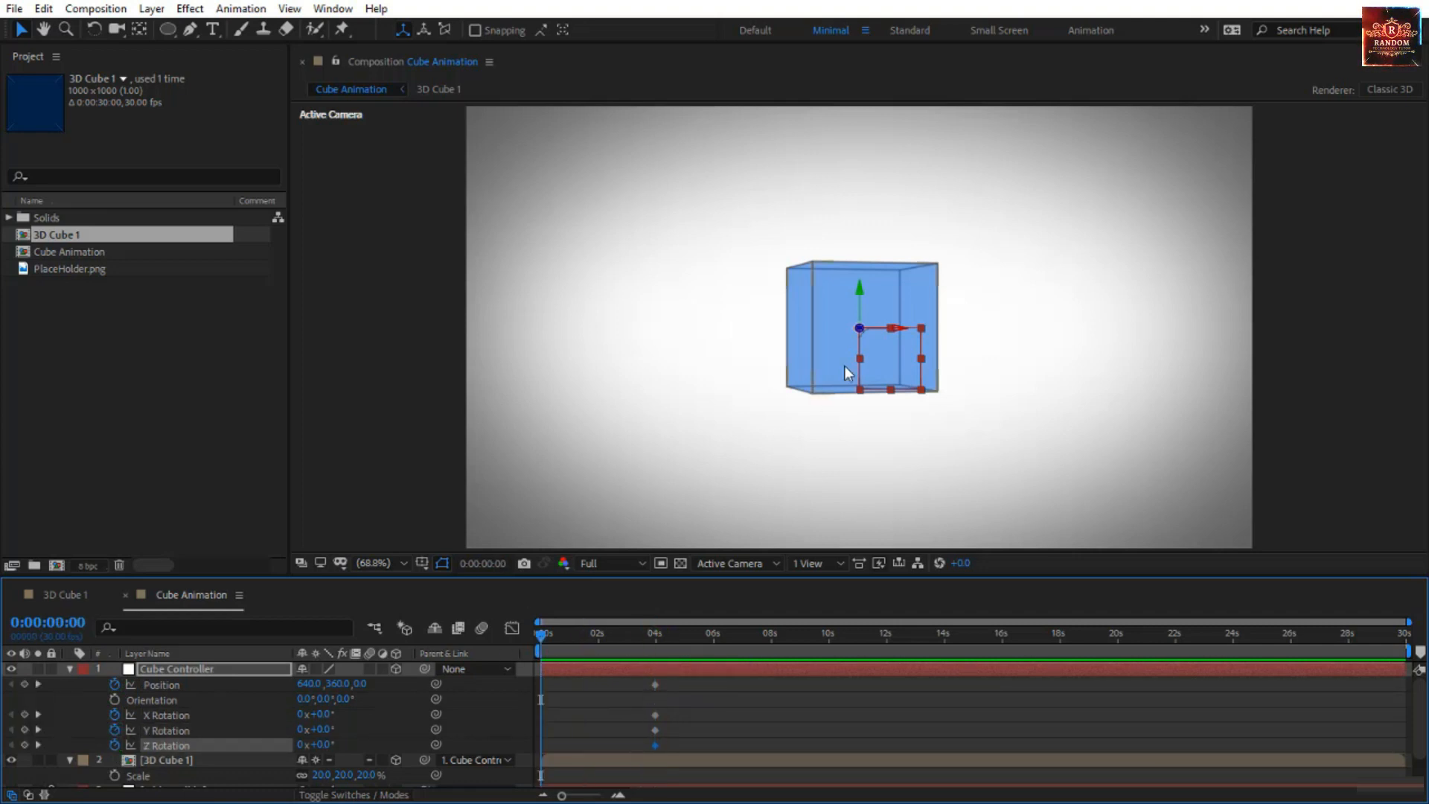
click(214, 668)
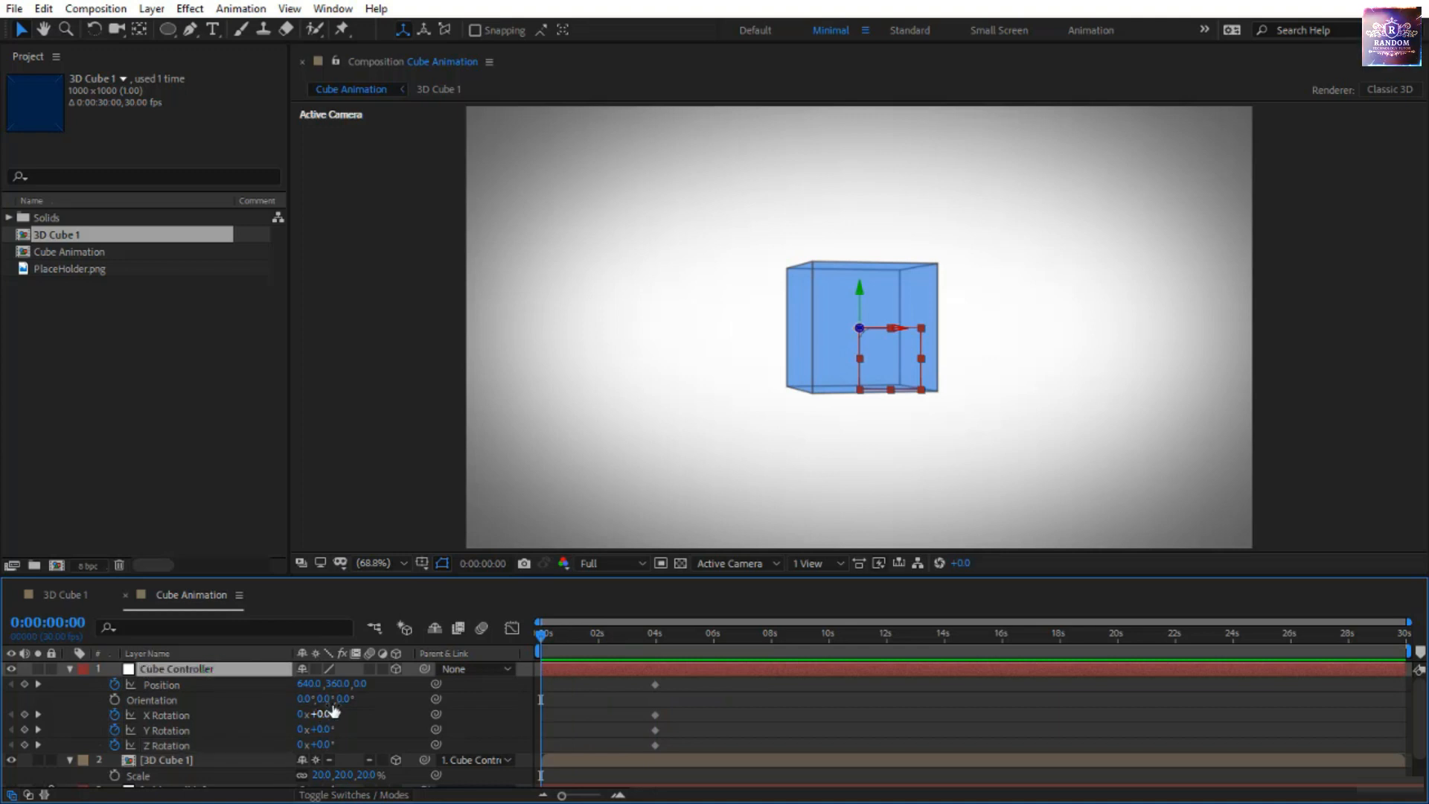
drag(365, 688, 581, 681)
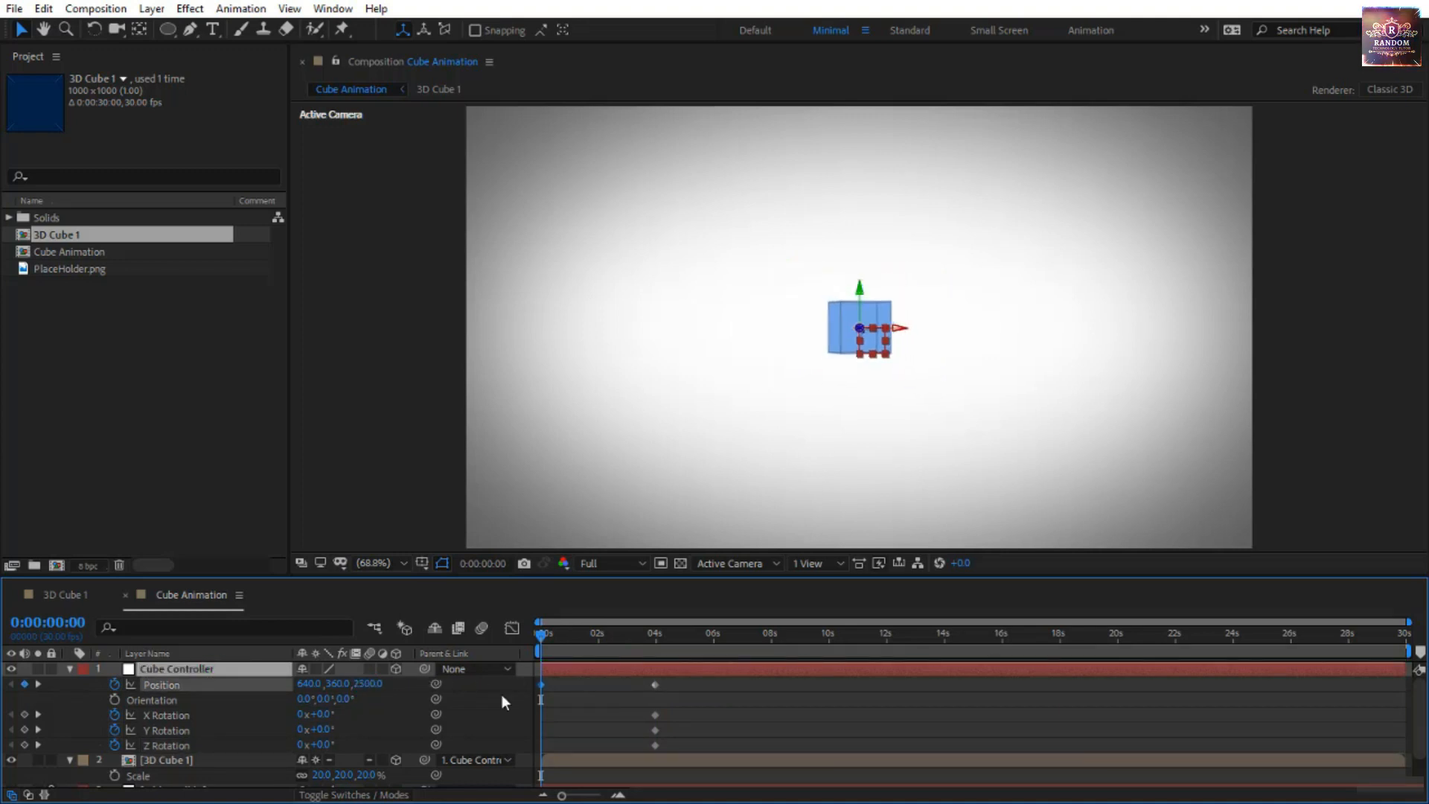
drag(305, 684, 139, 688)
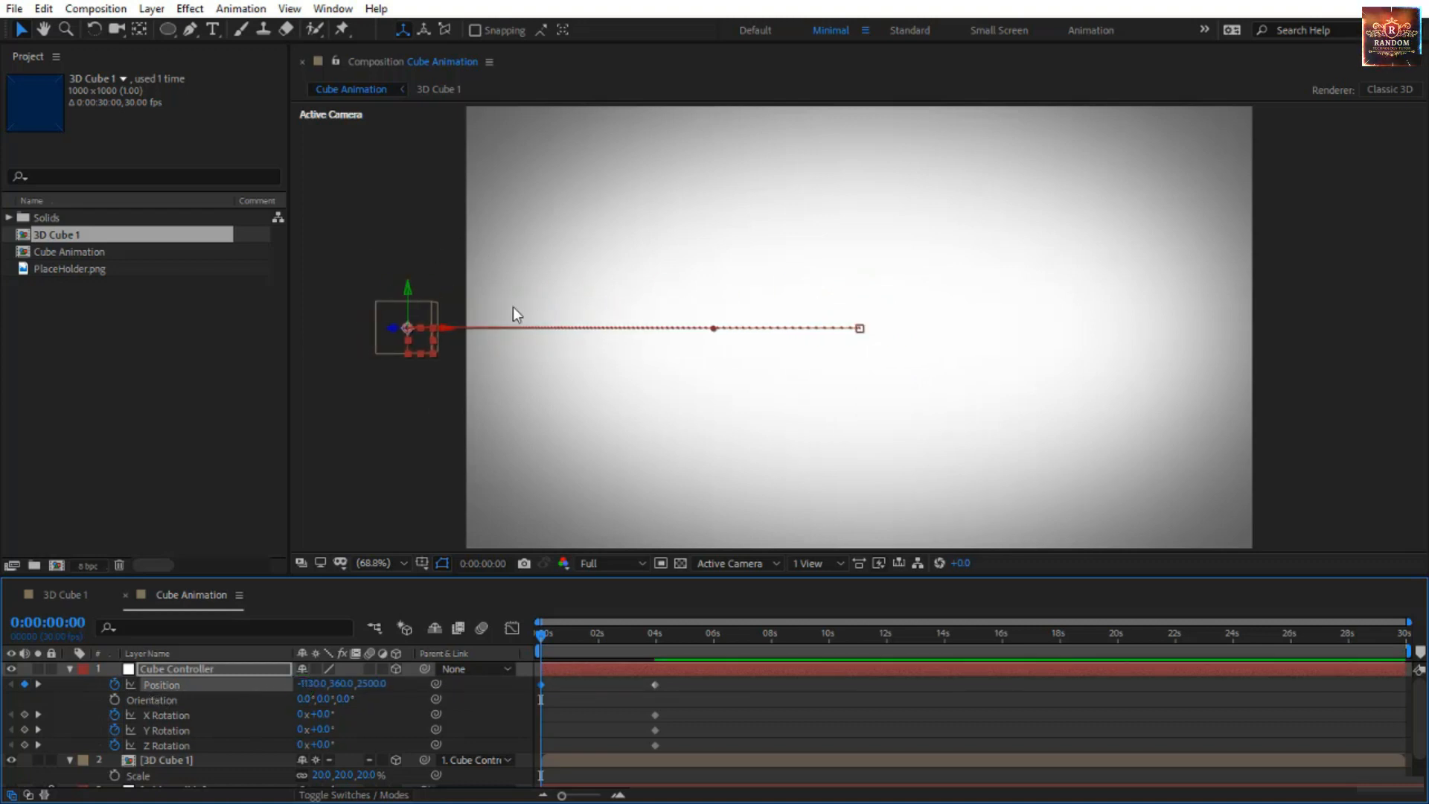
drag(712, 328, 709, 122)
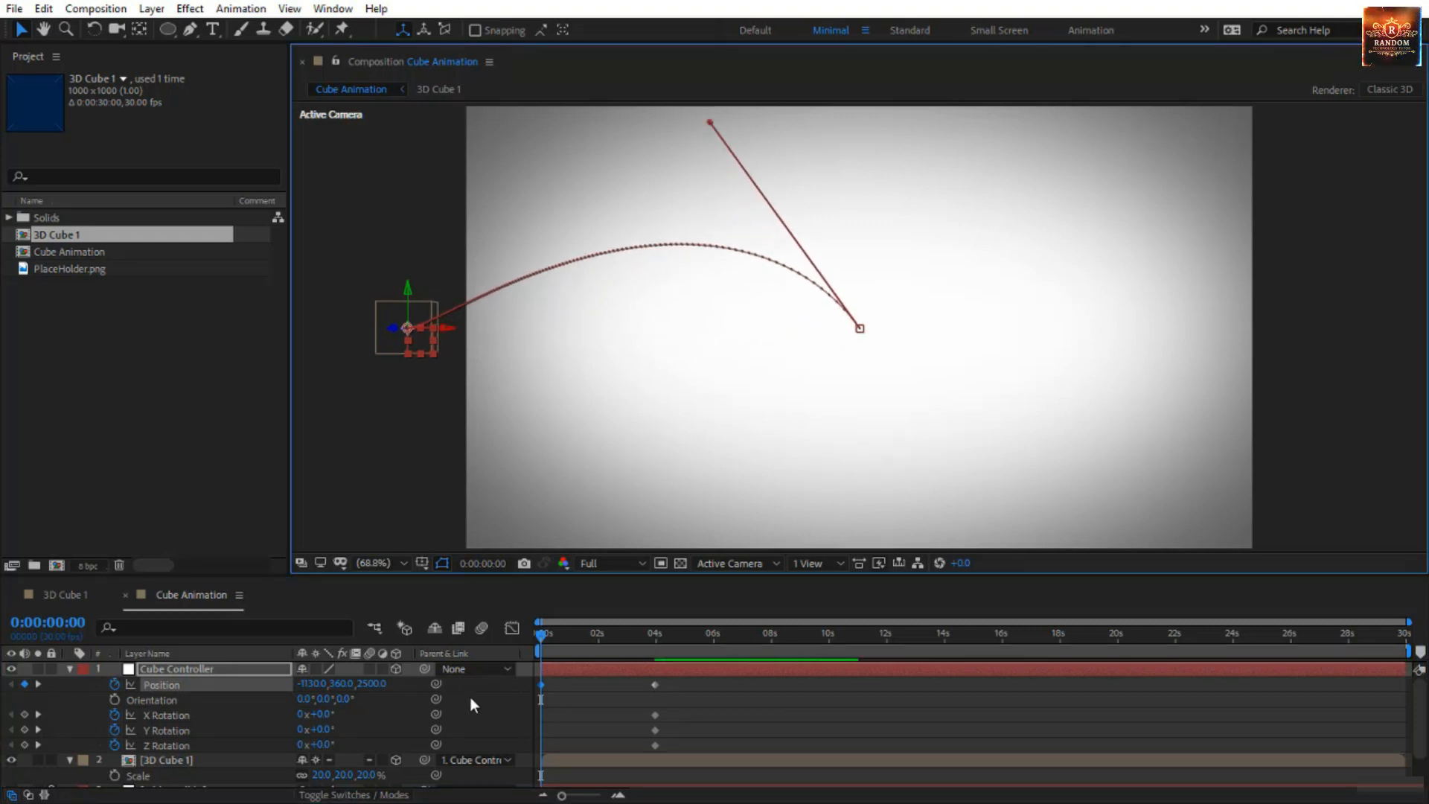
Rotate the Cube Controller about its Y axis with the Rotation tool to an orientation of 0°, 56°, 0°.
click(554, 701)
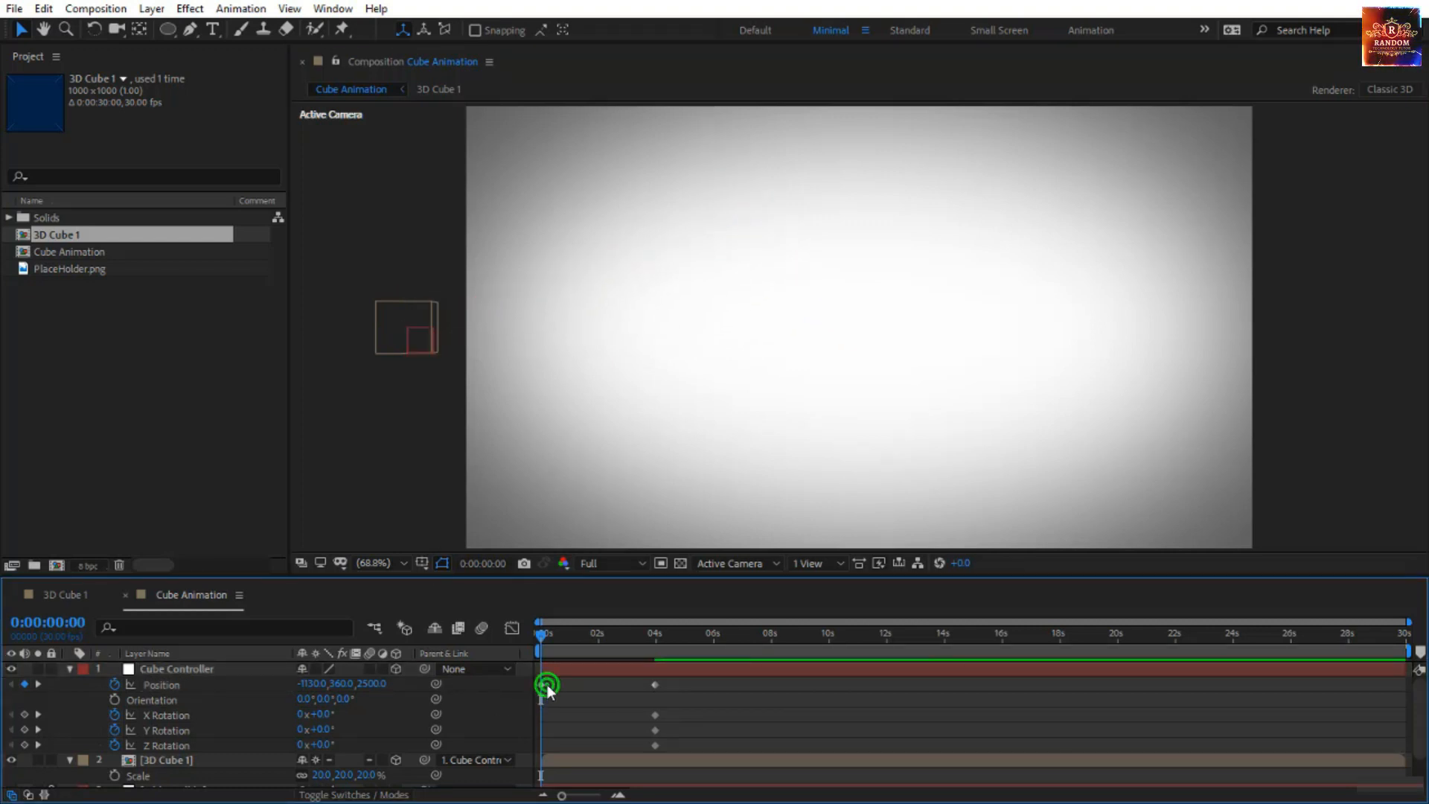
click(541, 684)
scroll(421, 341, up, 1)
key(space)
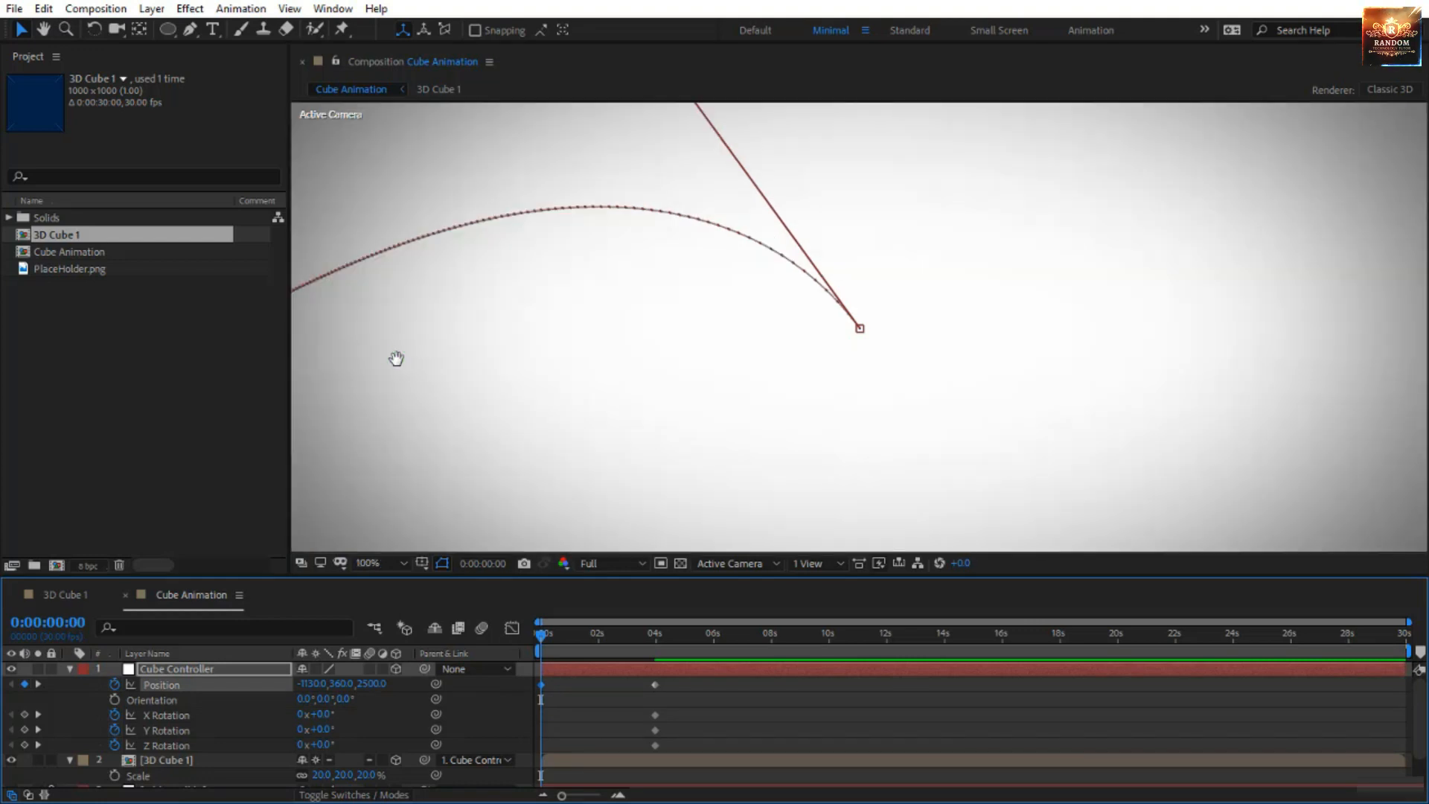
drag(396, 359, 813, 442)
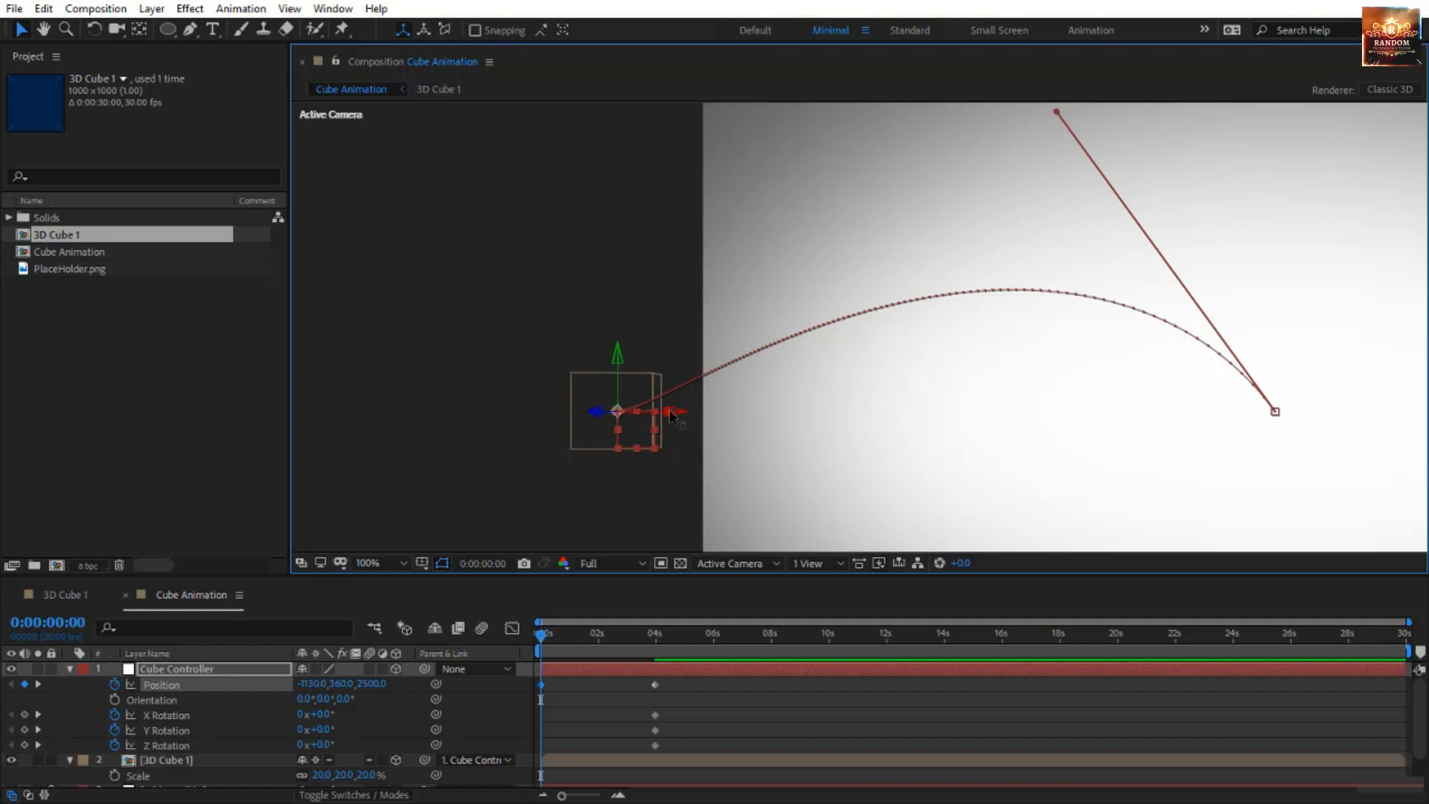
key(w)
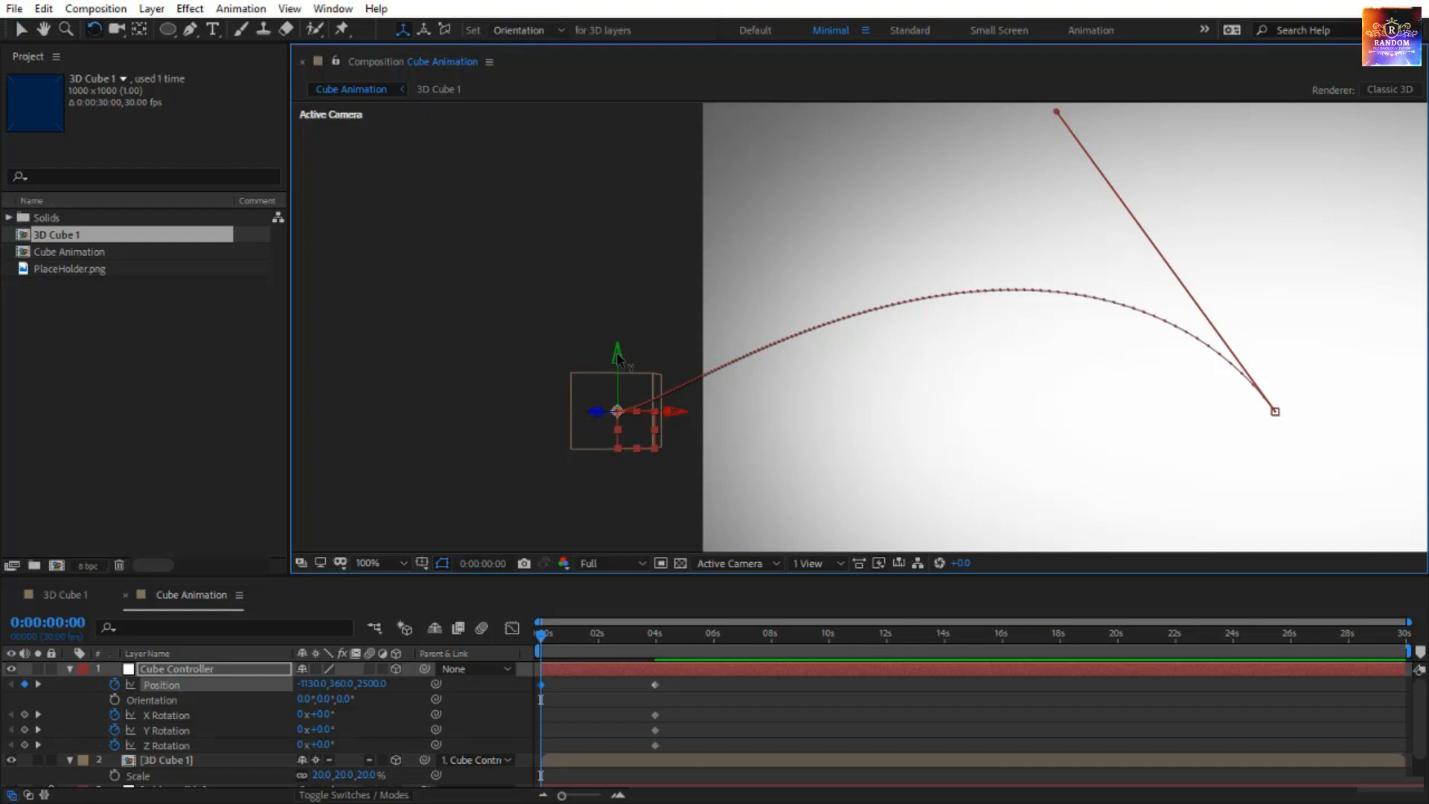
drag(618, 357, 587, 506)
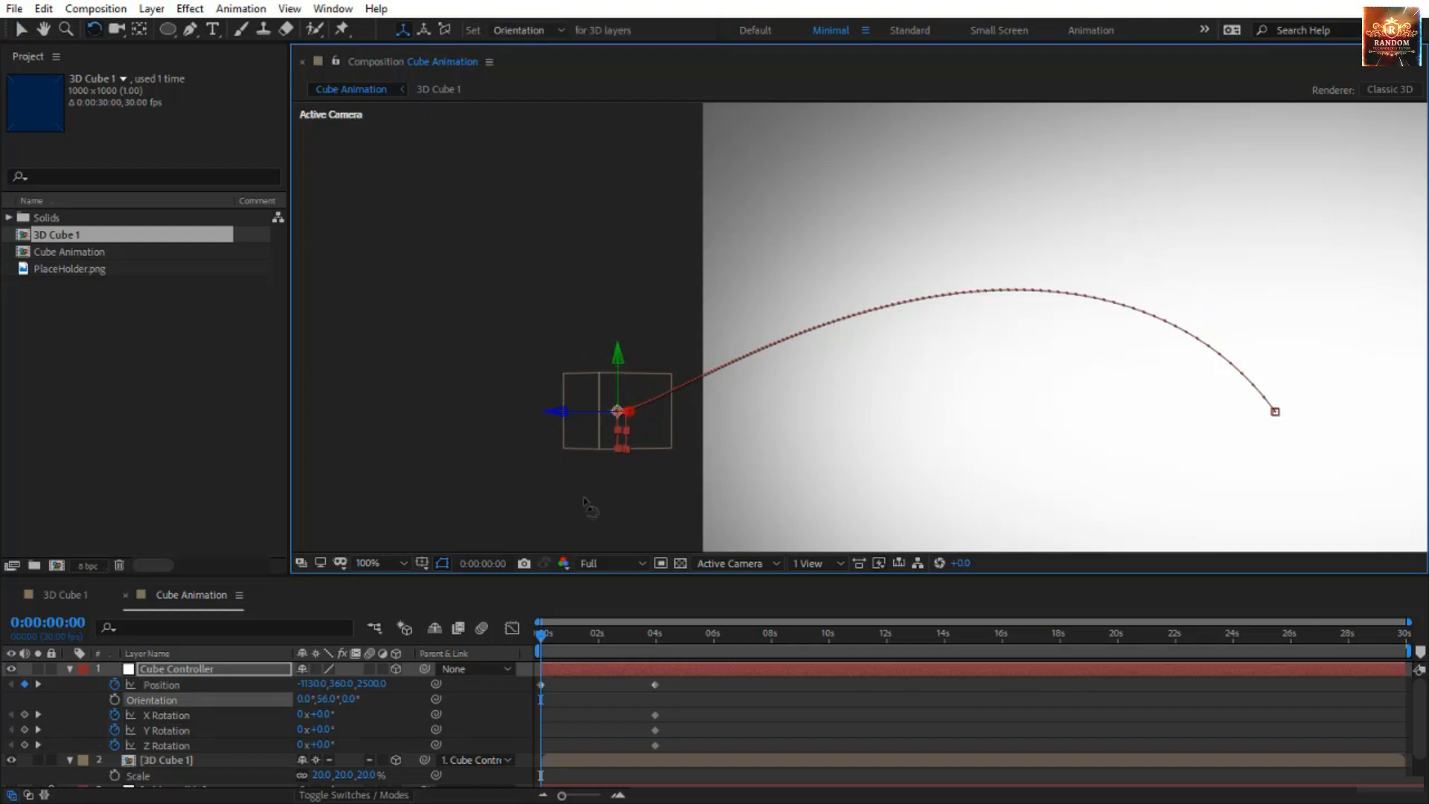
Reshape both handles of the Cube Controller's motion path so it sweeps past the frame's centre and curls back to the end point.
click(541, 685)
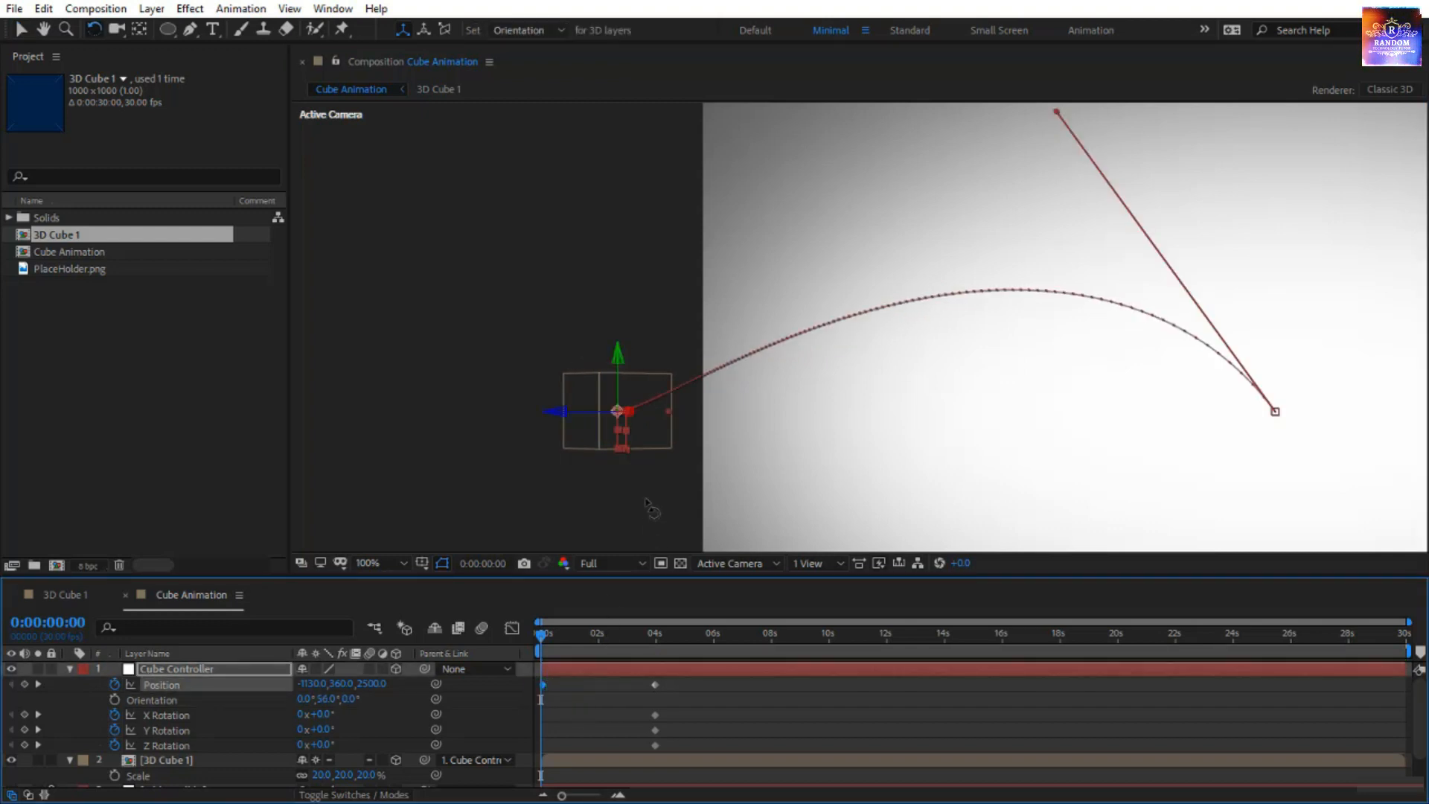
key(v)
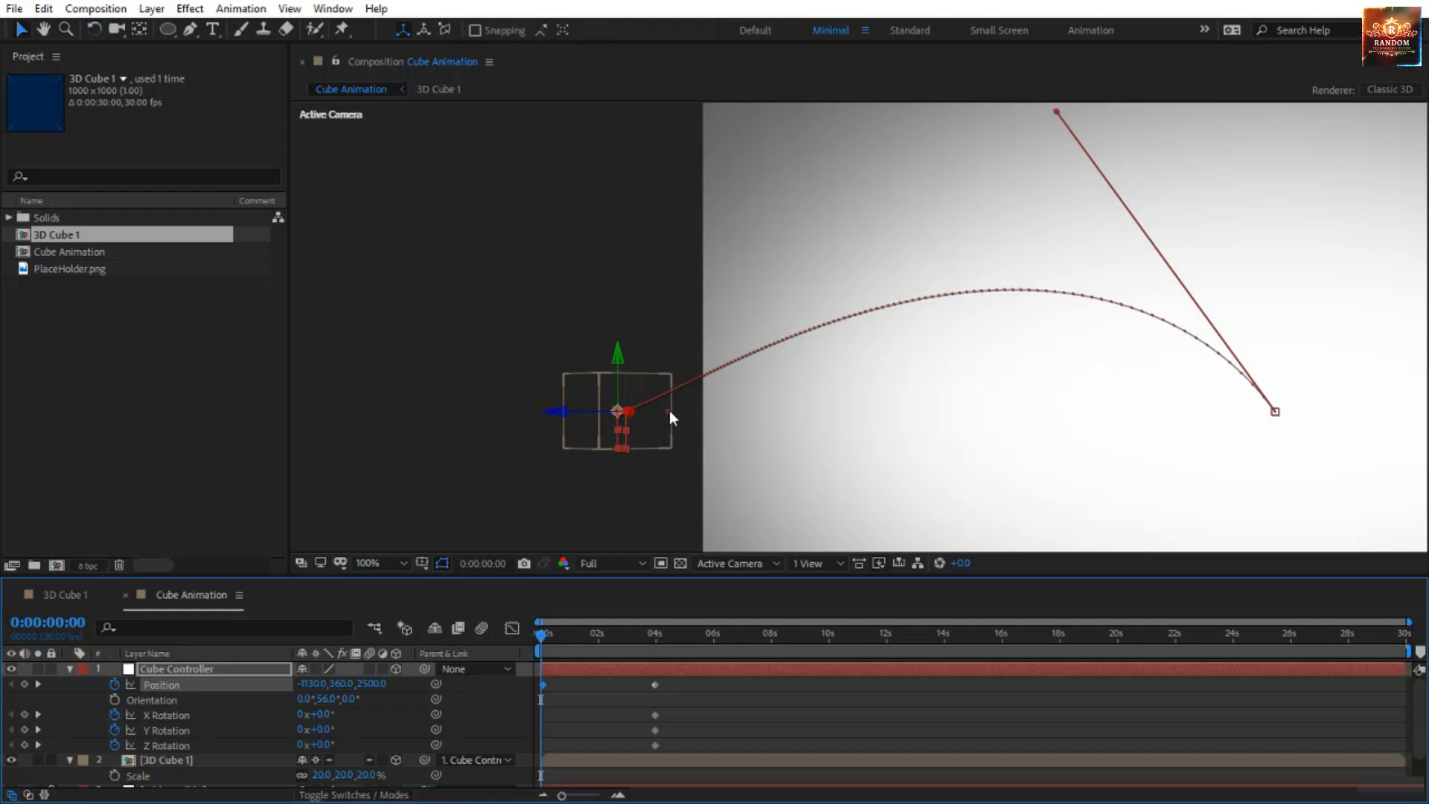
drag(668, 411, 1064, 172)
drag(1094, 325, 795, 354)
key(comma)
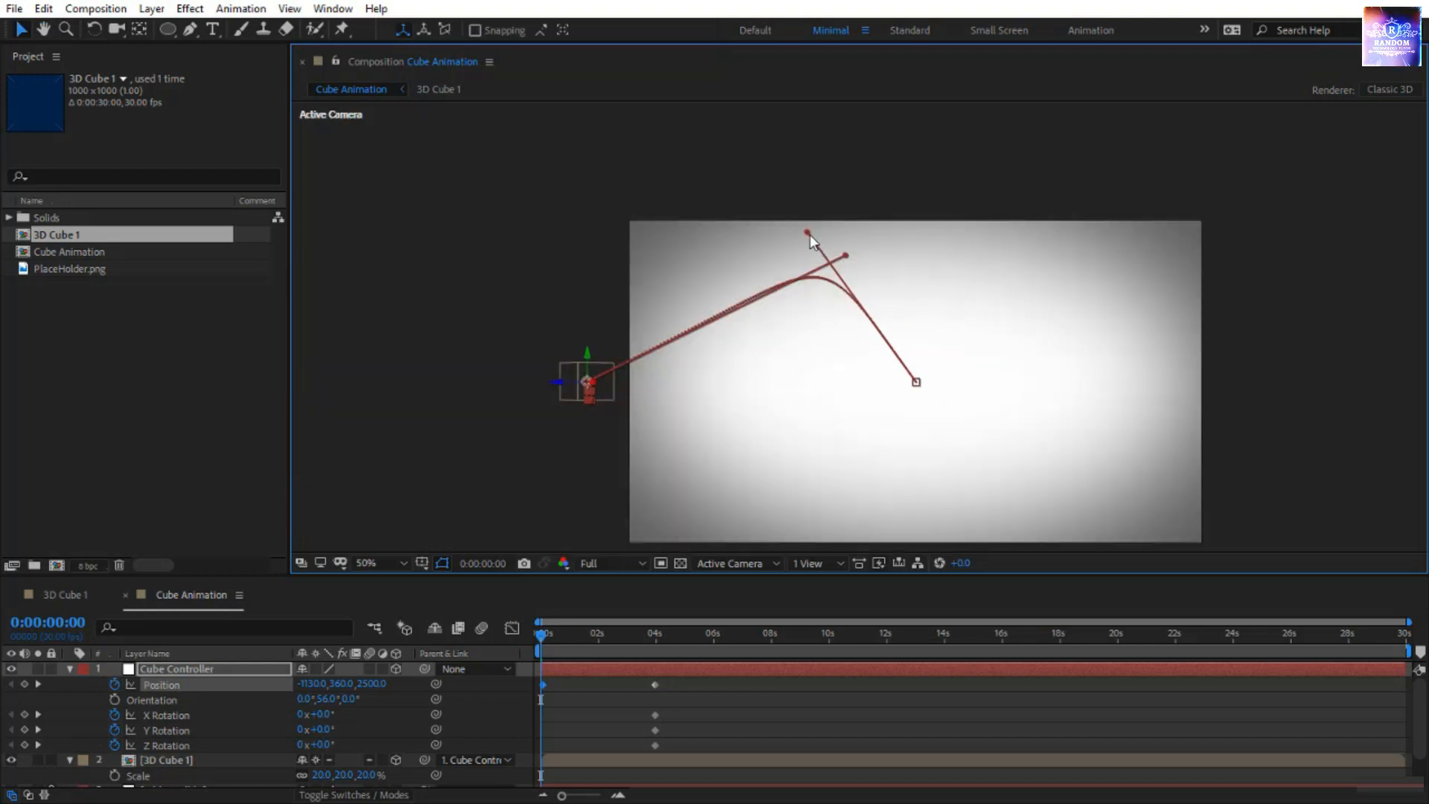
drag(810, 235, 1238, 355)
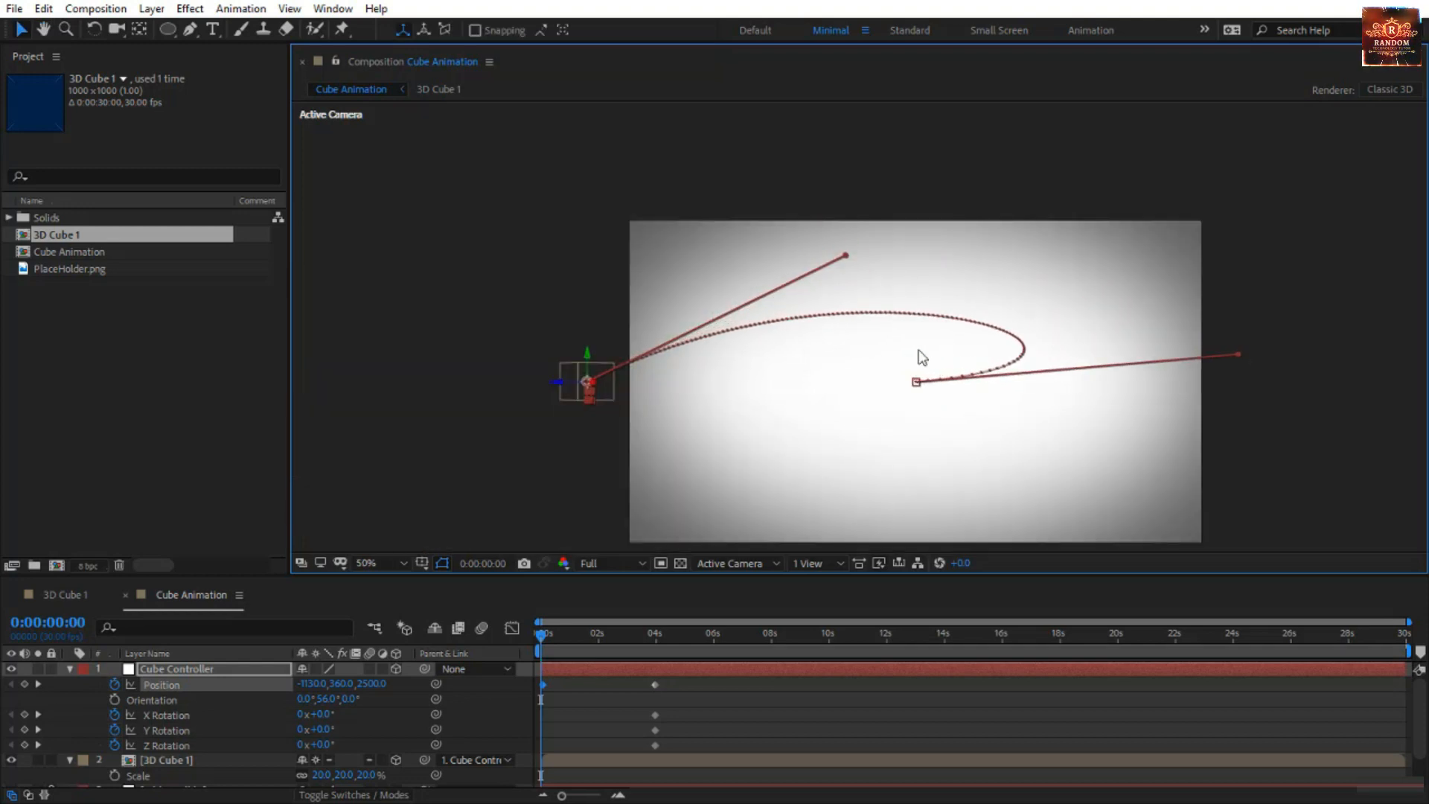
drag(846, 257, 893, 314)
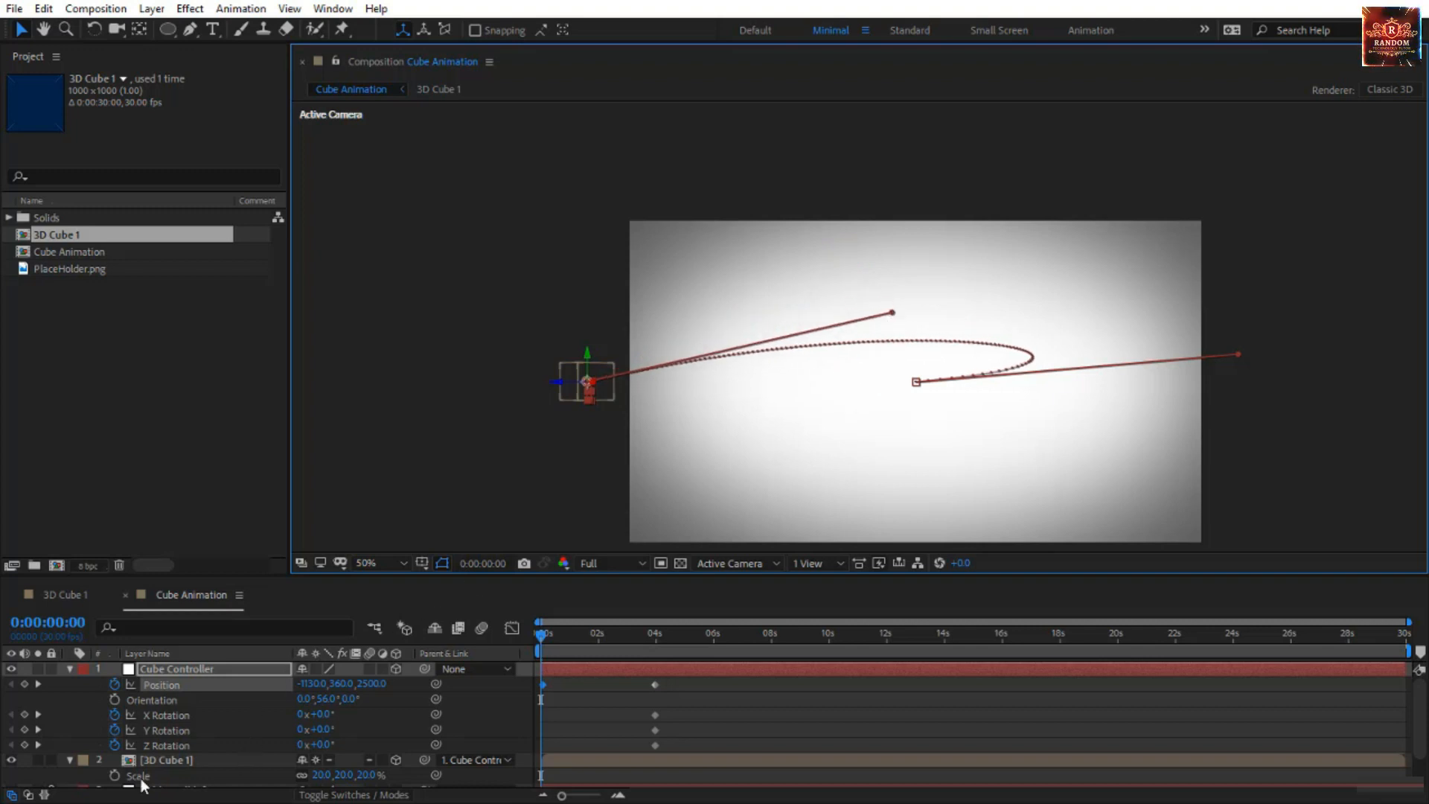
Set the Cube Controller's starting rotation at 0:00:00:00 to X 131°, Y 152° and Z 236°.
click(182, 759)
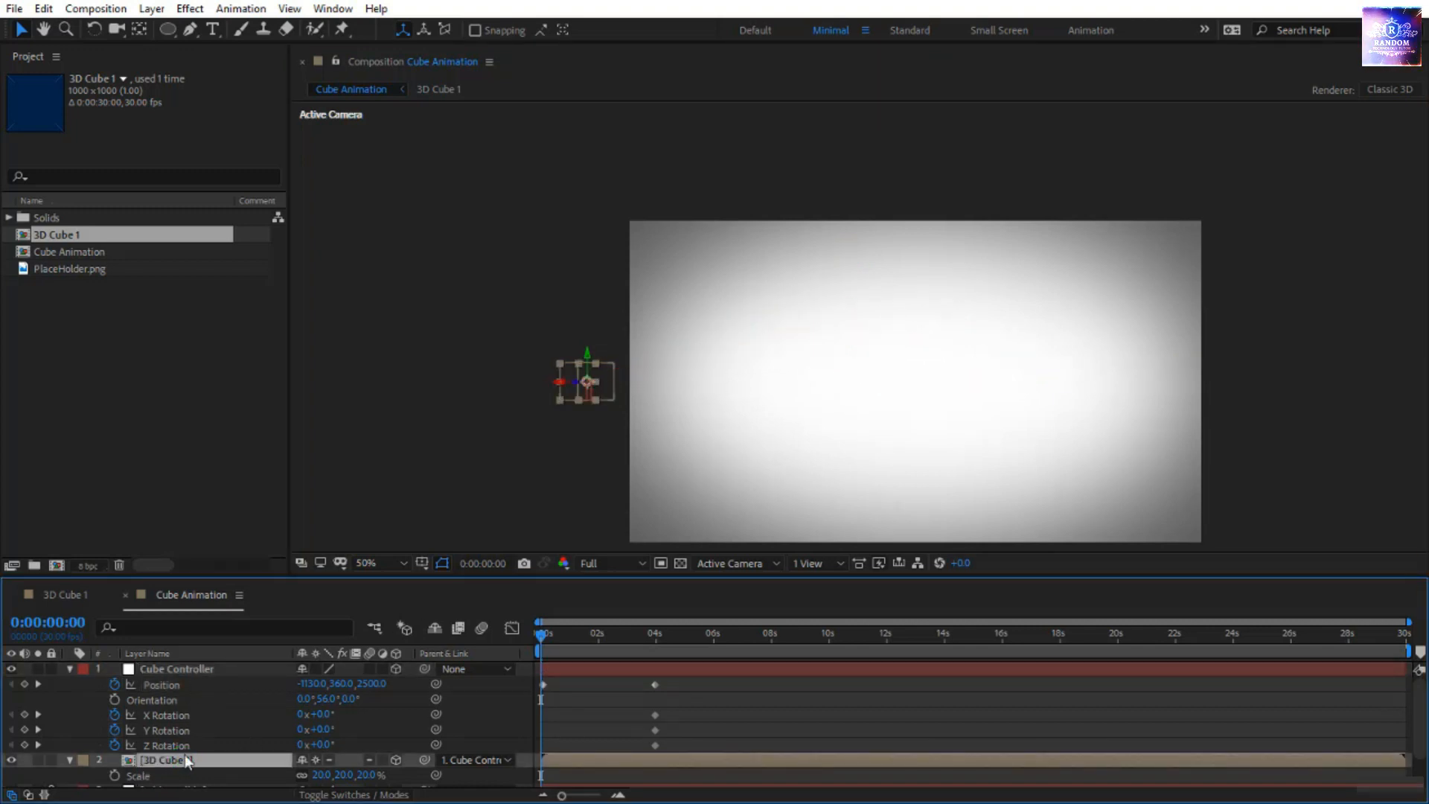
click(192, 667)
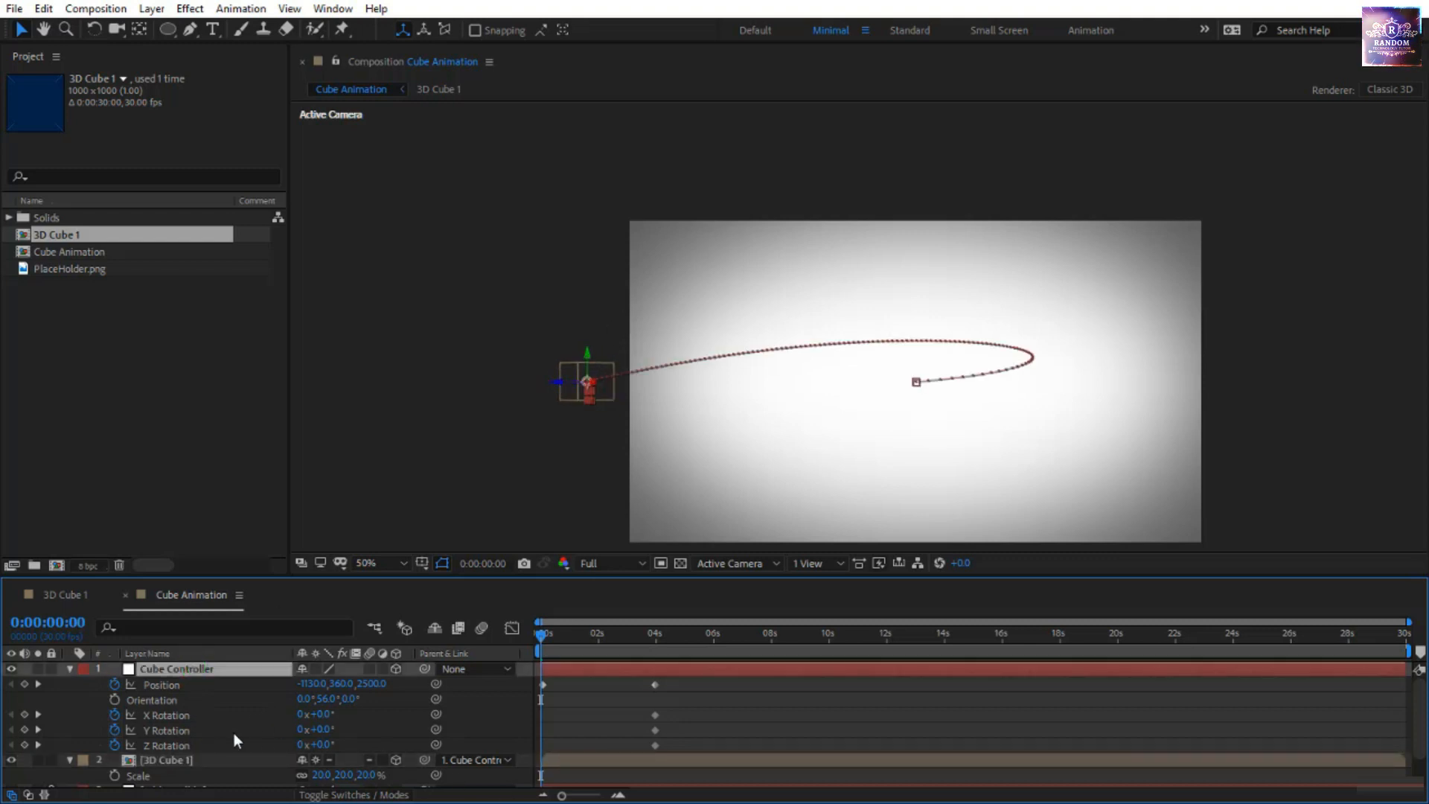
drag(322, 720, 431, 738)
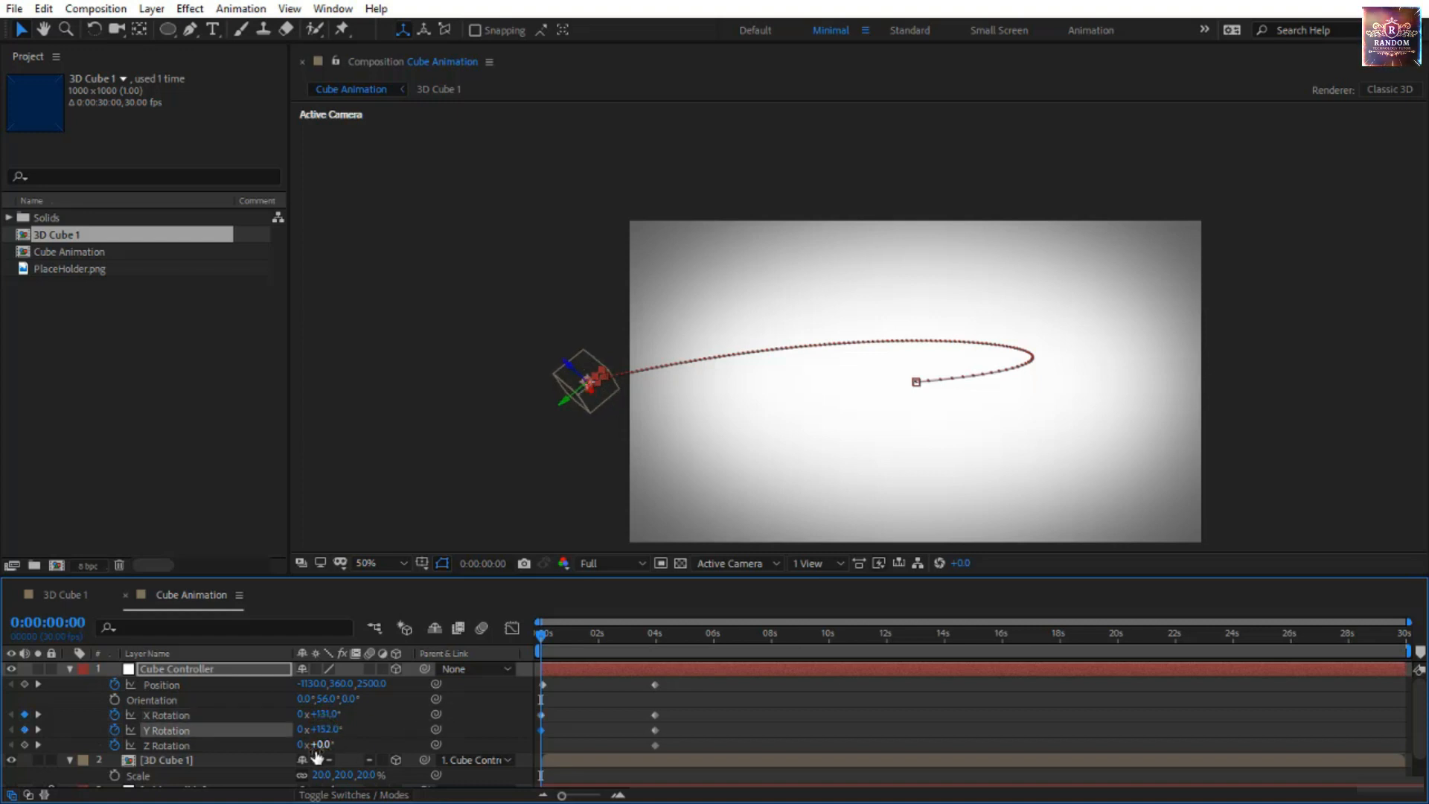
drag(322, 746, 603, 698)
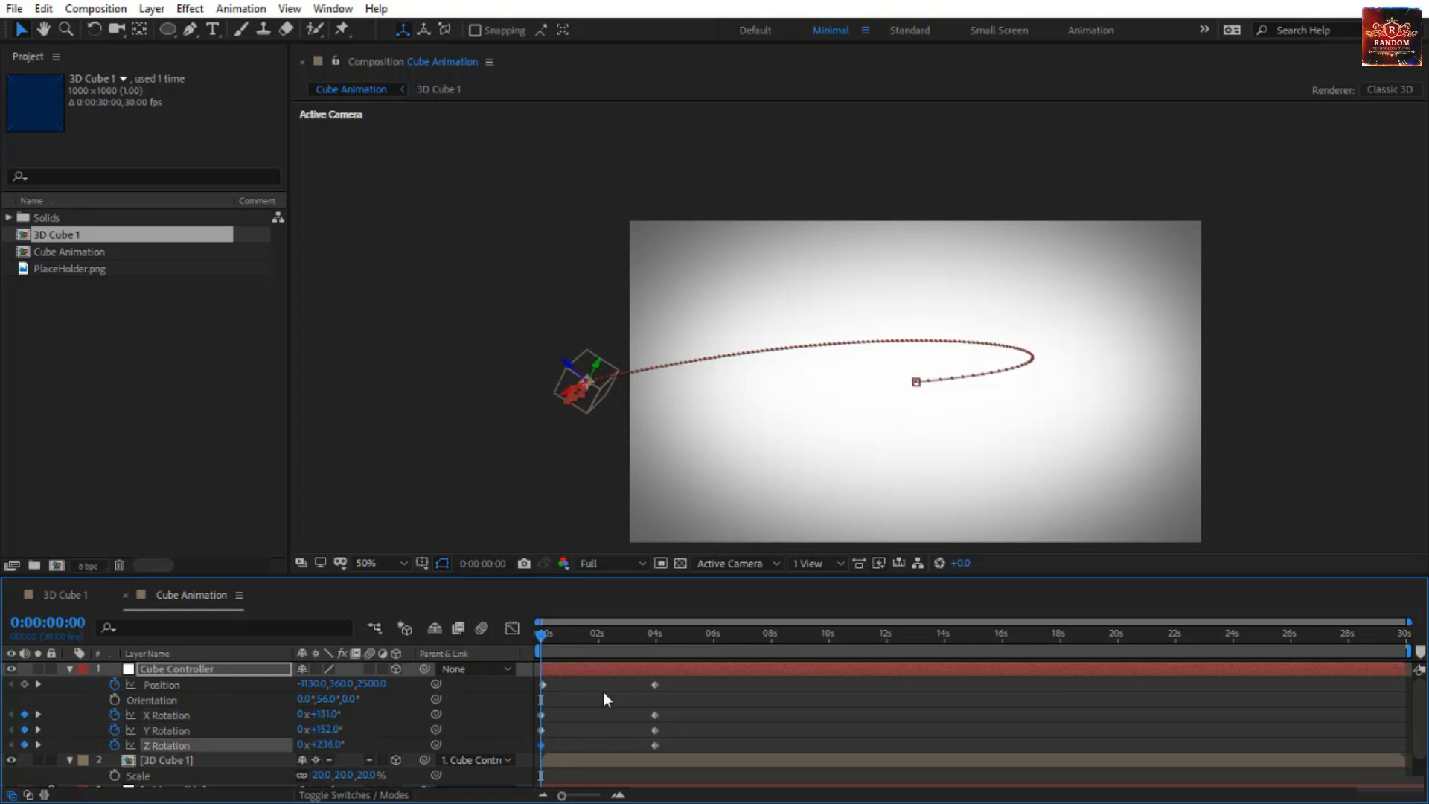
Preview the cube's fly-in animation with the composition fitted in the viewer, and set the current time to 0:00:05:14.
click(710, 719)
key(space)
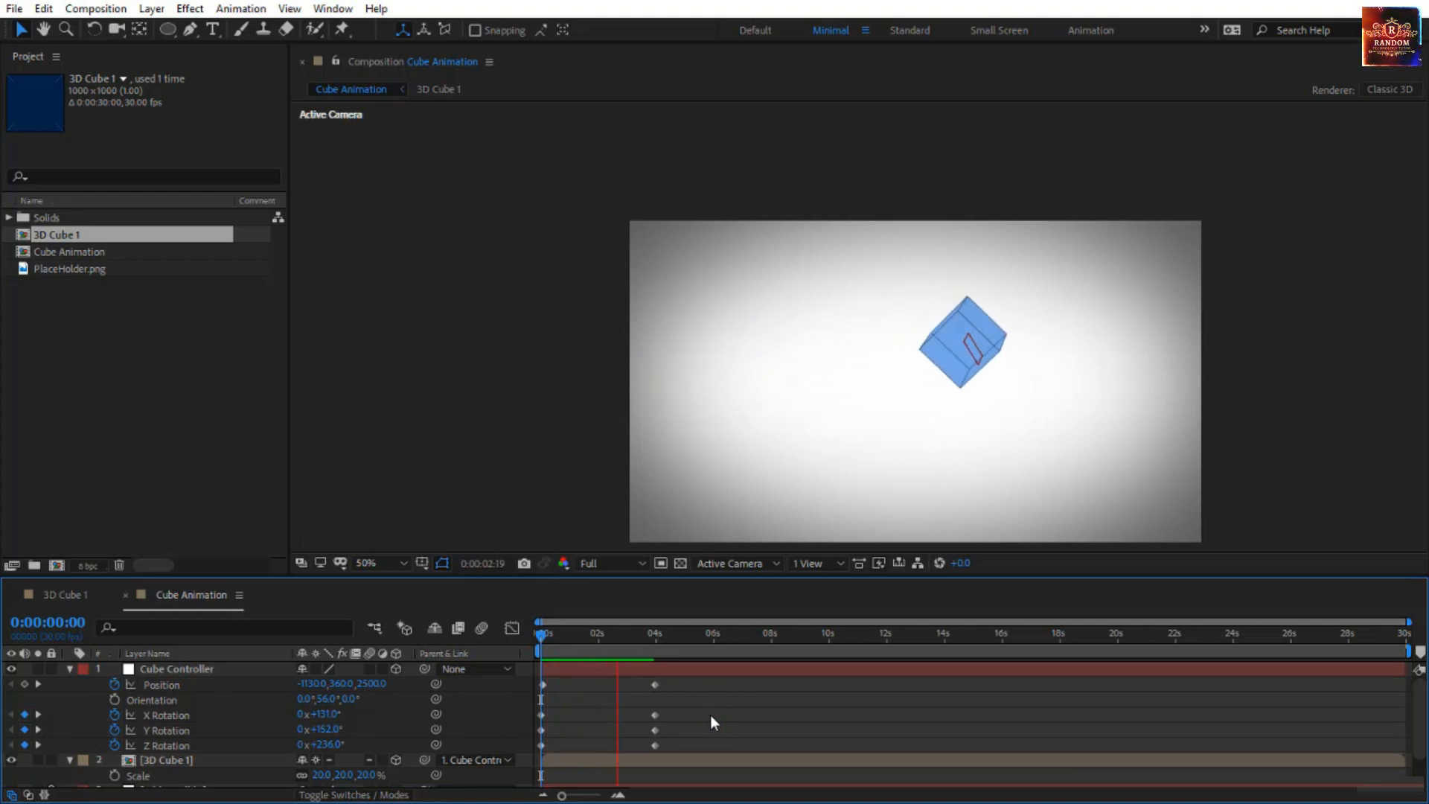
click(706, 715)
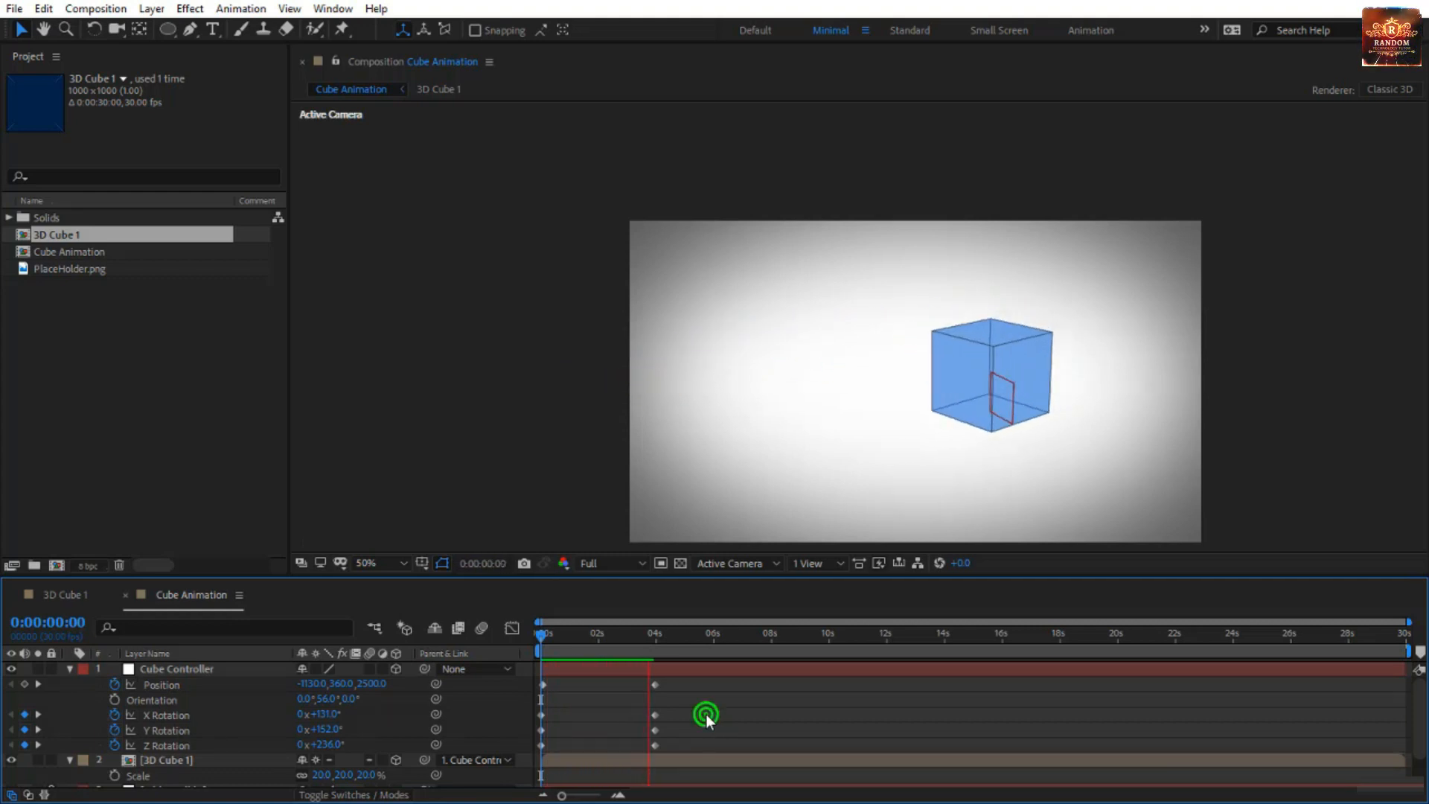
click(372, 419)
key(shift+slash)
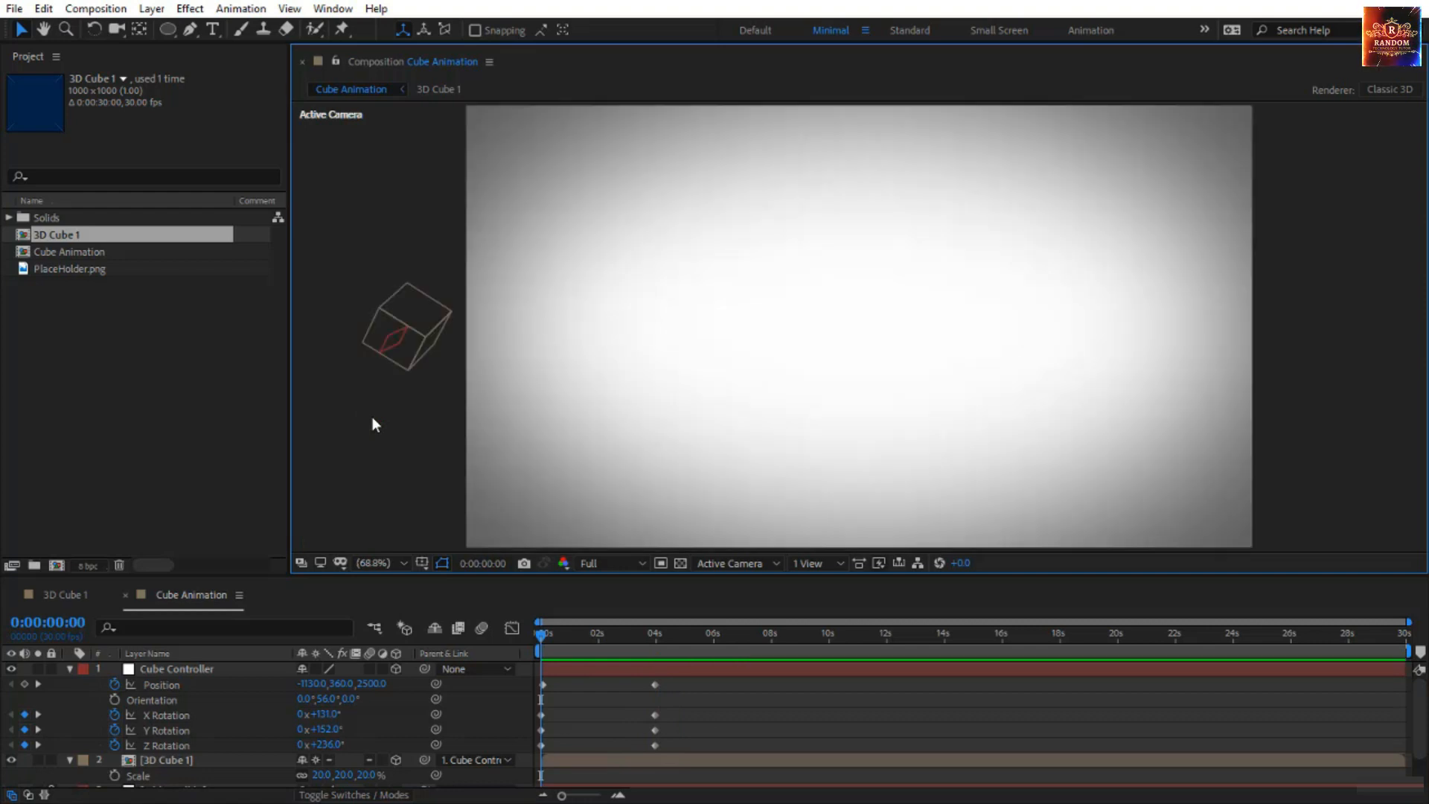
key(space)
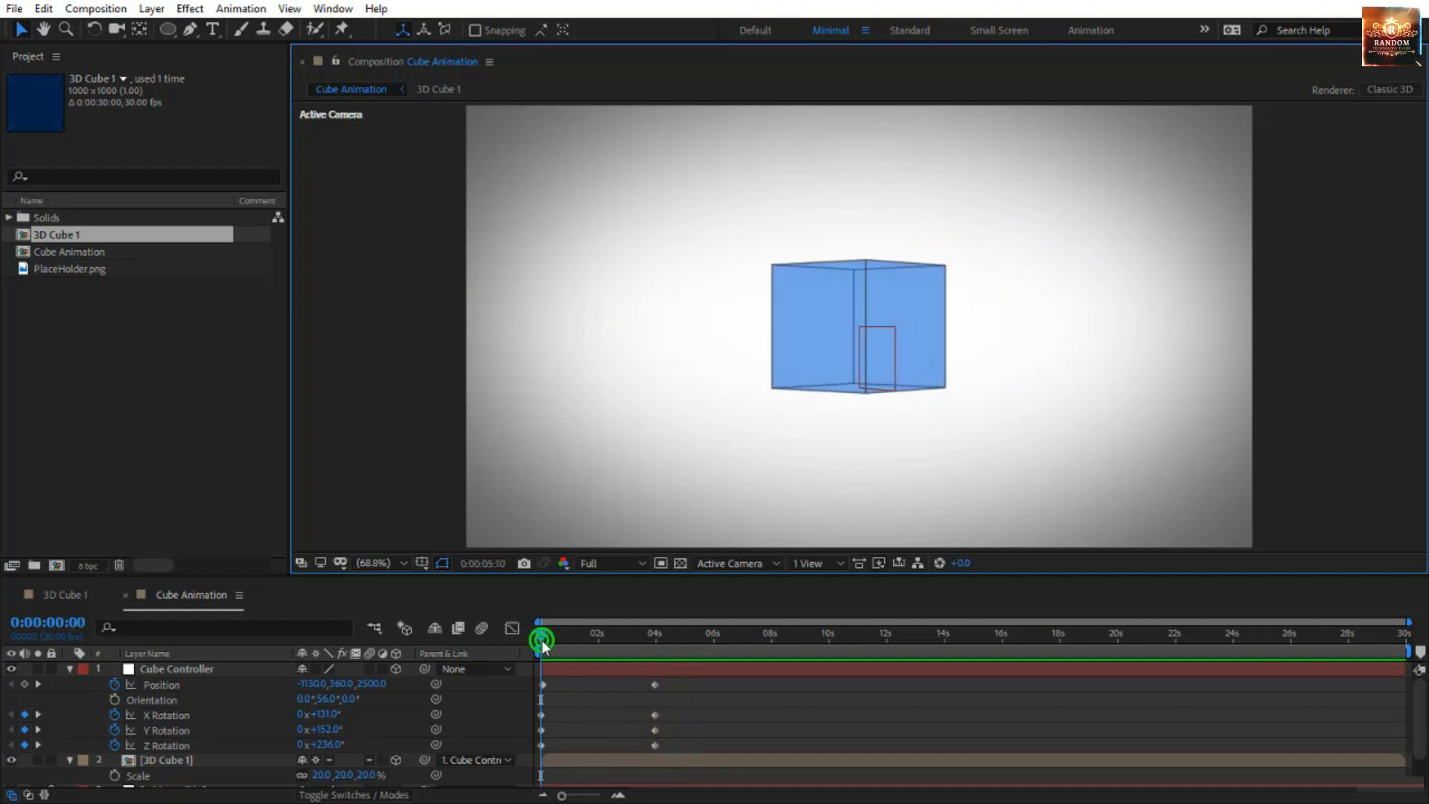
drag(542, 642, 699, 654)
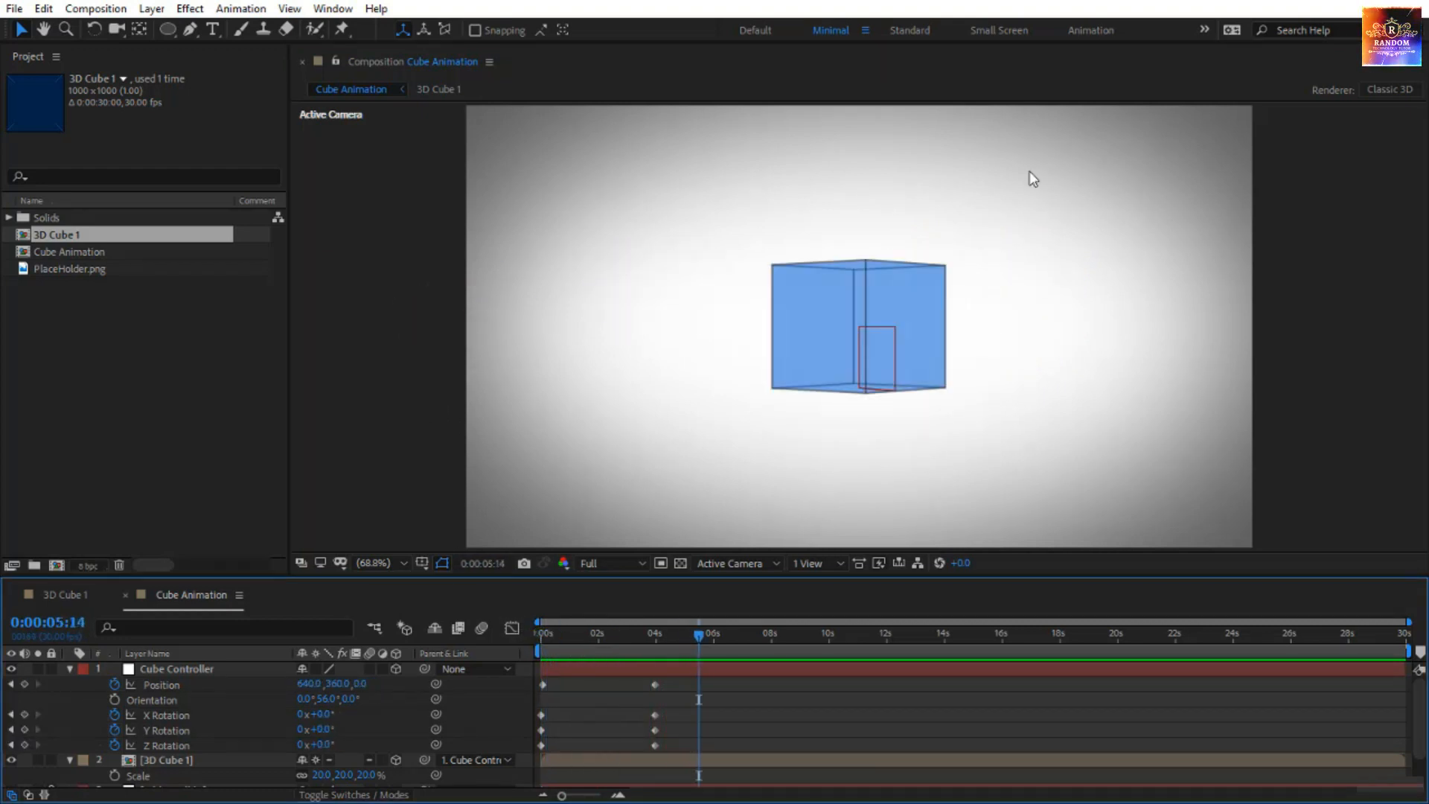
Open the 3D Cube 1 composition and add PlaceHolder.png as a layer above the Front layer.
click(941, 296)
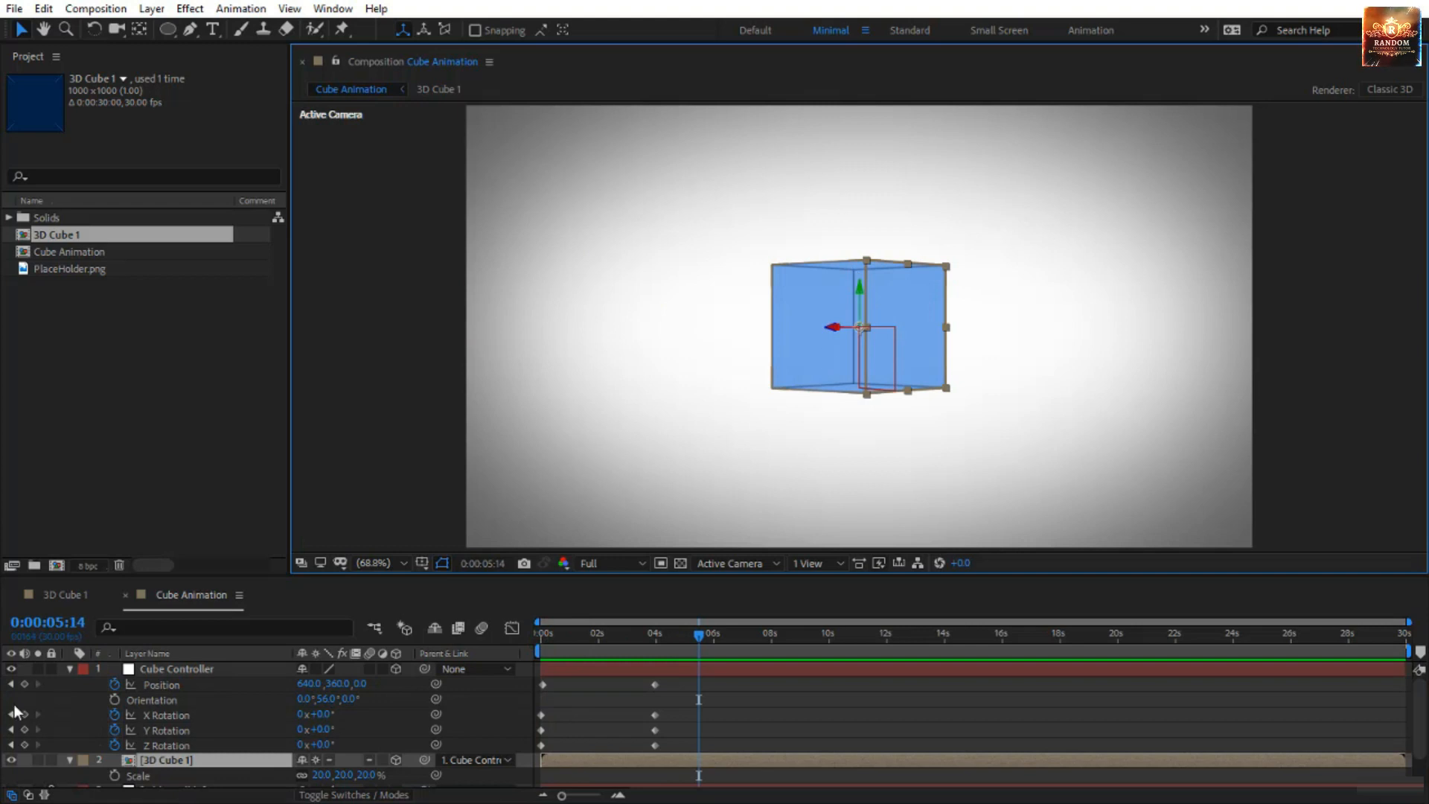
double_click(173, 760)
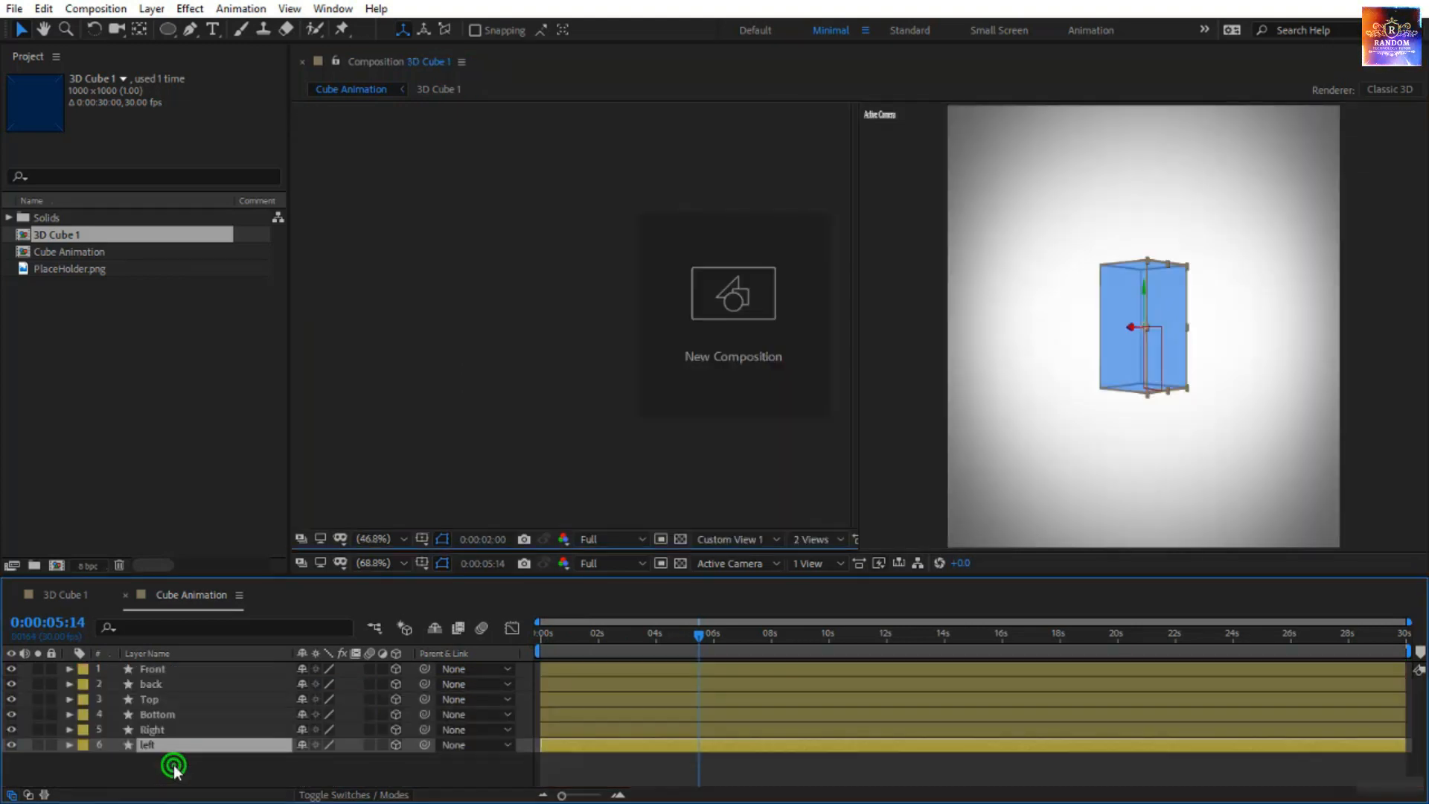
click(162, 668)
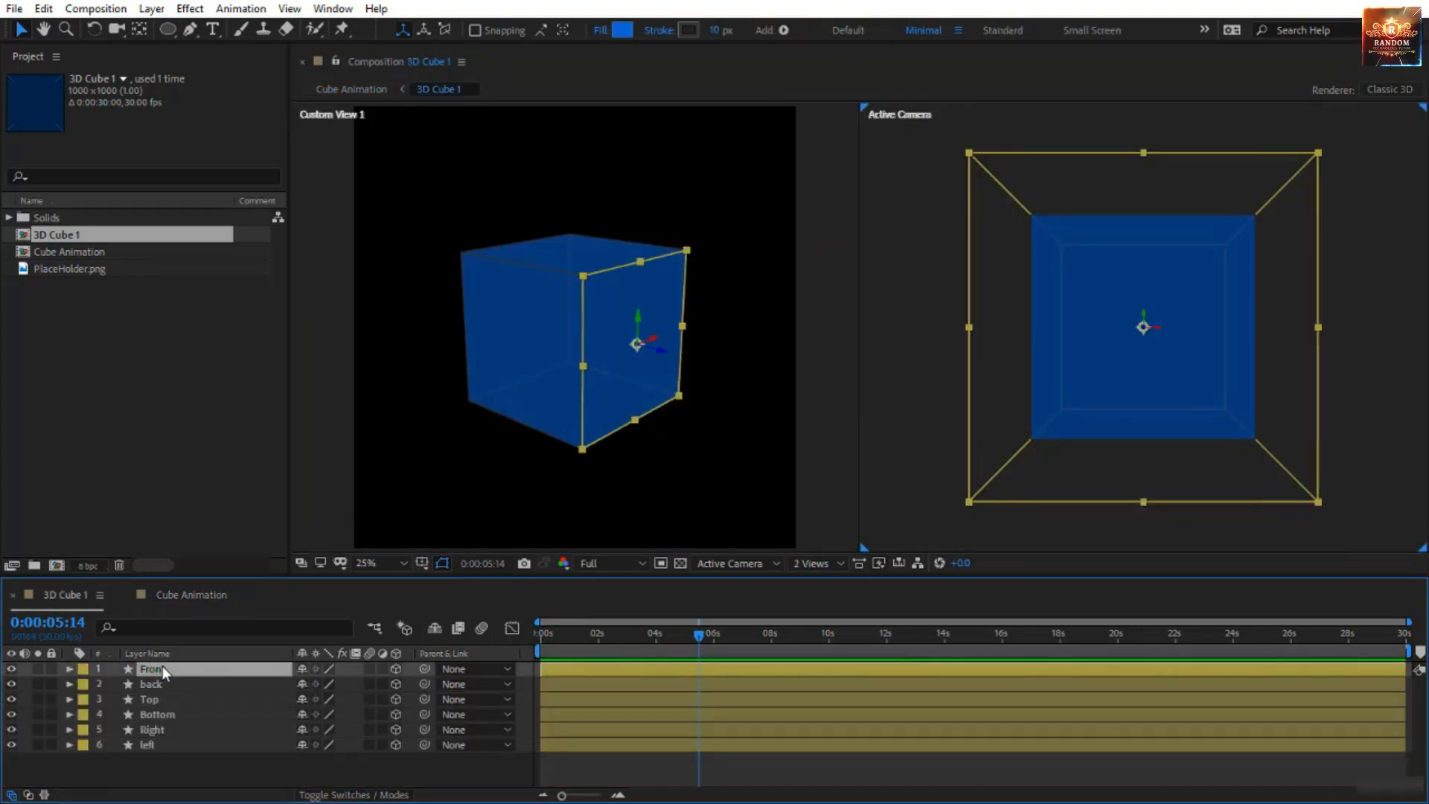
click(70, 268)
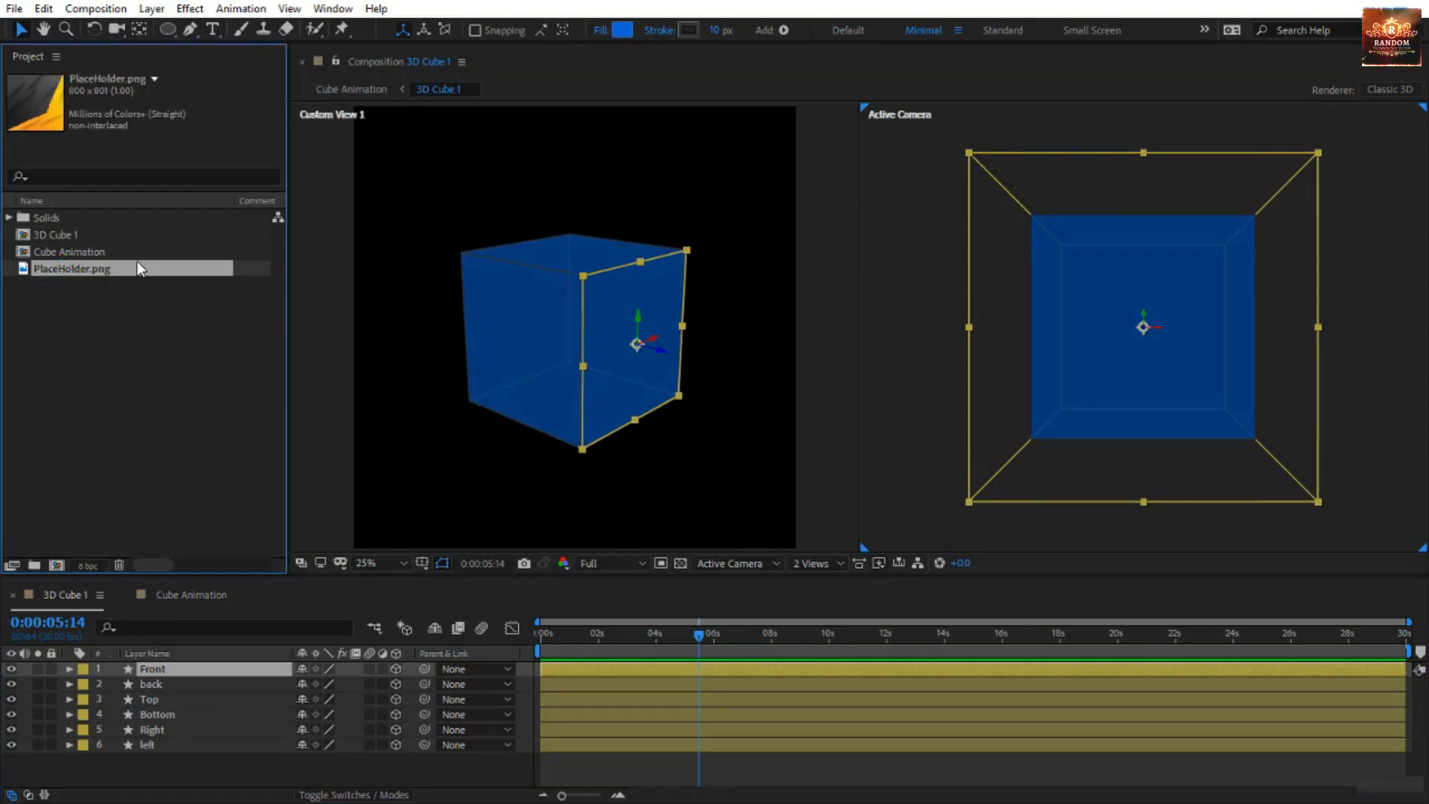
drag(132, 268, 176, 695)
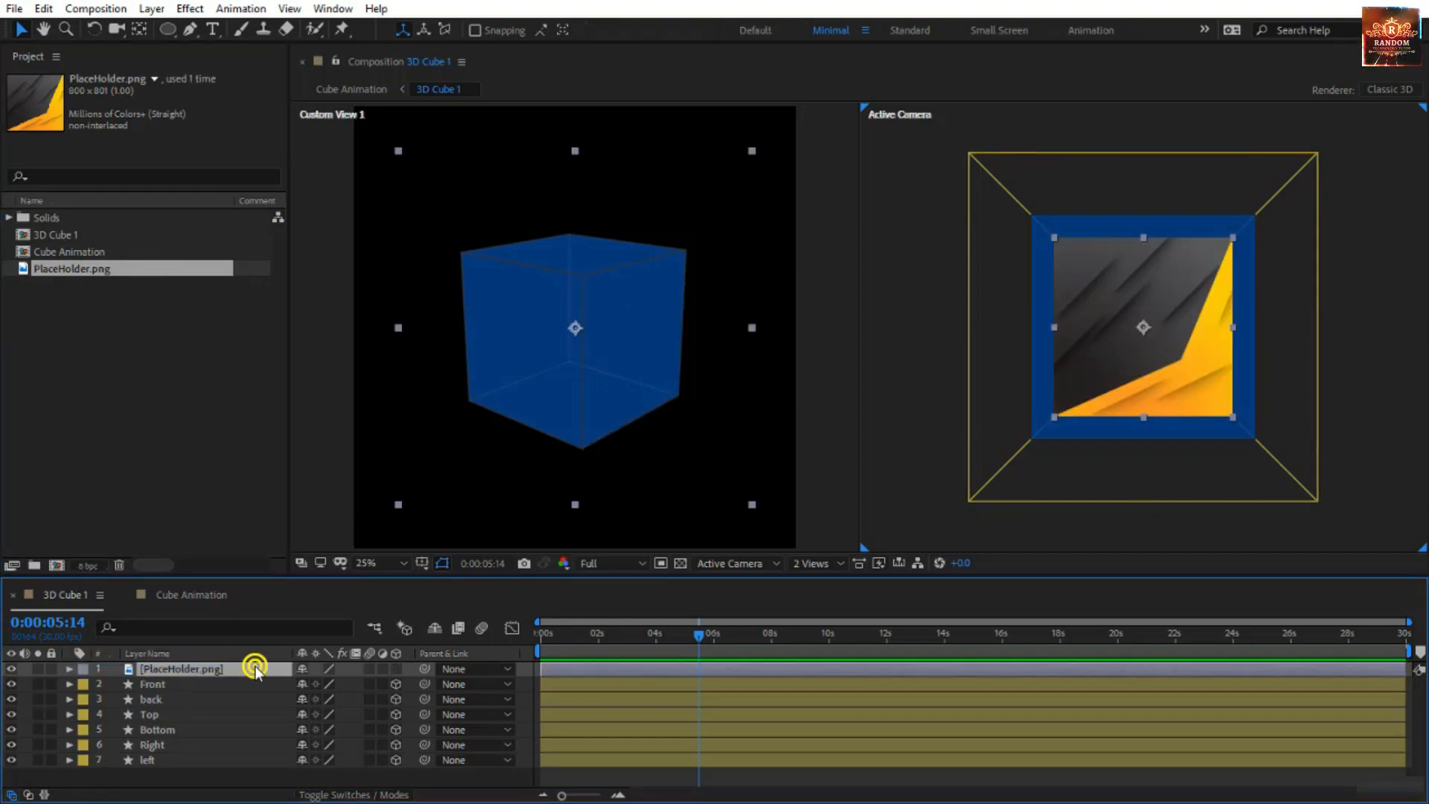
Fit the PlaceHolder.png layer to the composition size and make it a 3D layer.
right_click(255, 668)
mouse_move(335, 274)
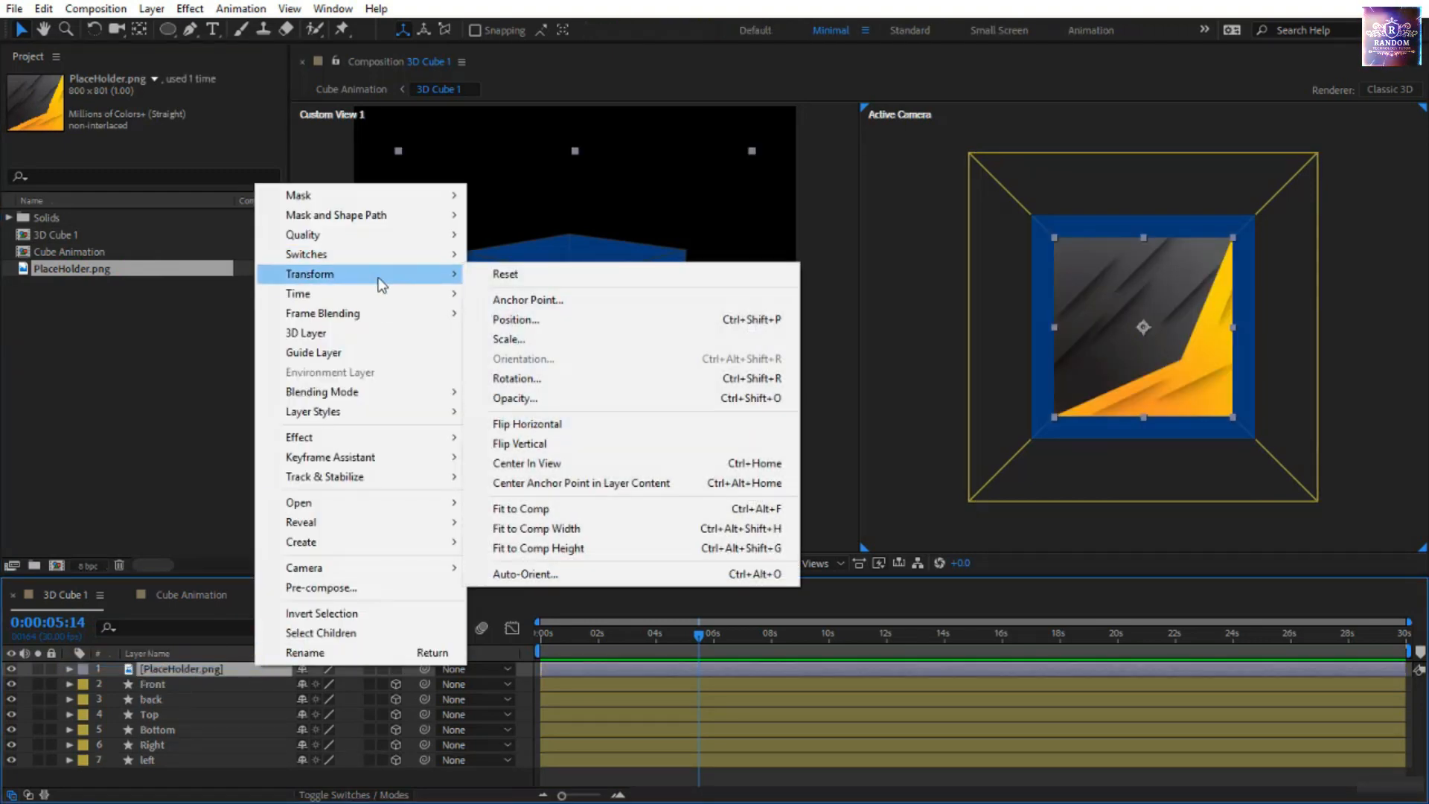
click(543, 509)
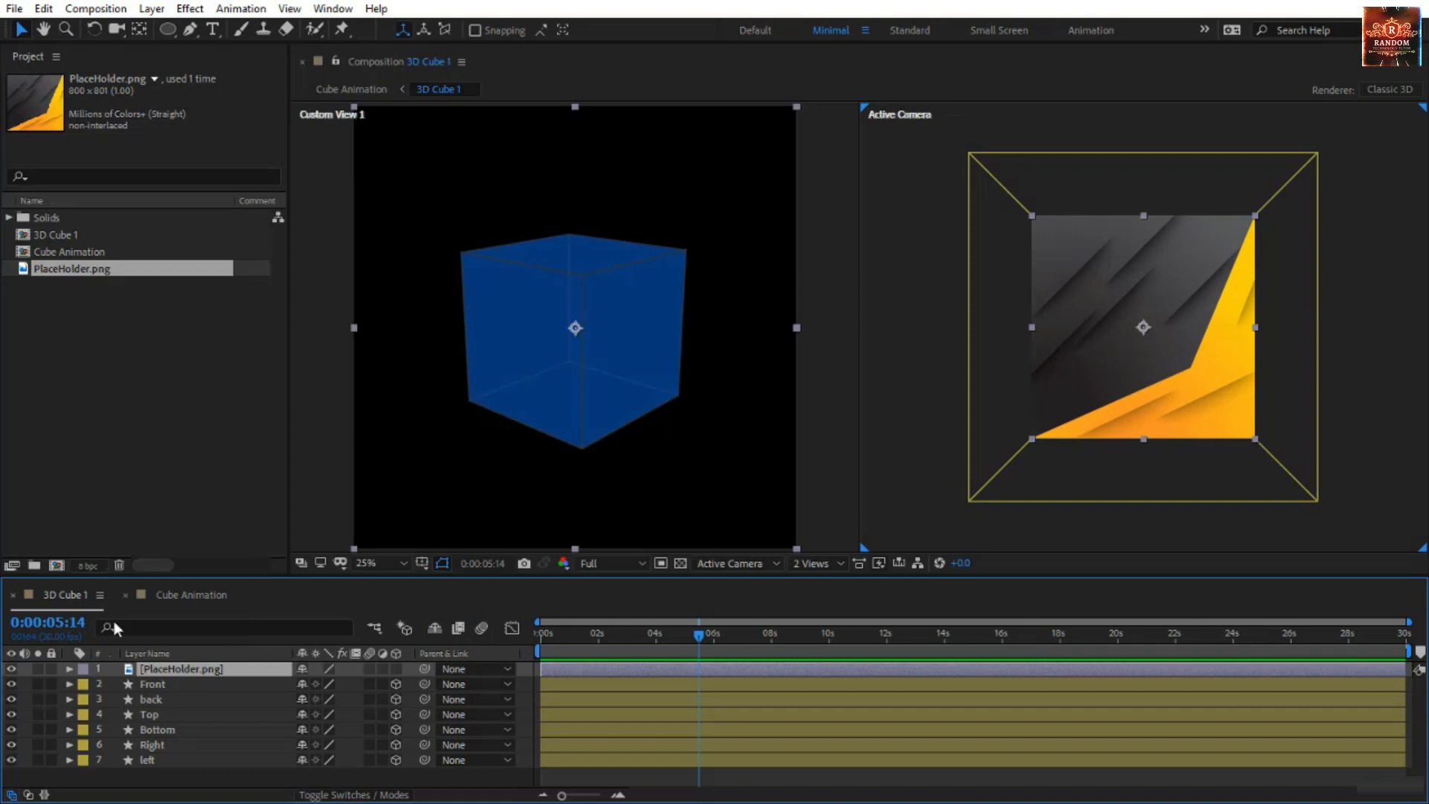
click(395, 669)
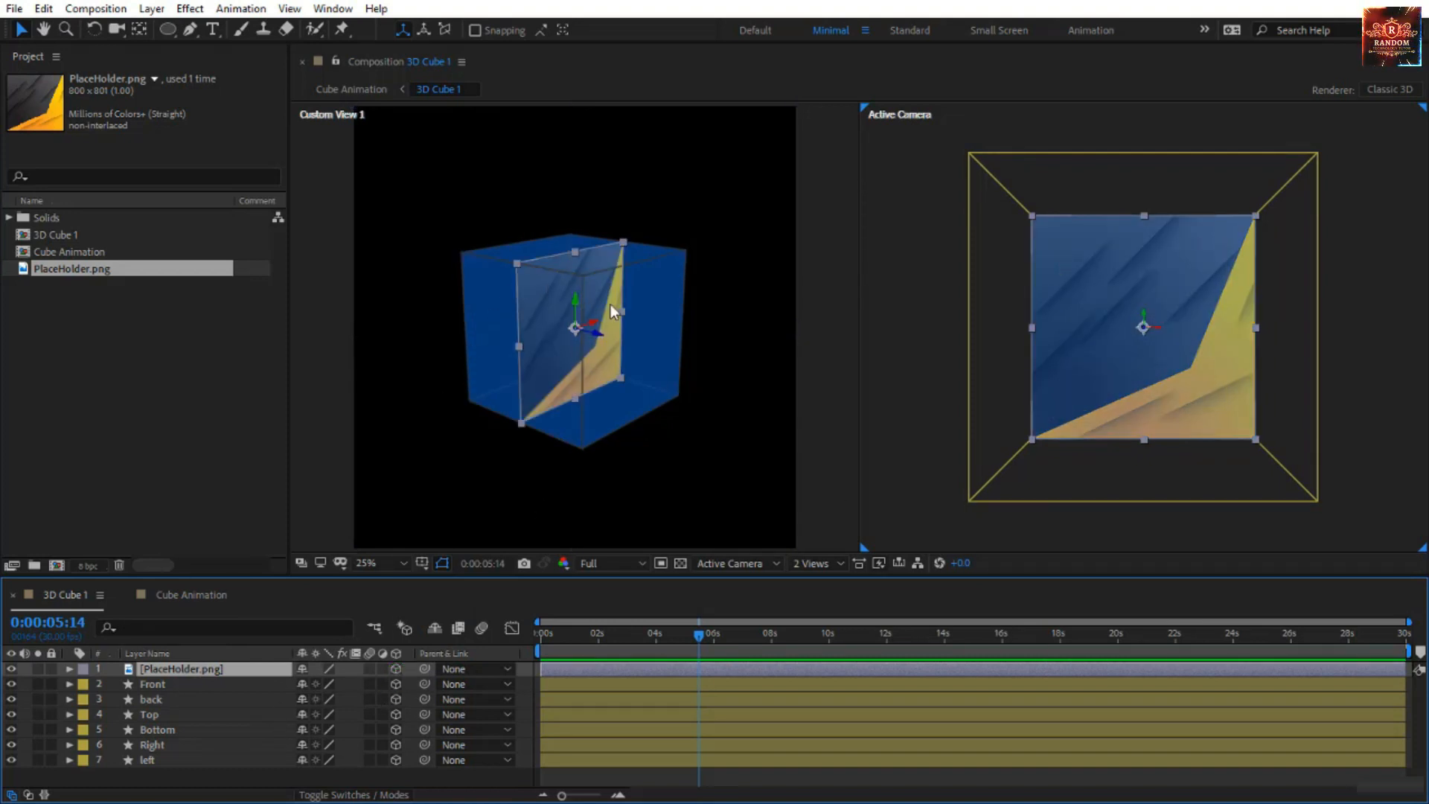
Set the Z position of the PlaceHolder.png layer to -500 so it sits on the cube's front face.
key(p)
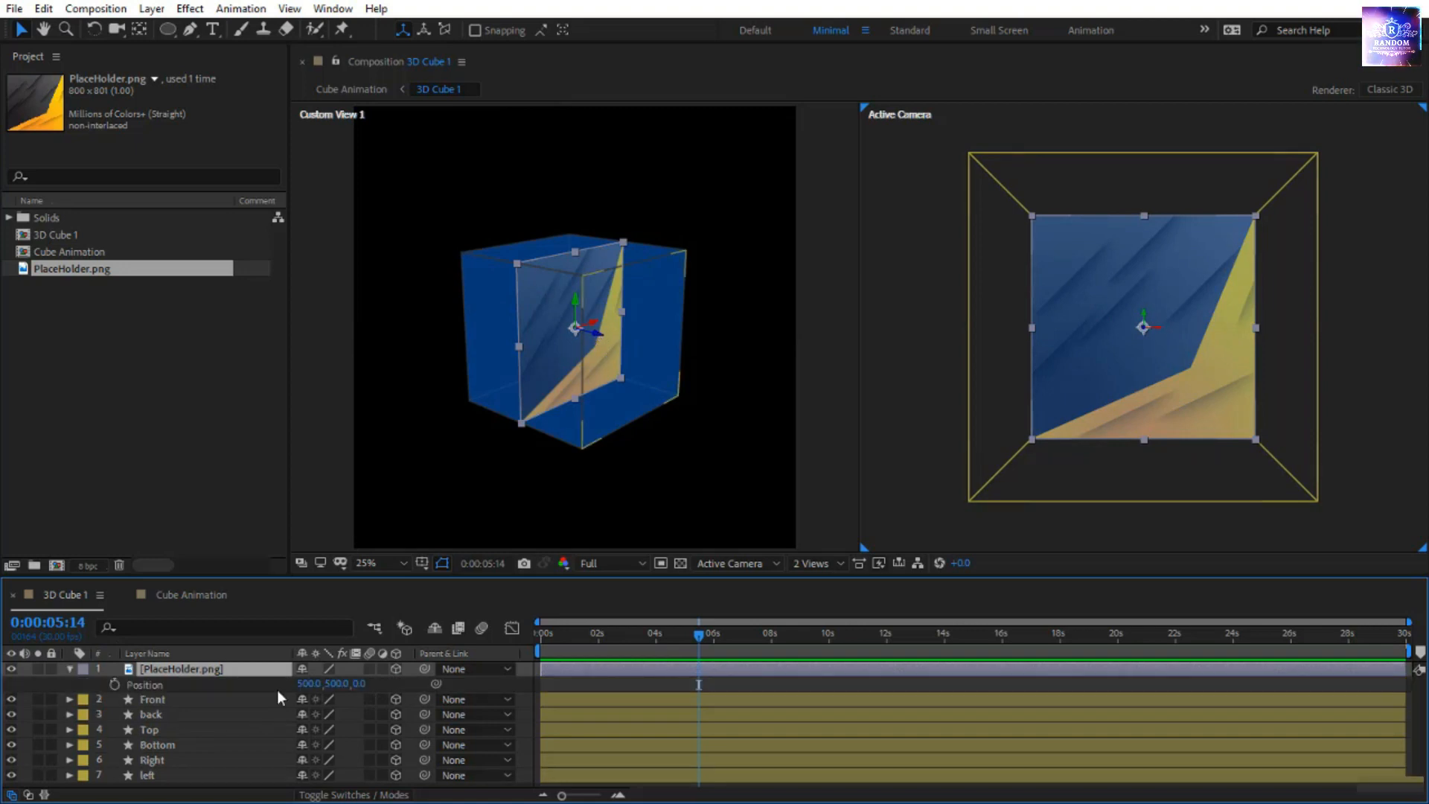
drag(360, 683, 2, 685)
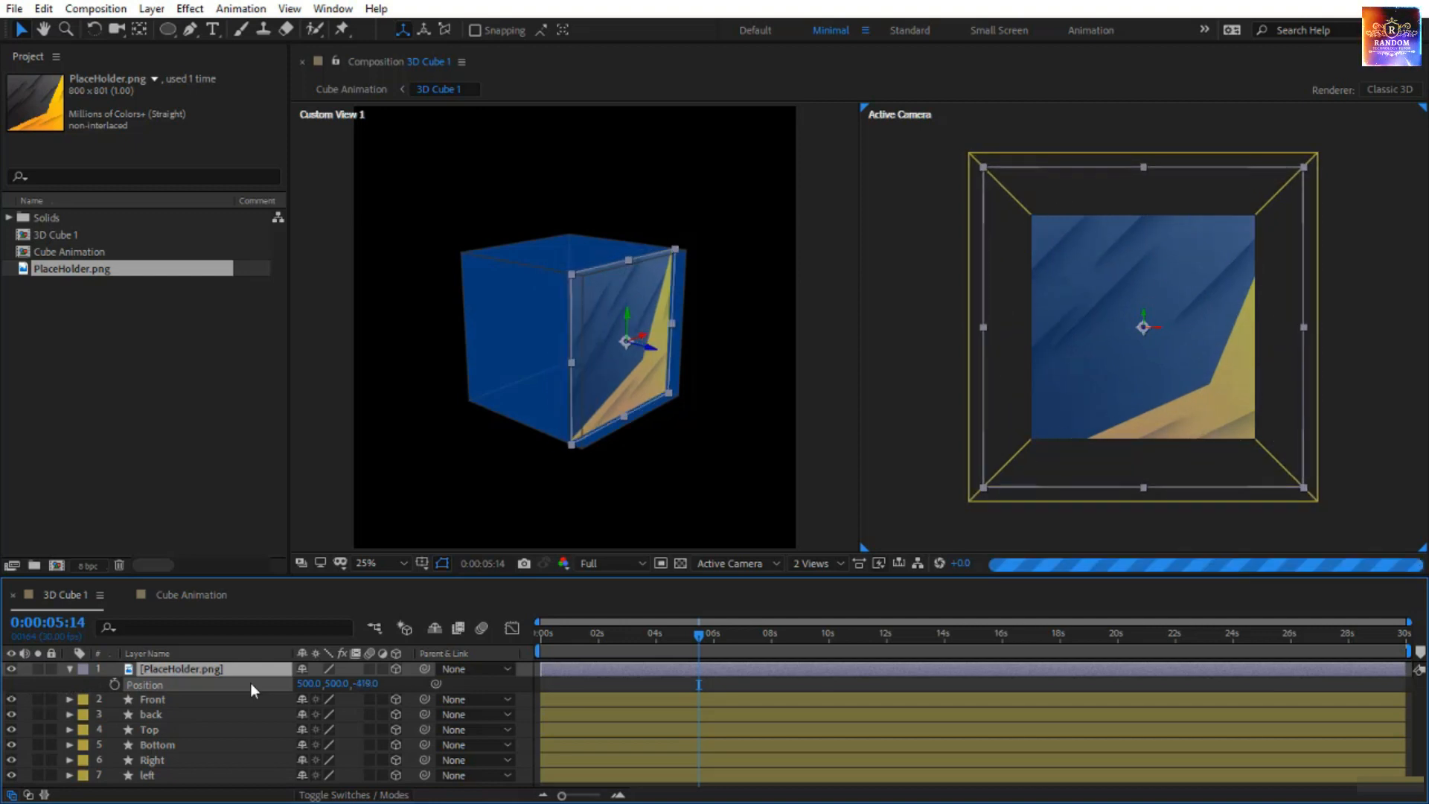
click(364, 683)
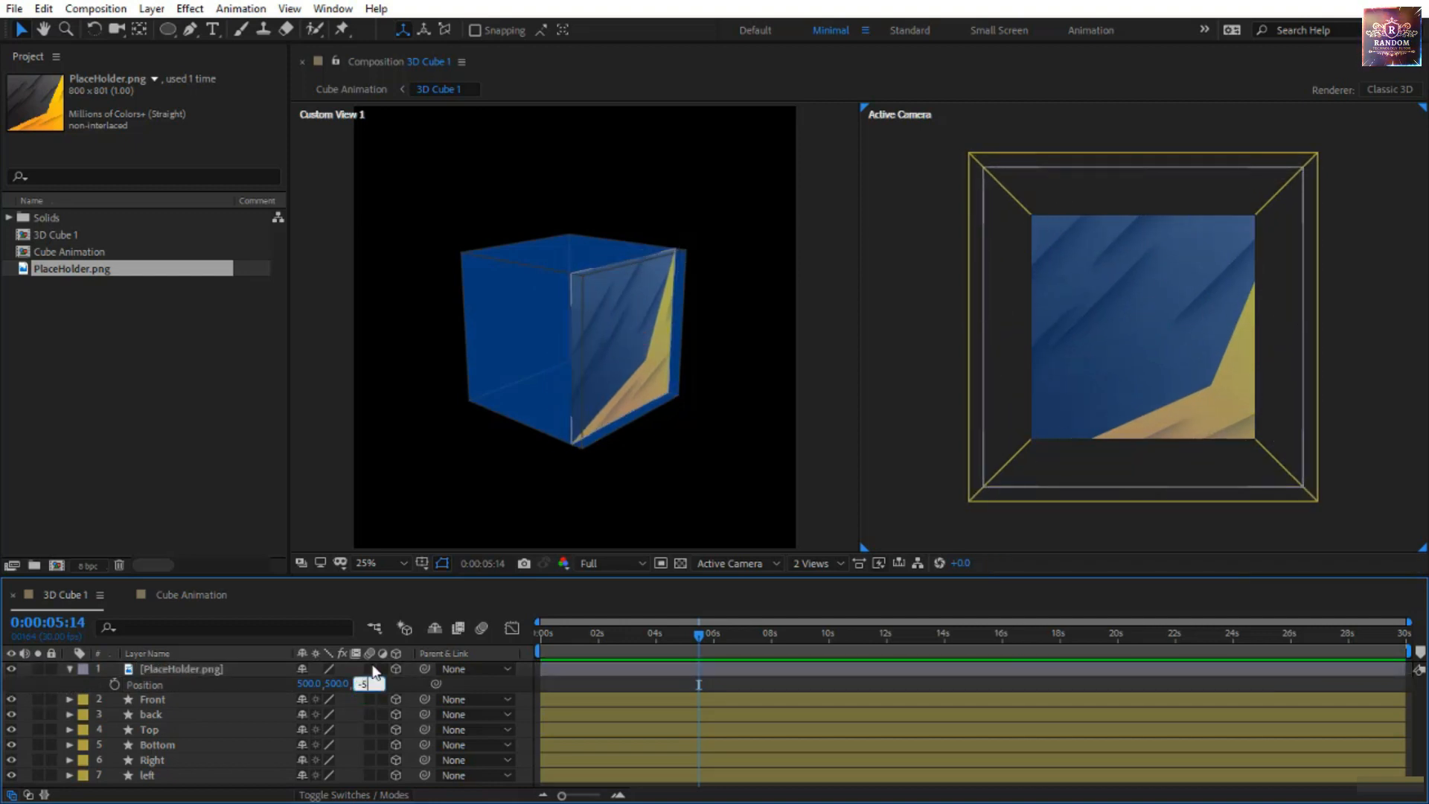
text(-500)
key(Return)
Move the Front layer above PlaceHolder.png and parent it to PlaceHolder.png.
drag(185, 700, 186, 665)
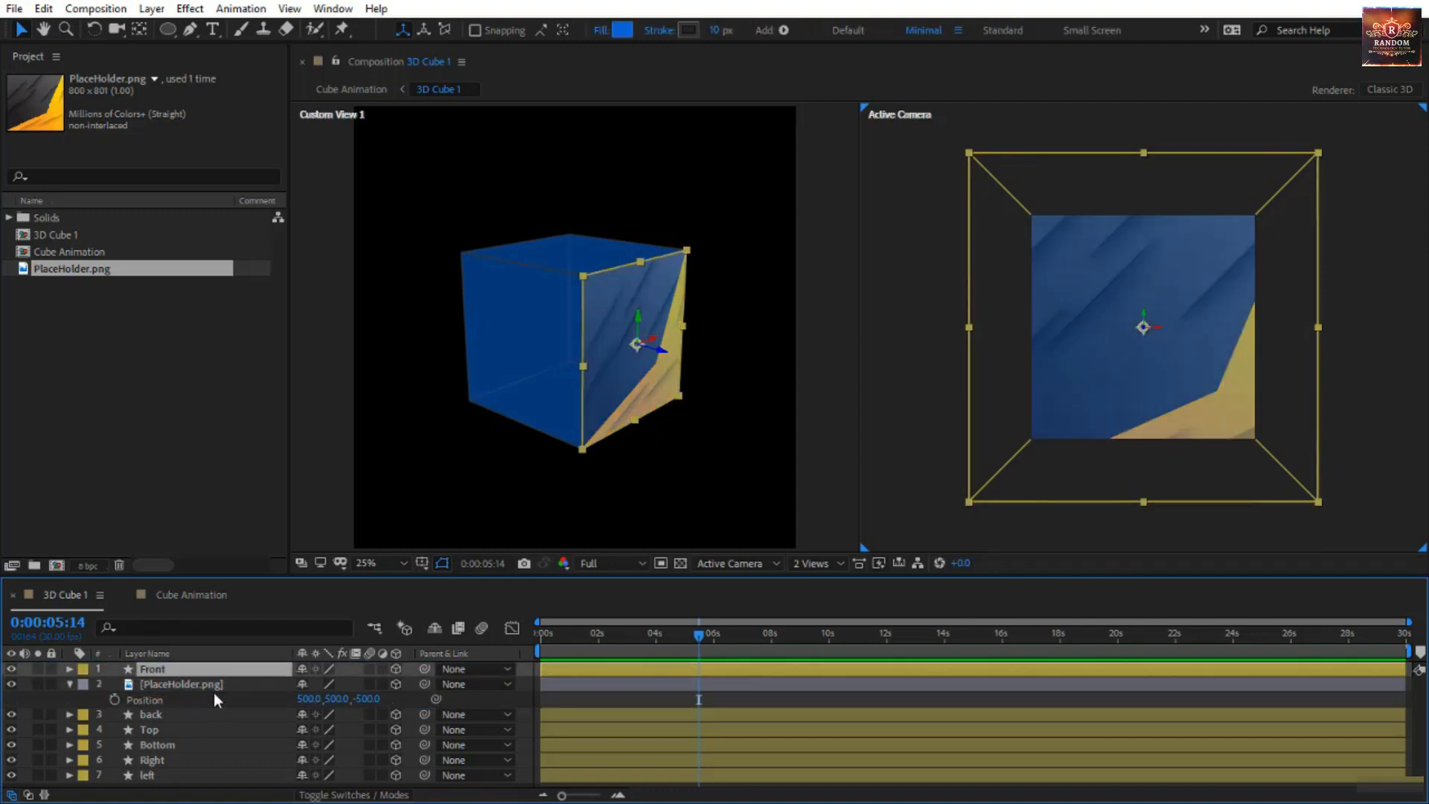
drag(430, 667, 244, 684)
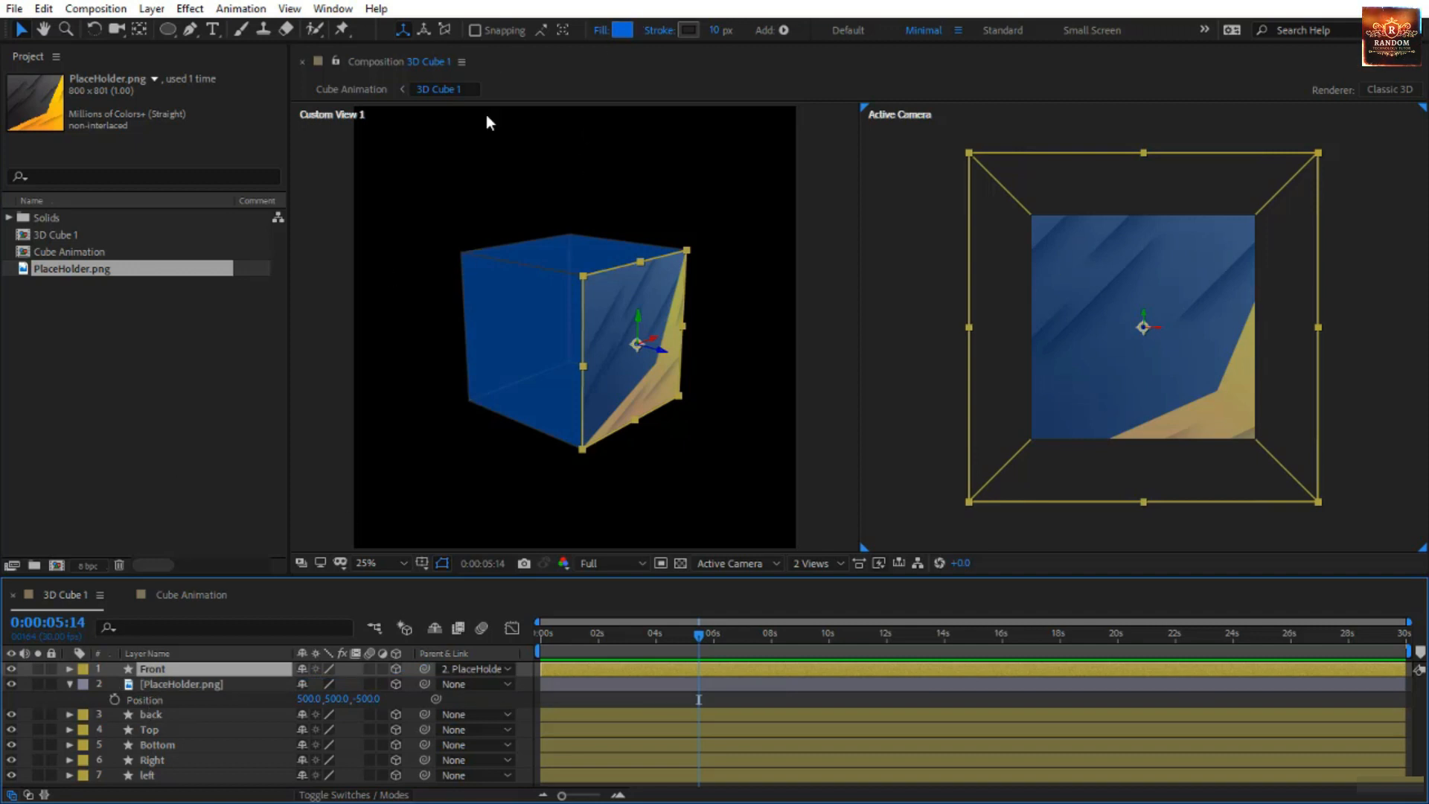
Set the fill of the Front shape layer to None.
click(602, 31)
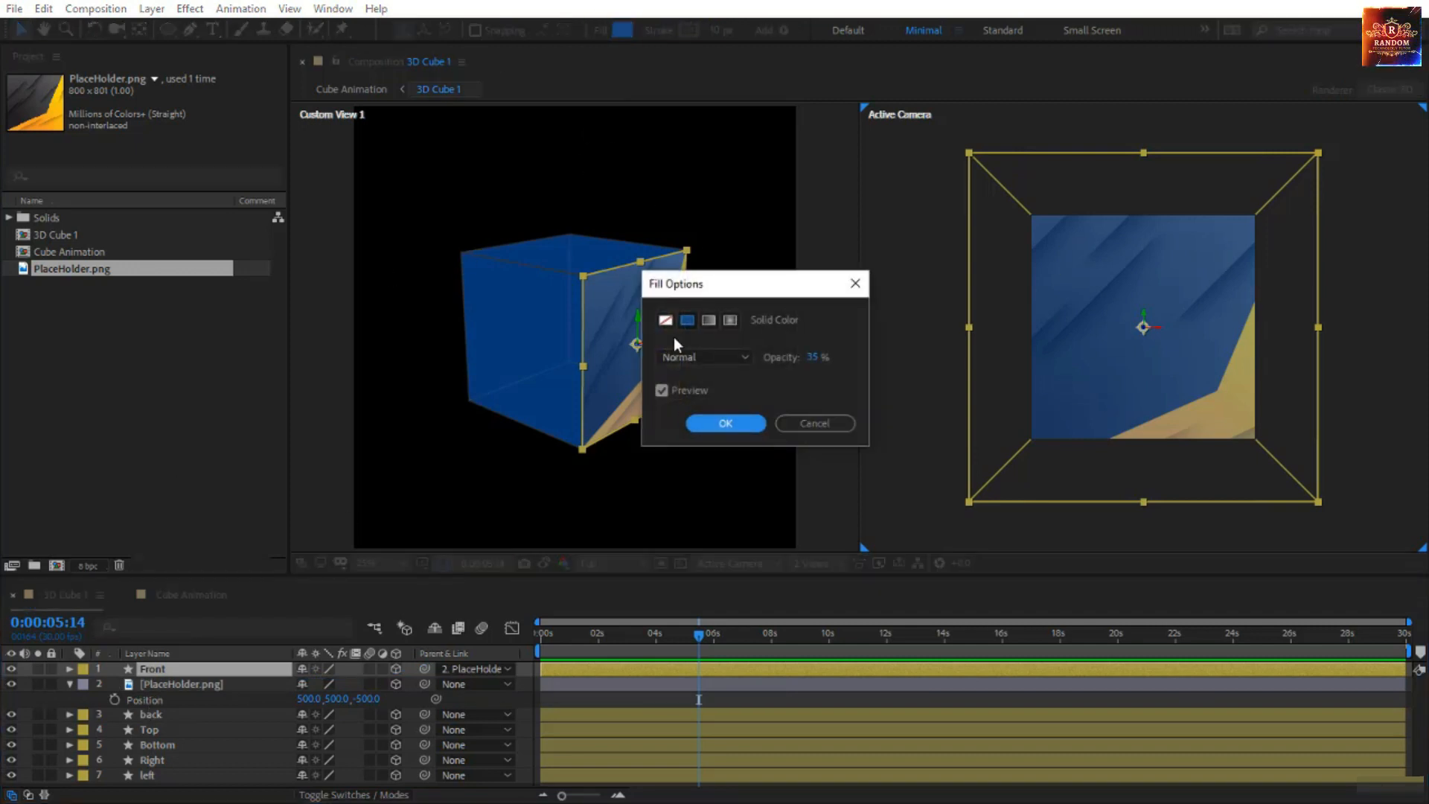
click(666, 320)
click(737, 420)
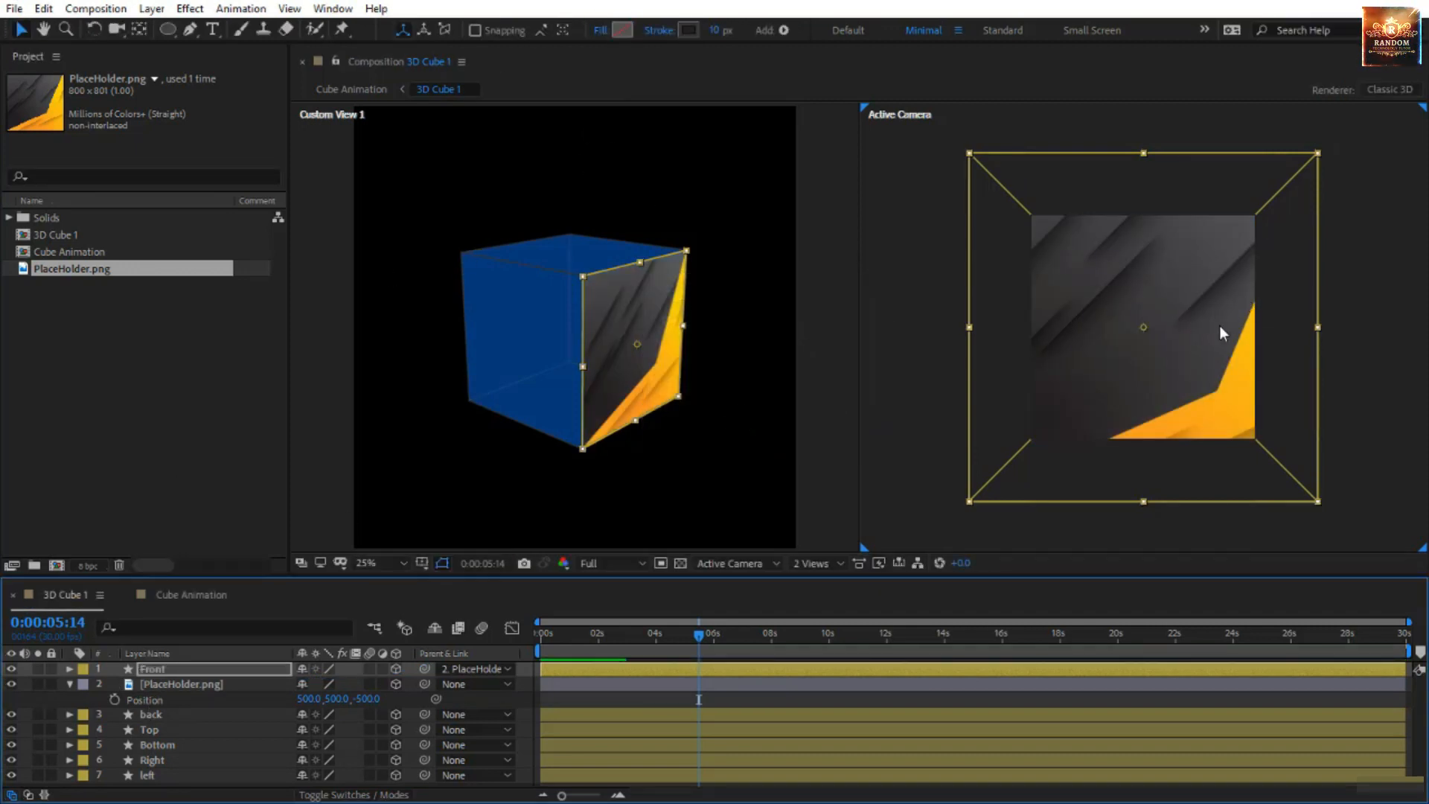
In the Cube Animation composition, set the Cube Controller's Y Rotation keyframe at 0:00:03:29 to -118°.
click(179, 594)
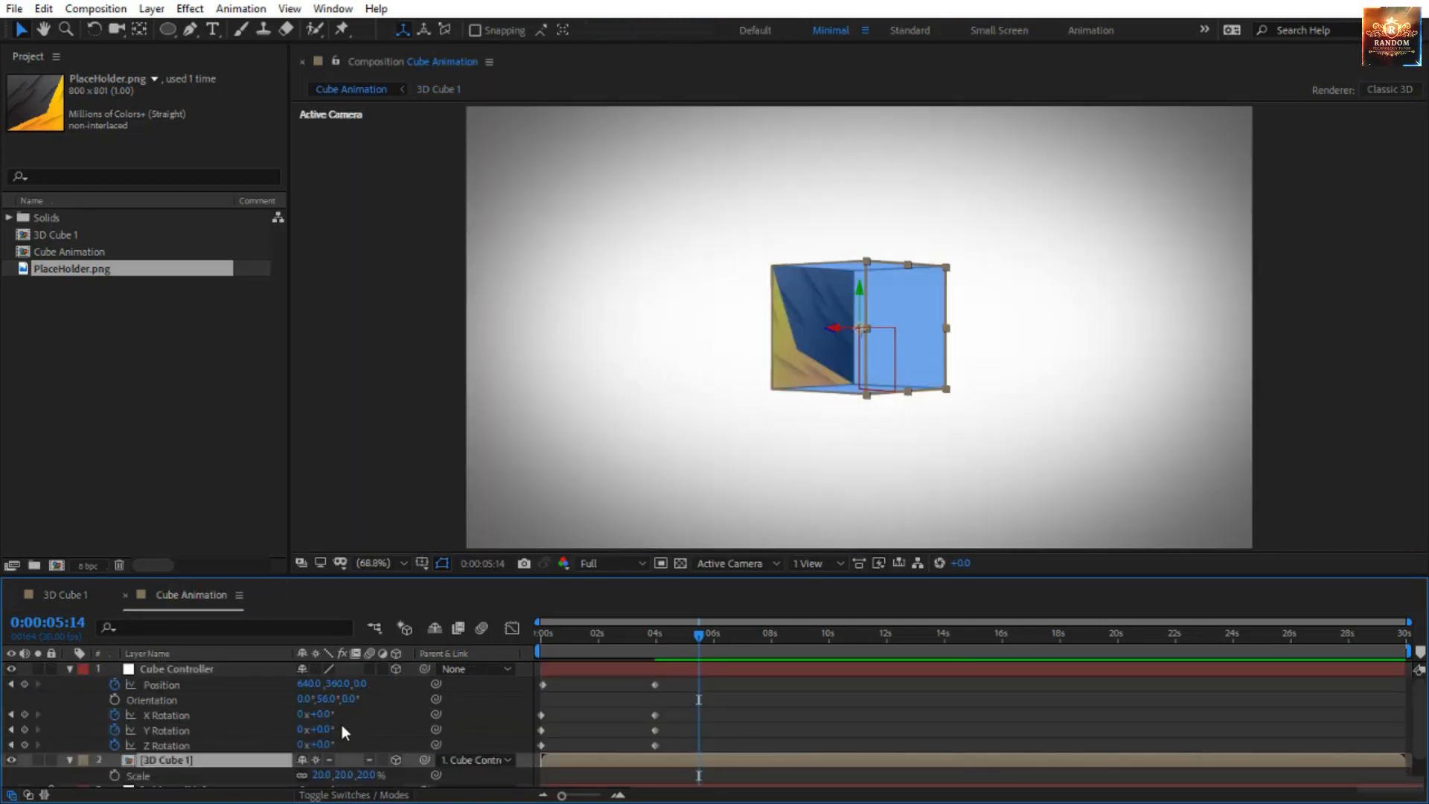
key(j)
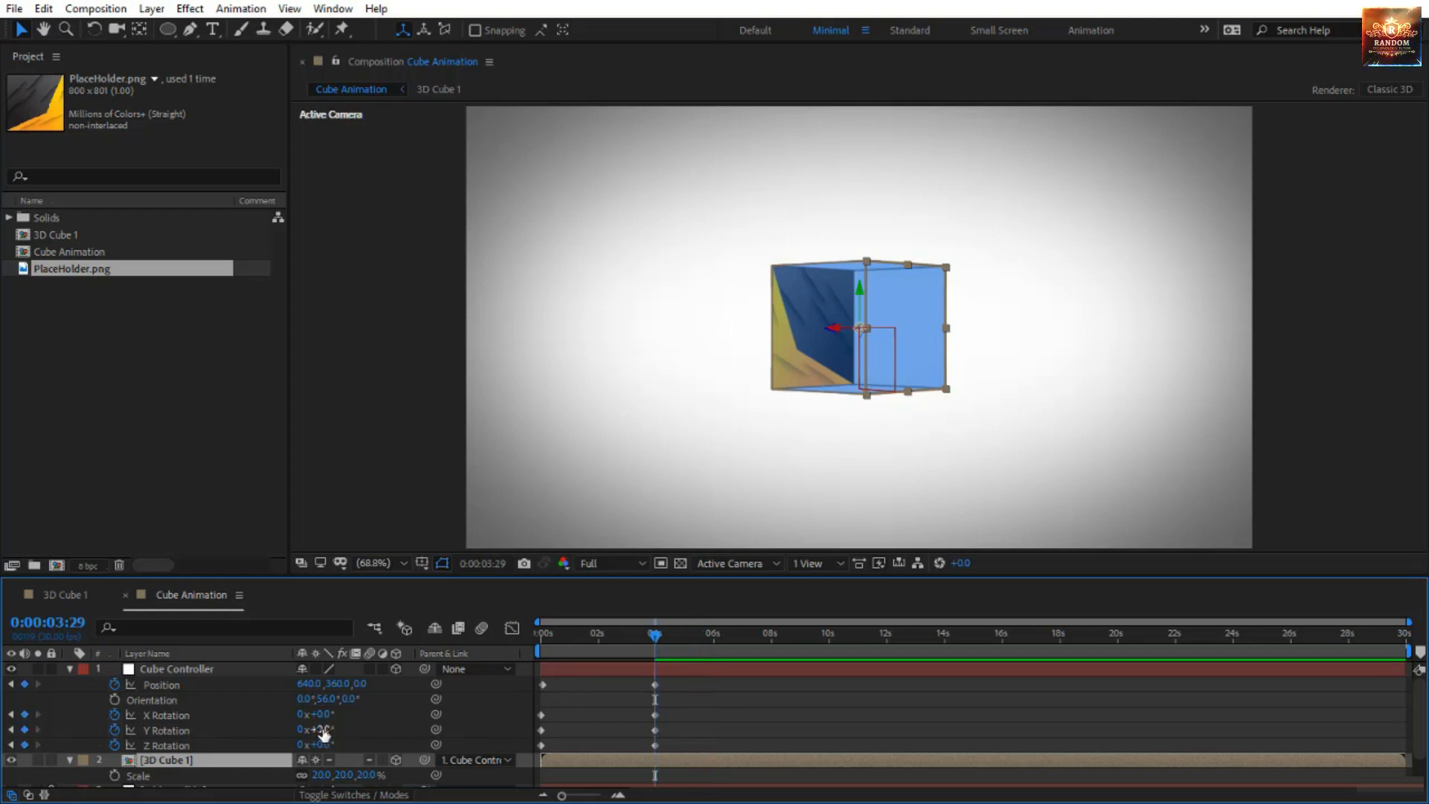
drag(320, 730, 231, 742)
click(640, 668)
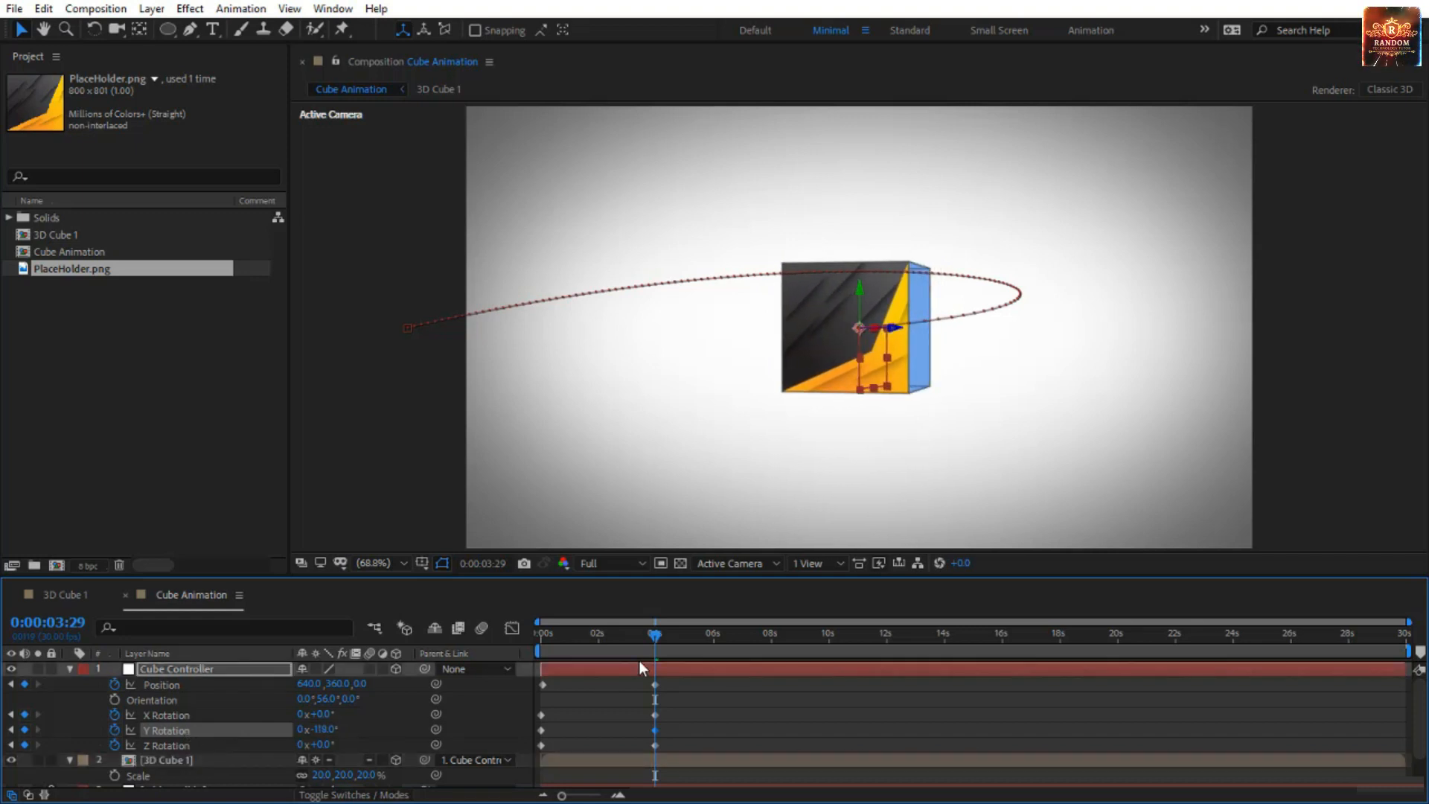
Preview the cube animation from 0:00:00:00 with the Cube Controller layer hidden.
drag(649, 638, 481, 656)
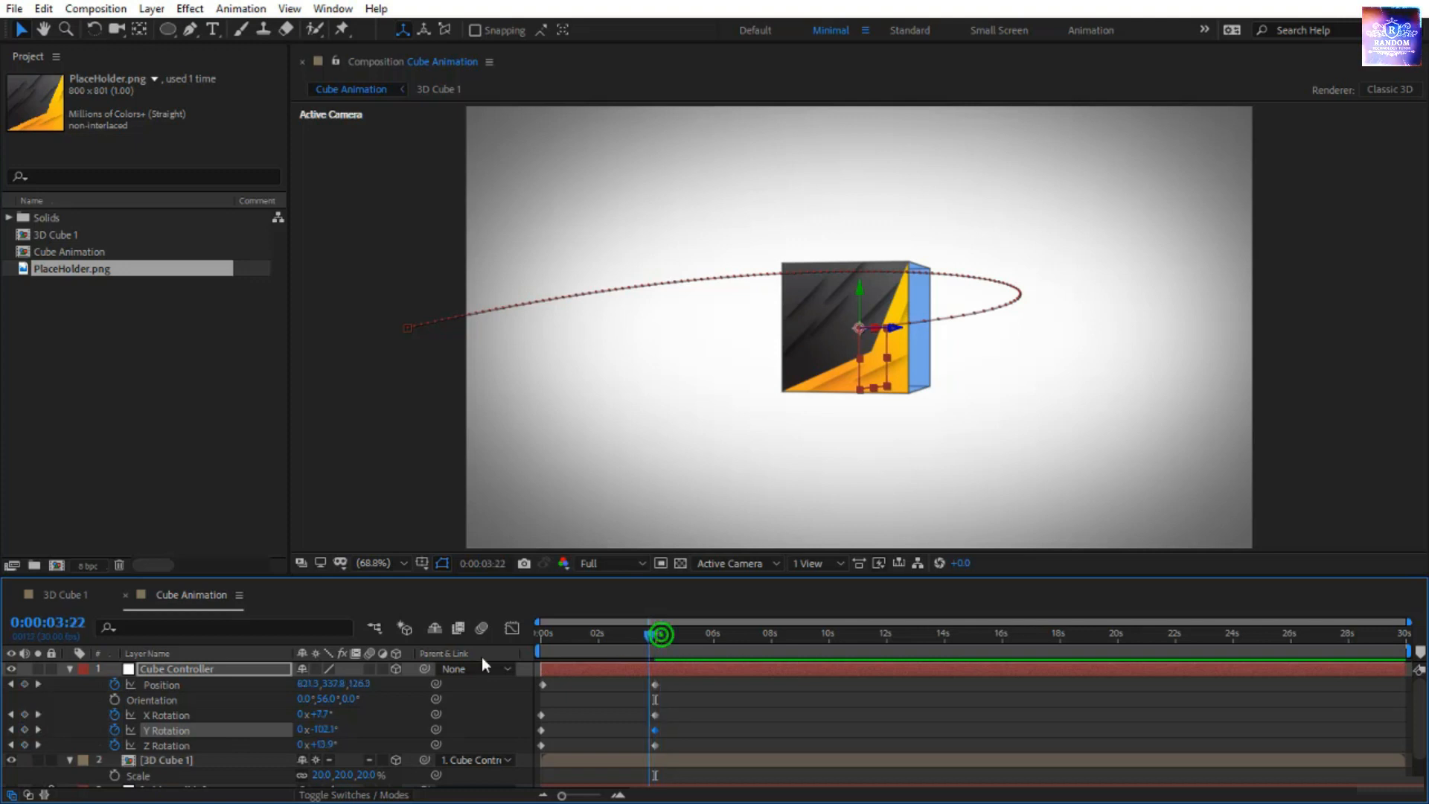
click(596, 699)
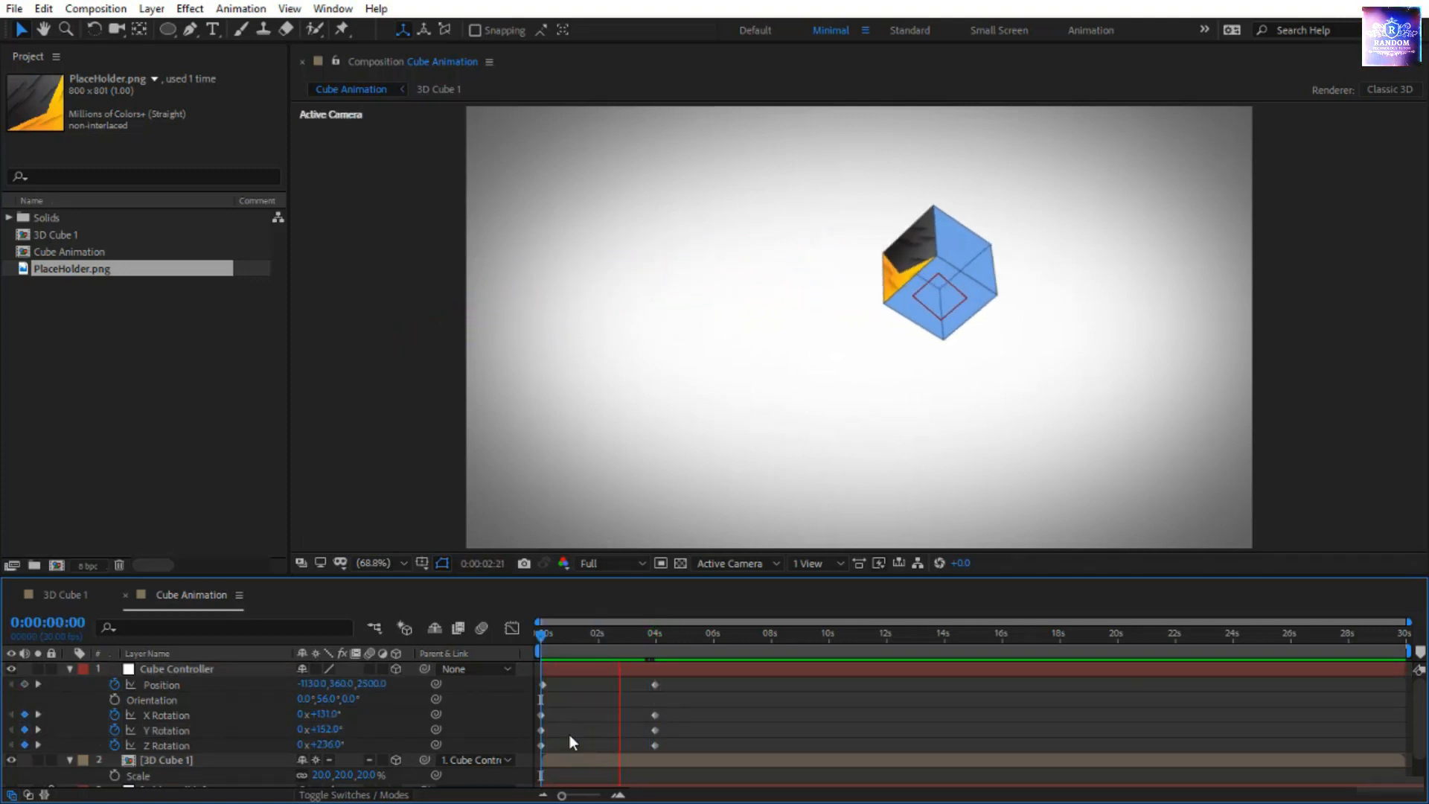
click(10, 669)
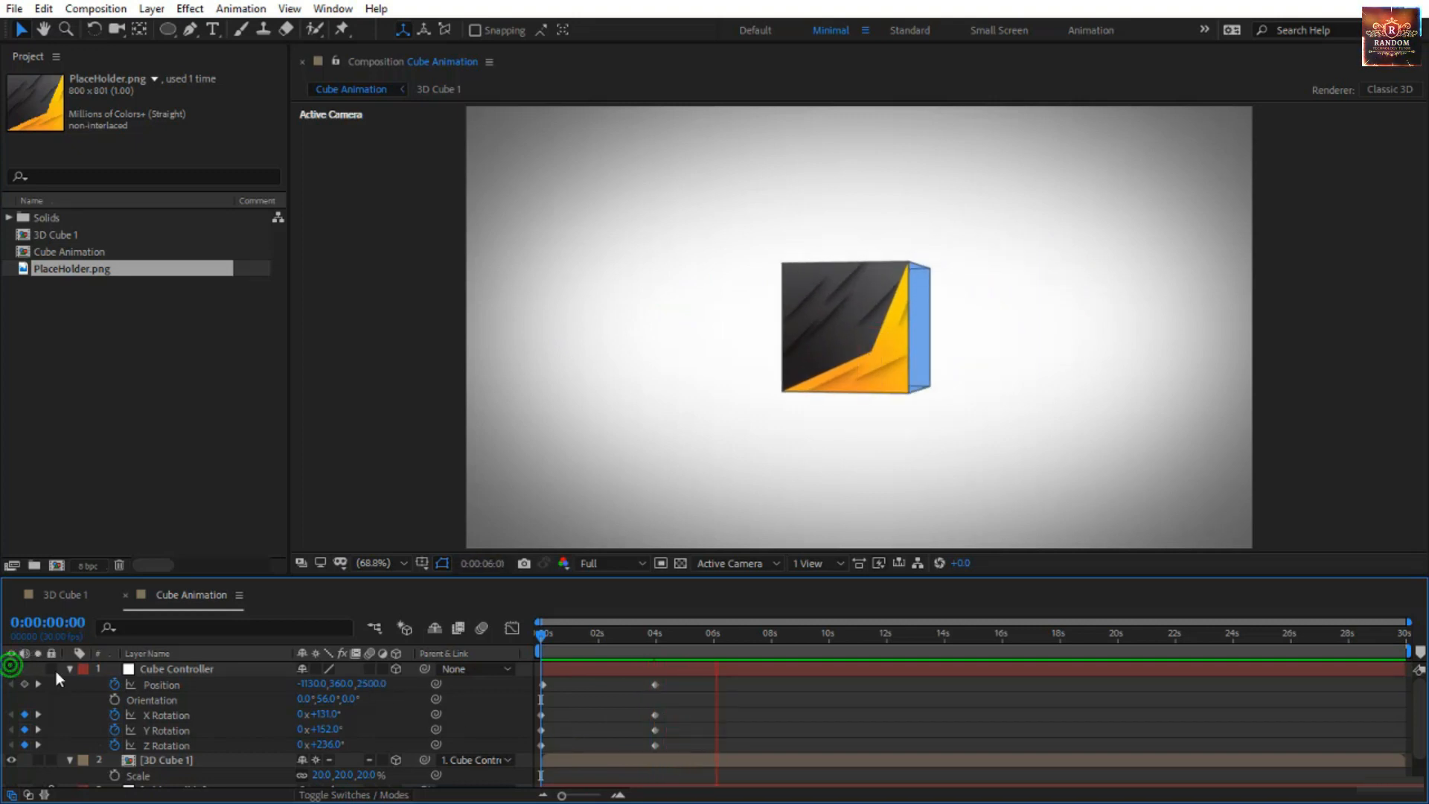
click(570, 635)
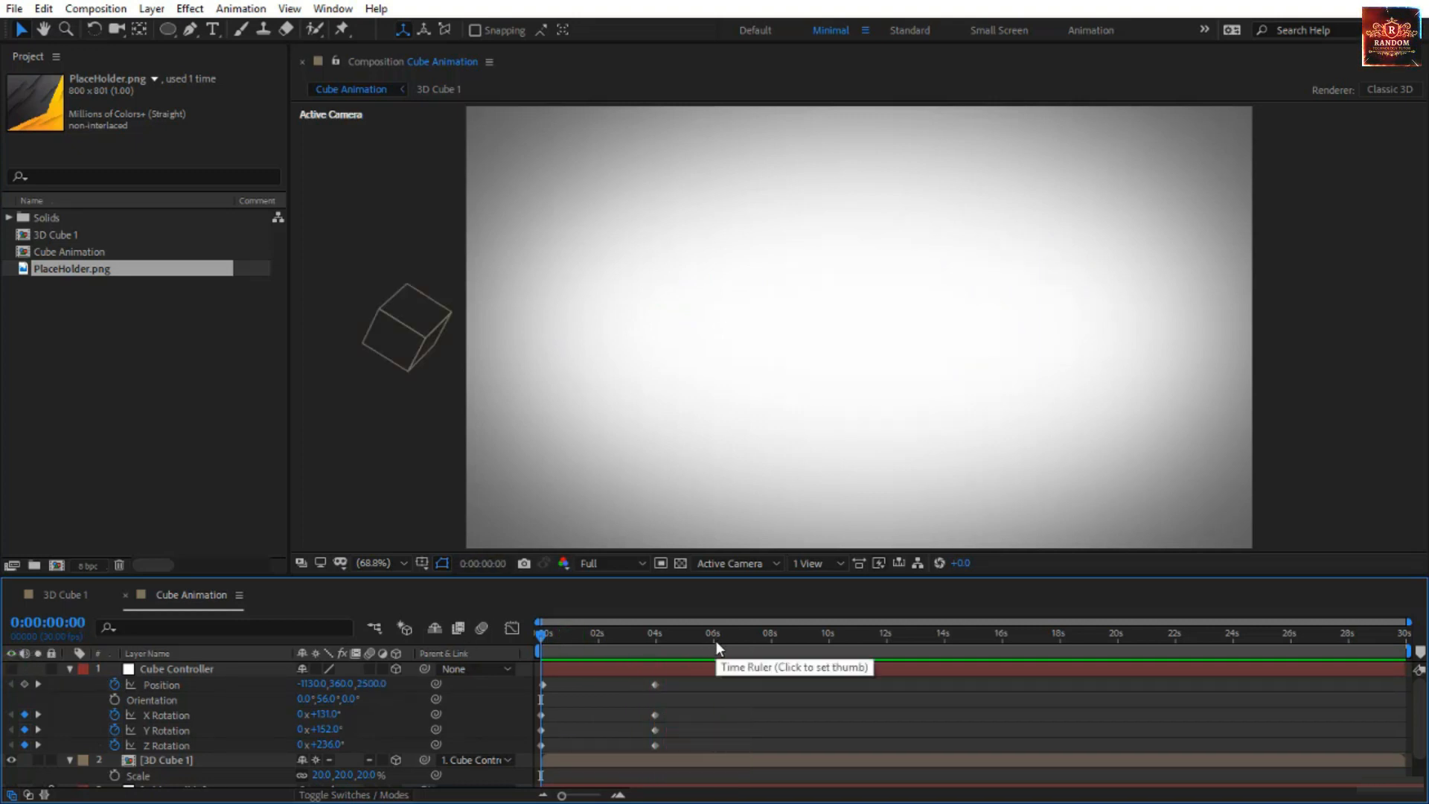
End the work area at 0:00:04:24 and preview the animation within it.
drag(712, 636, 678, 640)
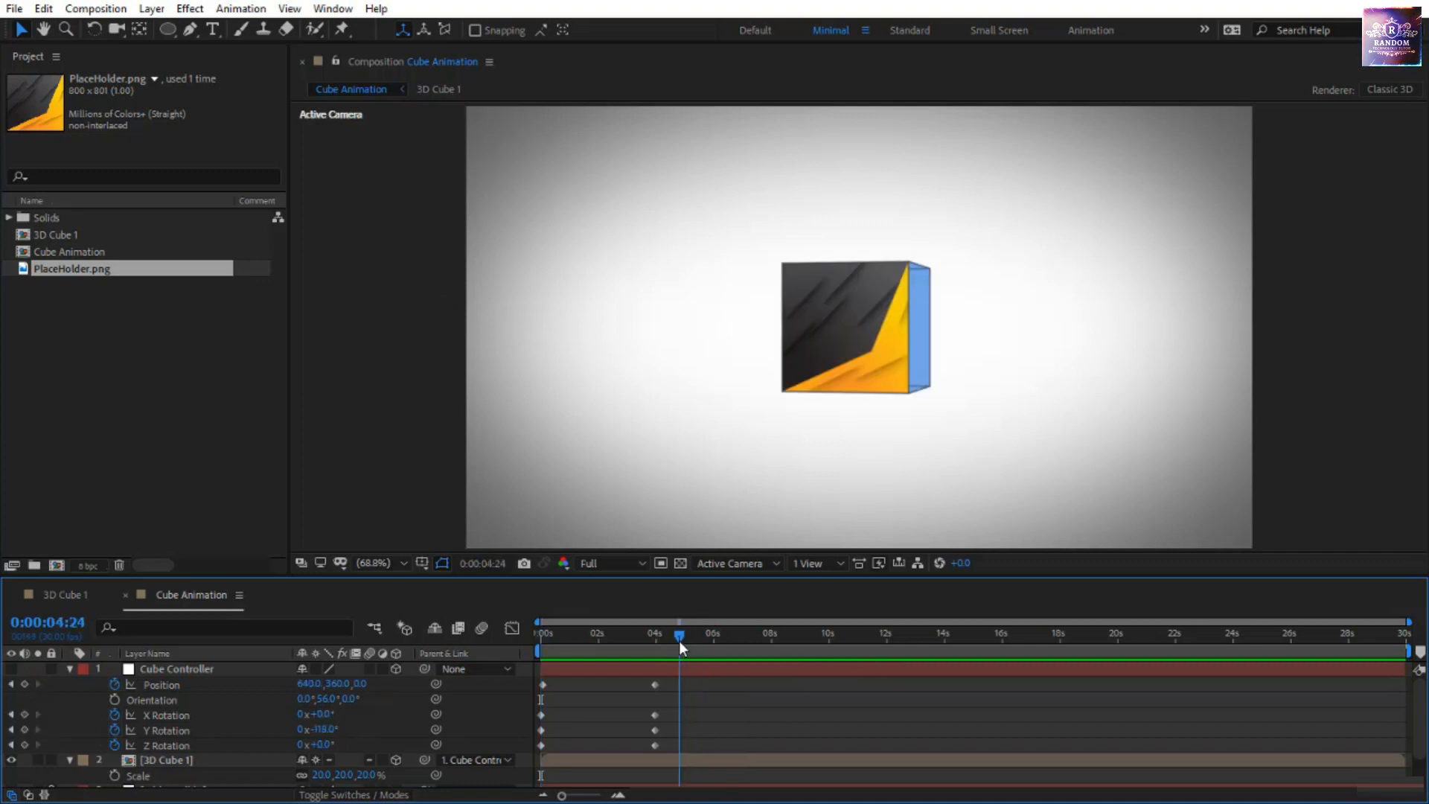
key(n)
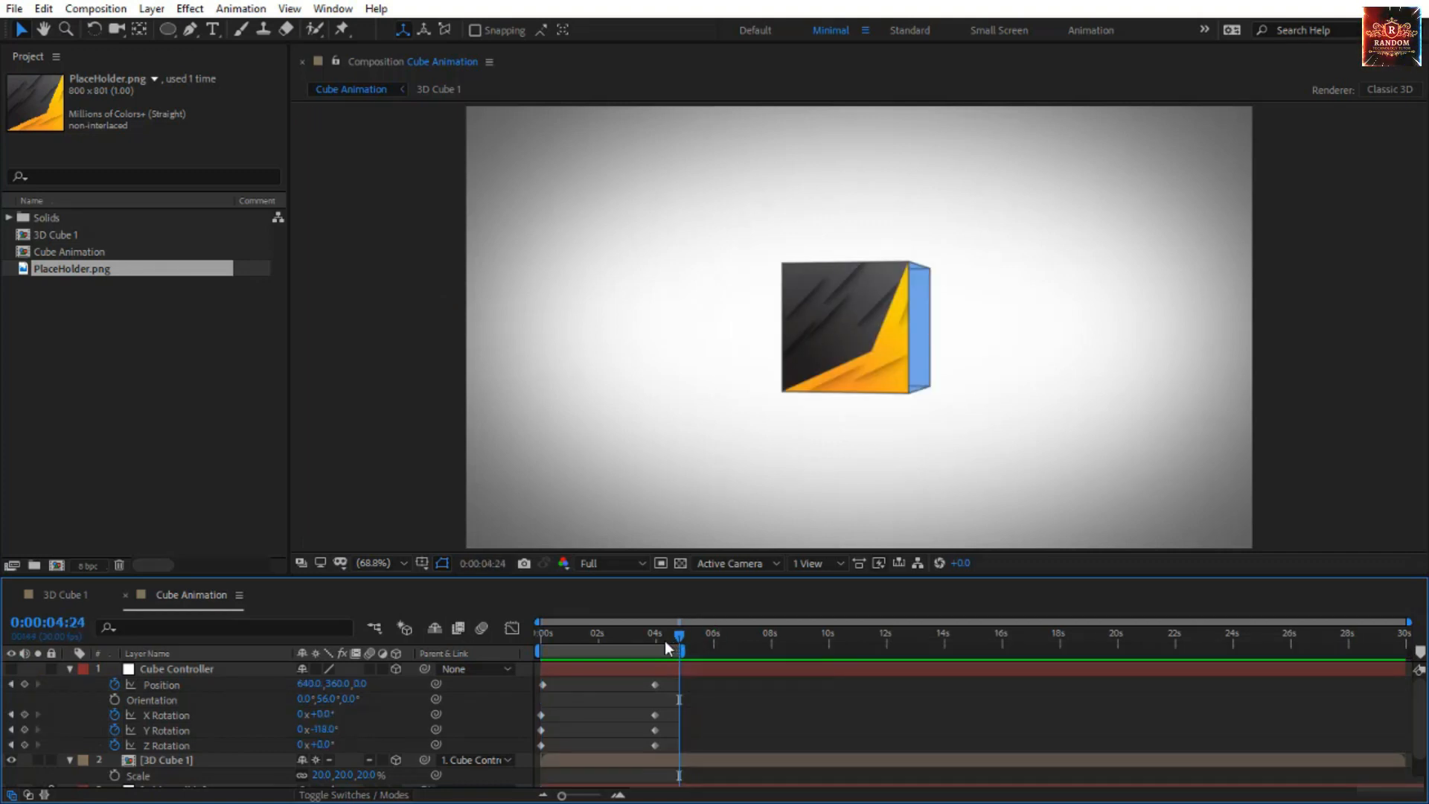
key(space)
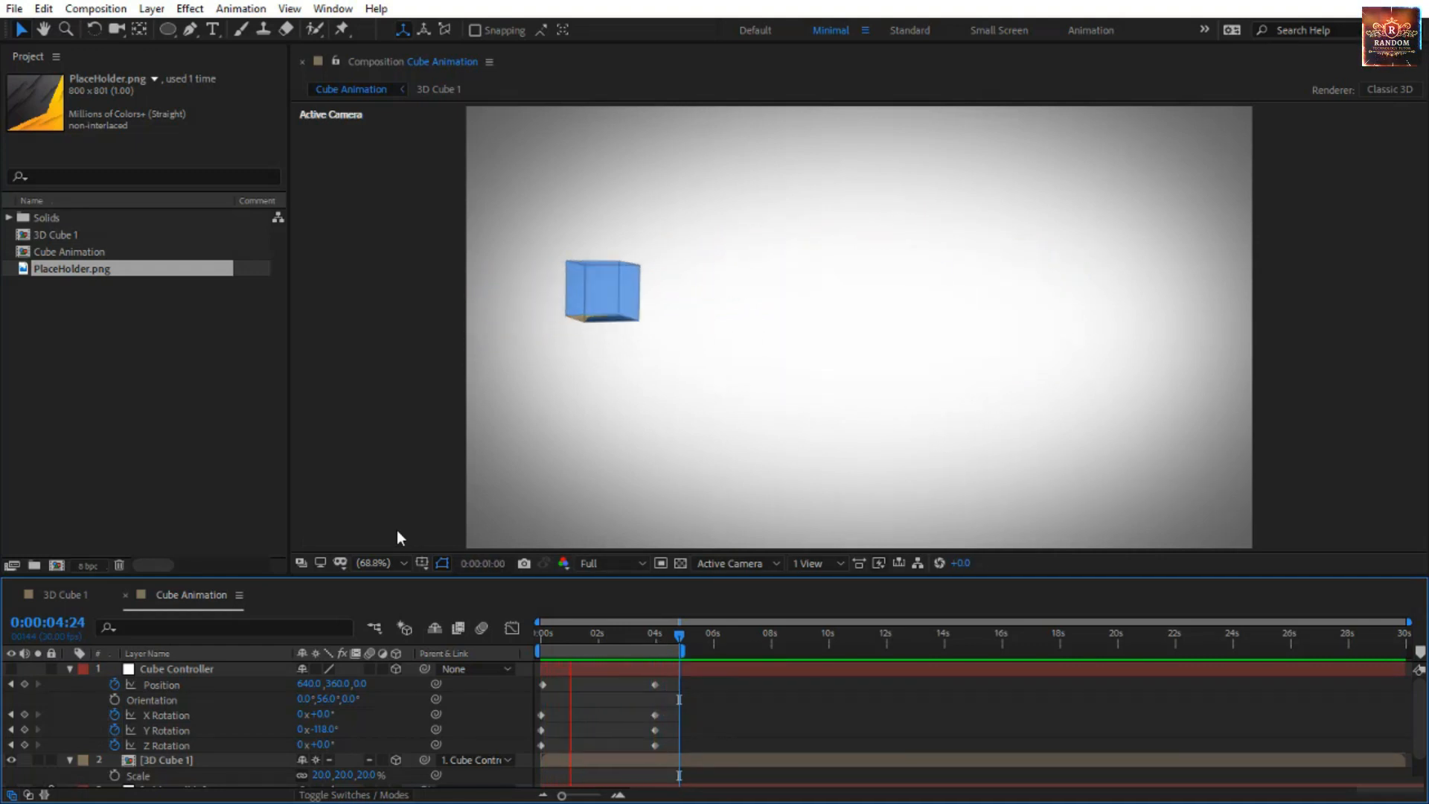
Show the Cube Controller layer again and apply Easy Ease to all its Position and X, Y and Z Rotation keyframes.
click(239, 670)
click(11, 668)
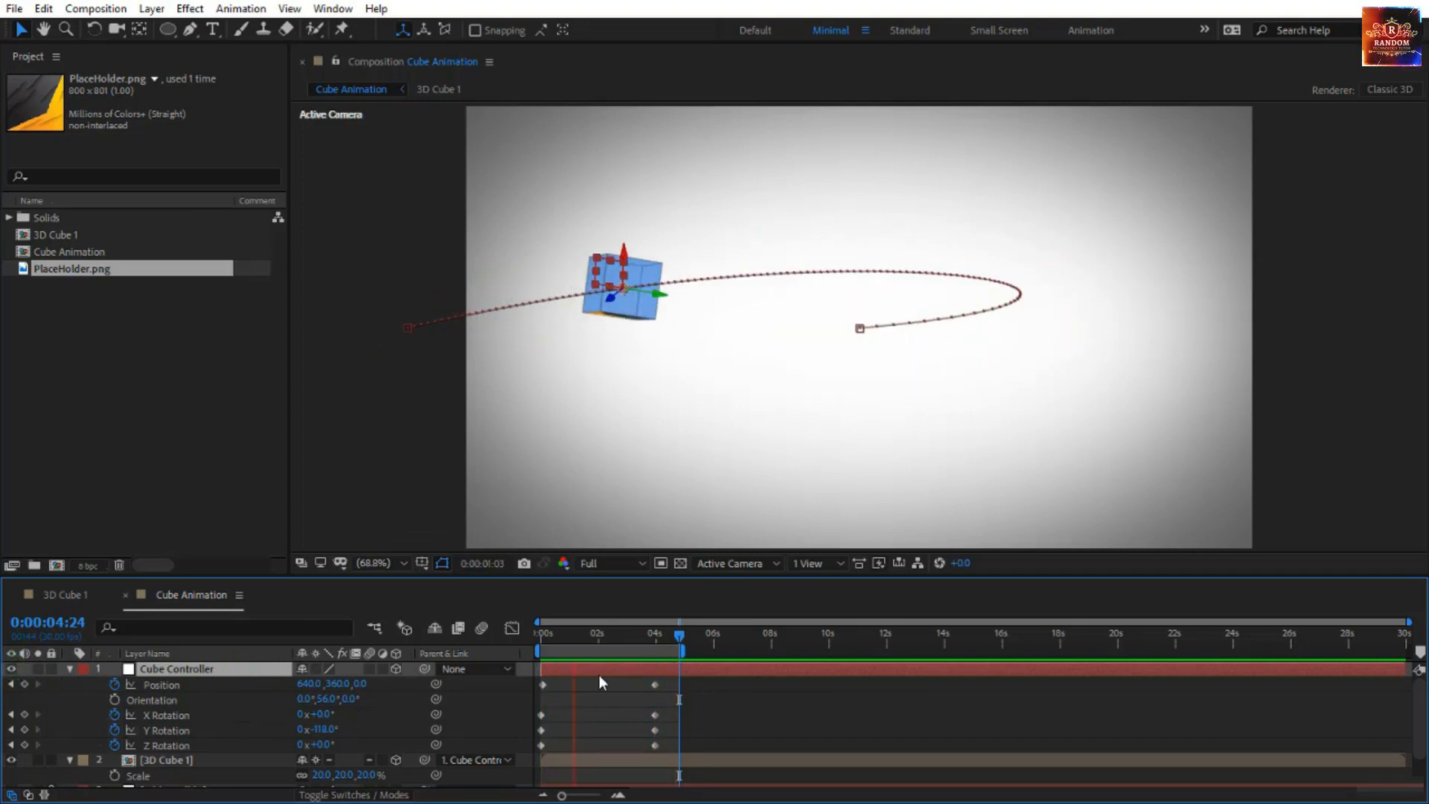
click(664, 682)
drag(664, 726, 539, 778)
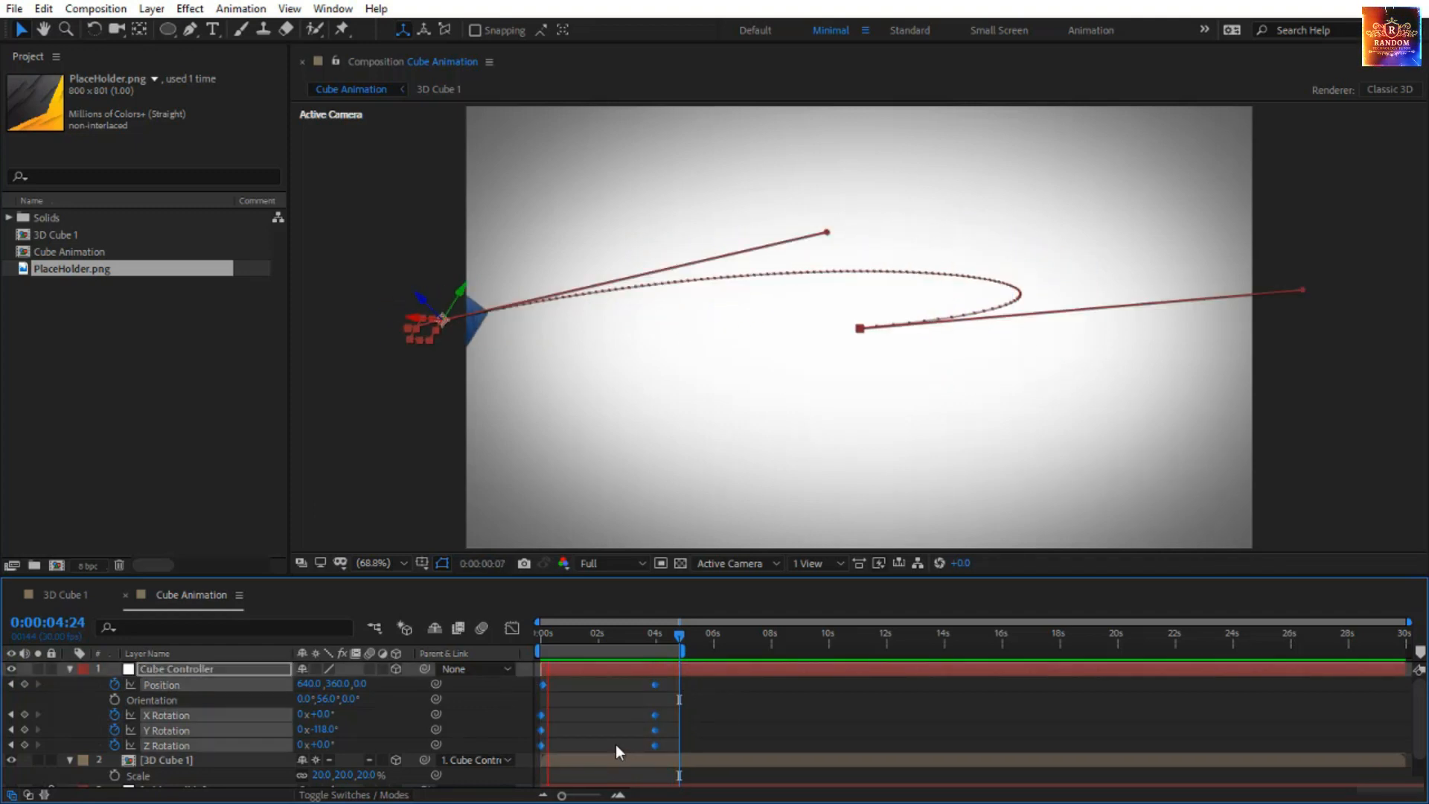
key(F9)
Select only the Cube Controller's two Position keyframes.
click(595, 731)
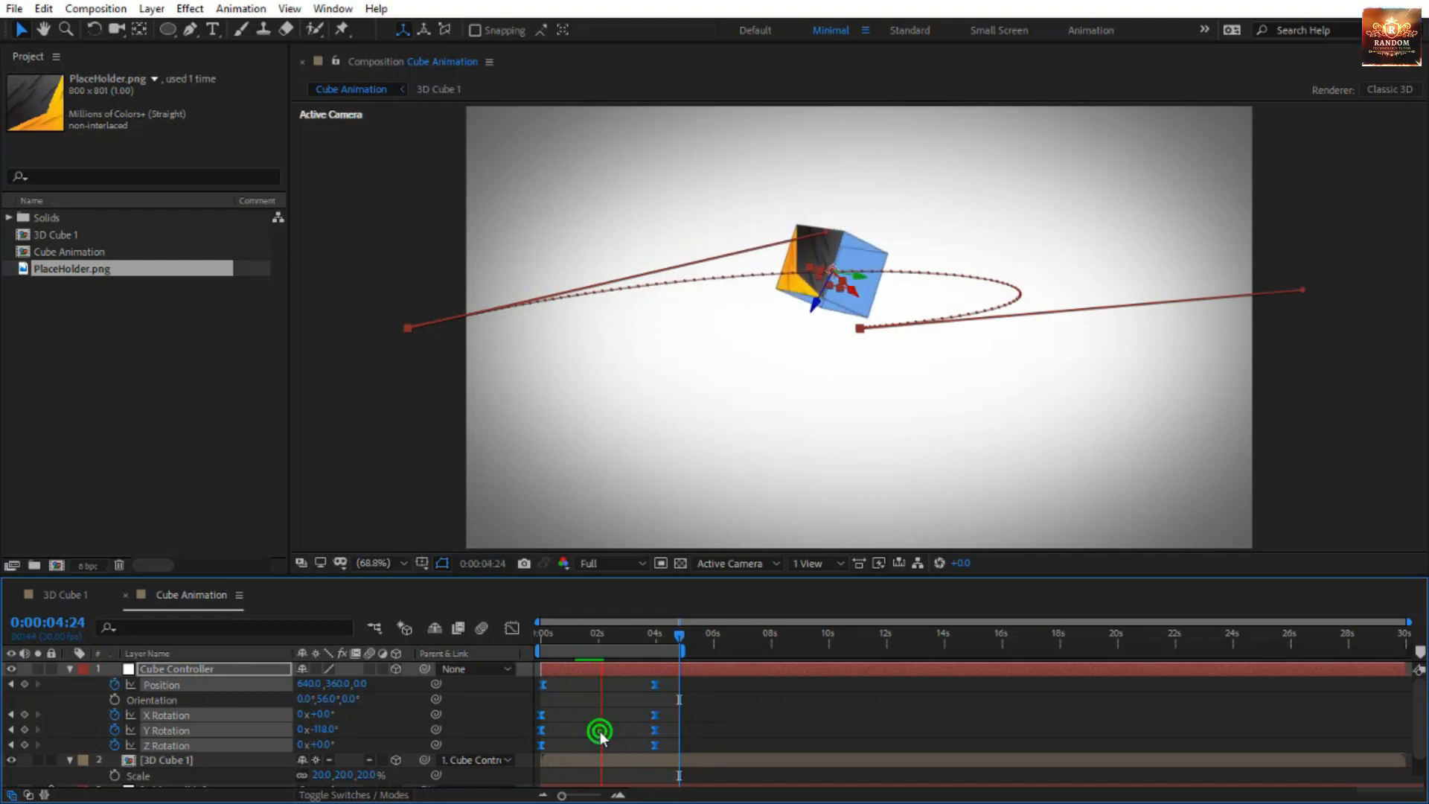
click(200, 683)
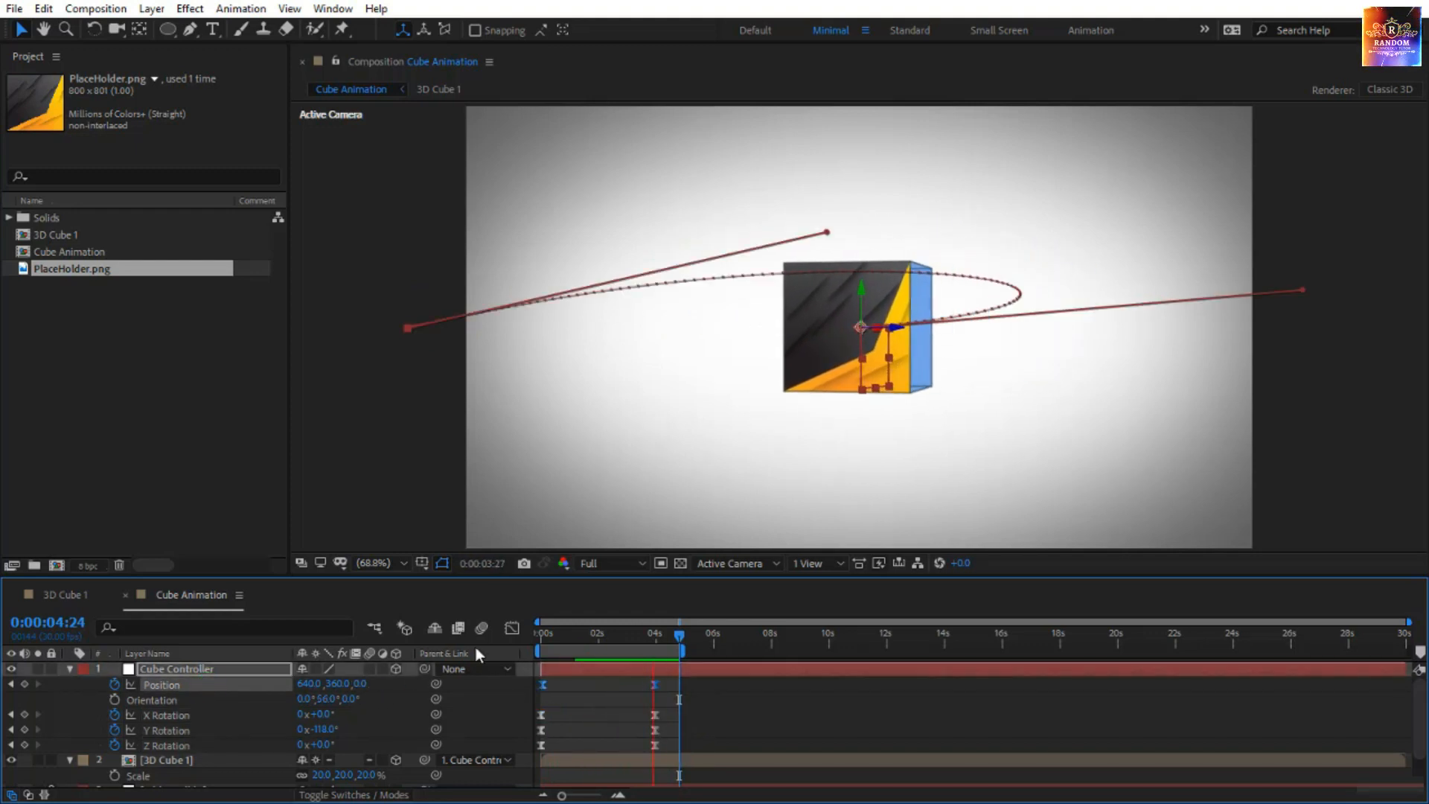
Adjust the Cube Controller's Position speed curve around its last keyframe in the Graph Editor.
click(510, 633)
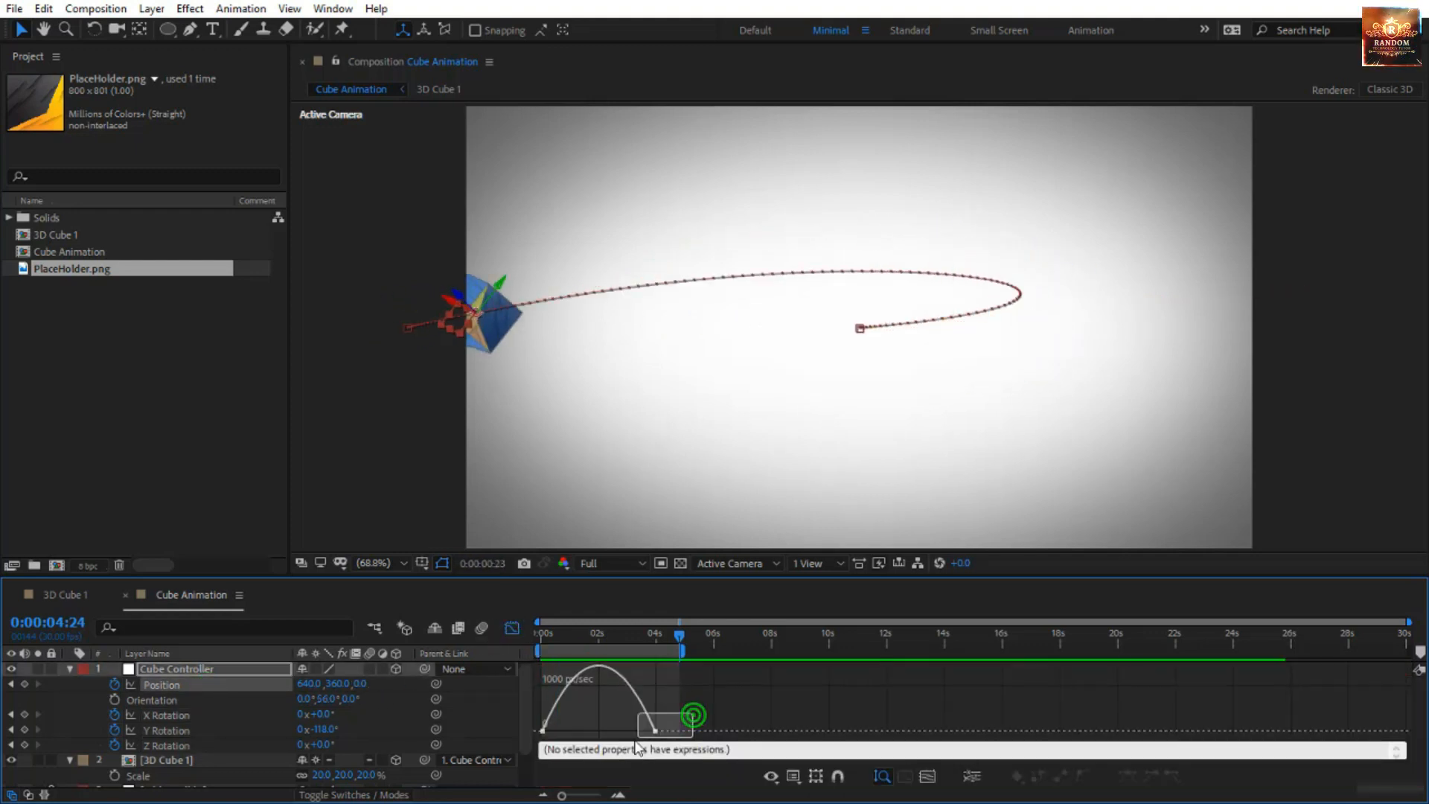
drag(634, 735, 613, 744)
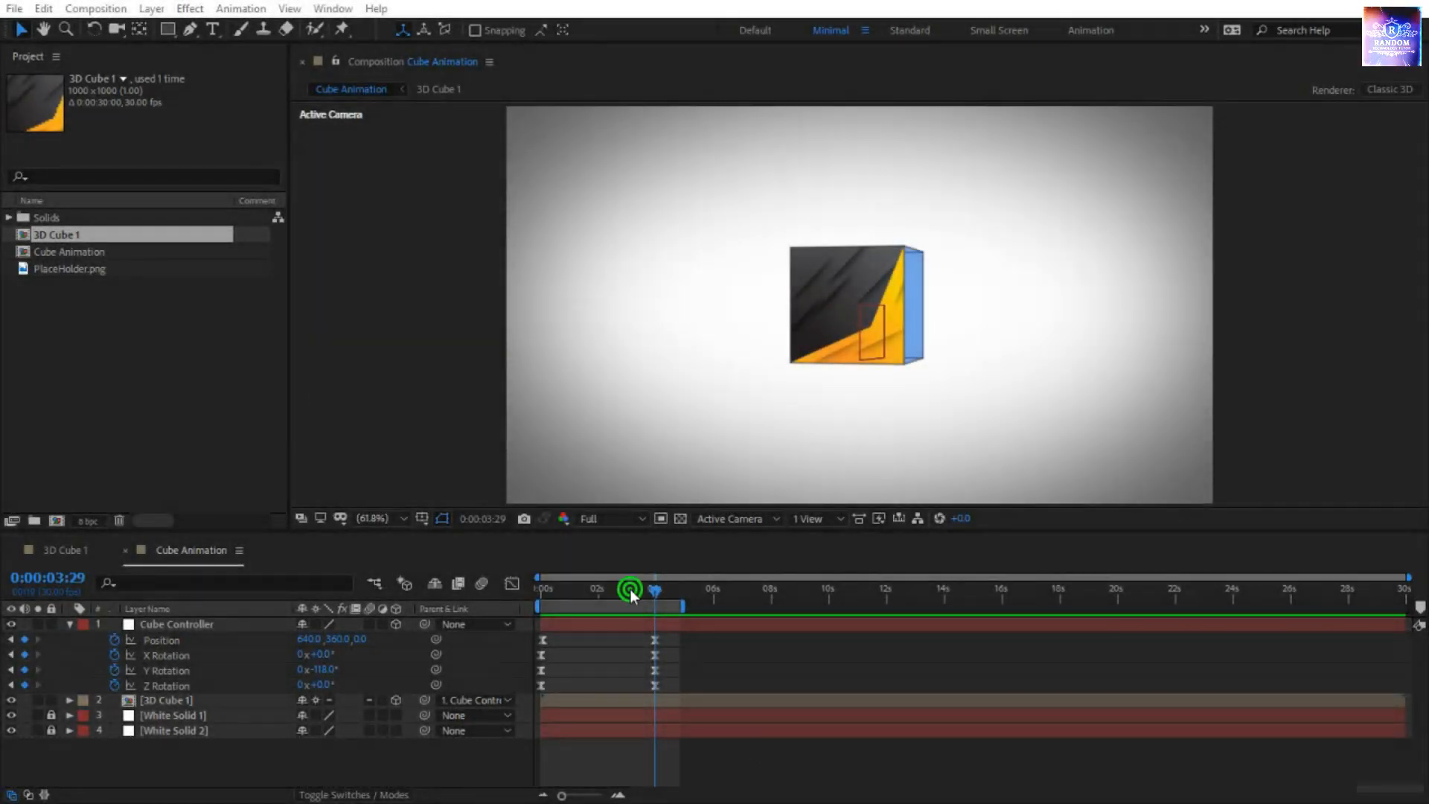
Preview the cube animation from the start, scrub through the Cube Controller's motion, and return to the first frame.
drag(630, 588, 519, 607)
key(space)
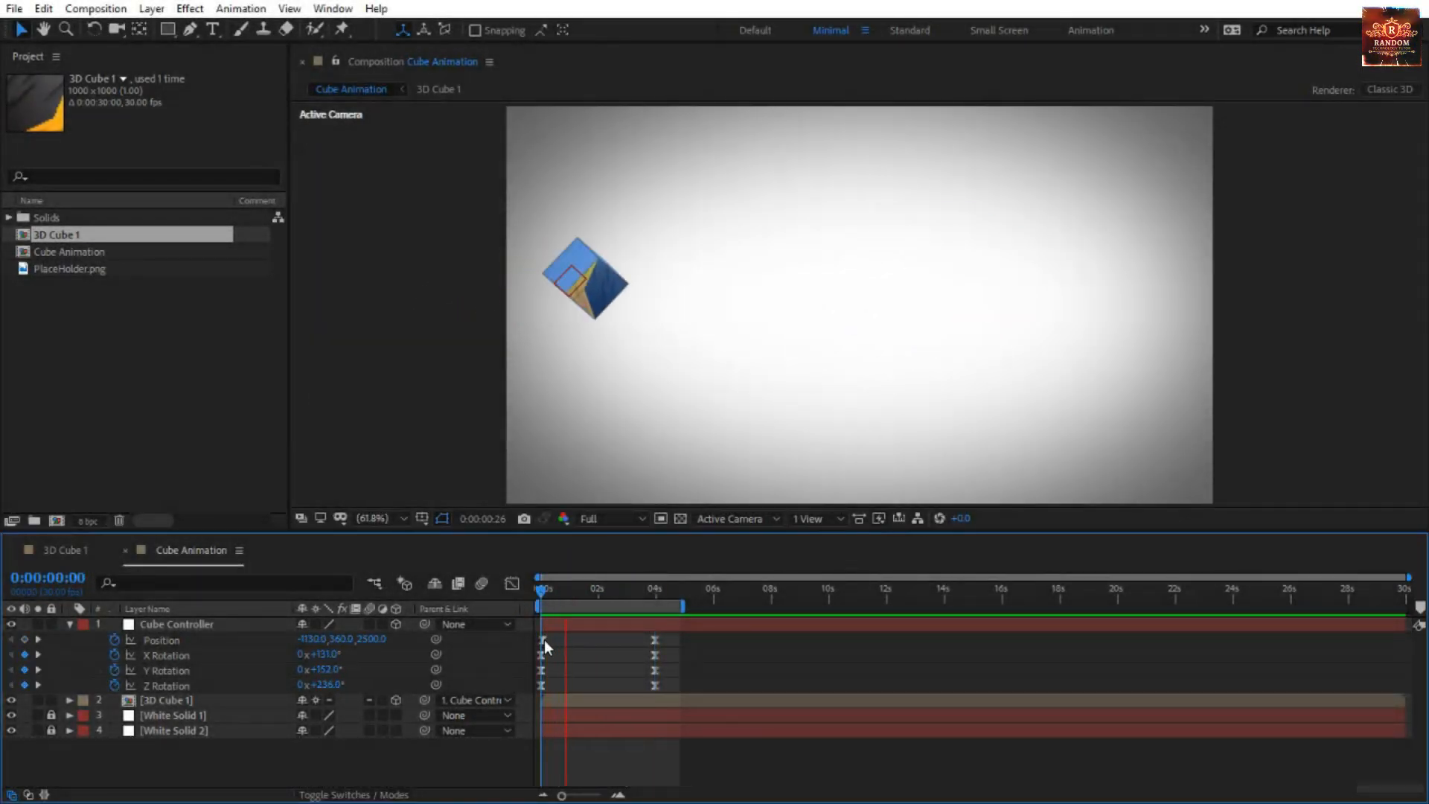
click(217, 623)
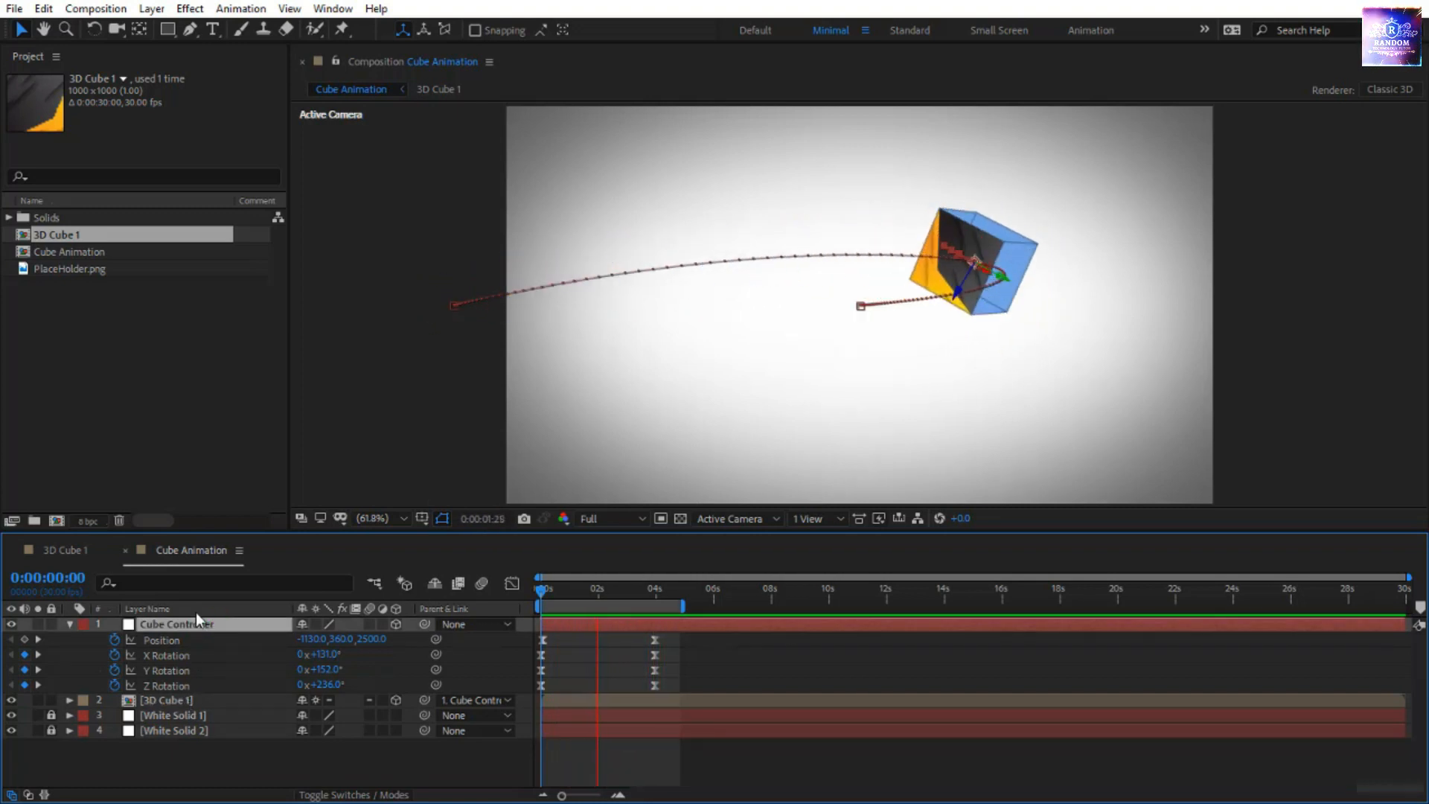
click(538, 591)
drag(538, 599, 599, 605)
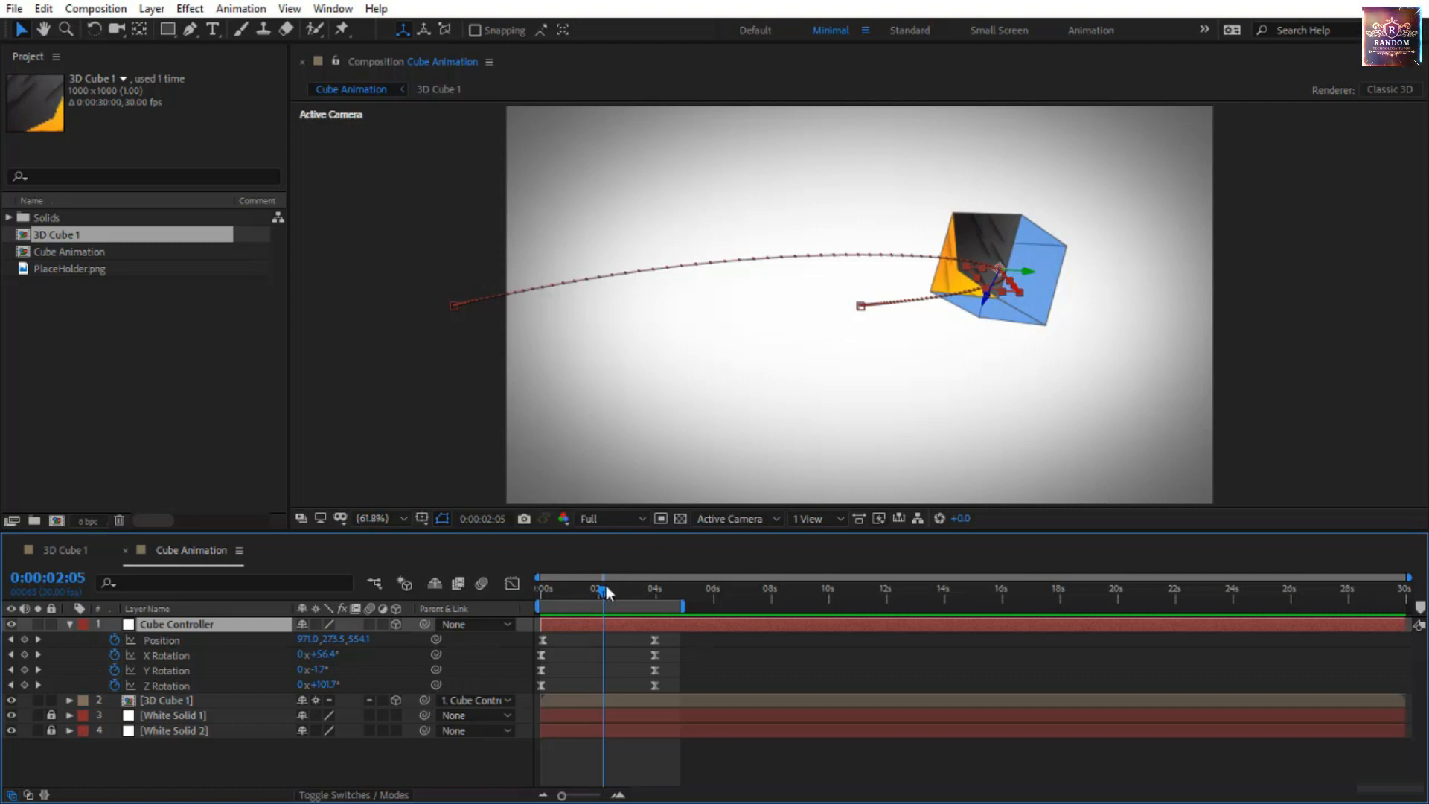
click(538, 591)
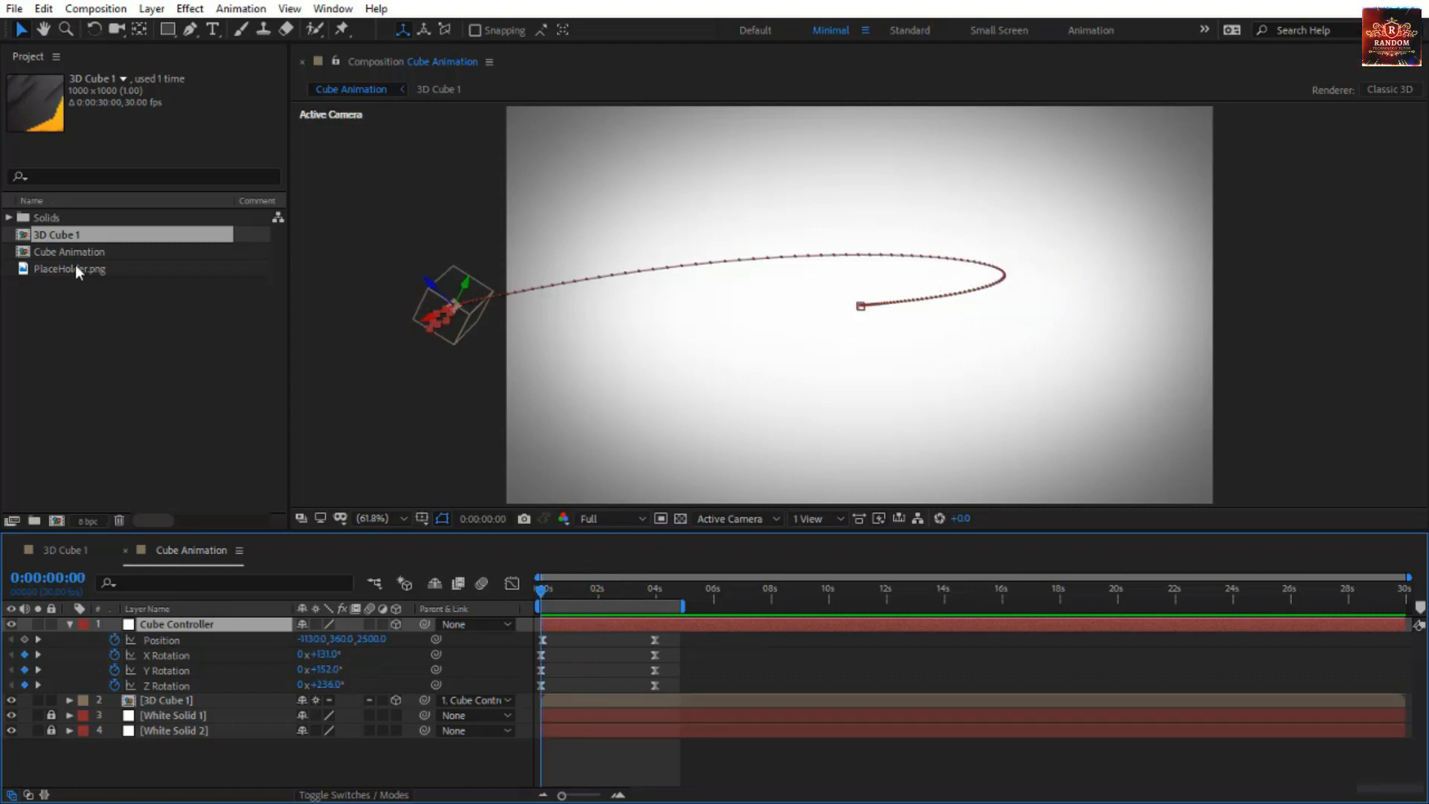
Duplicate the 3D Cube 1 composition and open the copy, 3D Cube 2.
click(87, 236)
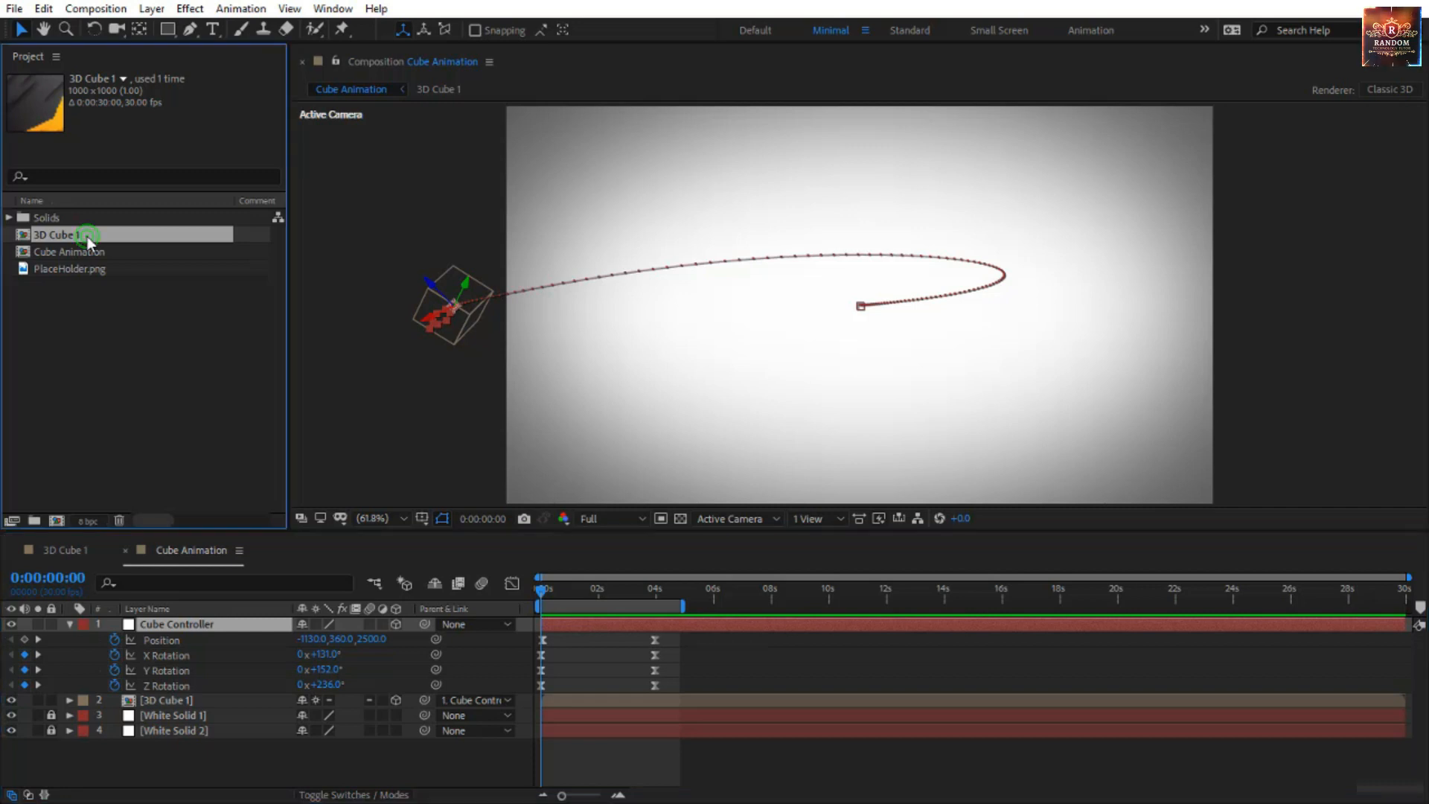
key(ctrl+d)
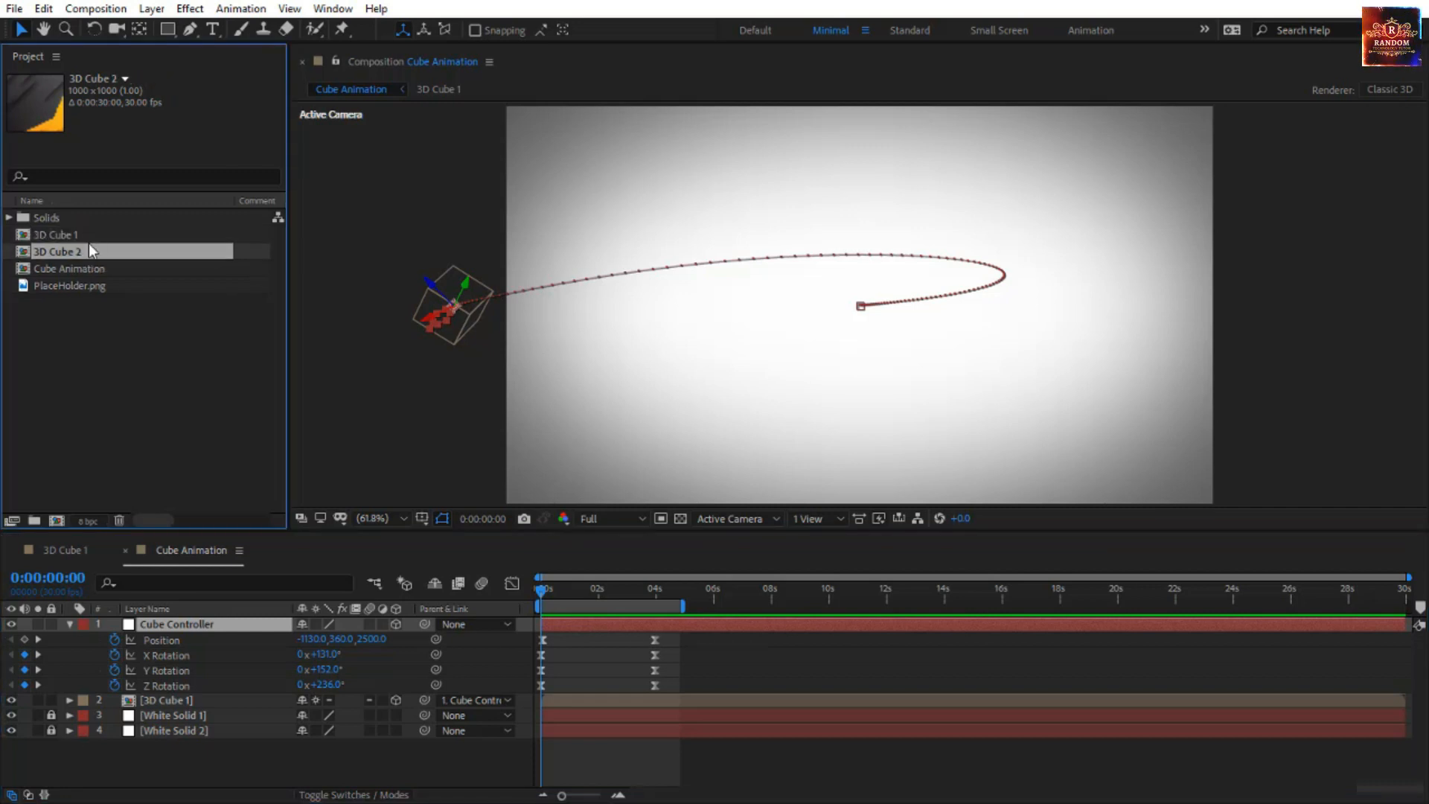
double_click(89, 247)
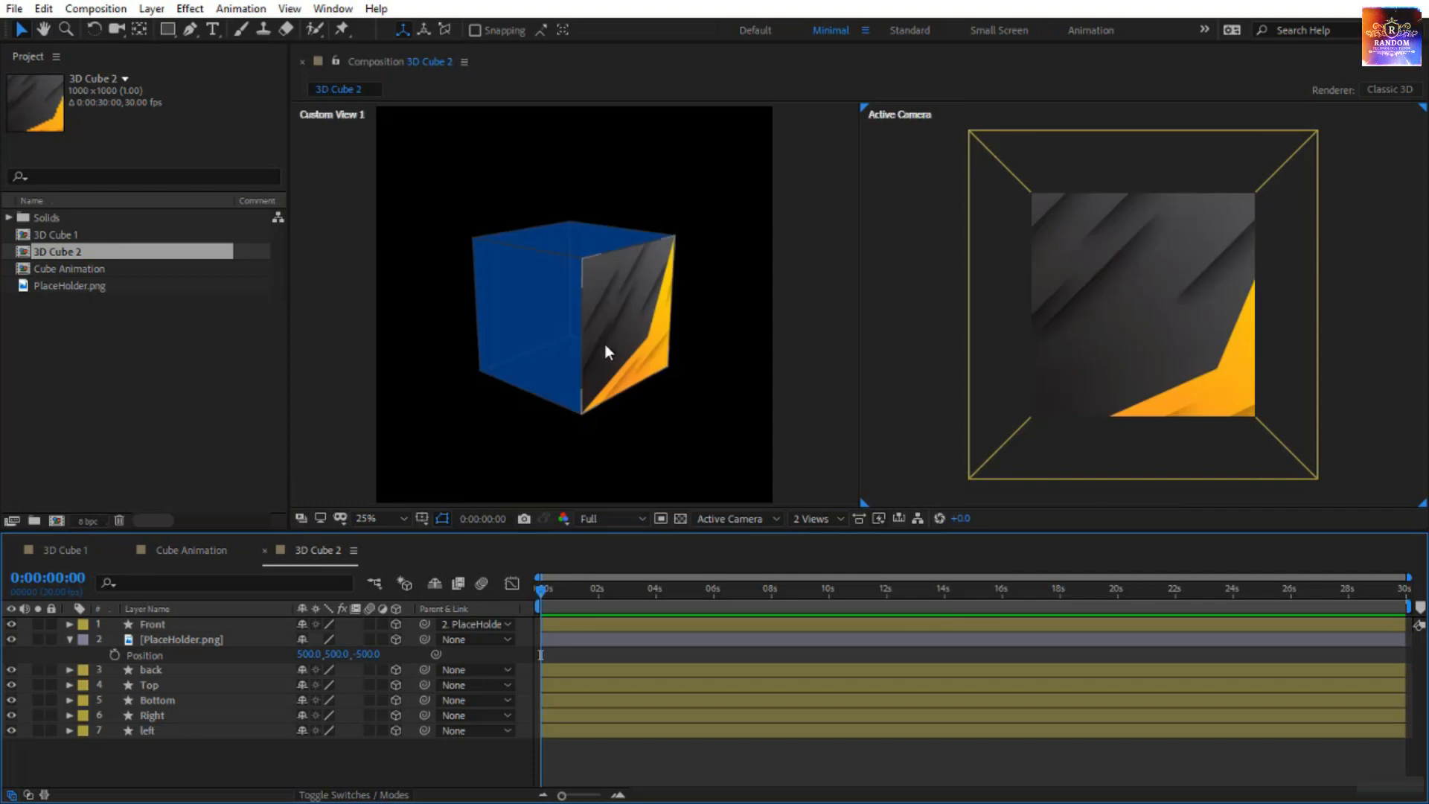
Hide the PlaceHolder.png layer in 3D Cube 2 and give the Front shape layer a solid color fill.
click(604, 343)
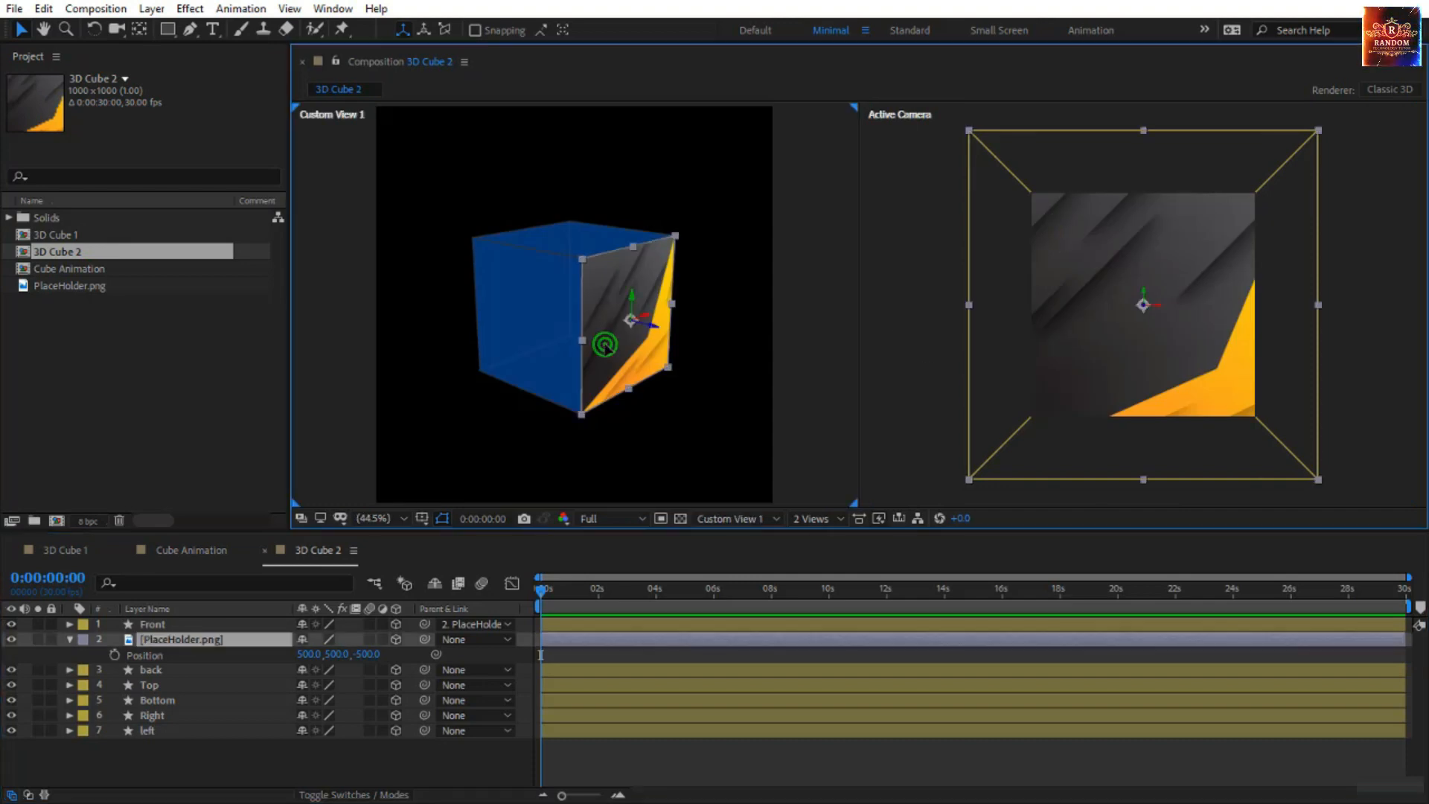
click(11, 639)
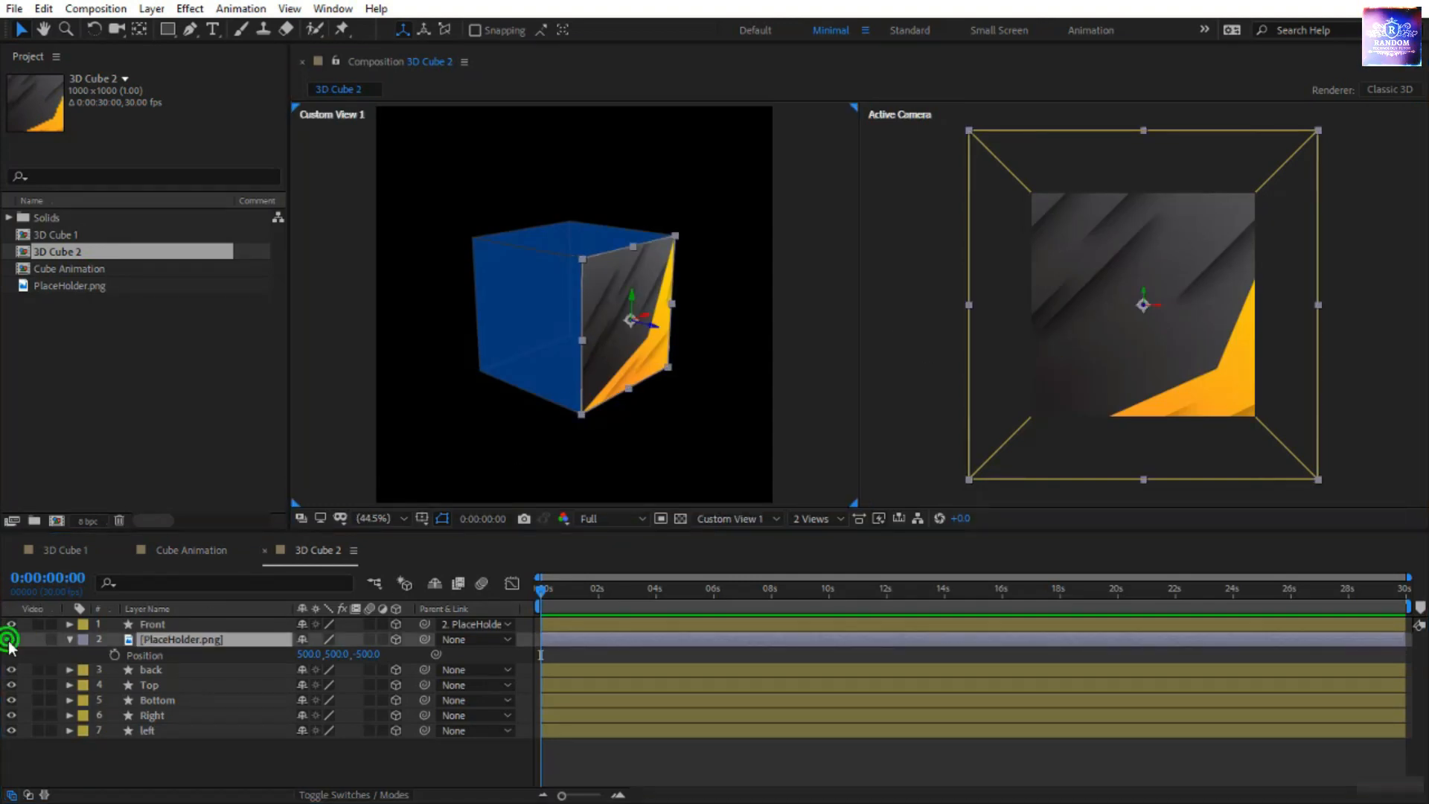
click(166, 622)
click(609, 31)
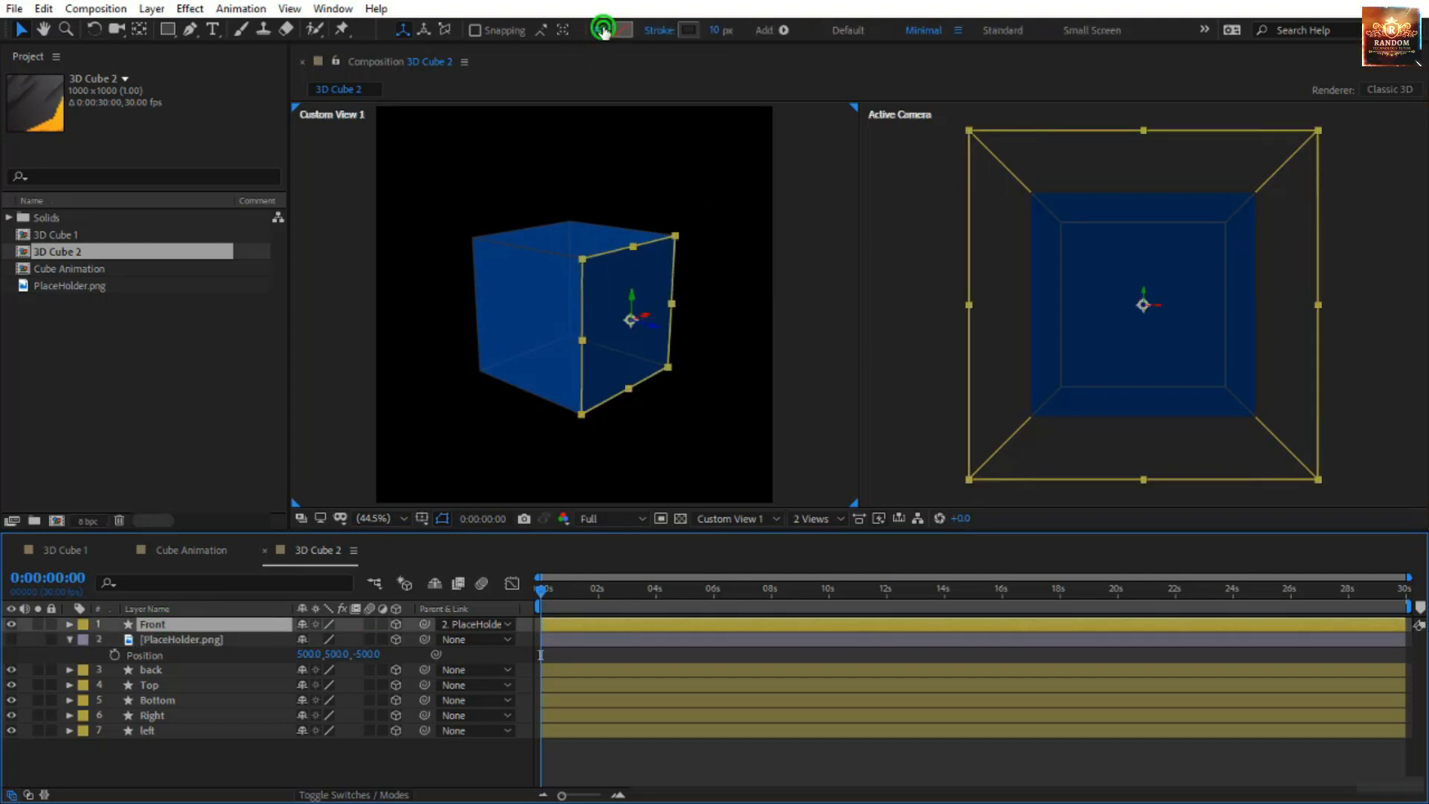
click(683, 322)
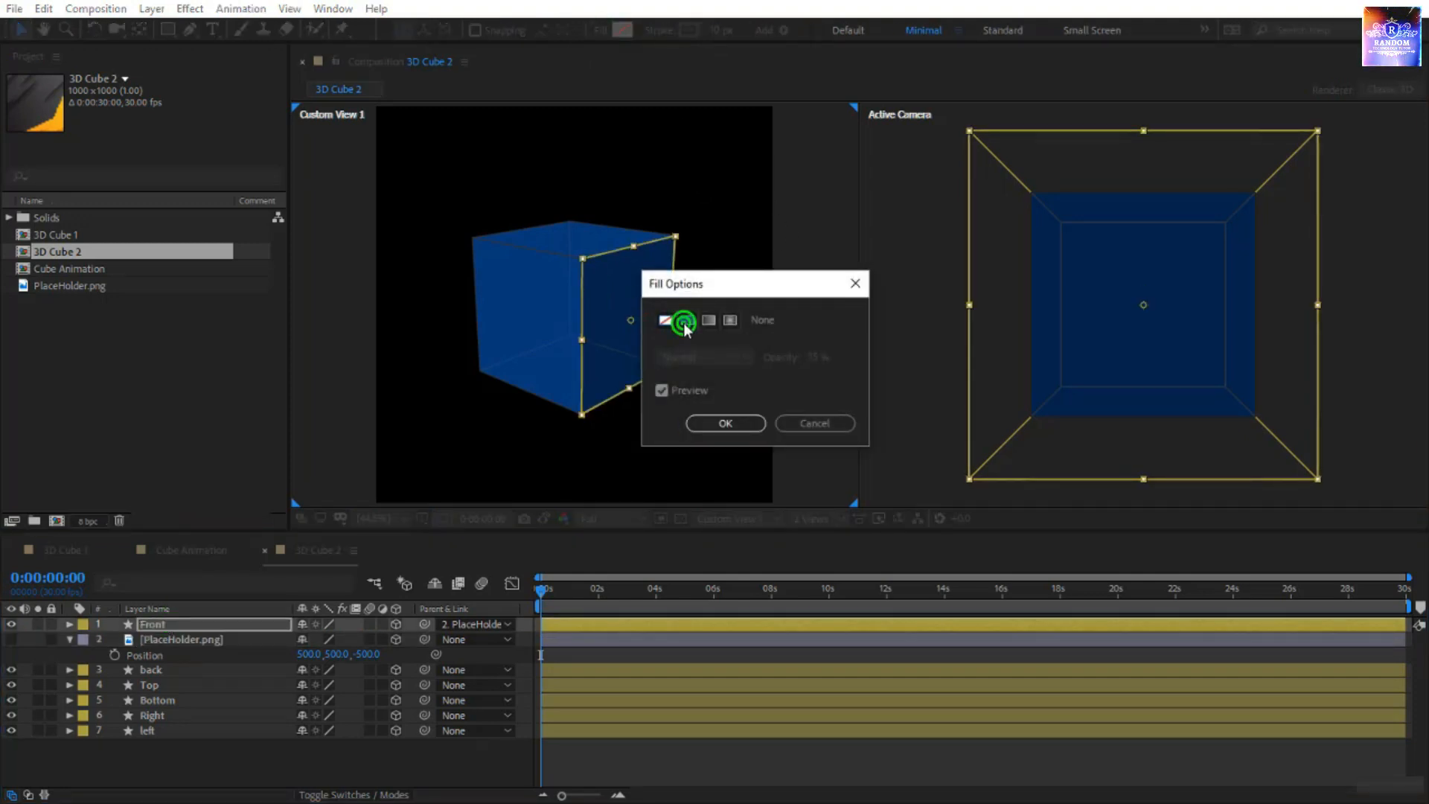
click(738, 422)
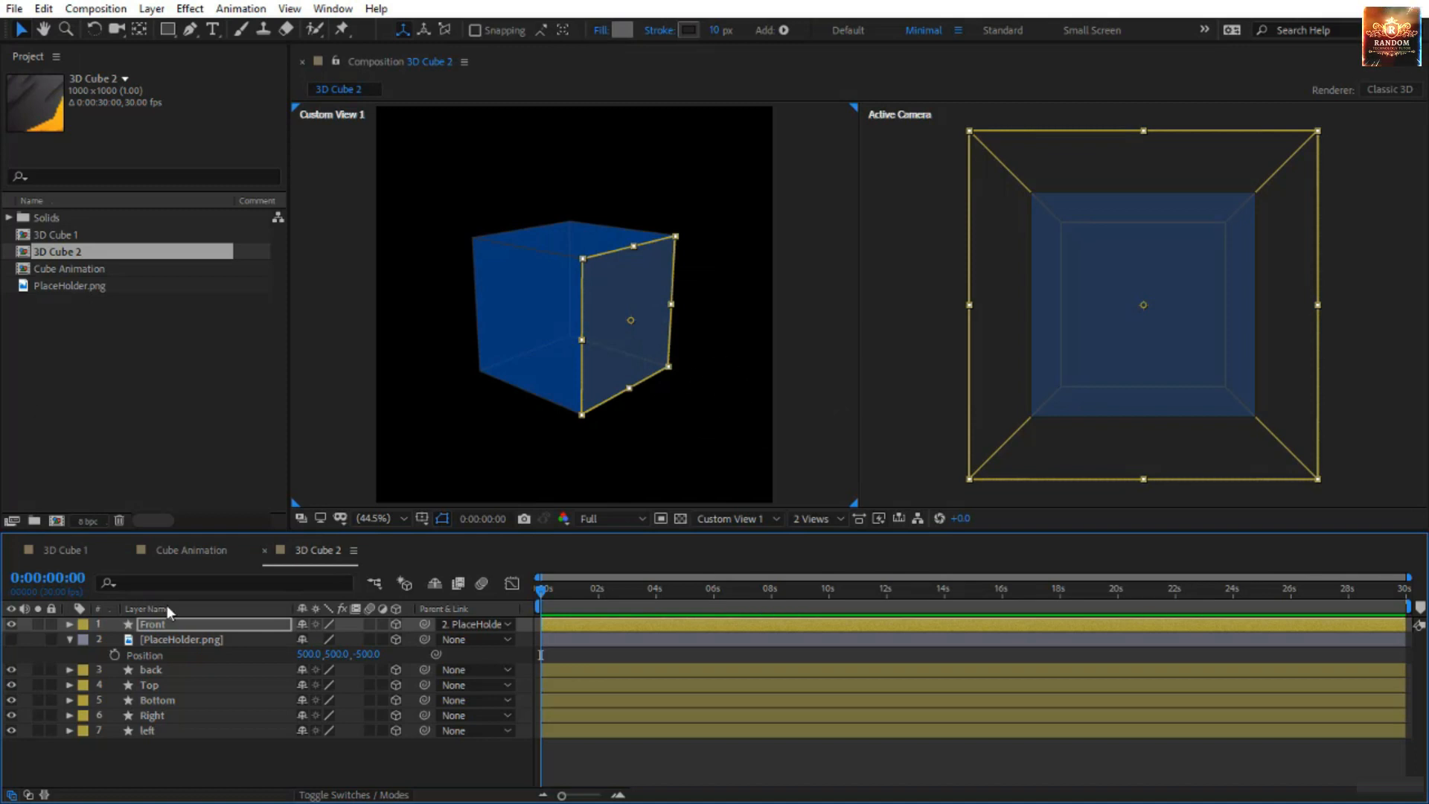
Add the 3D Cube 2 composition to Cube Animation, directly below the 3D Cube 1 layer.
click(195, 553)
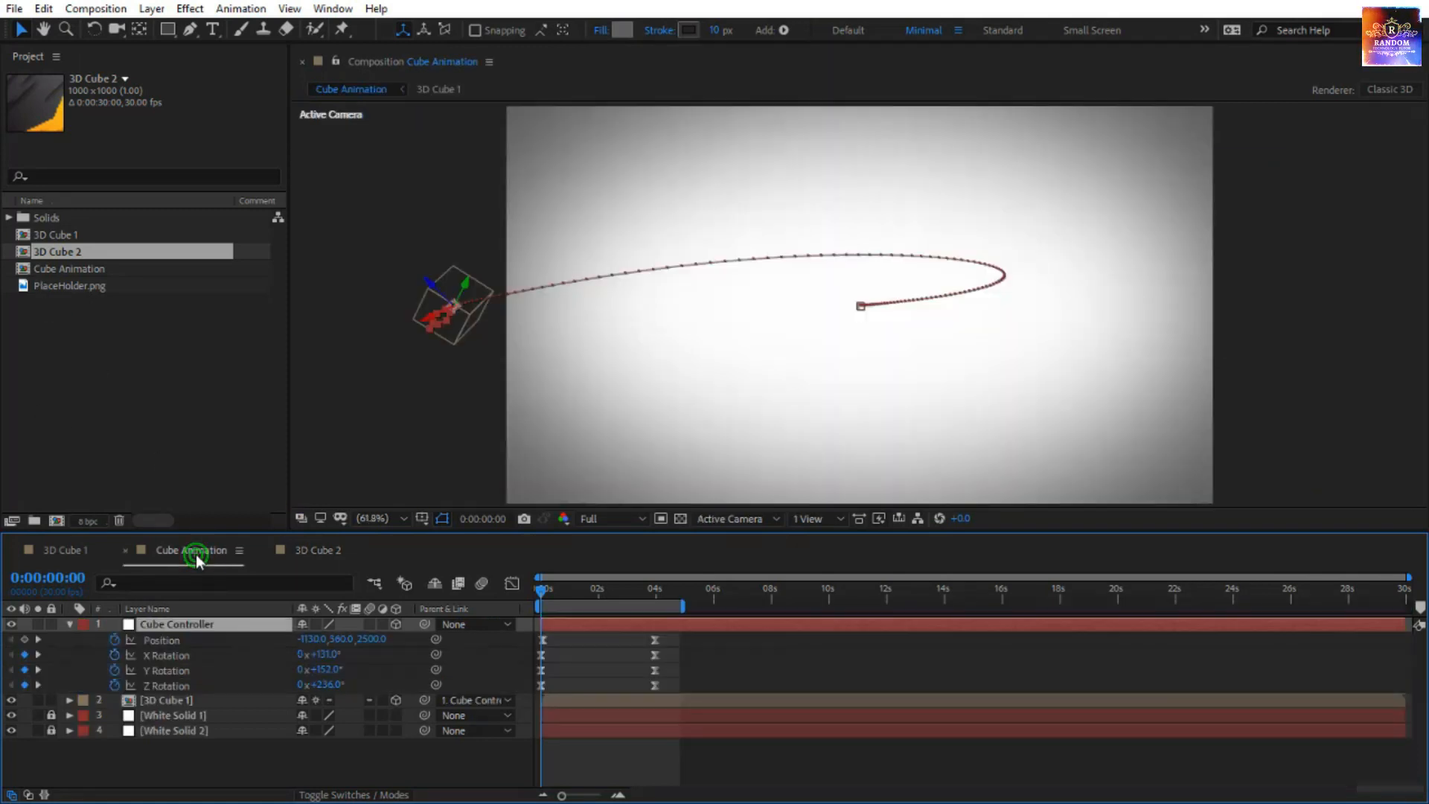
click(175, 354)
drag(96, 247, 203, 707)
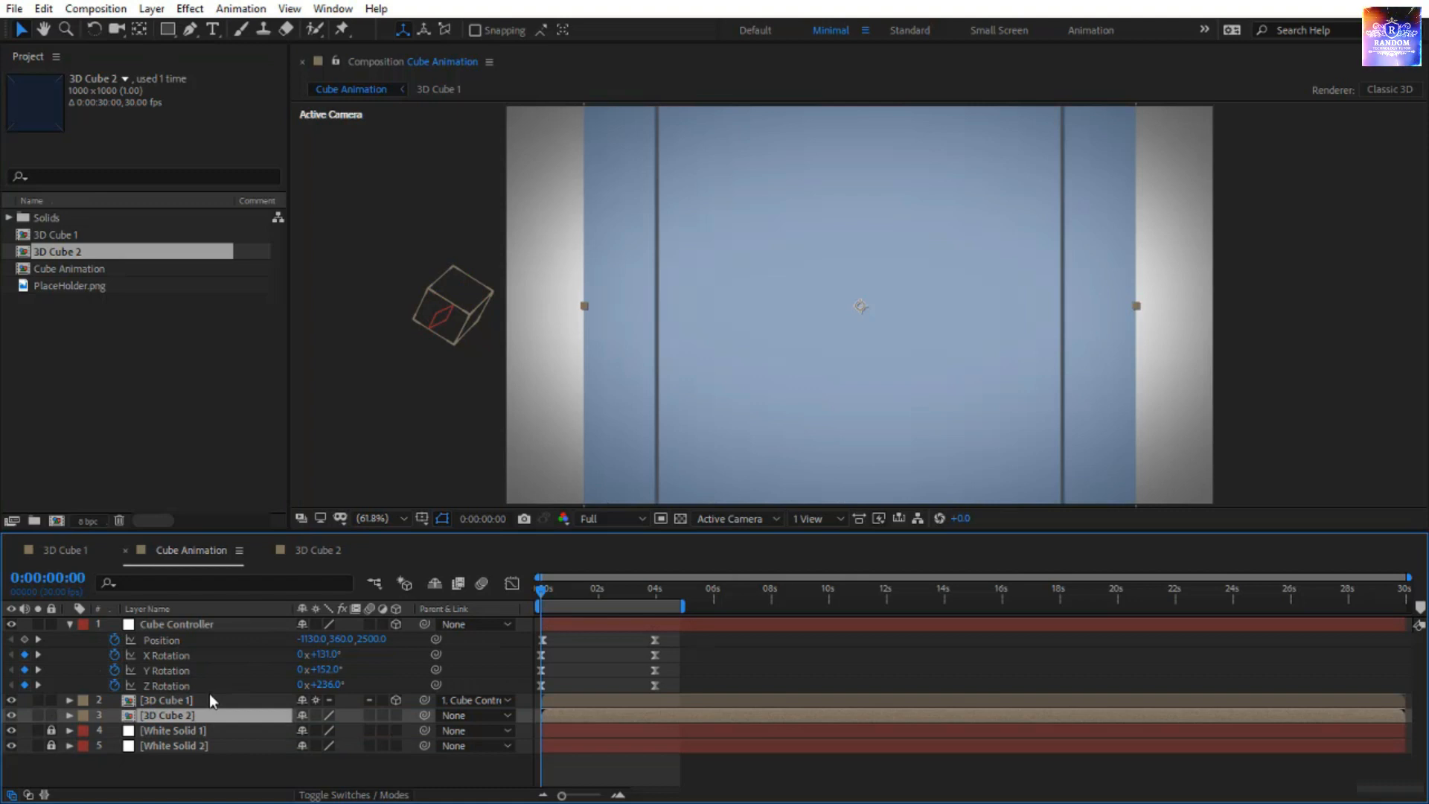
Scale the 3D Cube 2 layer to 10% and turn on its 3D layer and collapse transformations switches.
key(s)
click(355, 730)
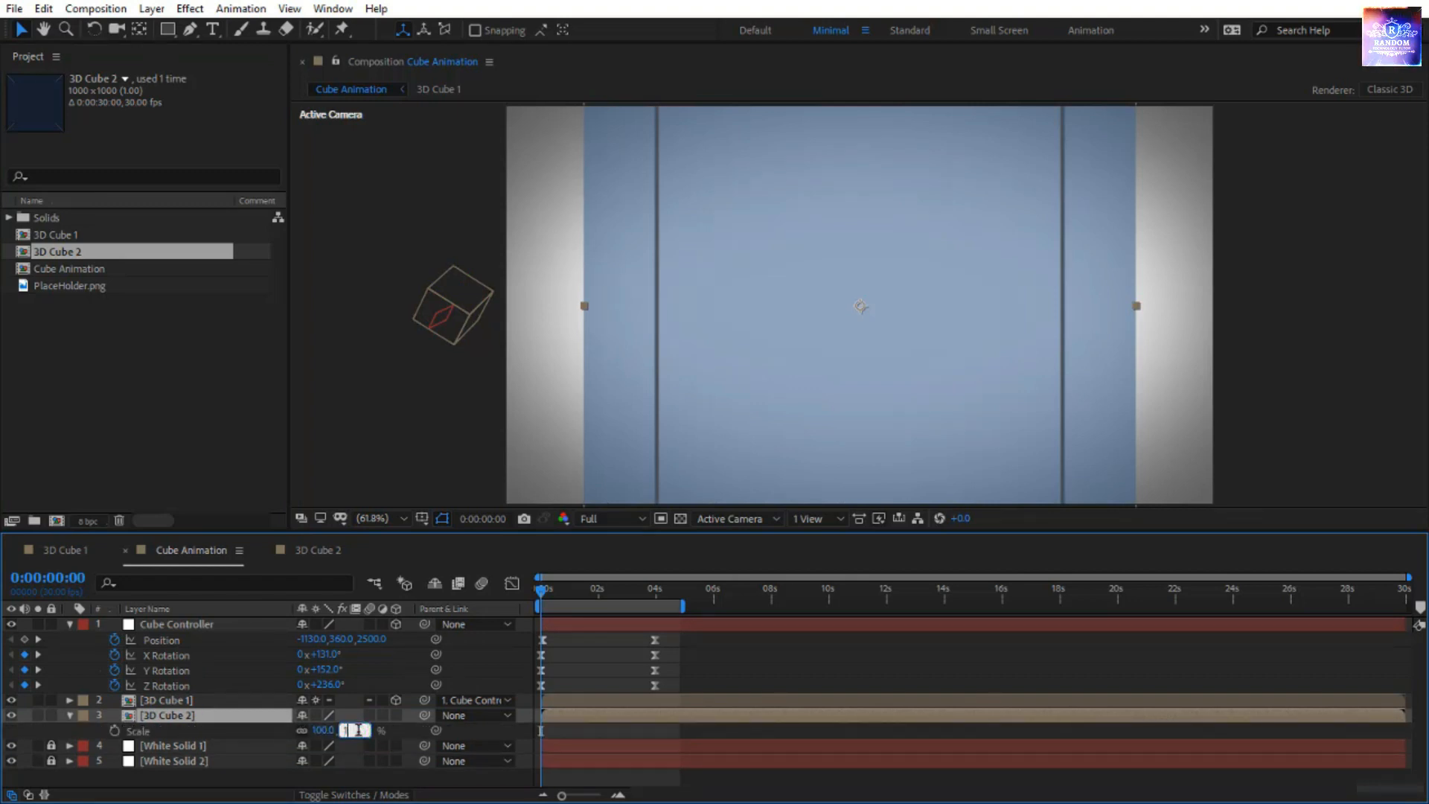
text(10)
key(Return)
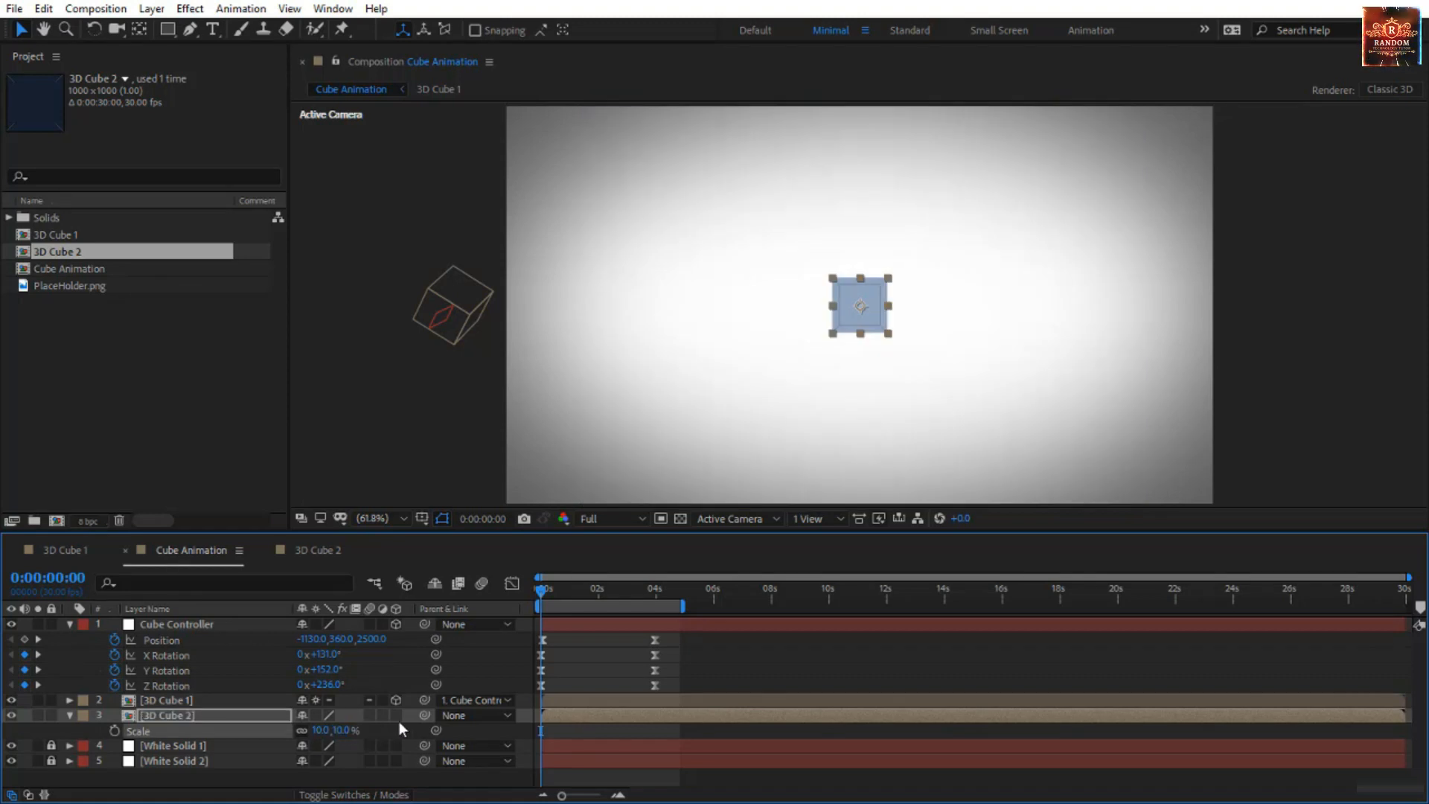
click(398, 716)
click(317, 714)
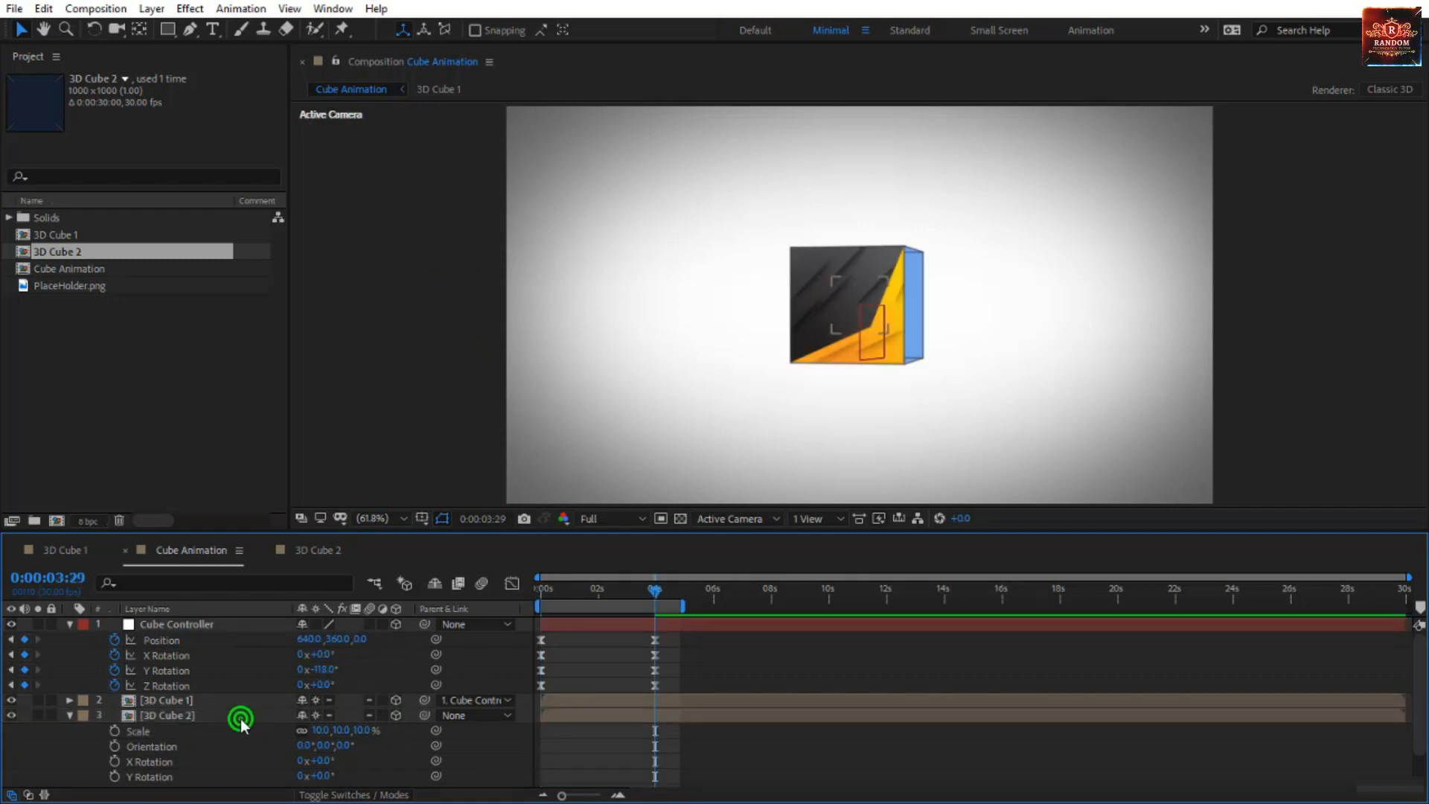
Move the small 3D Cube 2 to the upper right of the main cube and collapse its layer properties.
click(243, 714)
drag(846, 317, 971, 228)
click(67, 714)
click(67, 715)
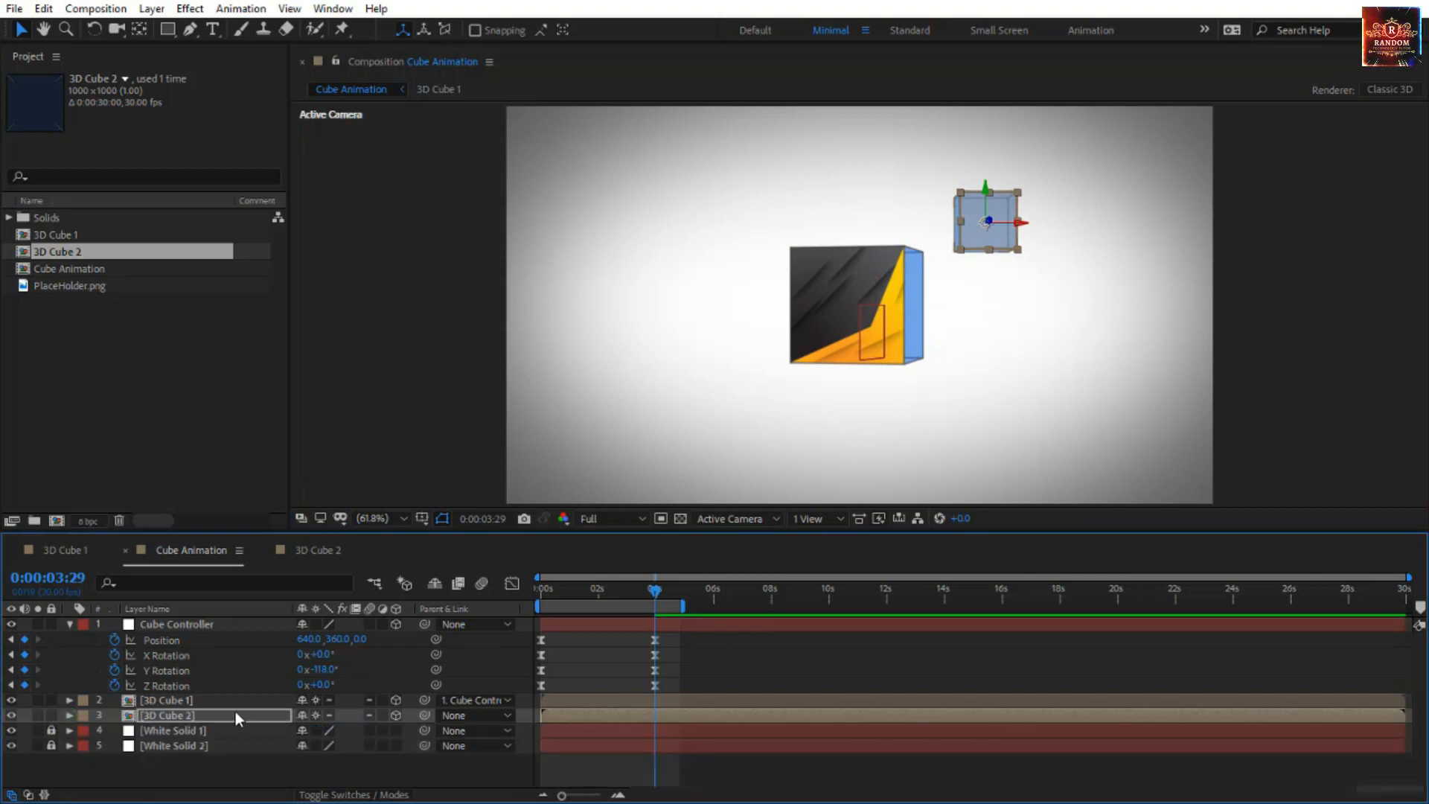
Duplicate the 3D Cube 2 composition twice to get 3D Cube 3 and 3D Cube 4.
click(101, 253)
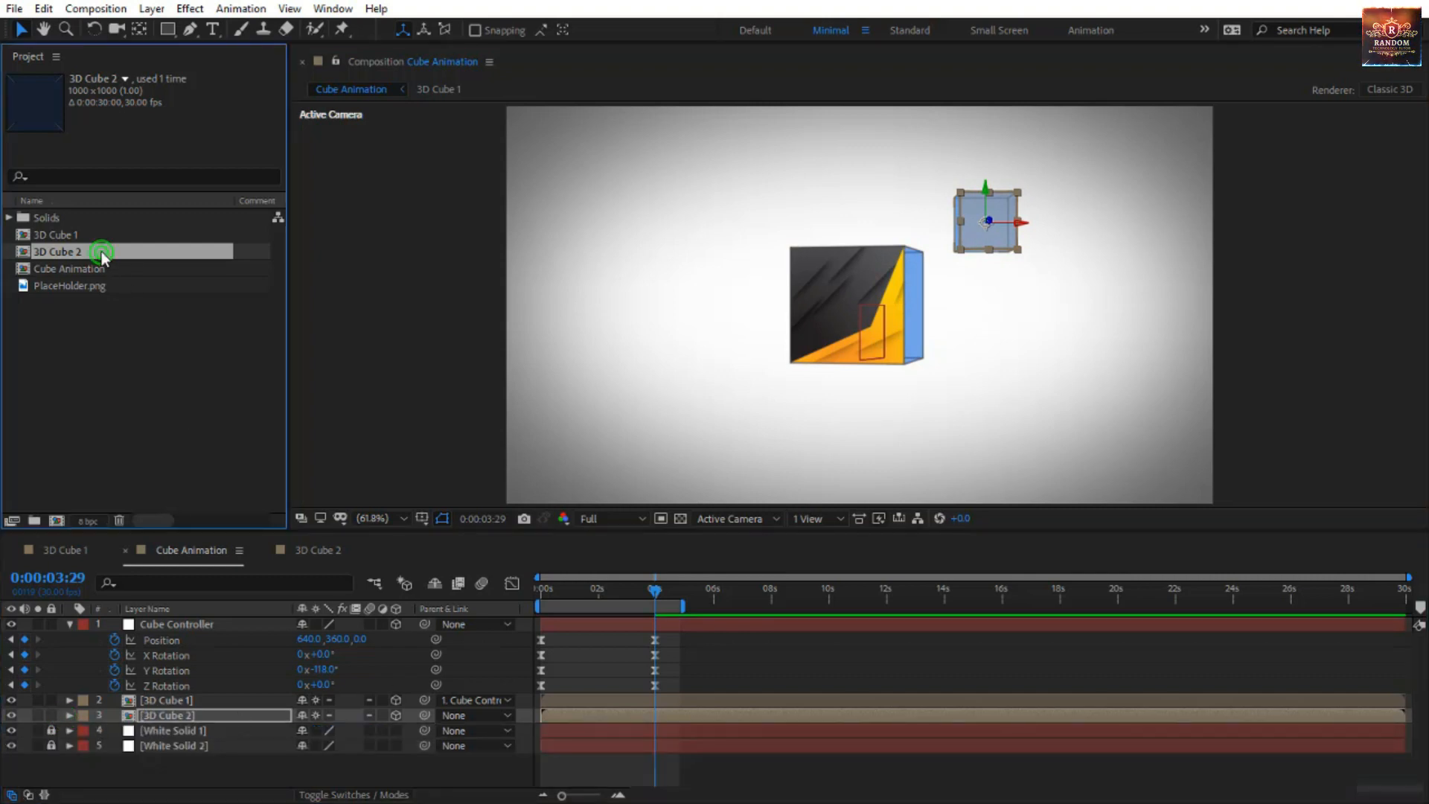
key(ctrl+d)
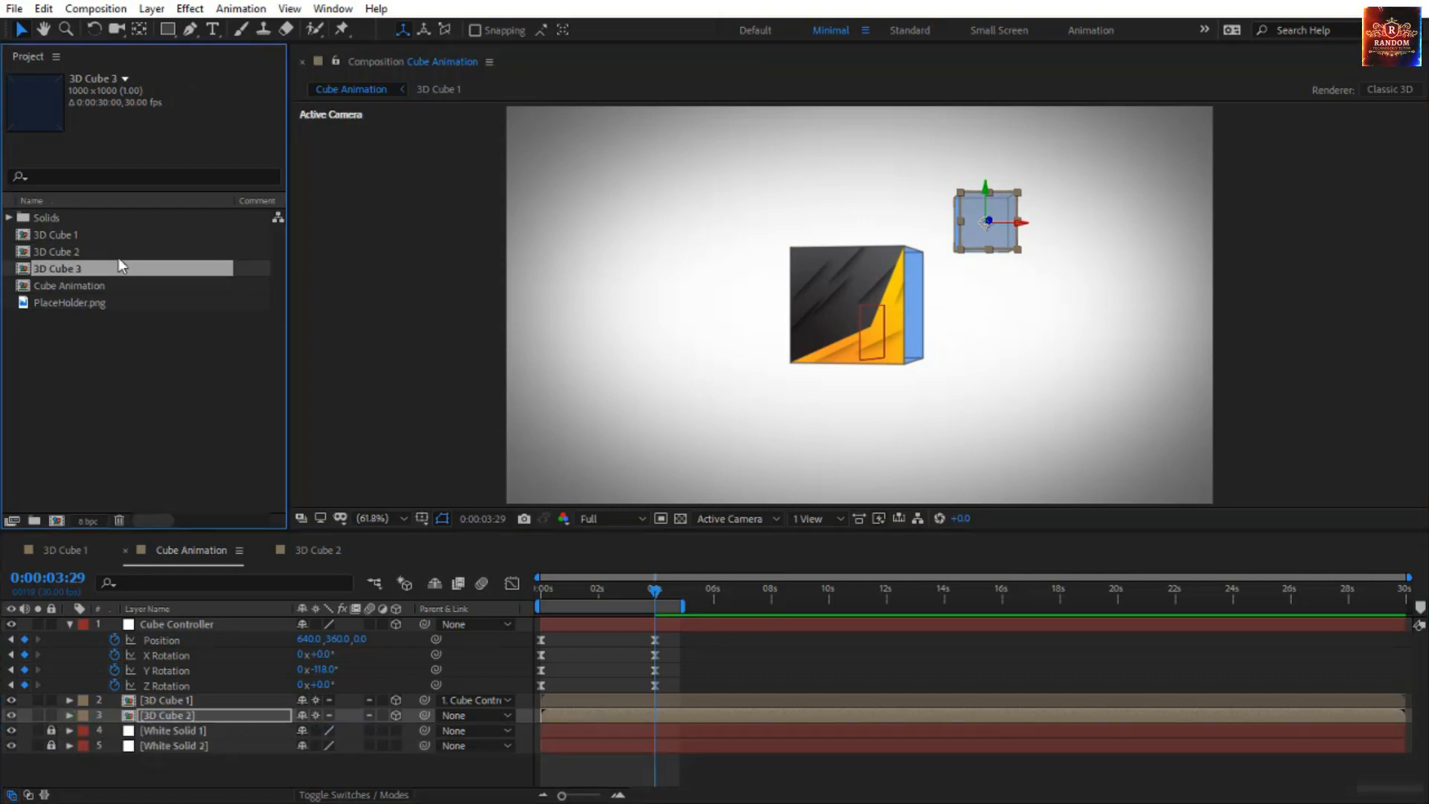
key(ctrl+d)
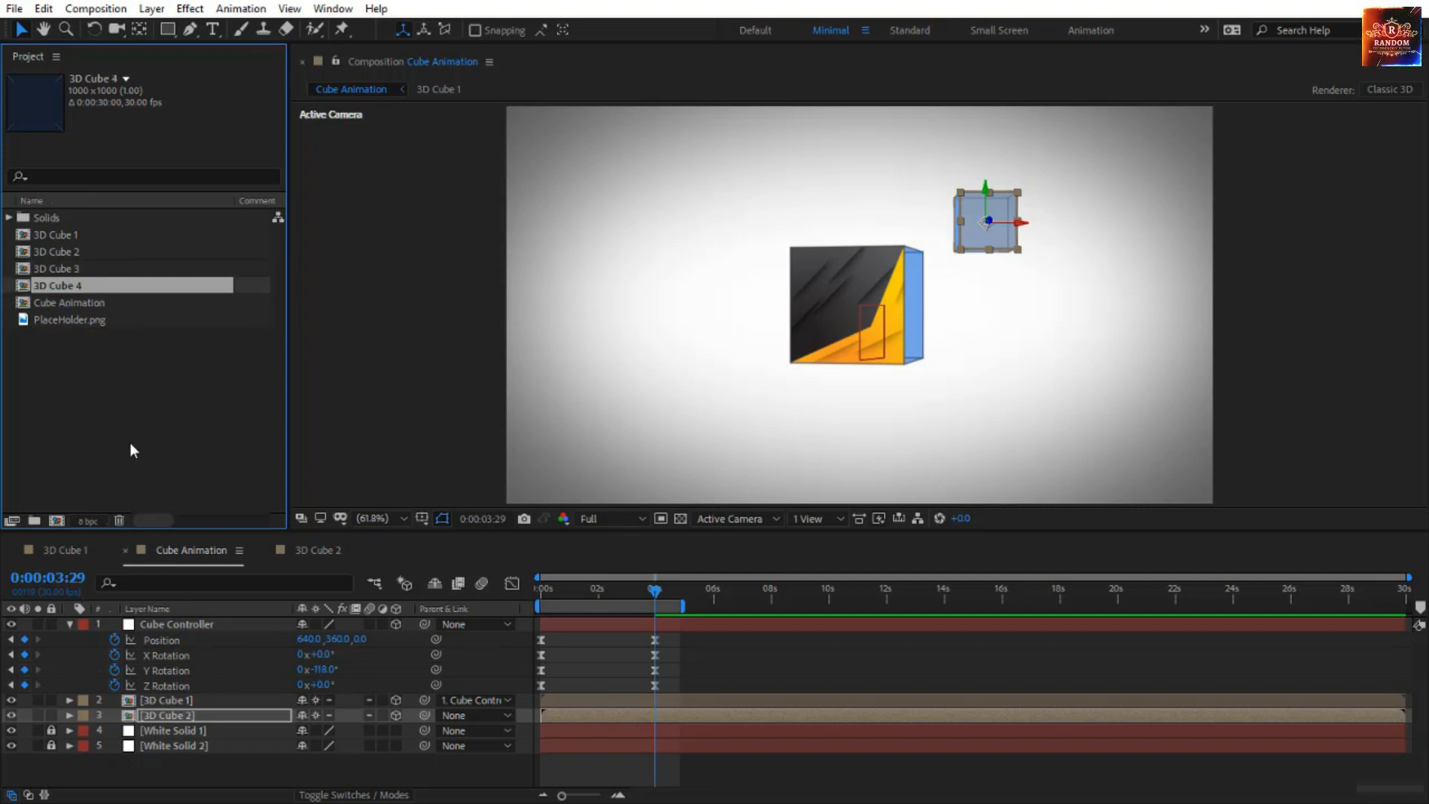
Duplicate the 3D Cube 2 layer and replace the lower copy's source with the 3D Cube 3 composition.
click(79, 270)
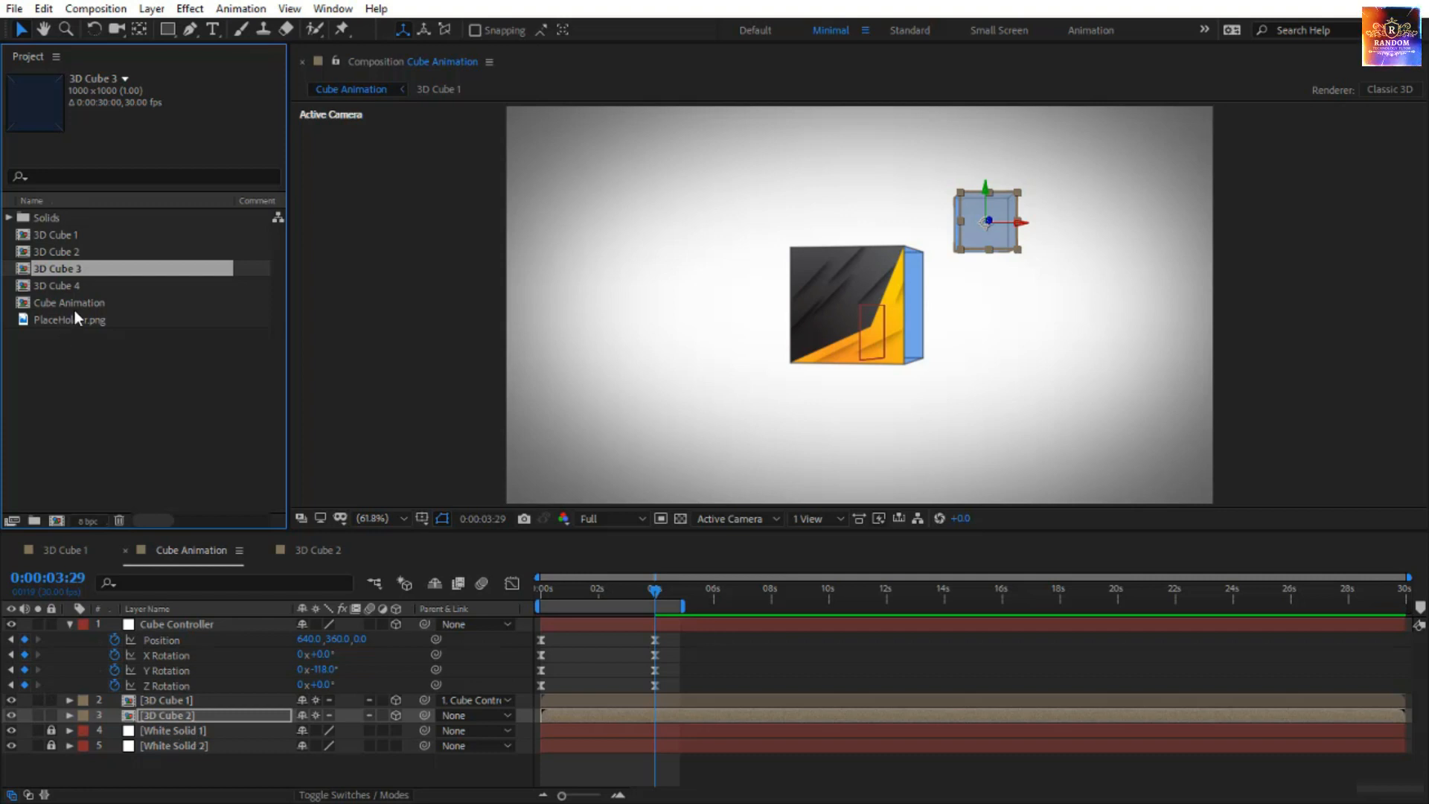
click(180, 719)
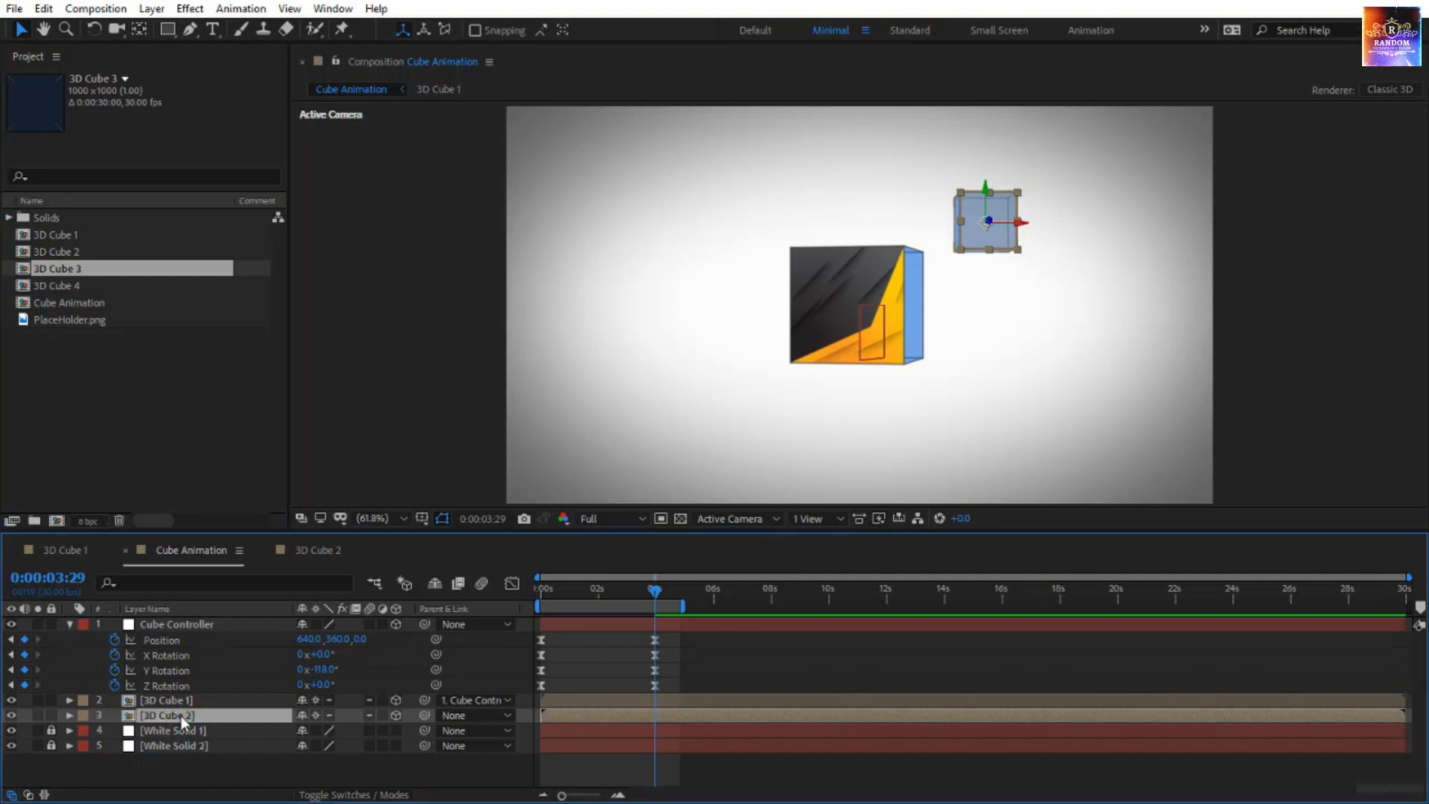
key(ctrl+d)
click(213, 736)
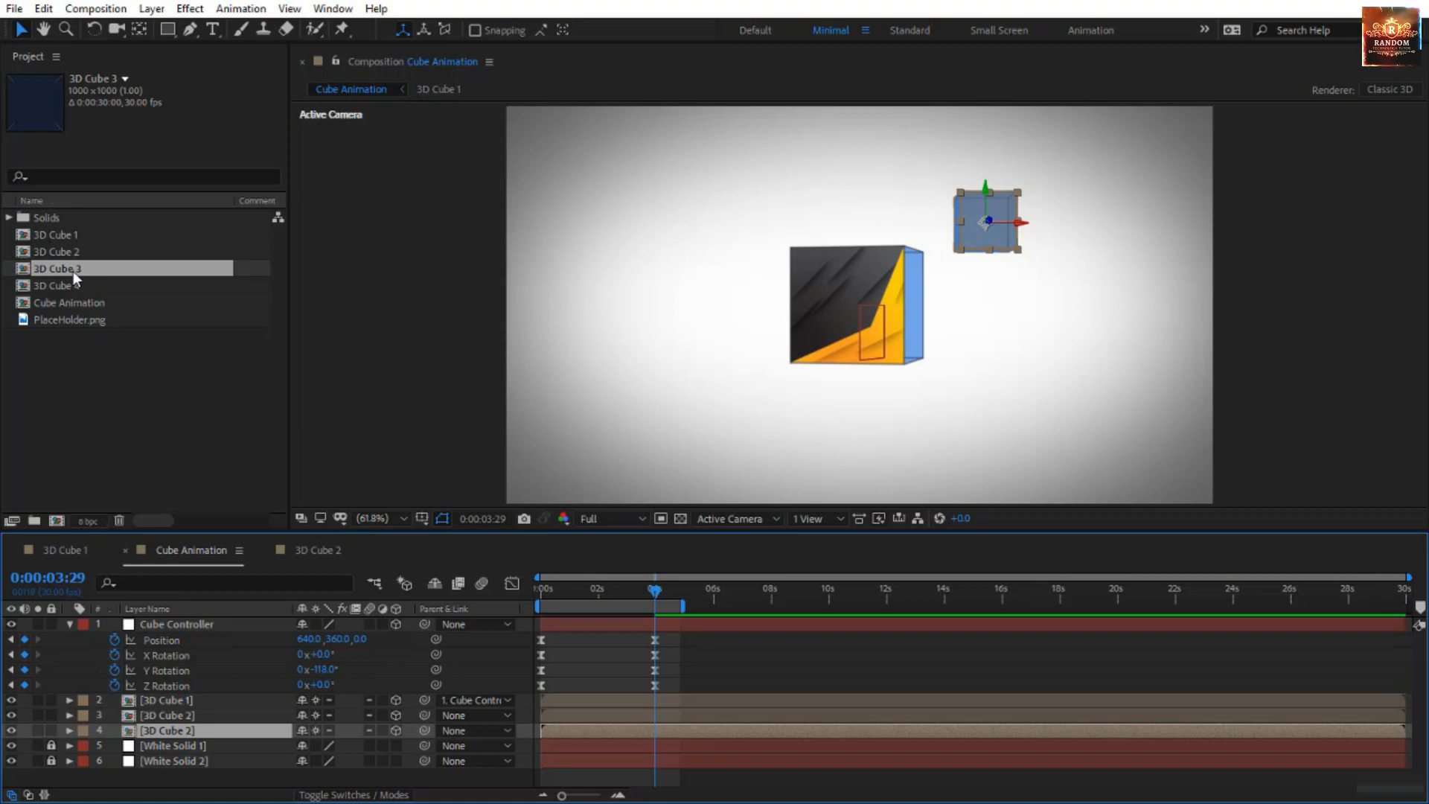
drag(72, 271, 181, 733)
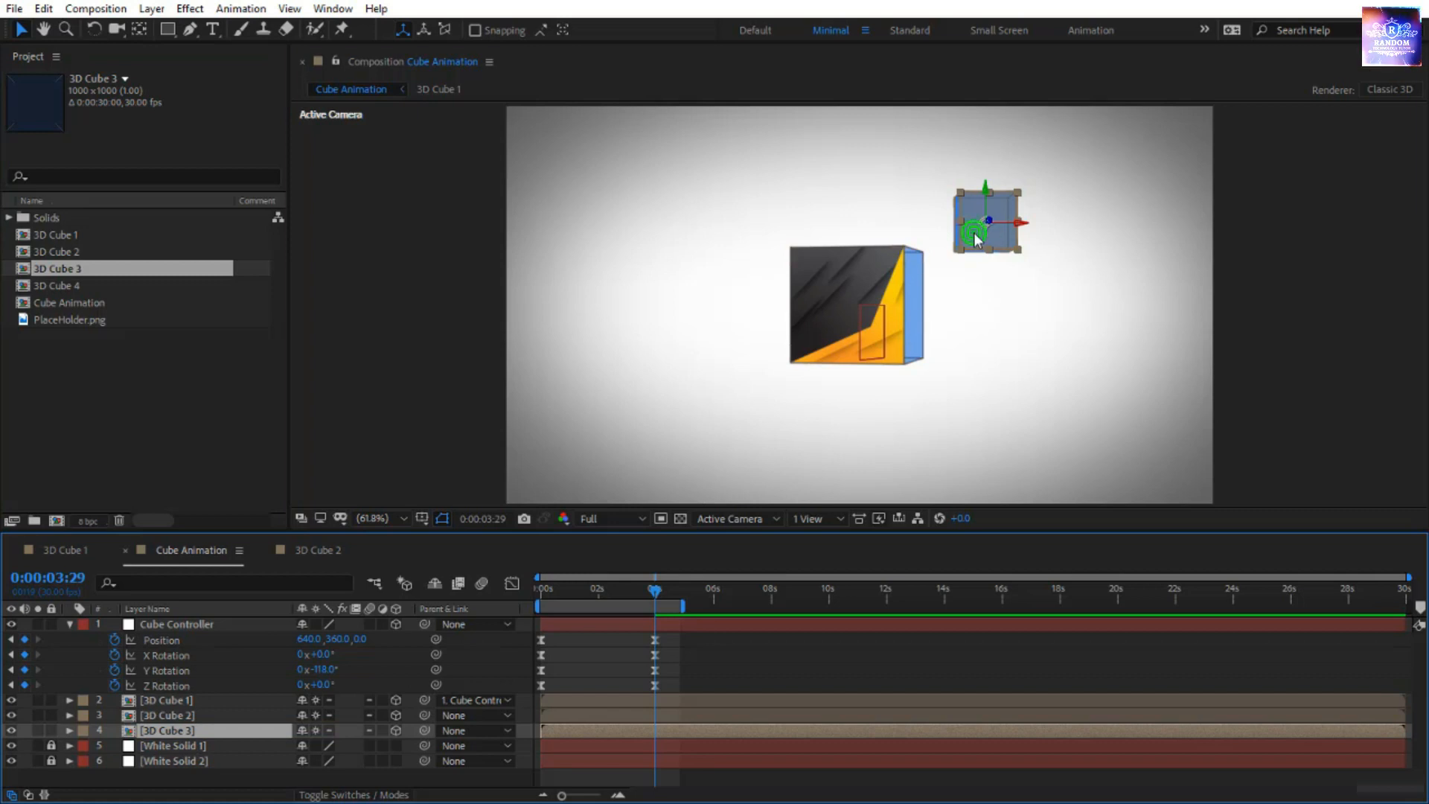
Move 3D Cube 3 to the upper right of 3D Cube 2 and rotate both small cubes slightly around their vertical axes.
drag(981, 235, 1052, 198)
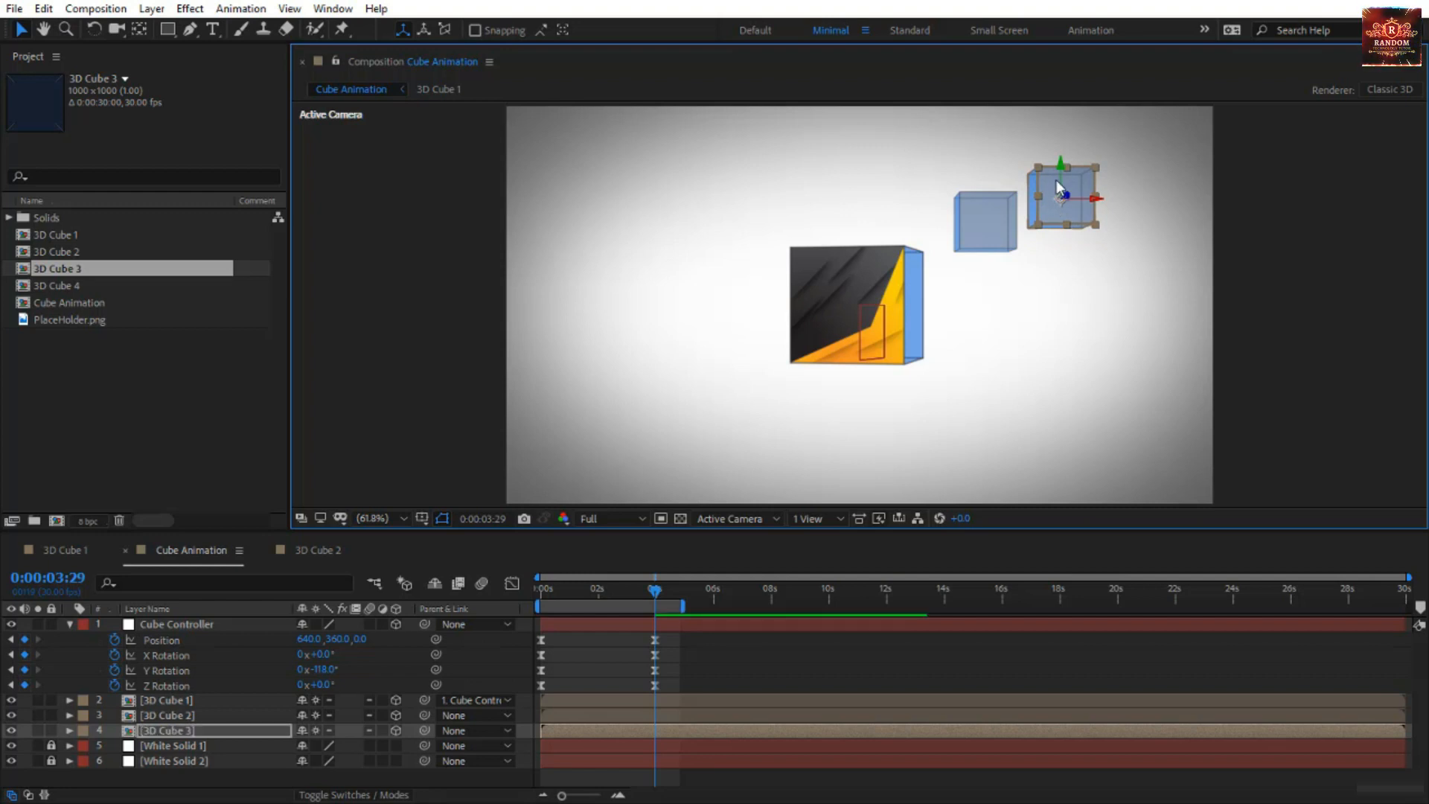
key(w)
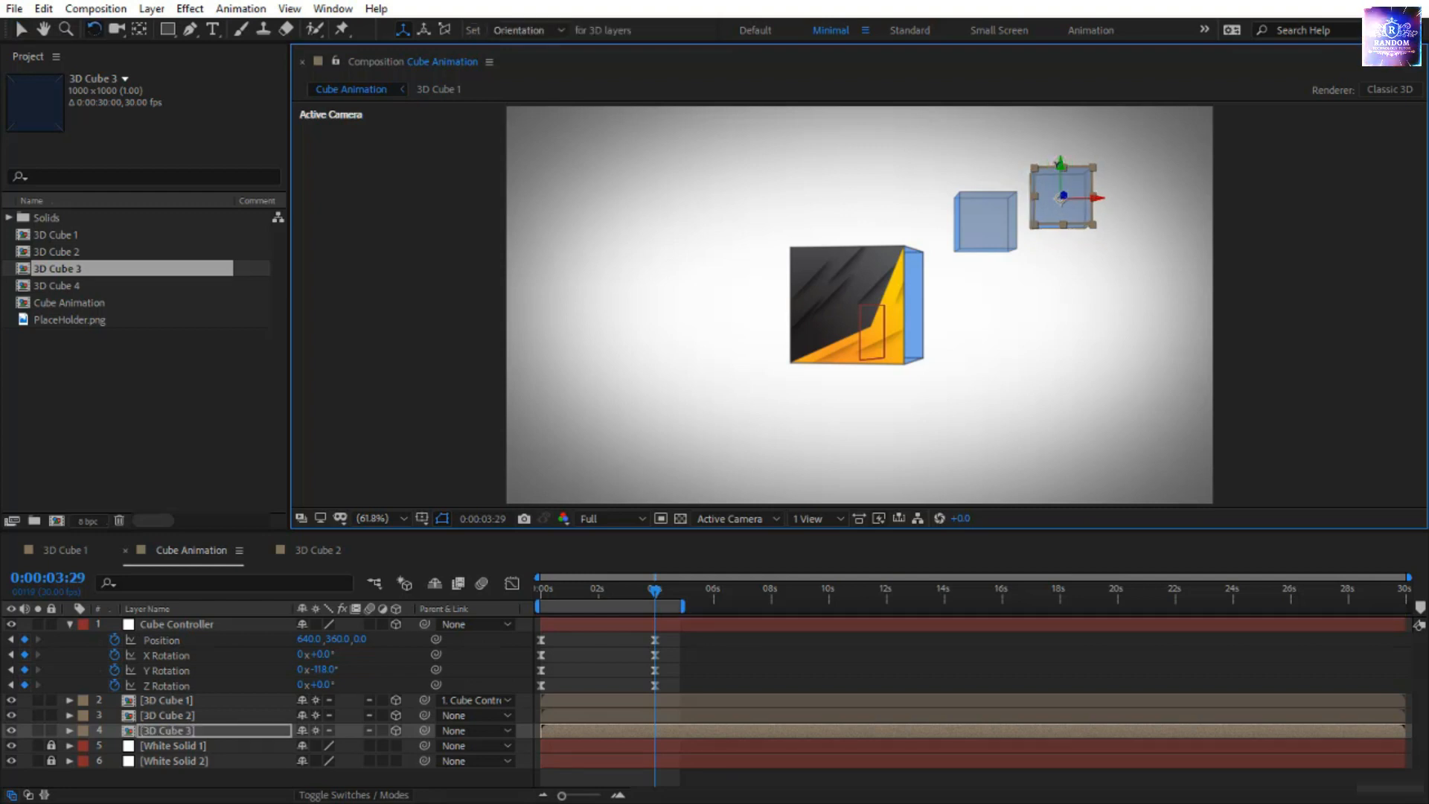
click(992, 221)
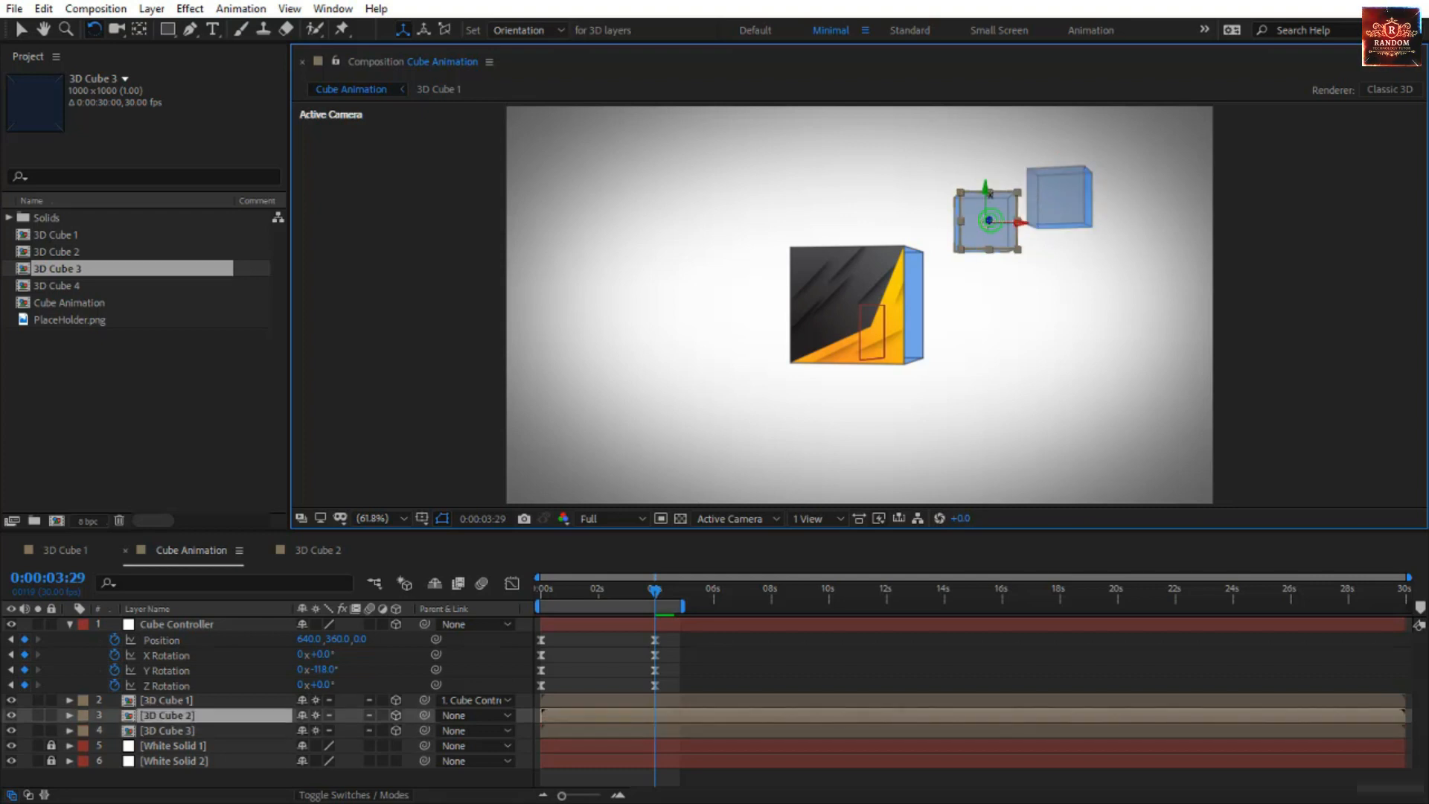
drag(985, 186, 965, 195)
Duplicate the 3D Cube 3 layer and replace the lower copy's source with the 3D Cube 4 composition.
click(96, 390)
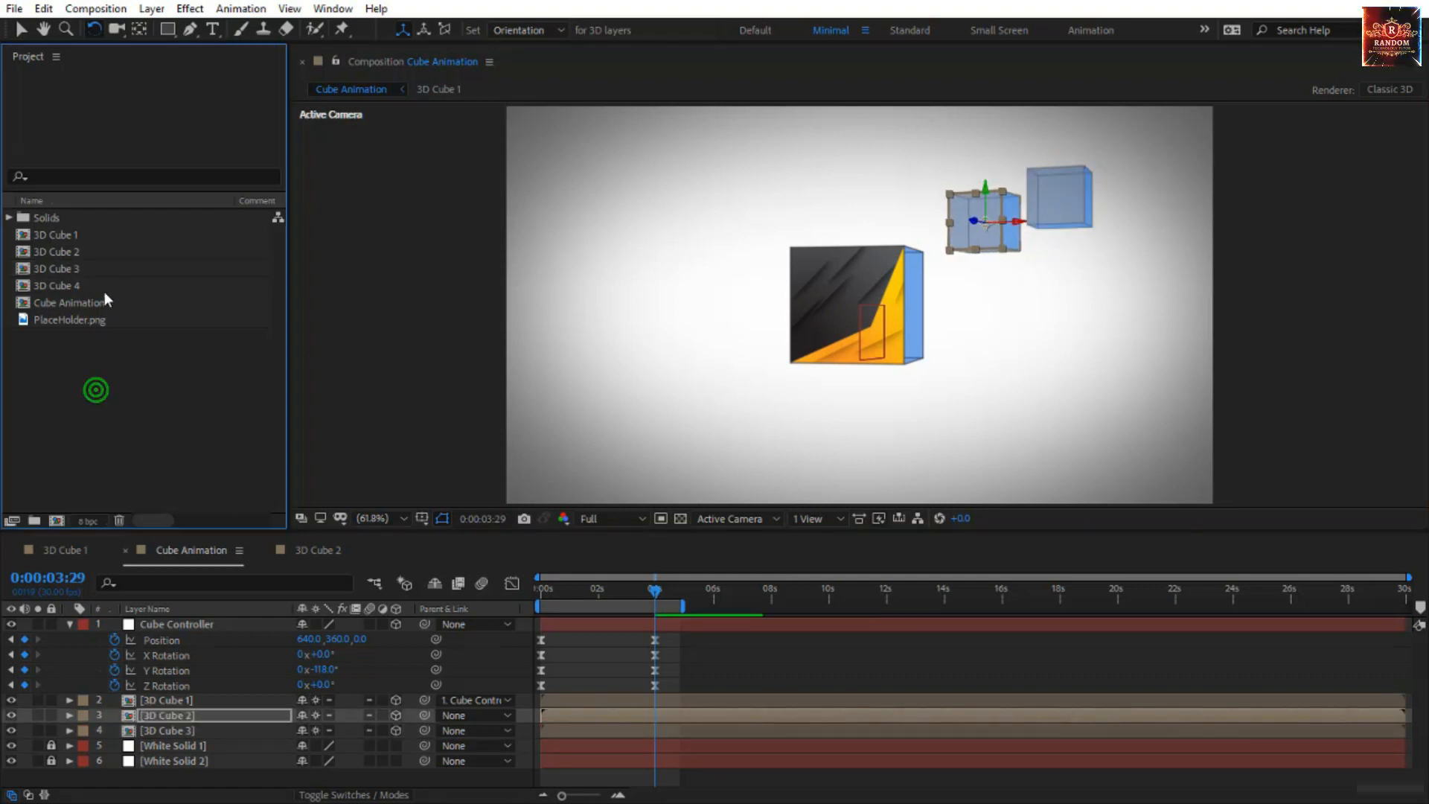
click(103, 288)
click(212, 731)
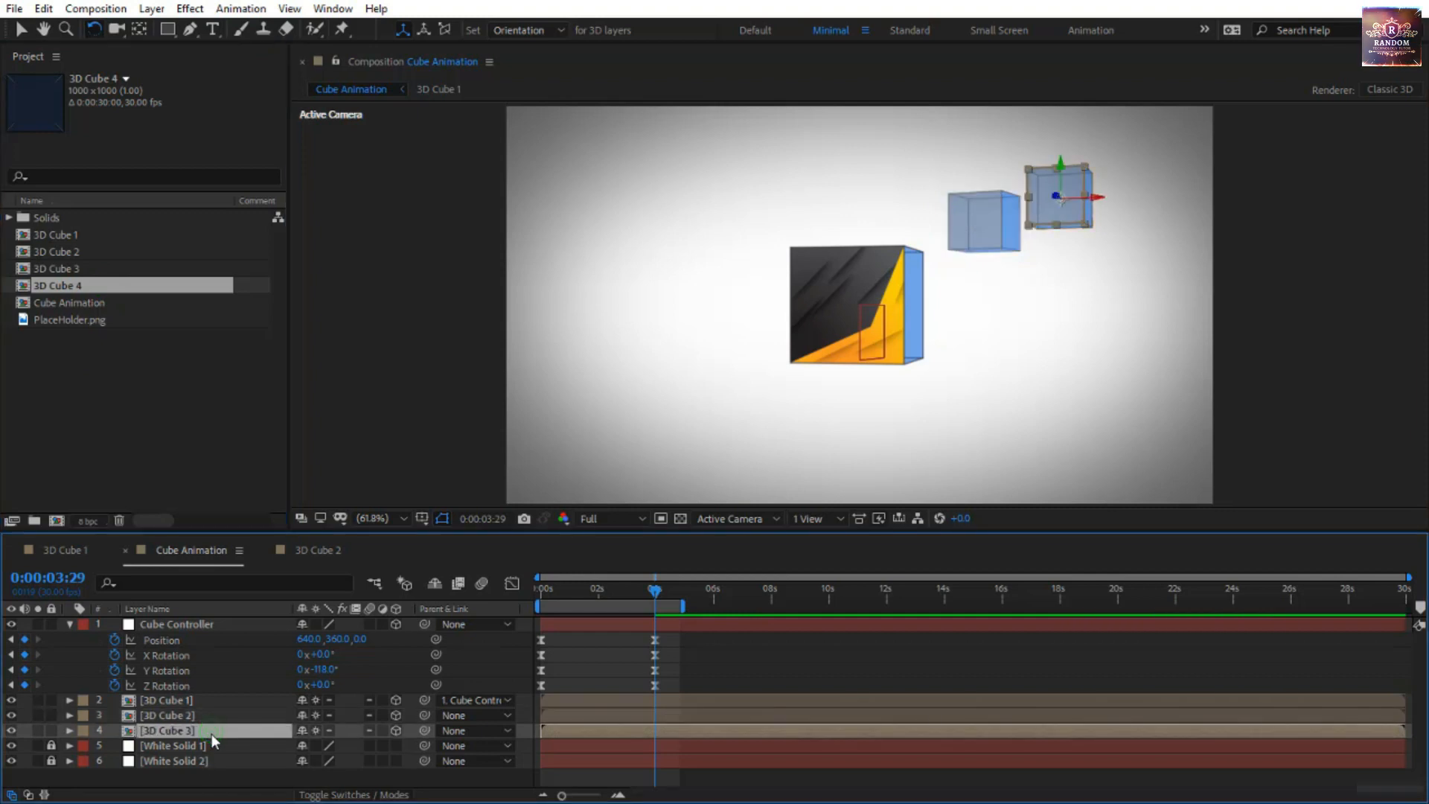
key(ctrl+/)
click(190, 747)
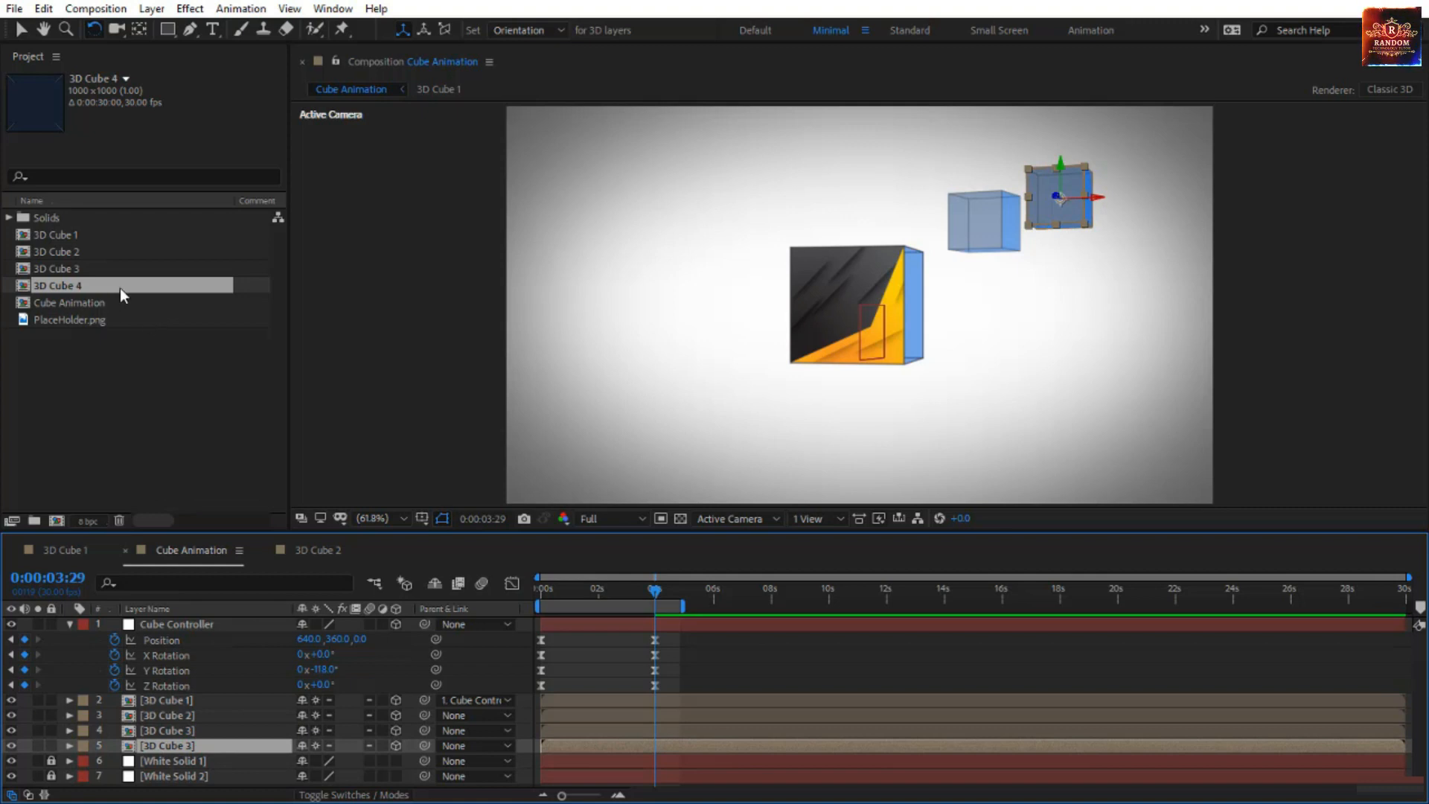
drag(121, 288, 175, 747)
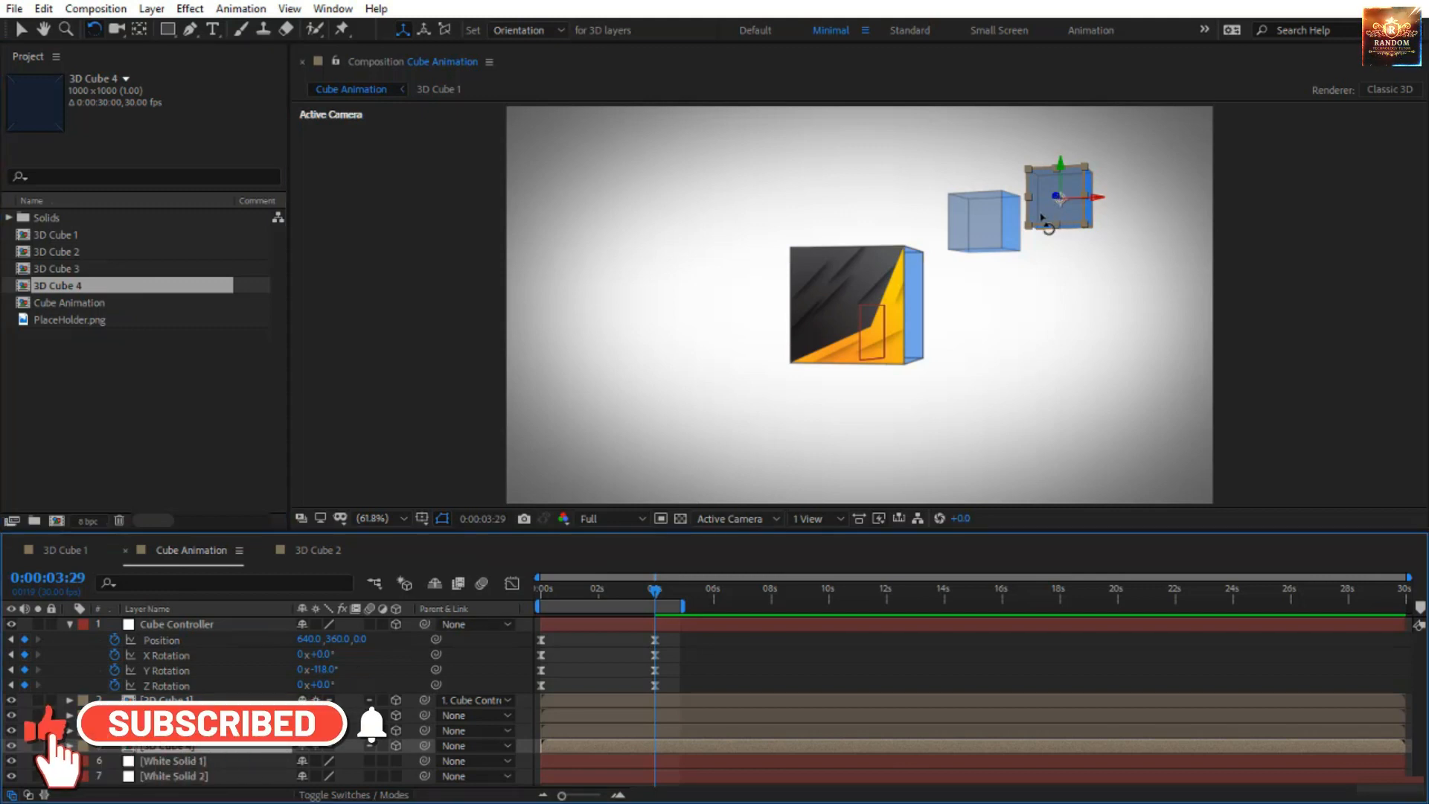
Move 3D Cube 4 below and slightly right of 3D Cube 3.
key(v)
drag(1049, 214, 1090, 286)
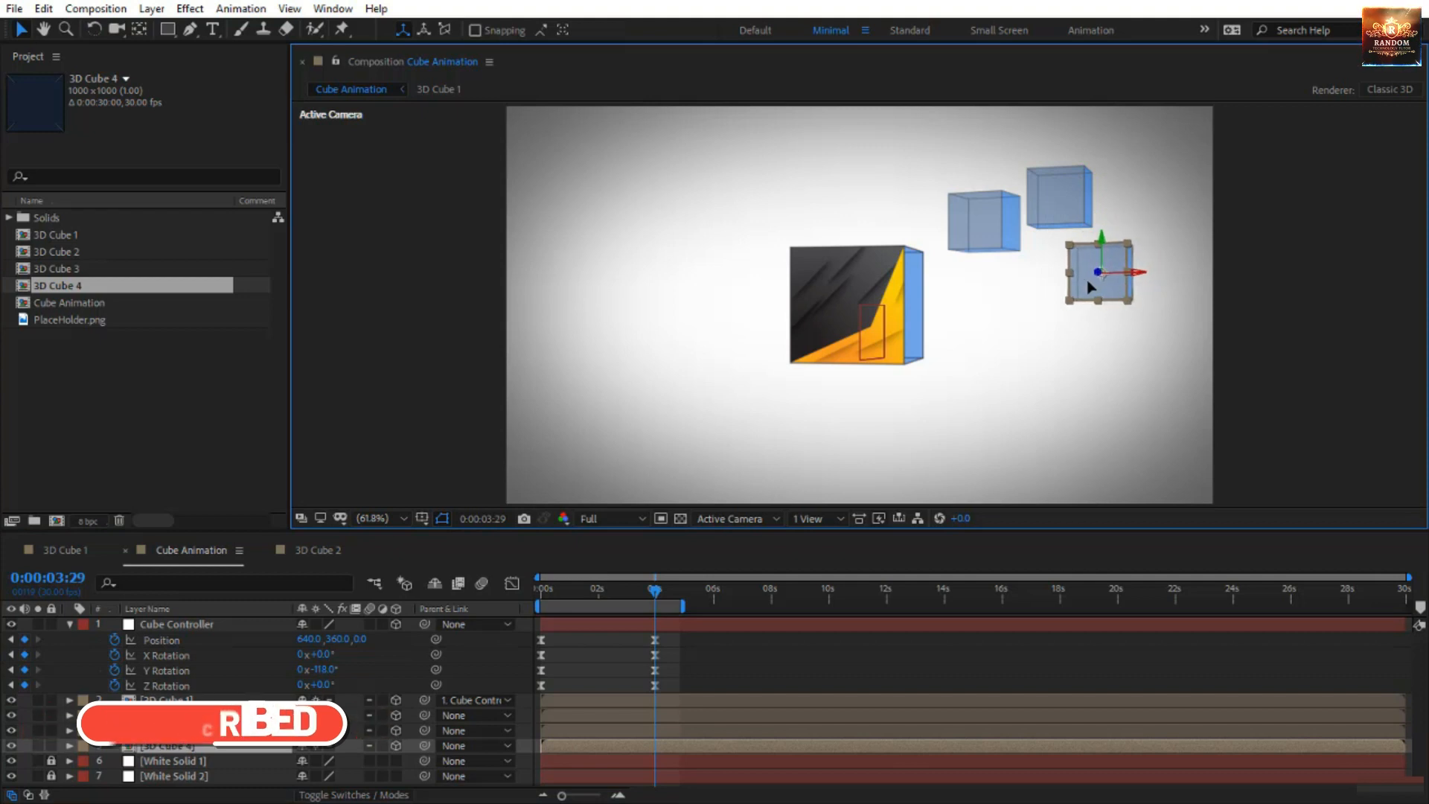
Nudge 3D Cube 2 slightly downward and rotate 3D Cube 4 slightly around its vertical axis.
click(986, 227)
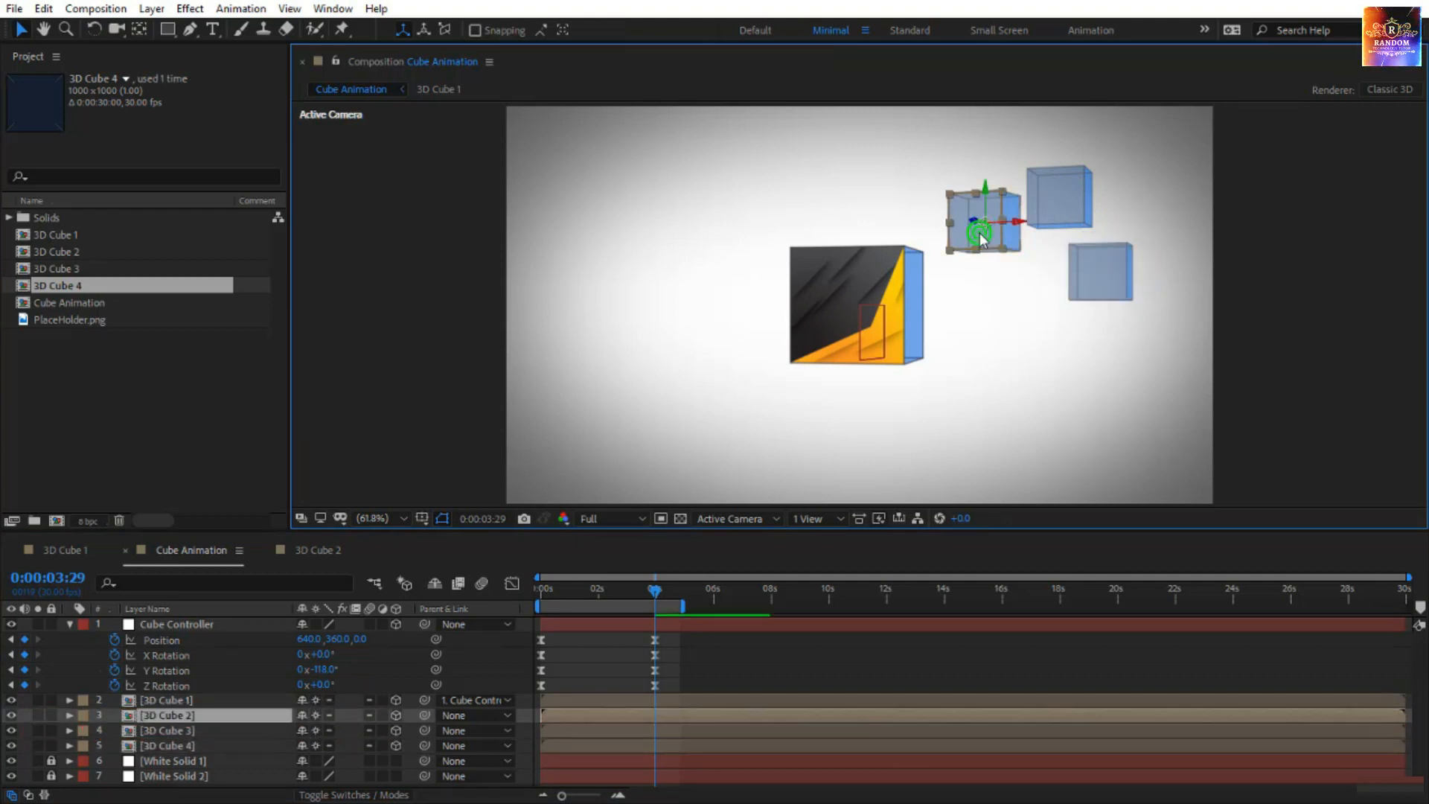
drag(986, 226, 986, 235)
click(1079, 287)
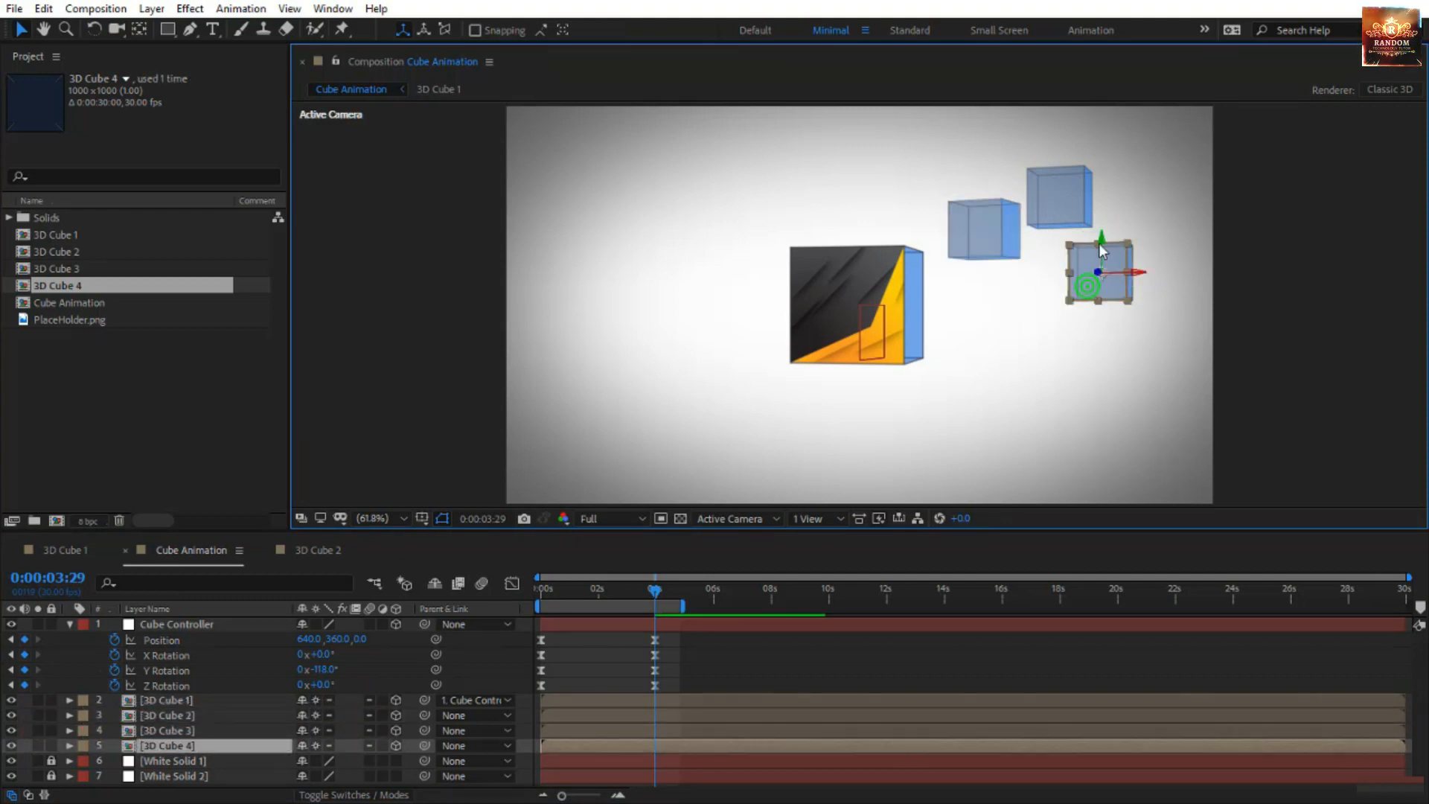
key(w)
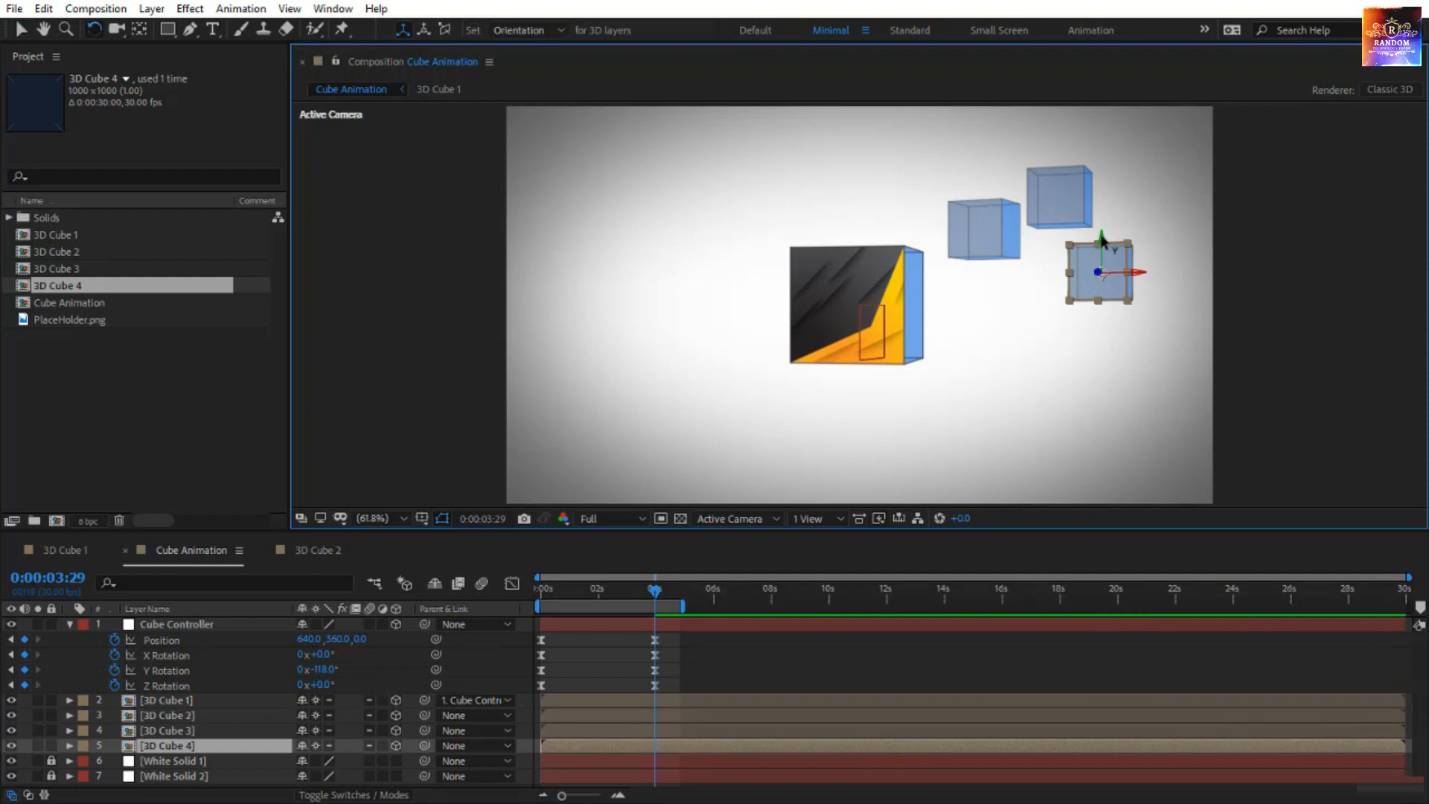
drag(1101, 239, 1099, 237)
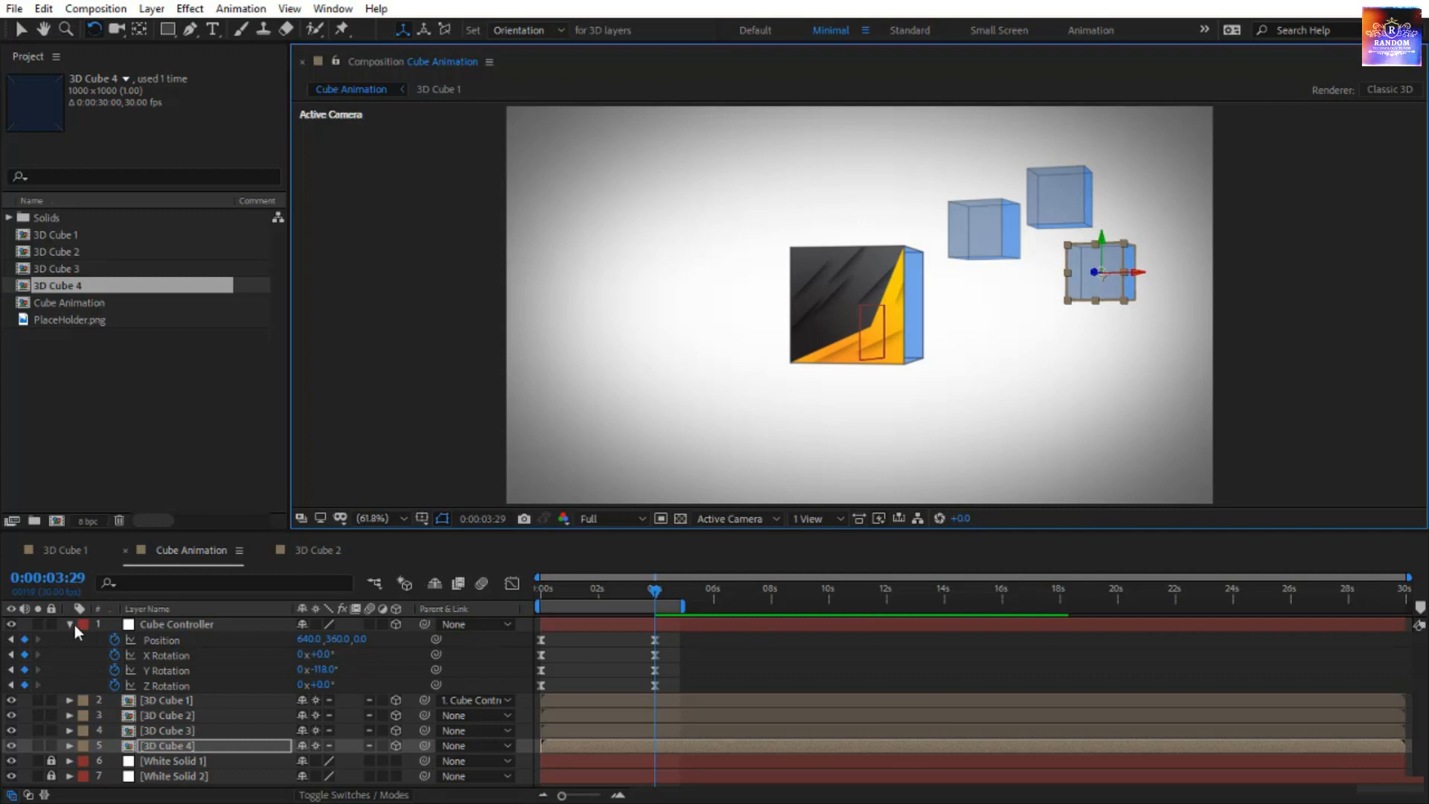
Collapse the Cube Controller's properties and parent 3D Cube 2, 3D Cube 3 and 3D Cube 4 to the Cube Controller.
click(69, 624)
click(202, 654)
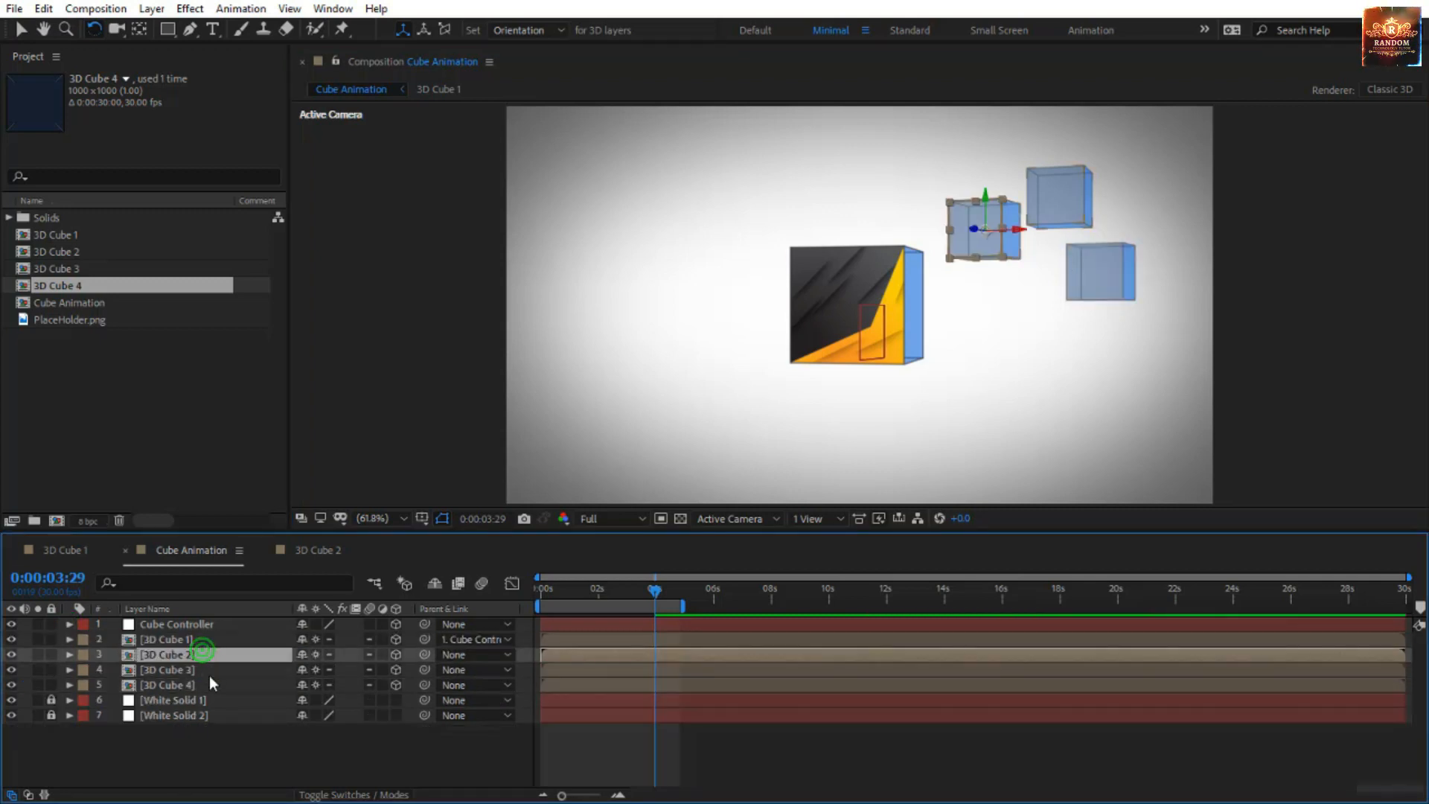
shift+click(208, 680)
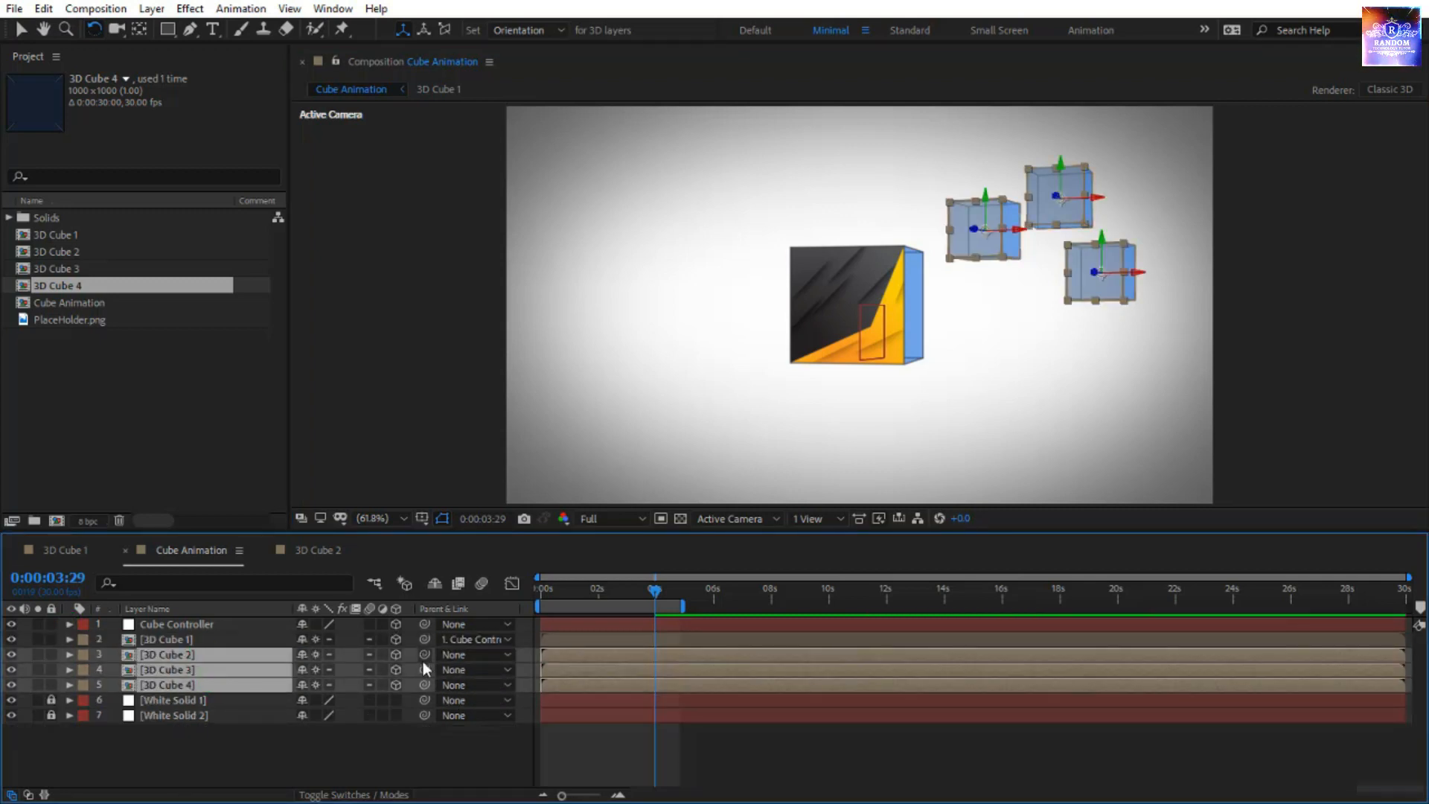
drag(424, 654, 213, 624)
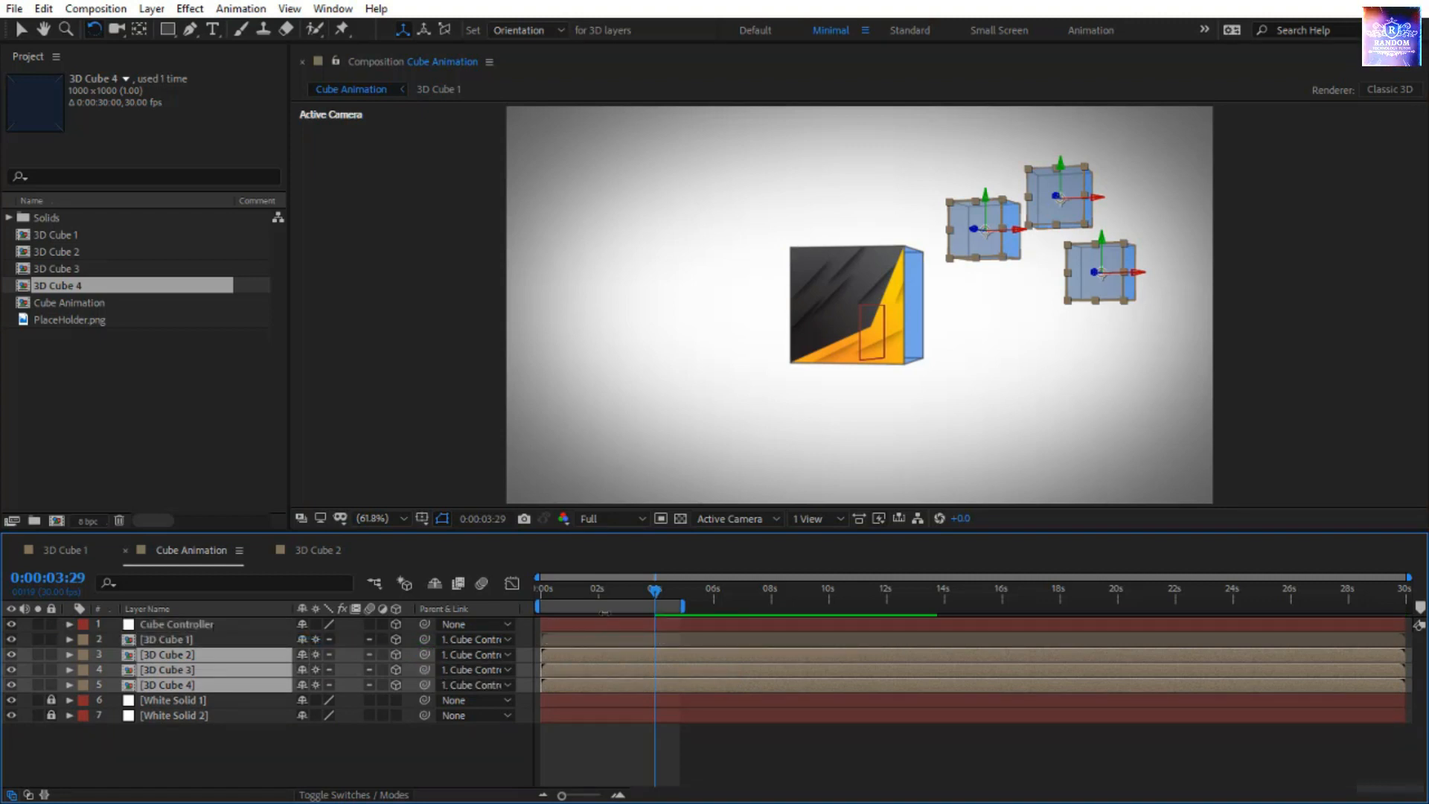
Preview the cube animation from 0:00:00:00, return to the first frame and deselect all layers.
drag(607, 594, 479, 596)
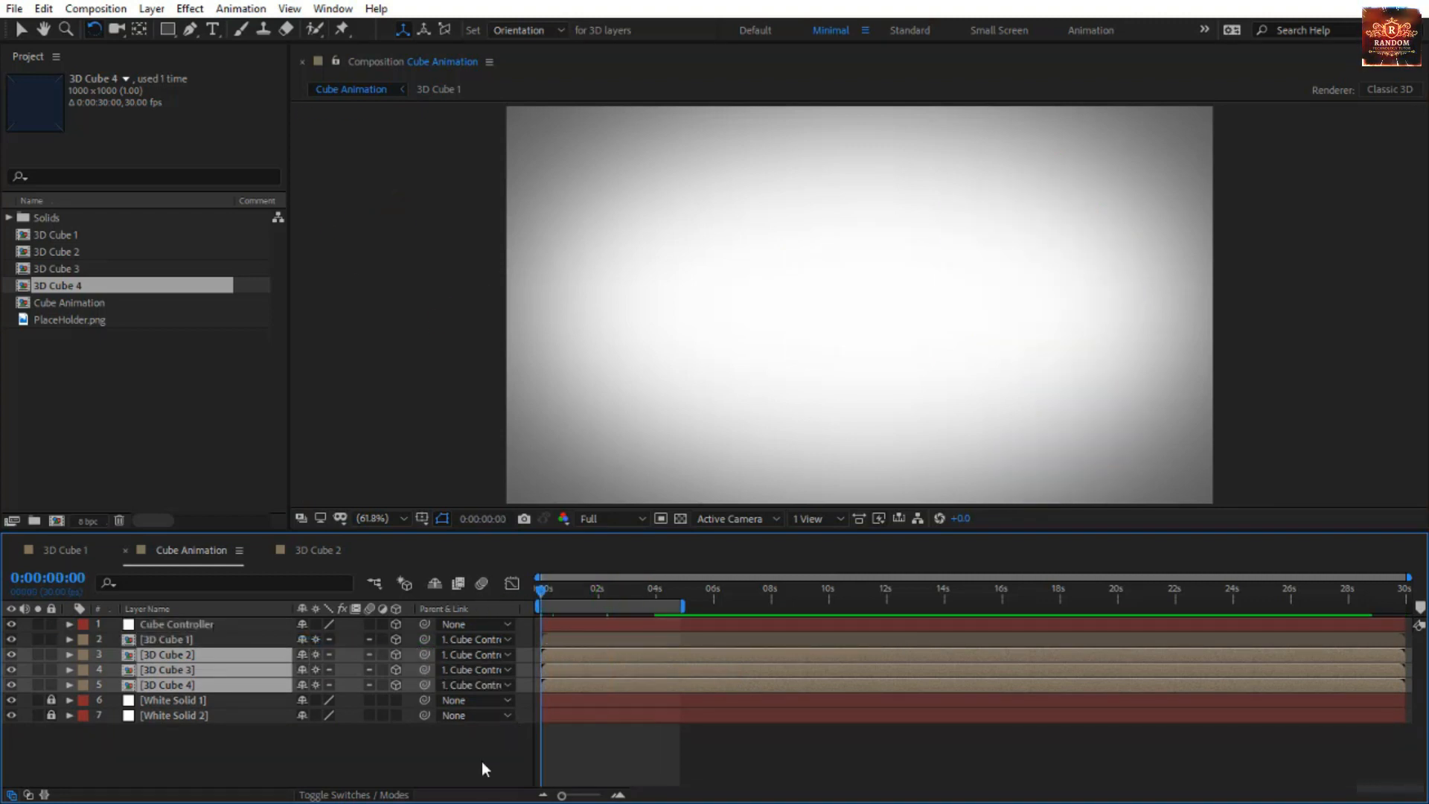
key(space)
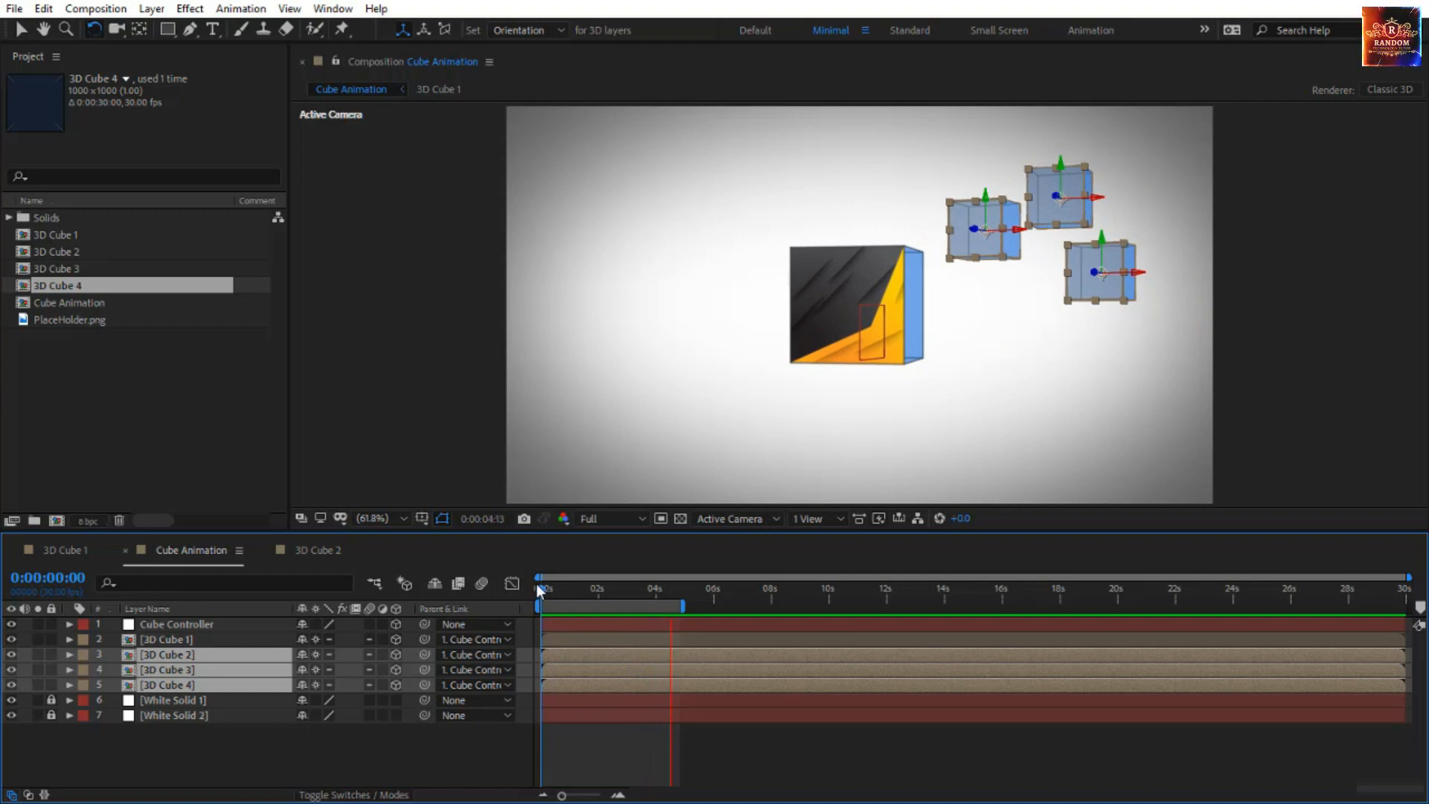
click(546, 591)
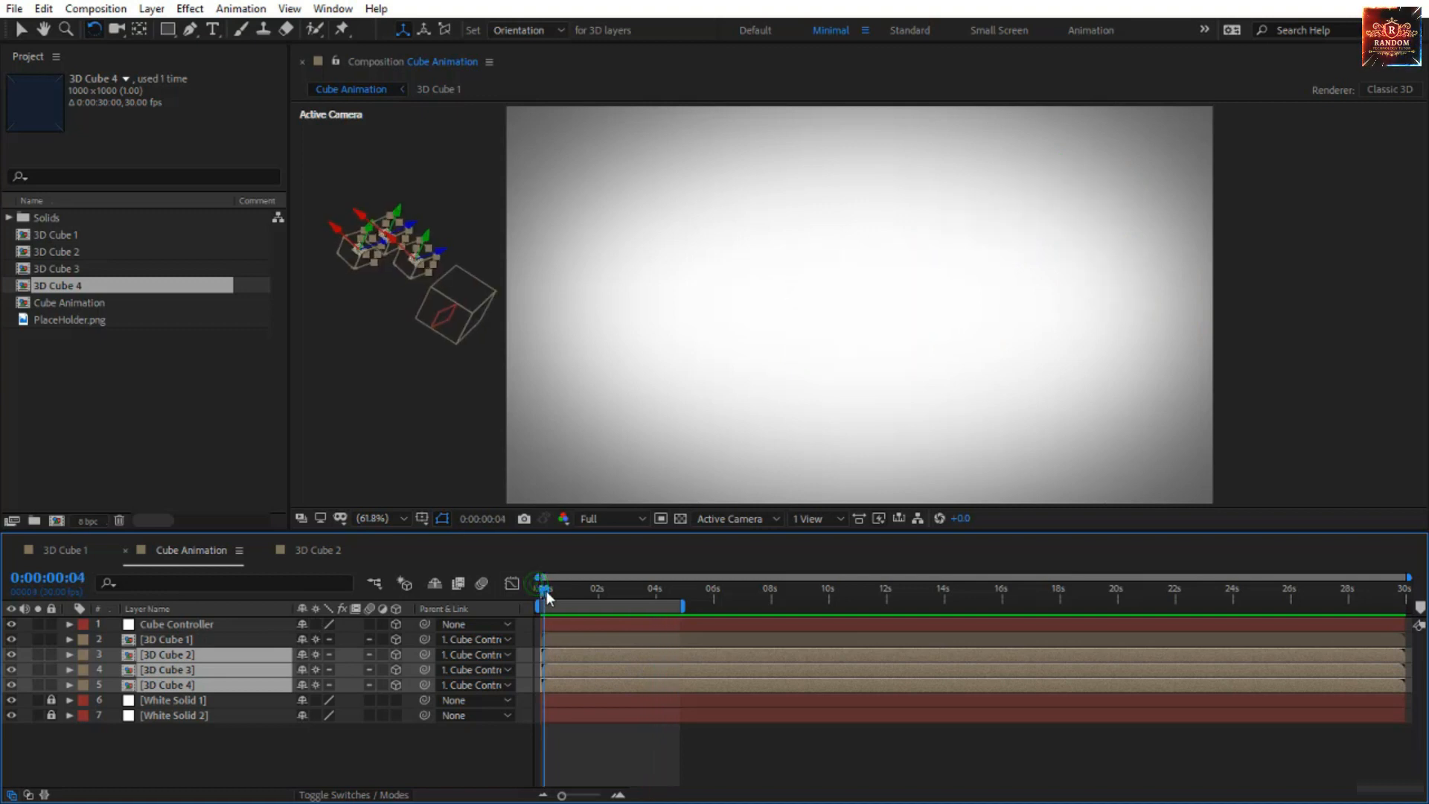
drag(546, 591, 518, 641)
click(285, 756)
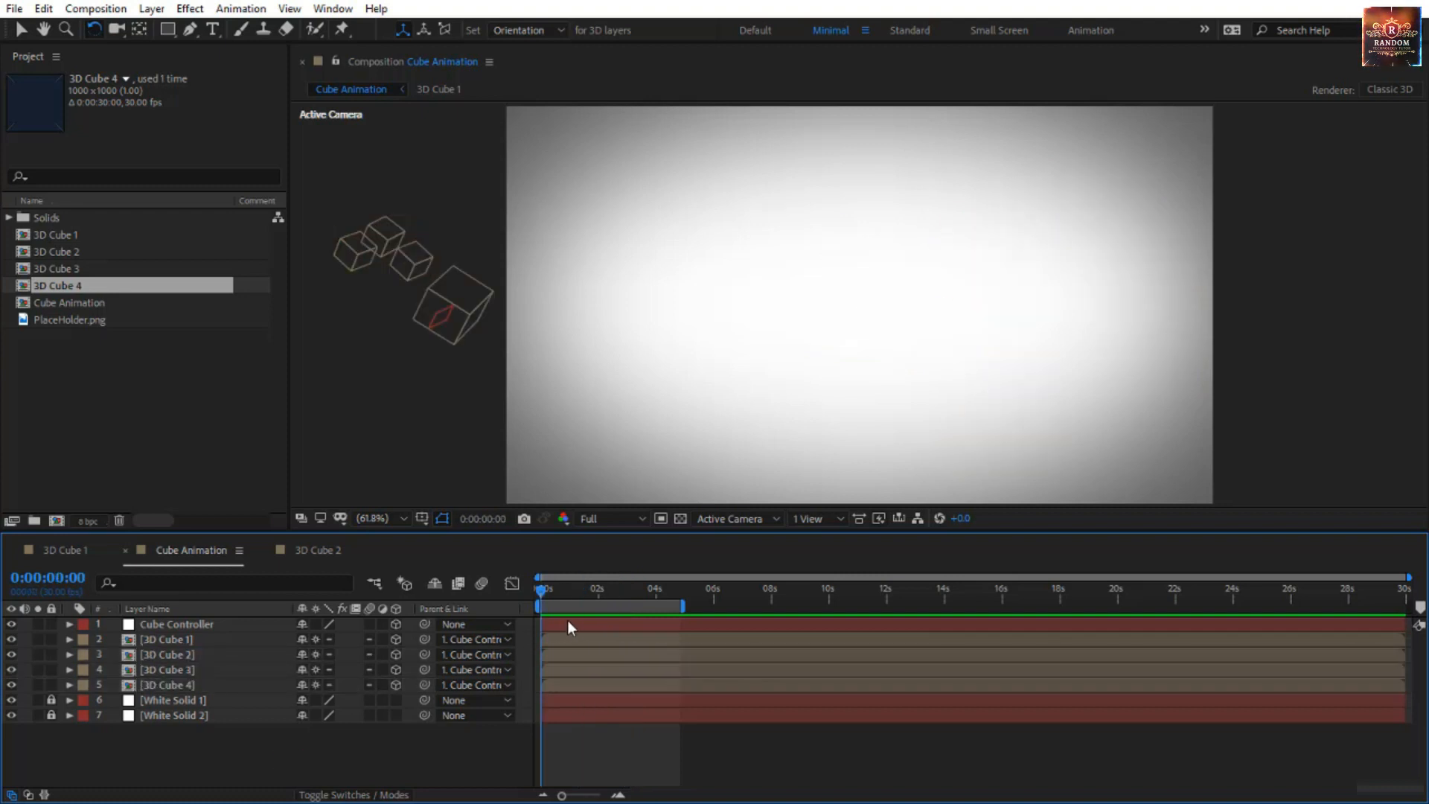
Add Position keyframes to 3D Cube 2, 3D Cube 3 and 3D Cube 4 at the Cube Controller's last keyframe, 0:00:03:29.
click(234, 625)
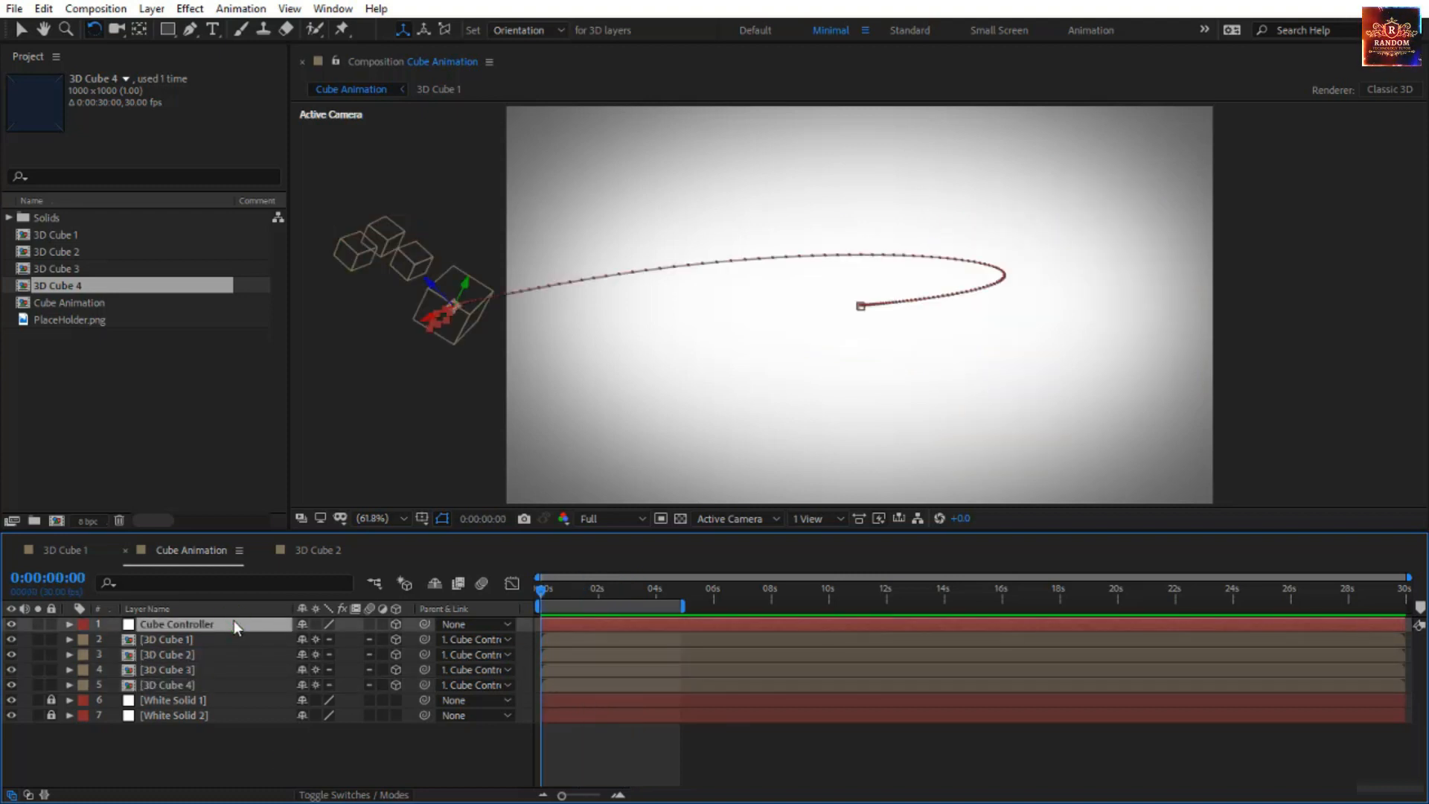
key(u)
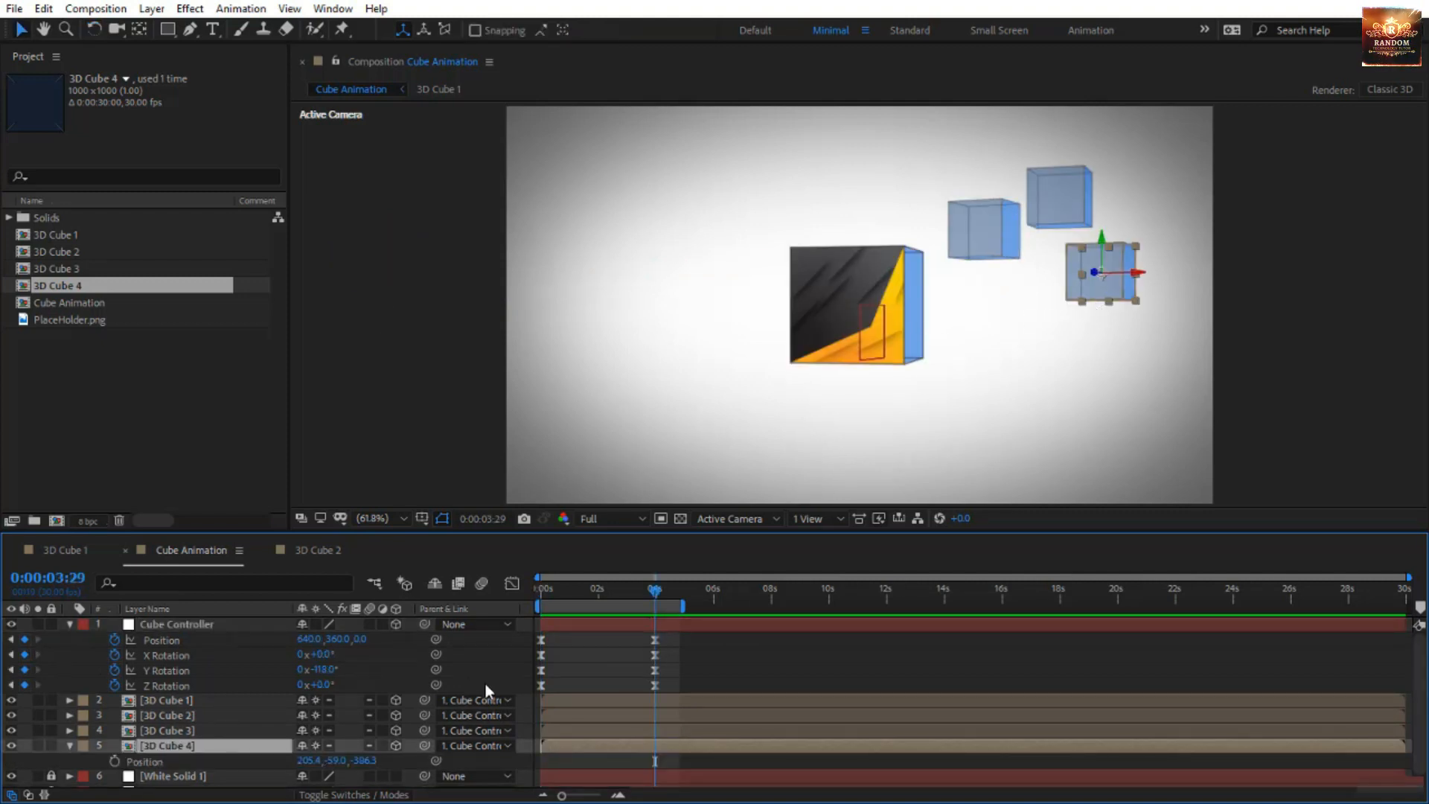
shift+click(217, 719)
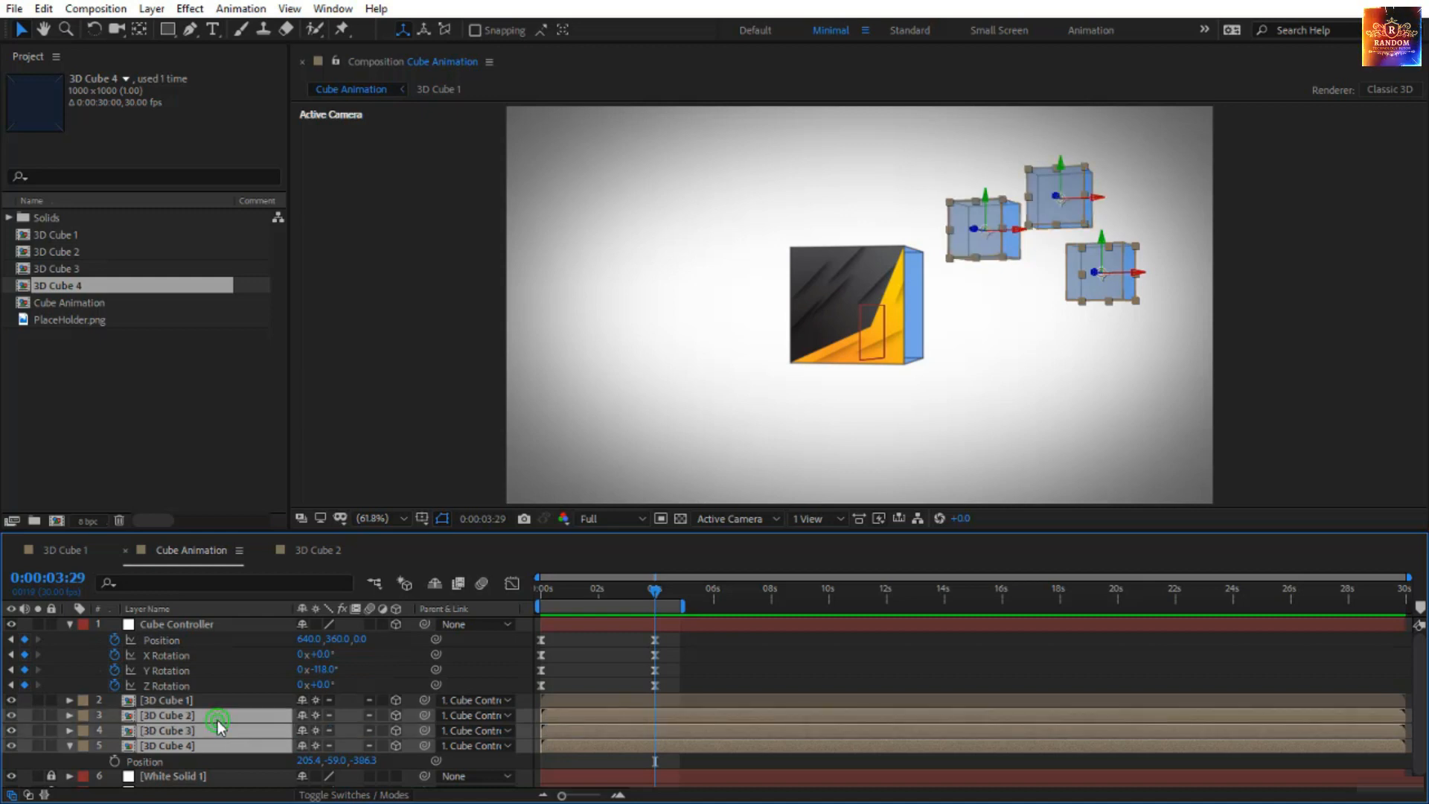
key(p)
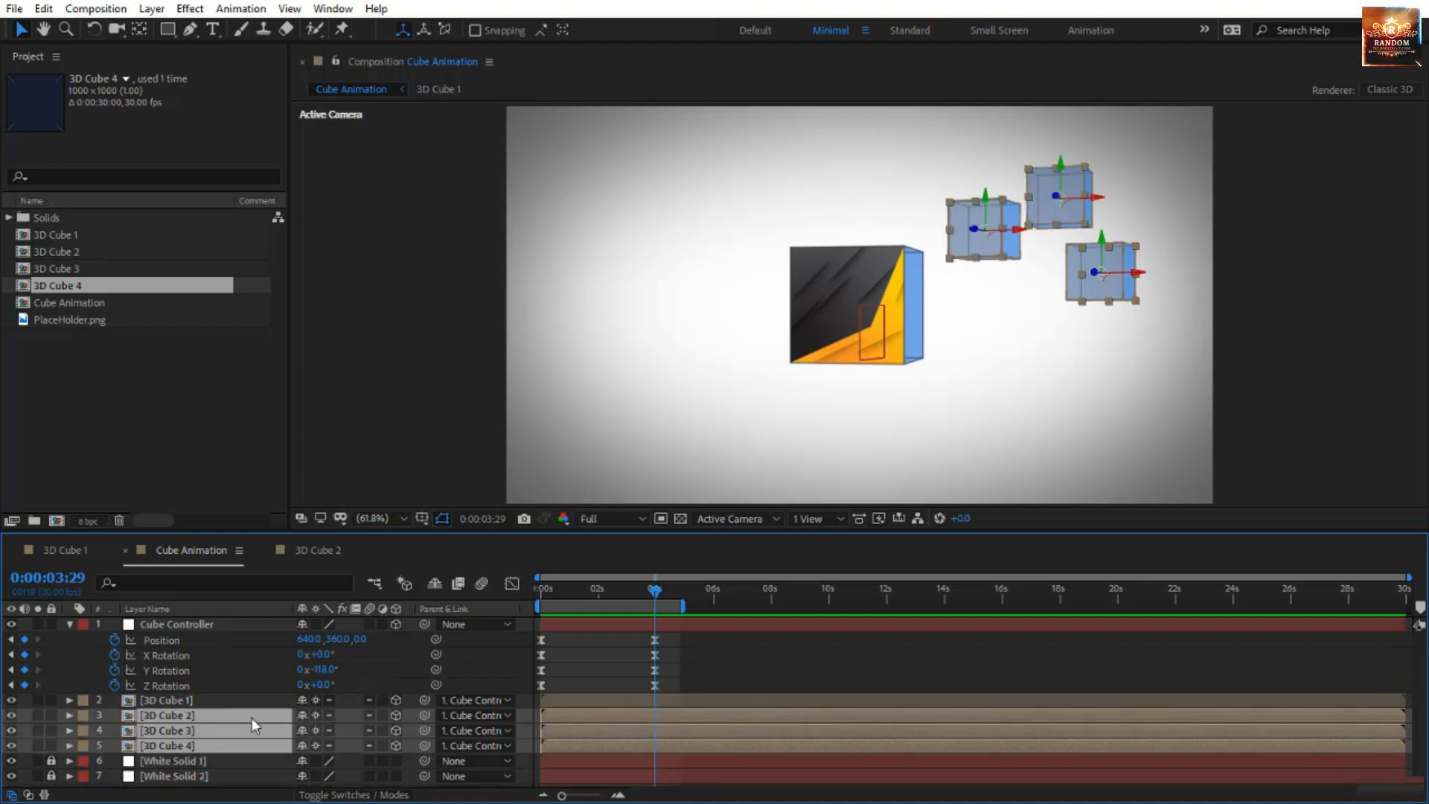
scroll(252, 717, down, 1)
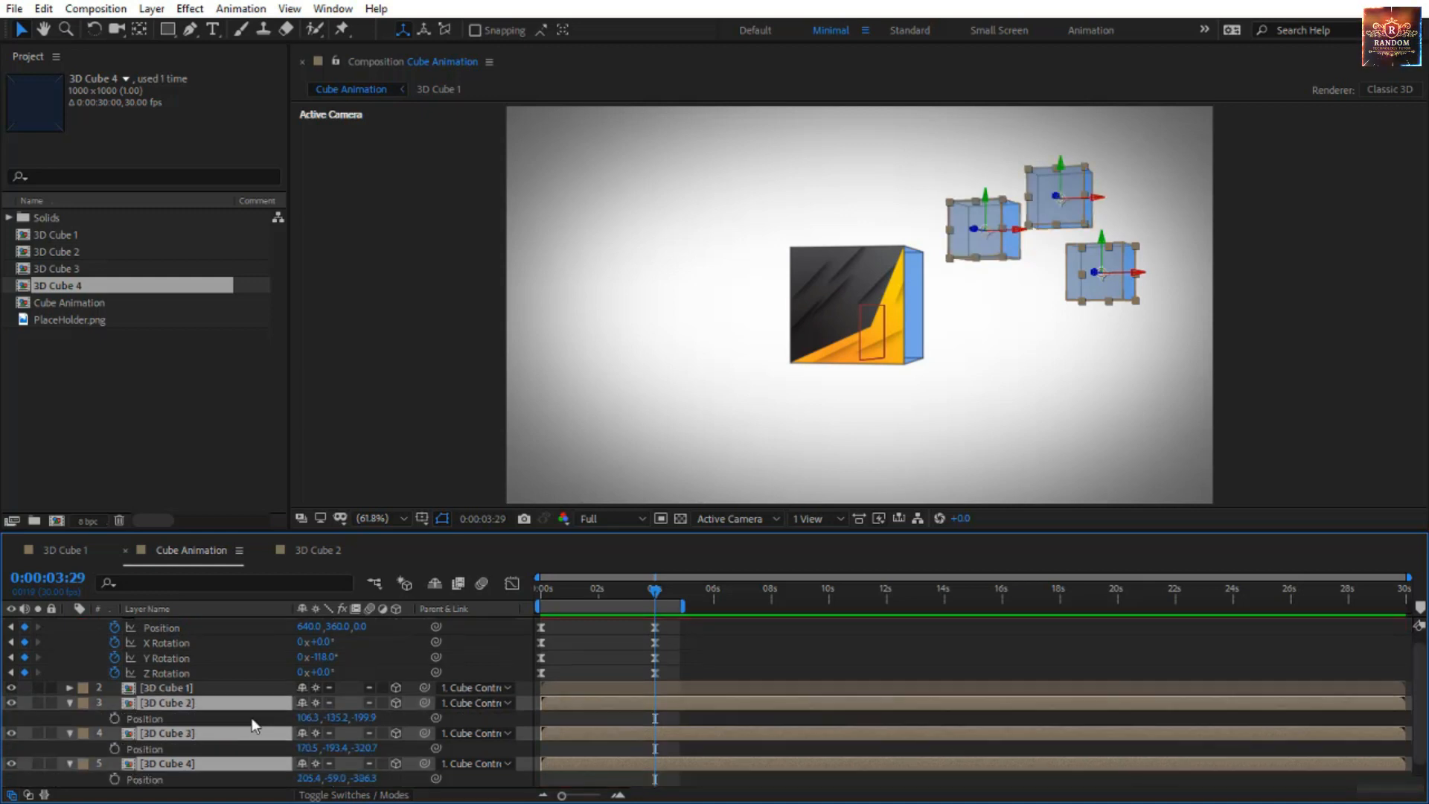
click(115, 718)
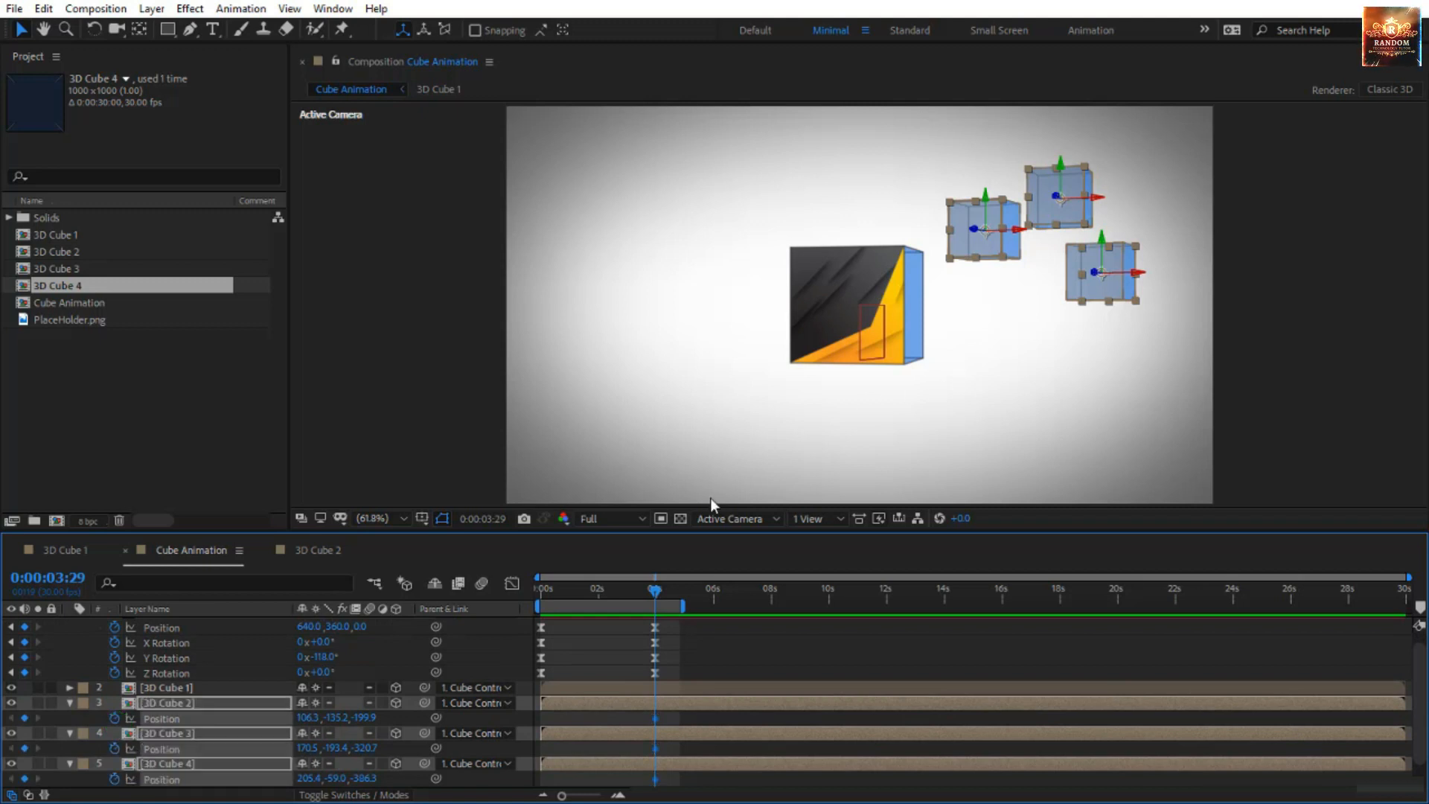
At 0:00:00:00, move 3D Cube 2 to about (0, -318, -249), 3D Cube 3 to (131, -285, -527) and 3D Cube 4 to (255, 43, -236).
drag(631, 597, 516, 611)
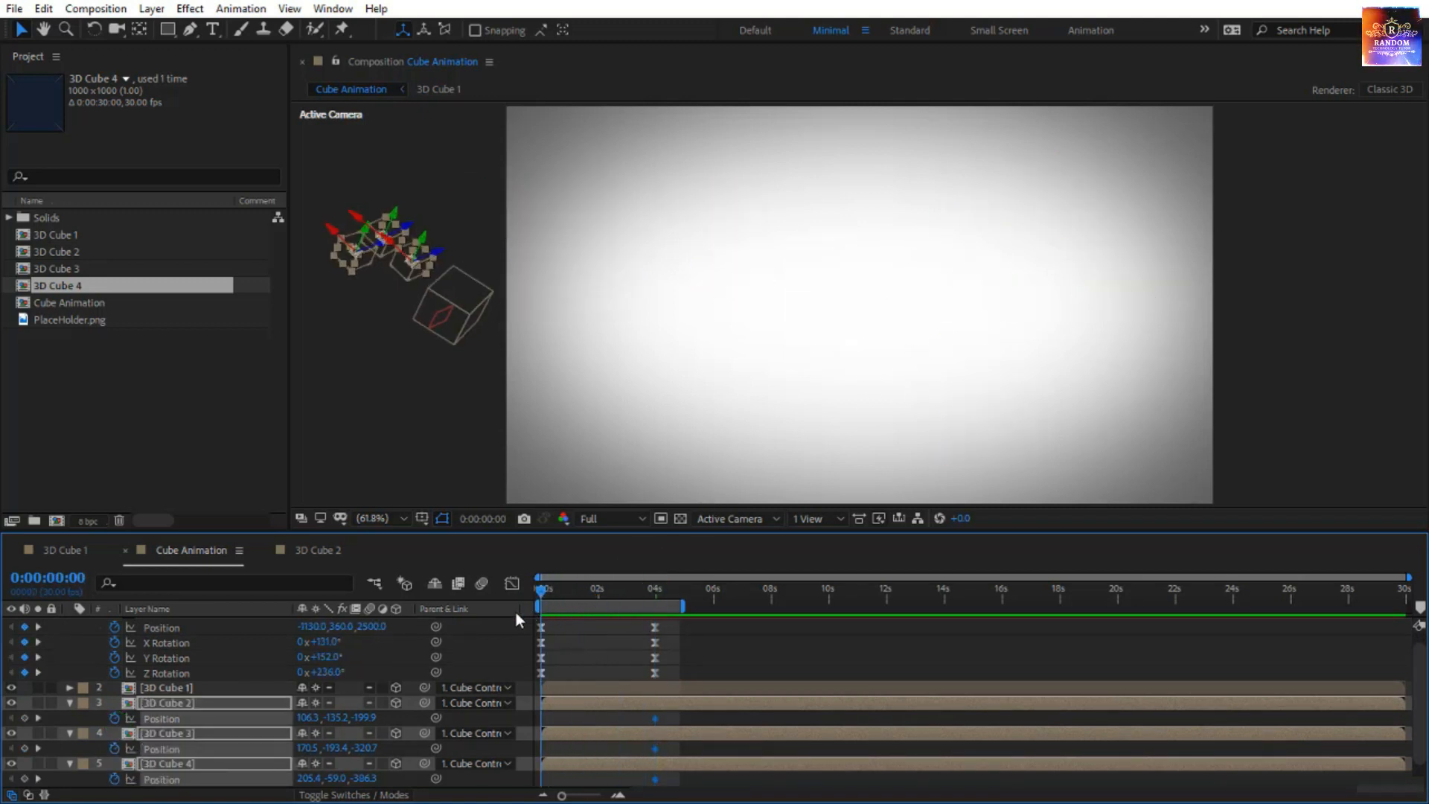
click(419, 413)
click(360, 270)
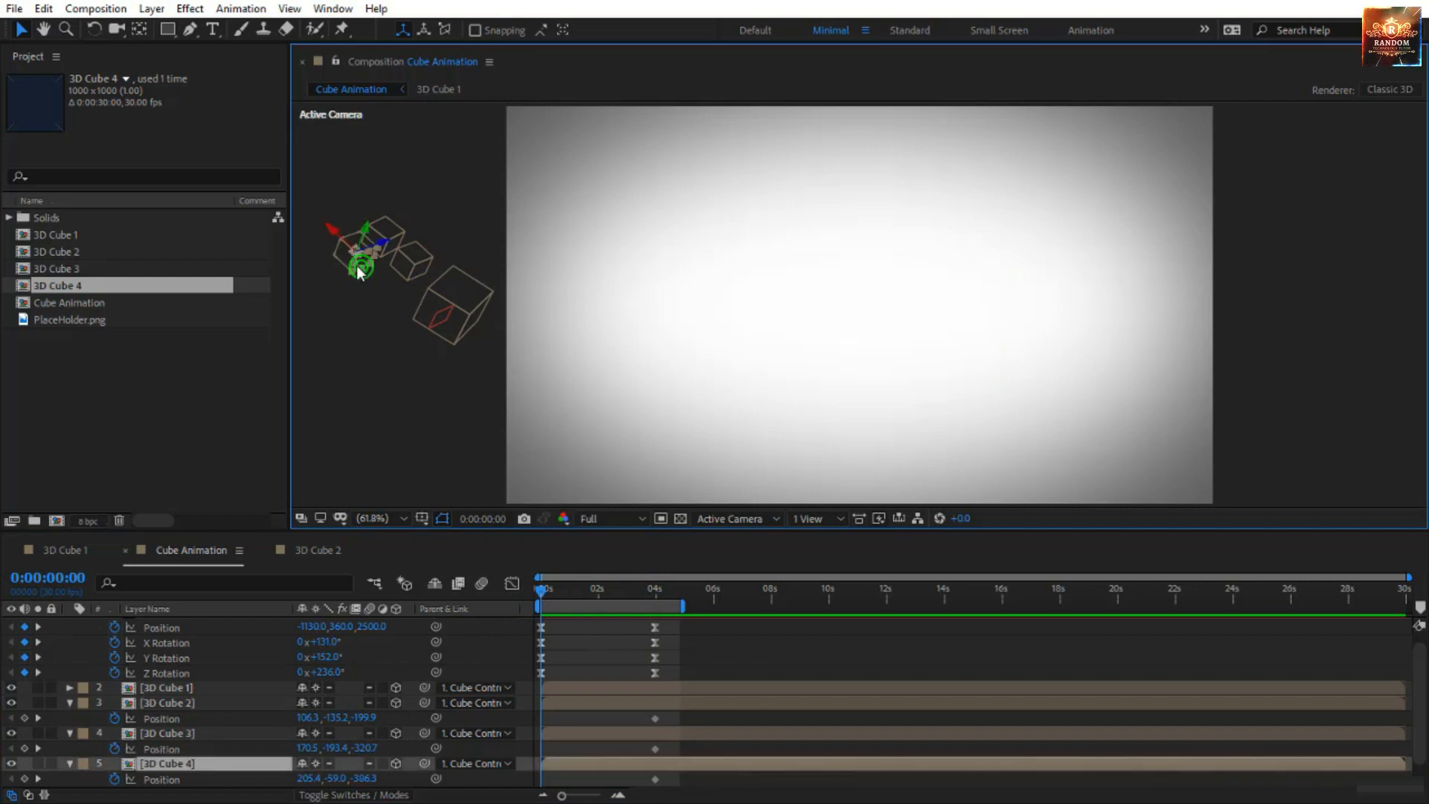
drag(348, 261, 370, 186)
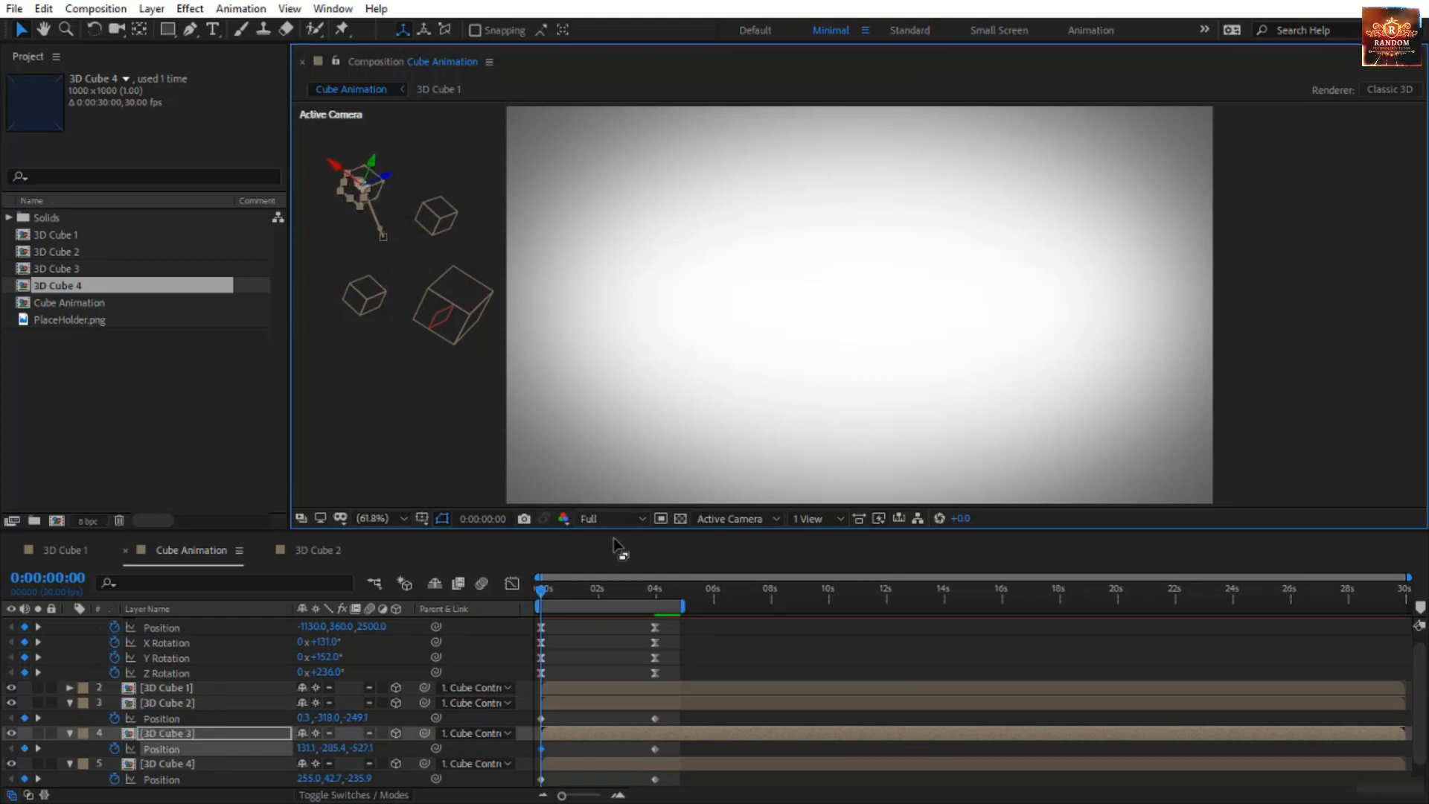
At 0:00:03:29, bend the motion paths of 3D Cube 3, 3D Cube 2 and 3D Cube 4 into curves with their path handles.
key(k)
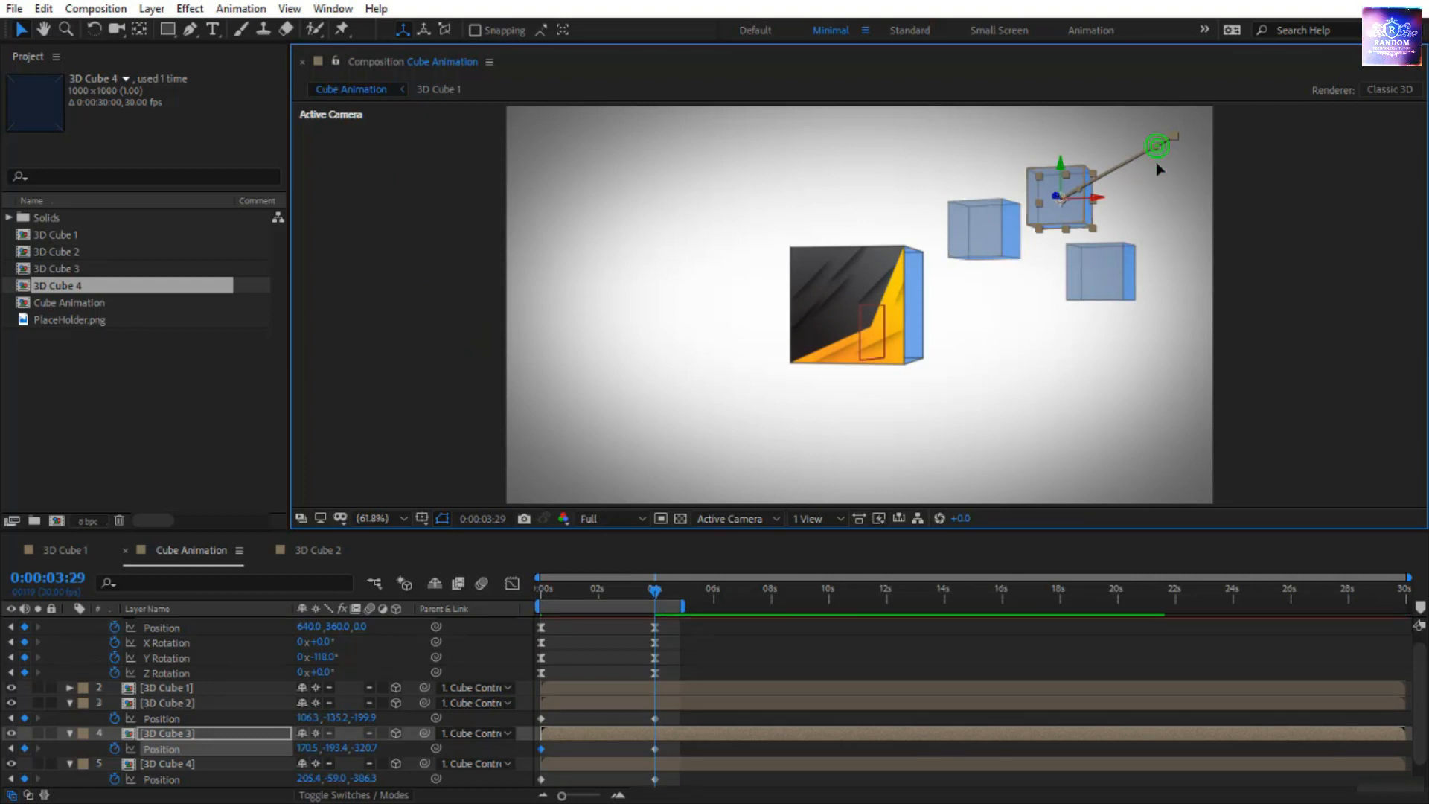
drag(1173, 137, 1118, 281)
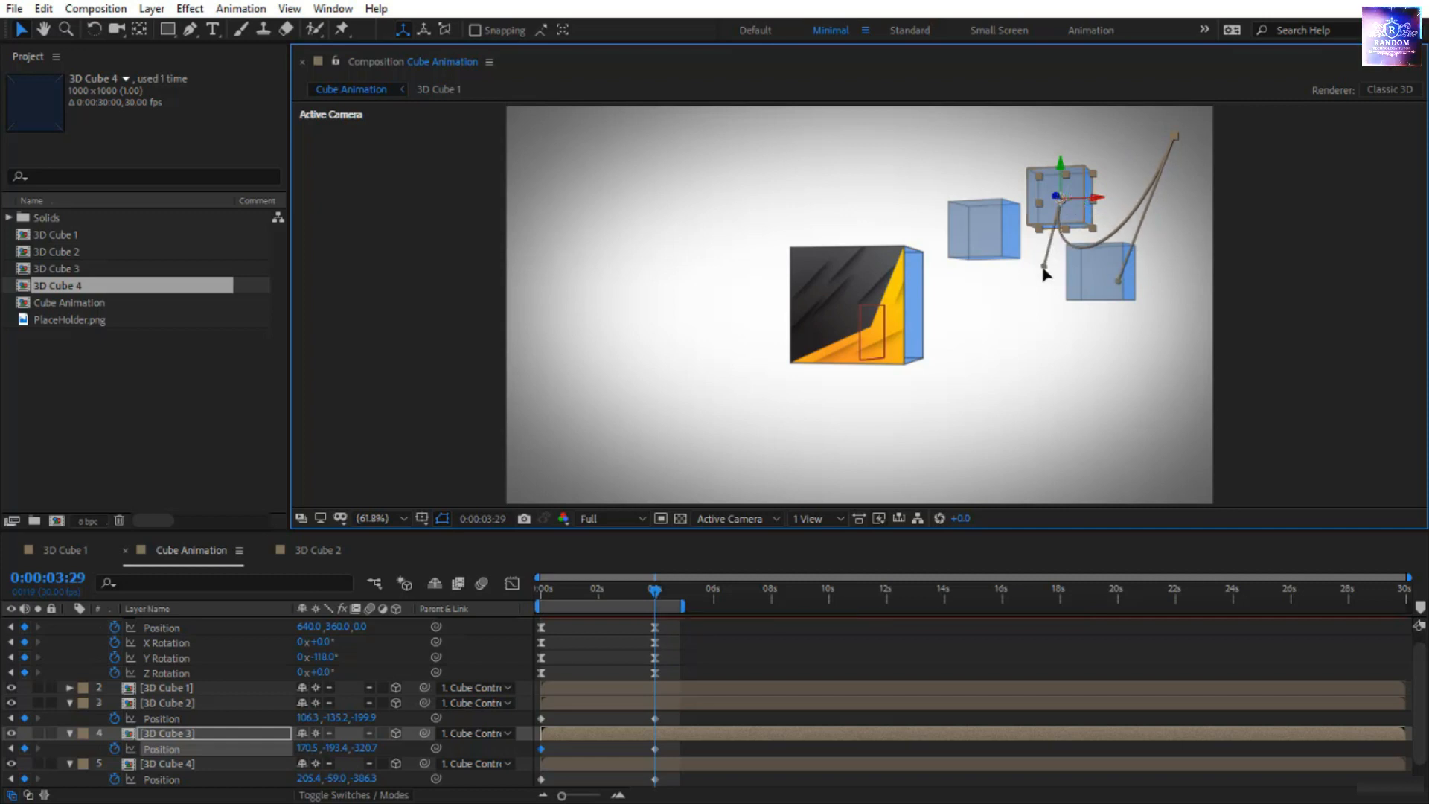
click(982, 227)
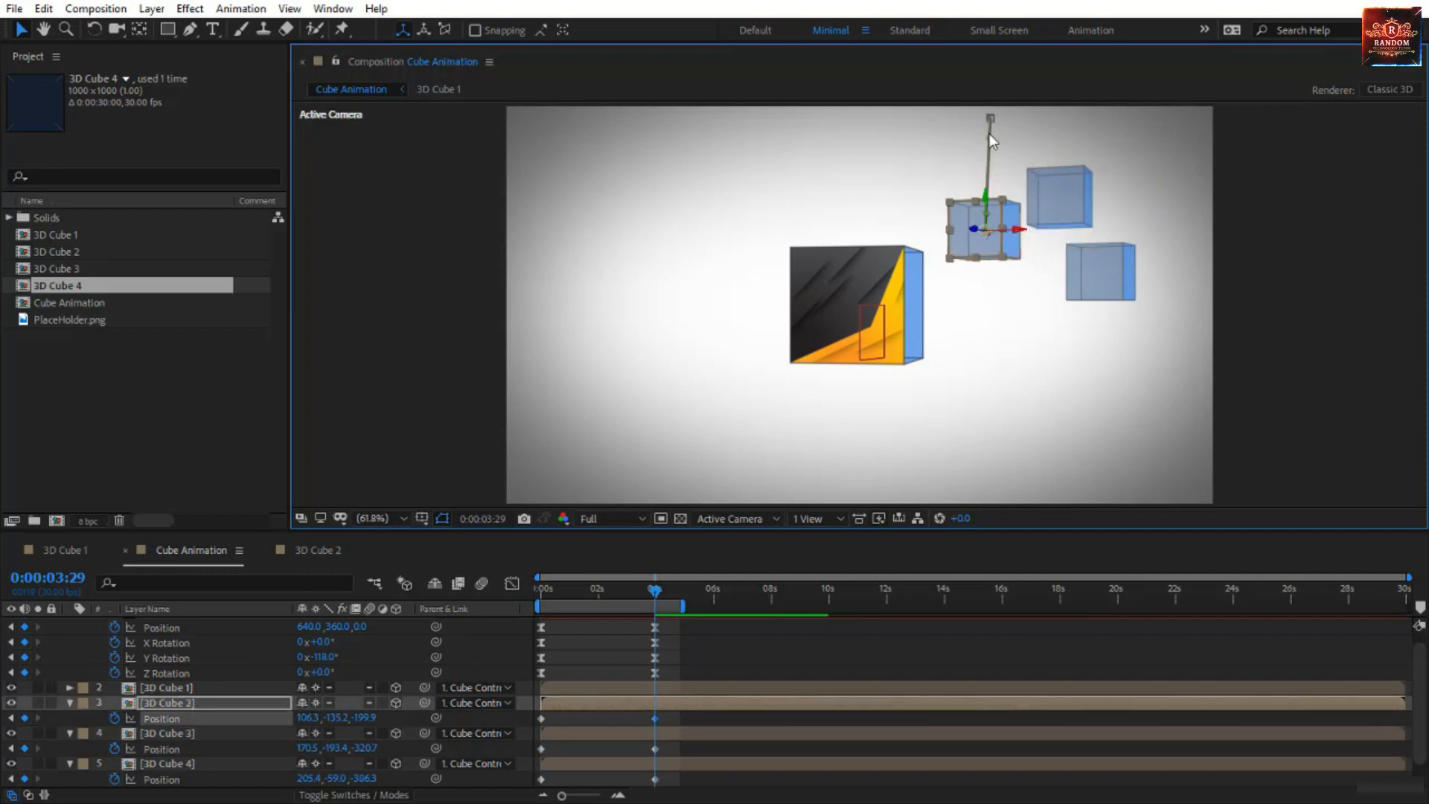
drag(989, 119, 810, 227)
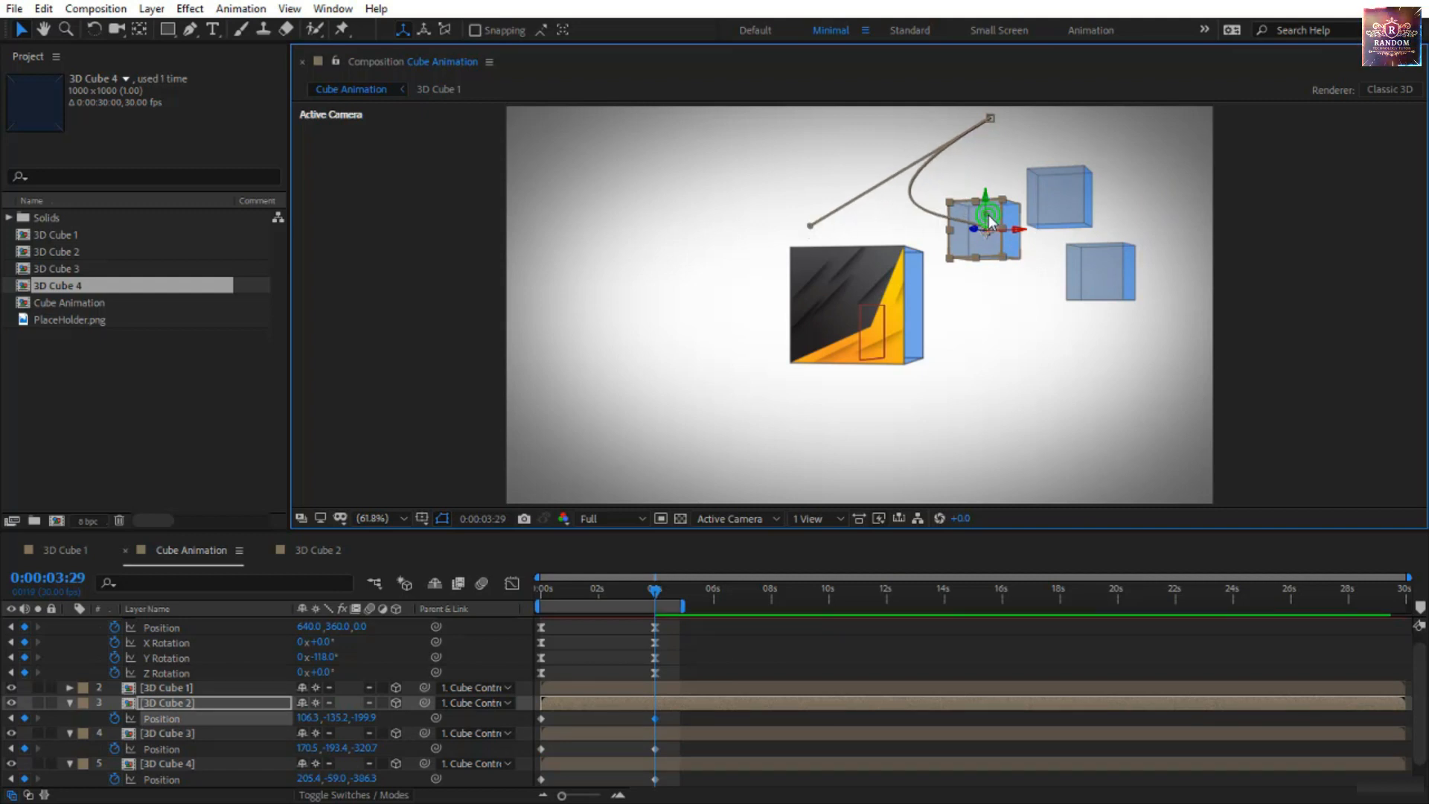
drag(987, 223, 848, 231)
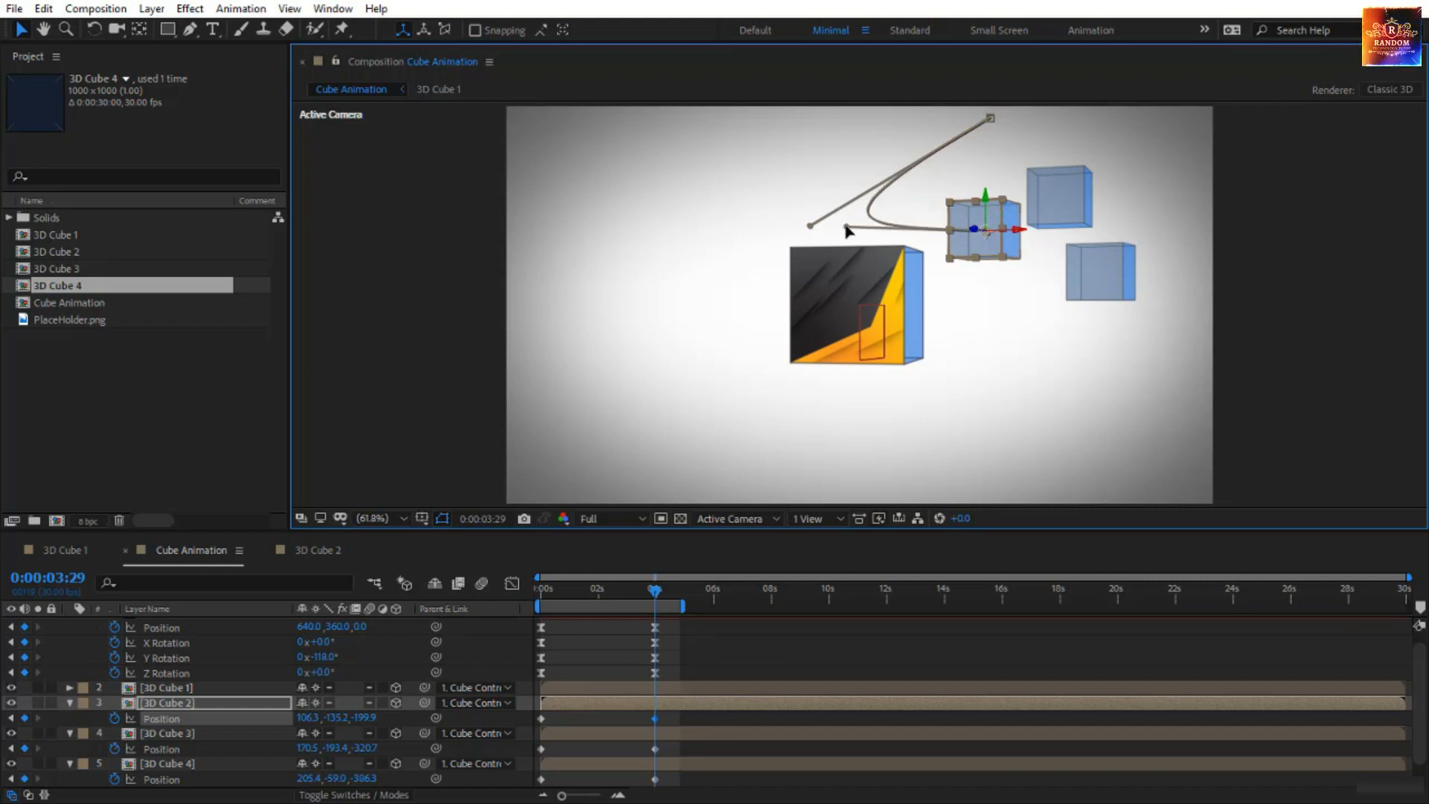
click(1091, 271)
drag(1031, 328, 995, 271)
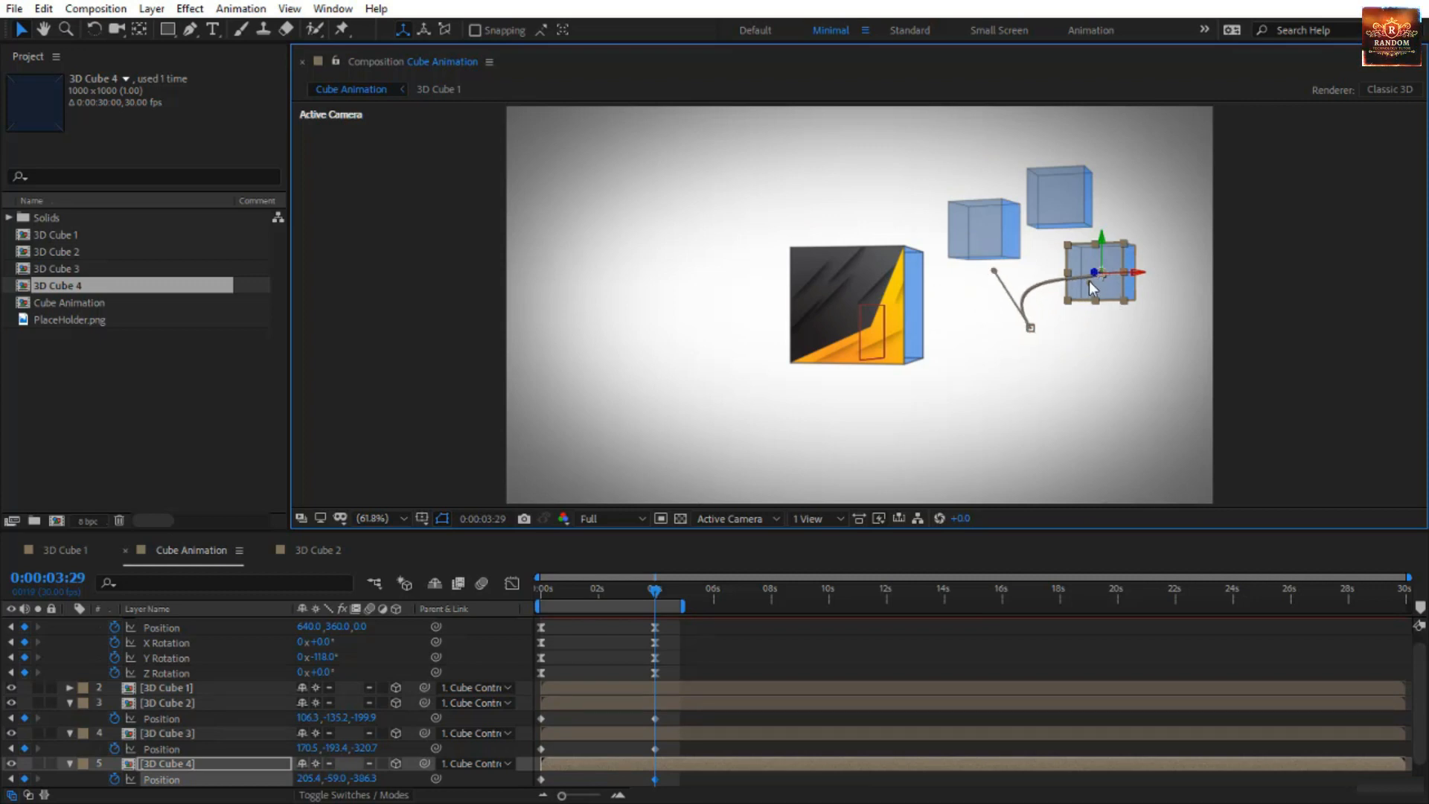
drag(1090, 282, 1040, 239)
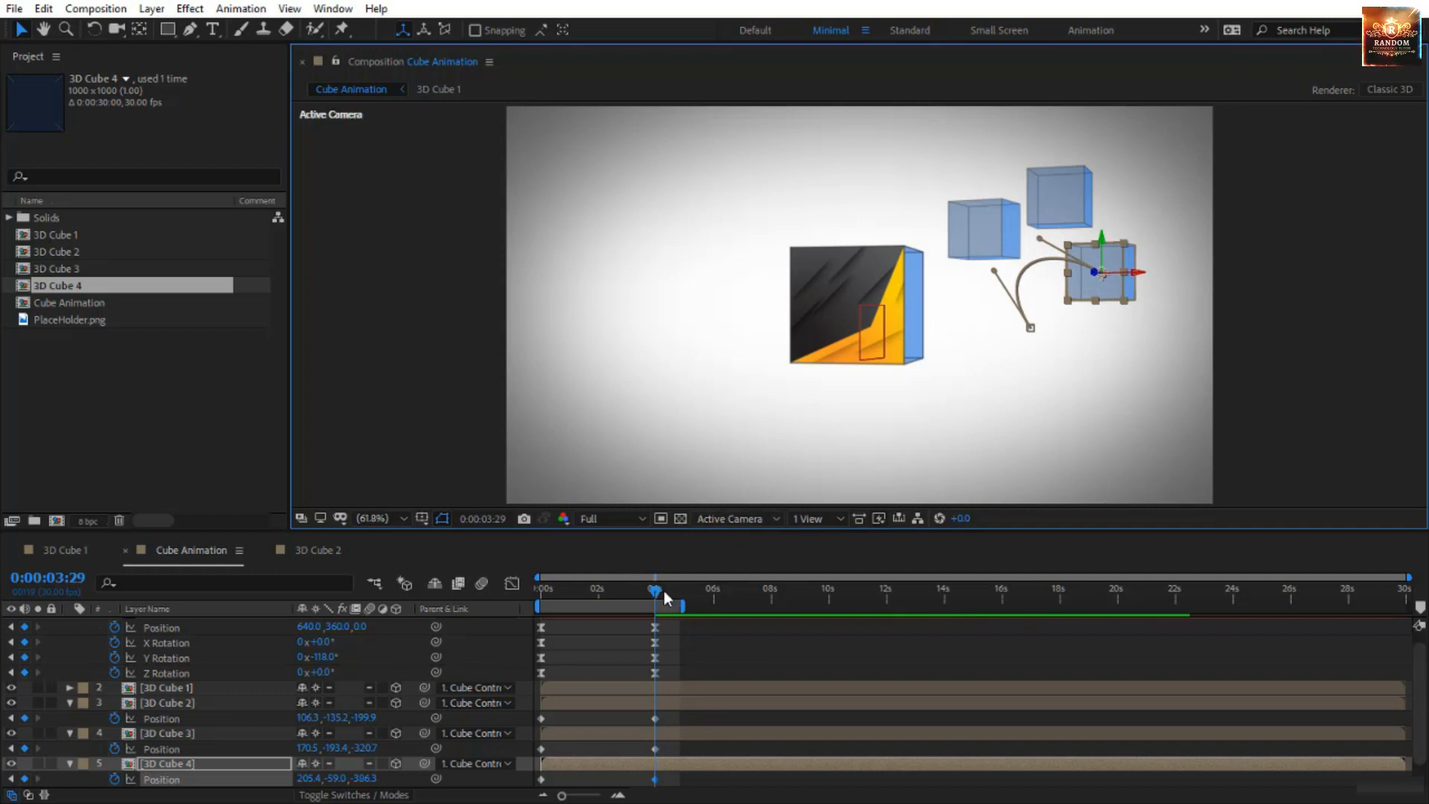
At 0:00:01:24, reshape 3D Cube 4's motion path with its handle so the cube swings clear of the main cube.
drag(655, 590, 596, 605)
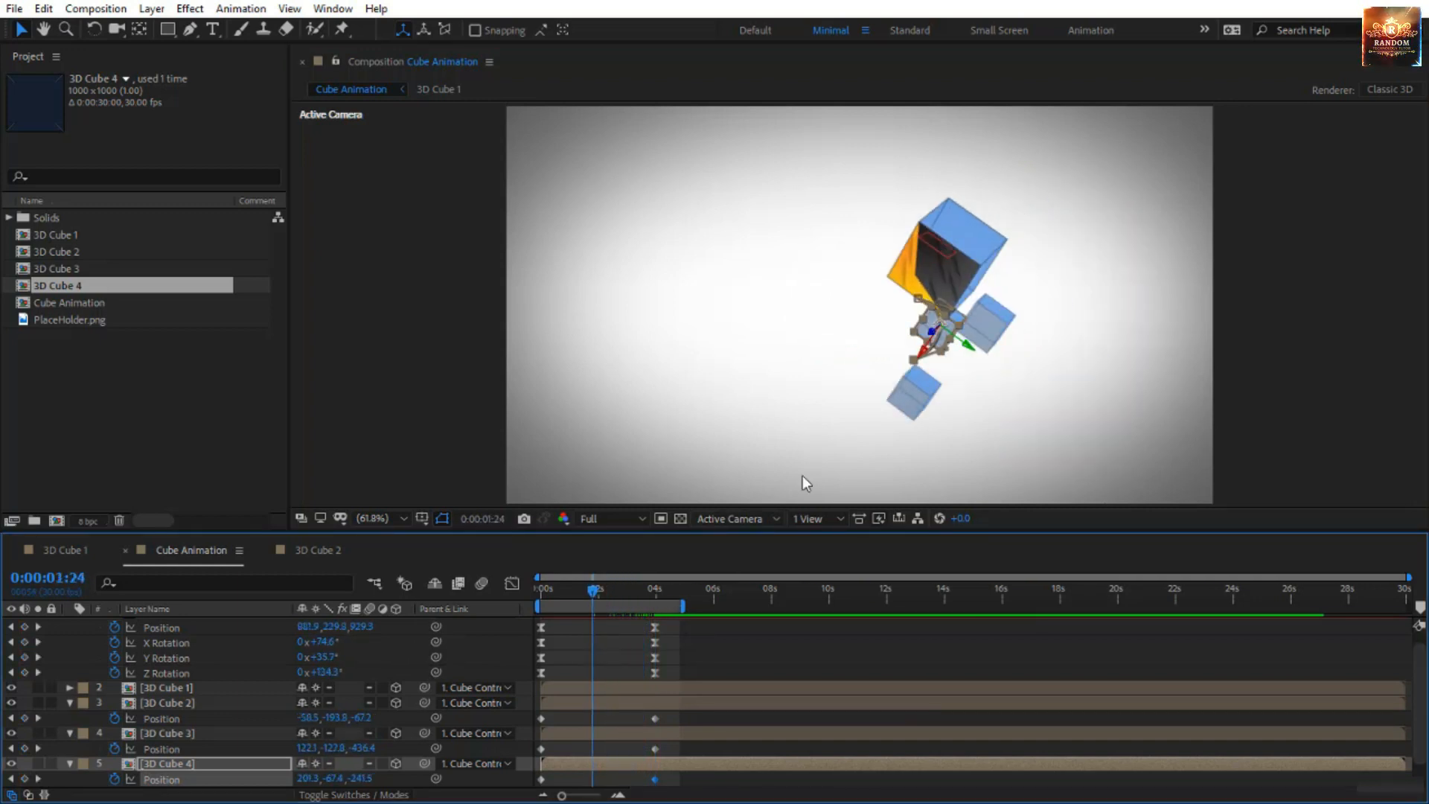
scroll(944, 352, up, 6)
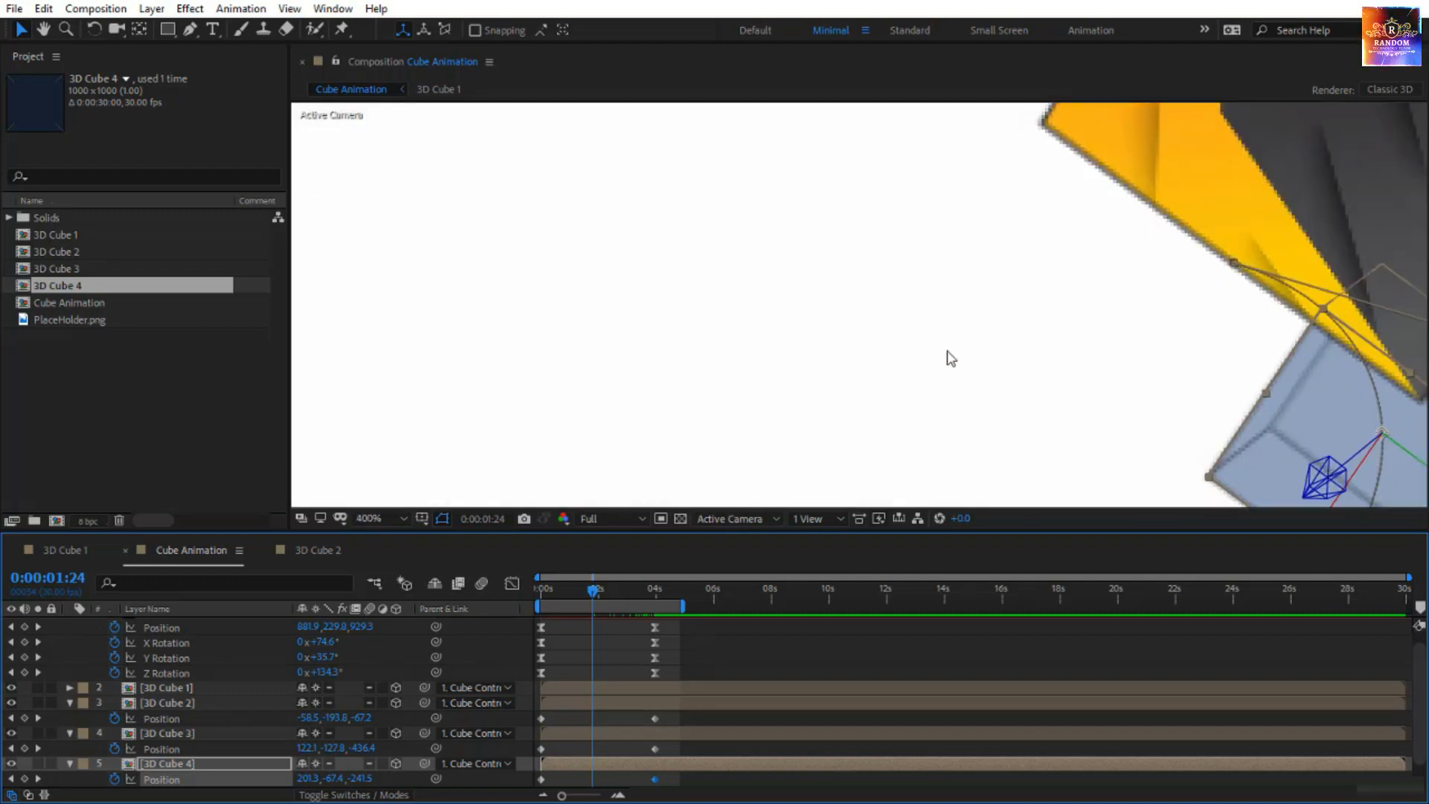
drag(1137, 363, 757, 246)
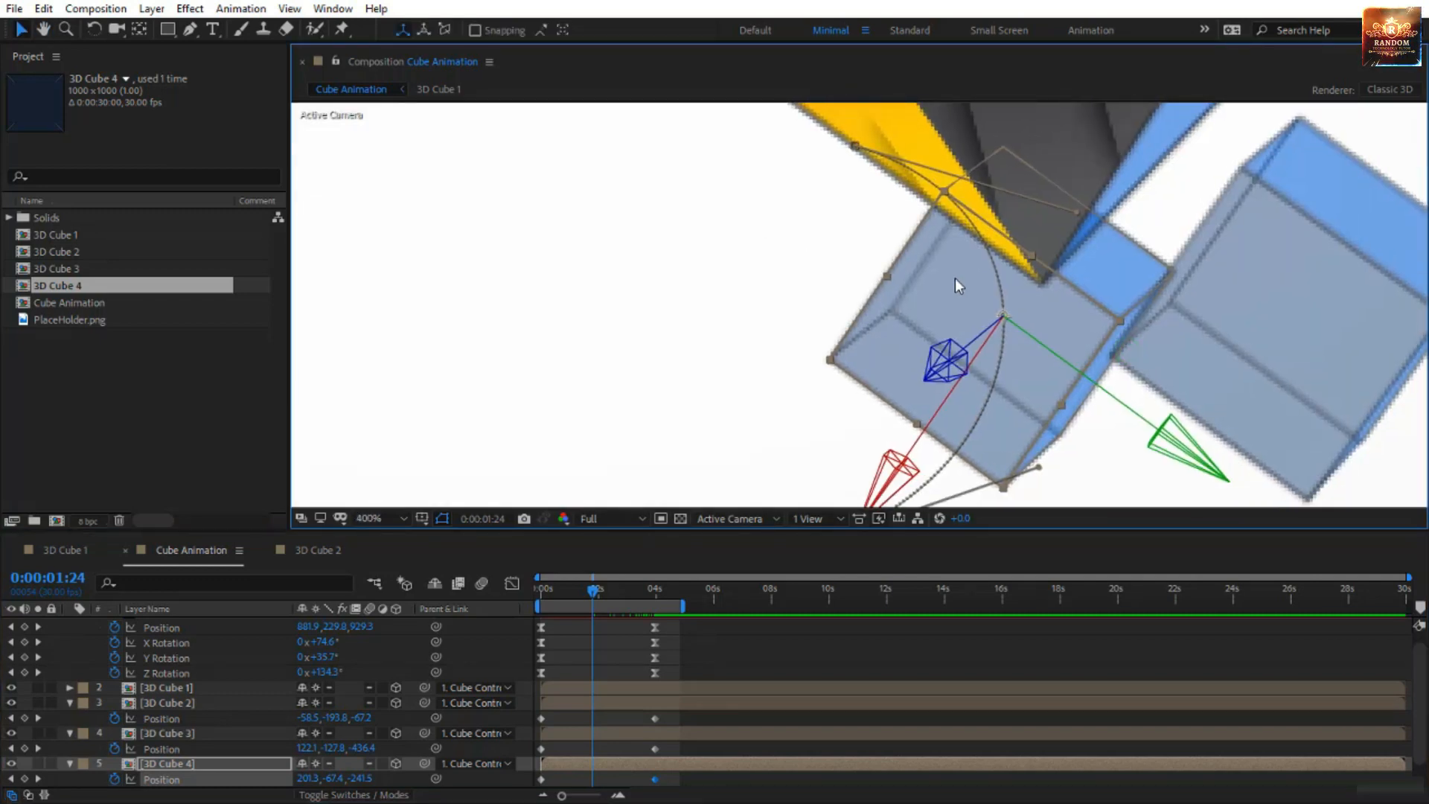
scroll(956, 280, down, 1)
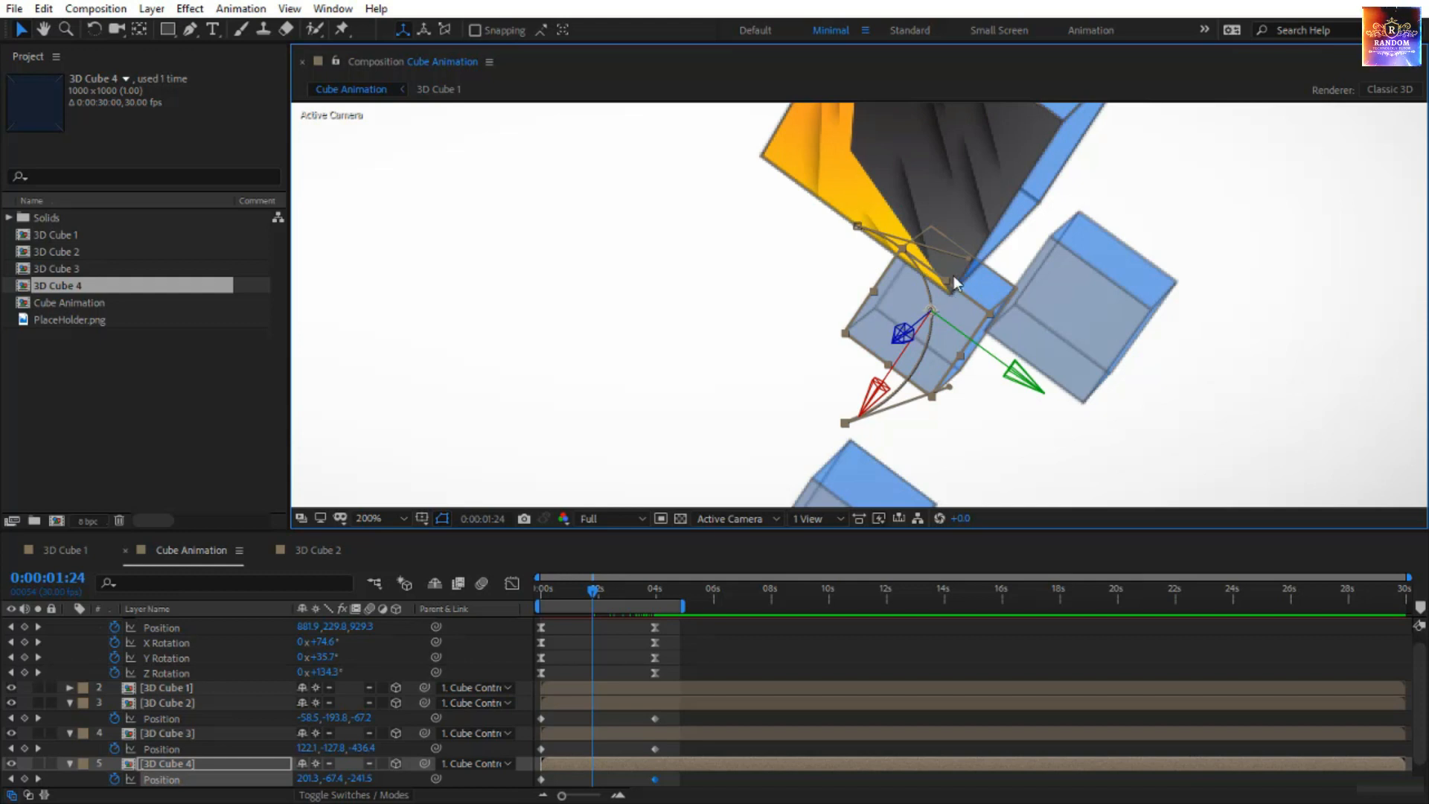
drag(966, 257, 584, 354)
key(comma)
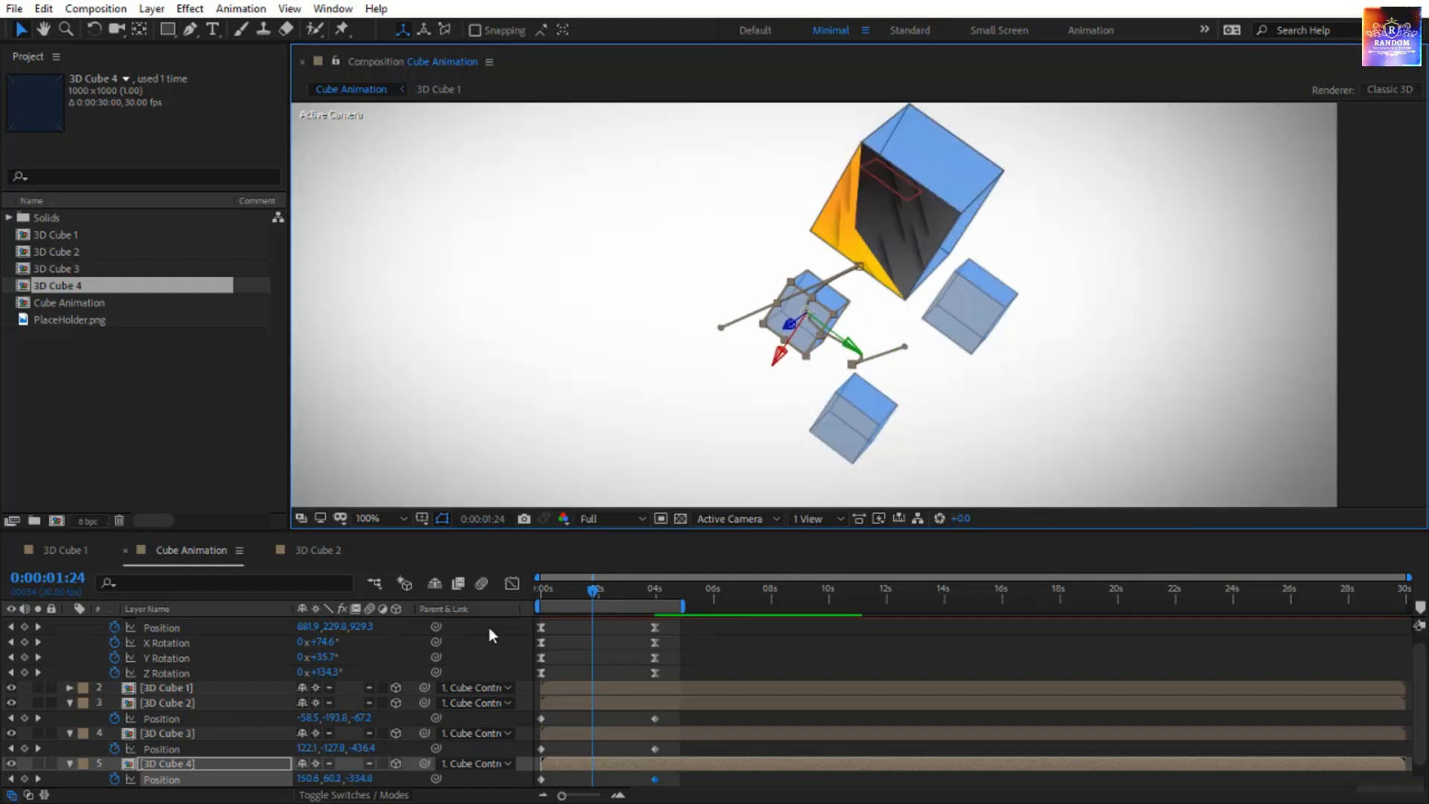
Return to 0:00:00:00, deselect the layers and preview the animation with the curved cube paths.
drag(593, 591, 530, 601)
key(comma)
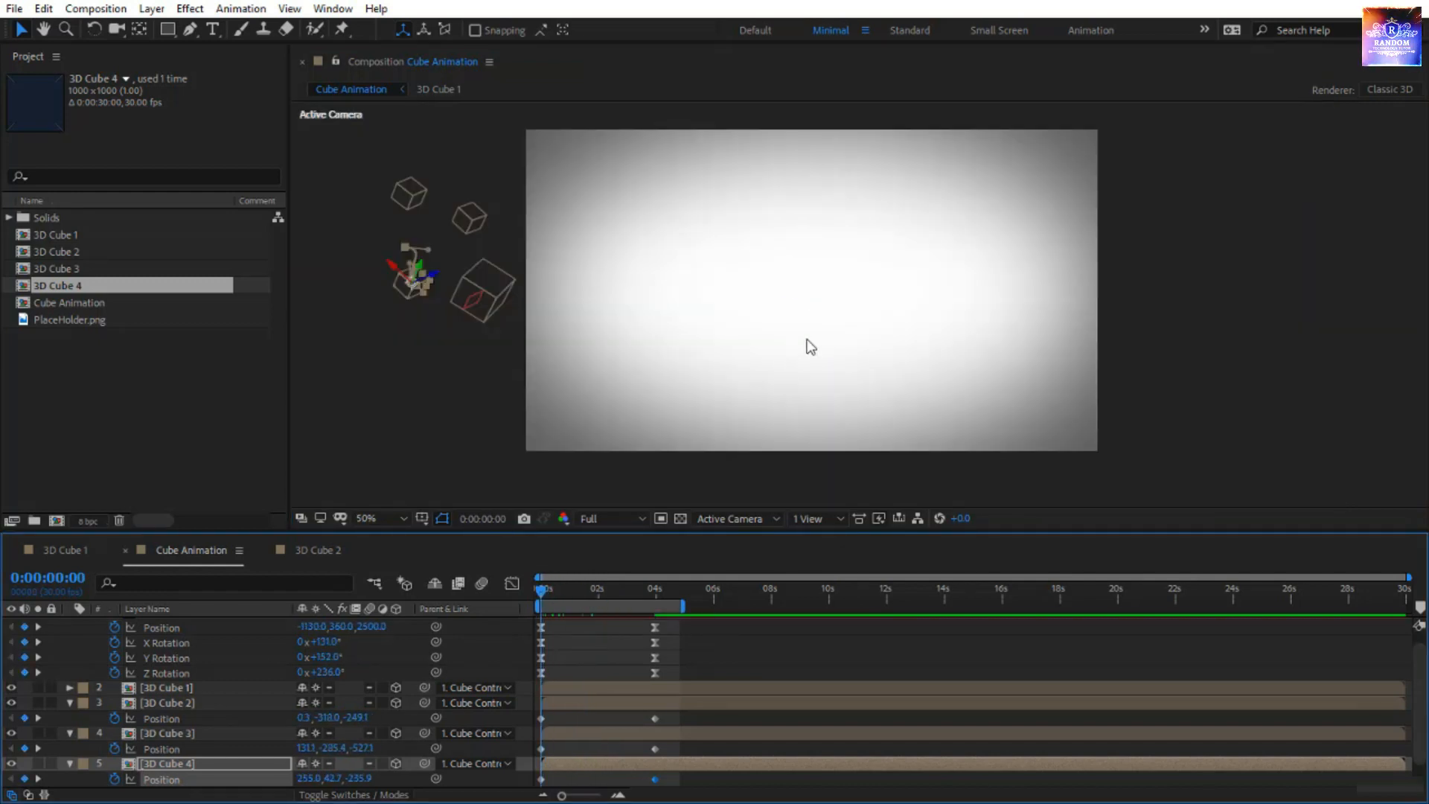
click(808, 343)
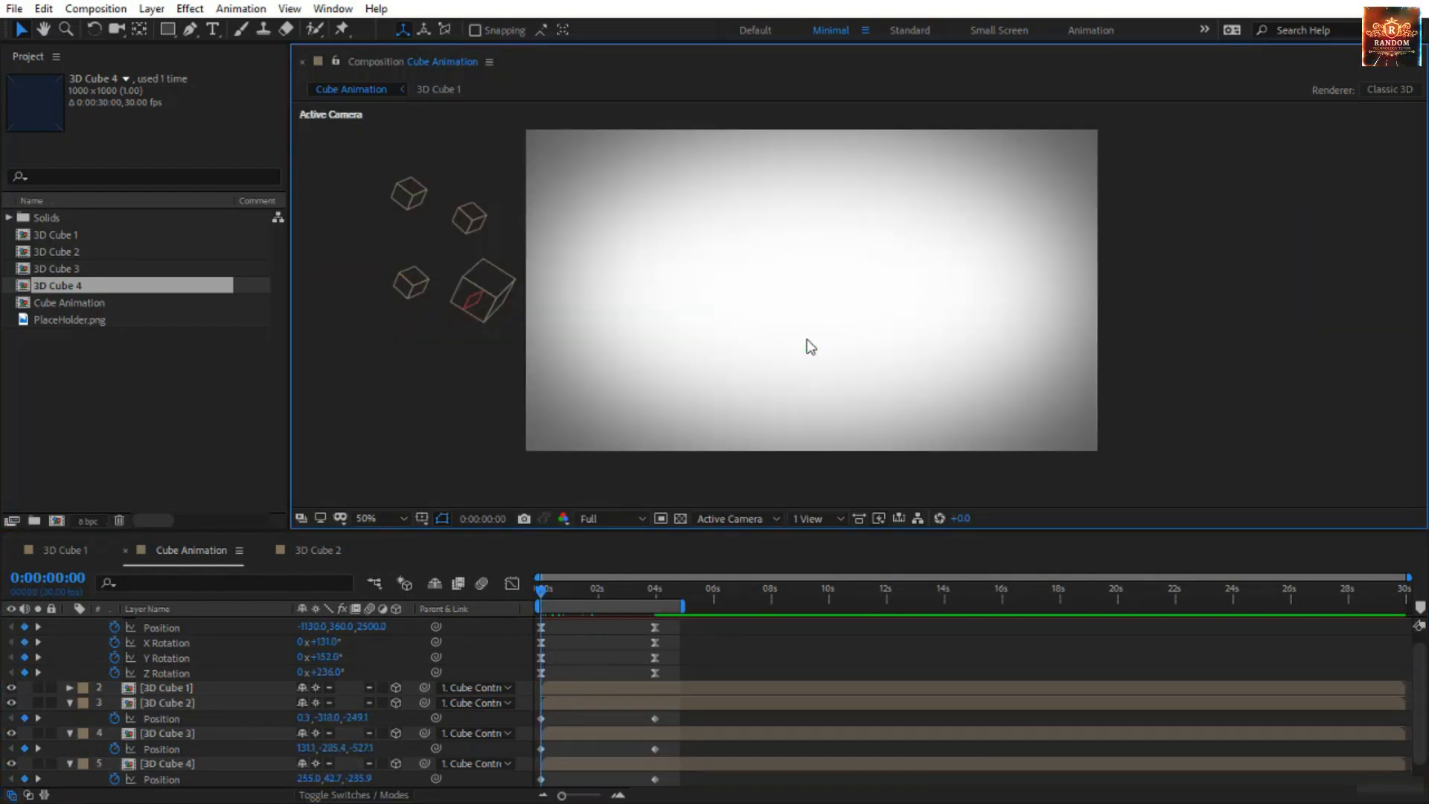
key(space)
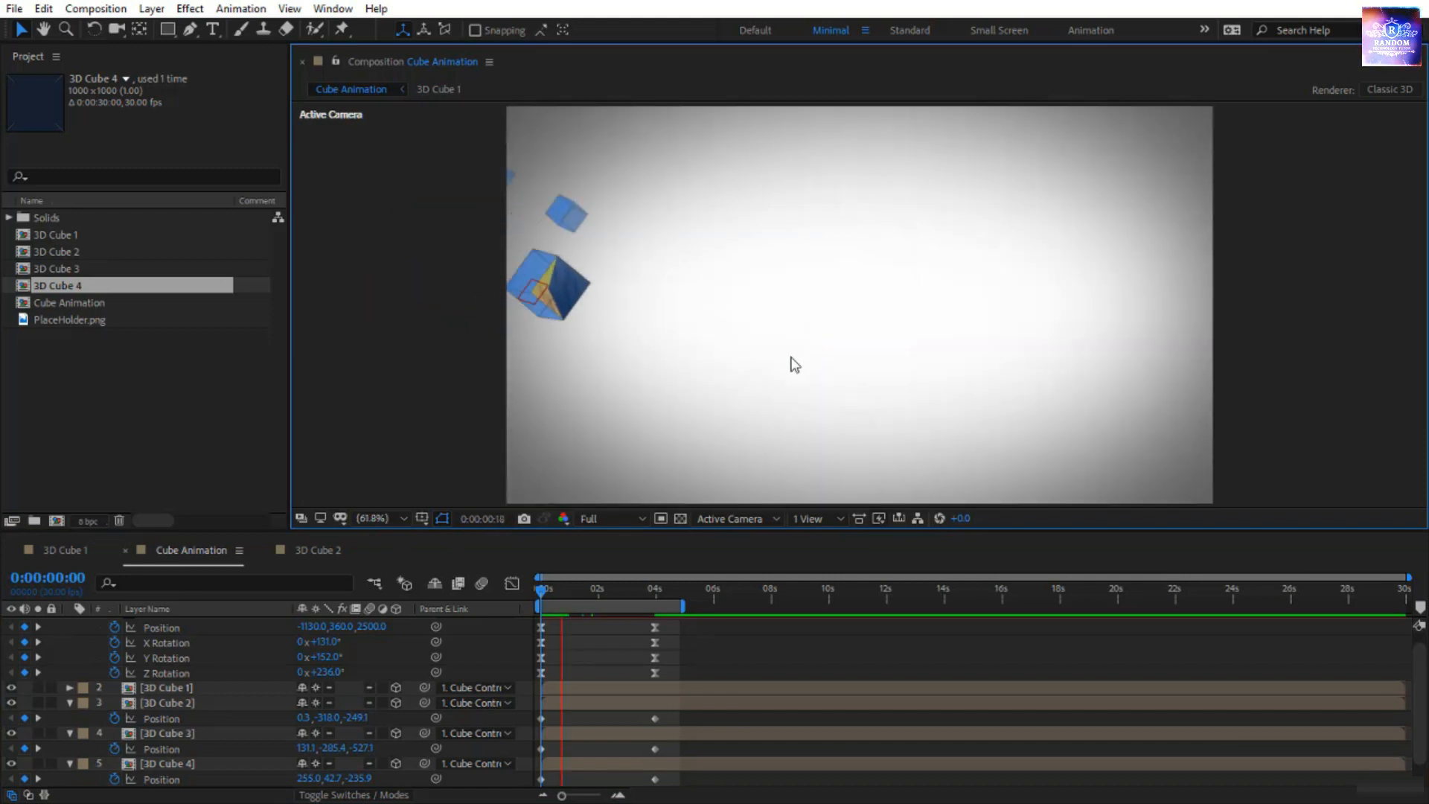
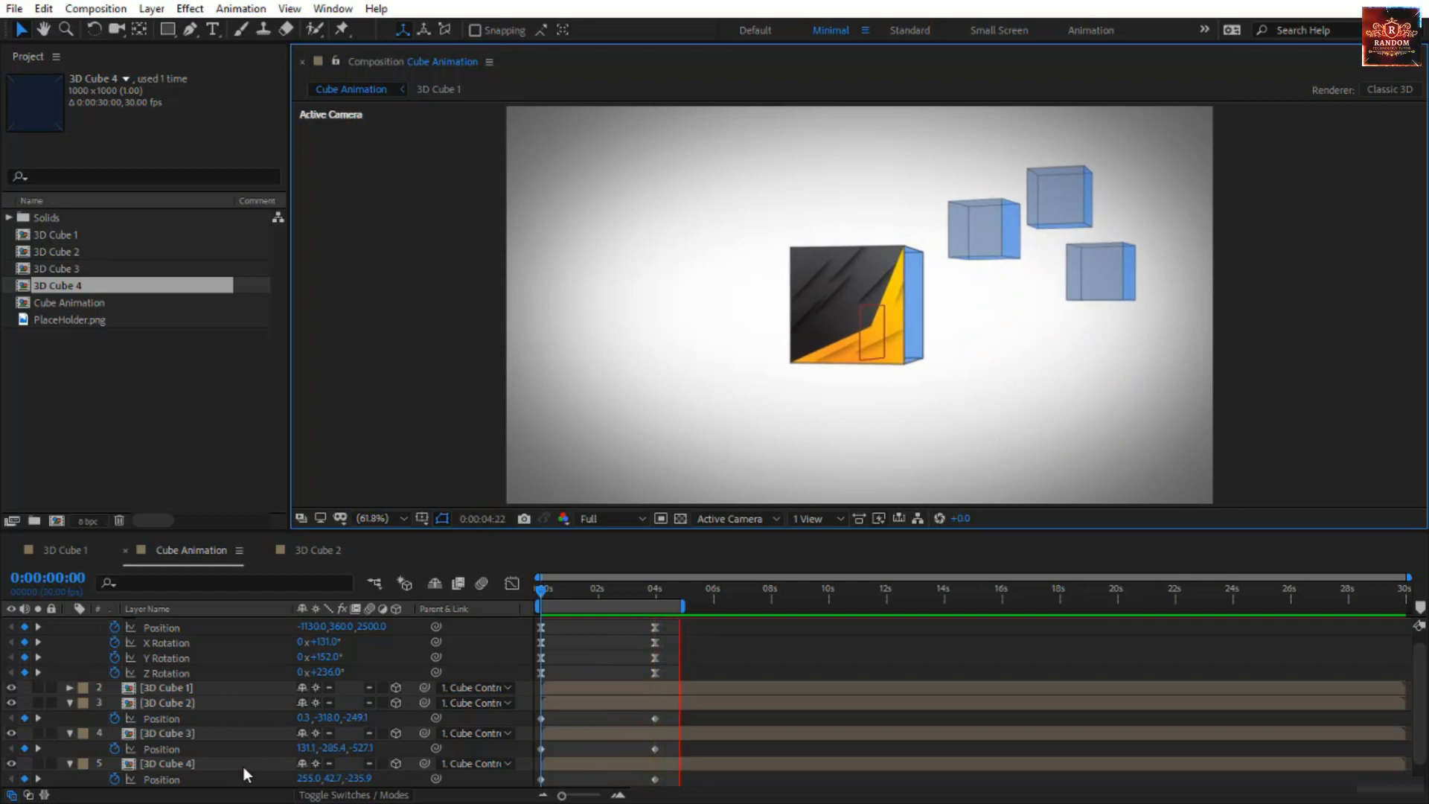
At 0:00:03:29, add X, Y and Z Rotation keyframes to 3D Cube 2, 3D Cube 3 and 3D Cube 4.
click(540, 590)
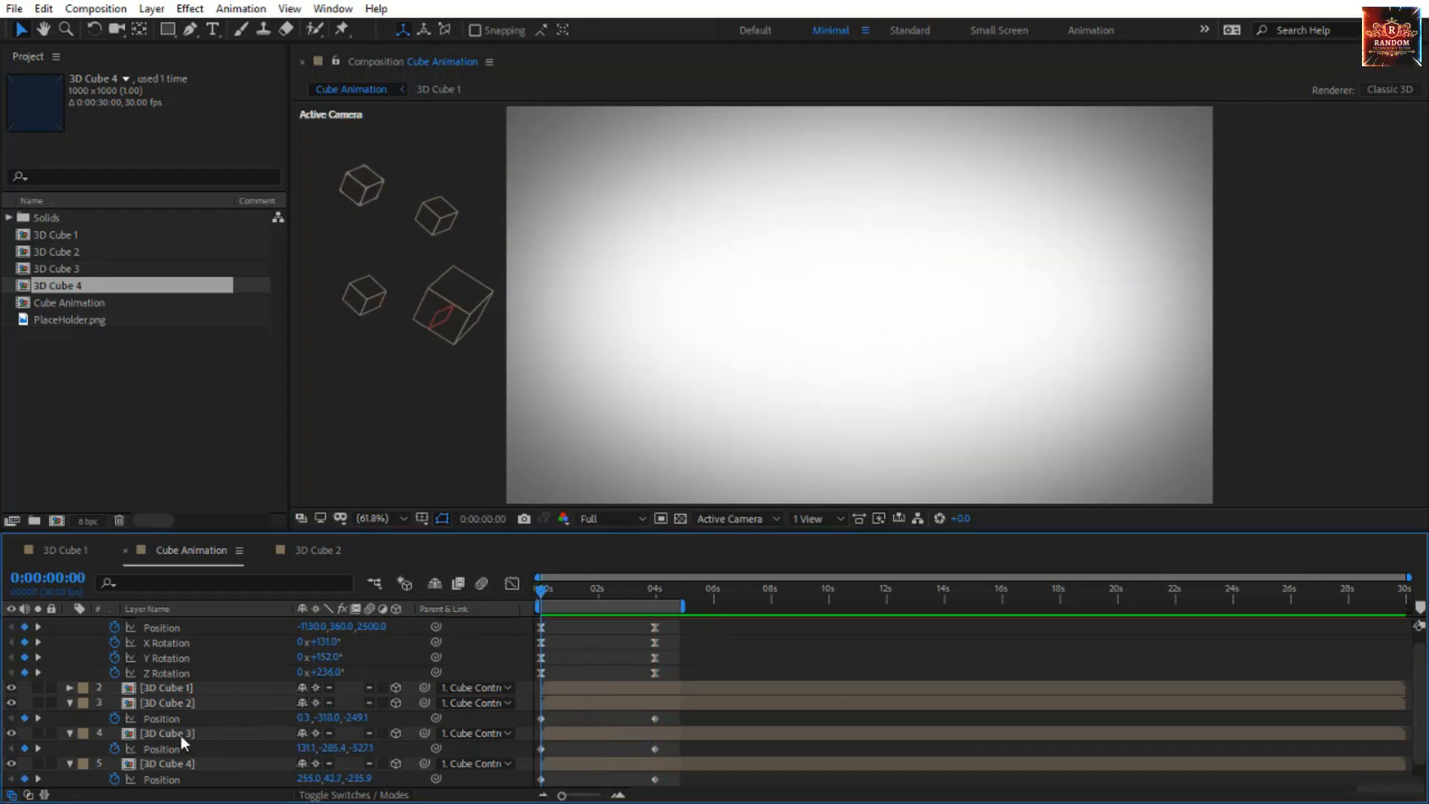
key(k)
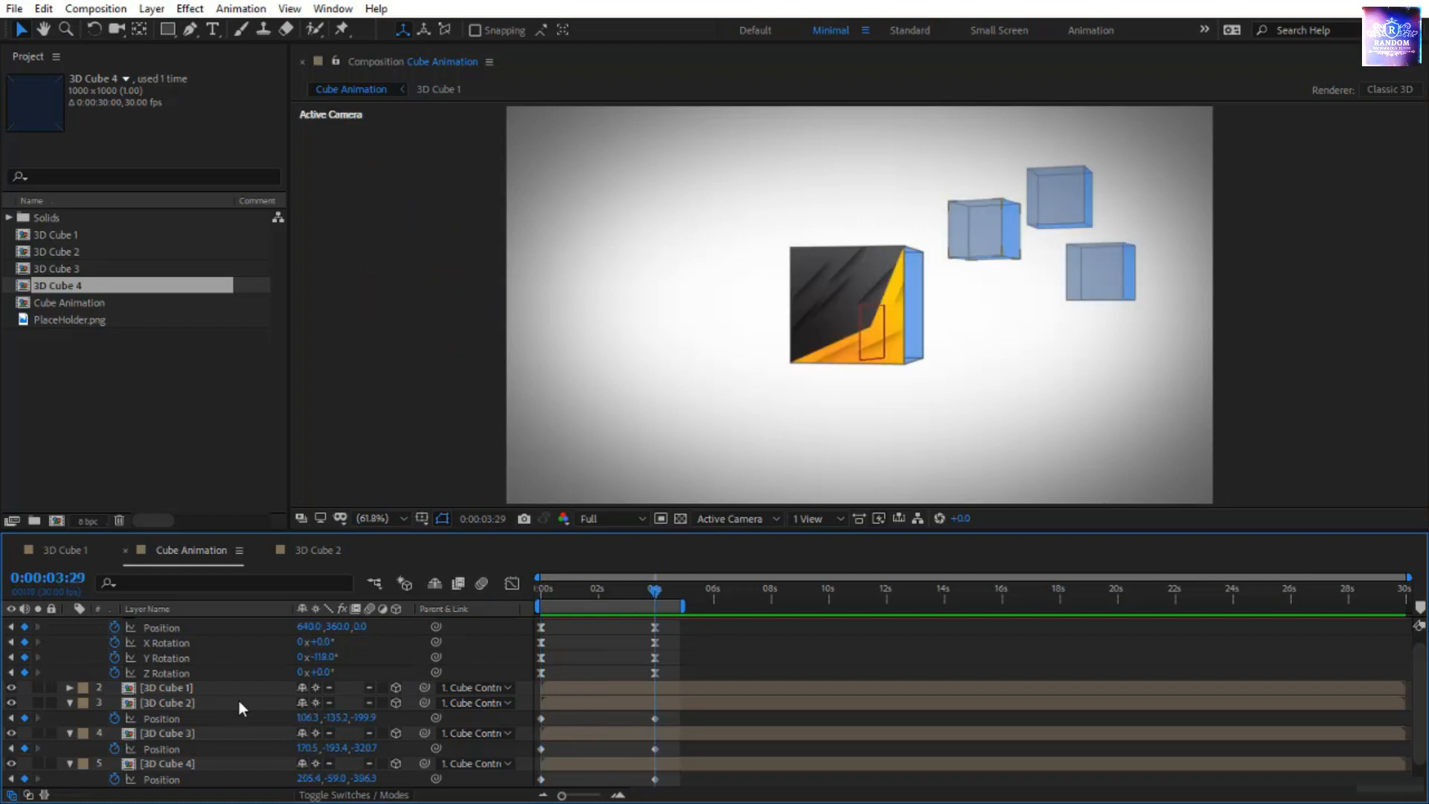
click(198, 704)
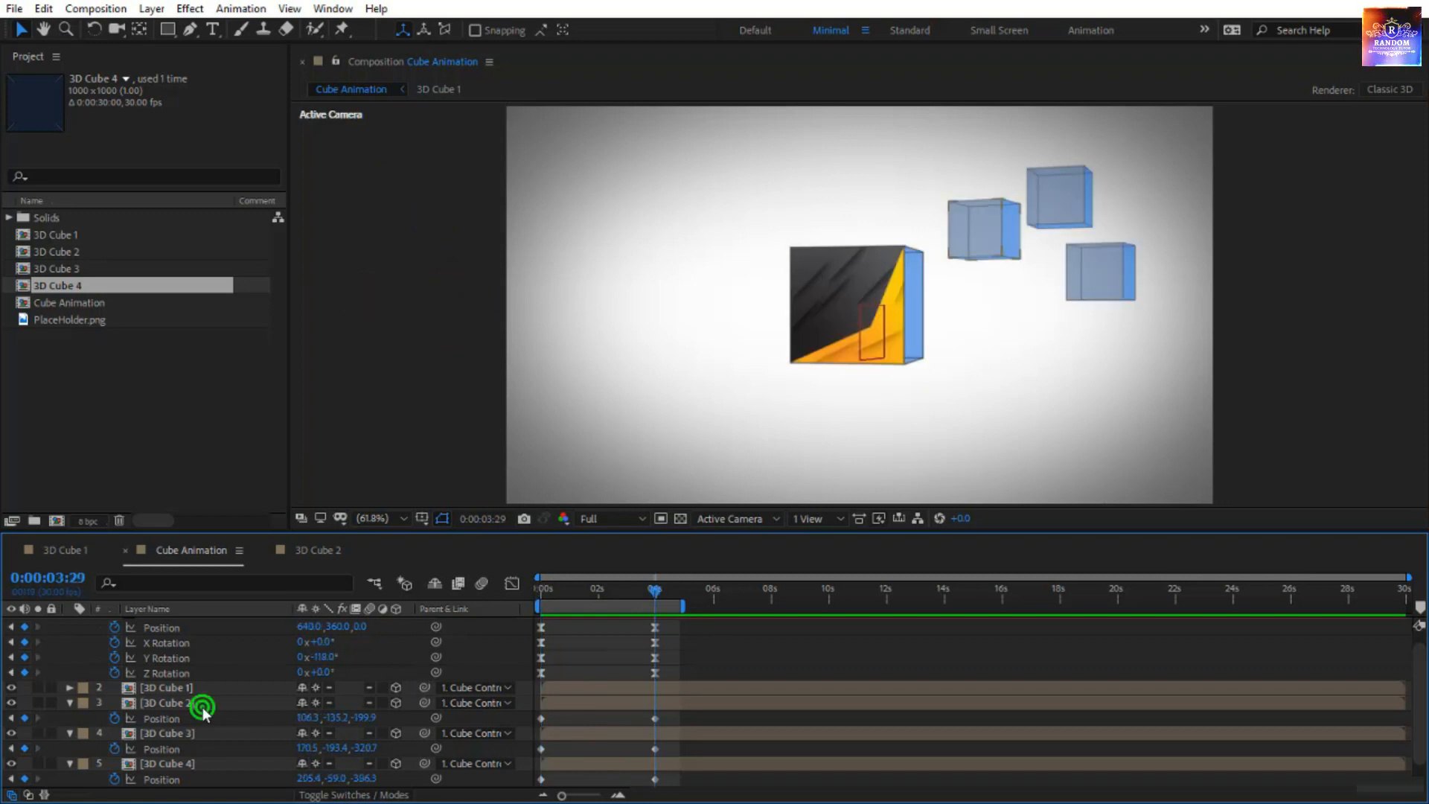
shift+click(219, 766)
key(r)
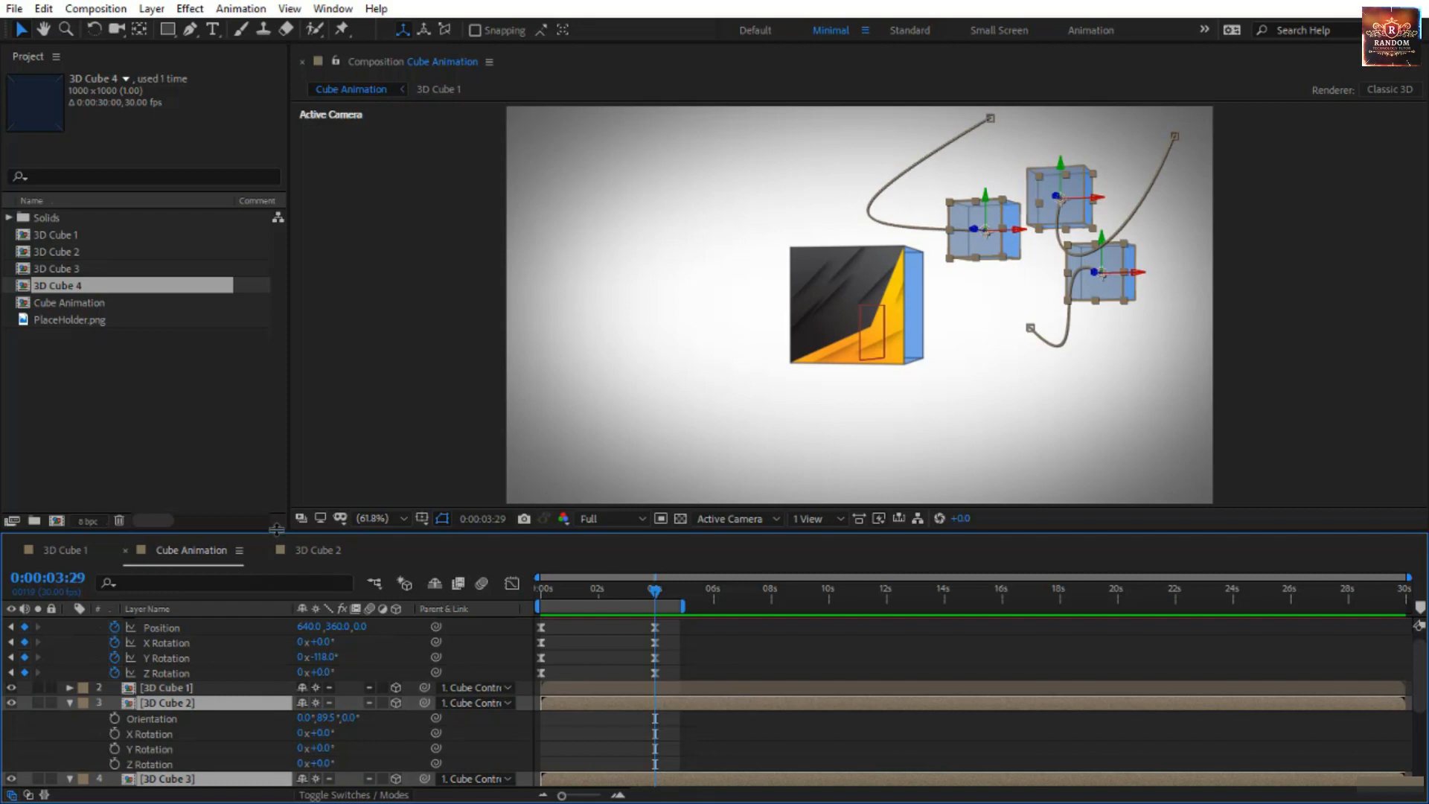
drag(275, 531, 305, 363)
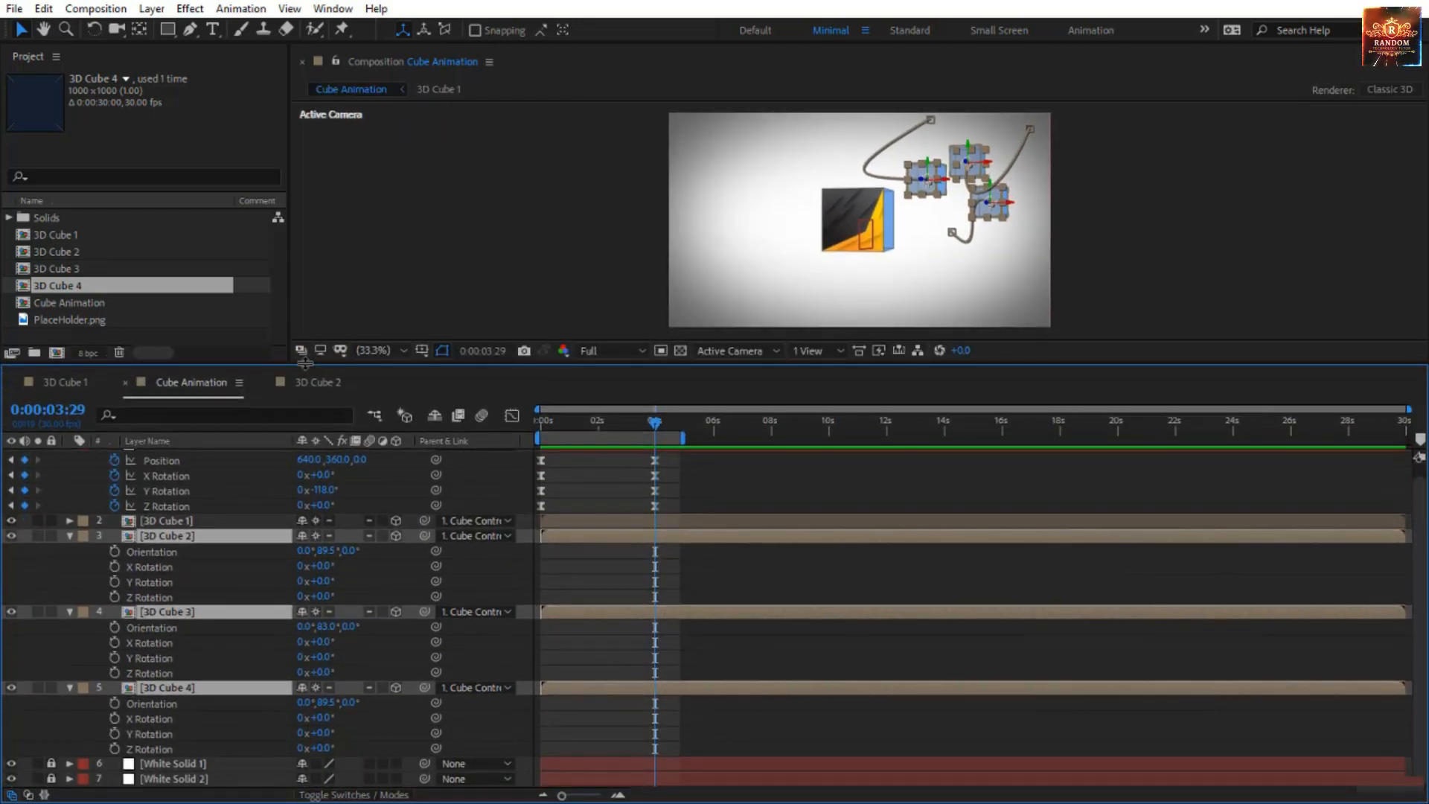
click(114, 566)
click(114, 582)
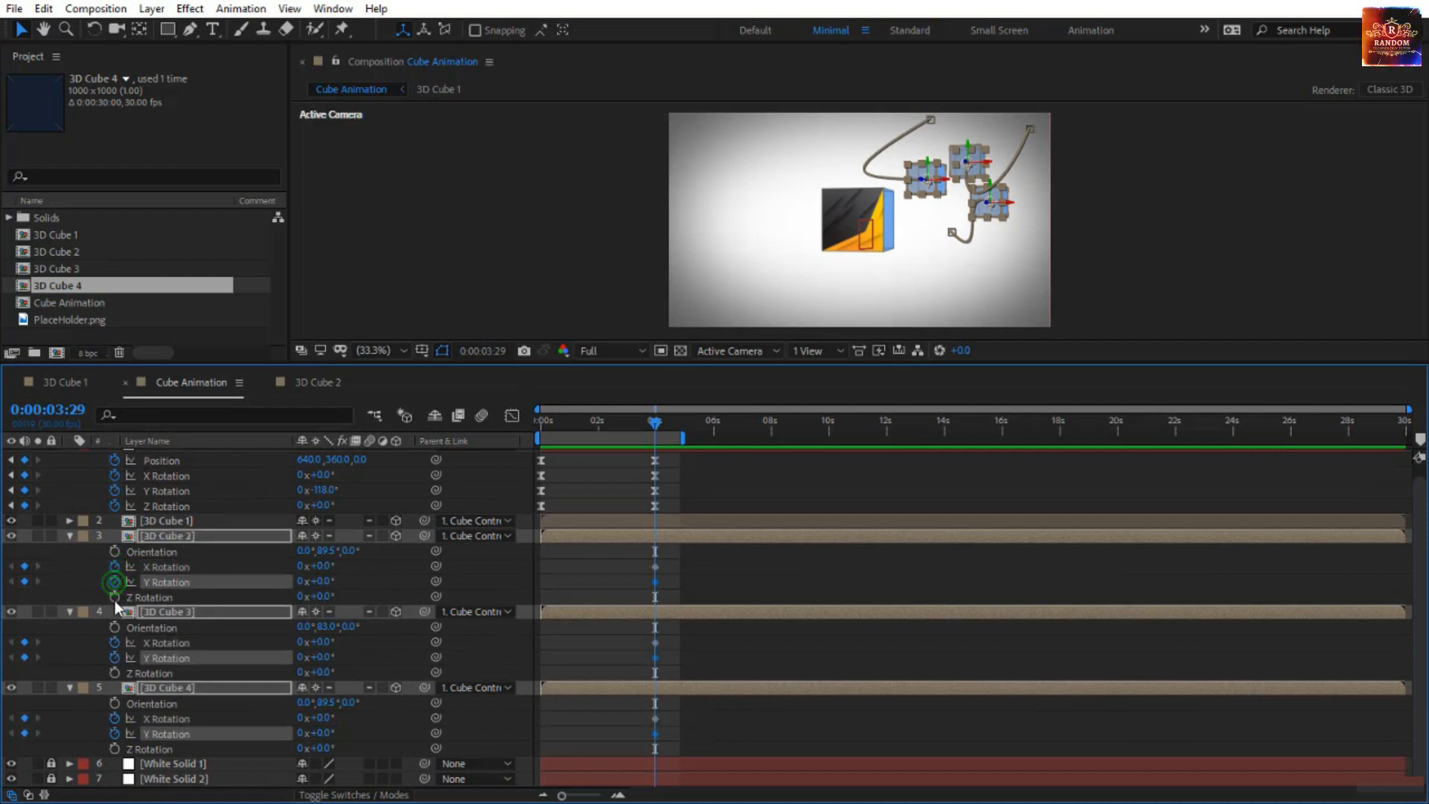
click(114, 598)
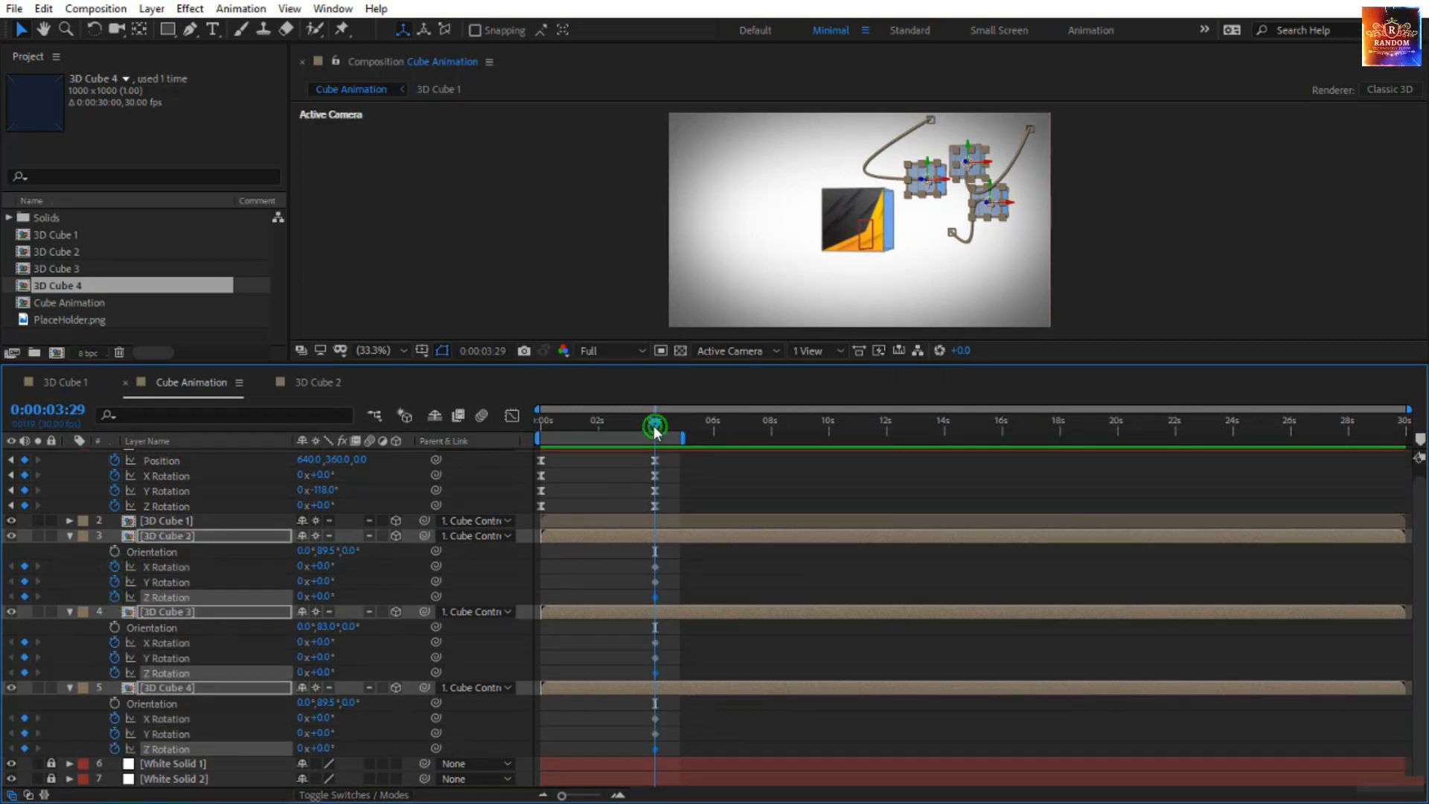
At 0:00:00:00, set 3D Cube 2's X Rotation to 356°, Y Rotation to one full turn and Z Rotation to -1x-200°.
drag(655, 430, 539, 453)
click(370, 570)
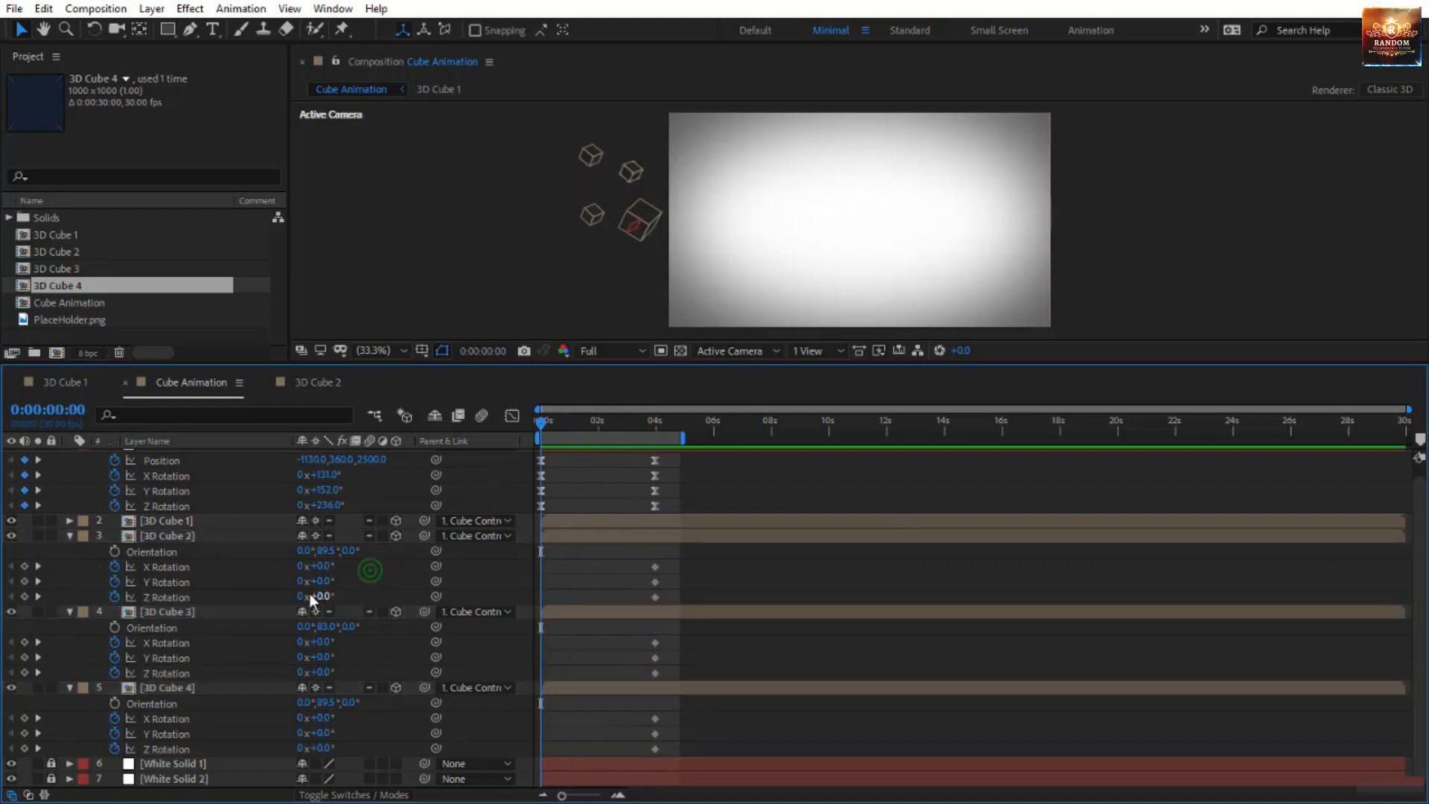
click(300, 581)
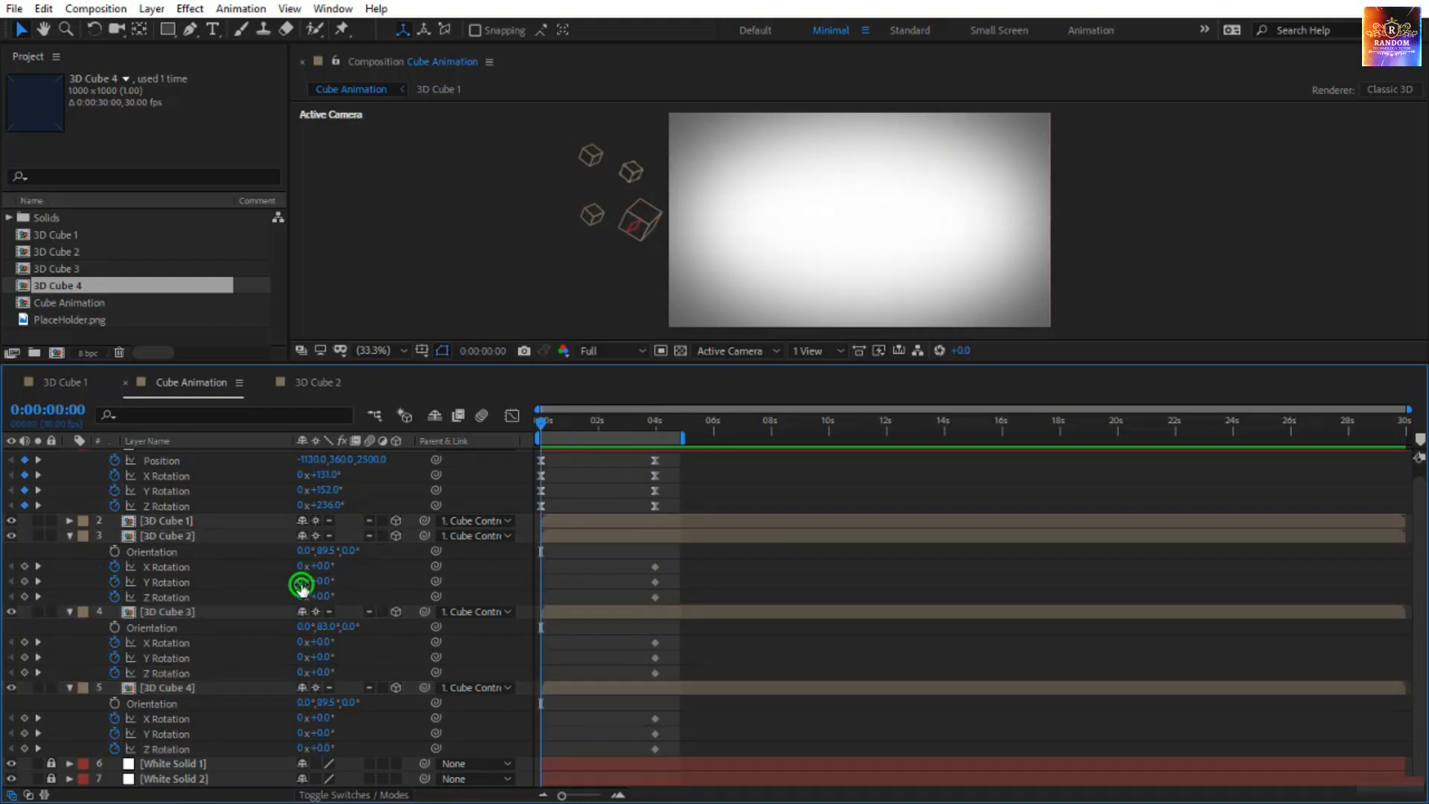
drag(328, 570, 409, 567)
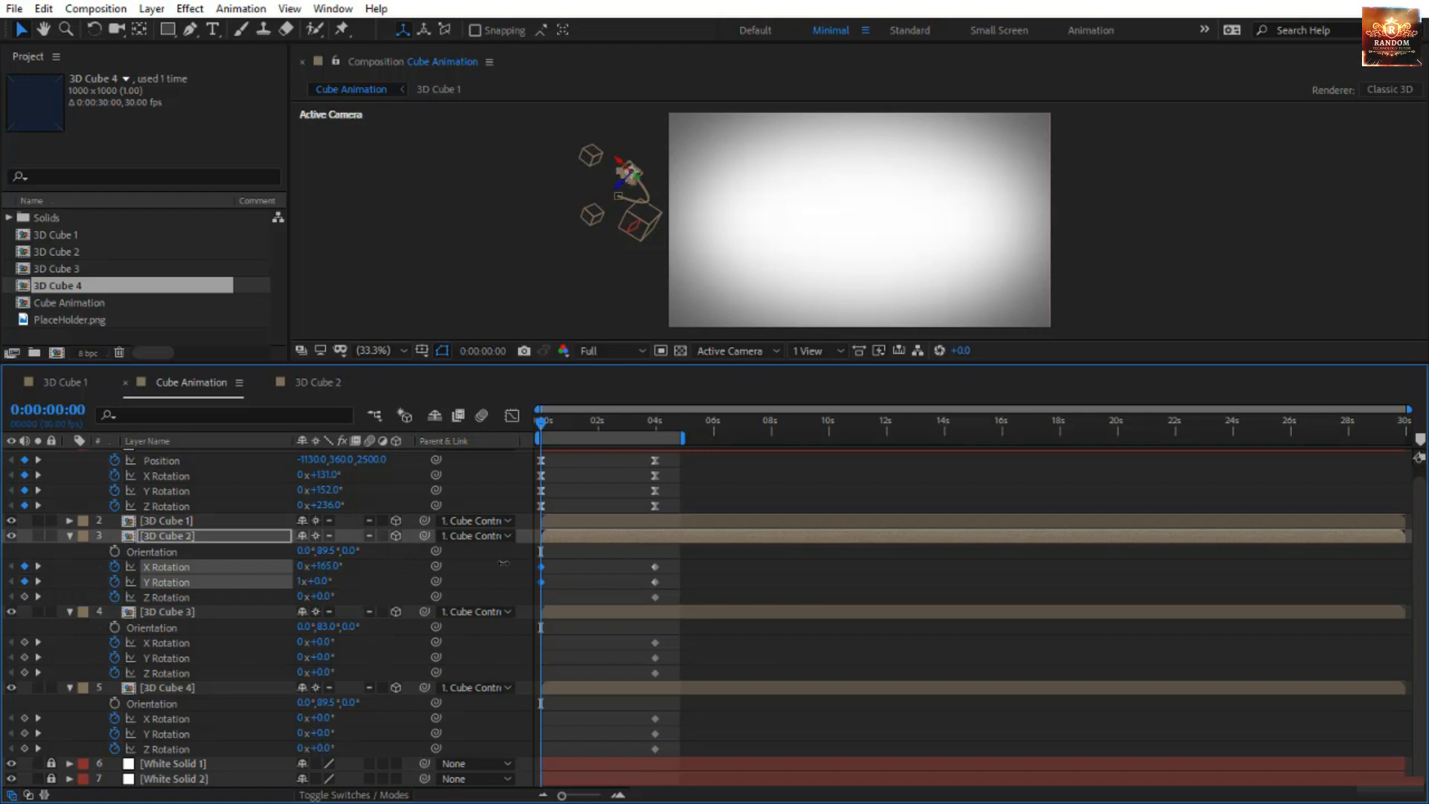
drag(503, 563, 296, 625)
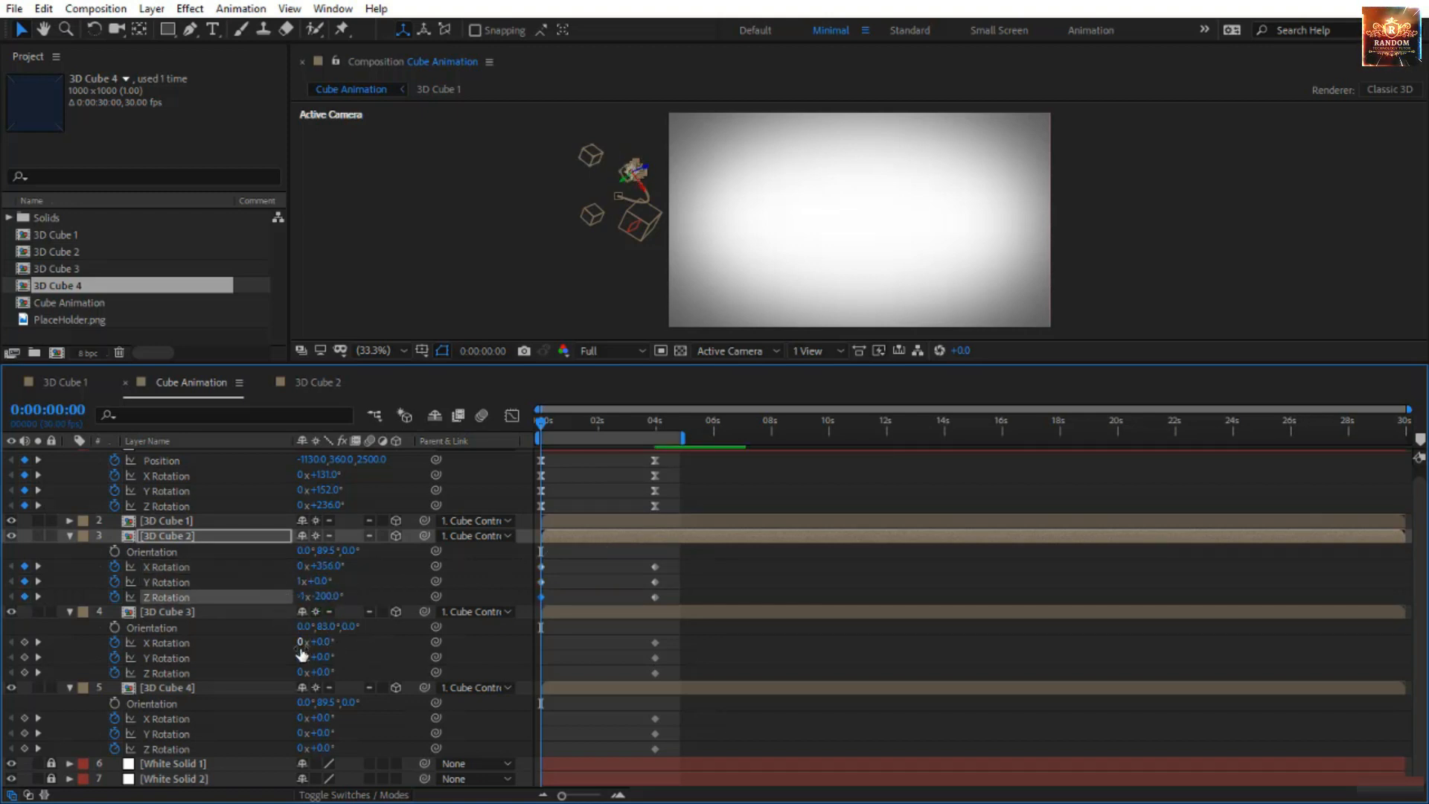
Set 3D Cube 3's starting X Rotation to one full turn, Y Rotation to 207° and Z Rotation to -146°.
click(307, 641)
text(1)
click(377, 663)
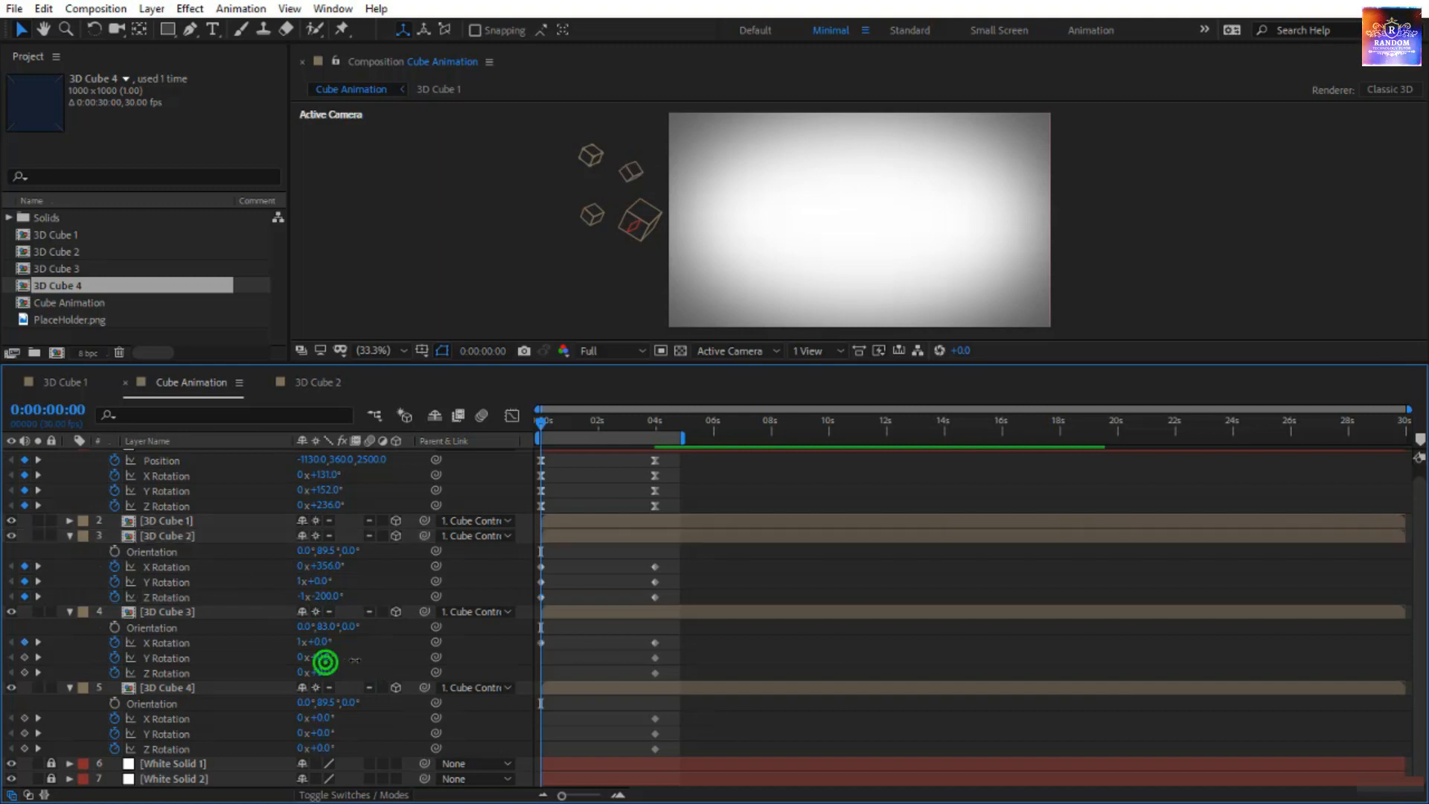
drag(325, 661, 495, 648)
click(320, 673)
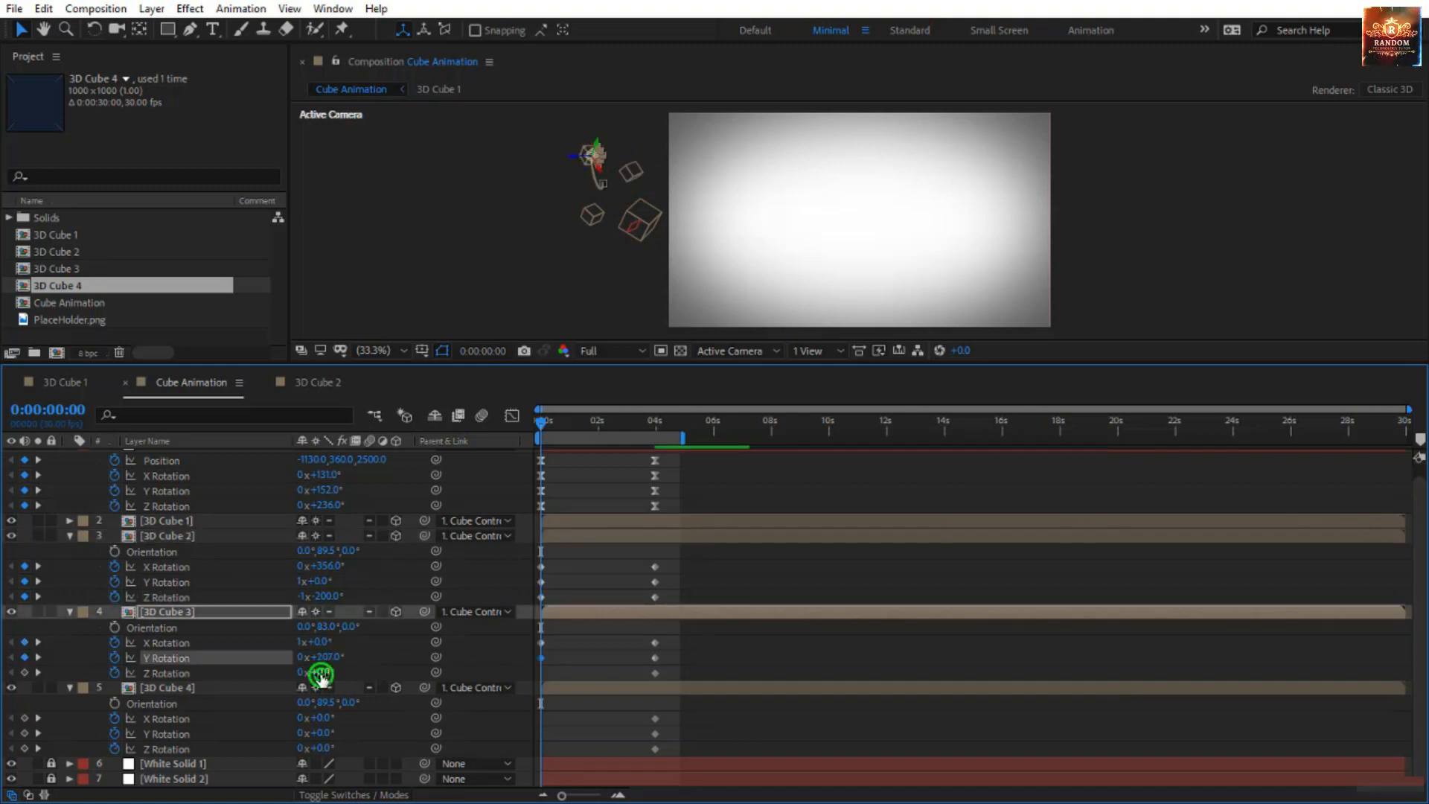
drag(320, 673, 400, 655)
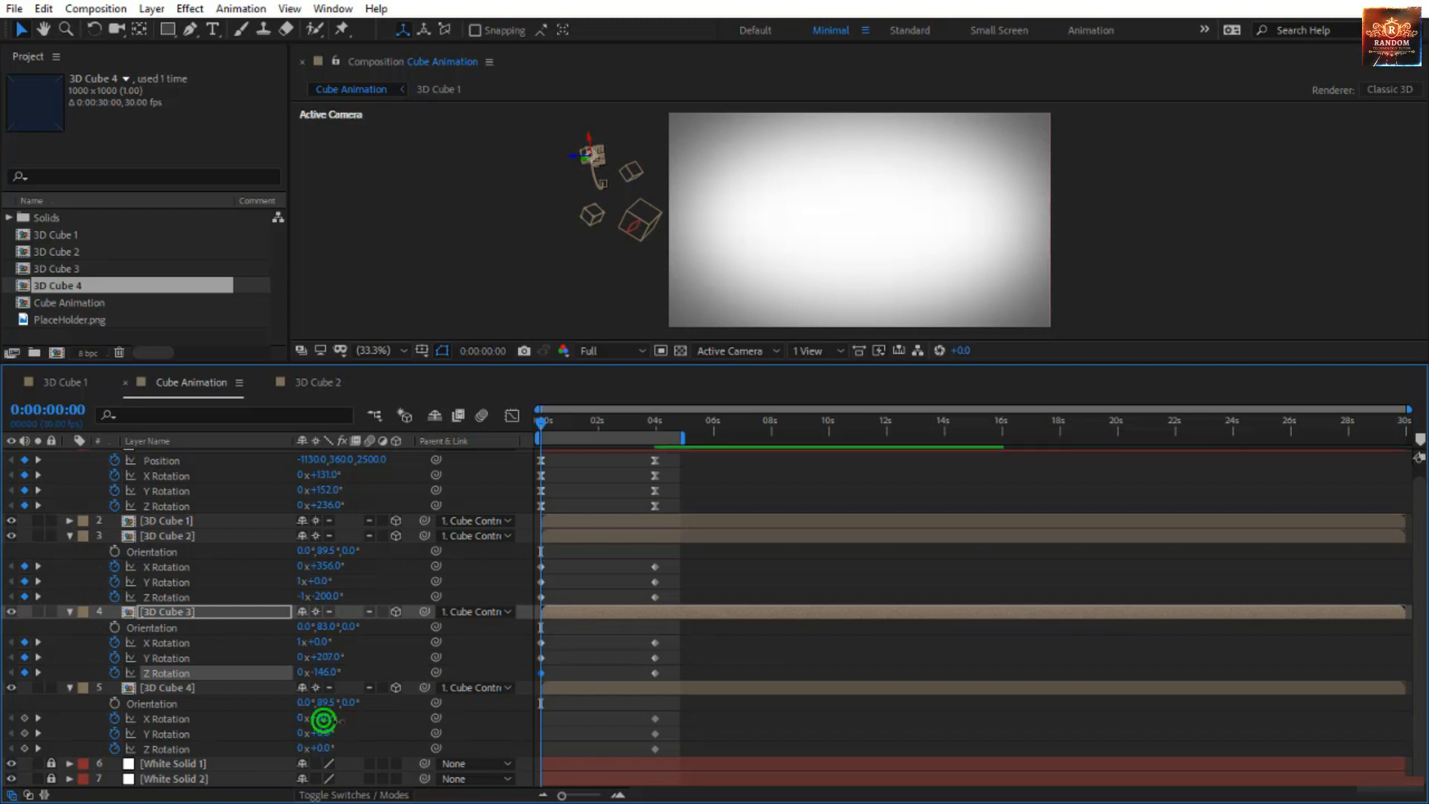
Set 3D Cube 4's starting X Rotation to 176°, Y Rotation to -1 turn and Z Rotation to 1x+79°.
drag(323, 719, 428, 732)
drag(367, 771, 301, 744)
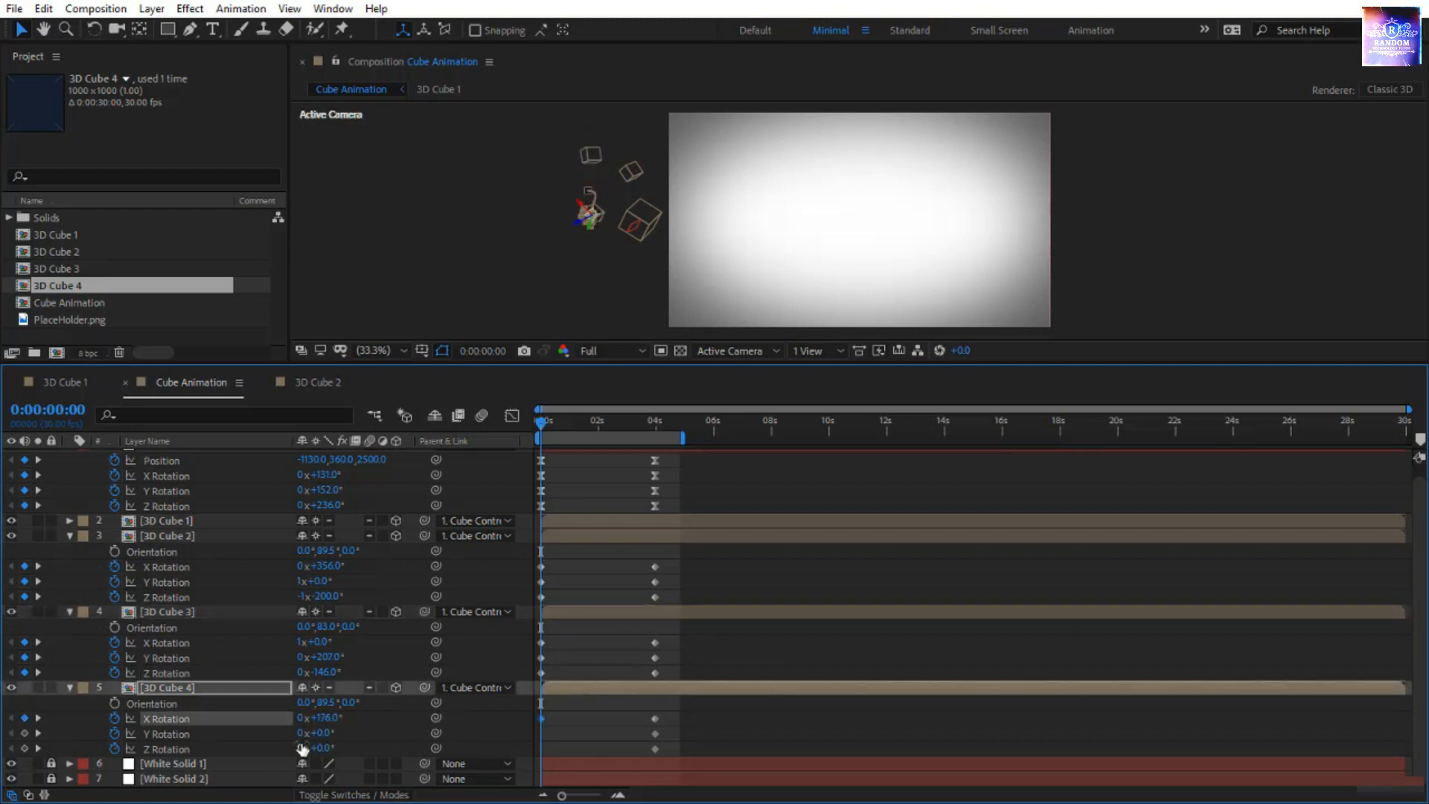
click(301, 734)
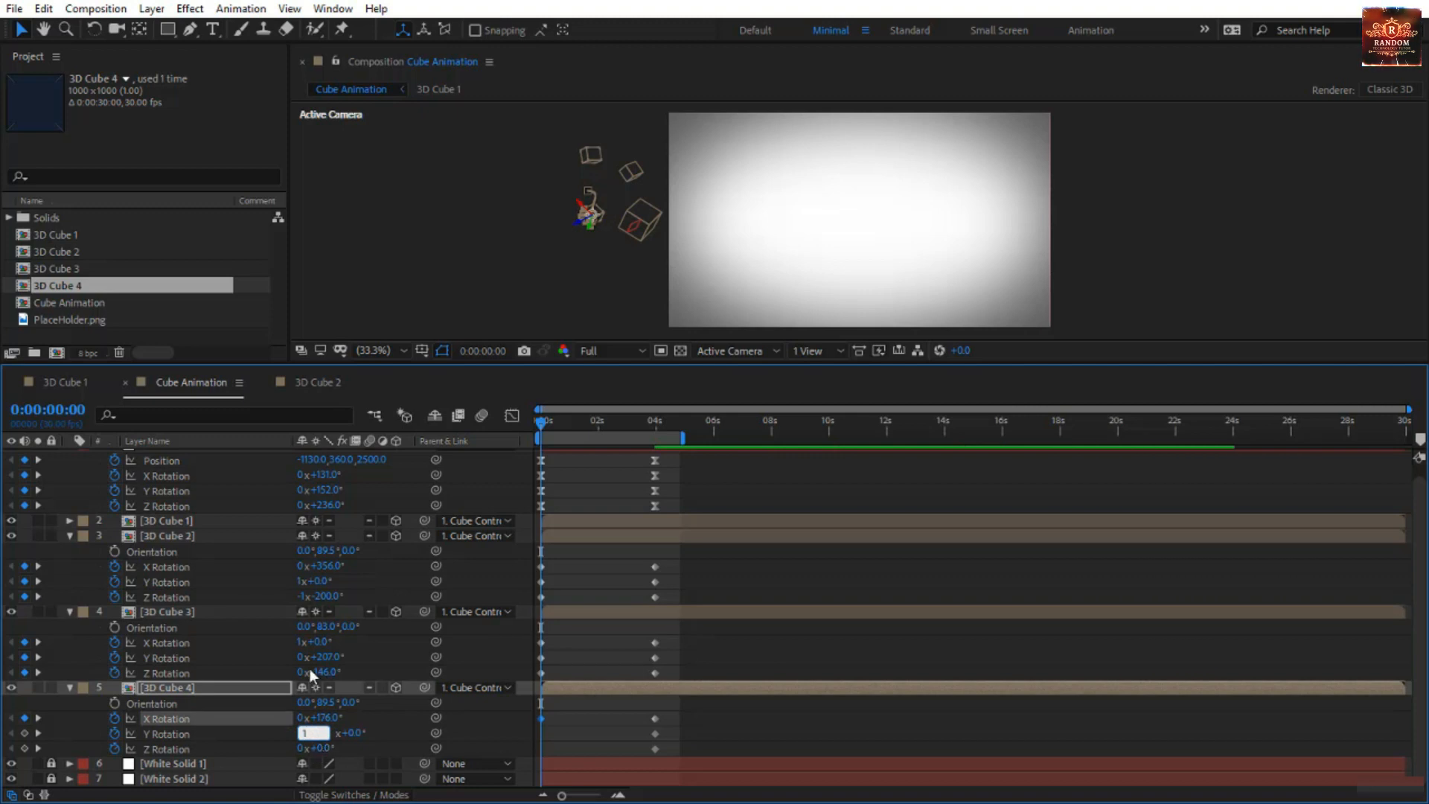
key(Escape)
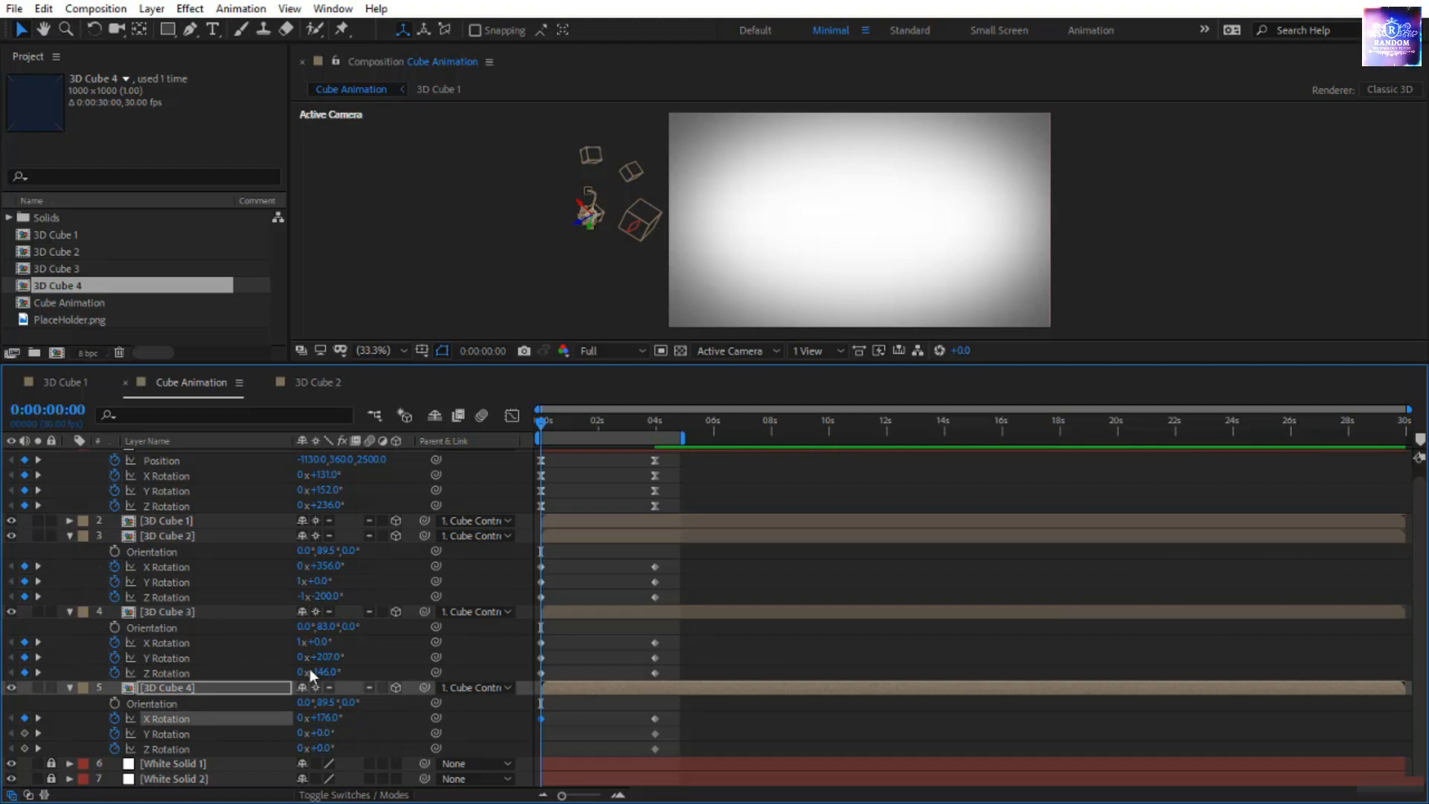
click(302, 733)
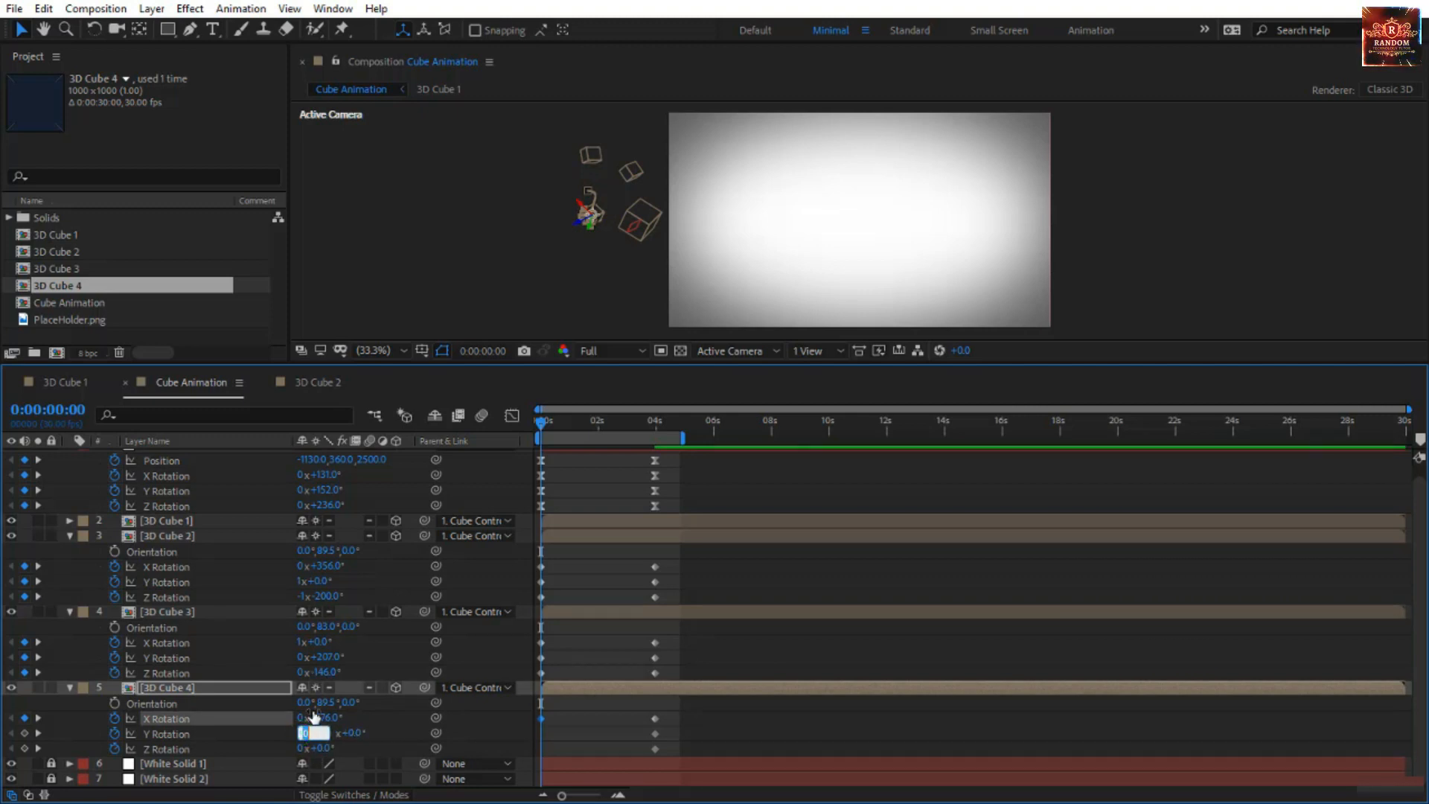
text(-1)
key(Return)
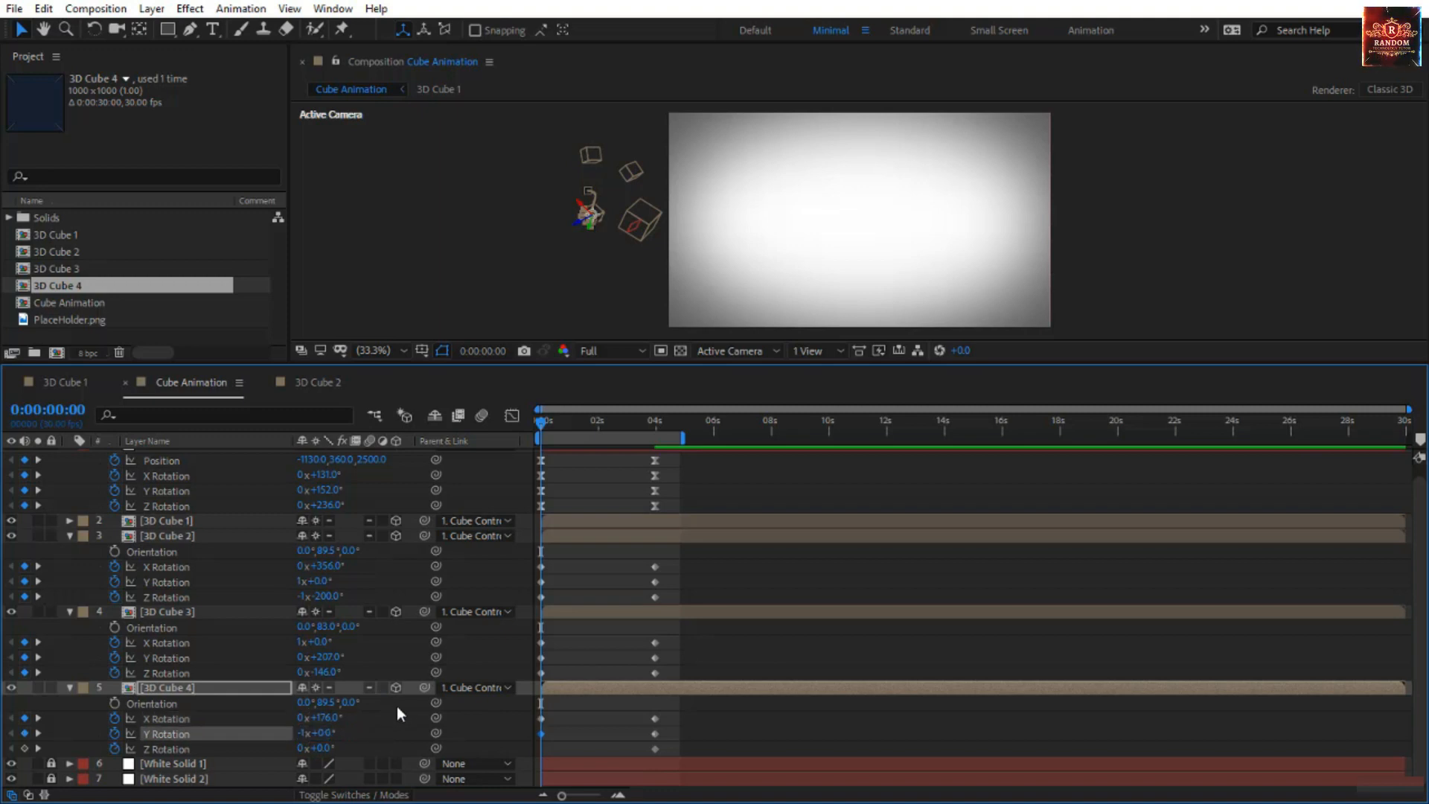
drag(322, 757, 441, 580)
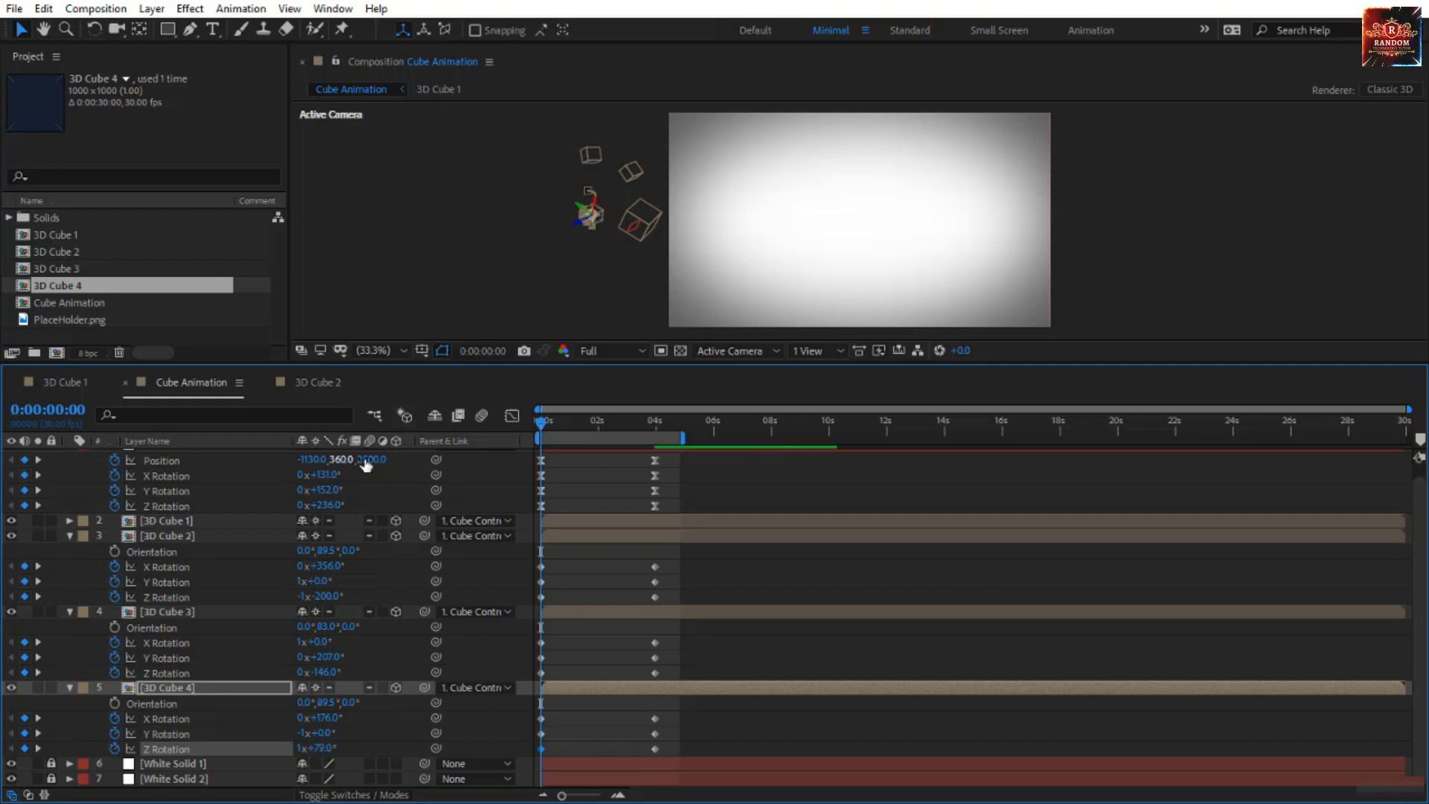
Deselect the layers, preview the spinning cubes and extend the work area end to about 8 seconds.
click(518, 272)
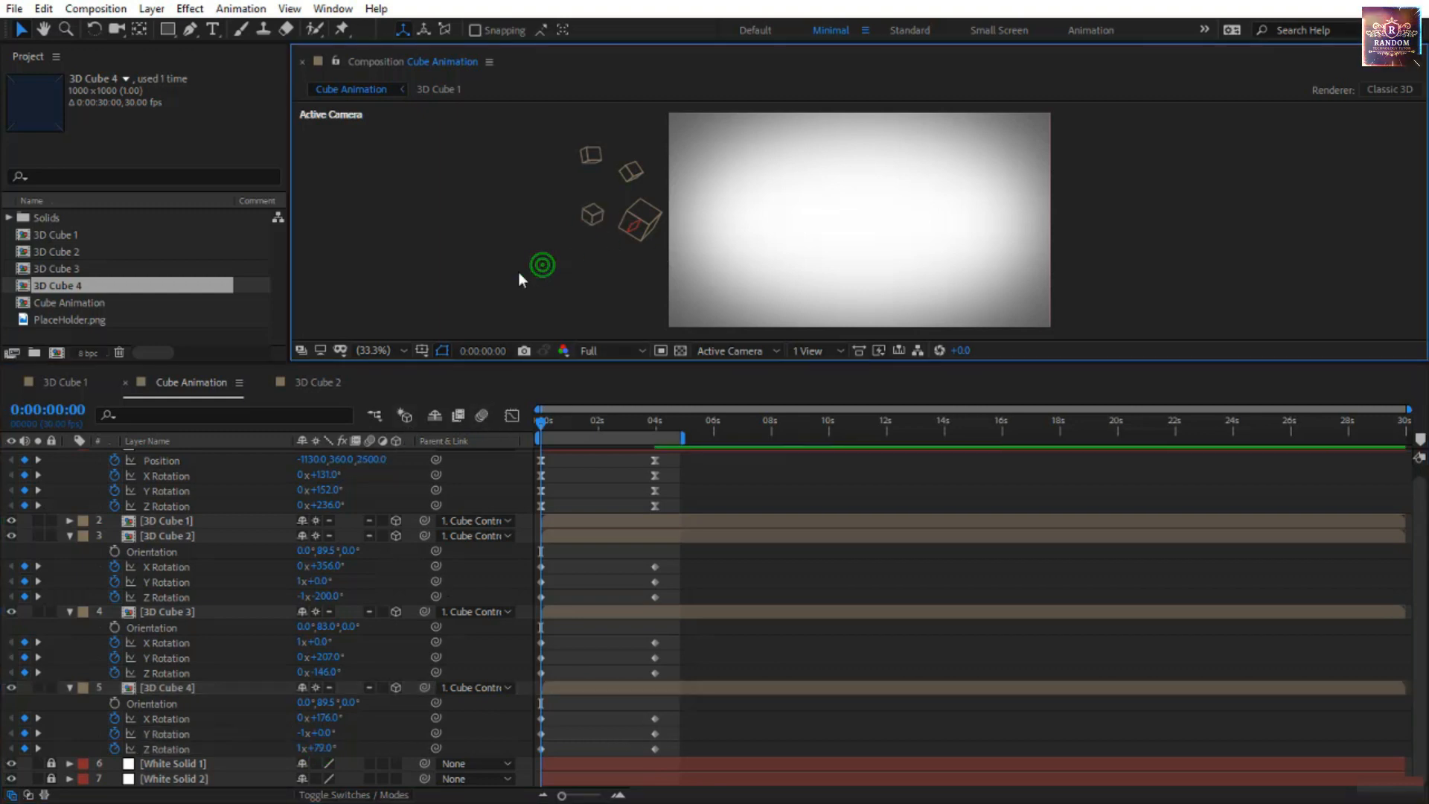
key(space)
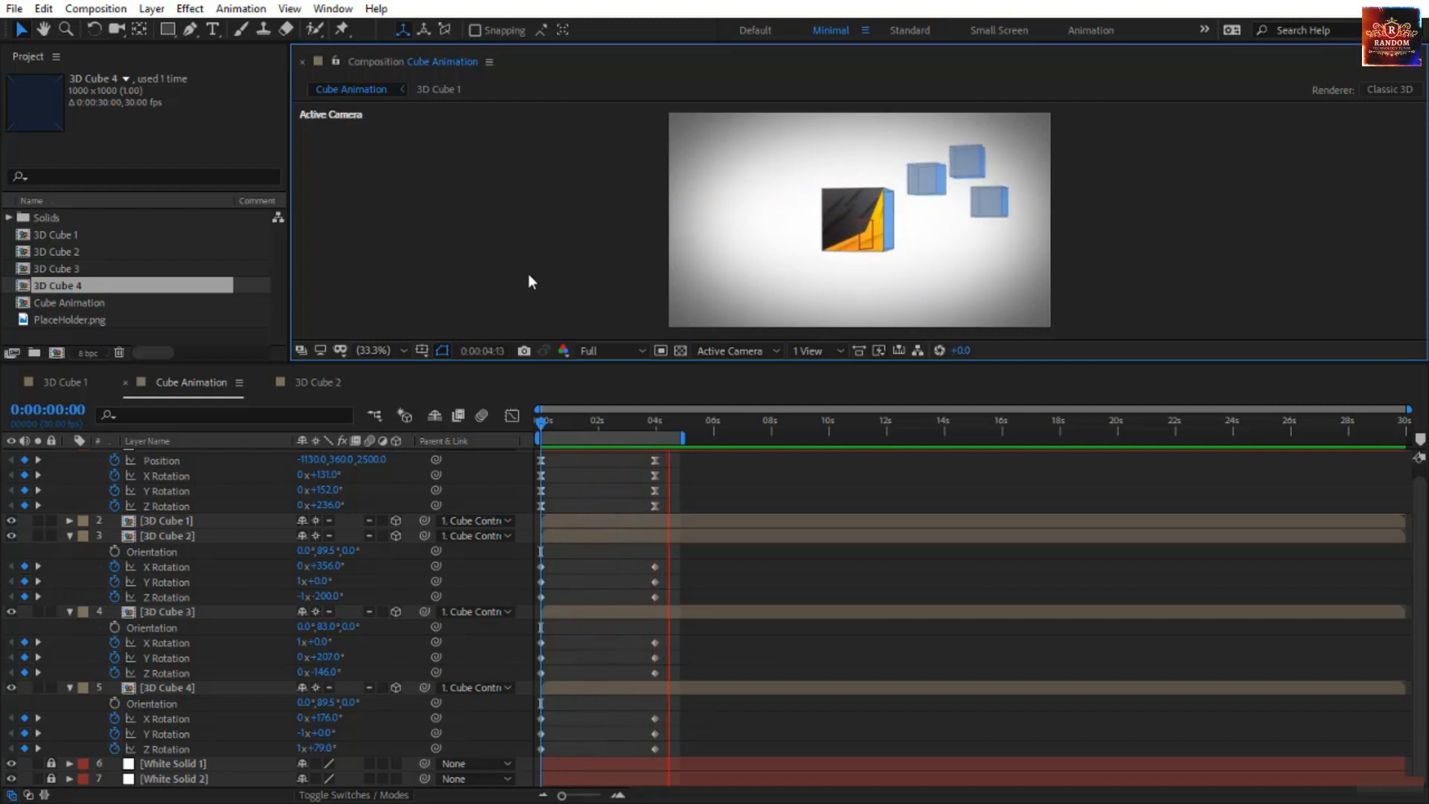
drag(686, 437, 781, 441)
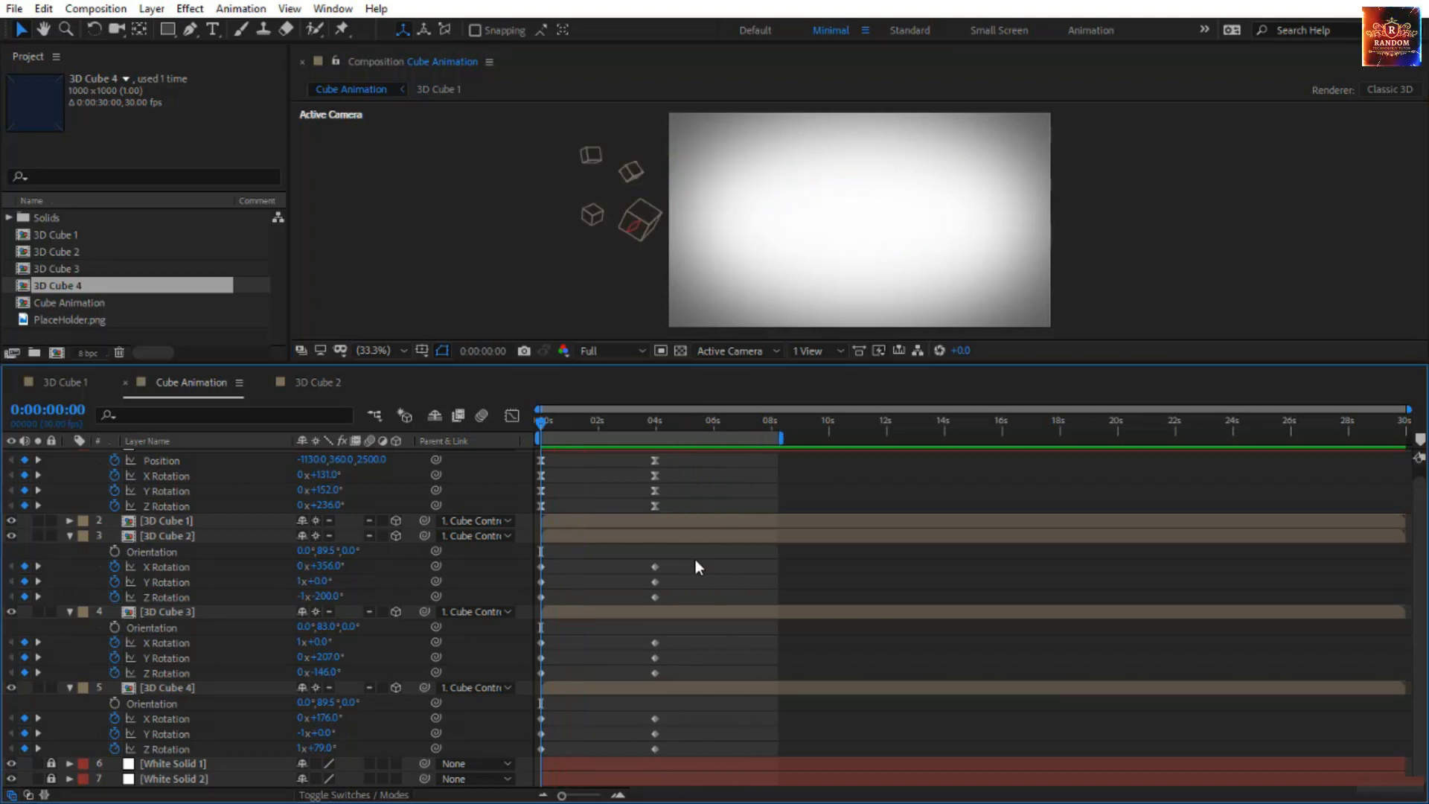
Shift the three small cubes' end rotation keyframes to about 5 seconds and apply Easy Ease to all their rotation keyframes.
drag(695, 560, 680, 744)
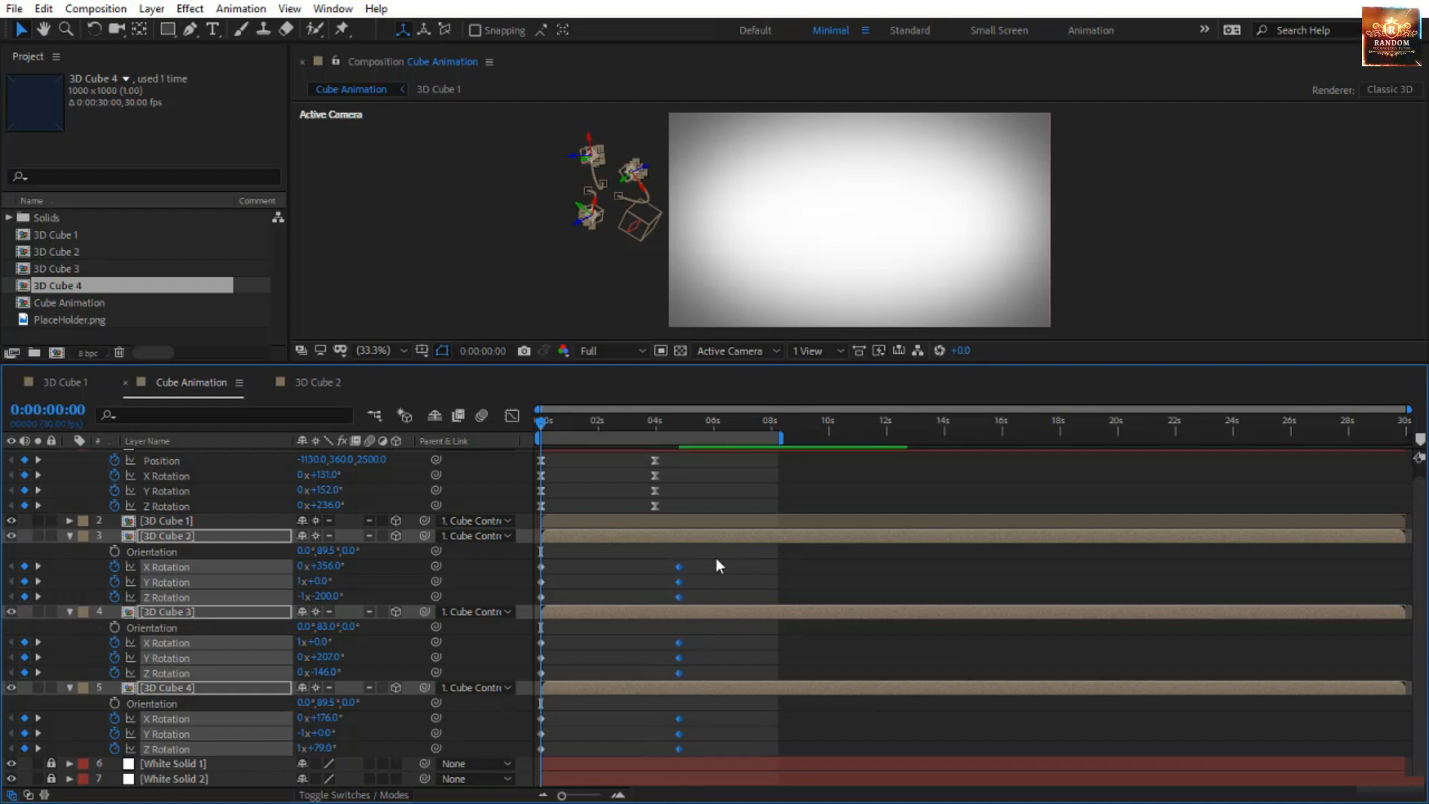
drag(716, 557, 480, 776)
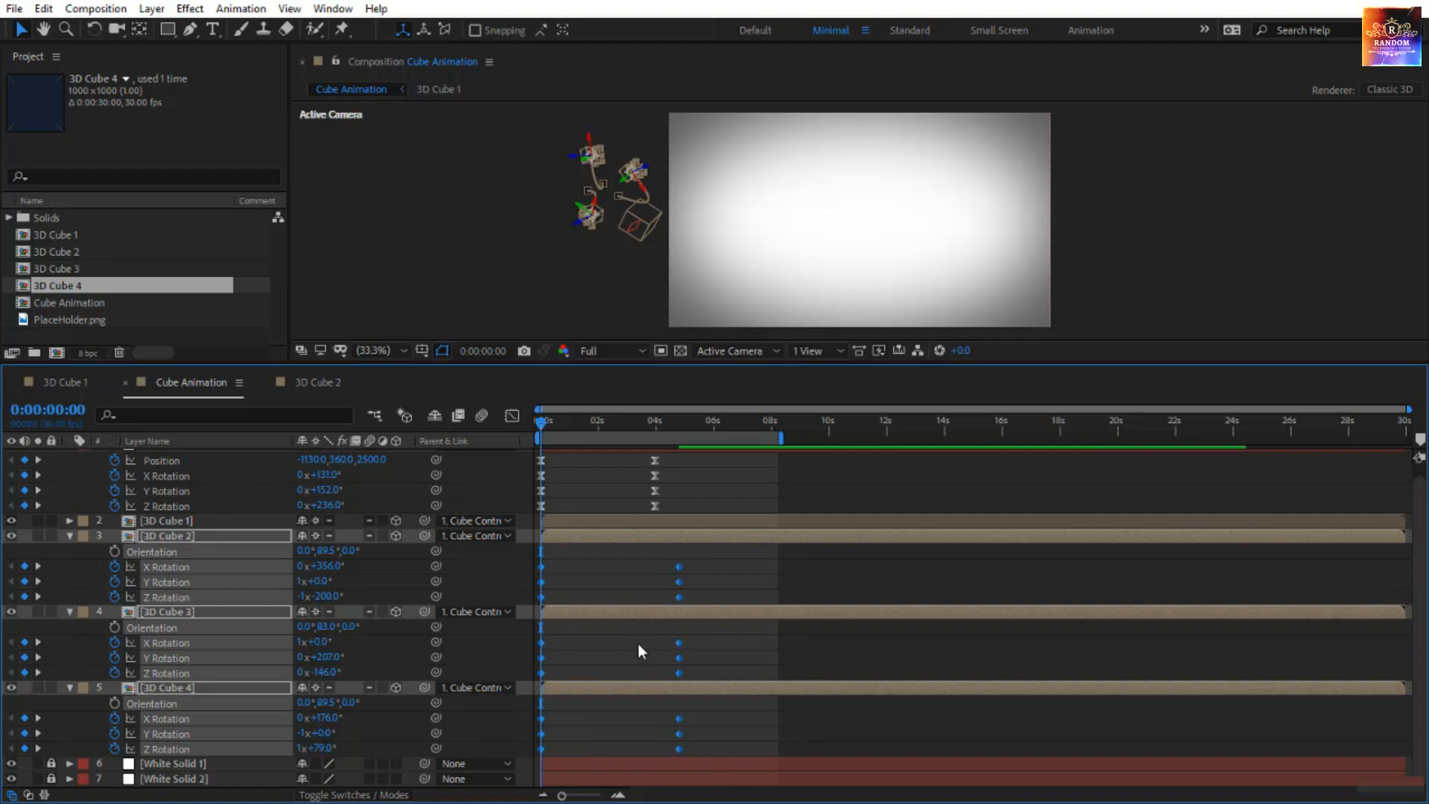
key(F9)
click(638, 719)
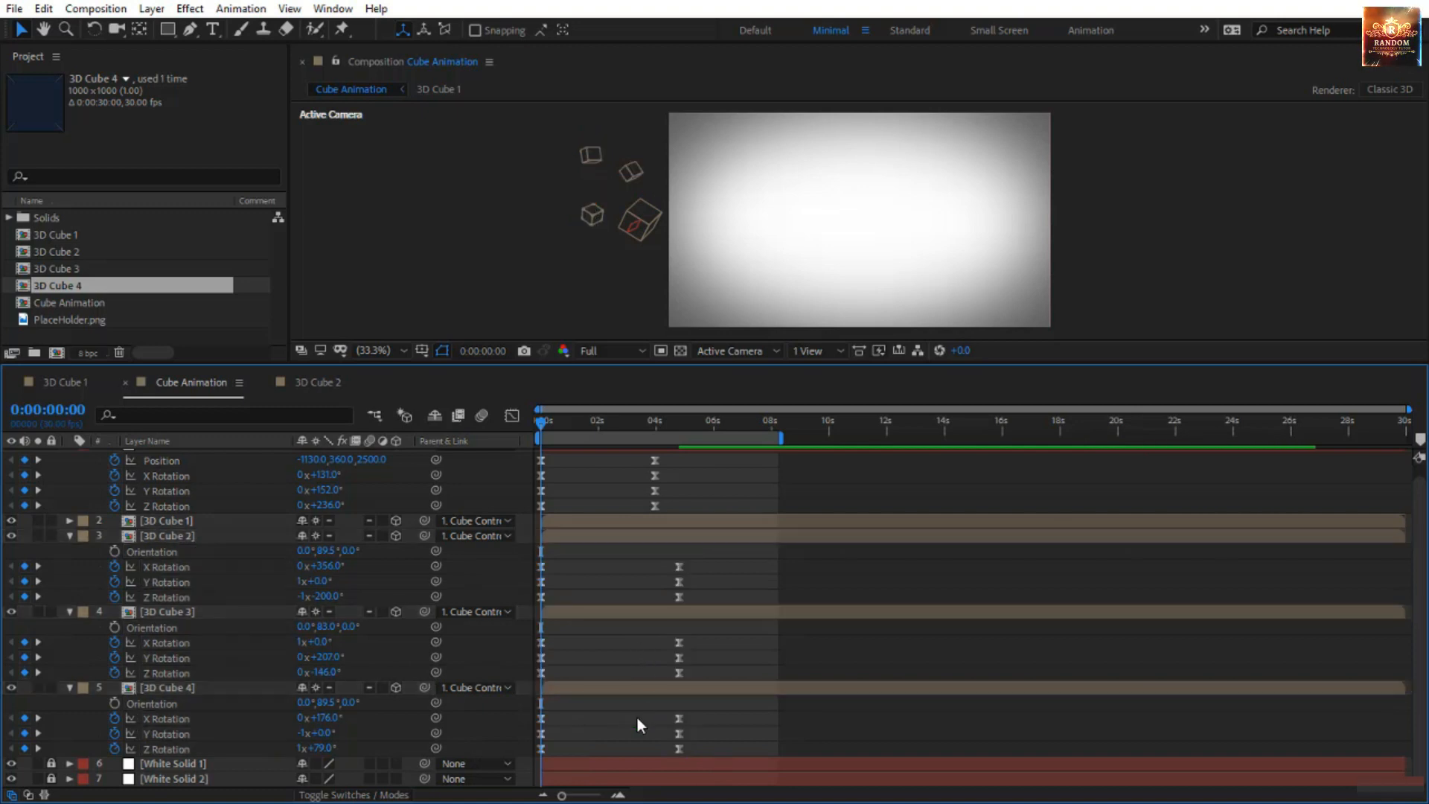
Preview the animation with the eased cube rotations and enlarge the composition view.
key(space)
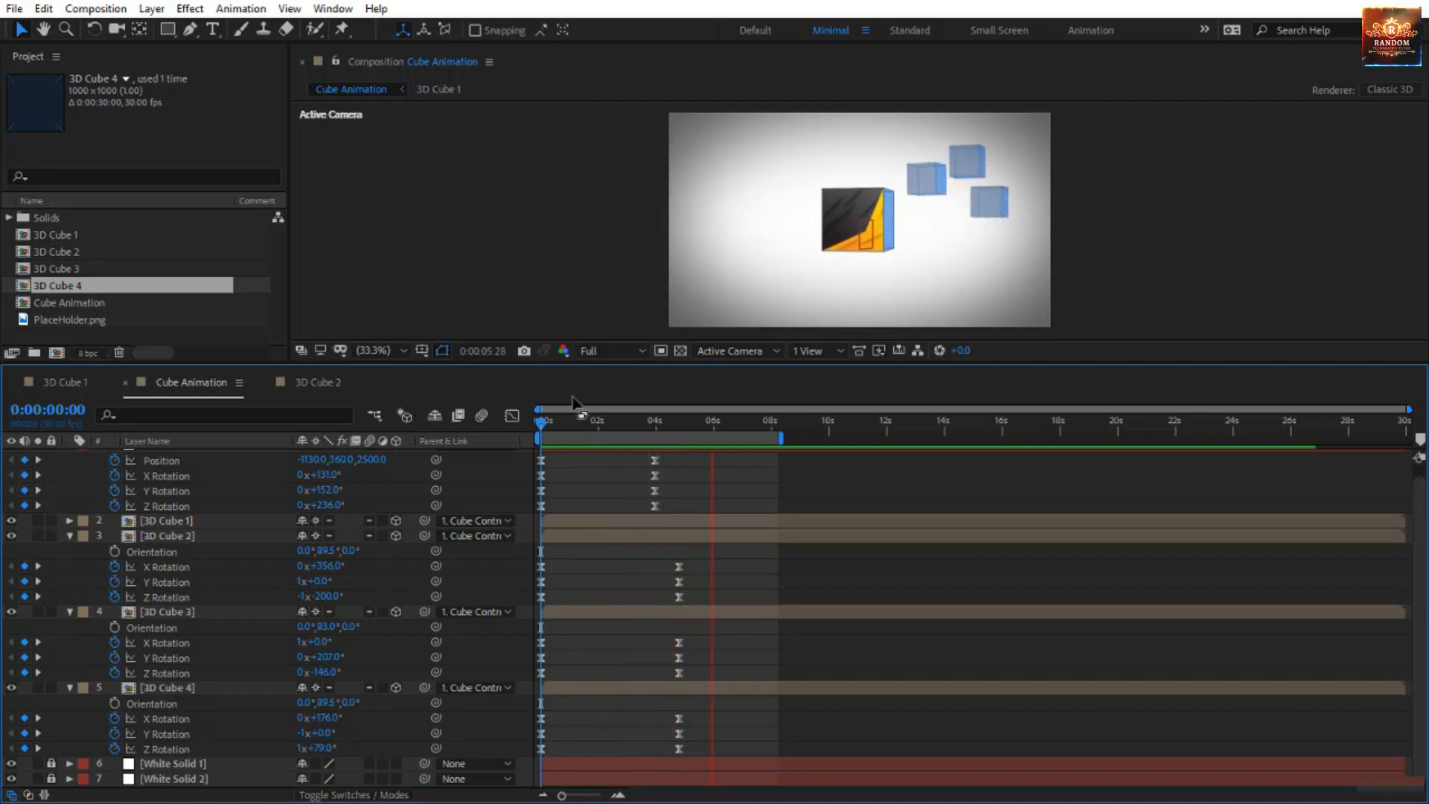
drag(545, 367, 556, 645)
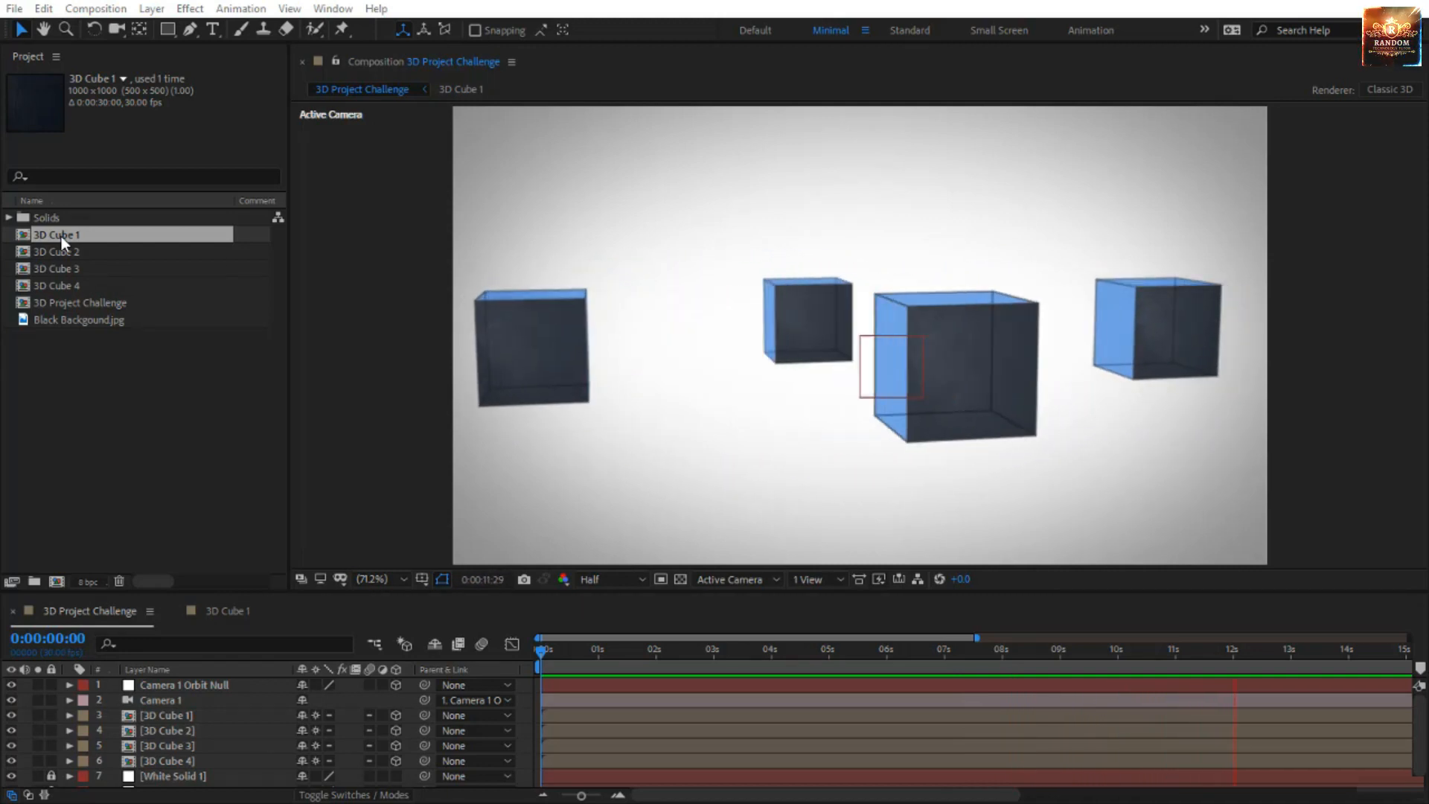
Examine the Camera 1 and Camera 1 Orbit Null layers of the 3D Project Challenge composition and preview its cube animation.
click(218, 697)
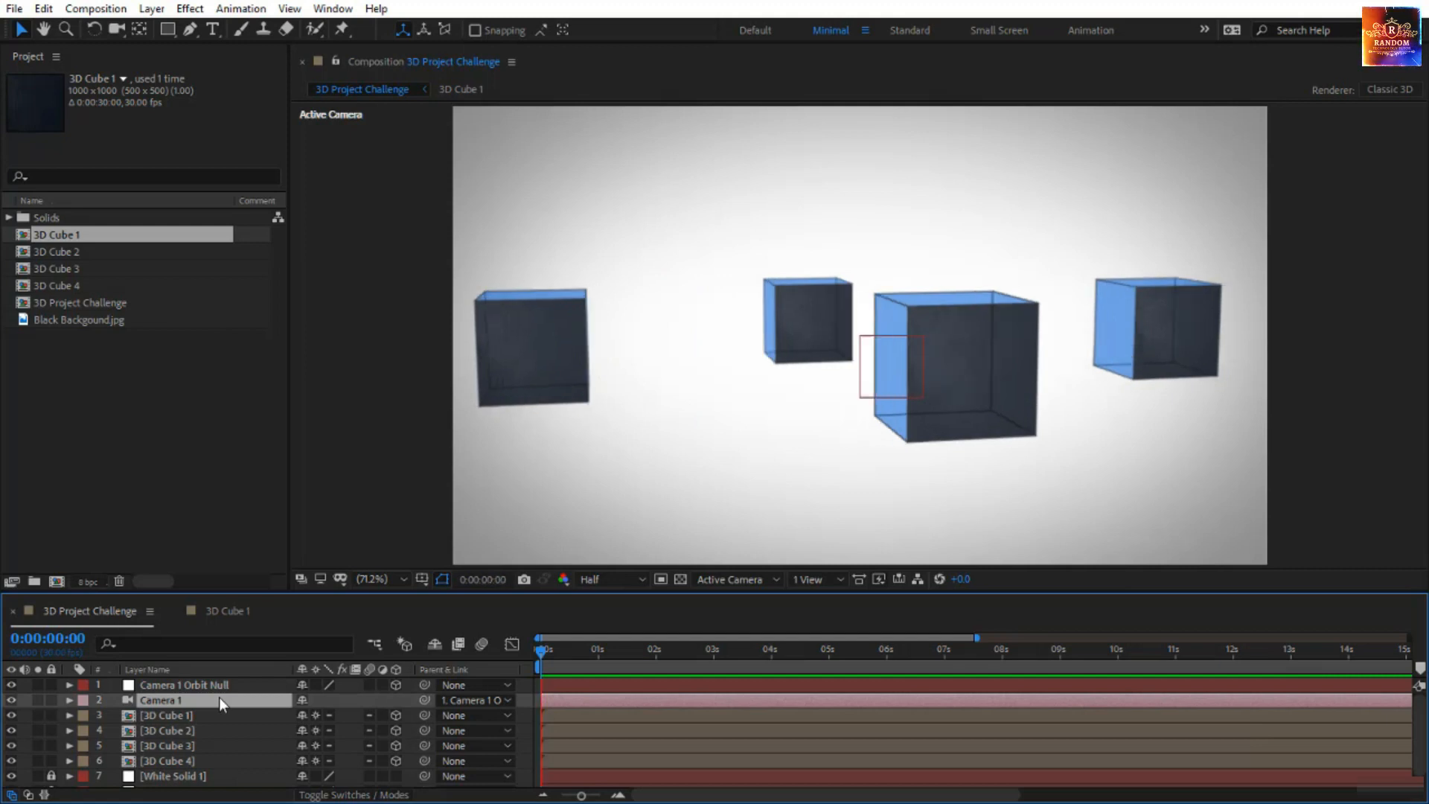
click(221, 684)
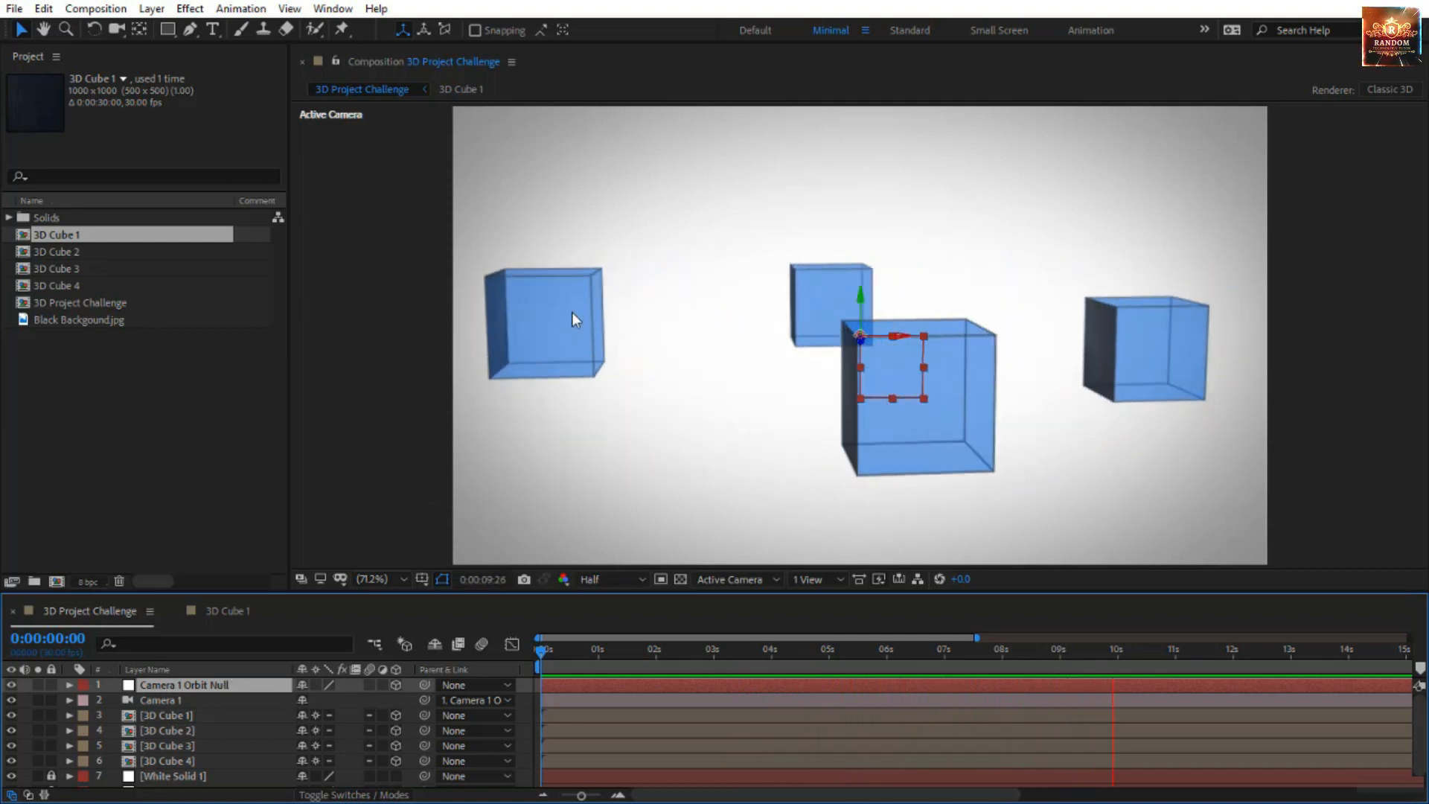
click(1334, 429)
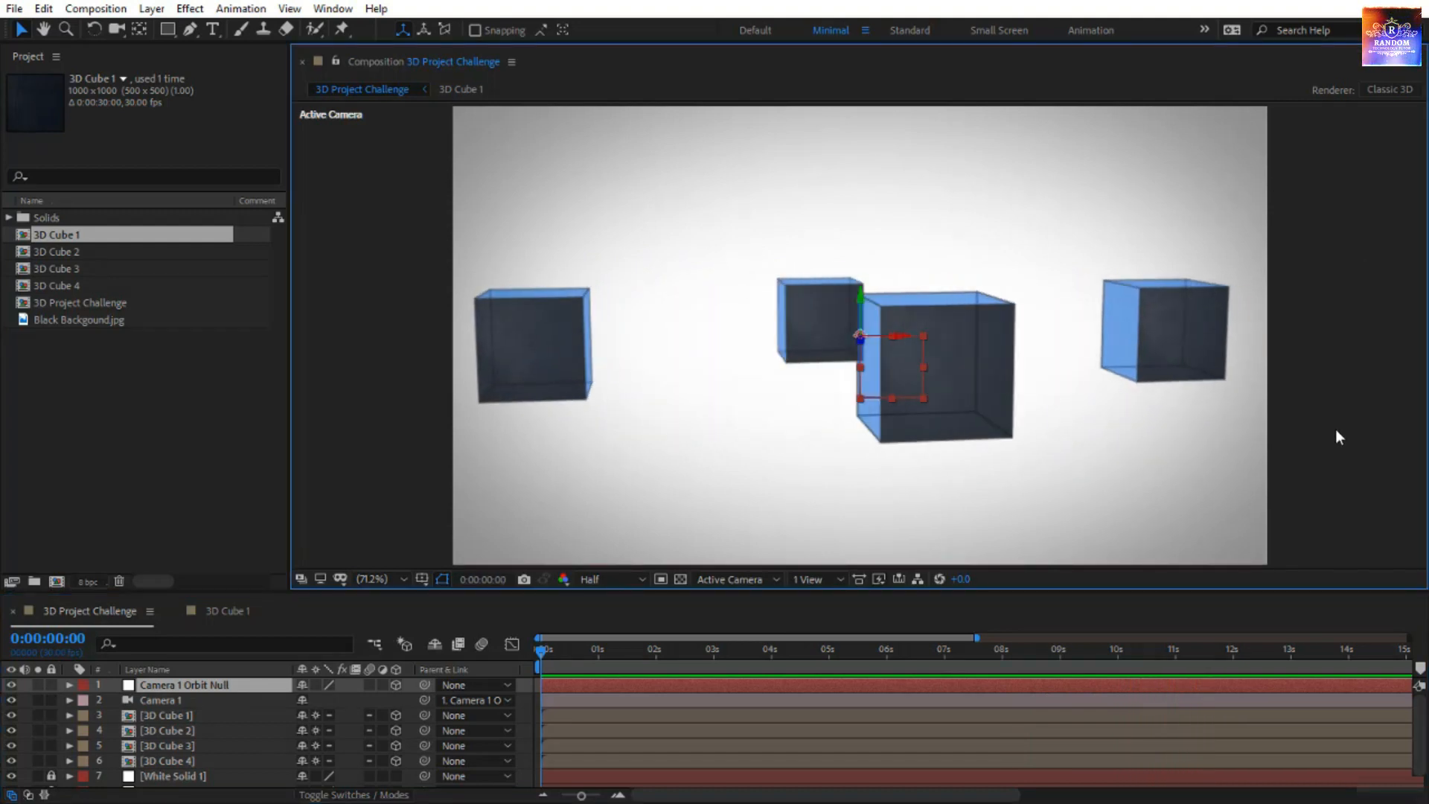
click(529, 646)
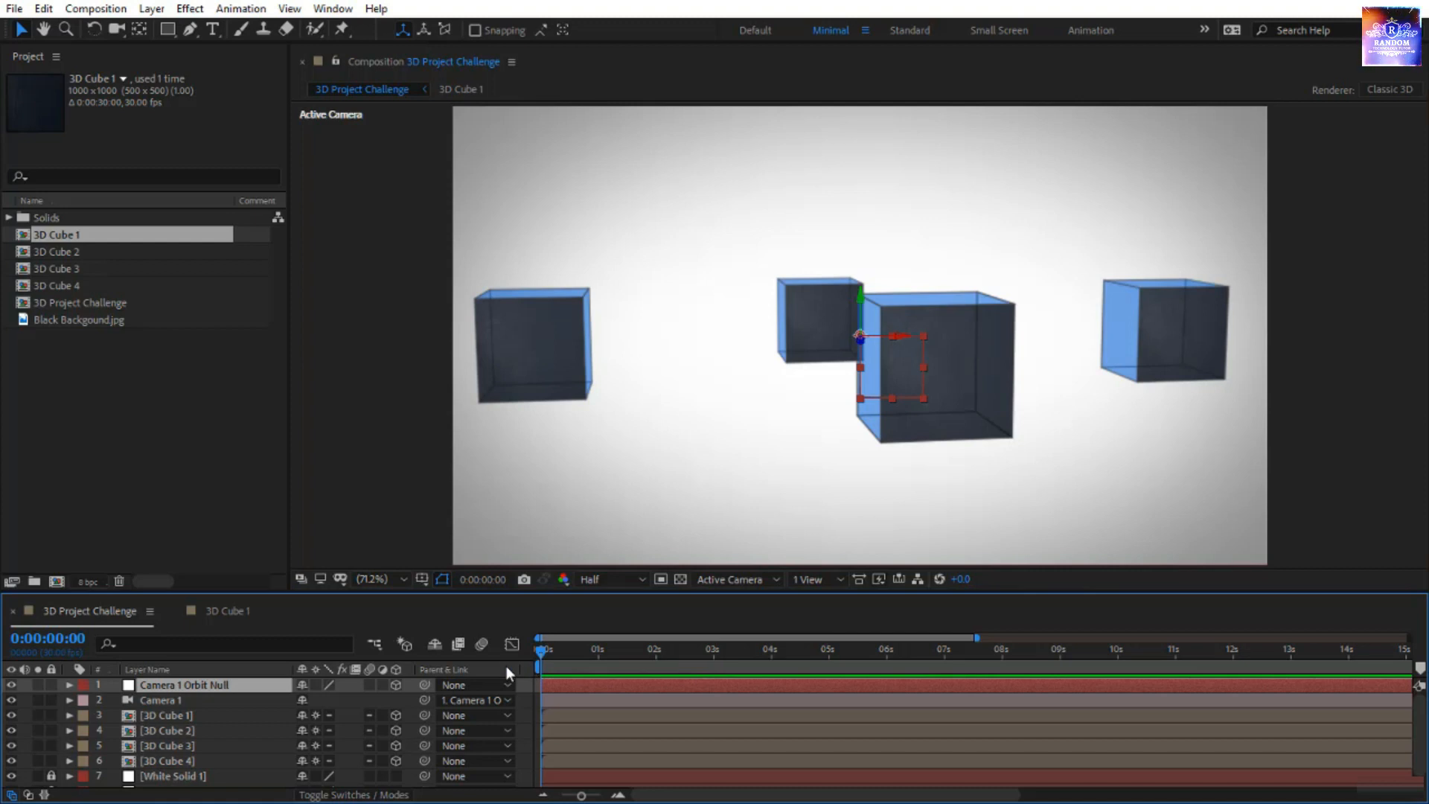
key(space)
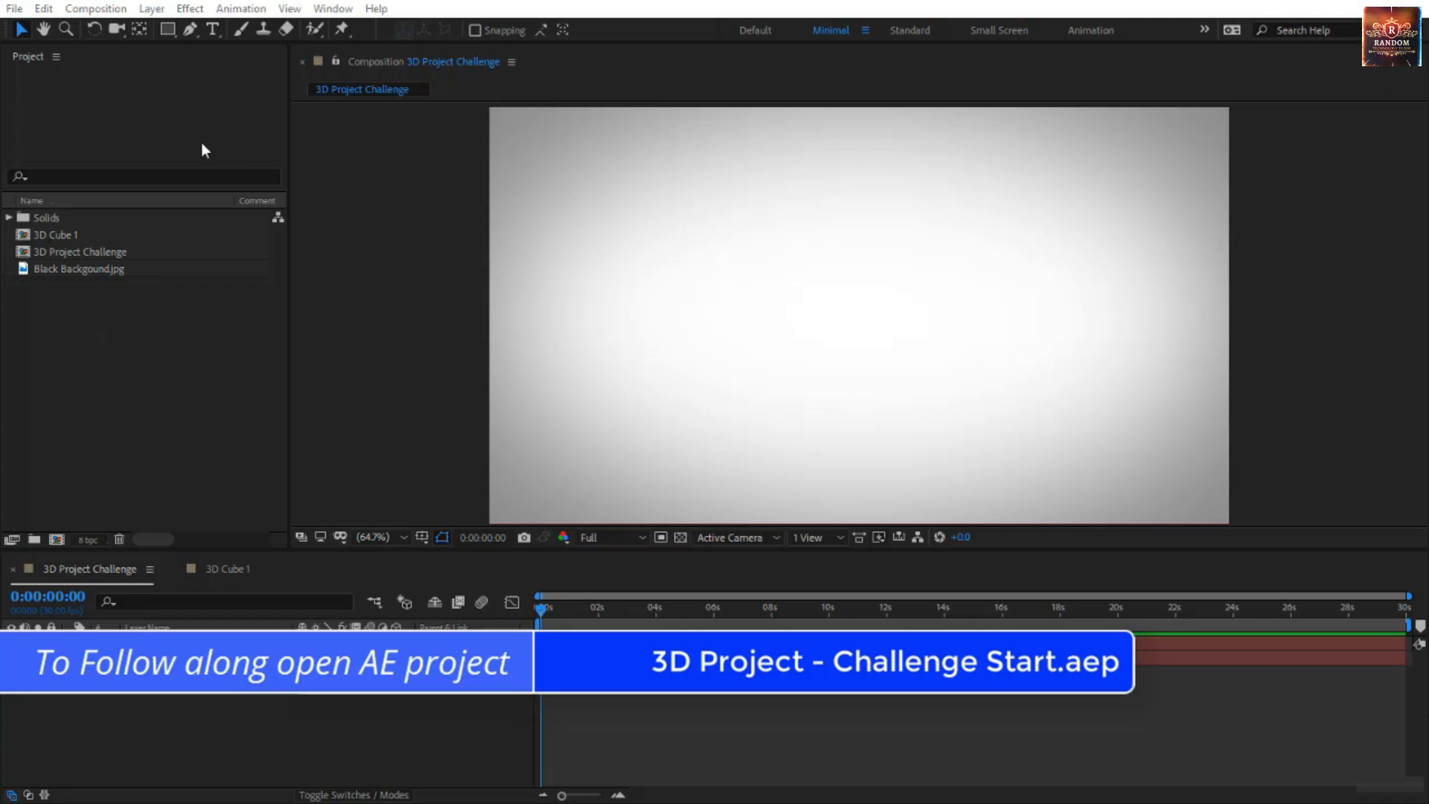
Open the 3D Cube 1 composition, preview it, examine its Black Background and Front layers, and return to 3D Project Challenge.
double_click(90, 234)
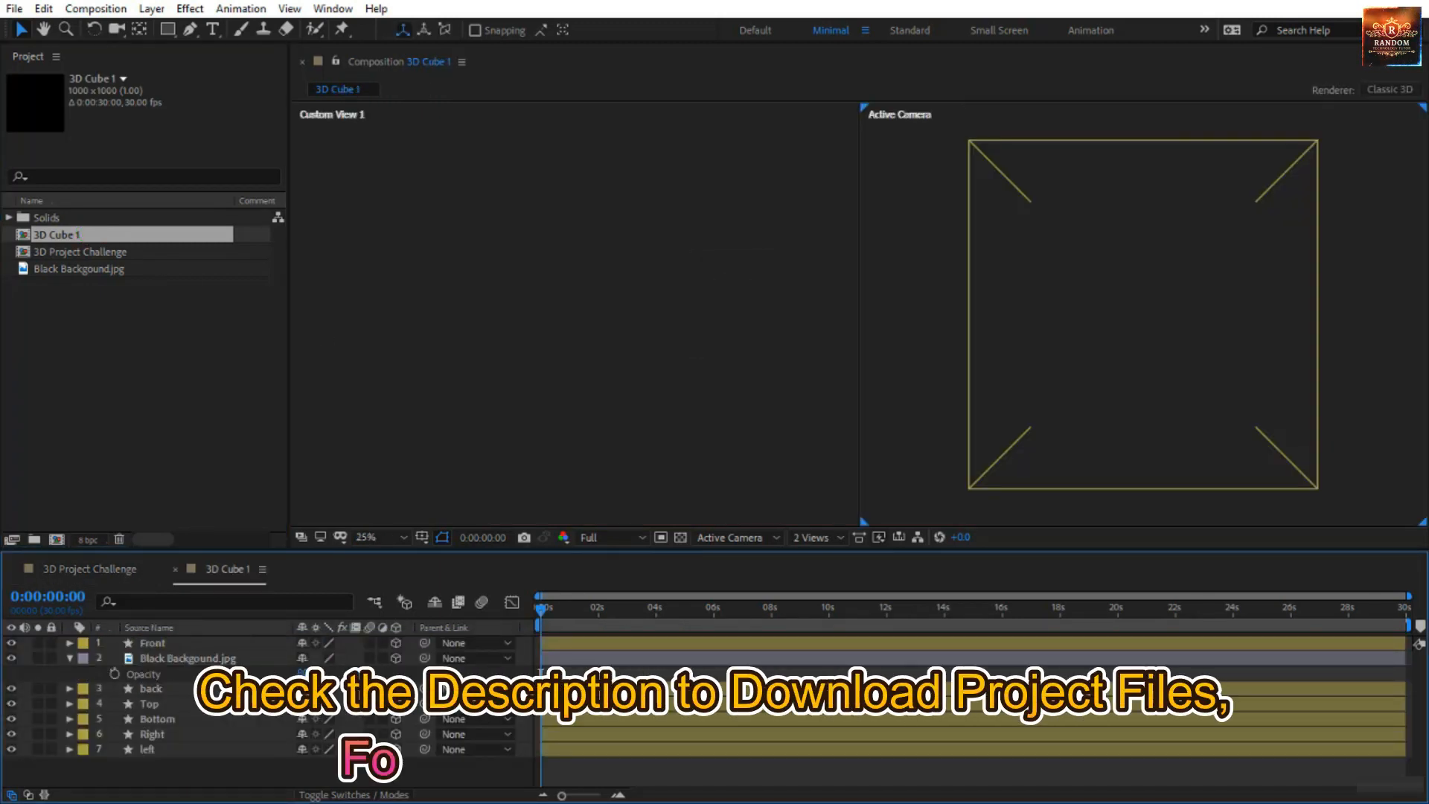
key(space)
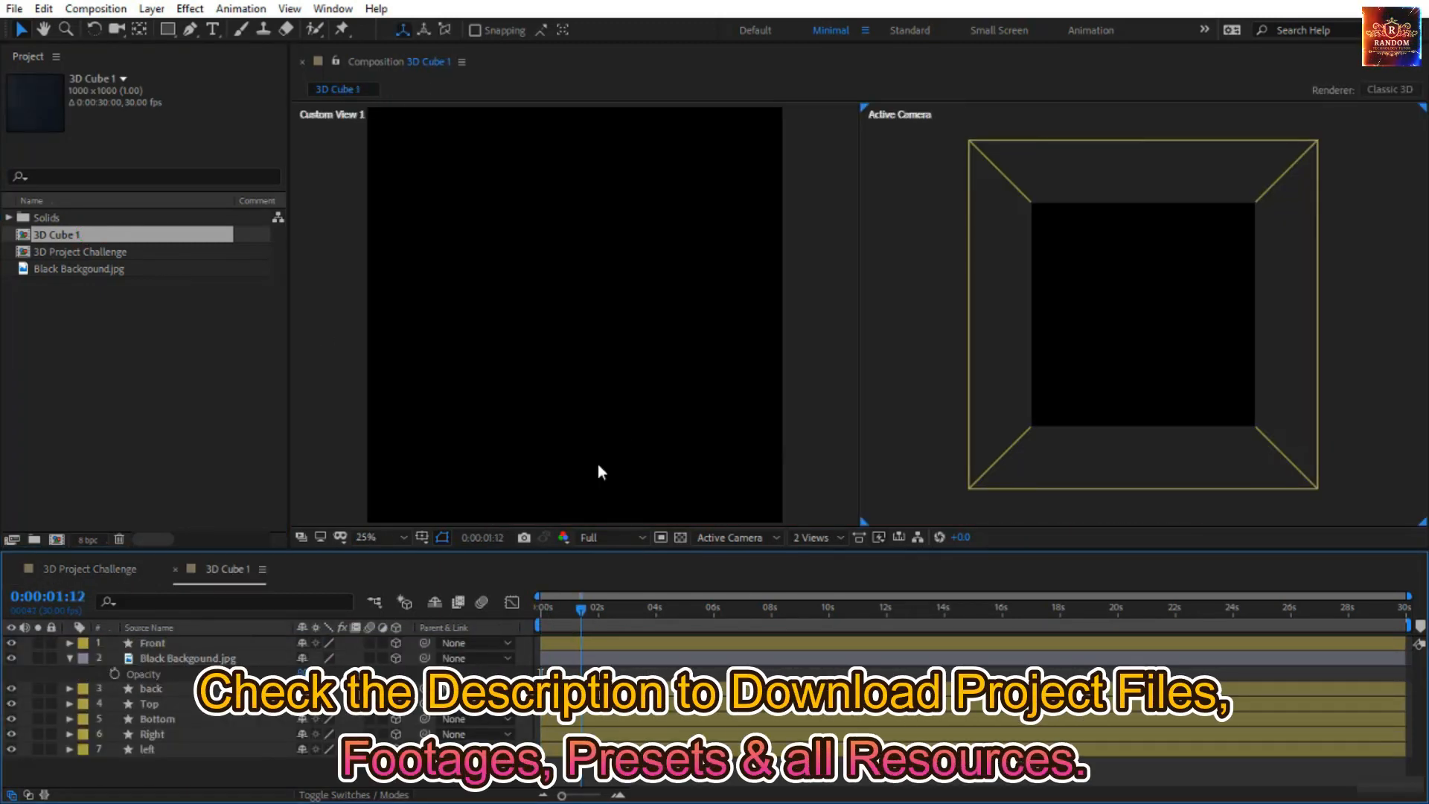
key(space)
click(181, 658)
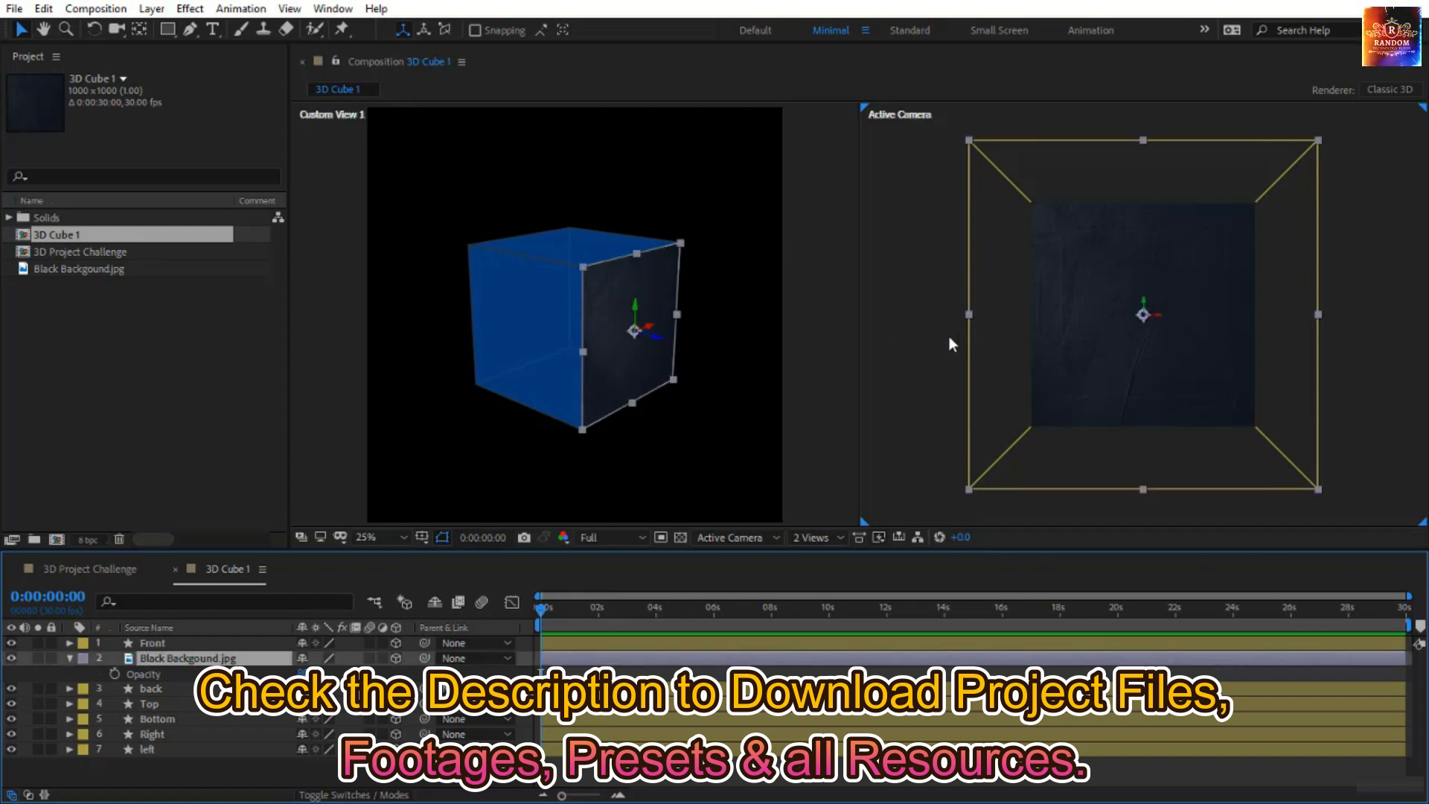
click(161, 645)
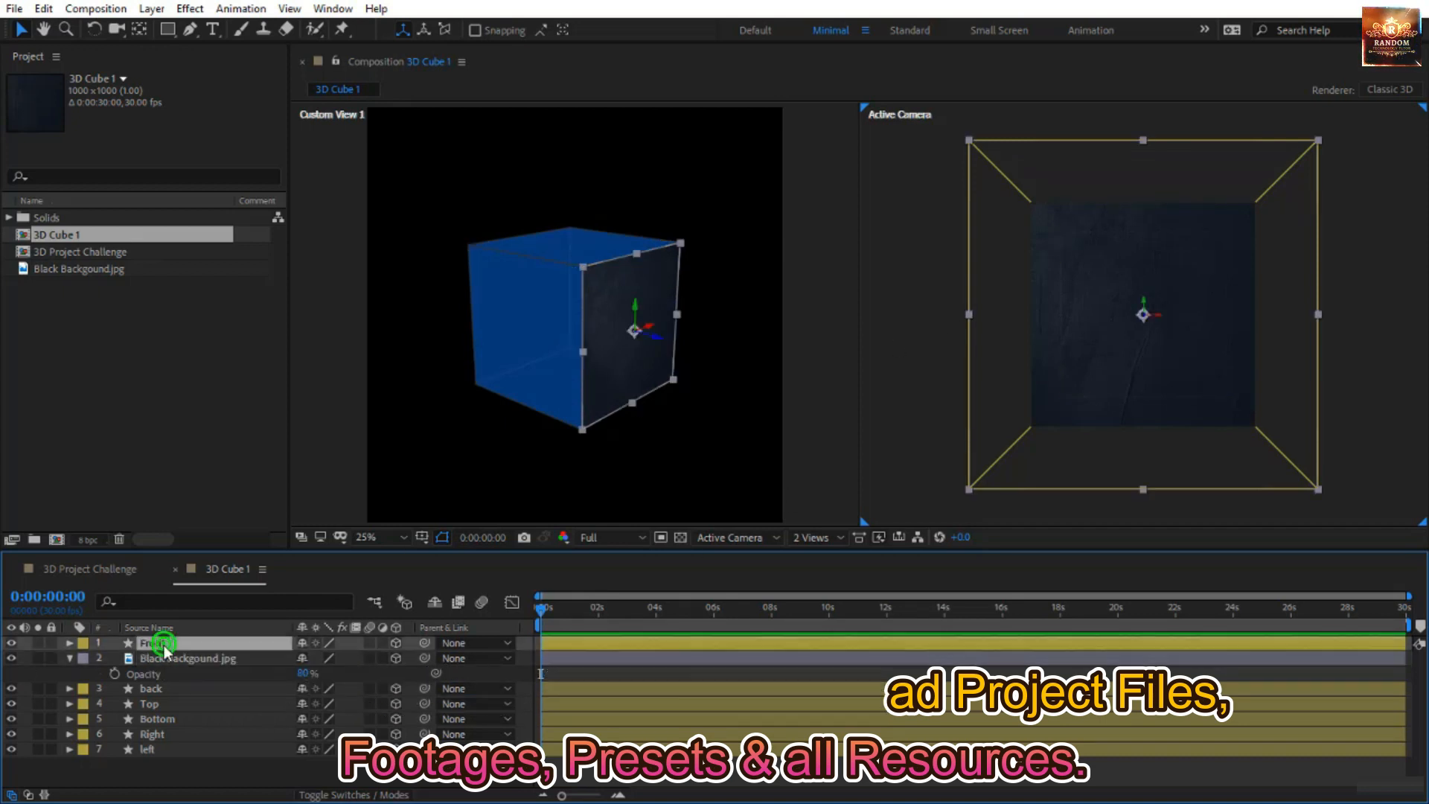
click(88, 573)
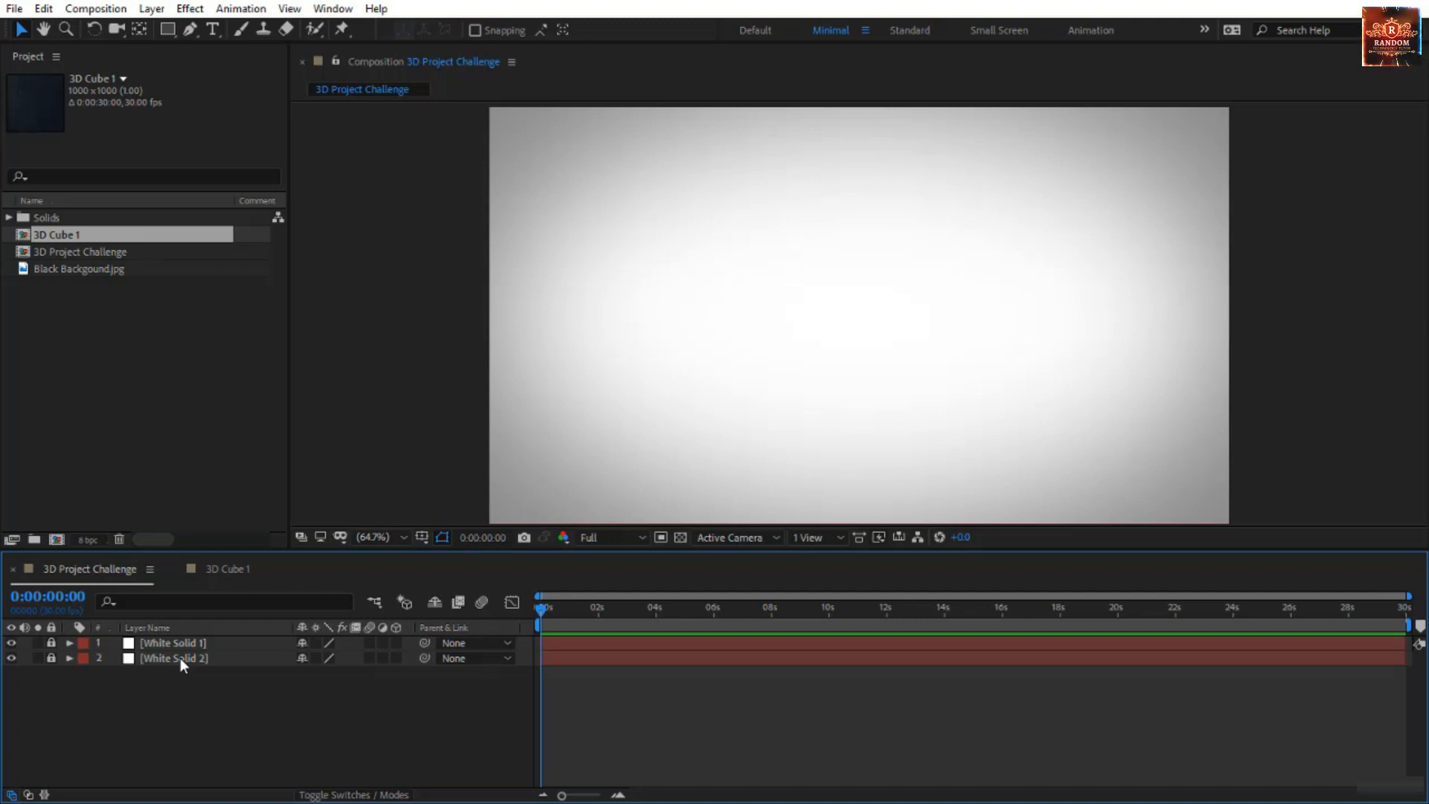
Duplicate the 3D Cube 1 composition three times in the project to get 3D Cube 2, 3 and 4.
click(88, 272)
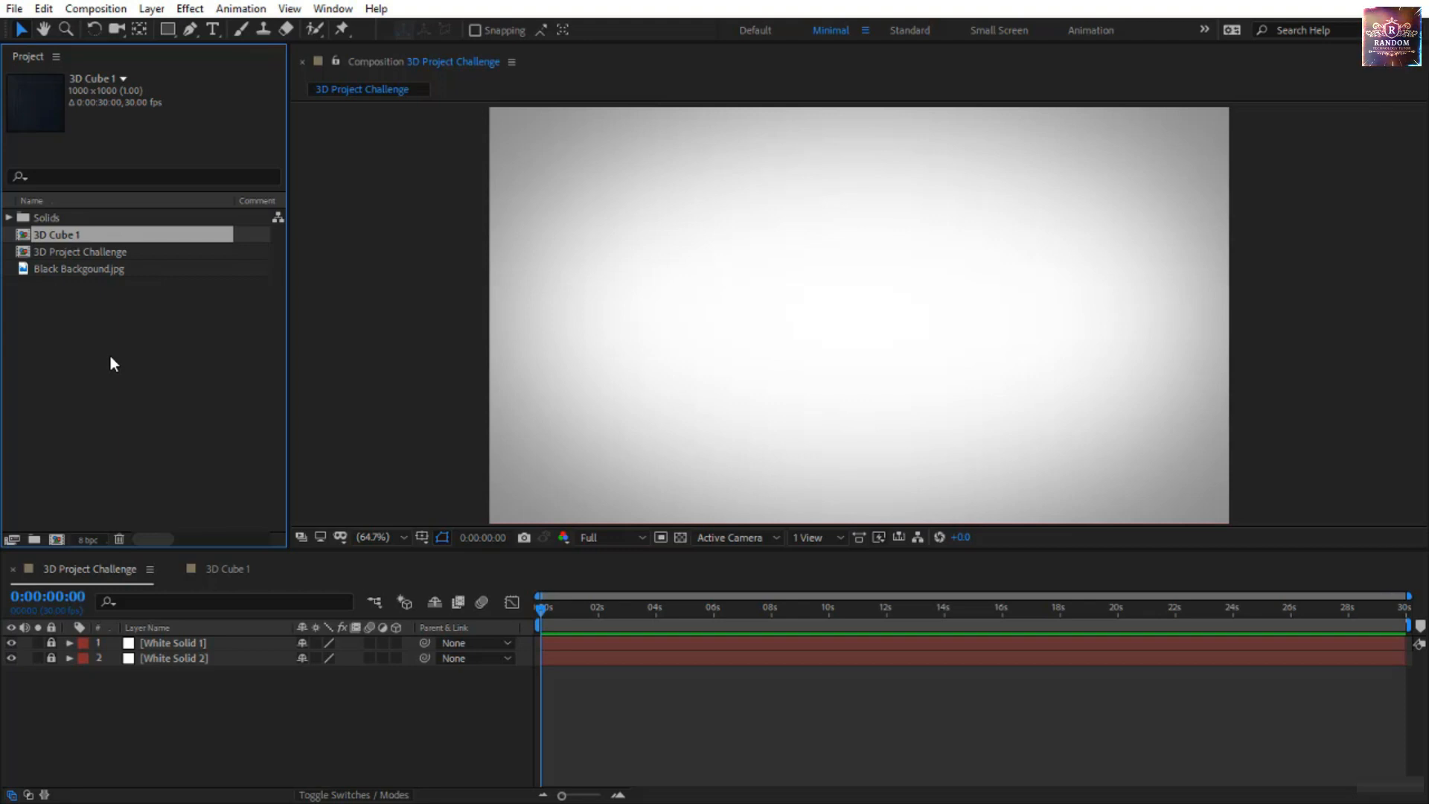
click(110, 235)
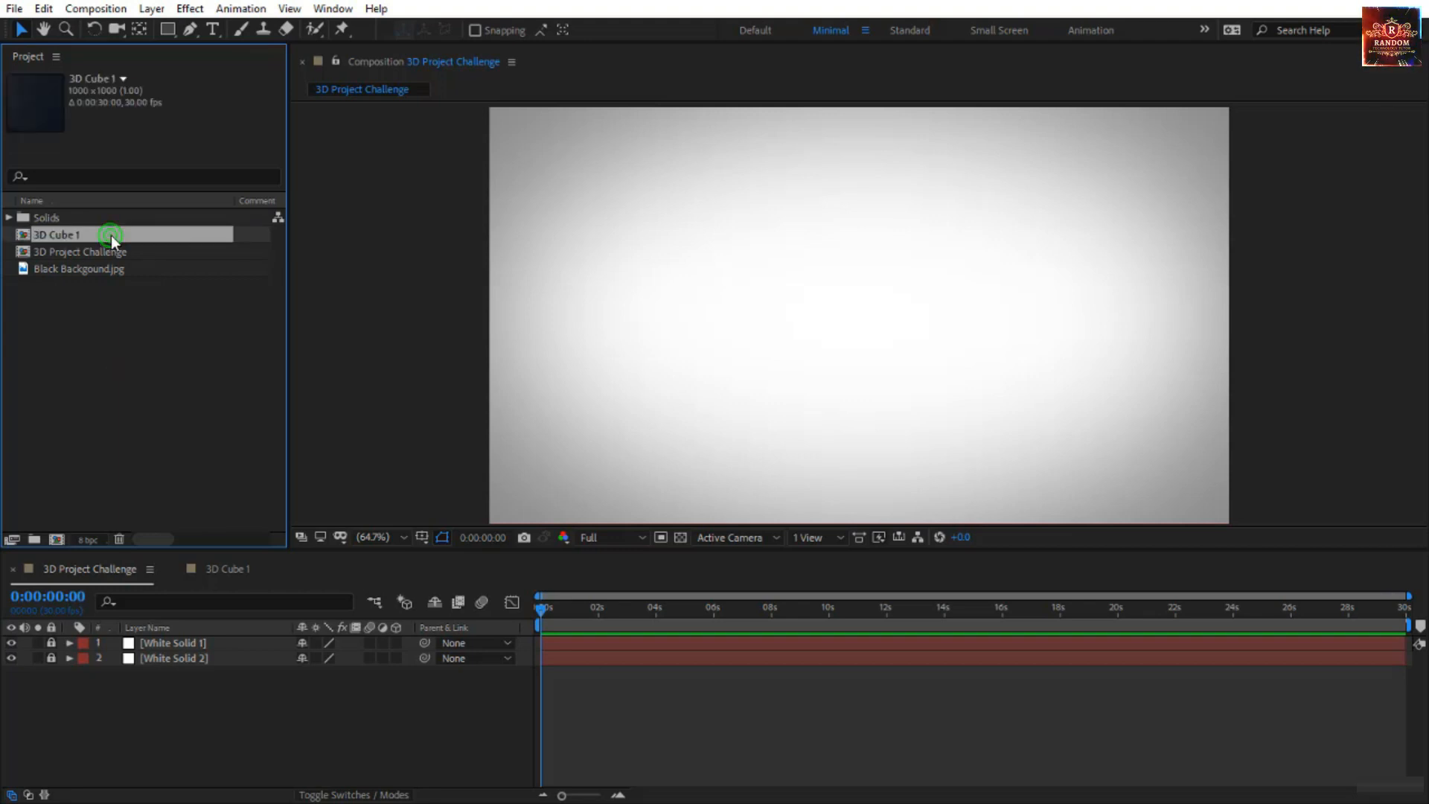
key(ctrl+d)
key(ctrl+d)
key(ctrl+d)
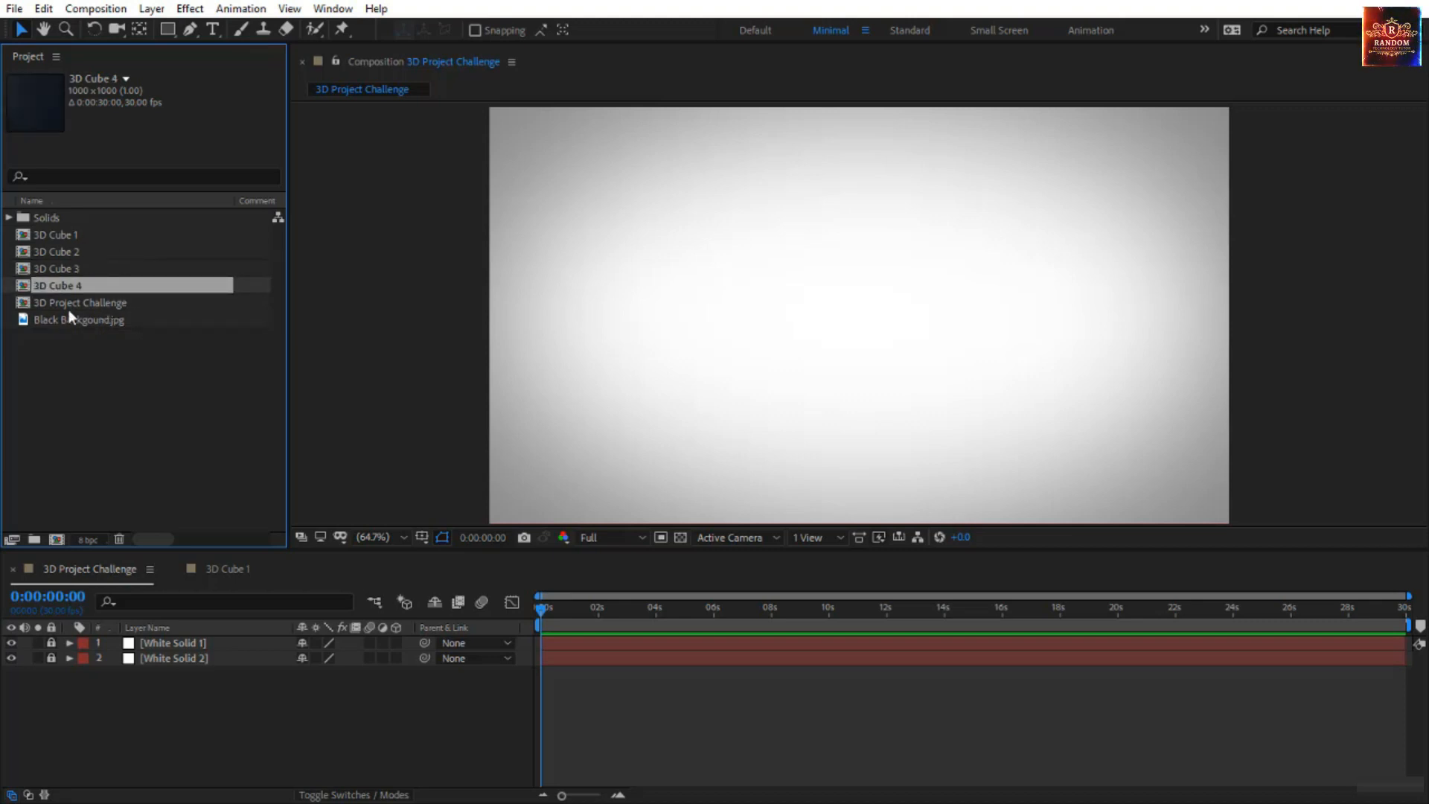
Add the four cube compositions above the white solids and make them 3D layers with collapsed transformations.
shift+click(82, 240)
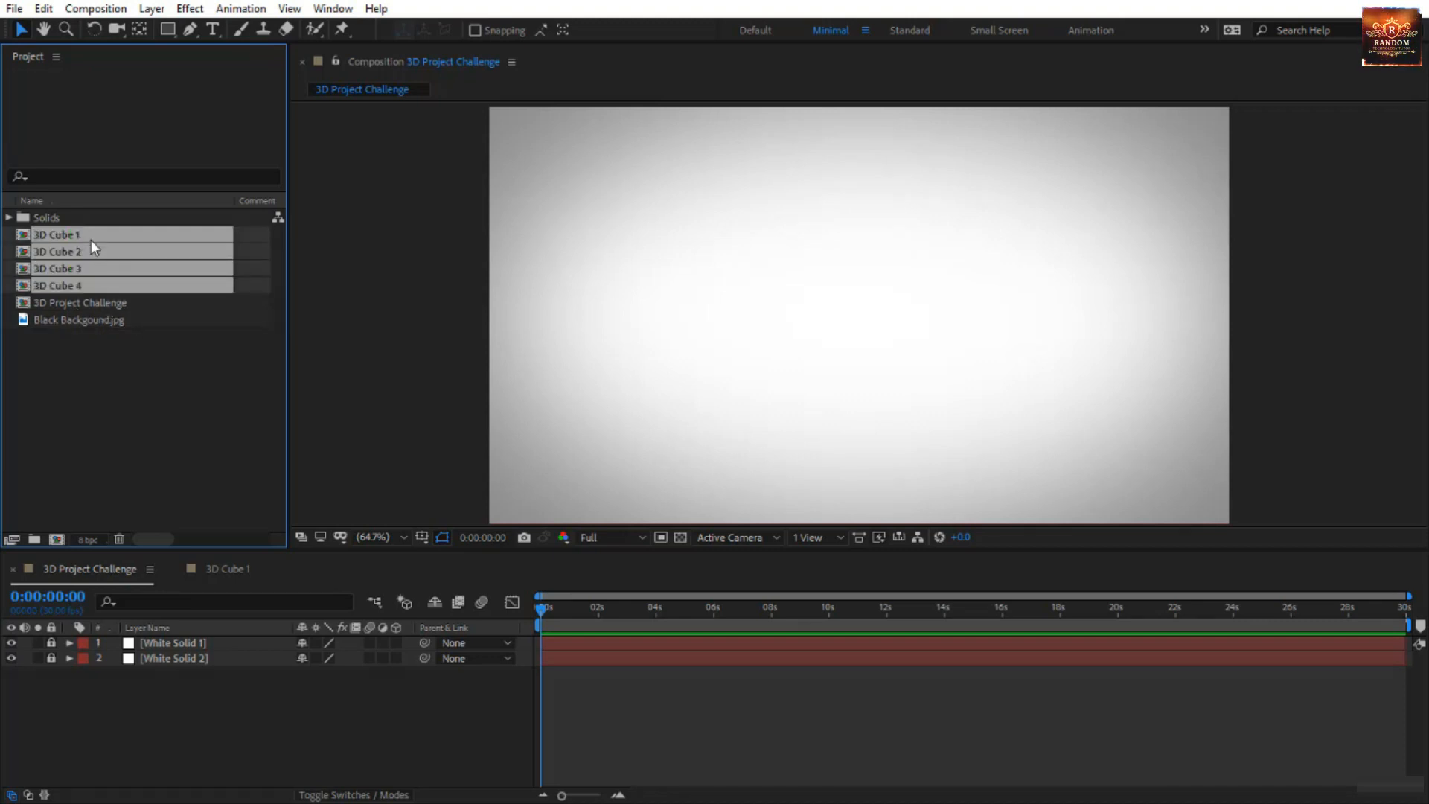
drag(84, 281, 185, 646)
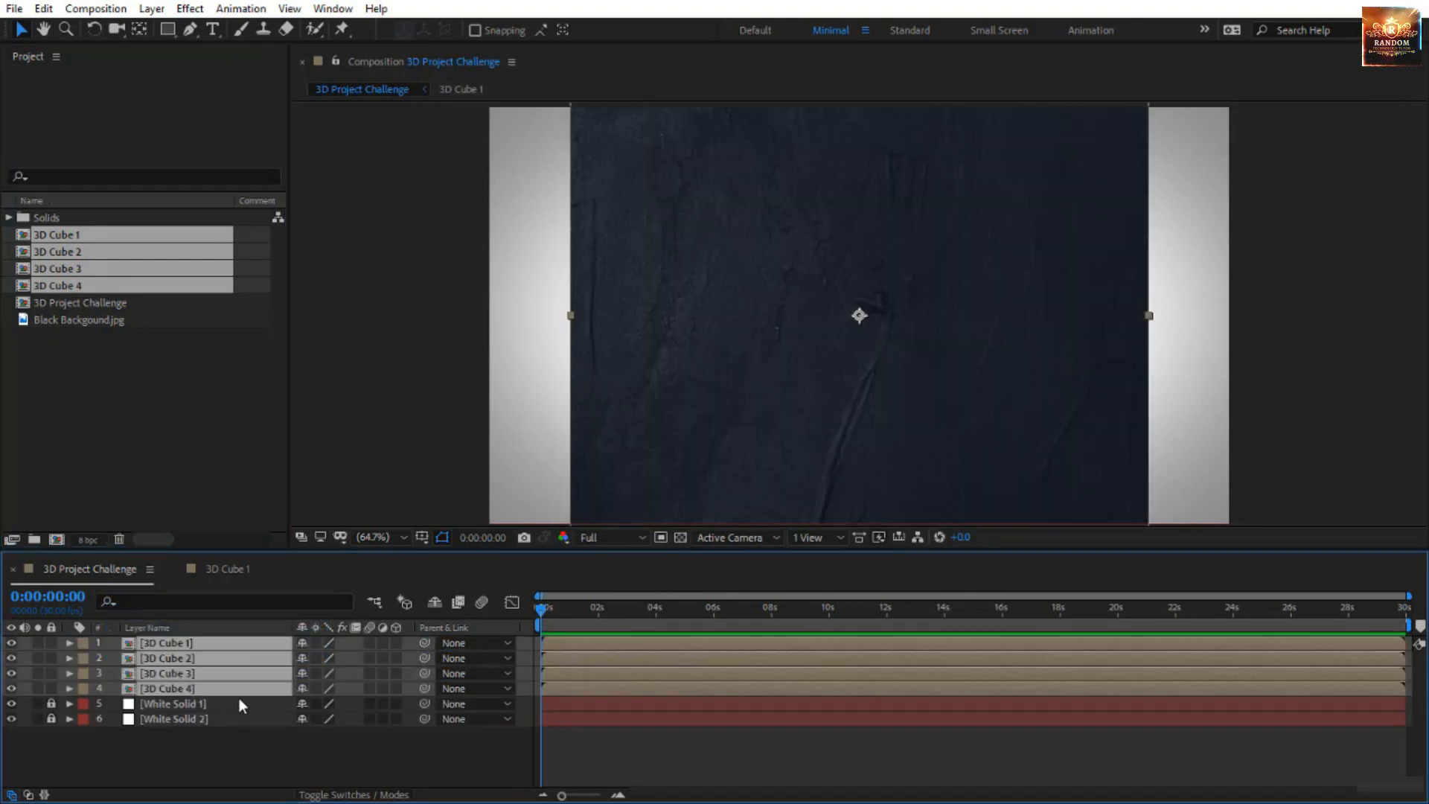
click(397, 644)
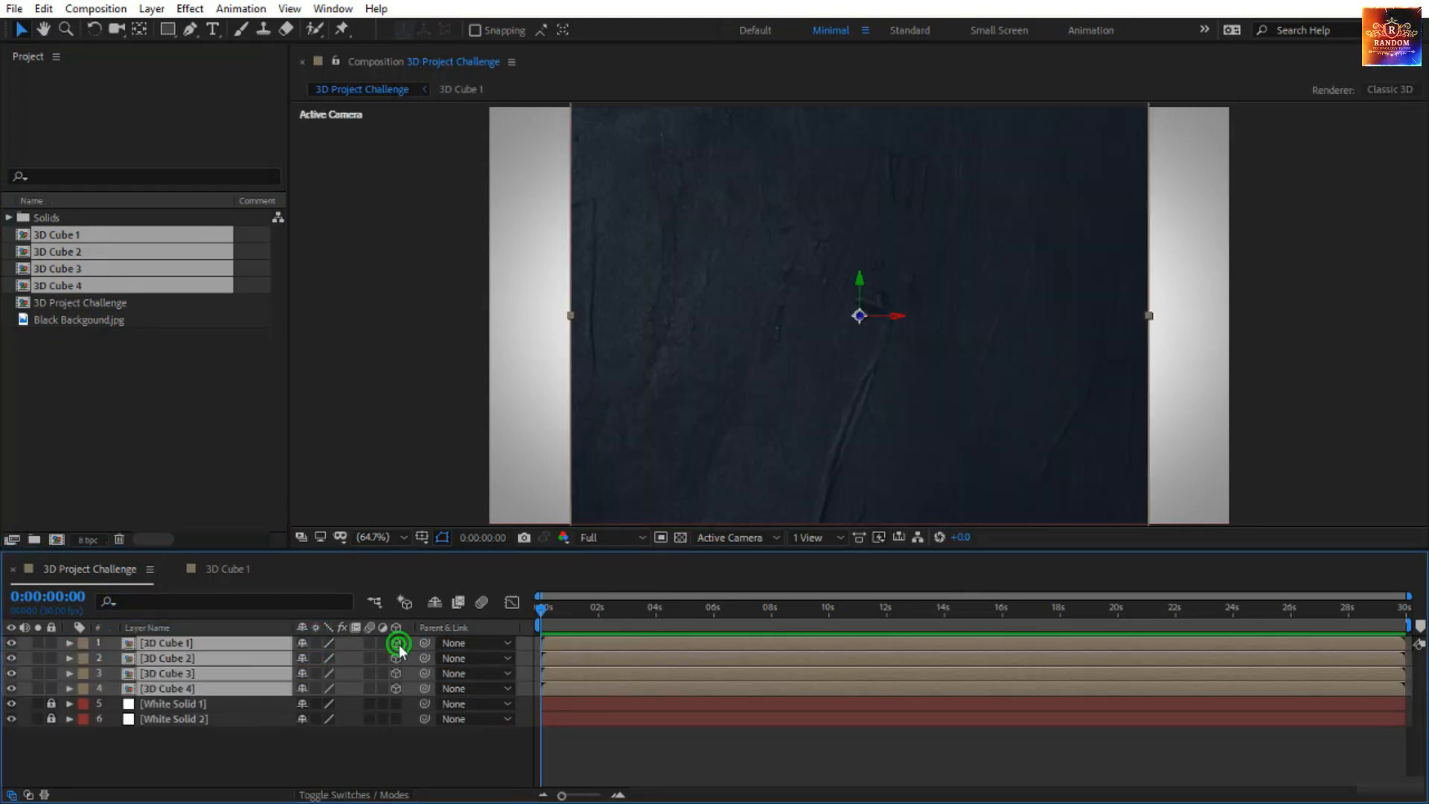
click(316, 638)
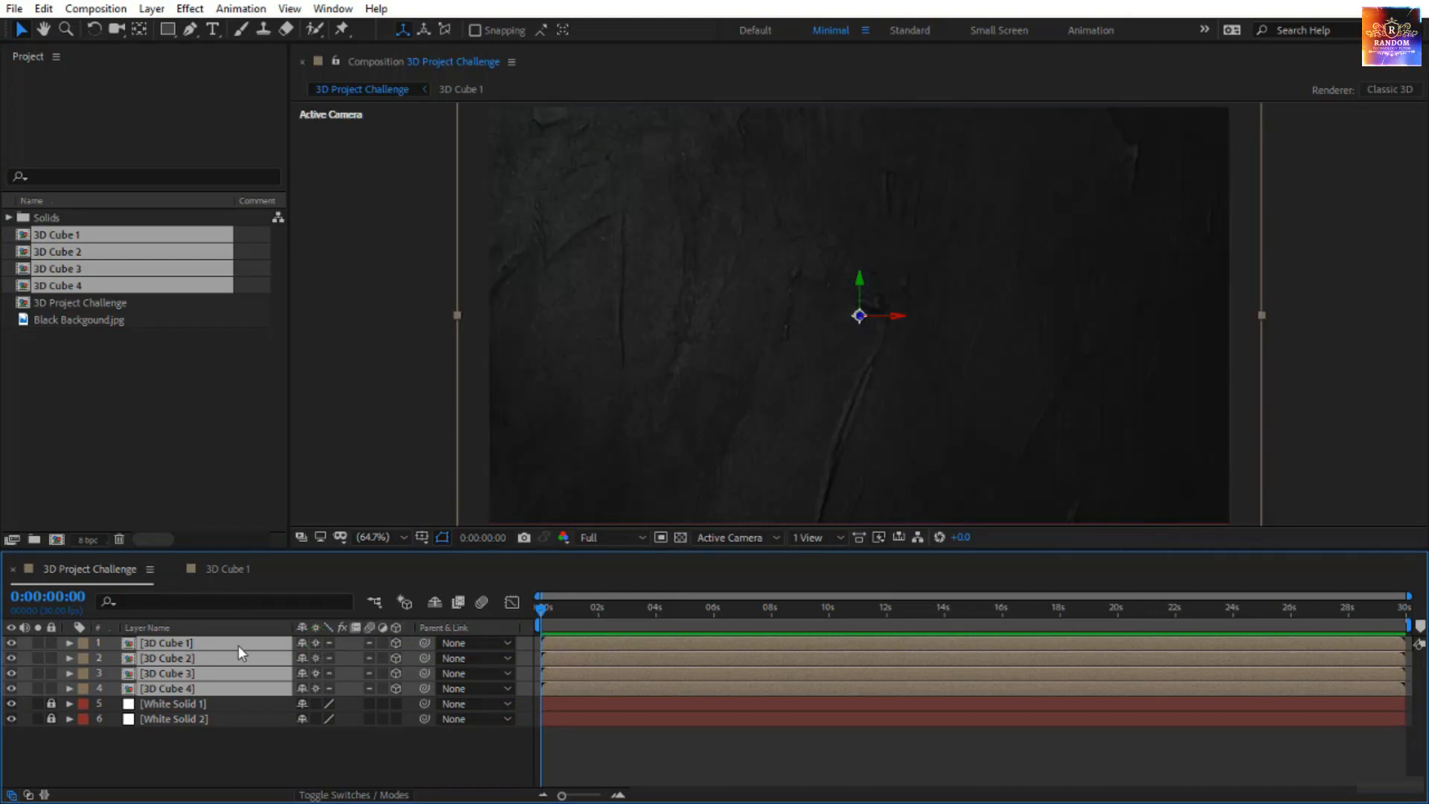
Set the scale of all four cube layers to 15% on every axis and deselect them.
key(s)
click(378, 660)
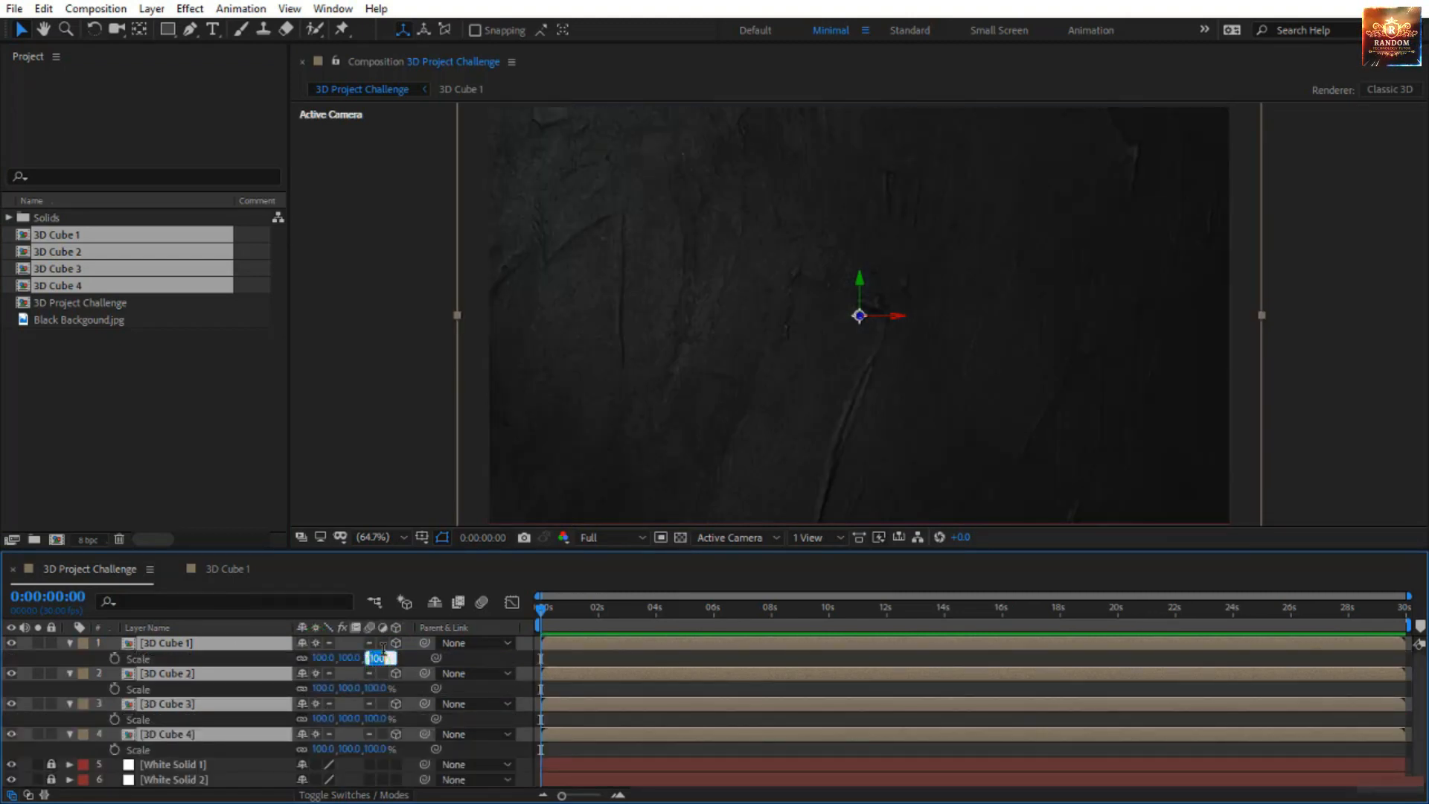
text(15)
key(Return)
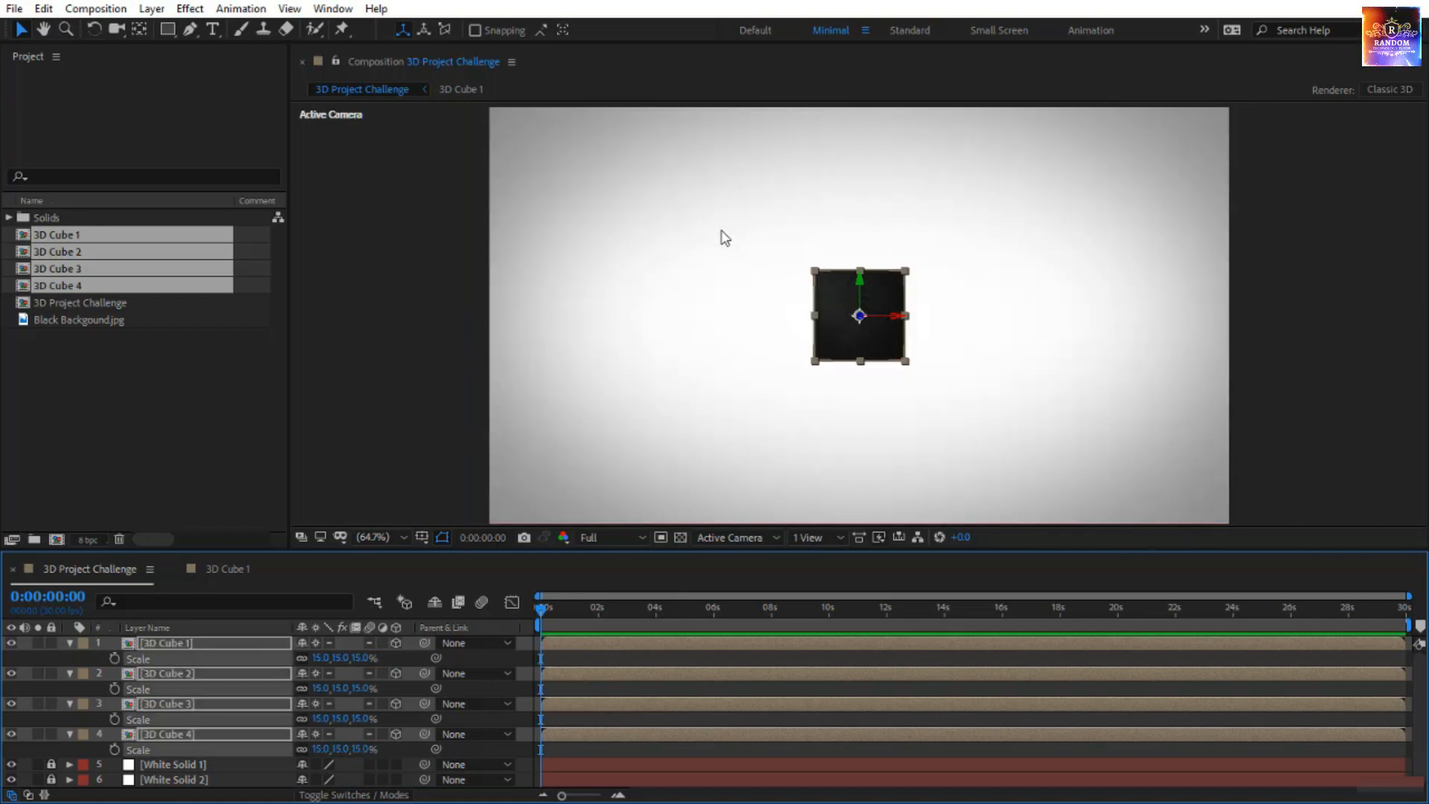
click(402, 349)
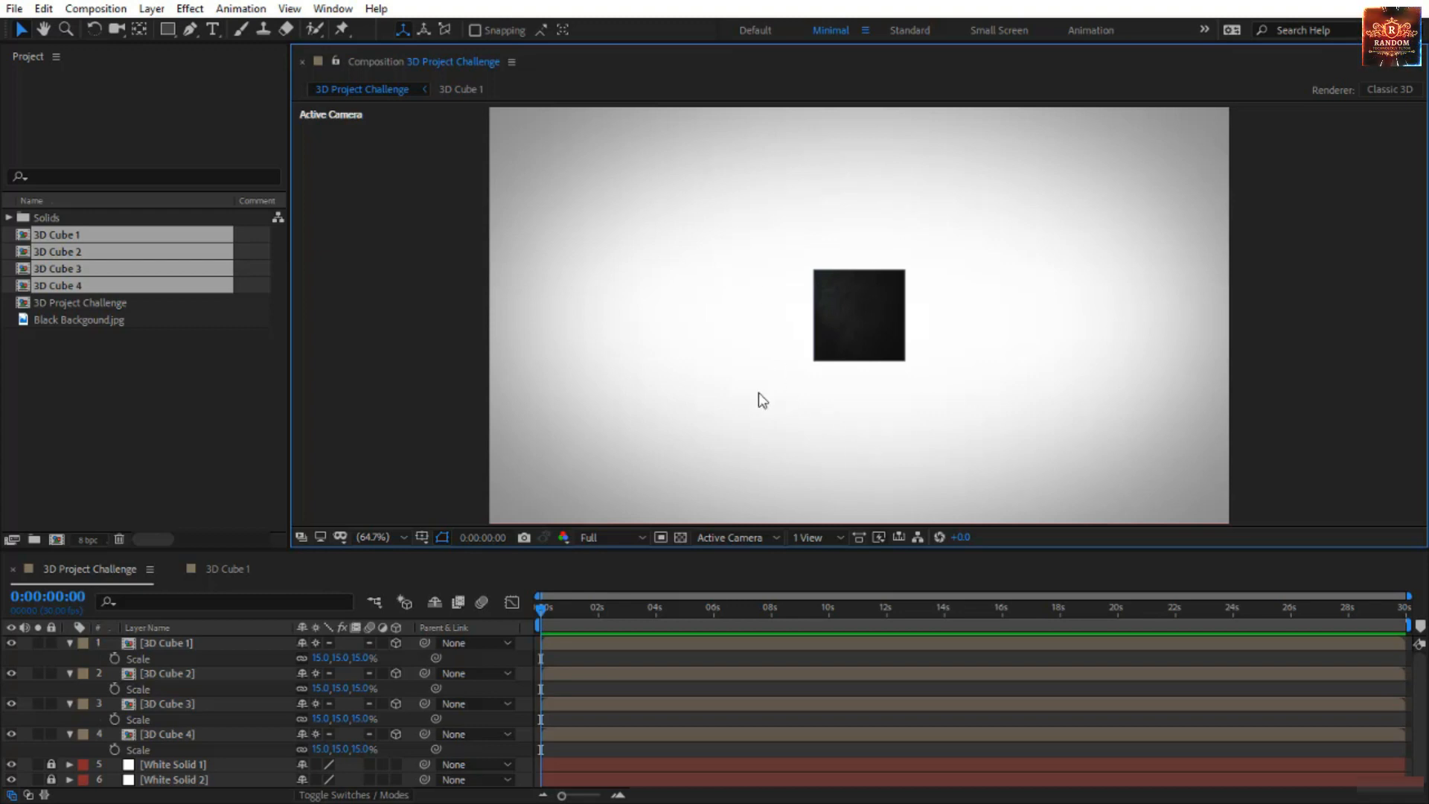
Move the 3D Cube 1 layer horizontally to the right edge of the frame and set the preview resolution to Half.
click(845, 344)
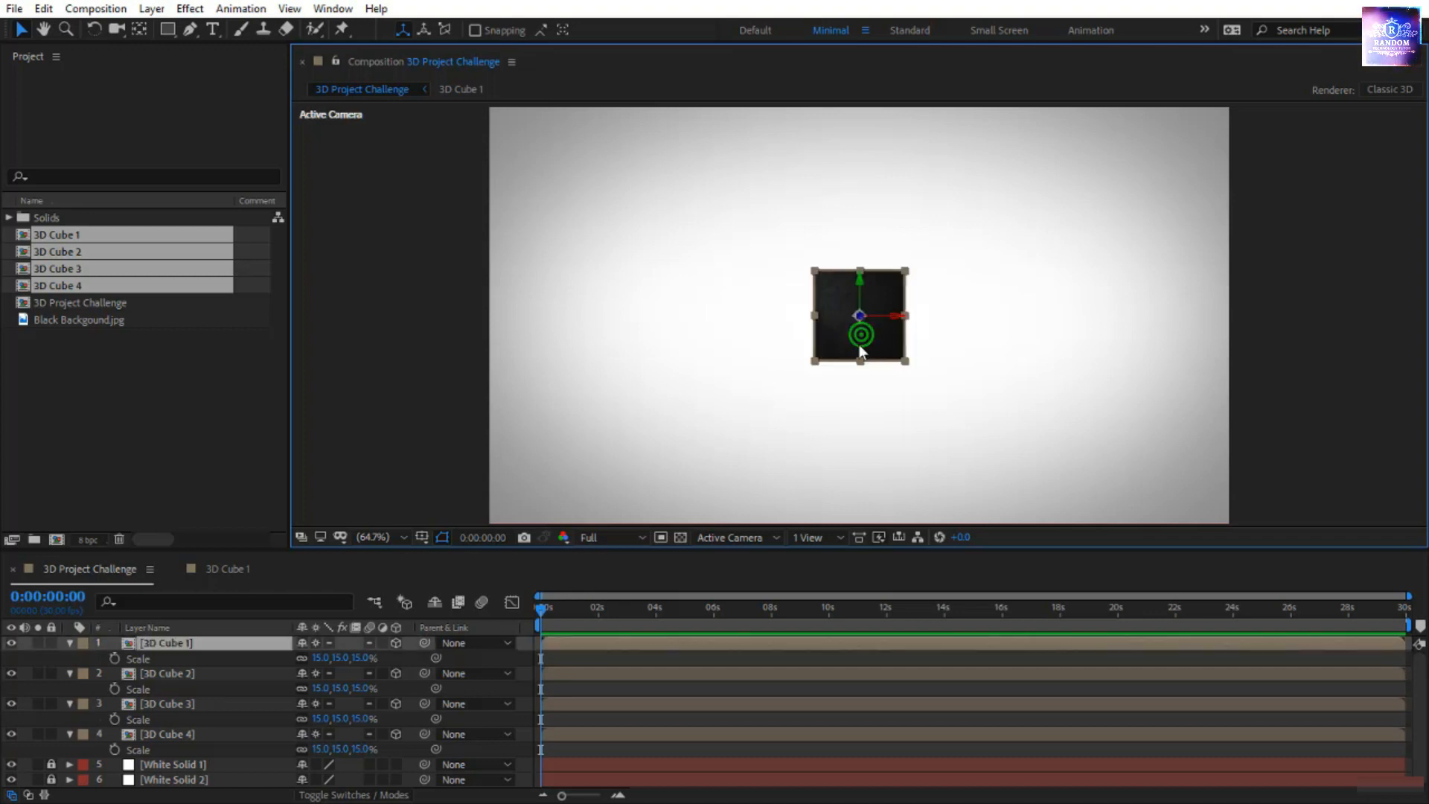
drag(843, 348, 1149, 339)
click(604, 536)
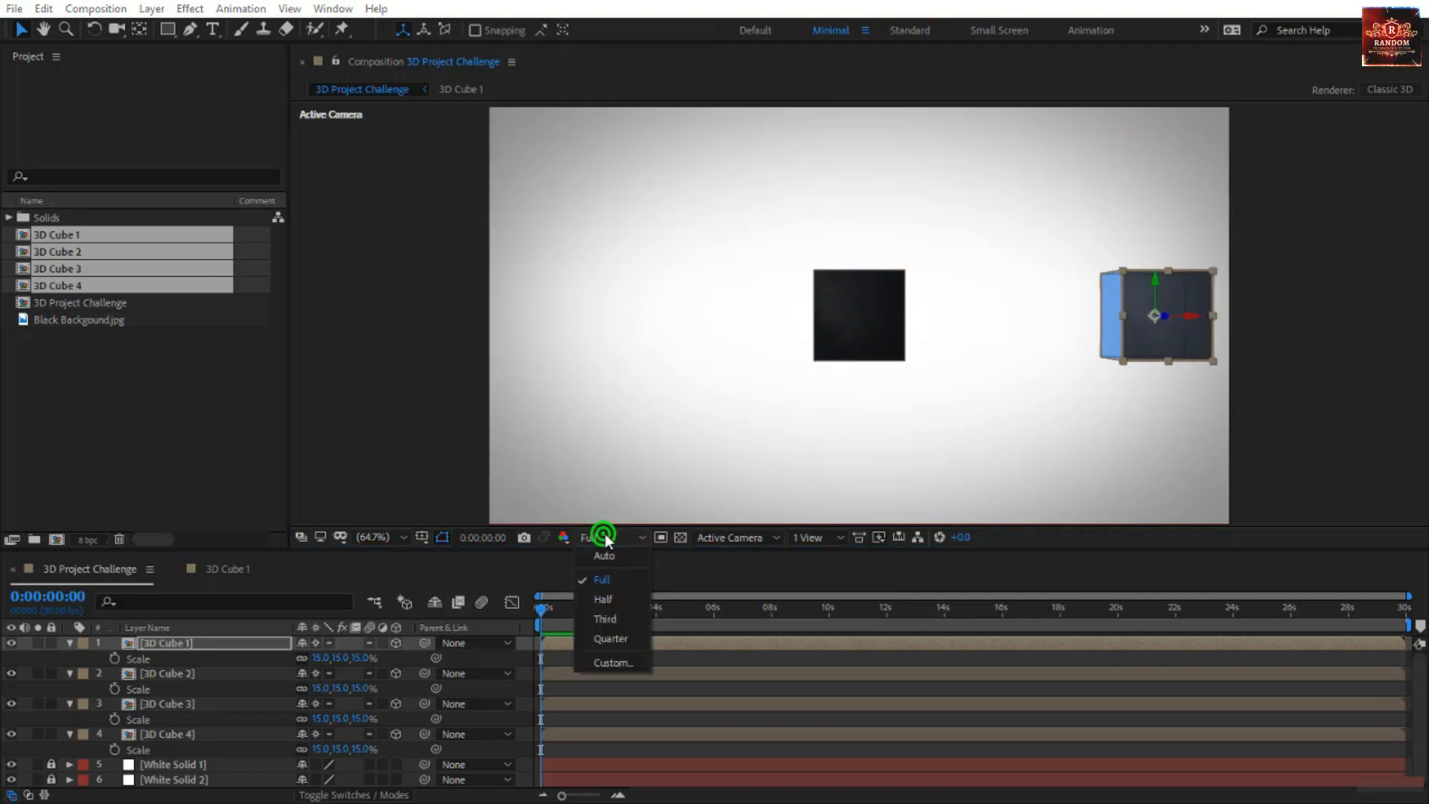
click(608, 598)
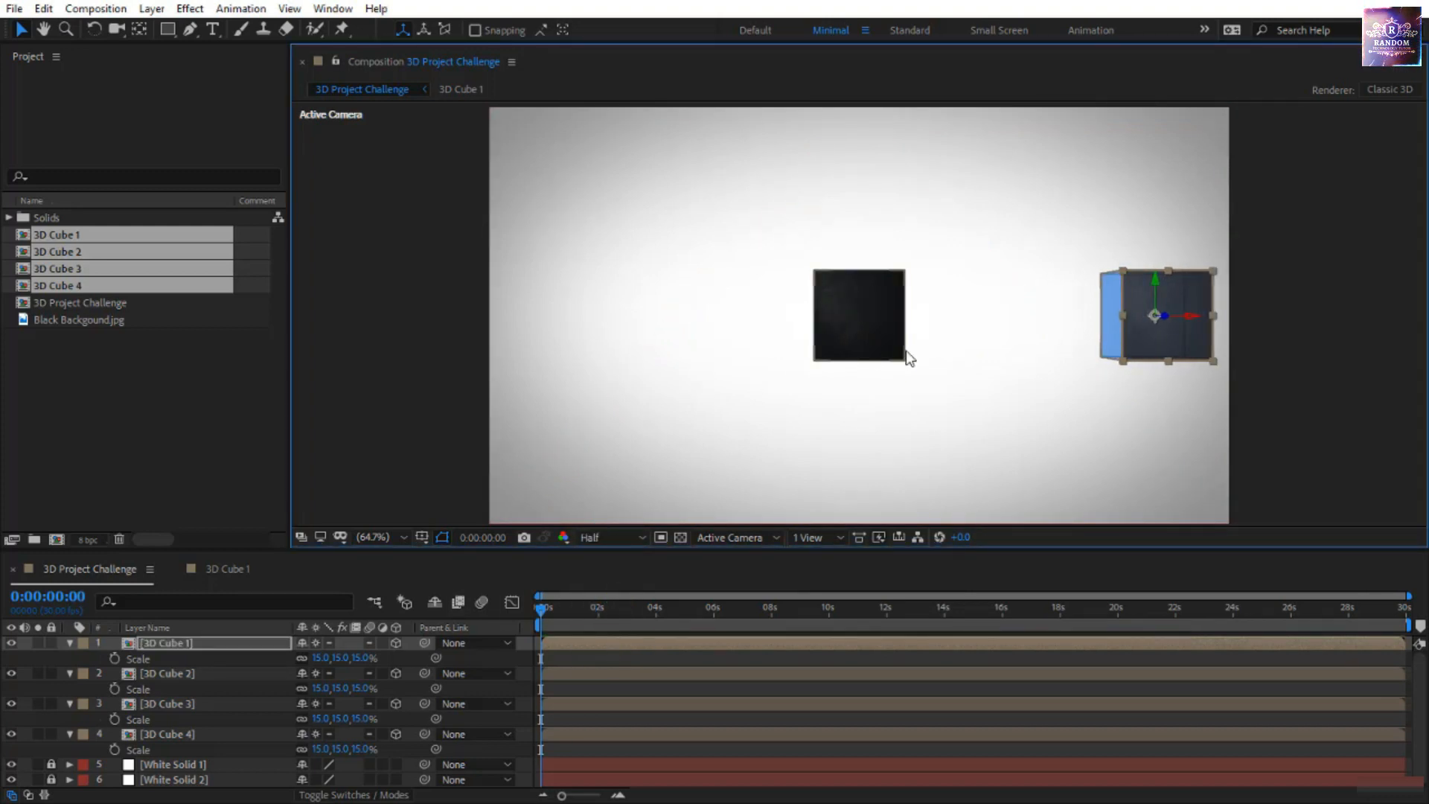
Move 3D Cube 2 to the frame's left edge, 3D Cube 3 to the top centre and 3D Cube 4 to the bottom centre.
click(849, 351)
drag(851, 335, 559, 338)
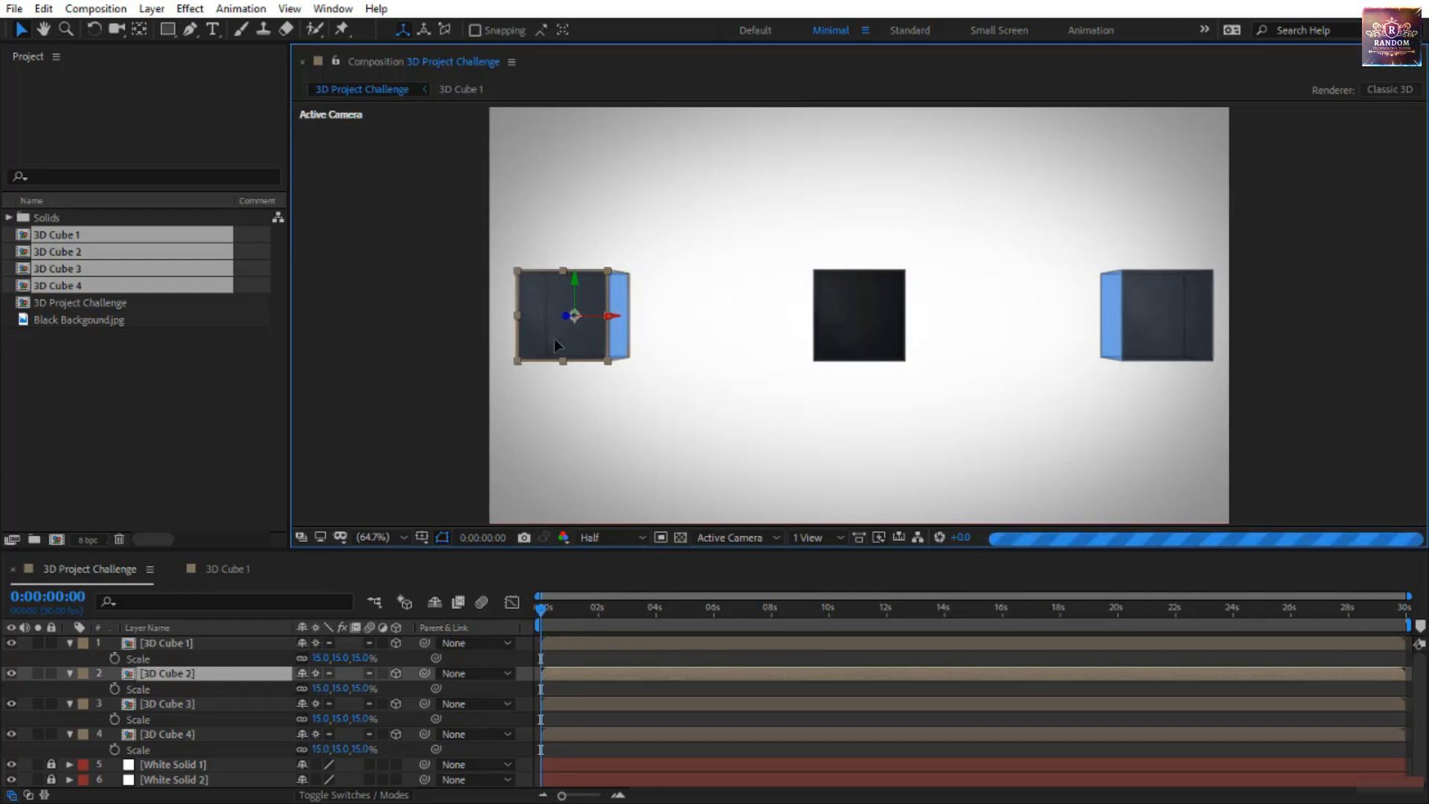
click(869, 342)
drag(855, 309, 876, 191)
click(851, 341)
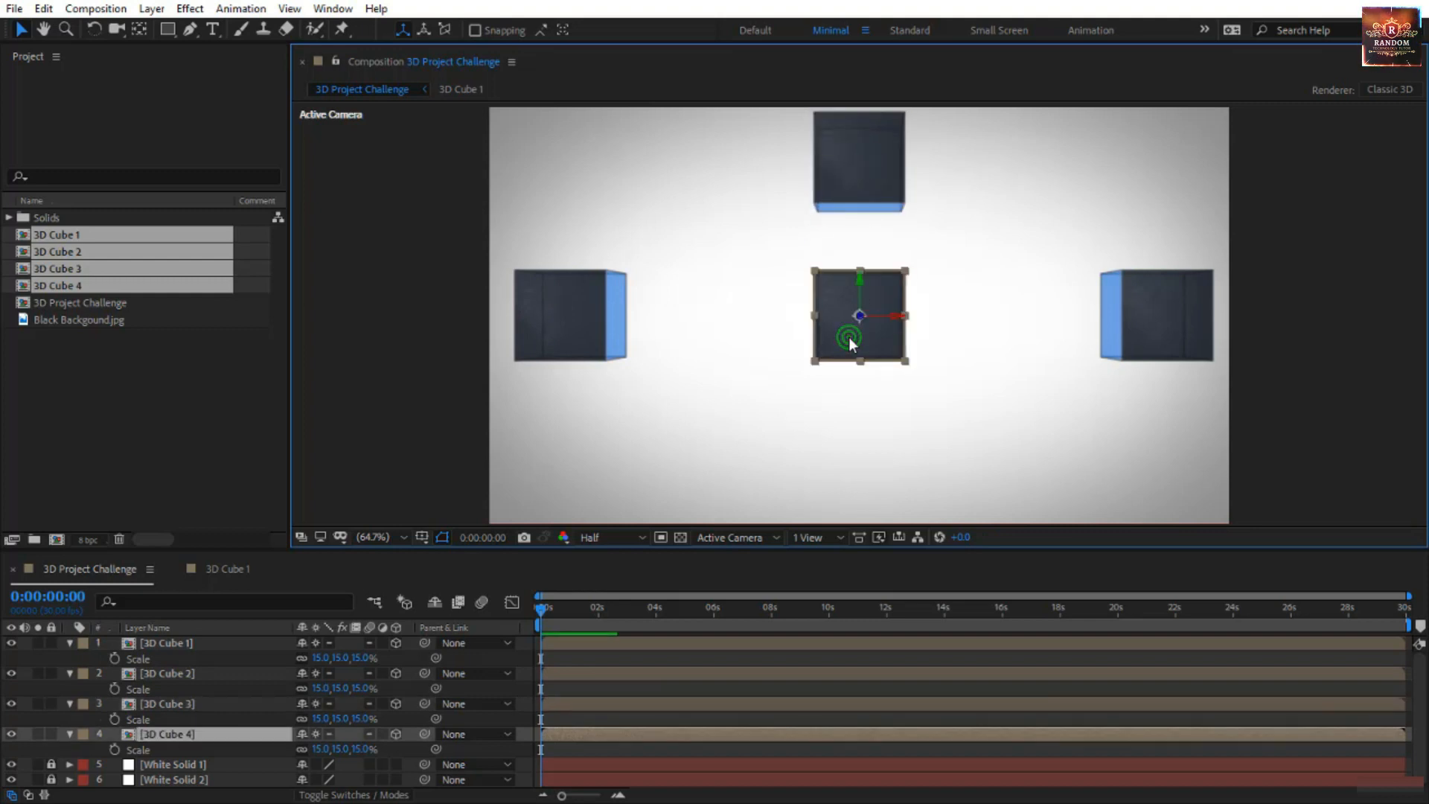
drag(851, 328, 853, 390)
drag(852, 470, 856, 489)
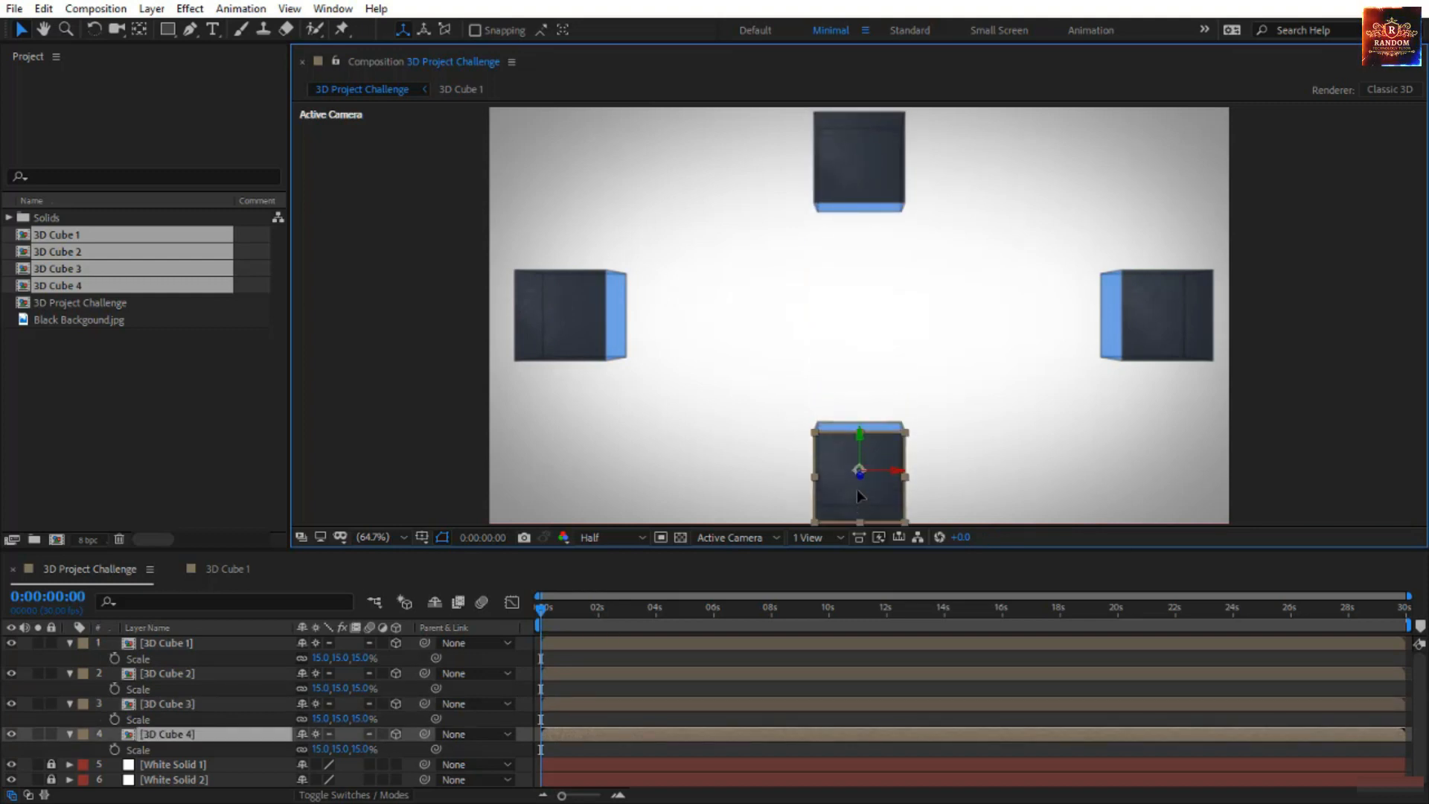
Collapse the scale properties of the four cube layers and deselect all layers.
click(161, 643)
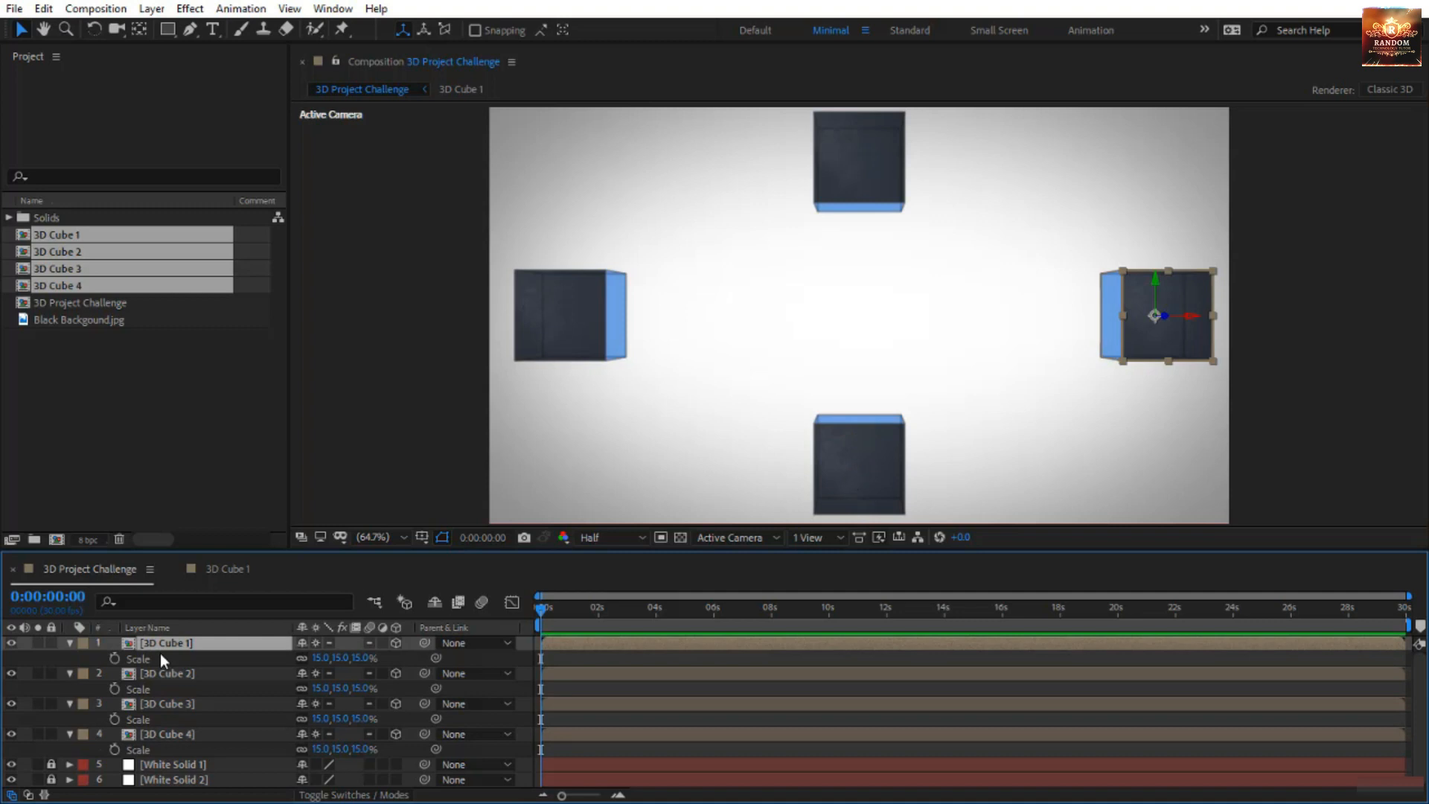
click(70, 643)
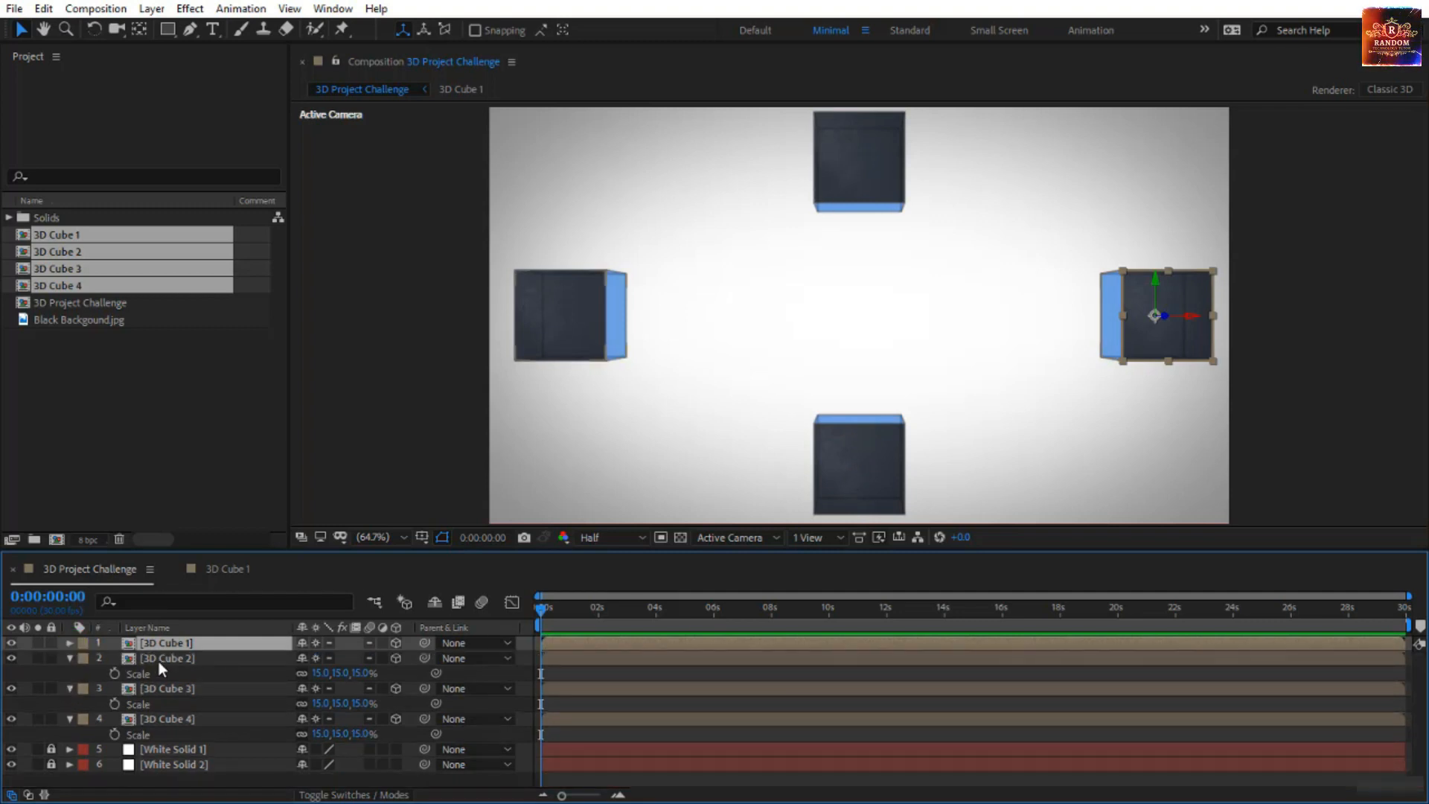
key(ctrl+a)
click(69, 657)
click(228, 766)
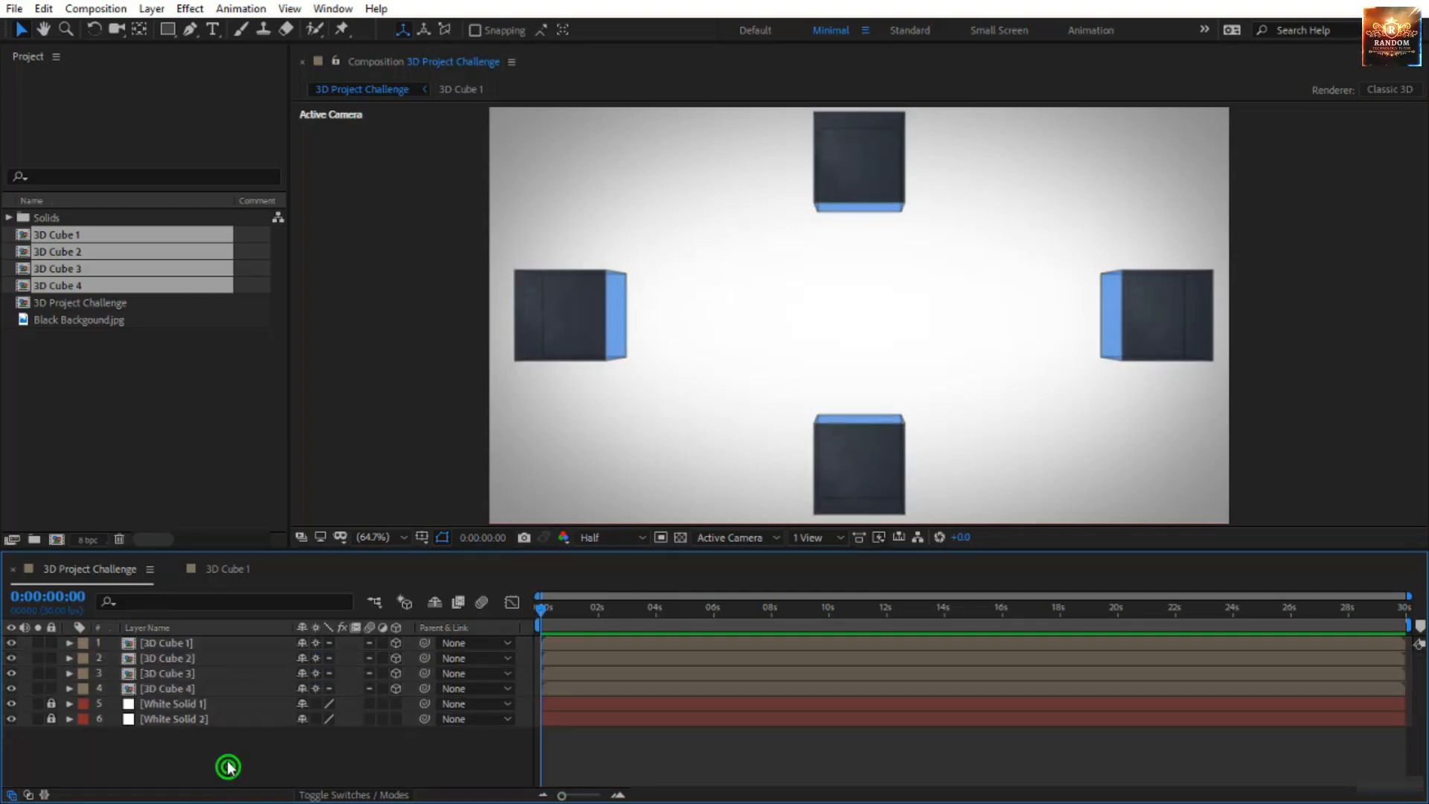
Create a two-node camera named Camera 1 with the 50mm preset.
right_click(227, 767)
mouse_move(341, 570)
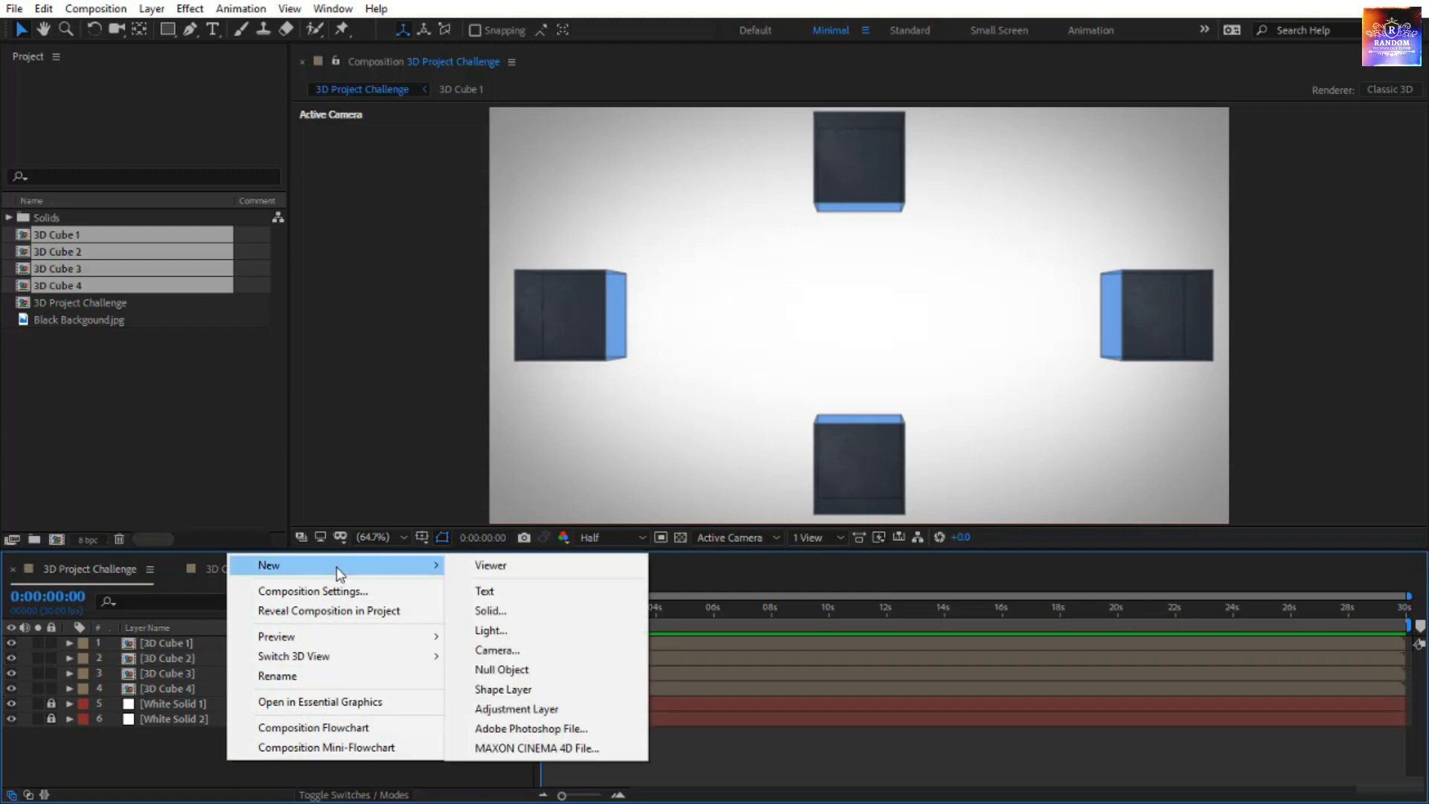
click(483, 651)
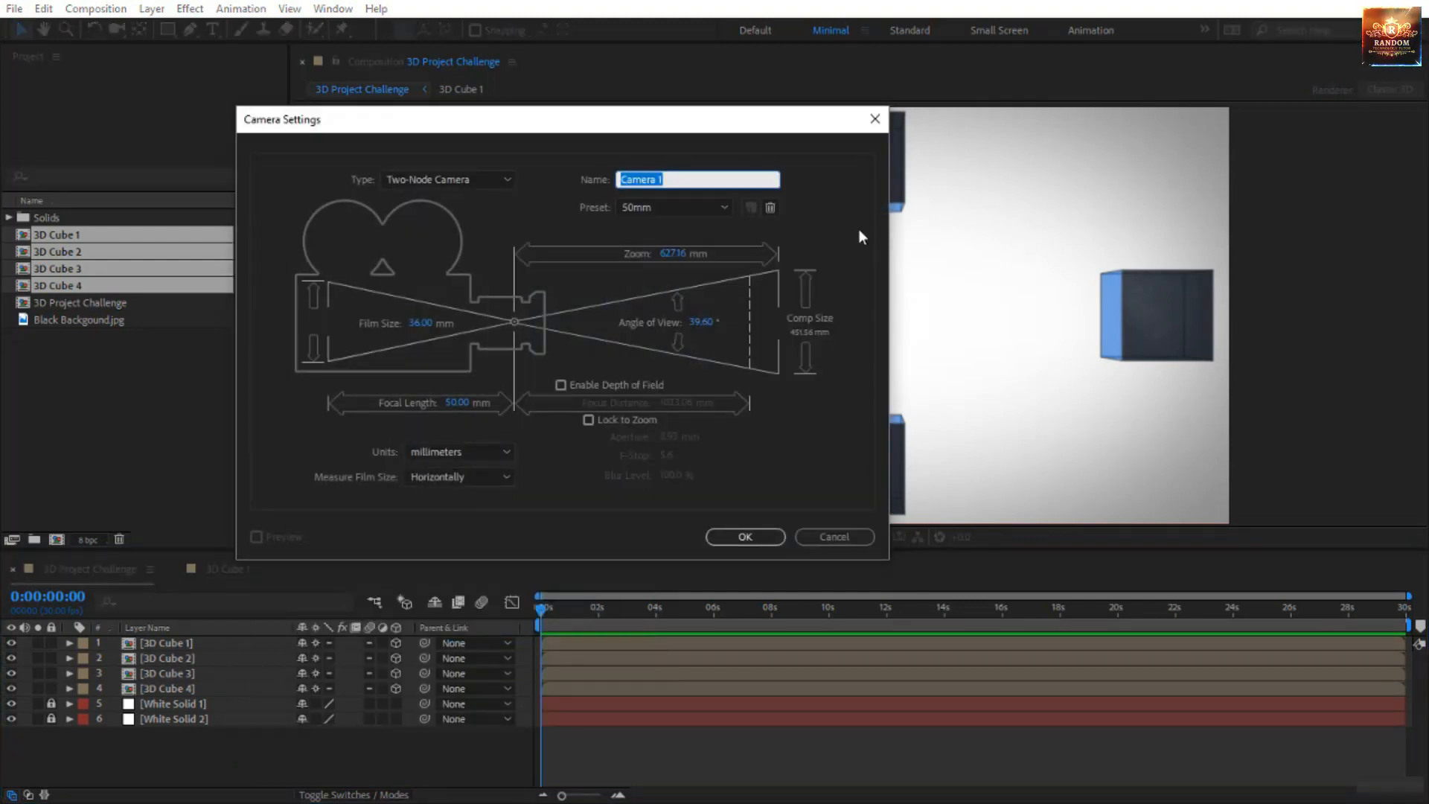
click(660, 209)
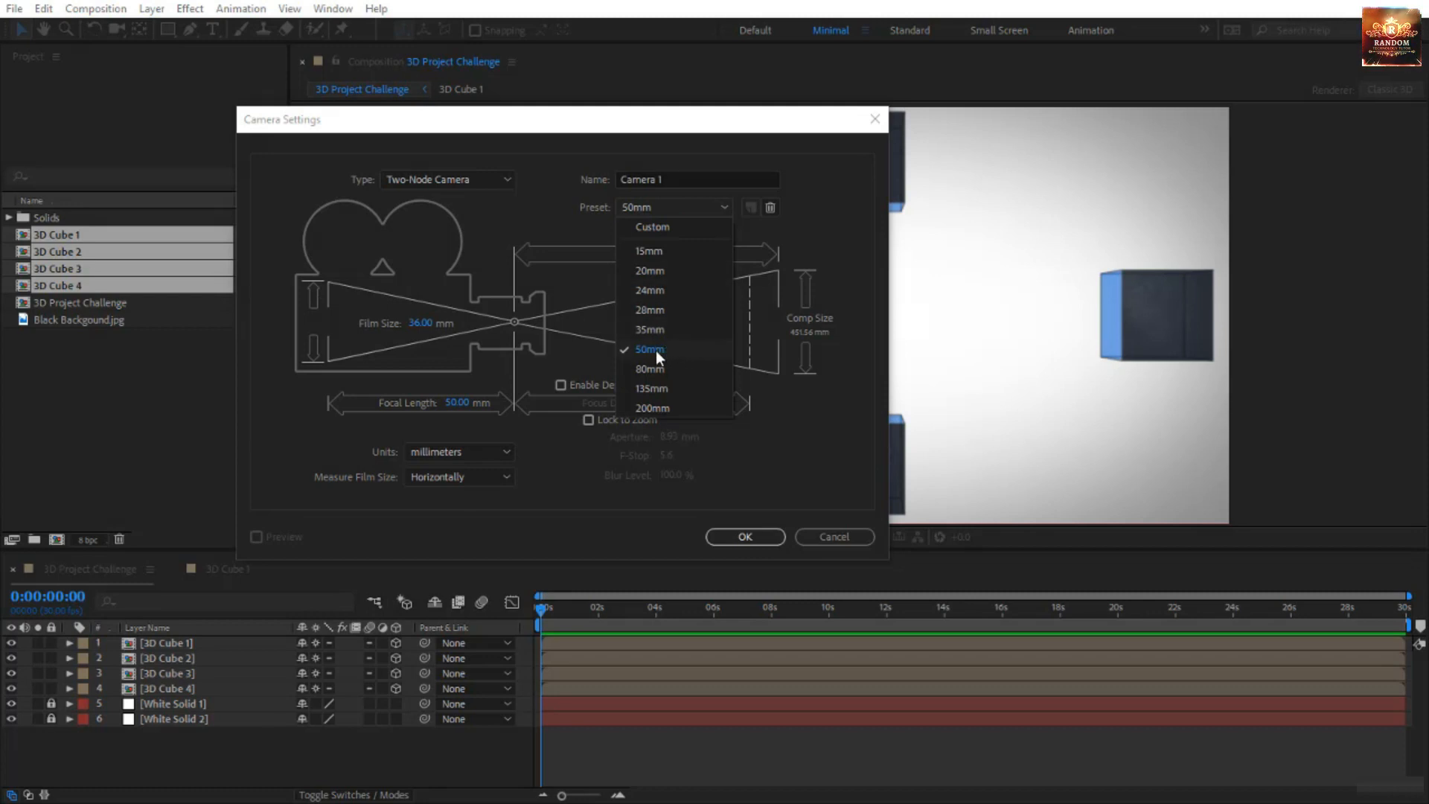
click(548, 213)
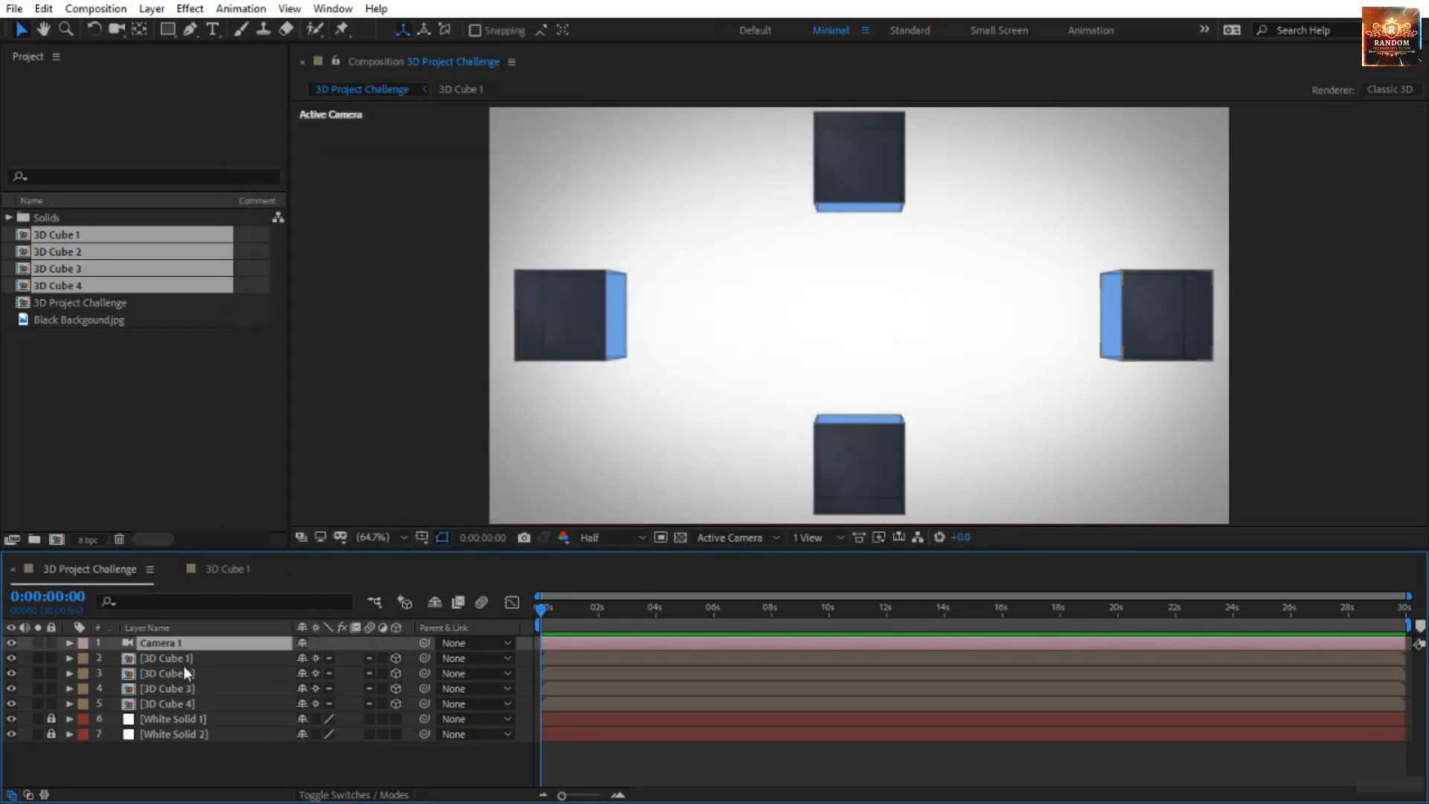
Create an orbit null for Camera 1 and reveal the null's rotation properties.
right_click(240, 645)
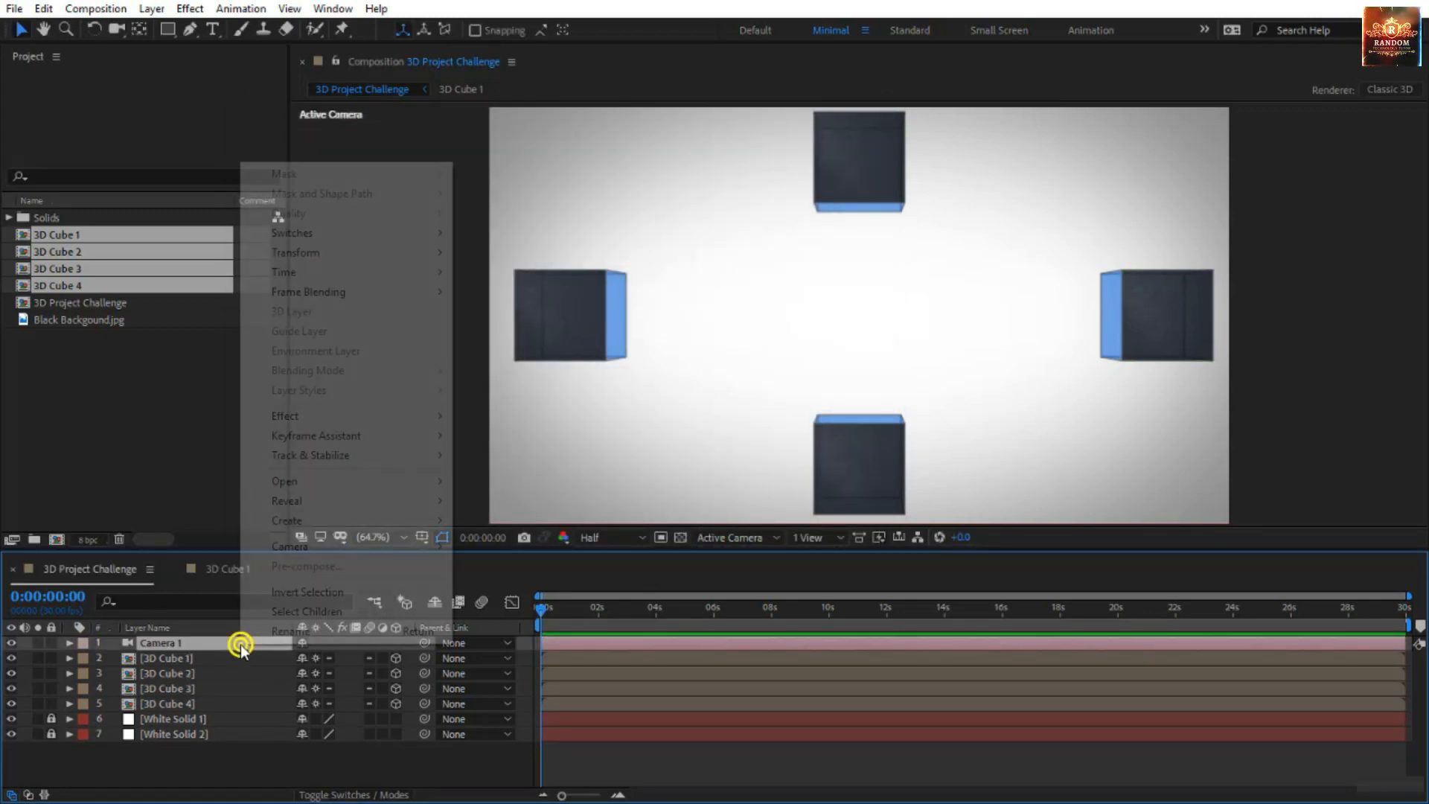
mouse_move(344, 552)
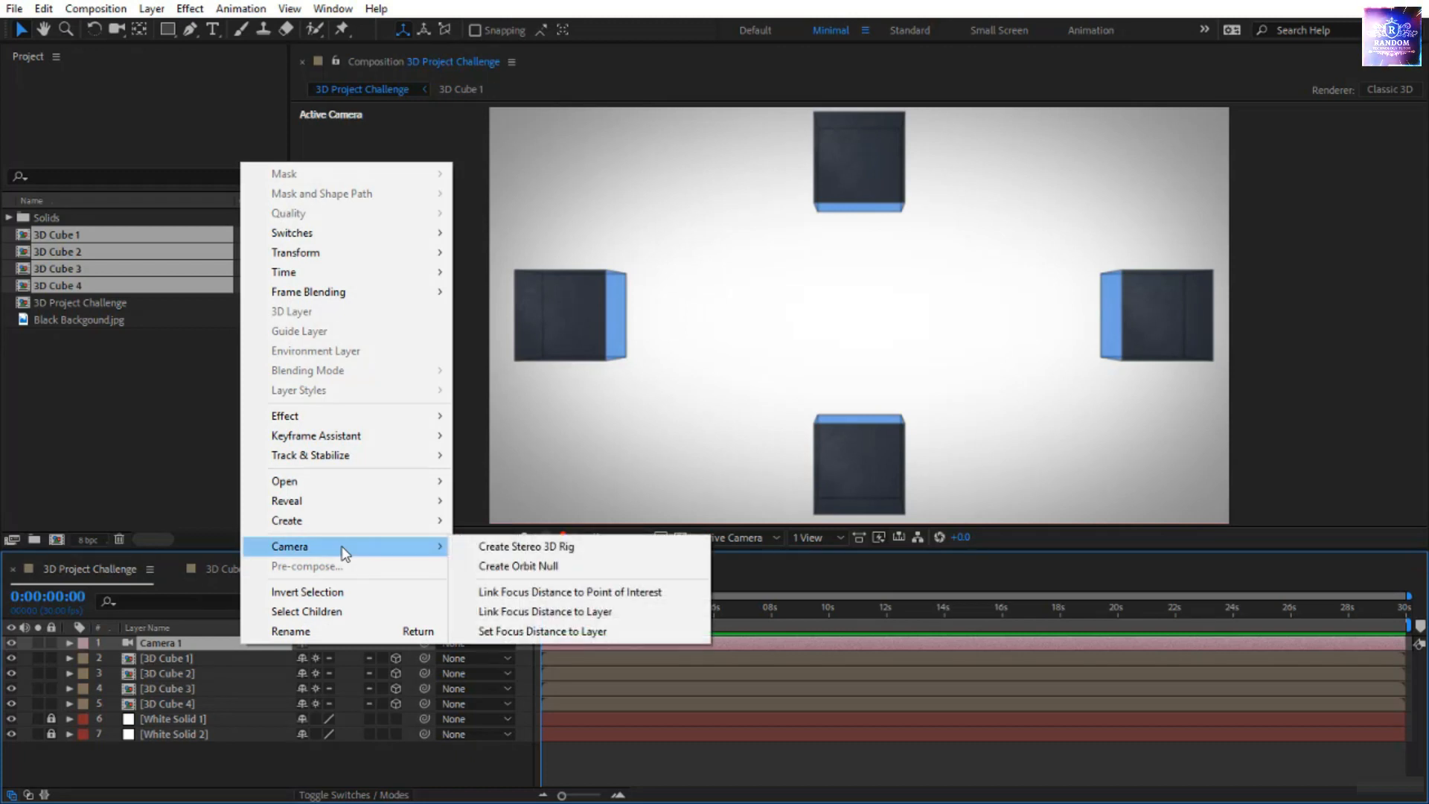
click(481, 572)
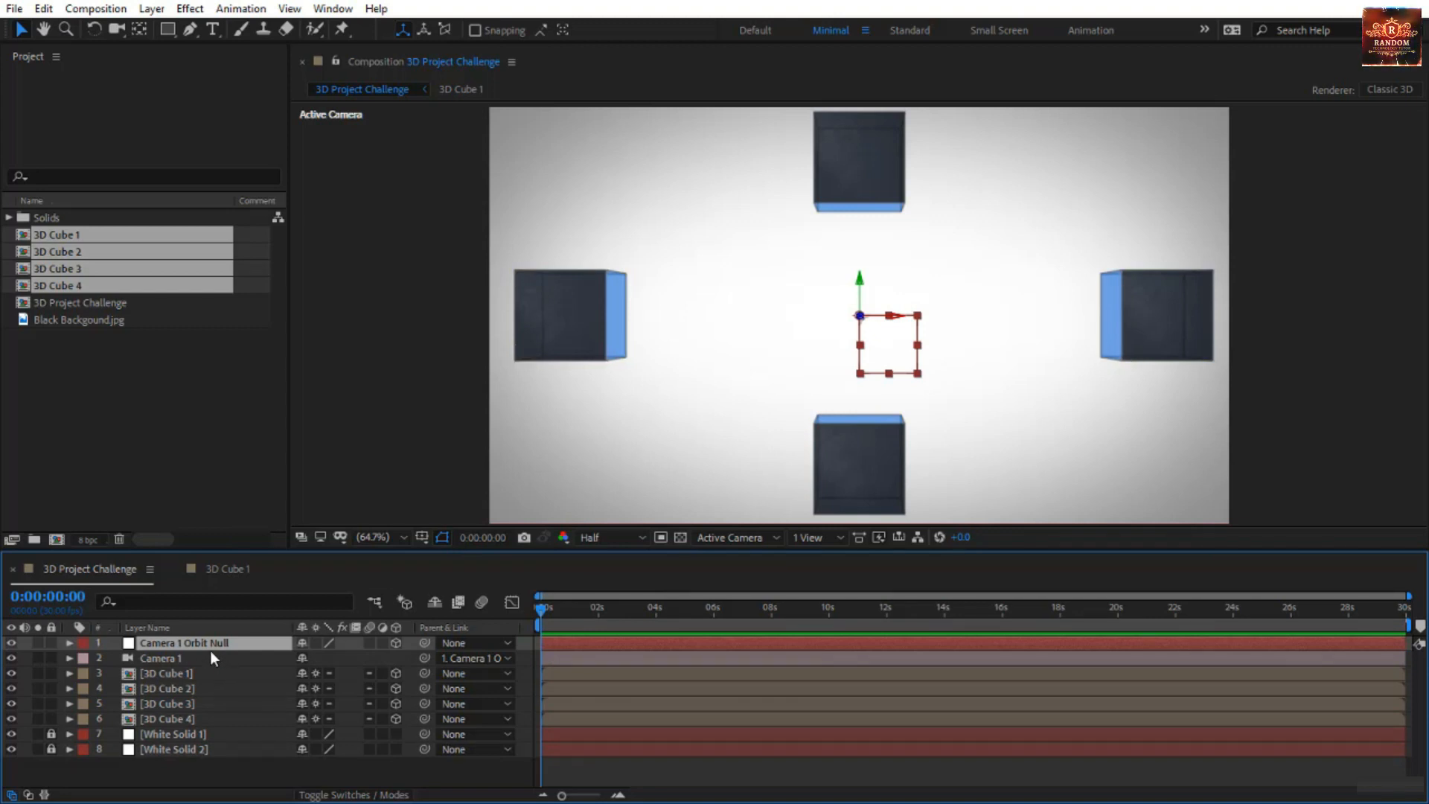
key(r)
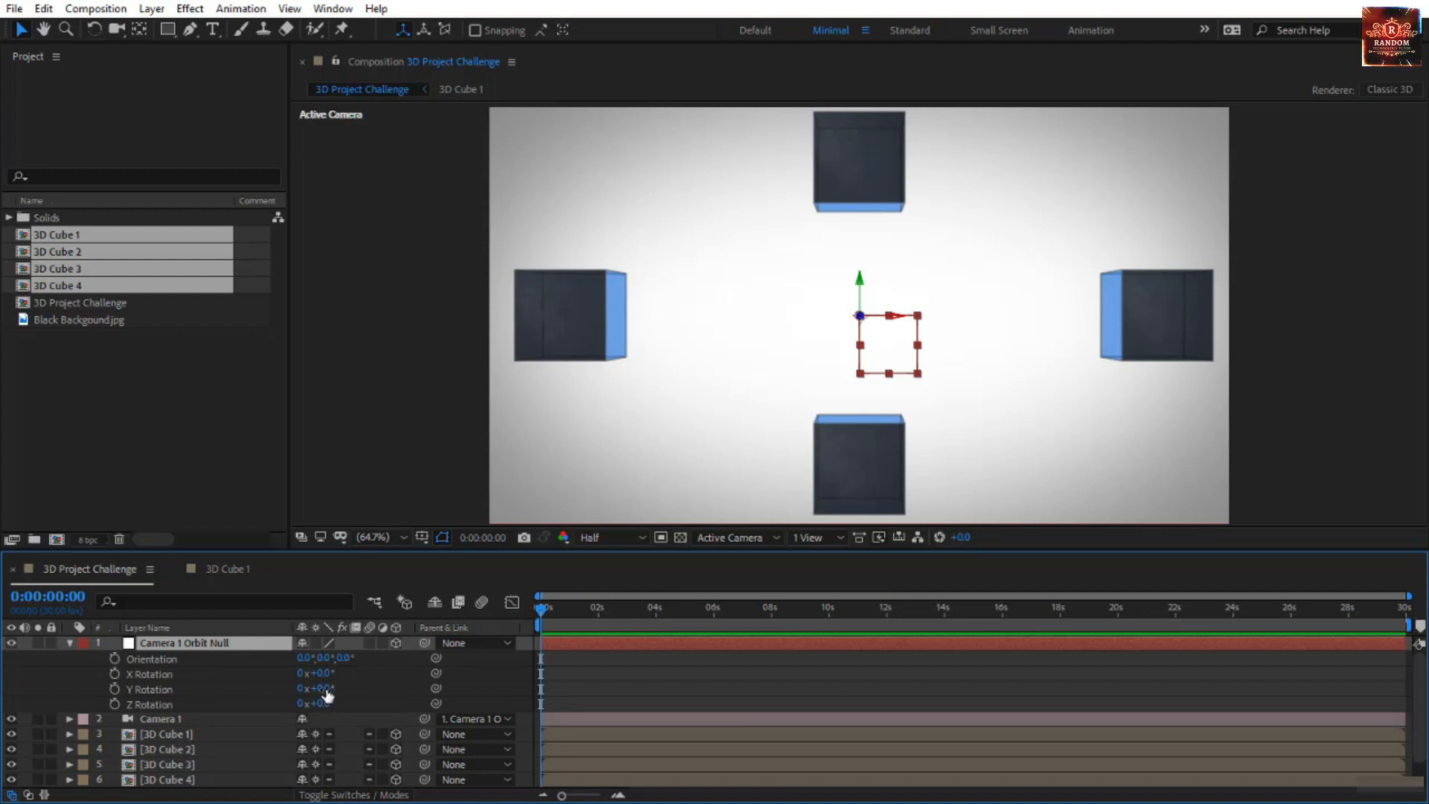
Try rotating the Camera 1 Orbit Null to about -77° on the Y axis, and undo the rotation.
mouse_move(327, 689)
mouse_down()
mouse_move(419, 687)
mouse_move(294, 699)
mouse_move(311, 707)
mouse_up()
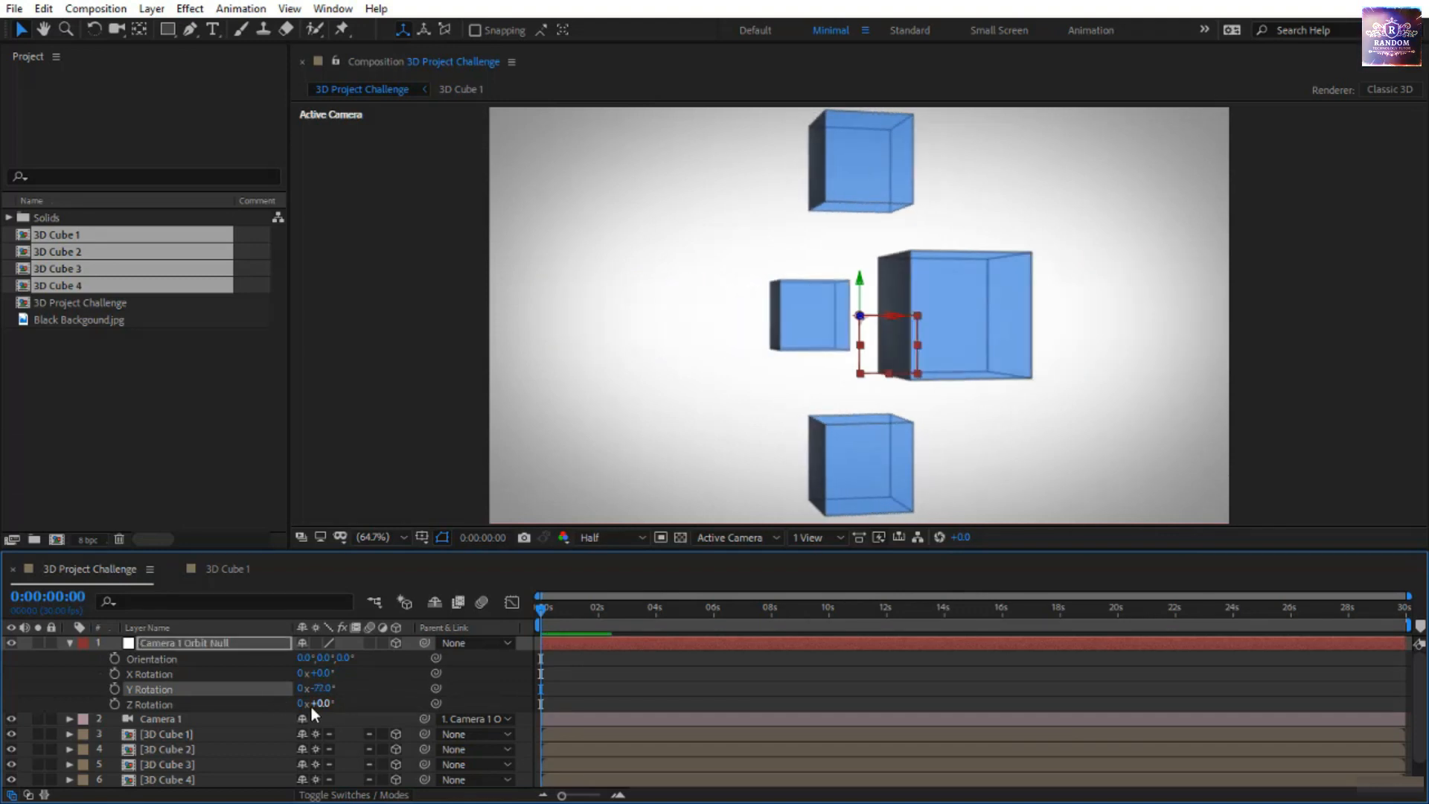
key(ctrl+z)
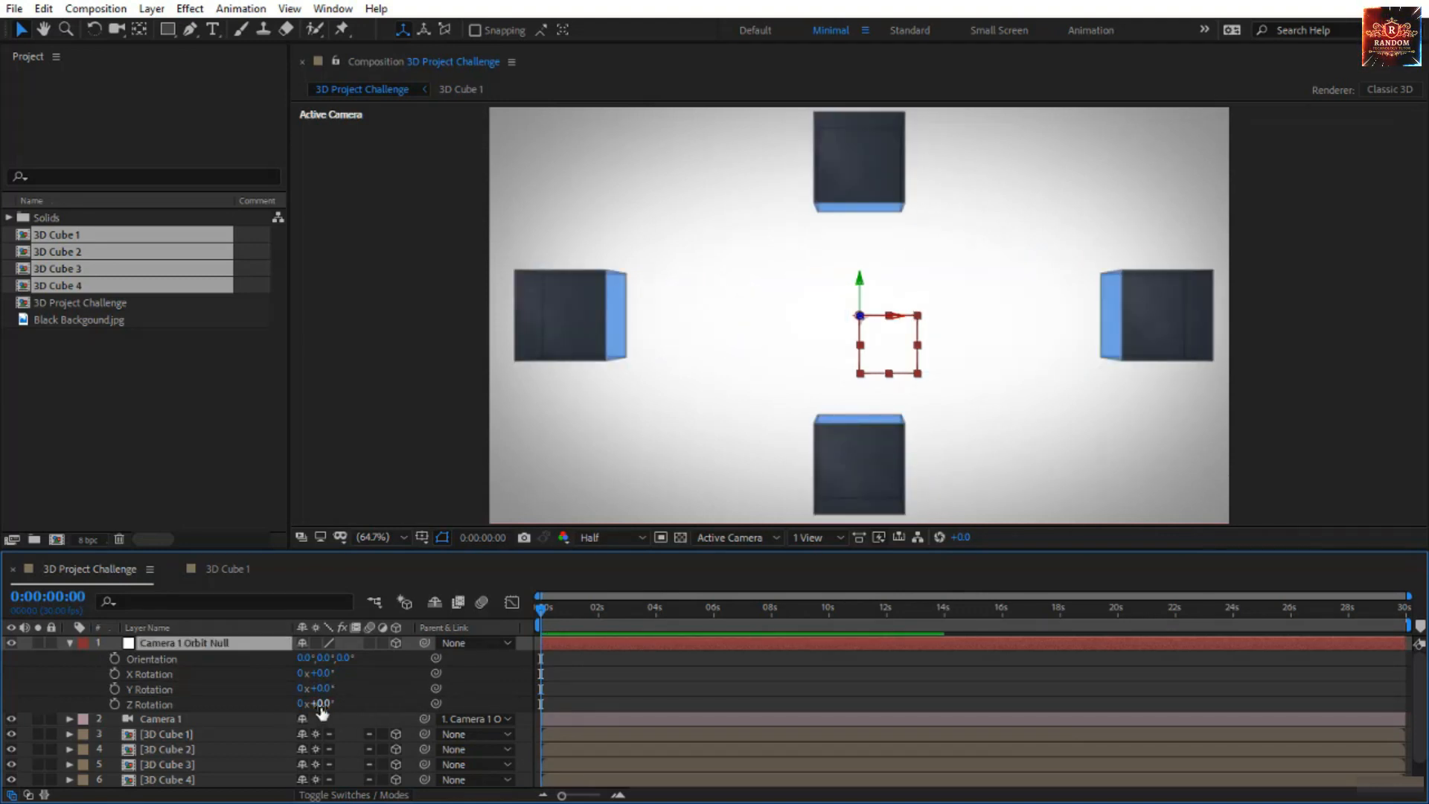
Try rotating the Camera 1 Orbit Null to about 63° on the Z axis, and undo the rotation.
click(322, 705)
drag(322, 706, 378, 705)
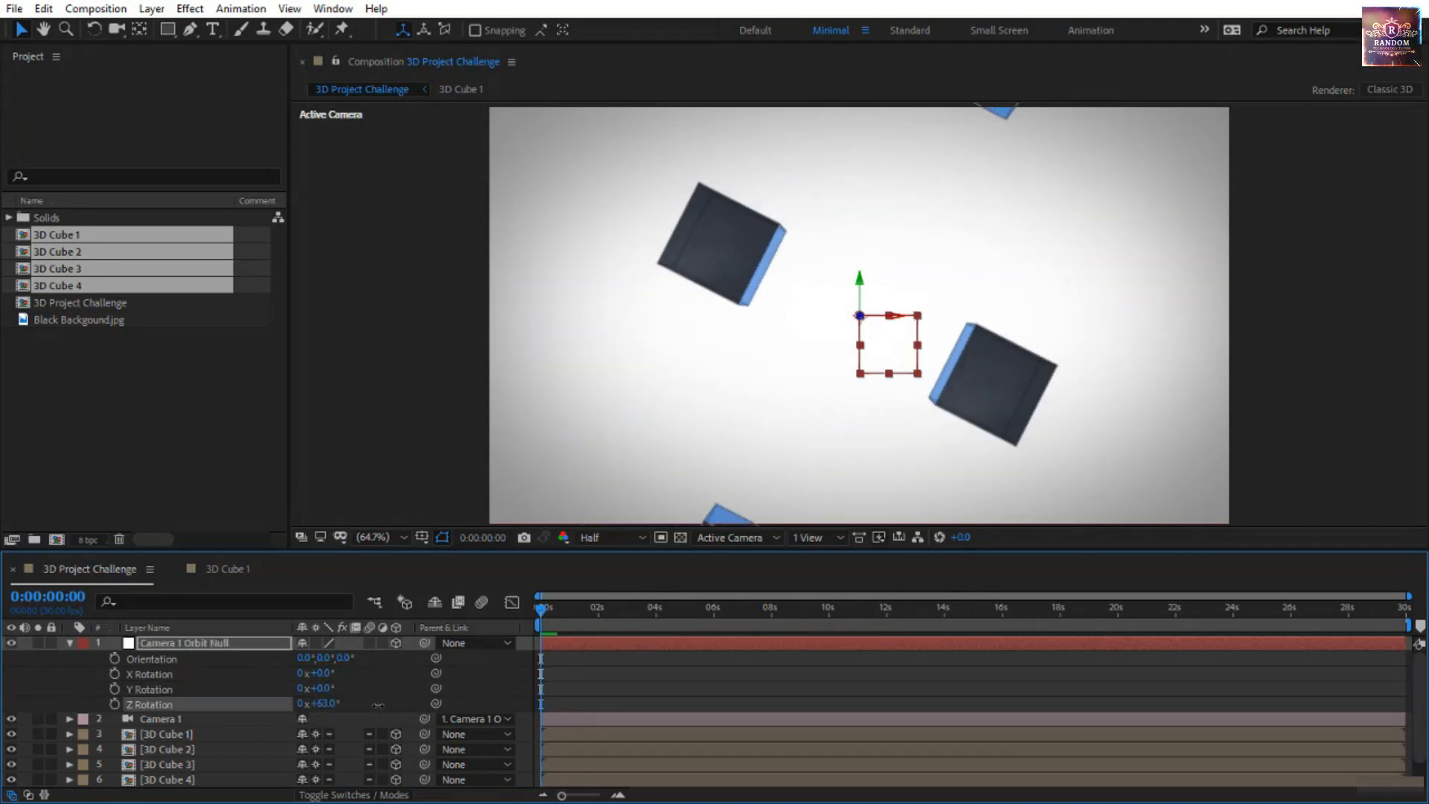
key(ctrl+z)
Set the Camera 1 Orbit Null's X rotation to 90° to view the cubes from the side.
click(325, 673)
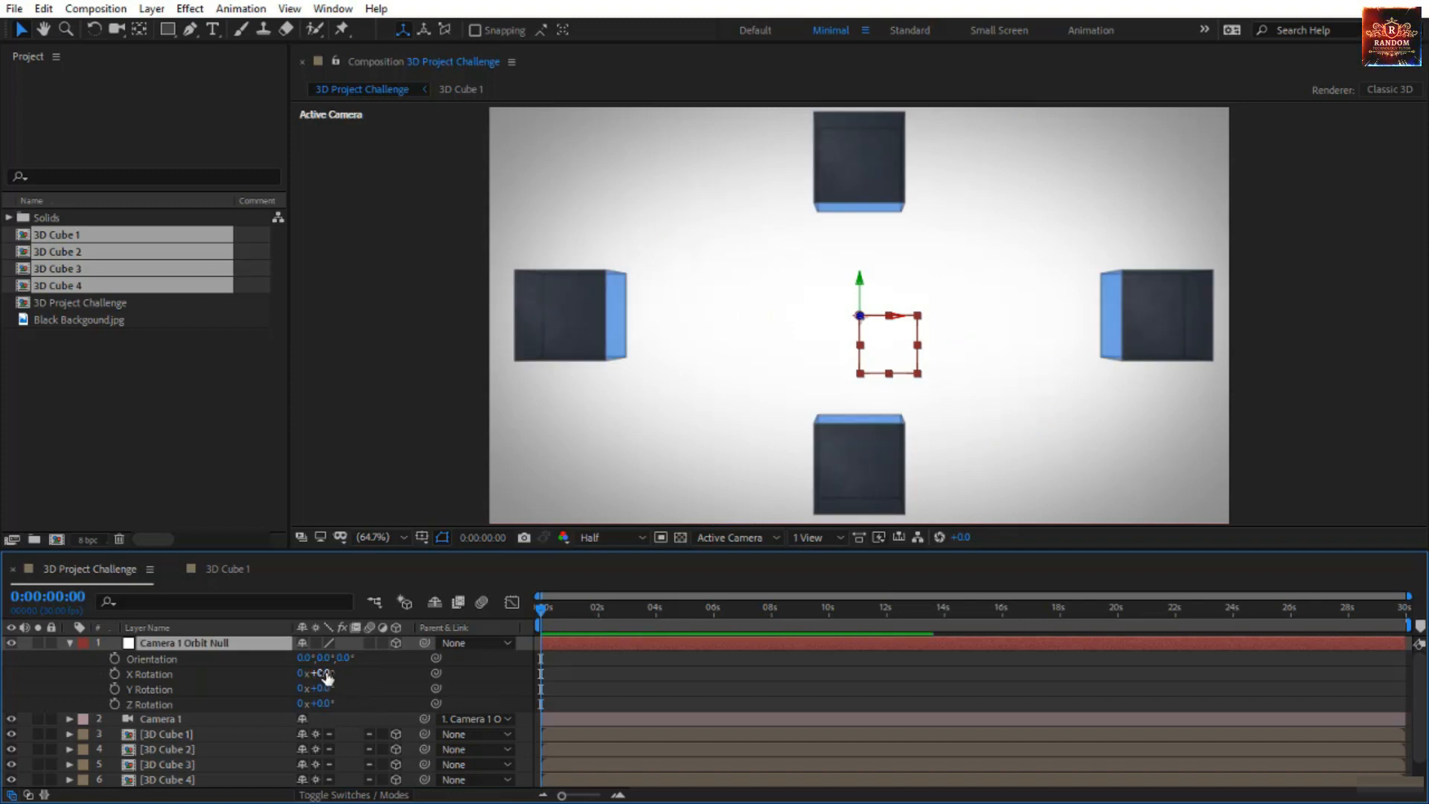
drag(353, 678, 406, 685)
click(318, 673)
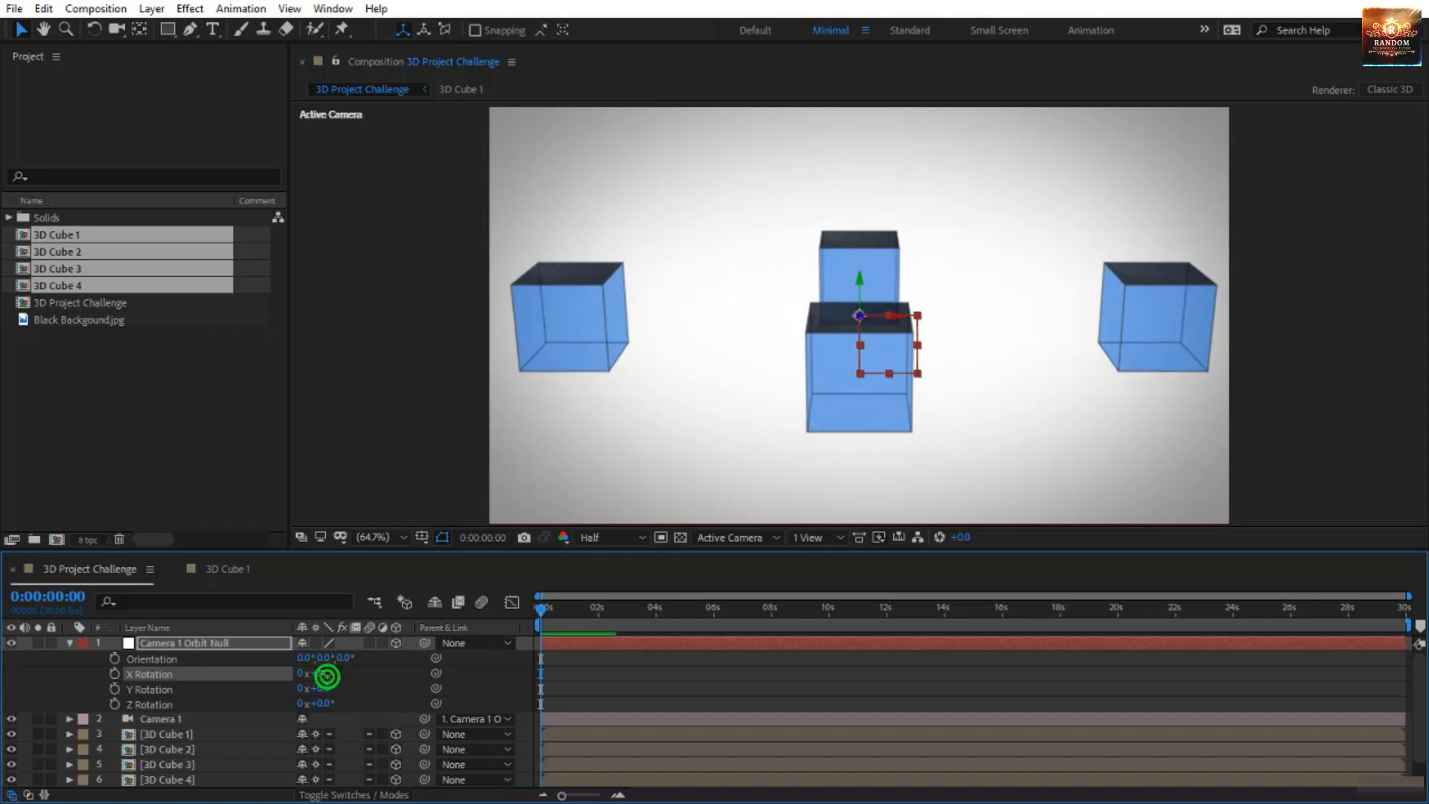
text(90)
key(Return)
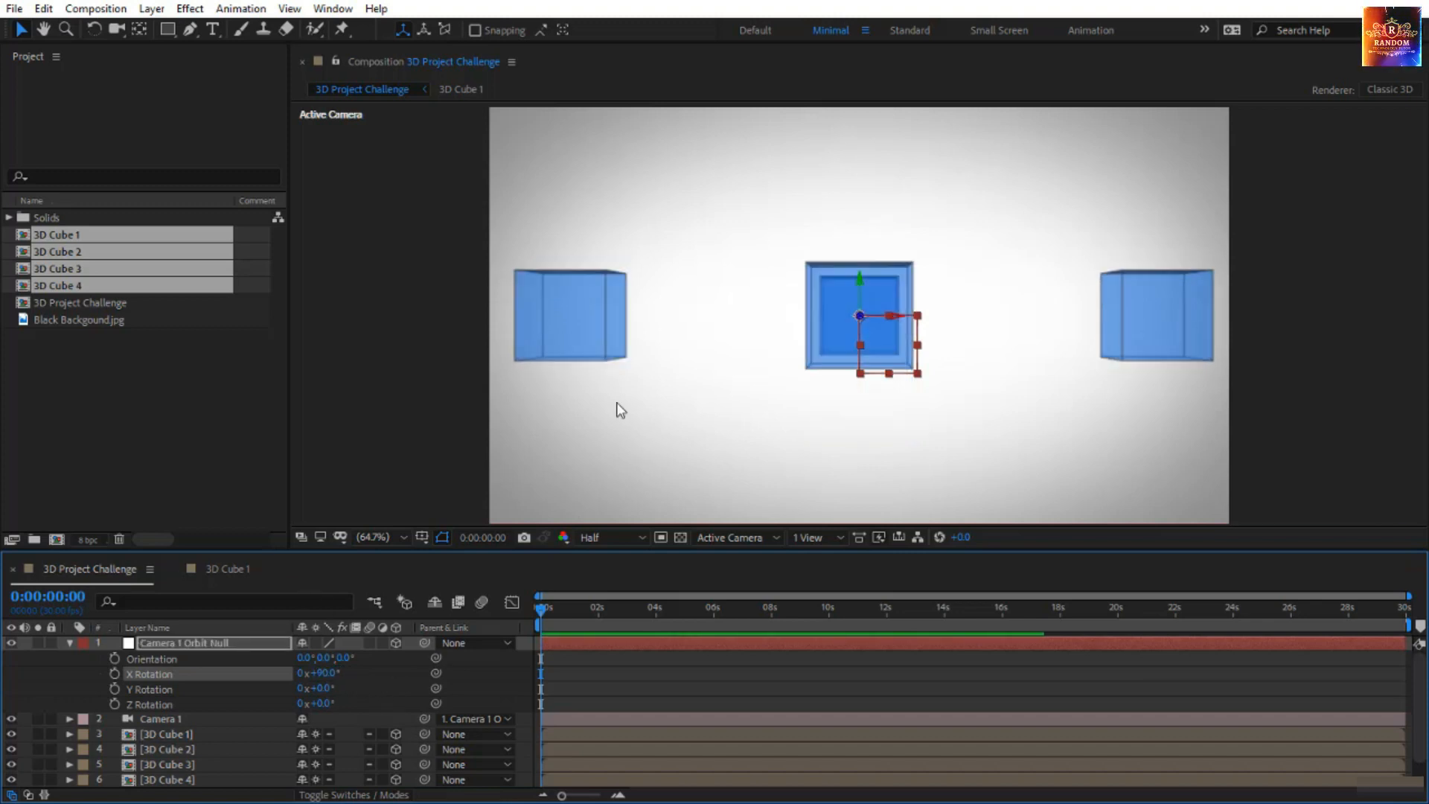
Test X rotations of 83°, 72° and 80° on the Camera 1 Orbit Null.
click(318, 673)
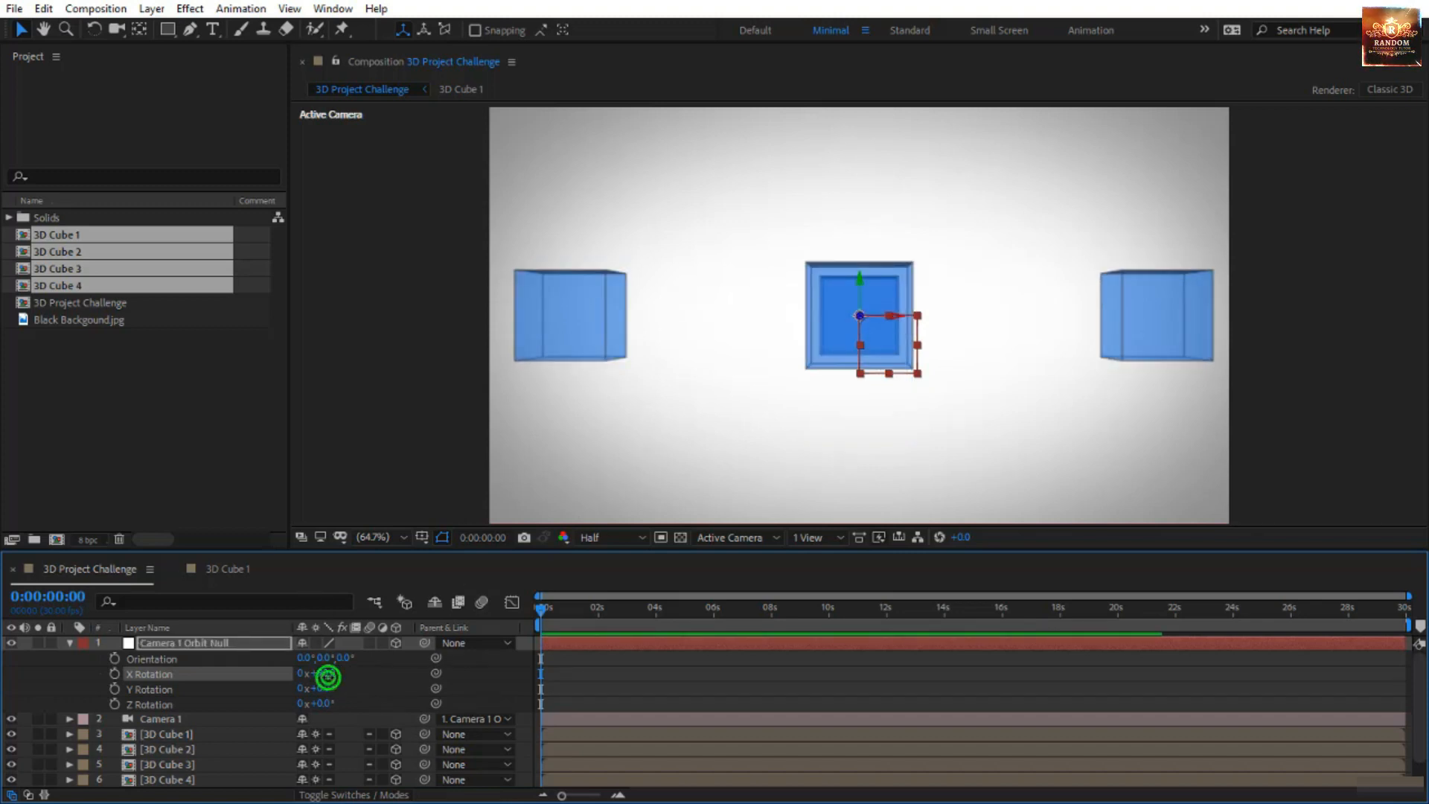
text(83)
key(Return)
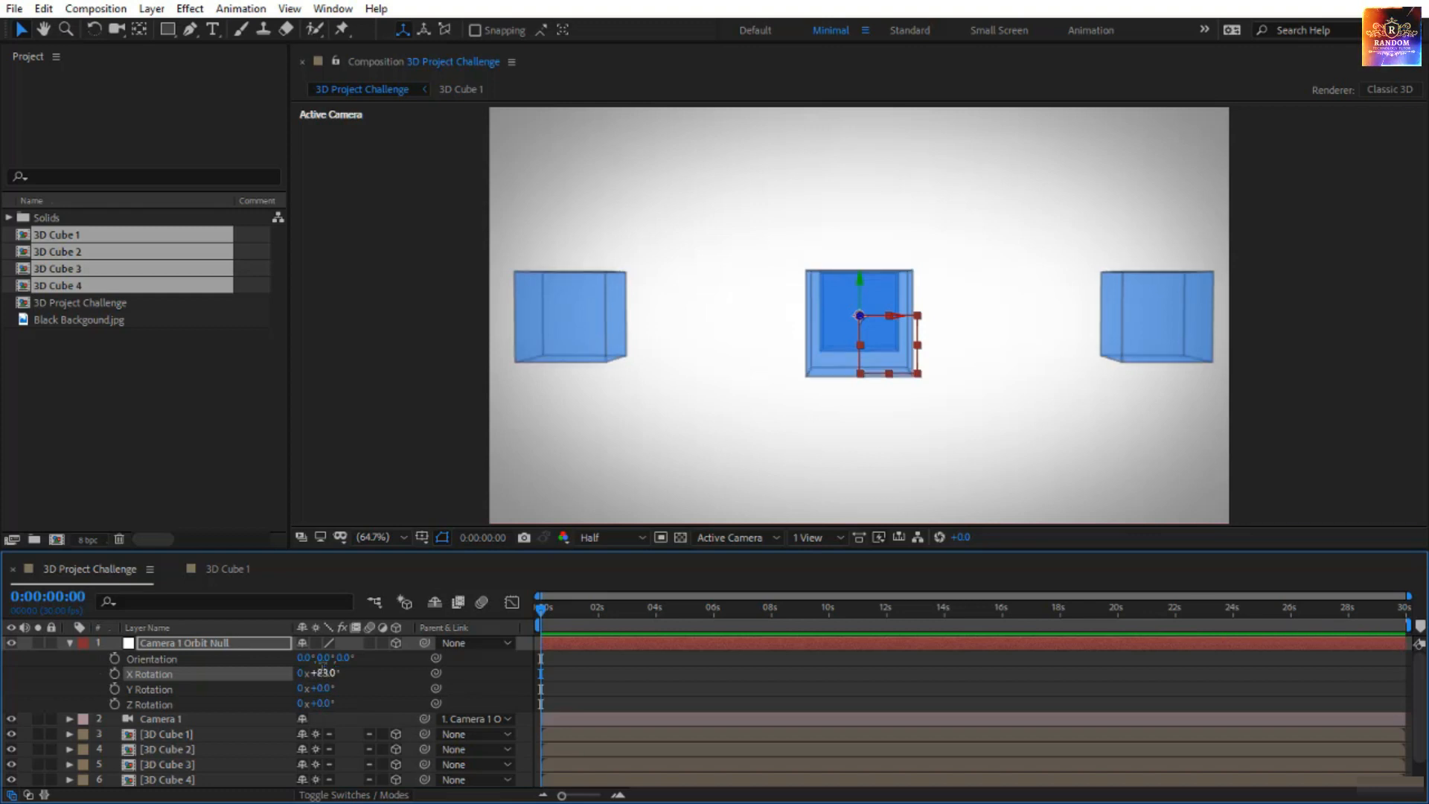
click(319, 674)
text(72)
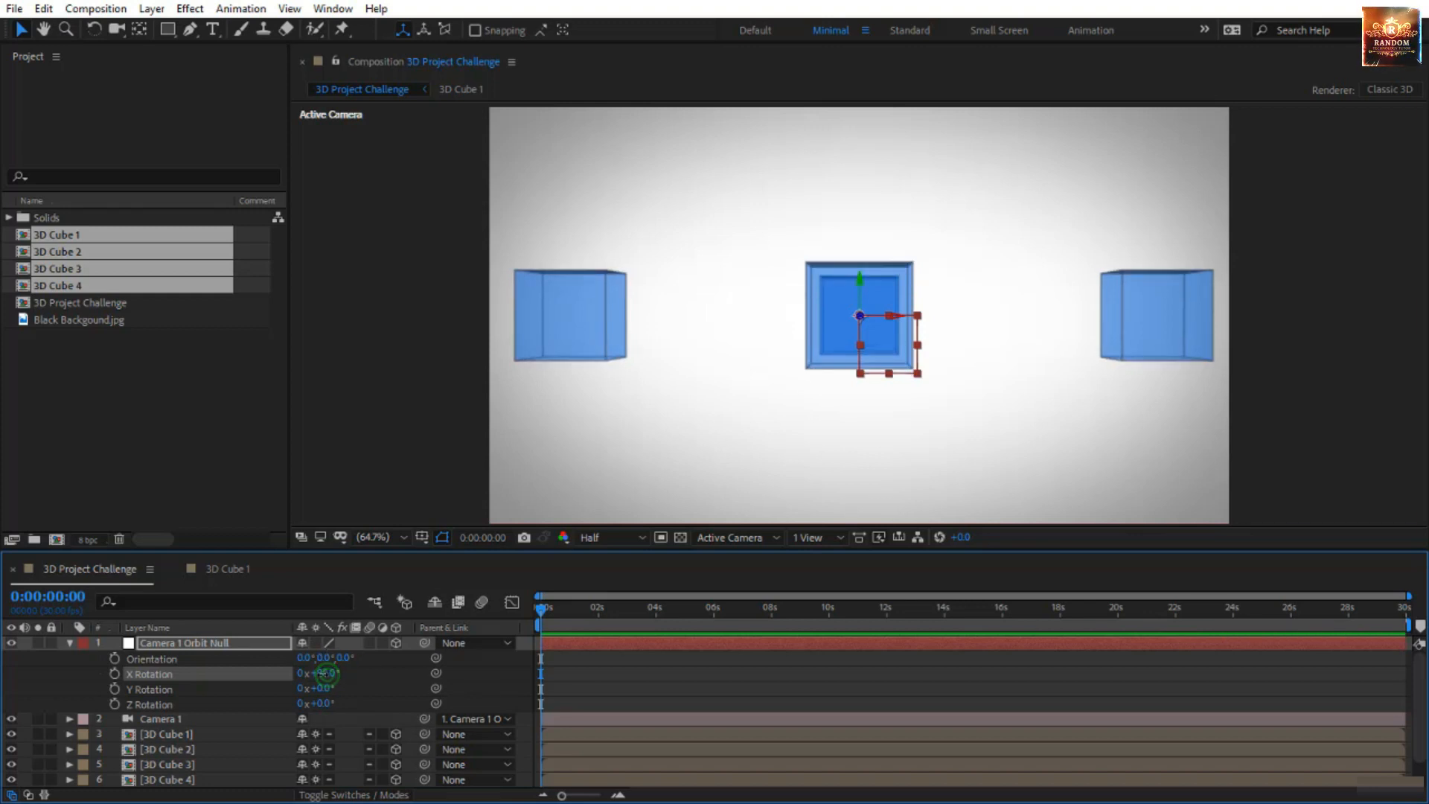
key(Return)
click(323, 674)
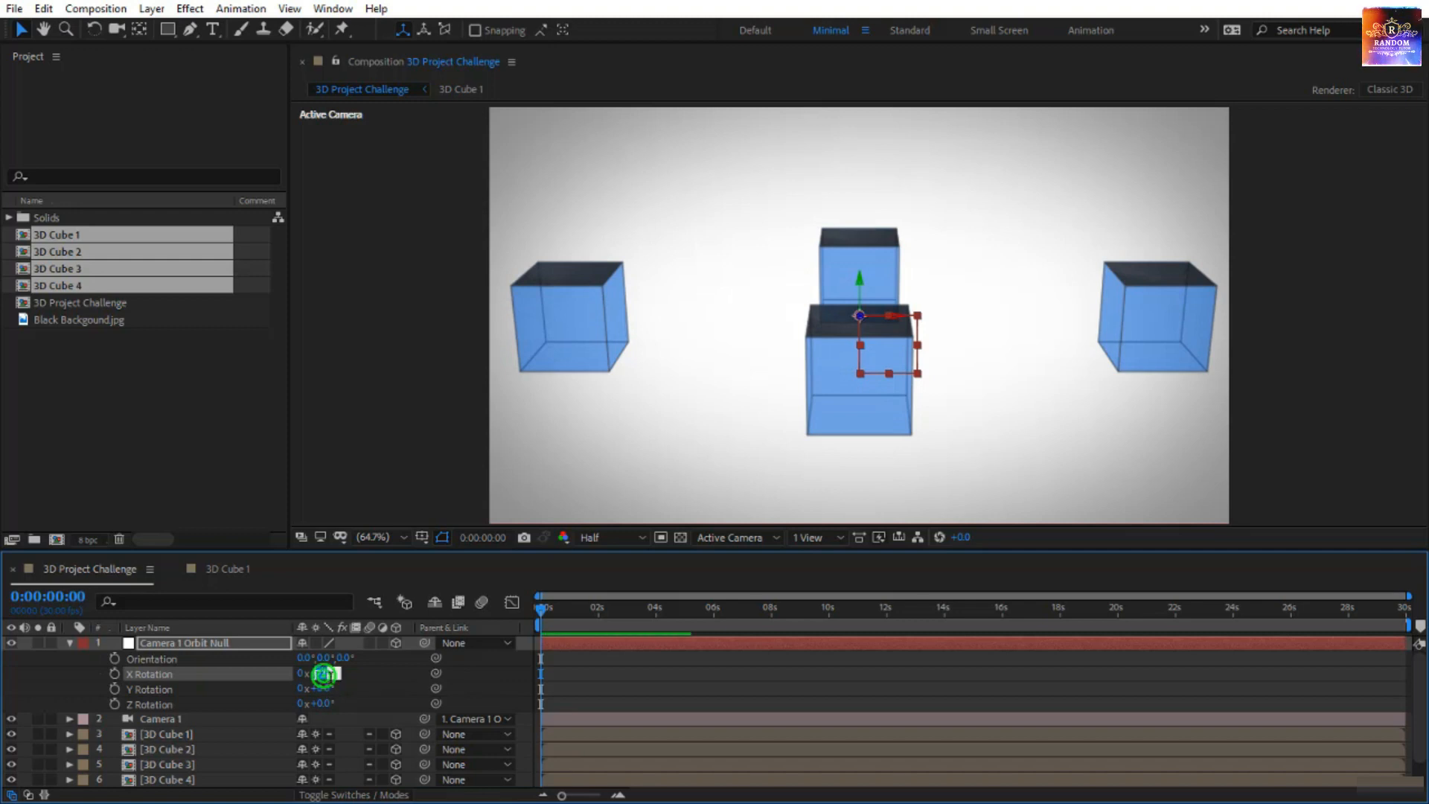
text(80)
key(Return)
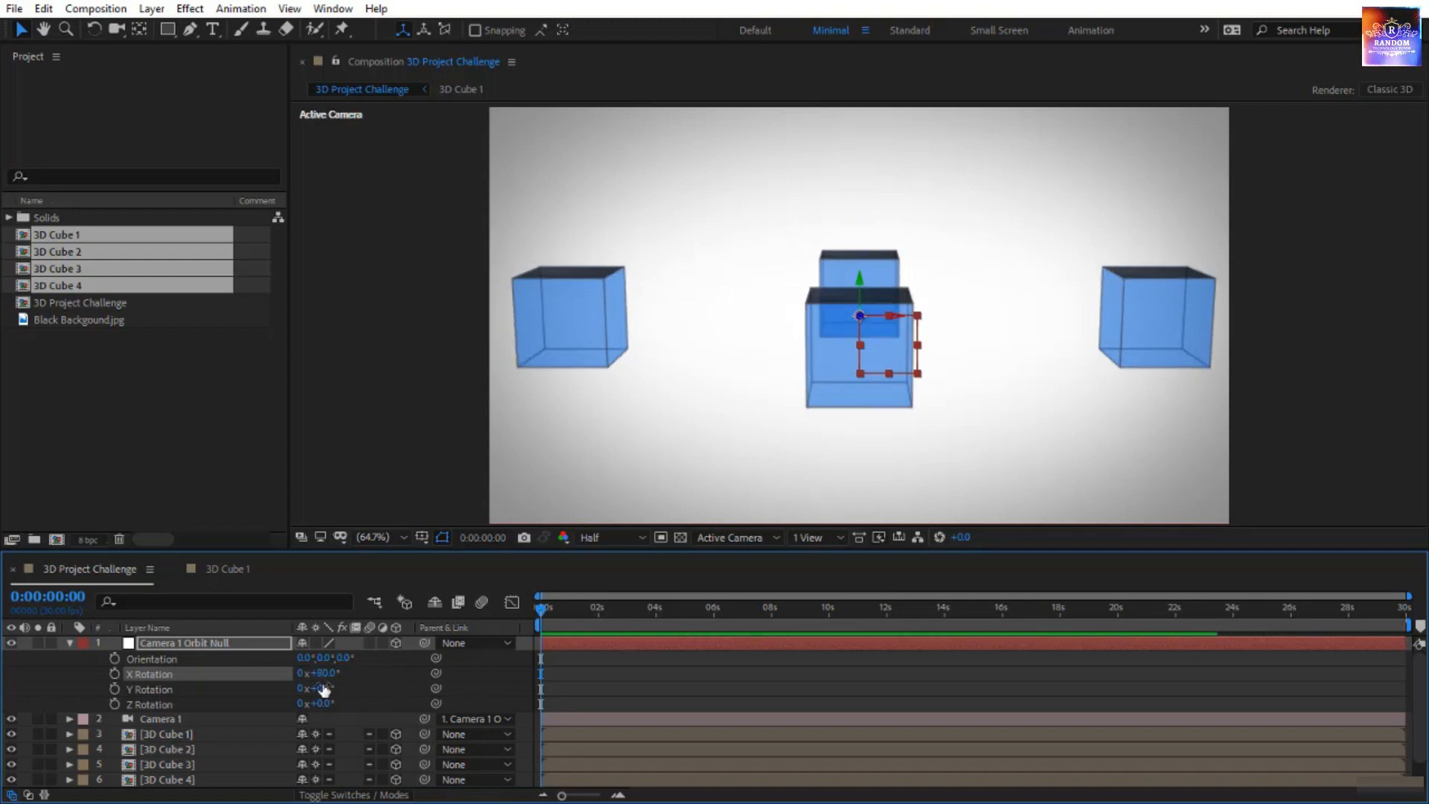
Try rotating the Camera 1 Orbit Null to 45° on the Y axis, and return it to 0°.
click(323, 689)
text(45)
key(Return)
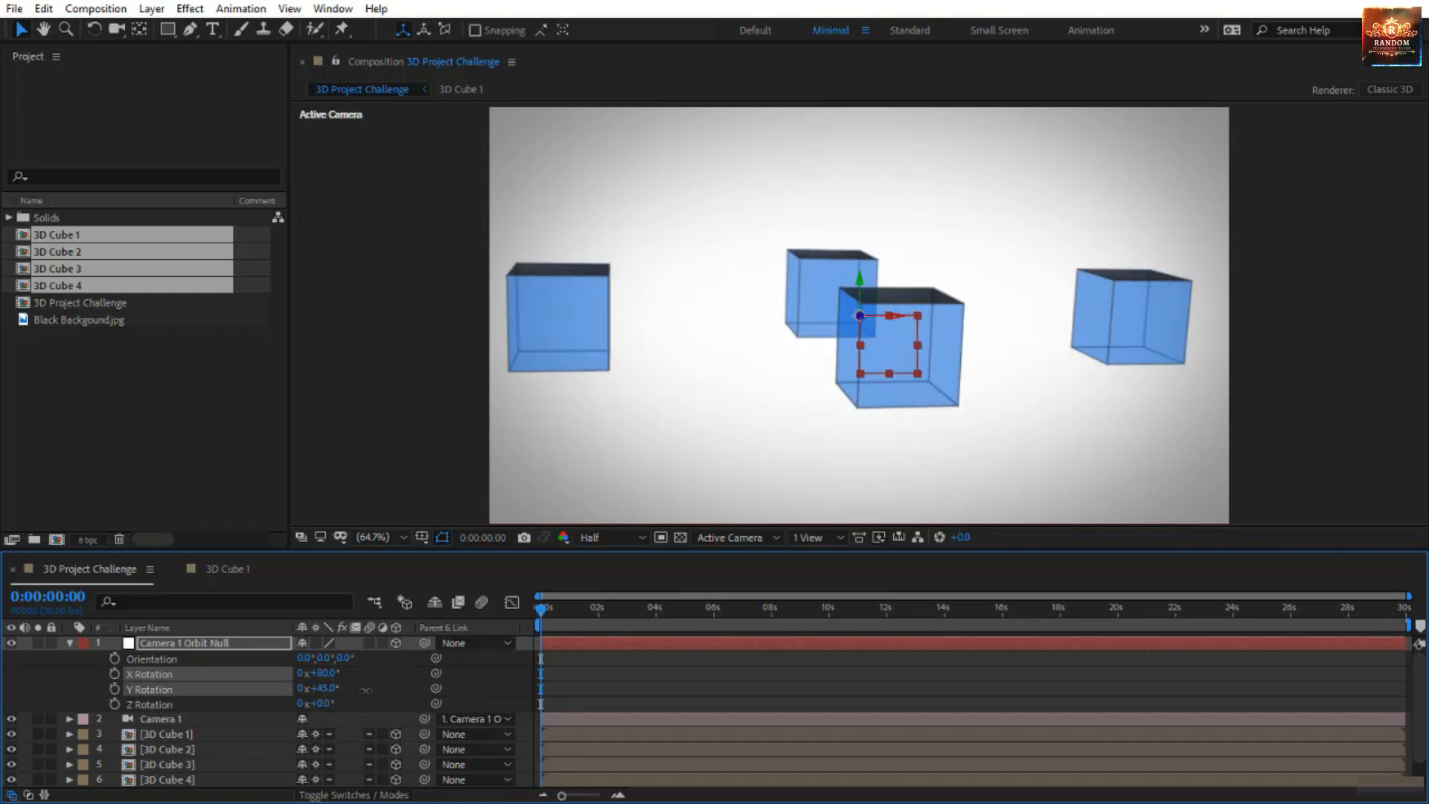
drag(365, 690, 409, 684)
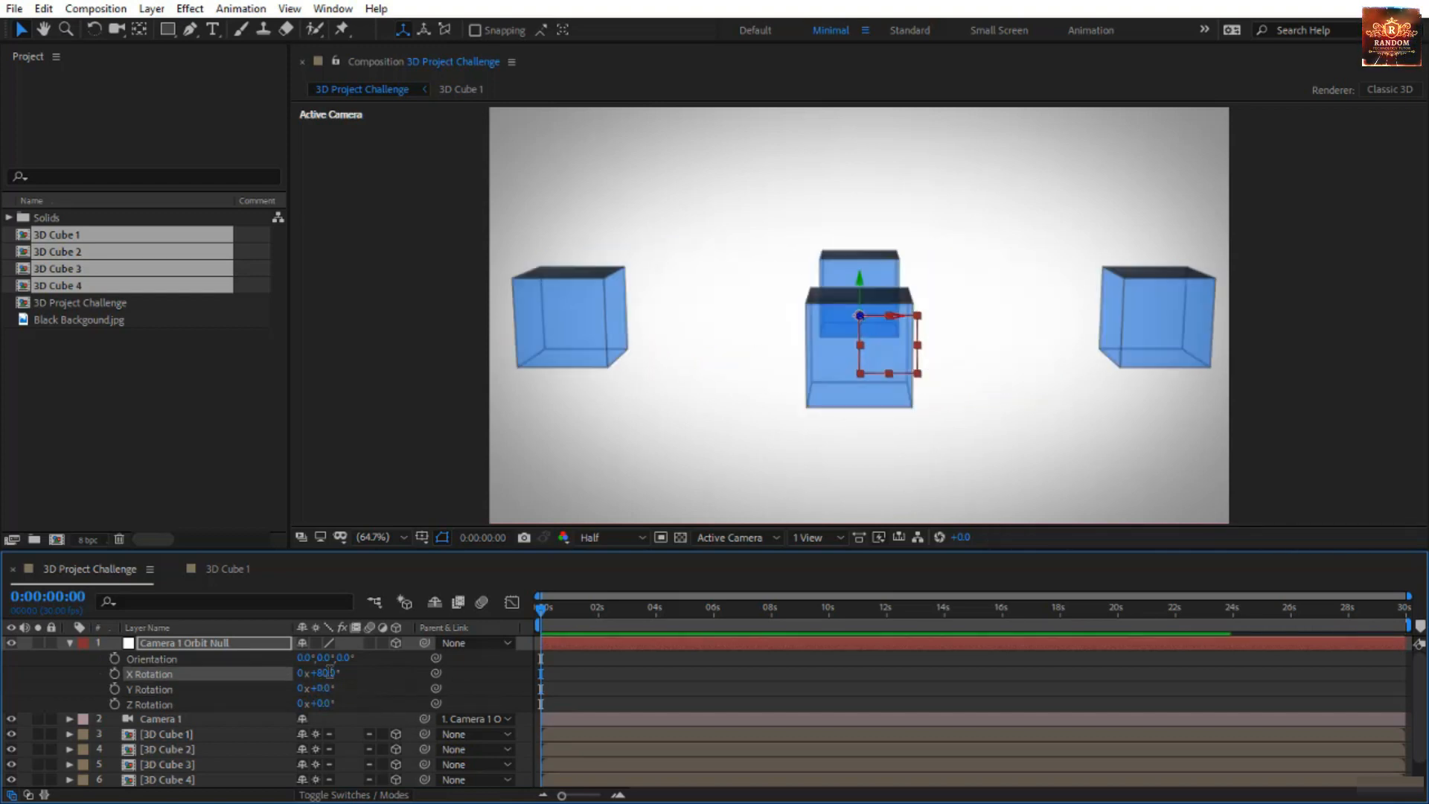
Restore the Camera 1 Orbit Null's X rotation to 90°.
click(326, 673)
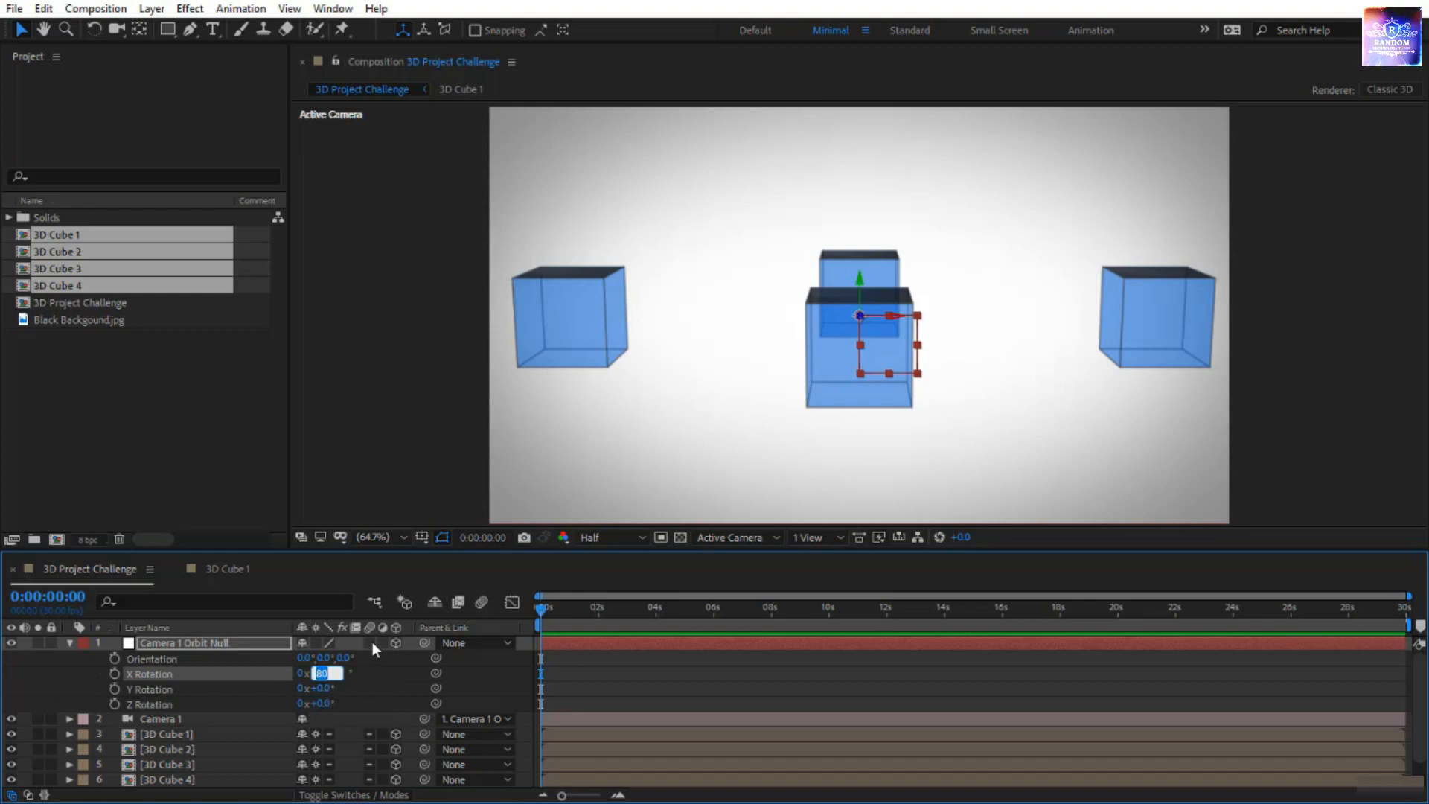
text(90)
key(Return)
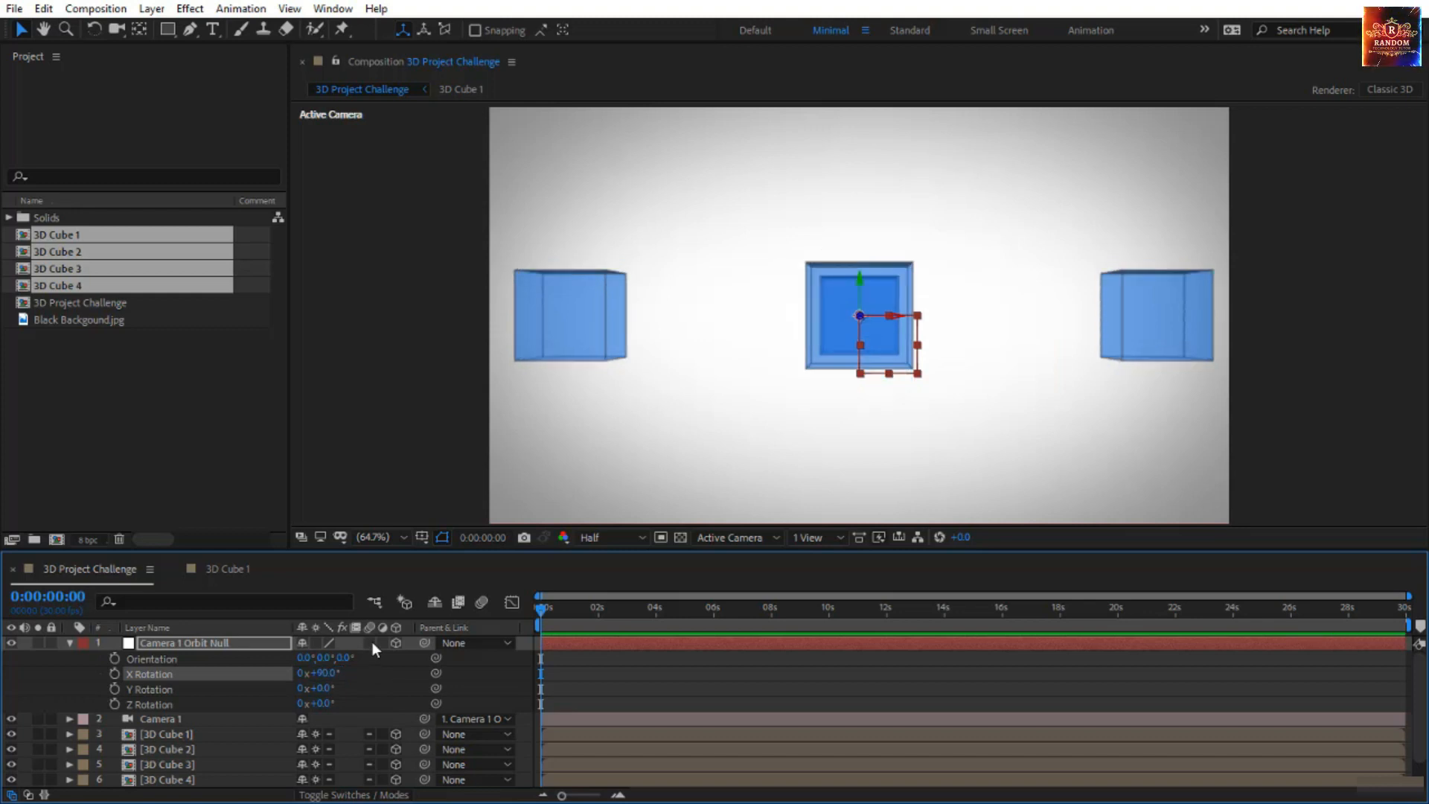
Reveal Camera 1's position and rotation properties and set its Y position to -232.
click(215, 719)
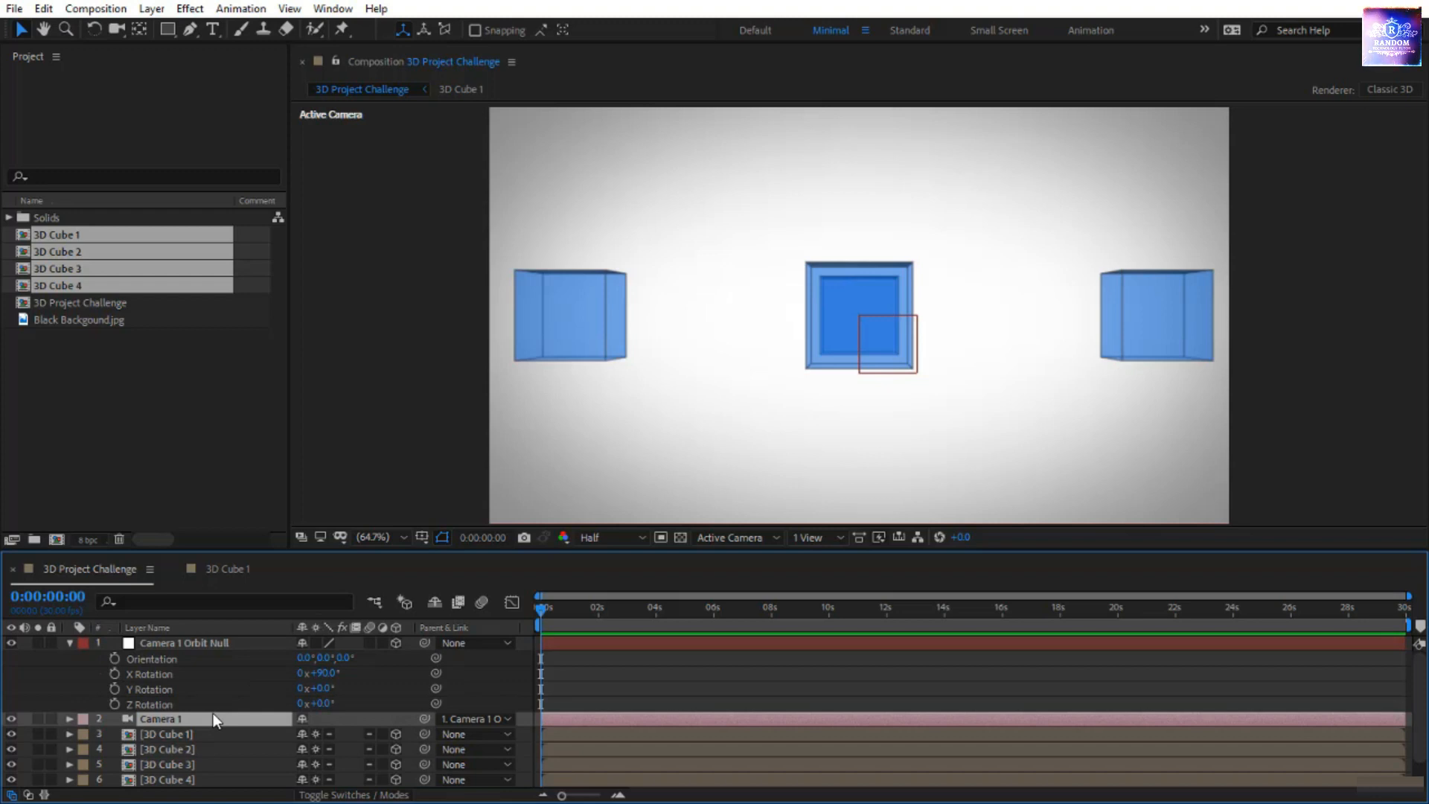
key(r)
key(shift+p)
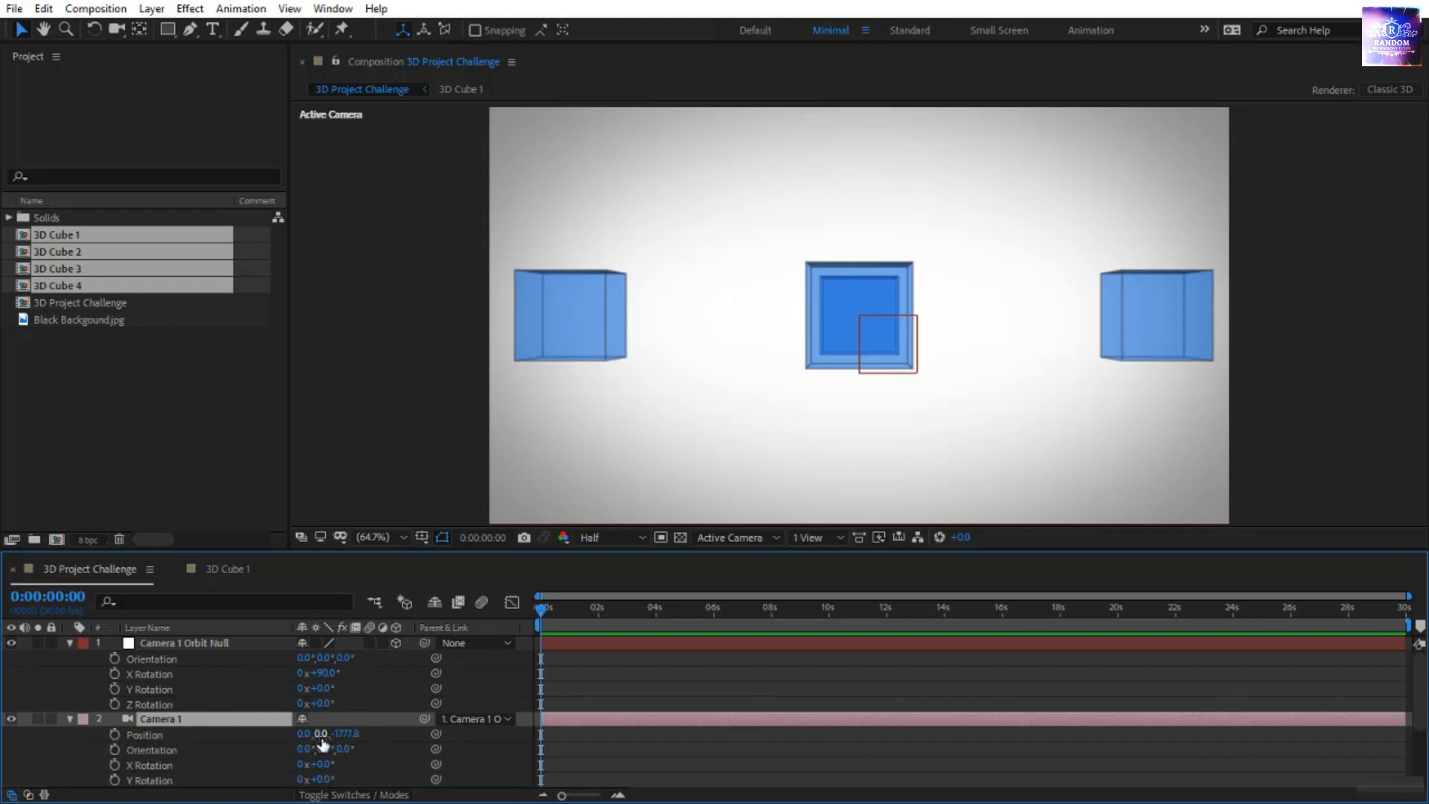
drag(325, 767, 339, 786)
key(ctrl+z)
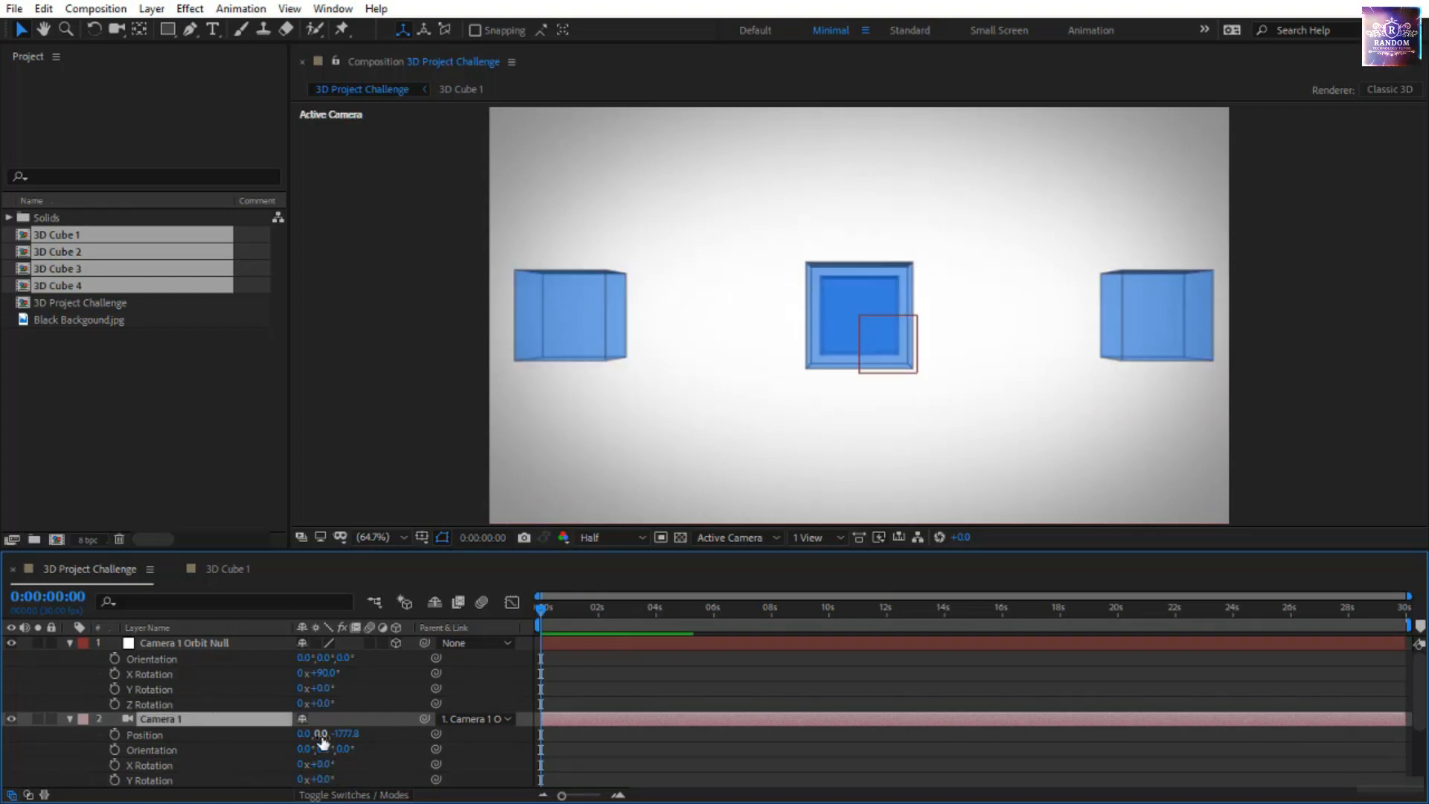
drag(318, 734, 95, 757)
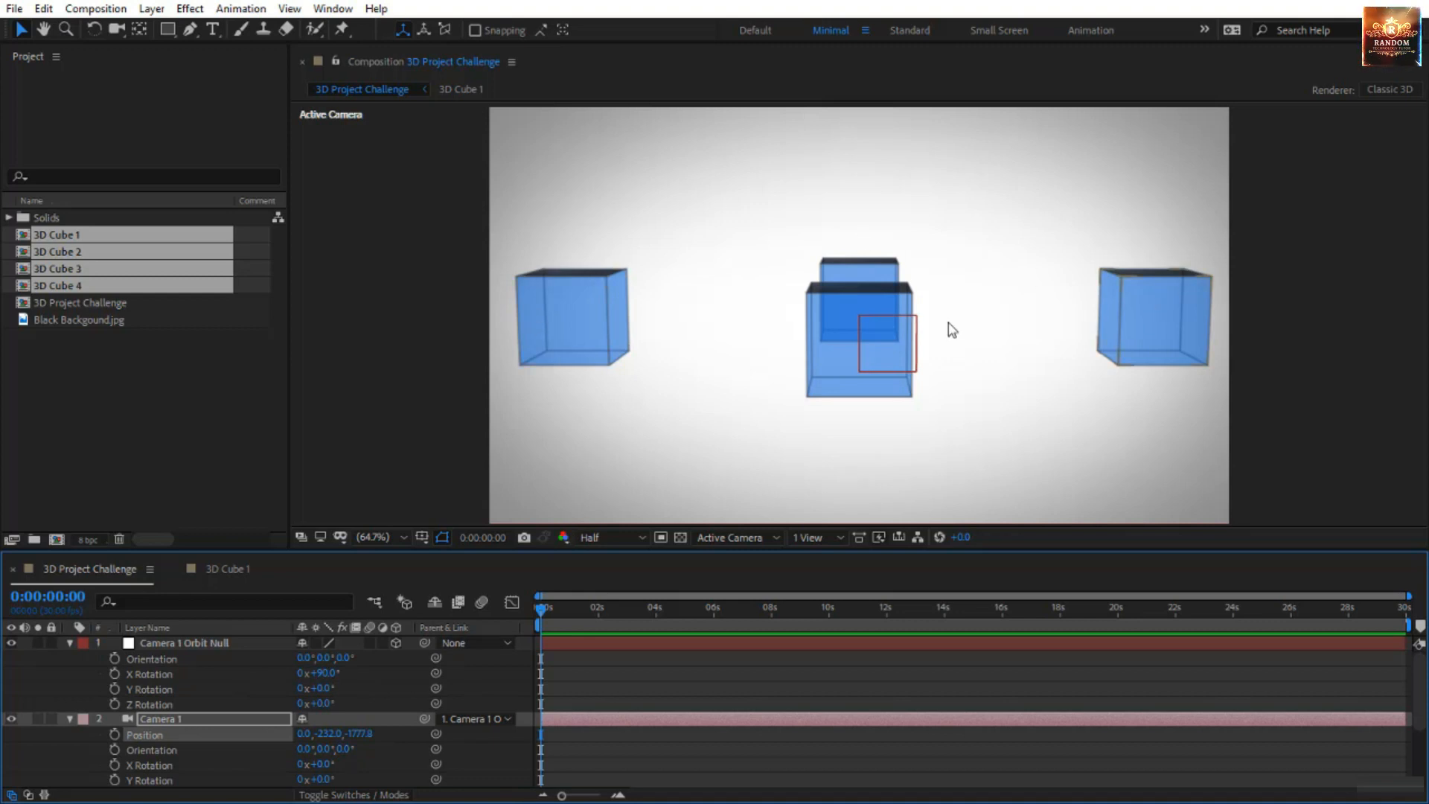
Select the four layers 3D Cube 1 to 3D Cube 4 and reveal their rotation properties.
click(549, 311)
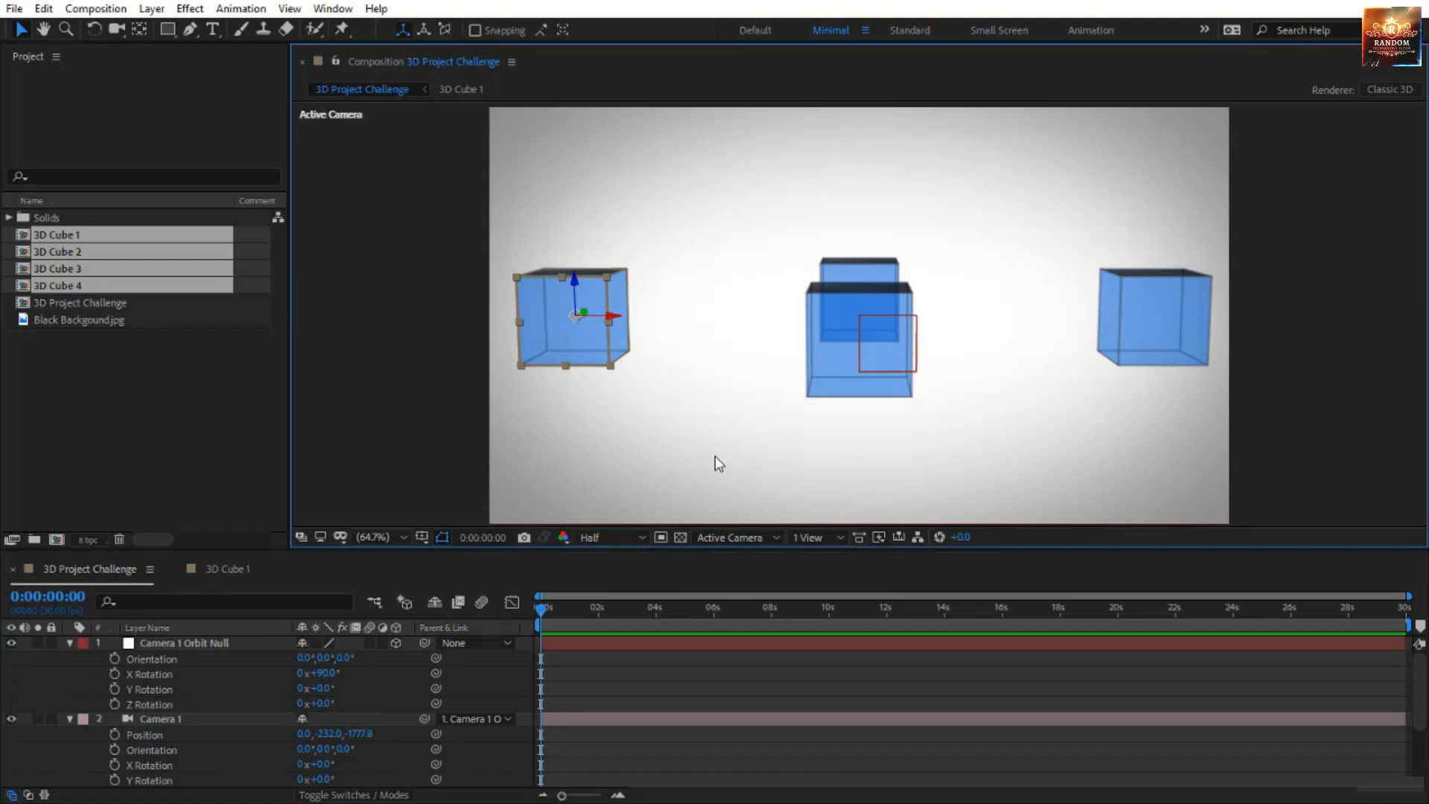
scroll(208, 745, down, 5)
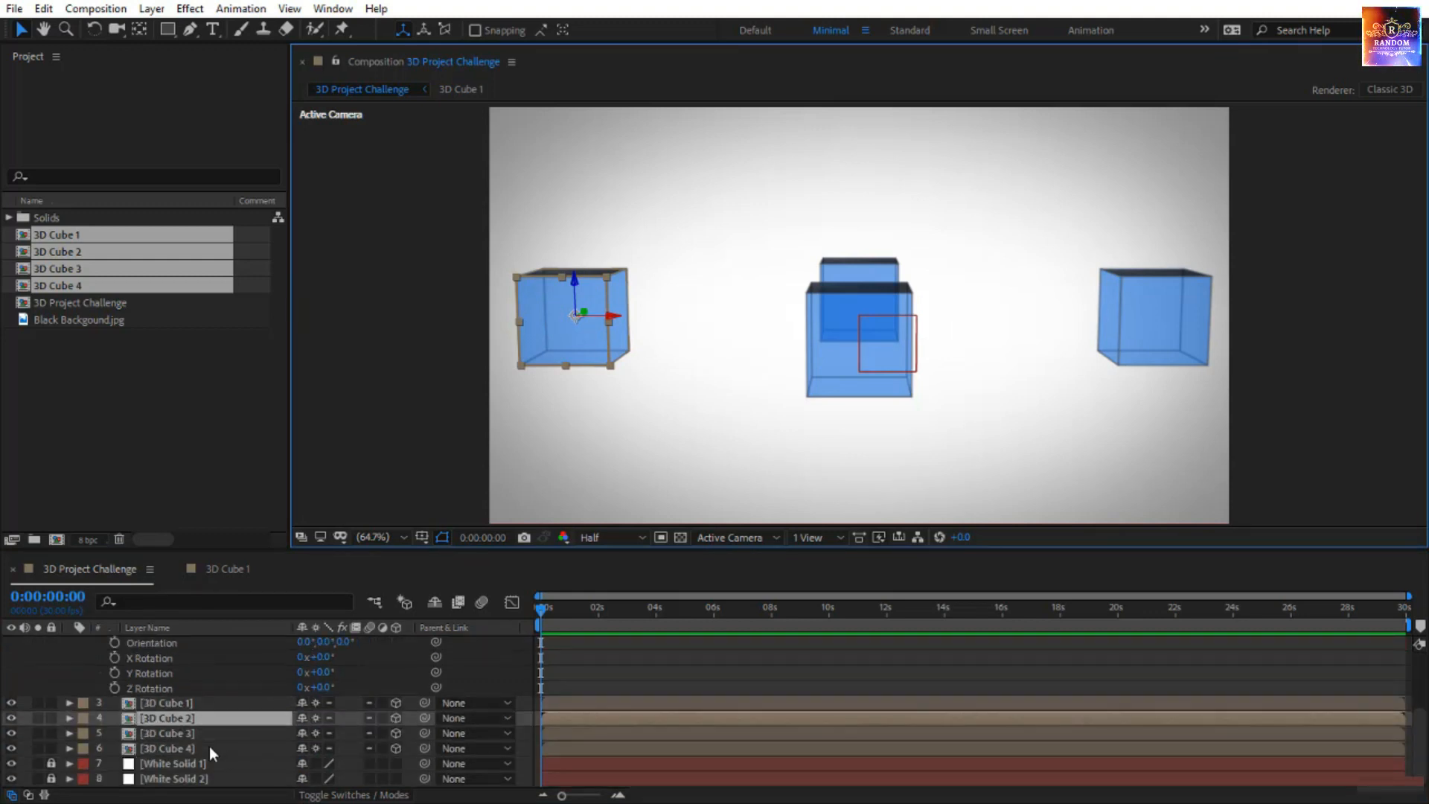
click(214, 705)
shift+click(215, 748)
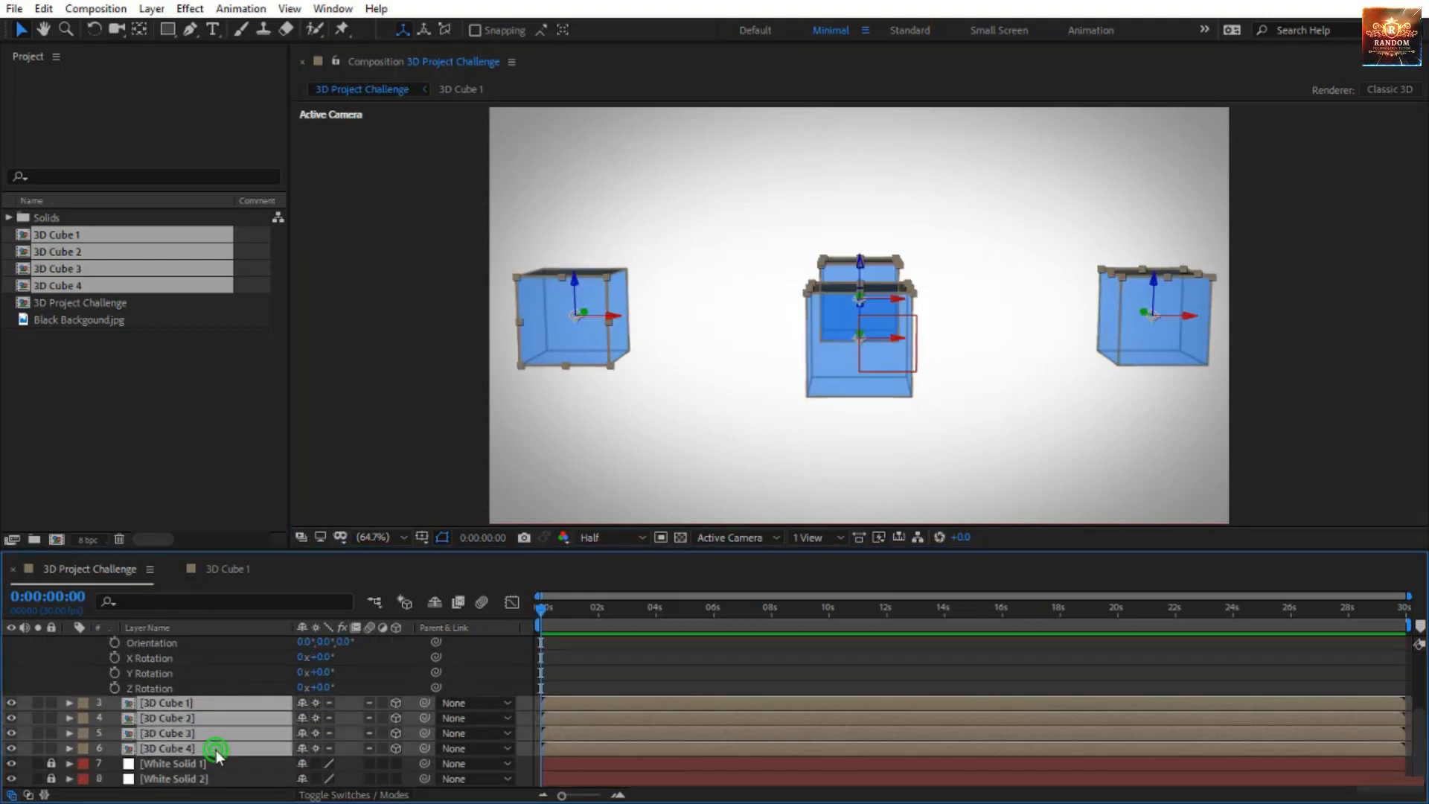
key(r)
scroll(372, 740, down, 5)
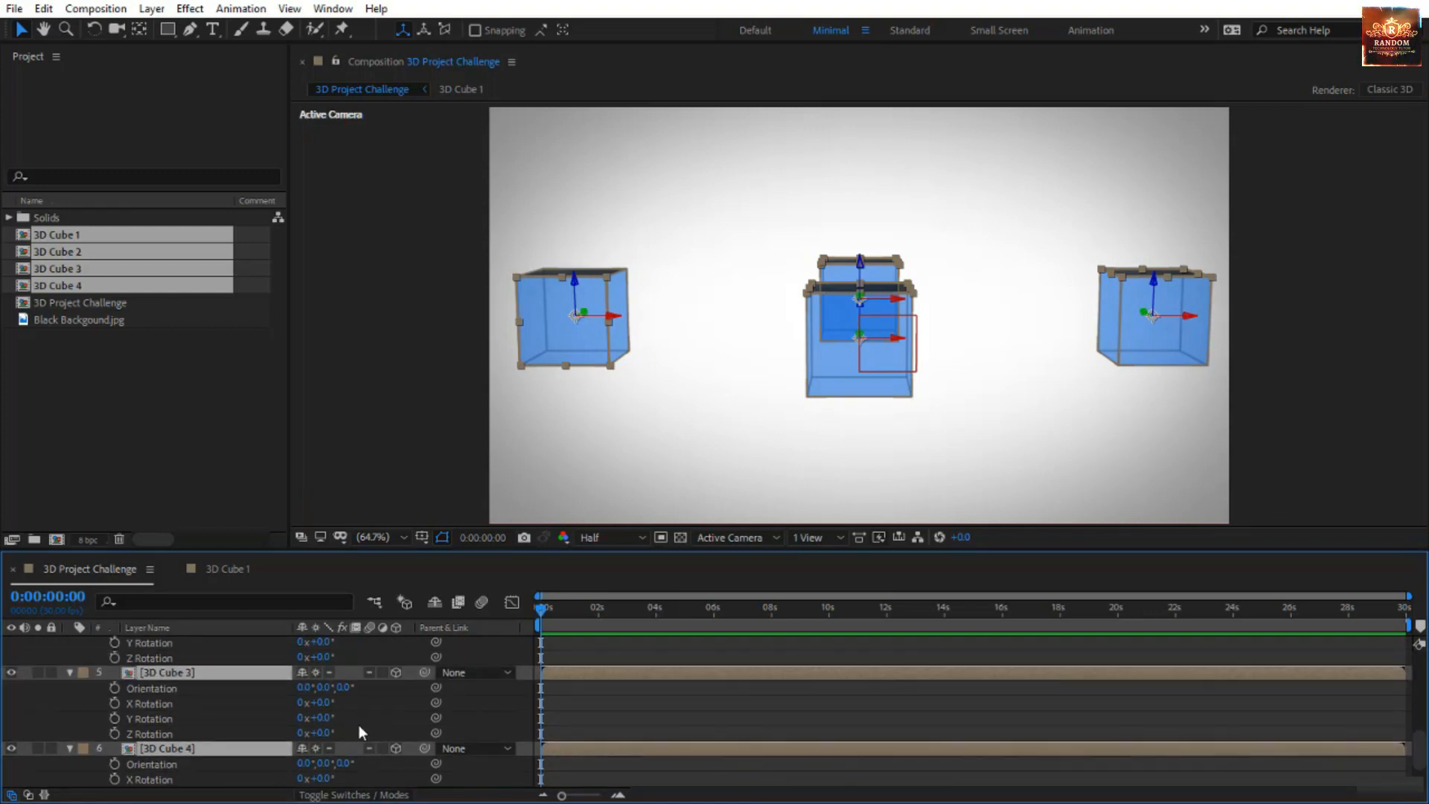
Set the X orientation of all four cube layers to 90° and deselect them.
scroll(359, 725, up, 2)
click(323, 732)
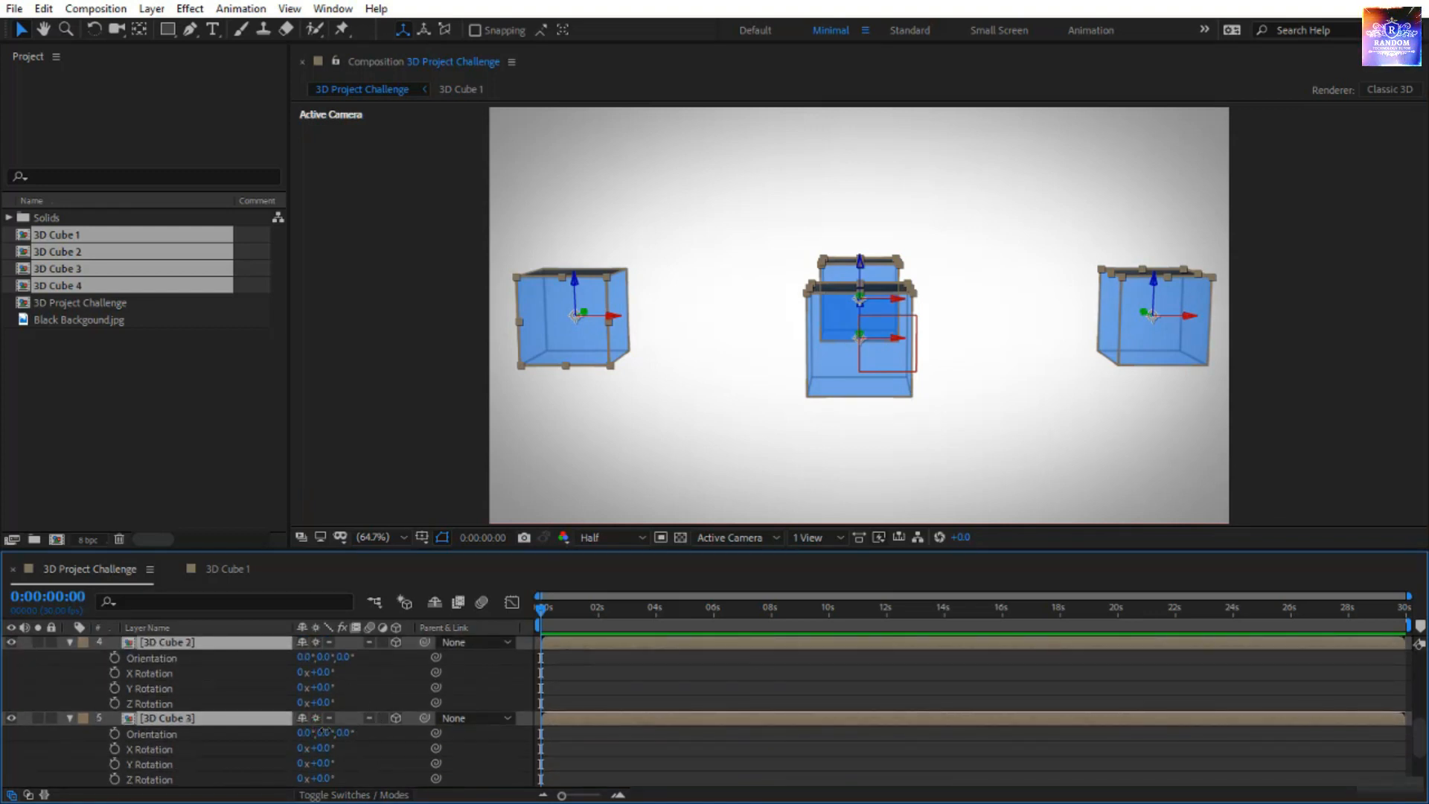
click(323, 735)
mouse_move(323, 735)
mouse_down()
mouse_move(343, 735)
mouse_move(312, 735)
mouse_up()
key(ctrl+z)
click(312, 735)
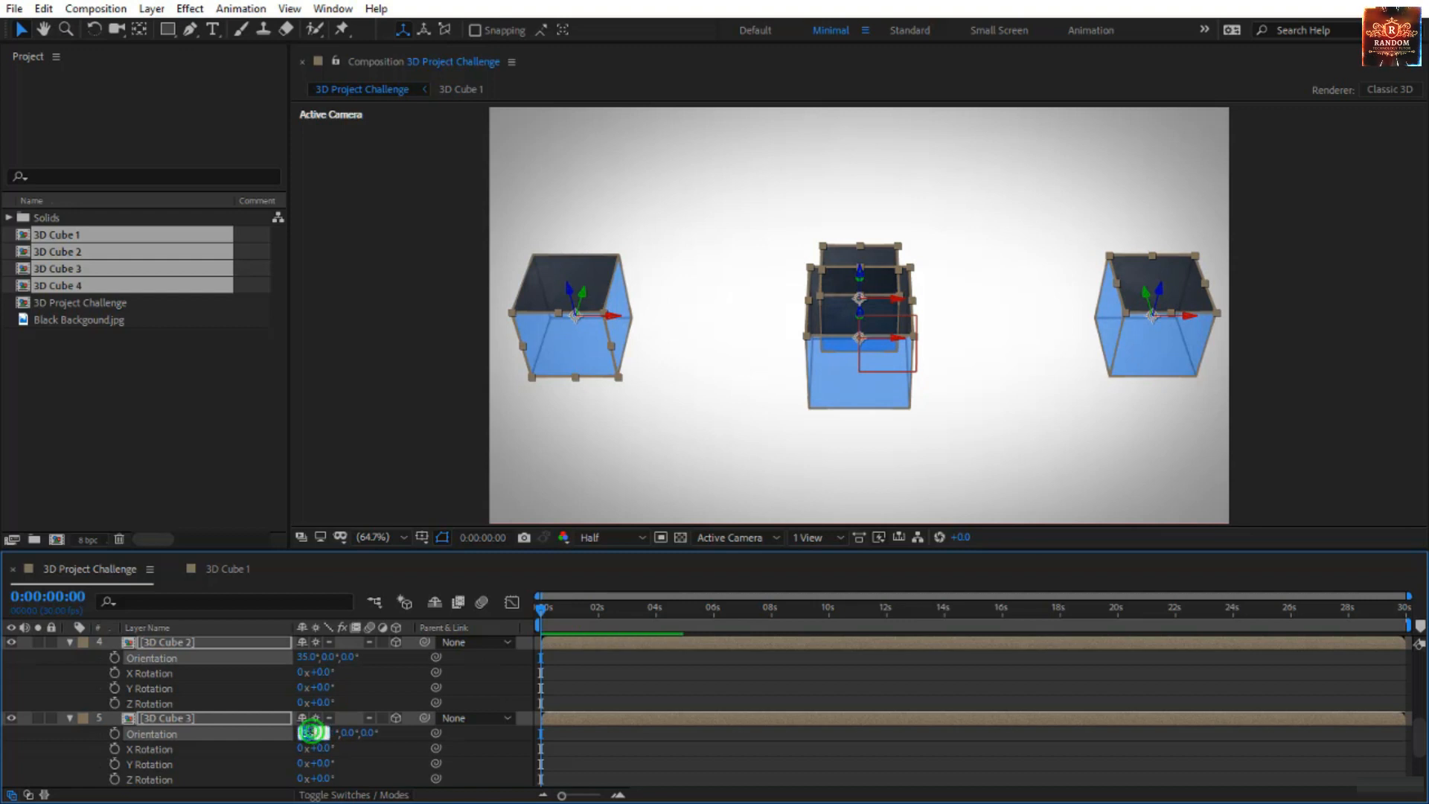
text(90)
key(Return)
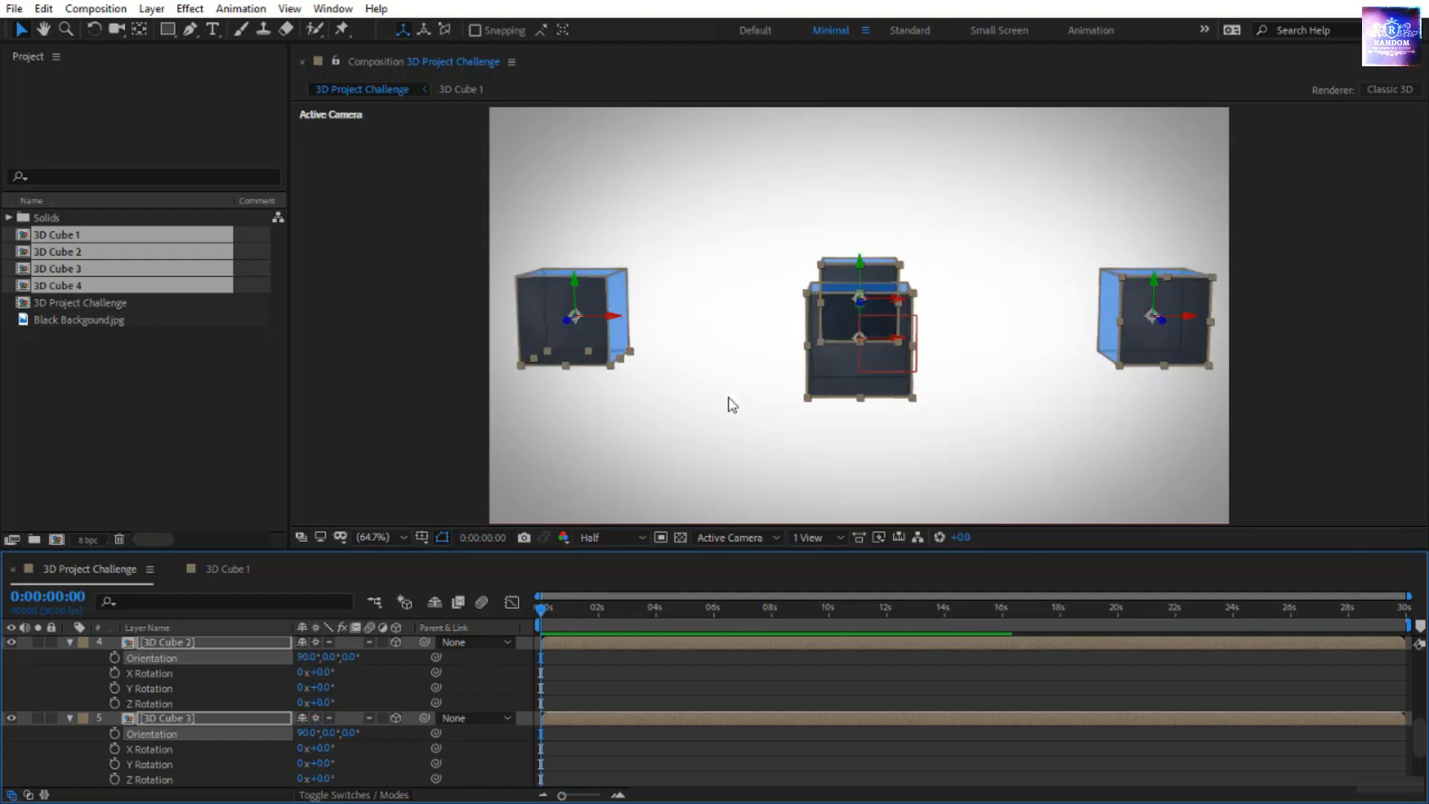
click(727, 670)
Collapse the properties of the orbit null, camera and cube layers, and deselect all layers.
scroll(76, 693, up, 5)
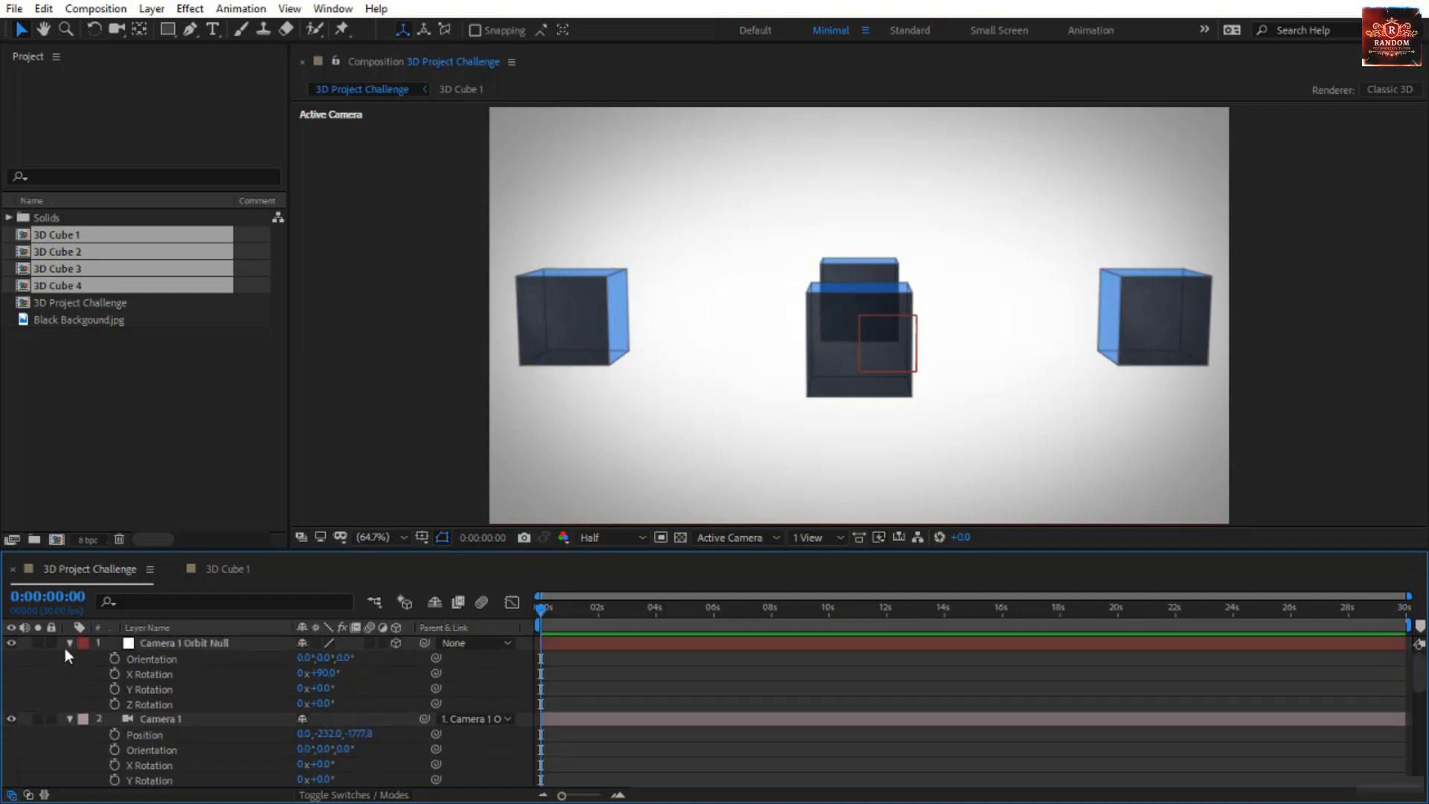
click(66, 645)
click(70, 658)
click(70, 674)
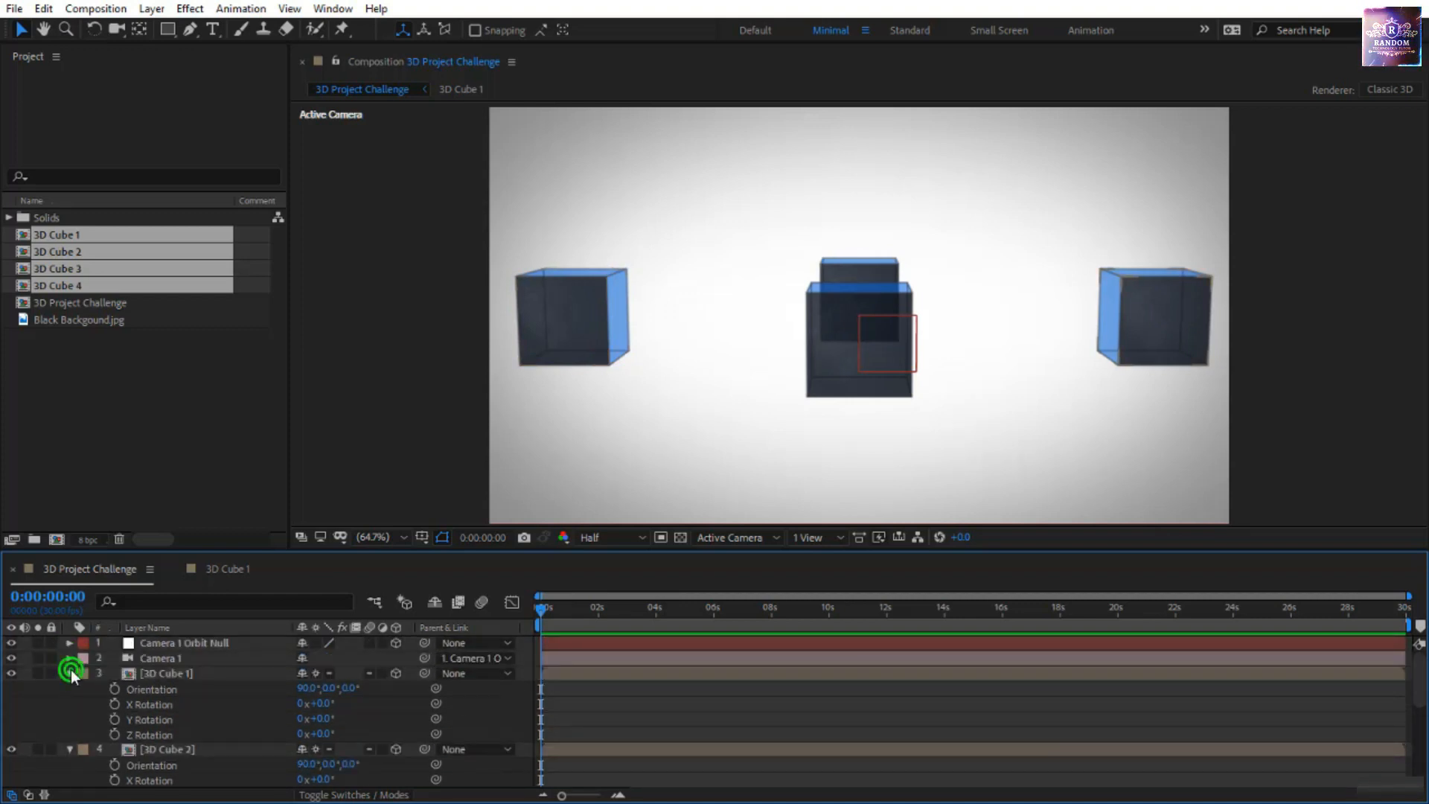
click(162, 675)
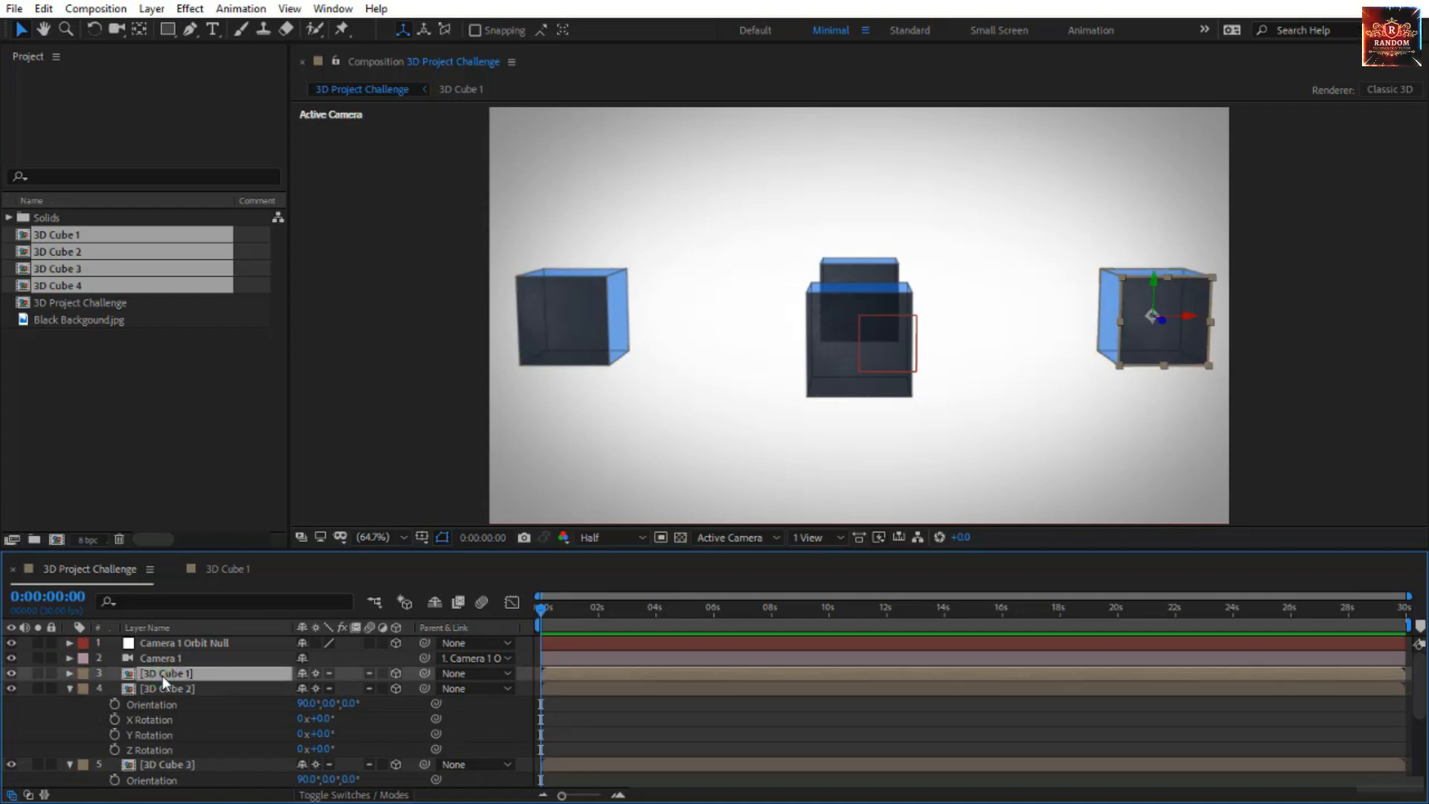
key(ctrl+a)
click(70, 688)
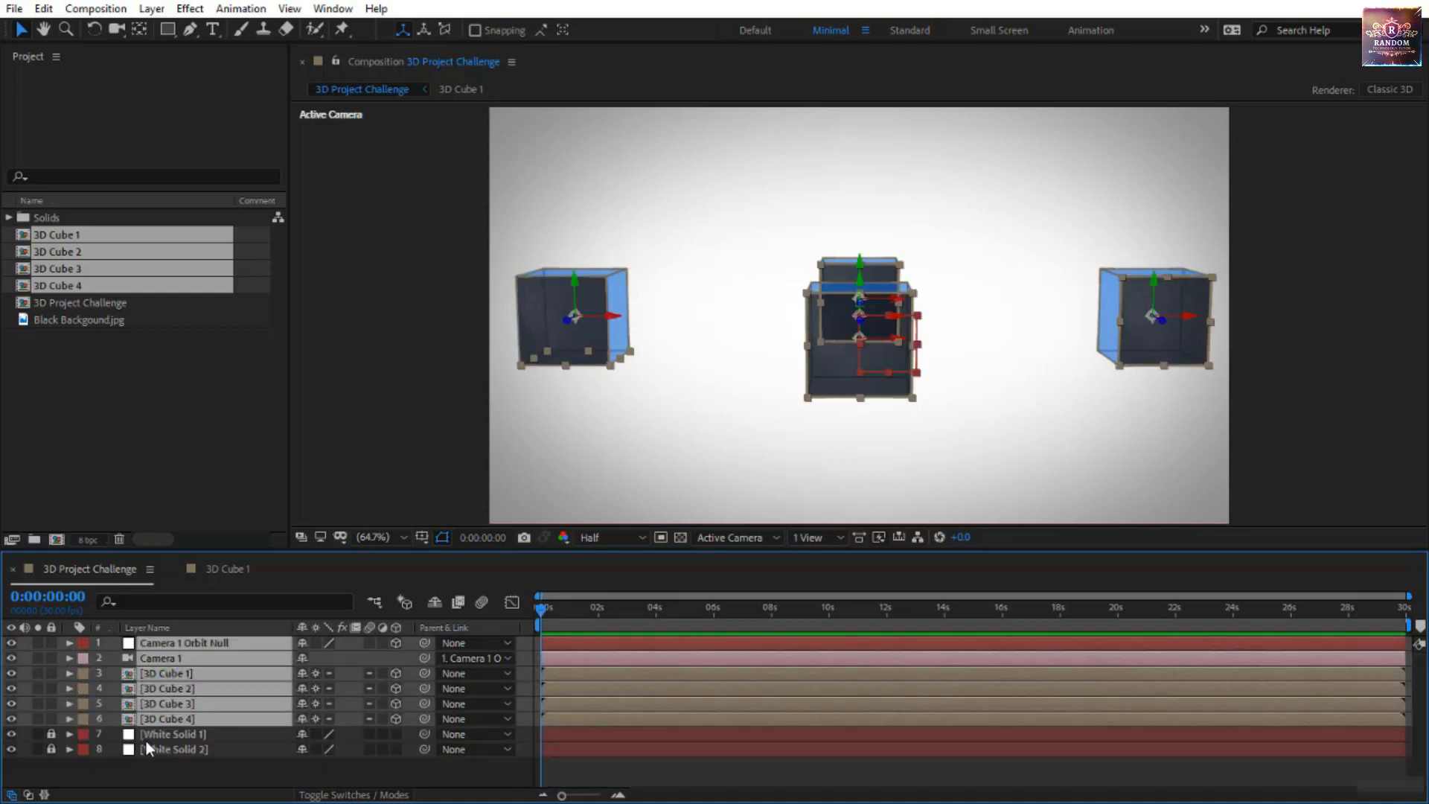
click(158, 762)
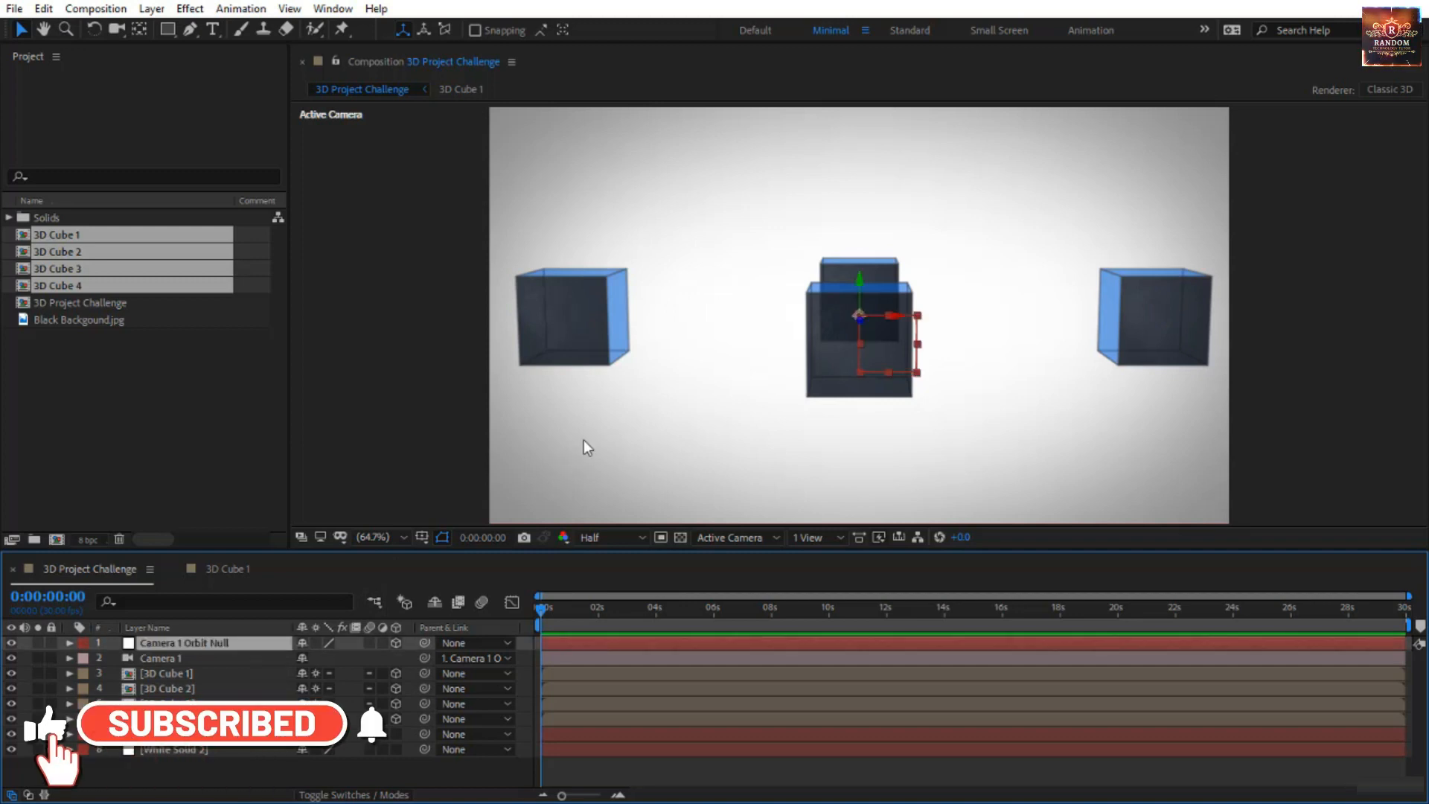
Try rotating the Camera 1 Orbit Null to about 49° on the Y axis, and undo the rotation.
key(r)
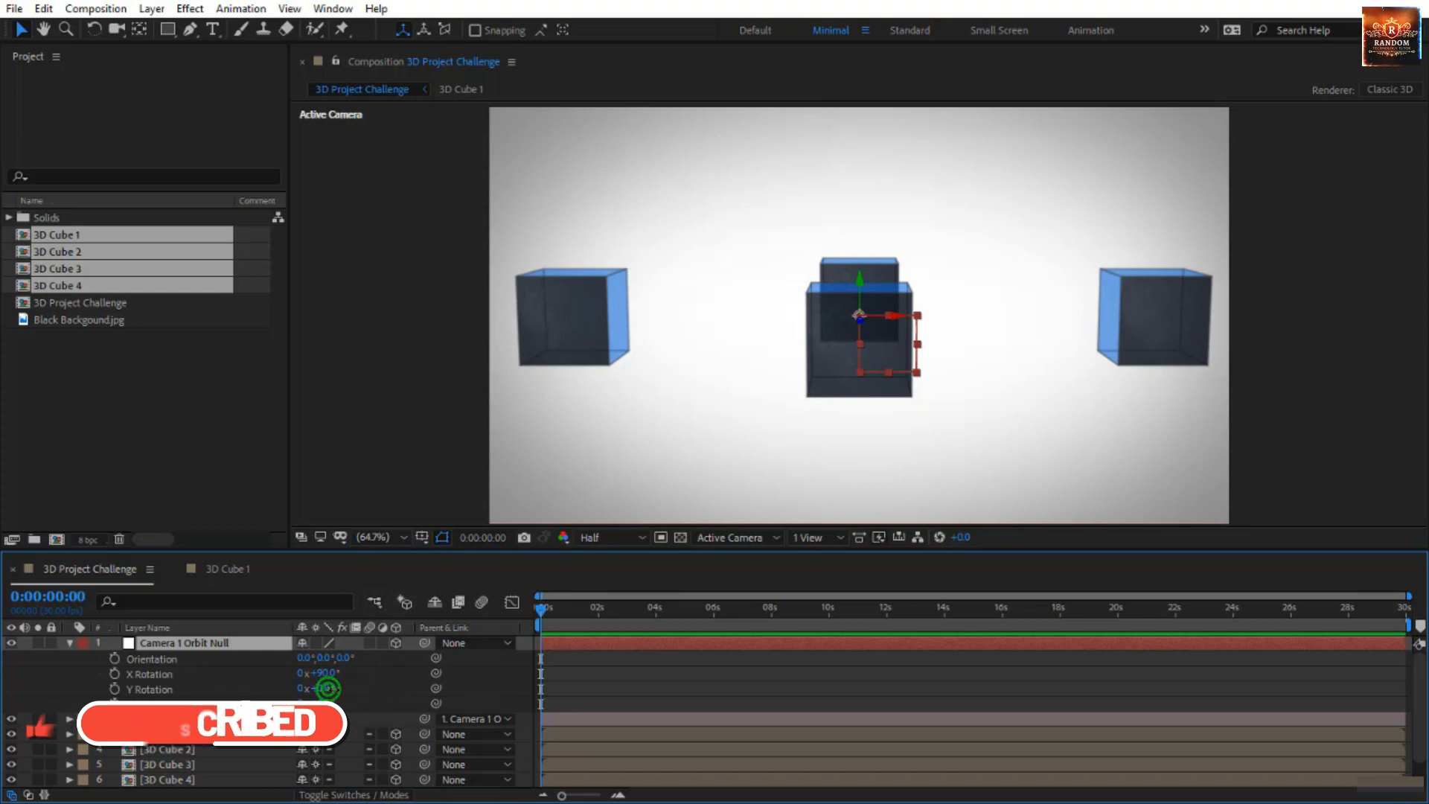
drag(331, 687, 372, 688)
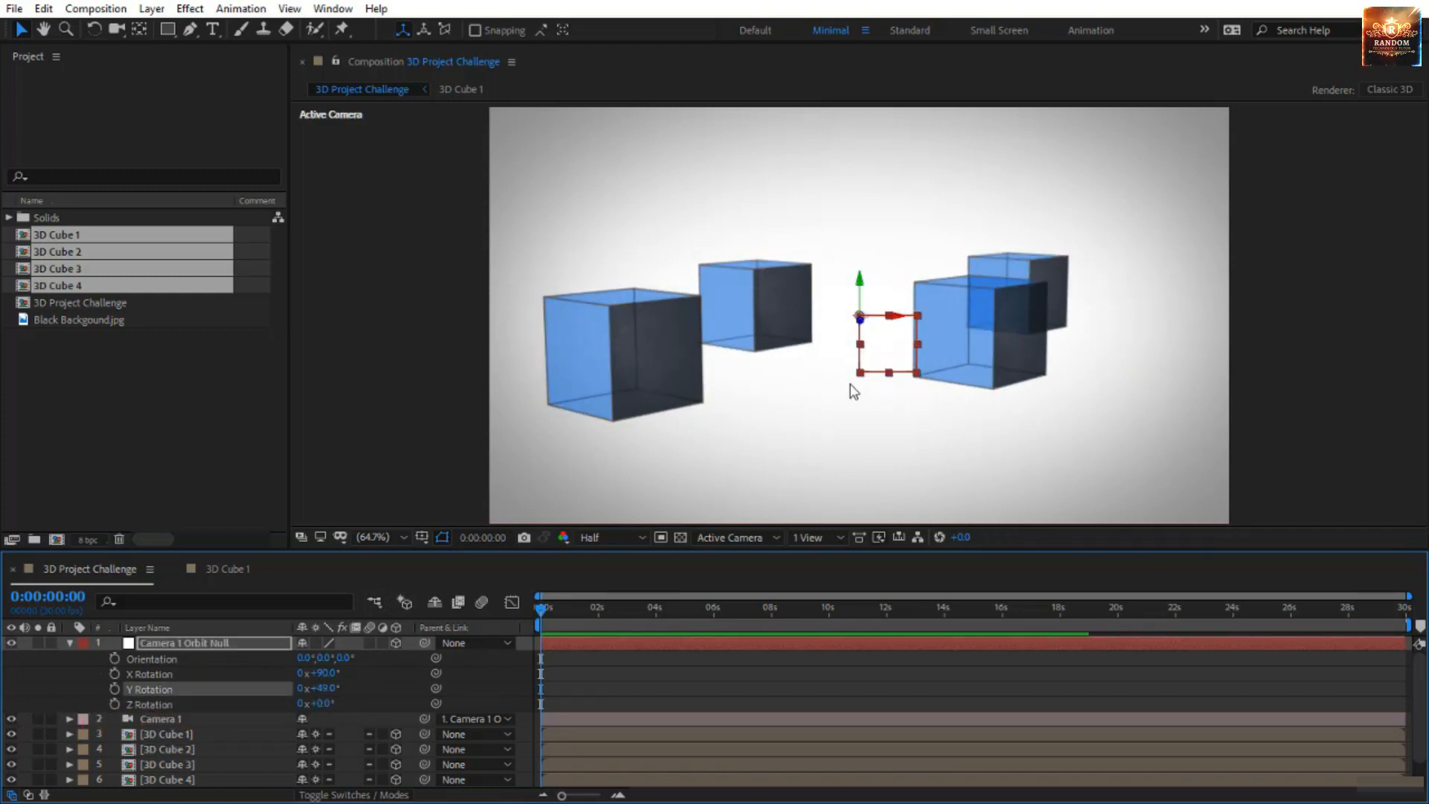
key(ctrl+z)
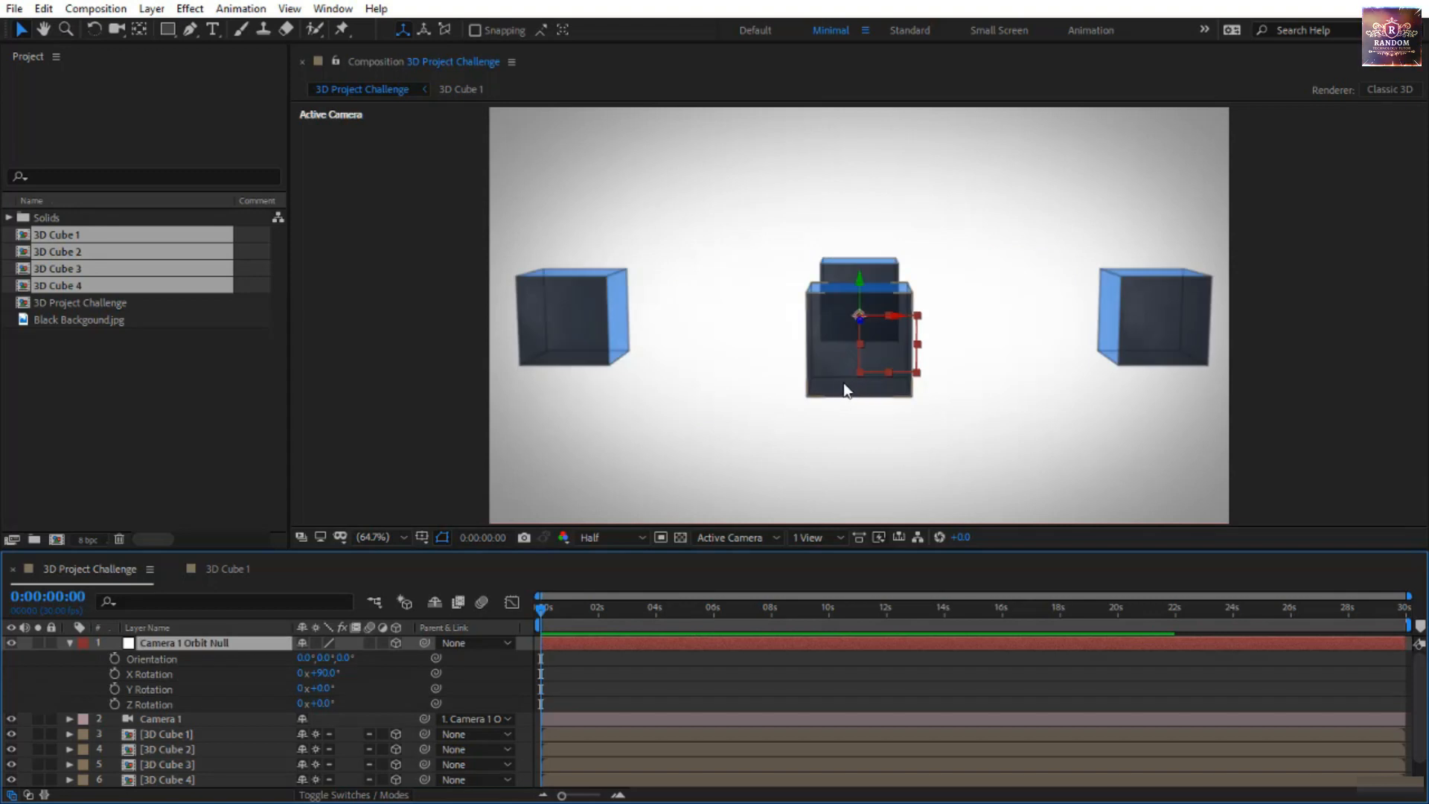
Reset the Camera 1 Orbit Null's X rotation to 0°.
click(328, 673)
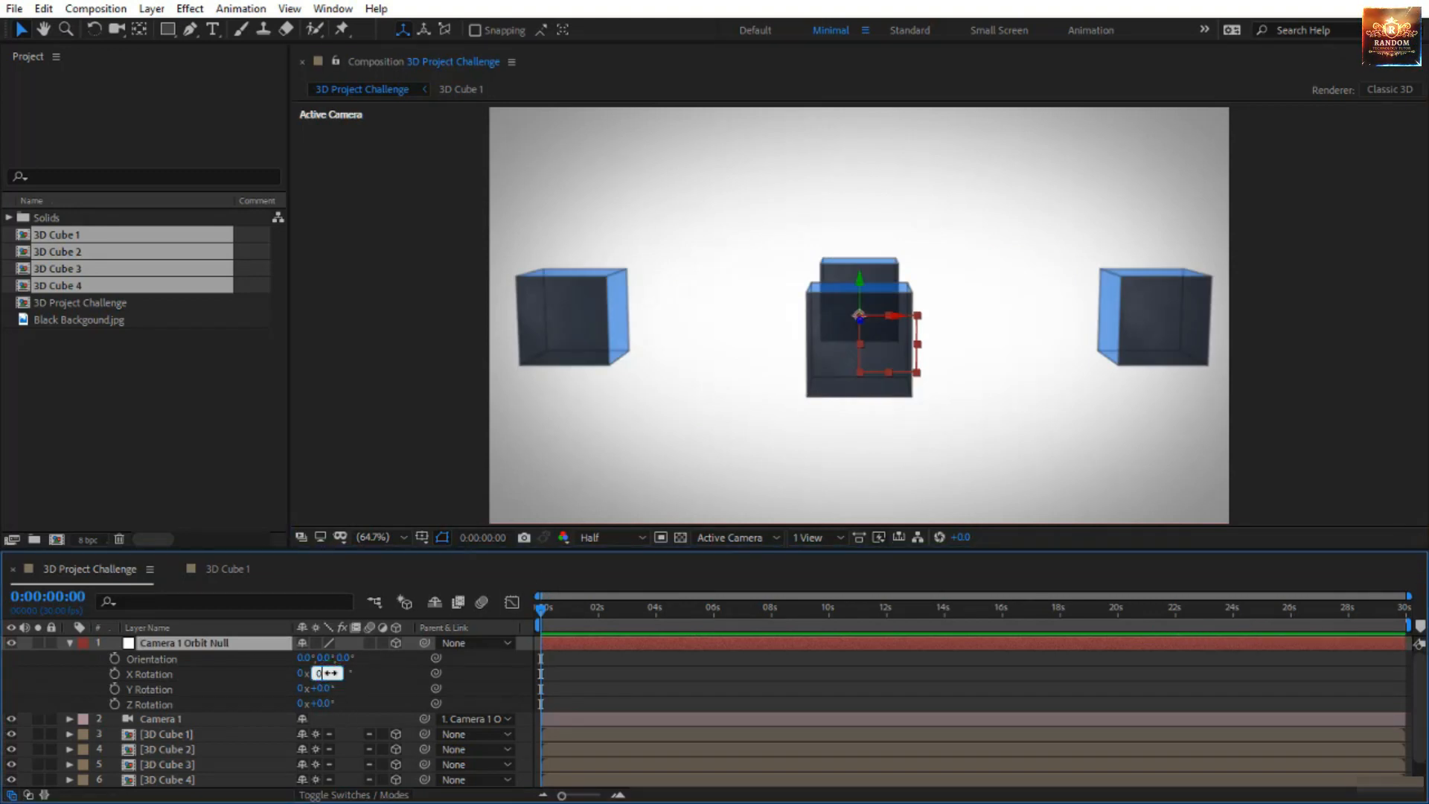
key(Return)
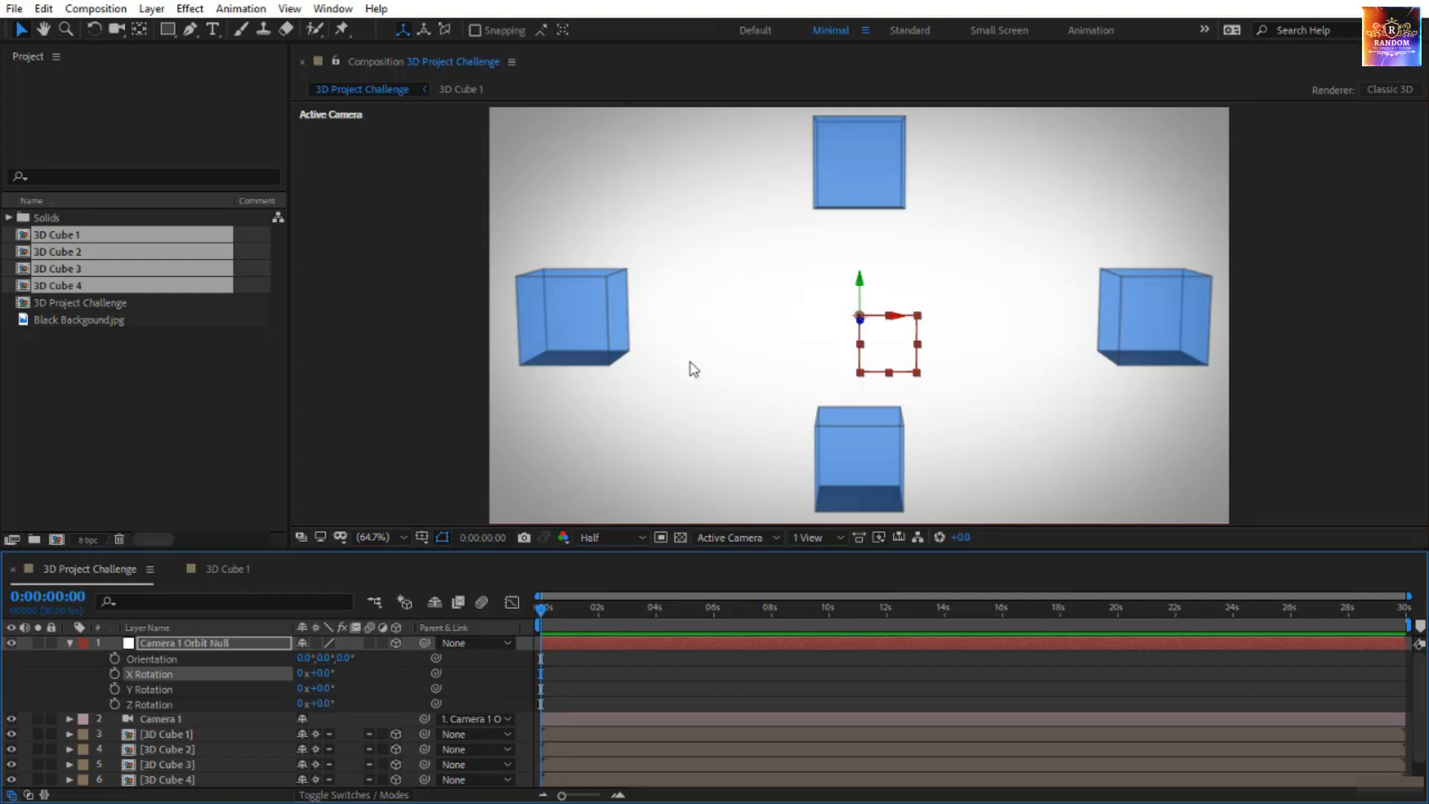
key(comma)
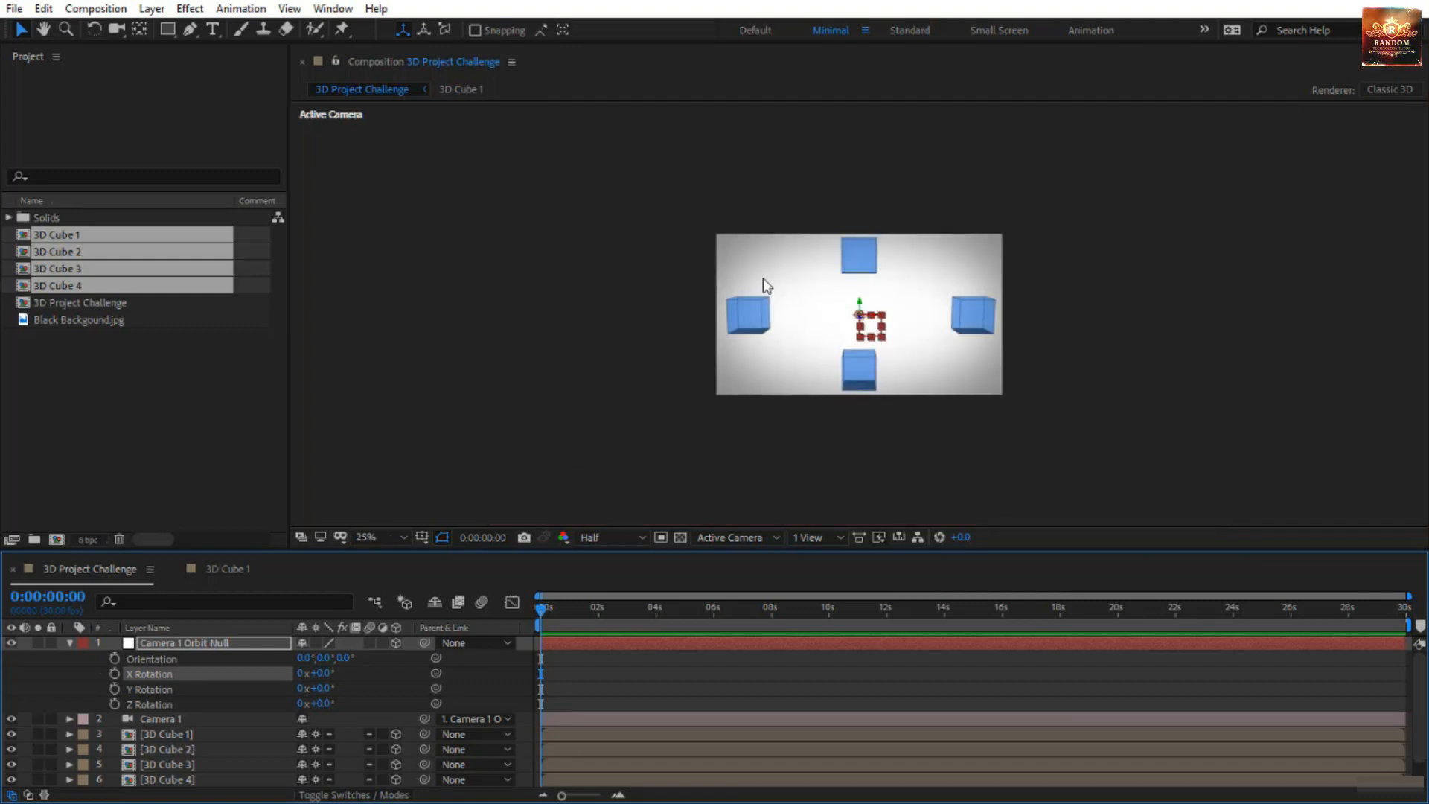
Move the 3D Cube 3 layer upward until it sits just above the composition frame.
click(855, 257)
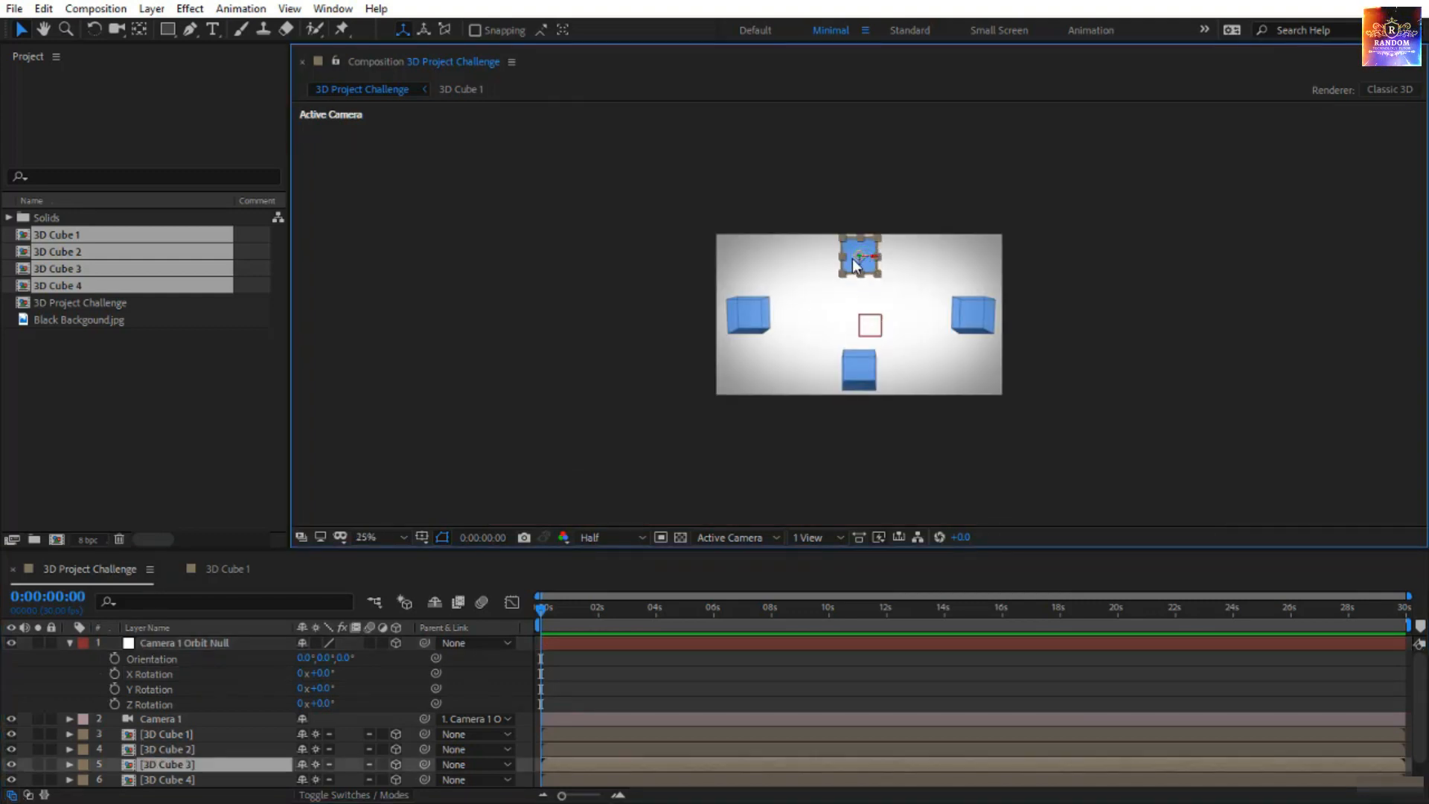
click(859, 257)
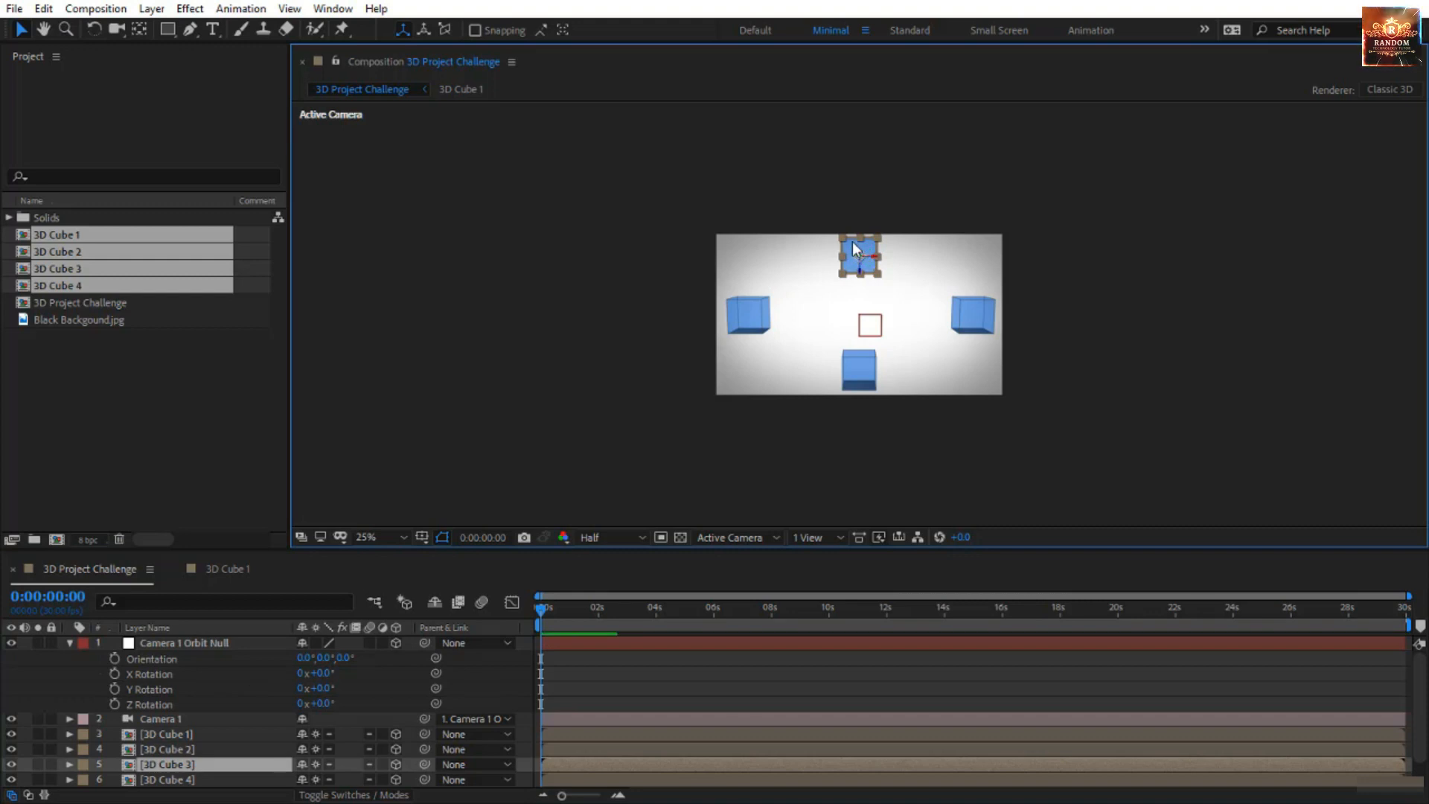
click(847, 242)
drag(849, 248, 847, 197)
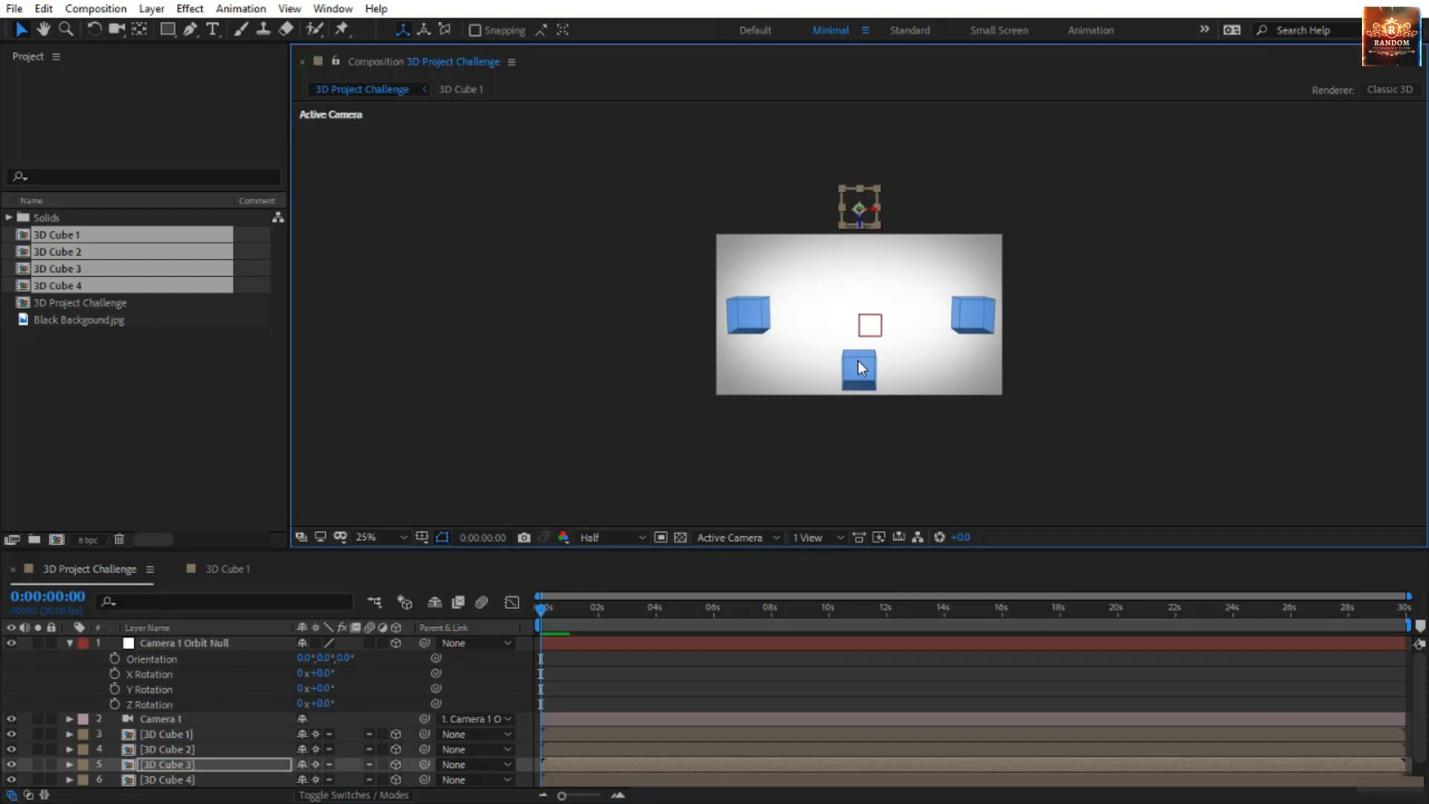
Move the 3D Cube 4 layer downward just below the composition frame, and select it together with 3D Cube 3.
click(856, 376)
drag(856, 376, 857, 430)
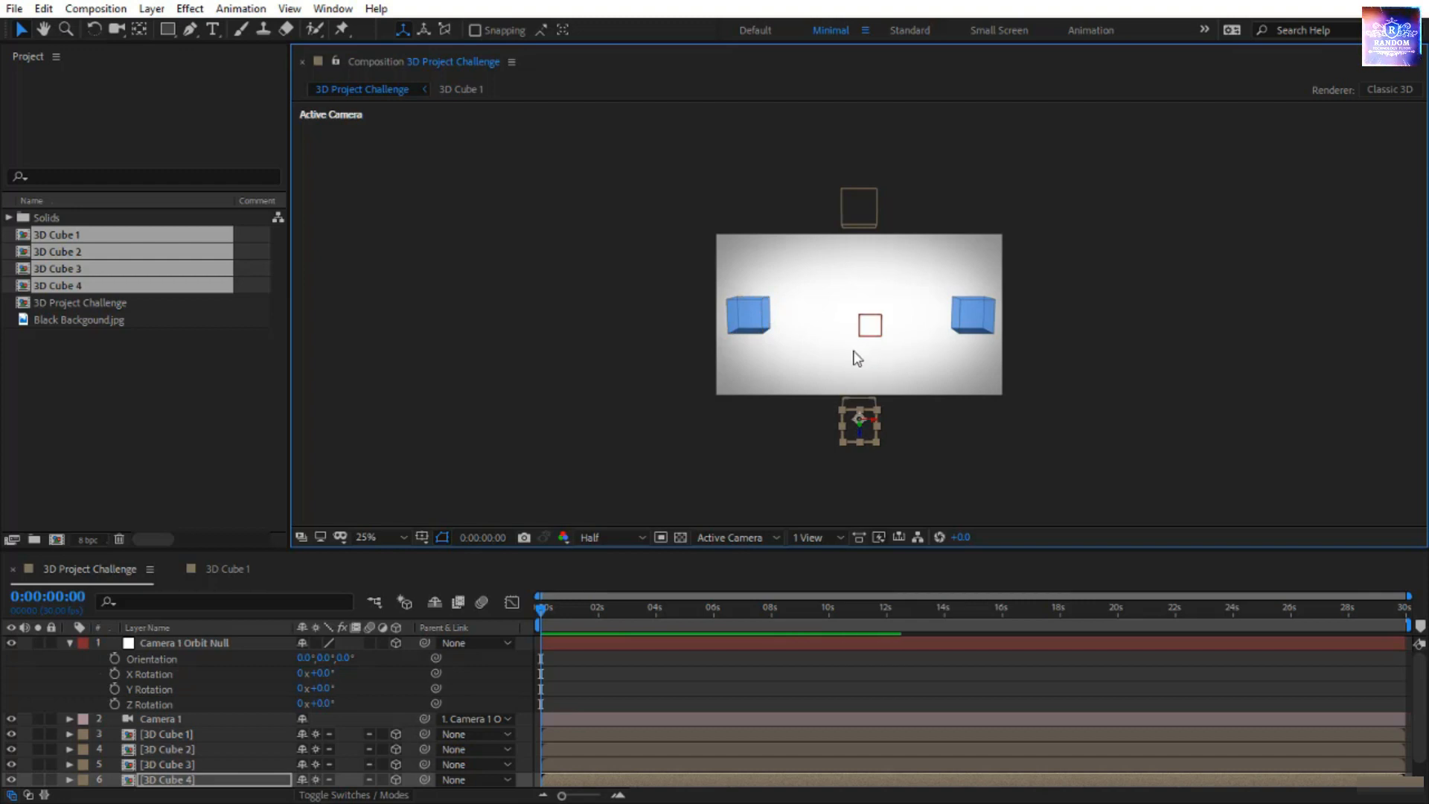
click(861, 211)
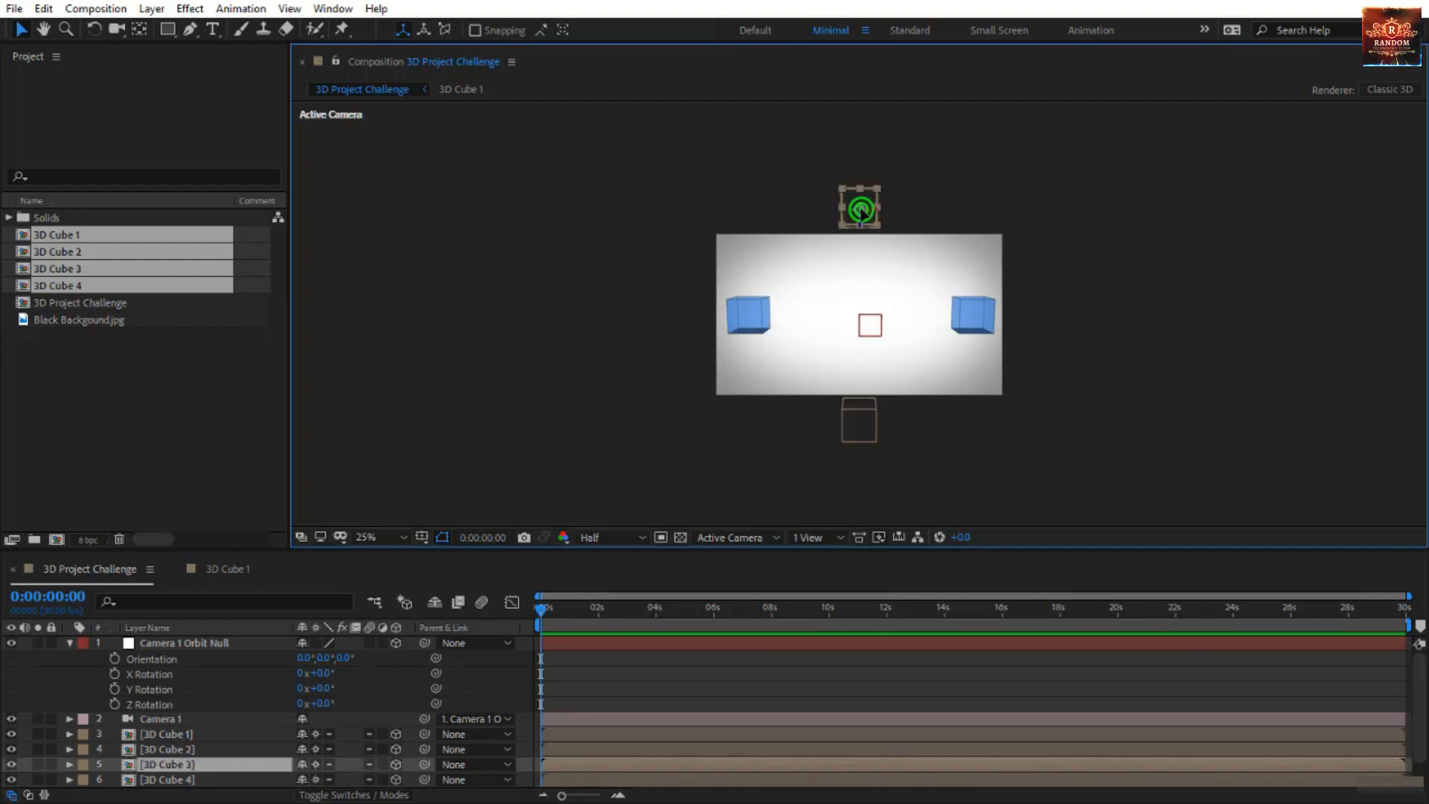
click(874, 265)
click(860, 208)
shift+click(858, 422)
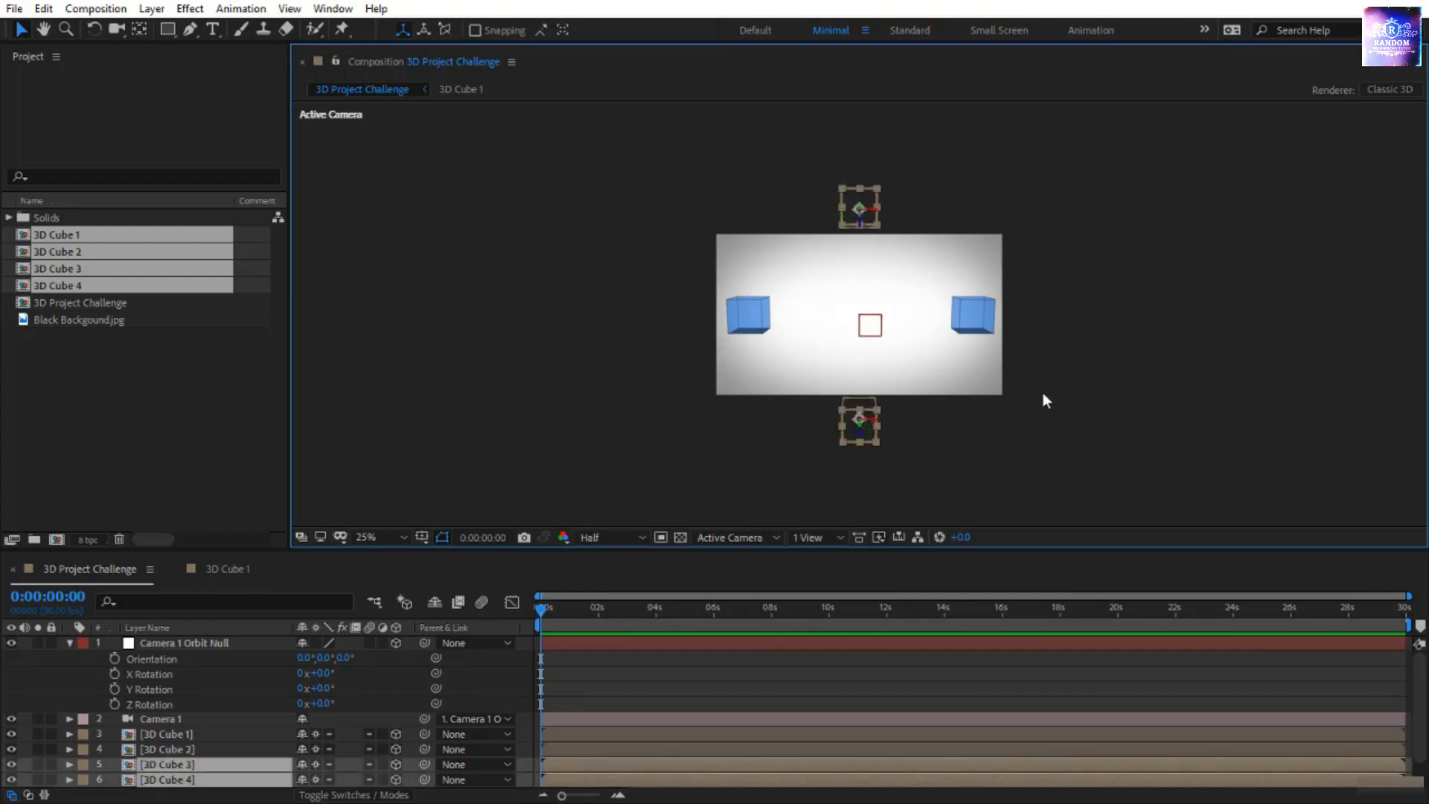
Set the Camera 1 Orbit Null's X rotation to 90°, deselect it, and fit the composition to the viewer.
click(320, 673)
text(90)
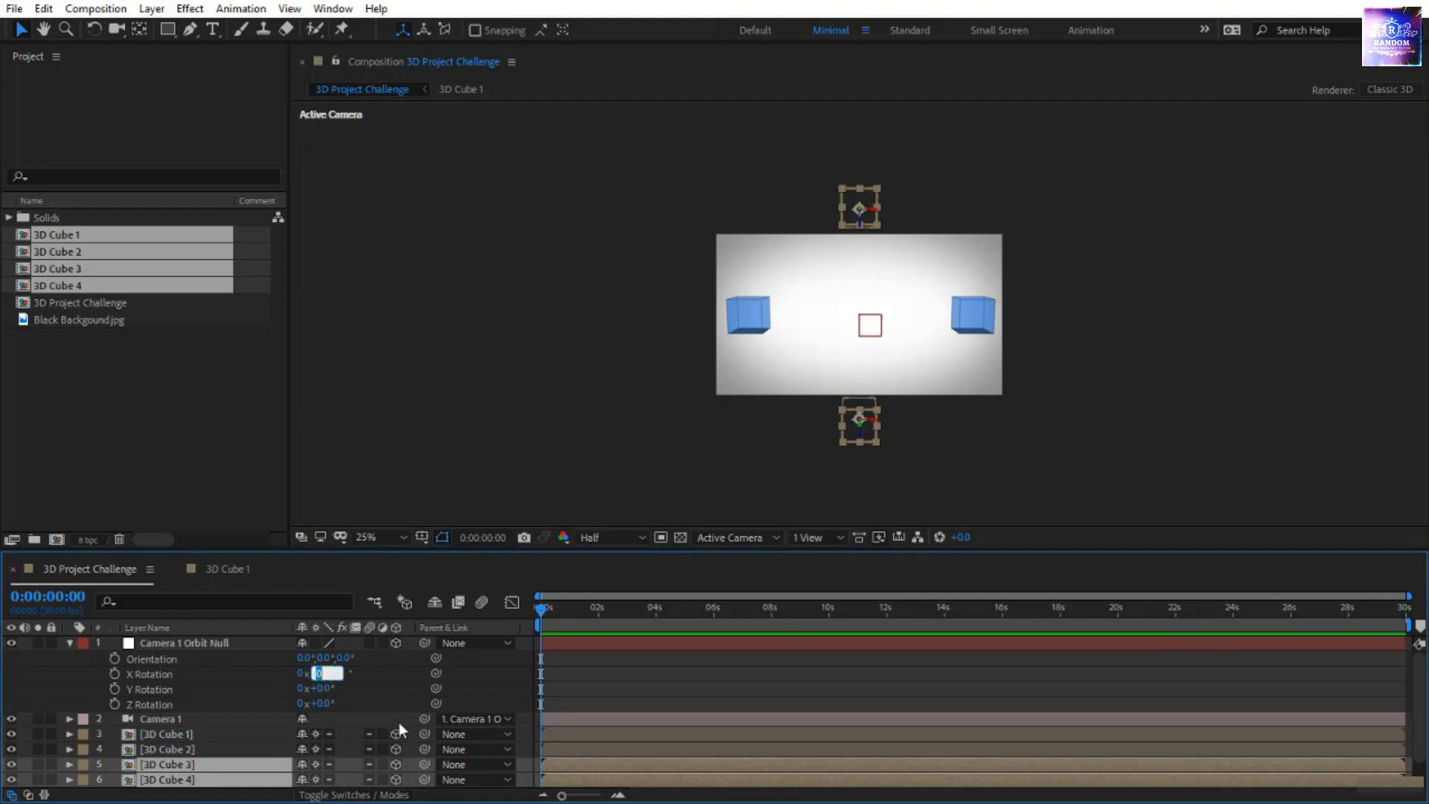
key(Return)
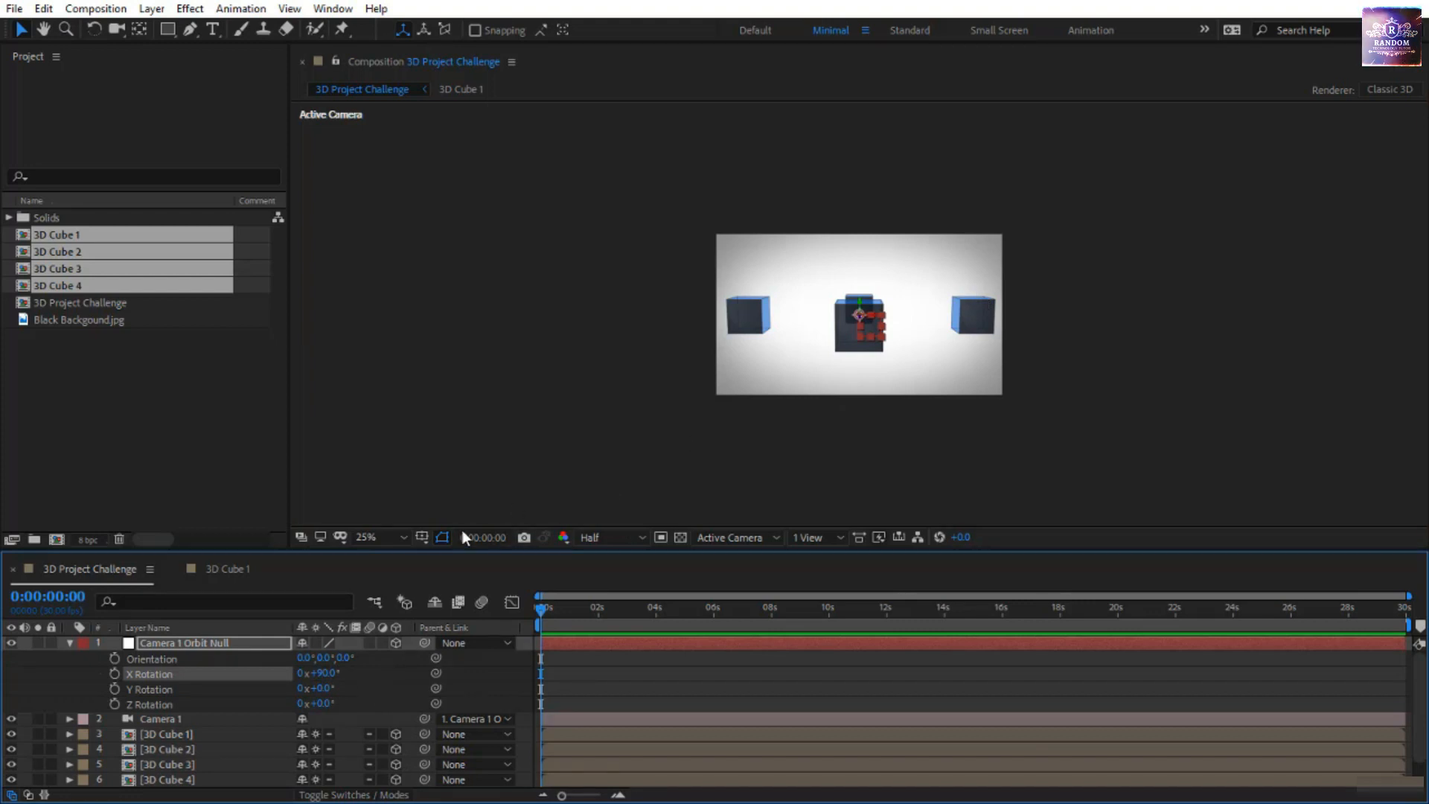
click(510, 452)
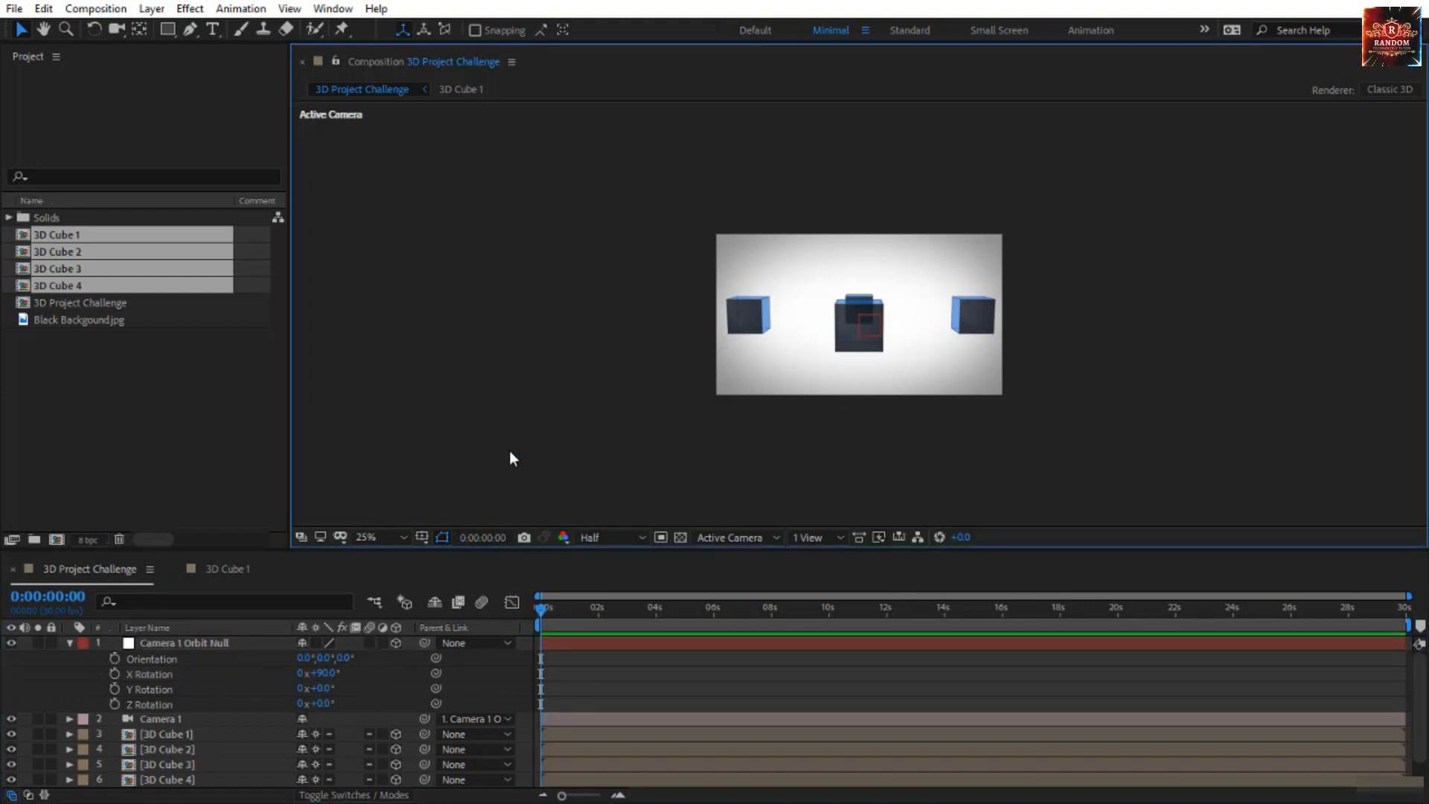
key(shift+slash)
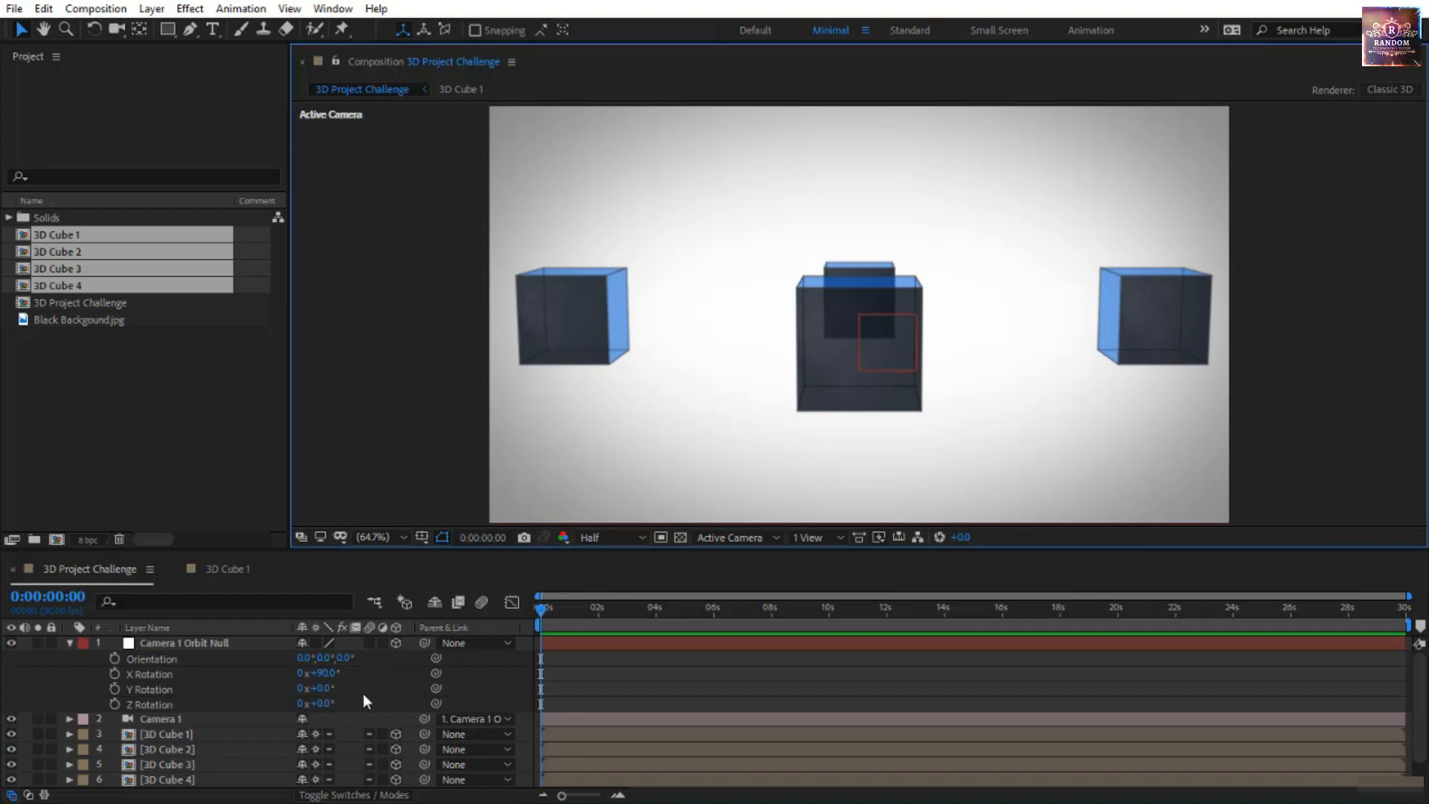
Try rotating the Camera 1 Orbit Null on the Y axis, and reset its Y rotation to 0°.
drag(333, 689, 284, 689)
click(320, 687)
text(0)
key(Return)
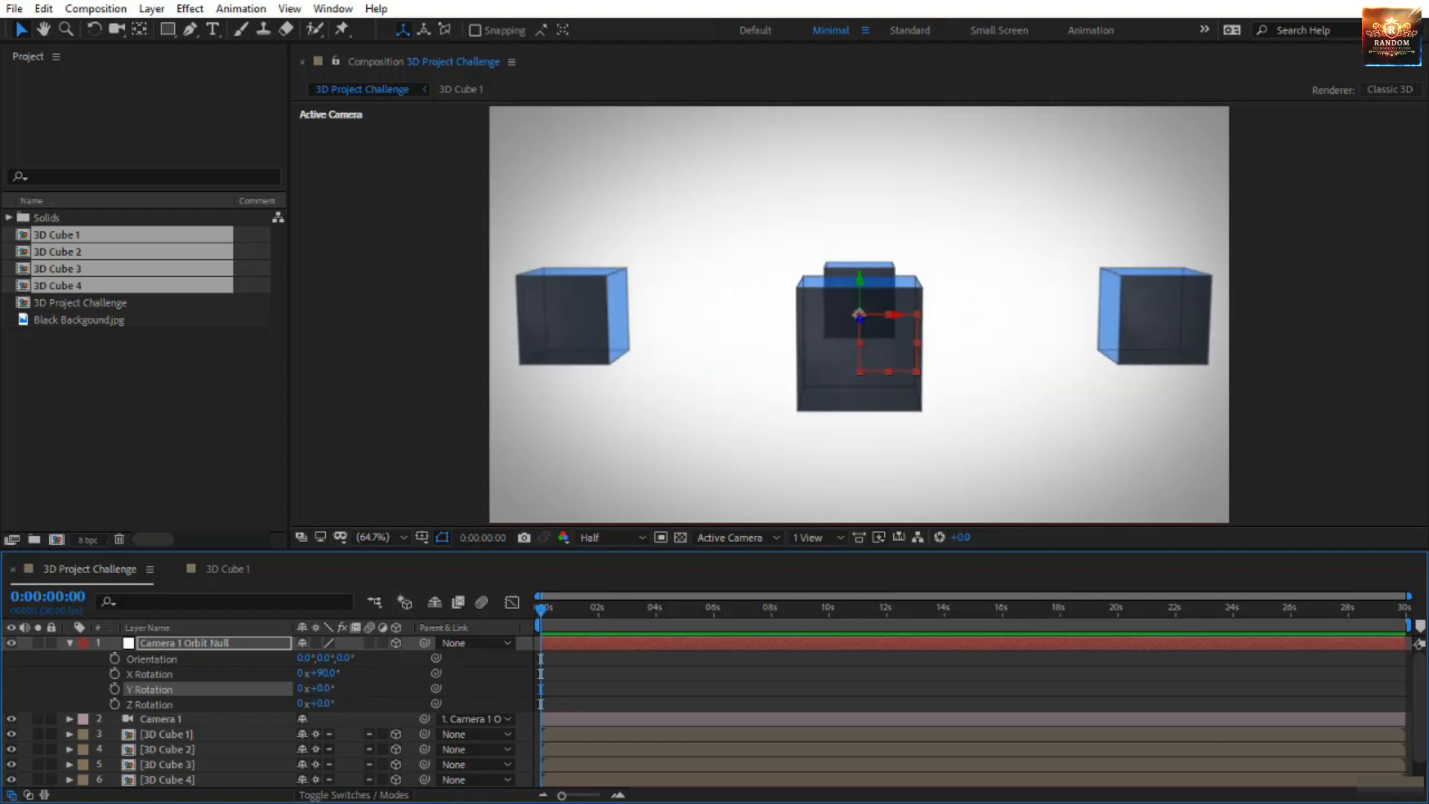
Add a Y Rotation keyframe to the Camera 1 Orbit Null at 0:00:00:00, try 15°, and set it to 10°.
click(115, 691)
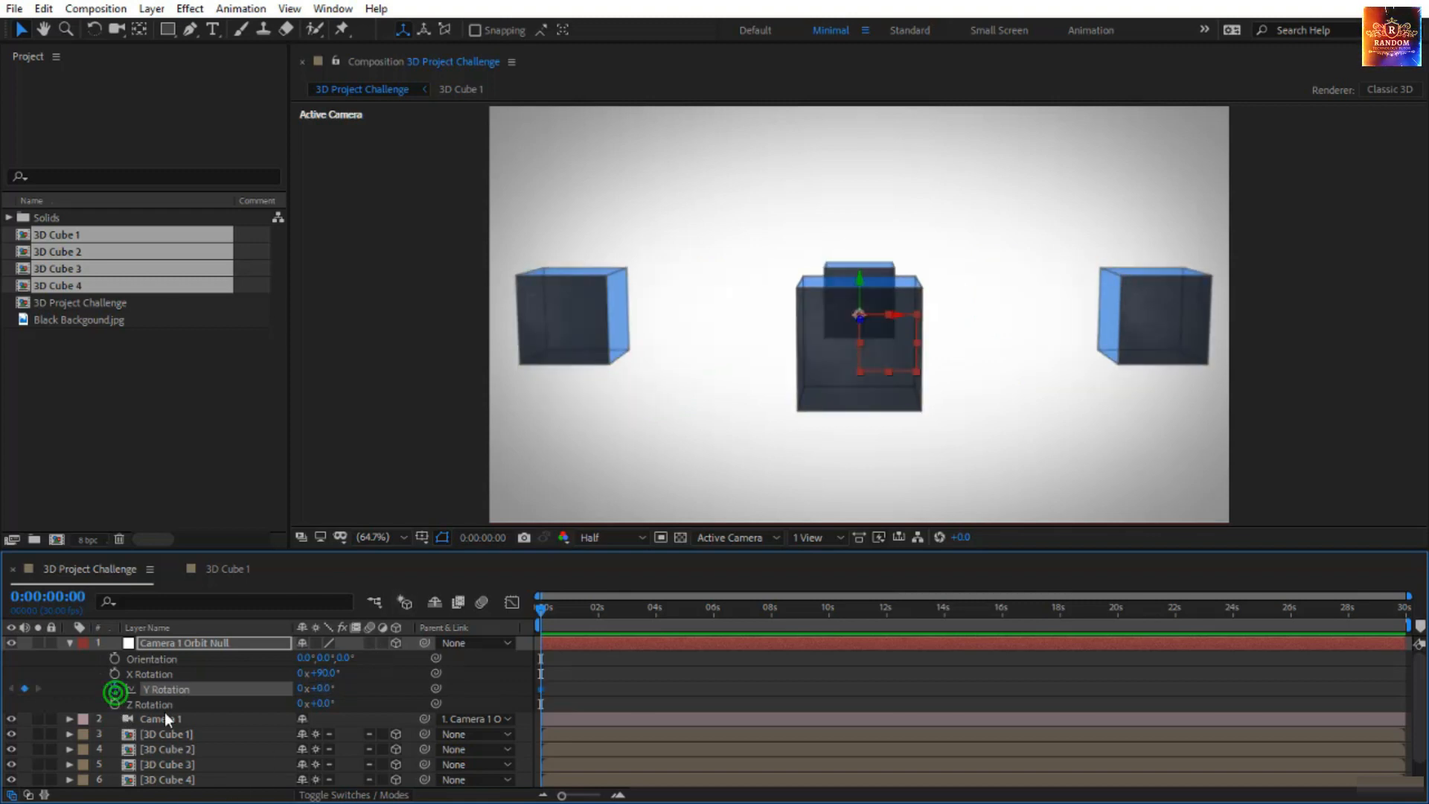
click(319, 687)
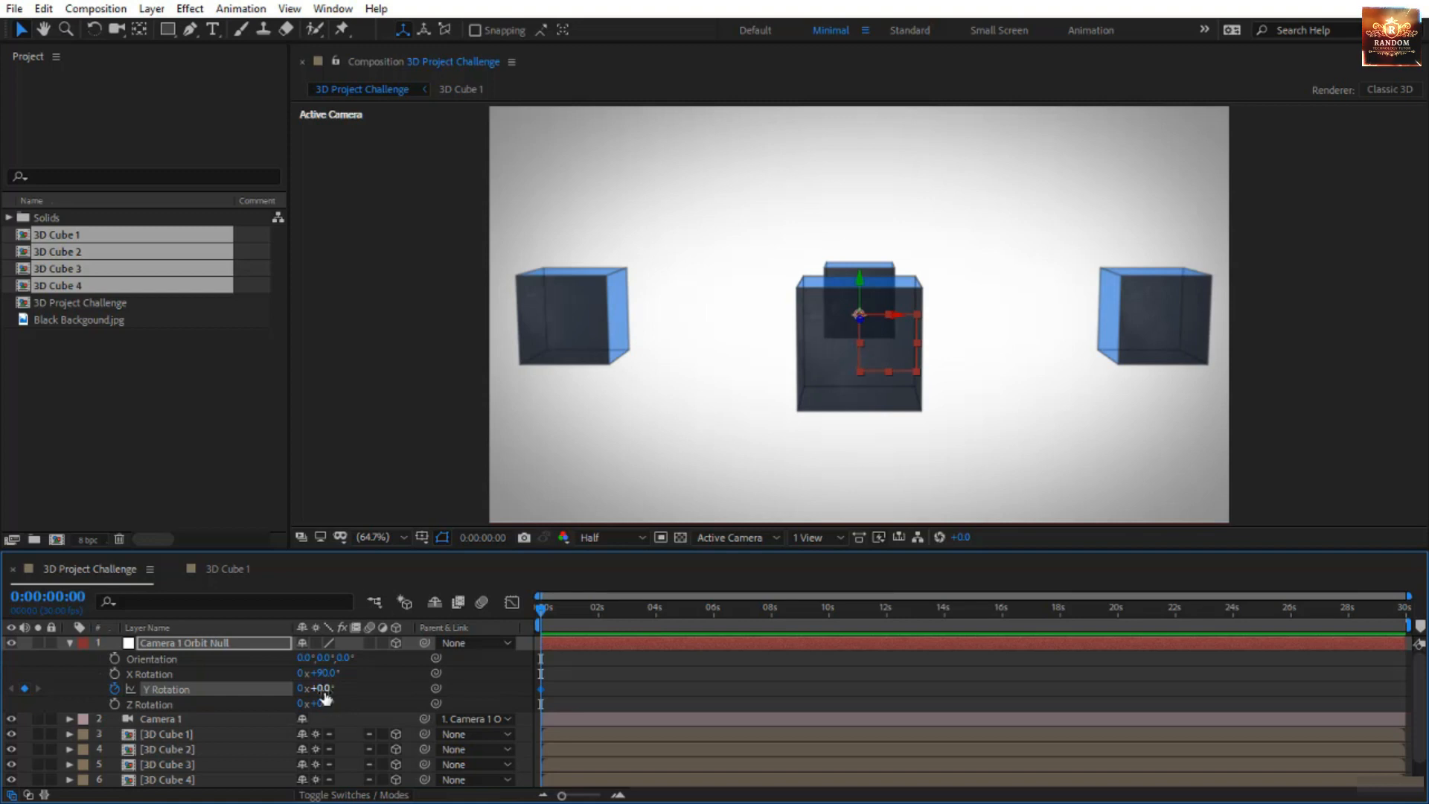
text(15)
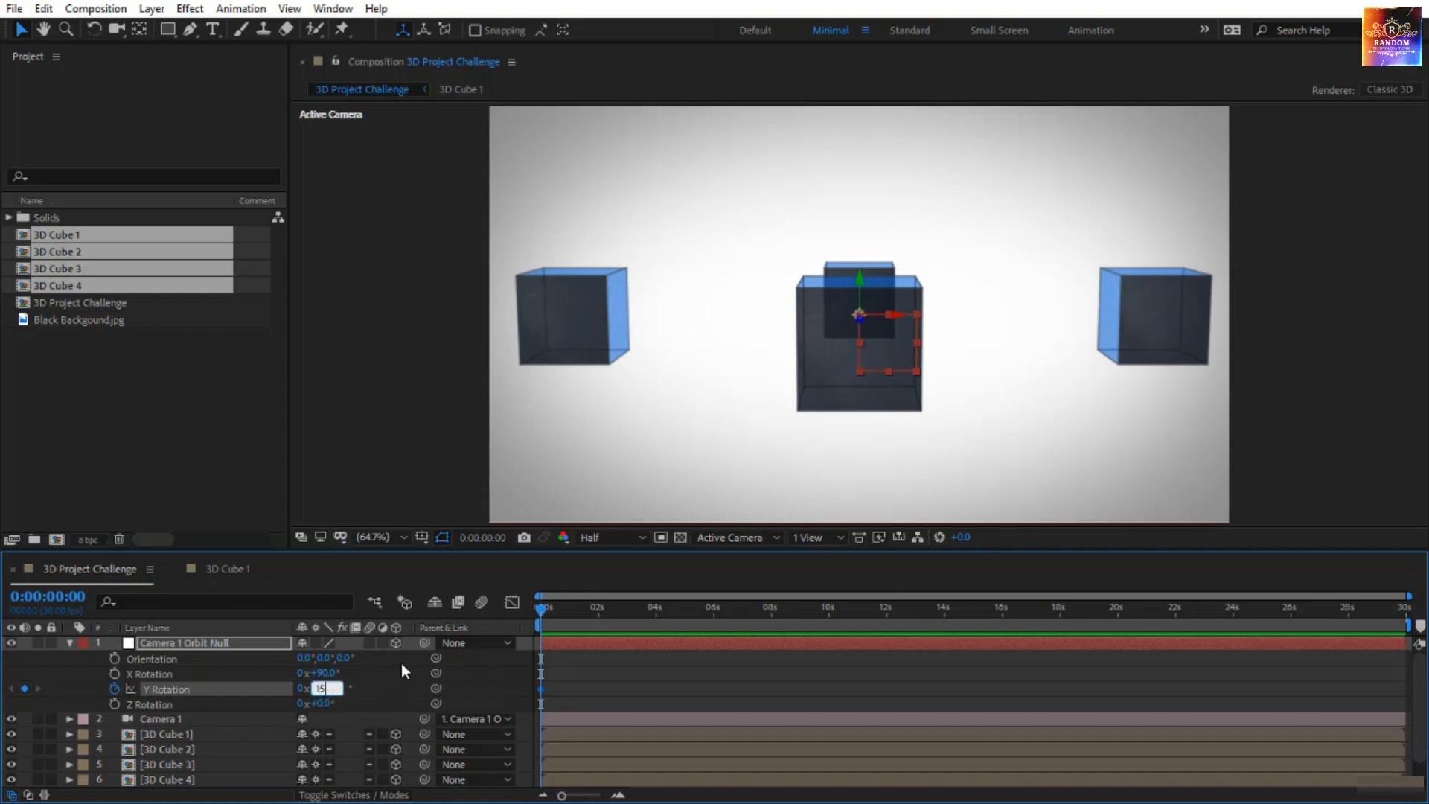
key(Return)
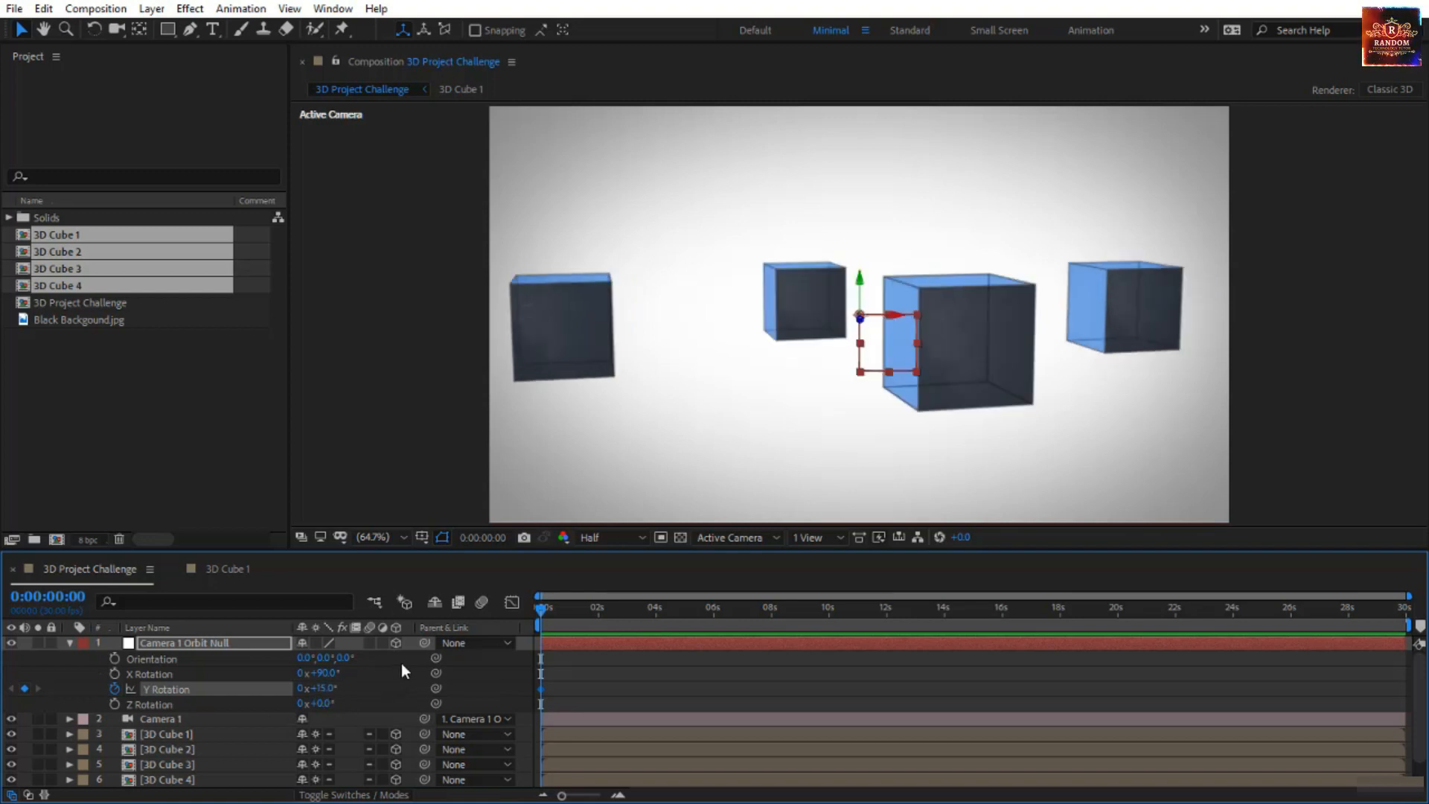
click(328, 688)
text(10)
key(Return)
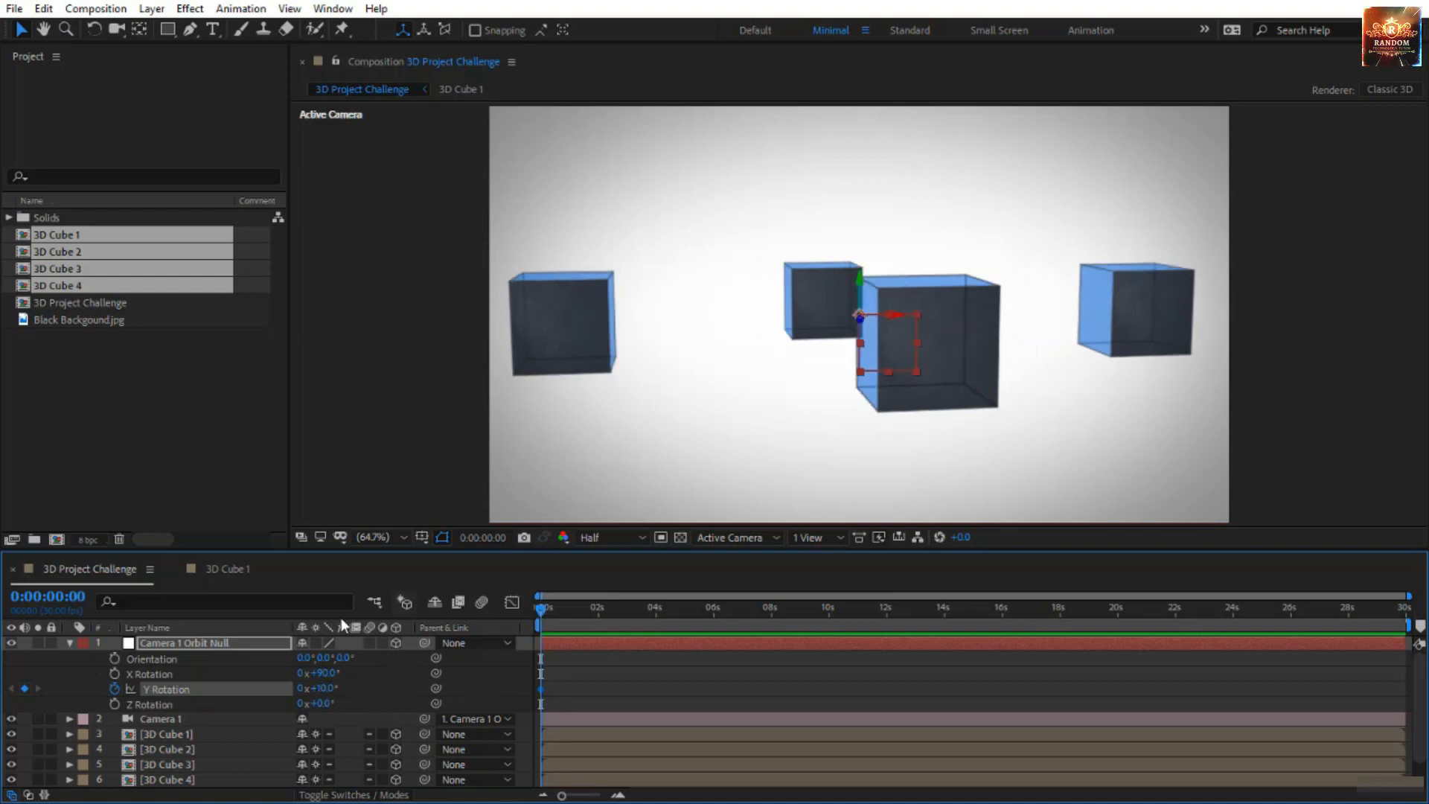
At 0:00:01:00, increase the orbit null's Y rotation by 90° to 100° as a second keyframe.
click(617, 794)
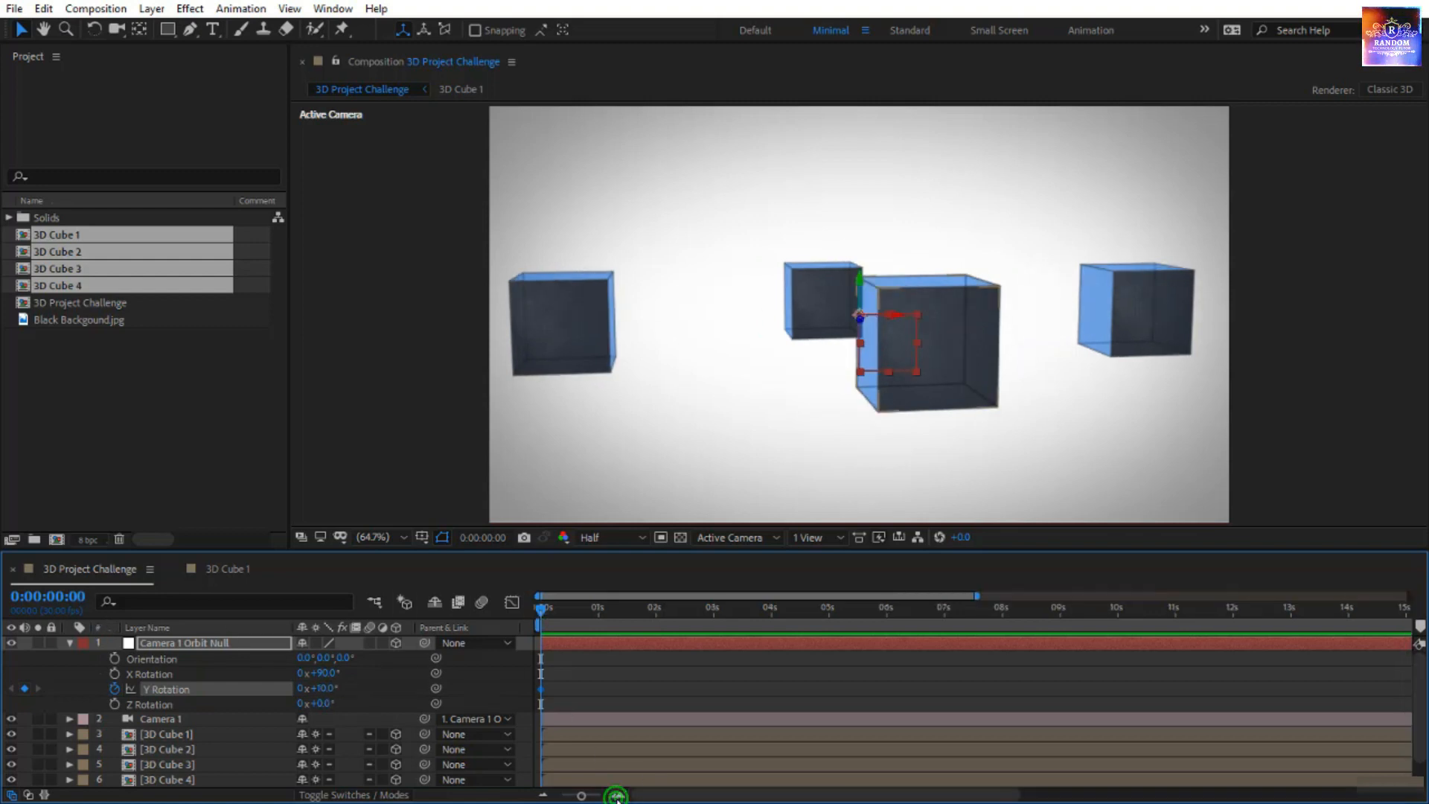
click(539, 609)
drag(539, 609, 598, 624)
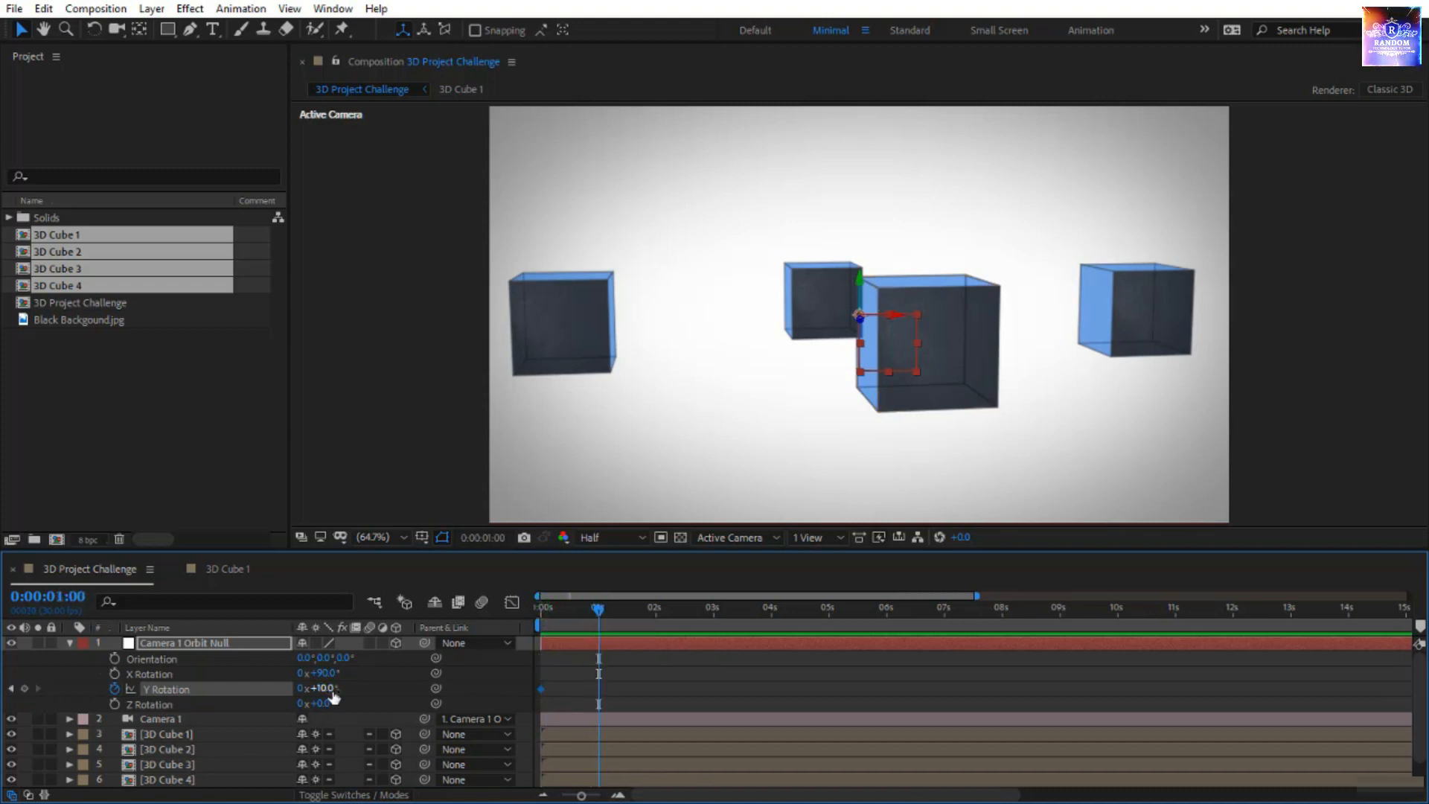
click(332, 695)
text(+90)
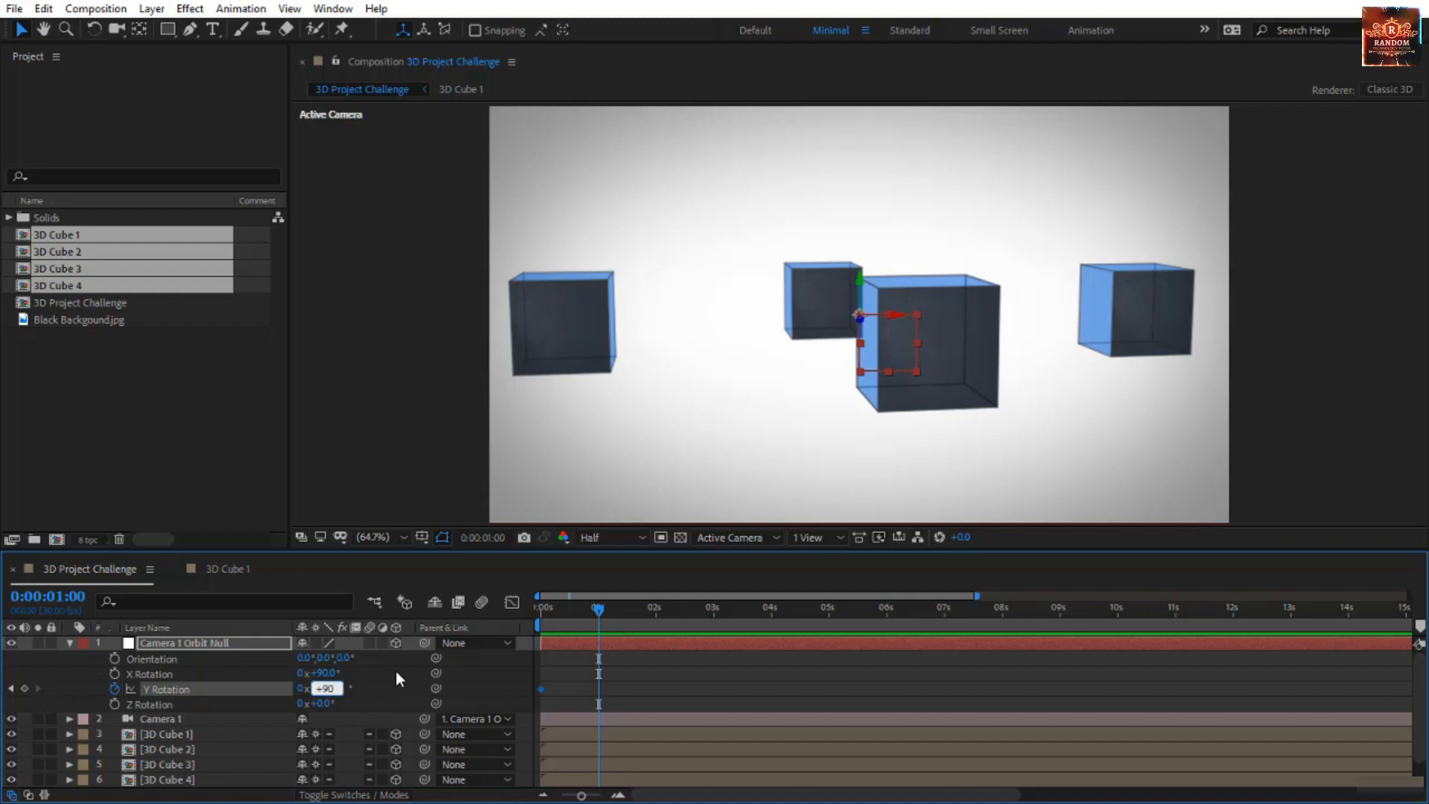
key(Return)
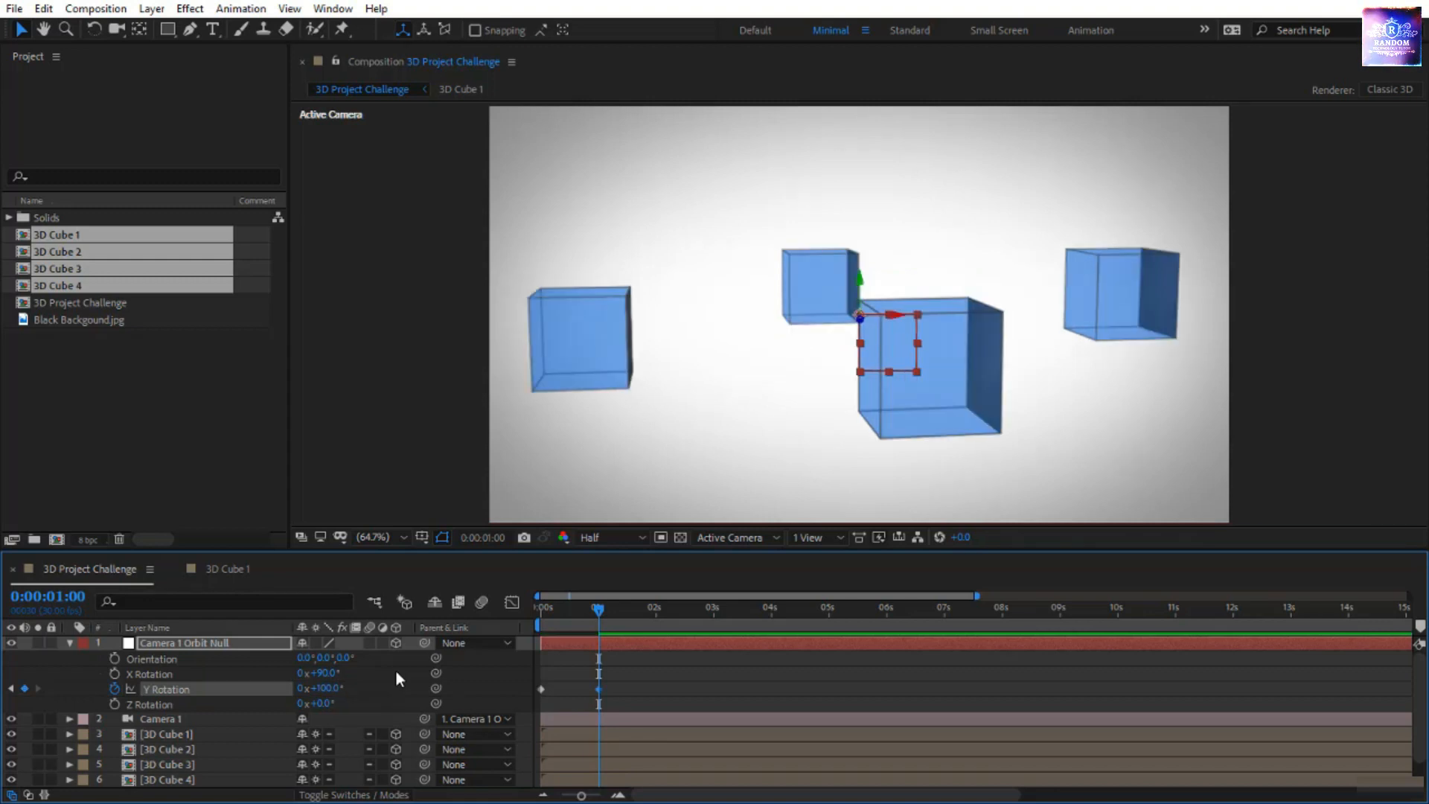
click(600, 611)
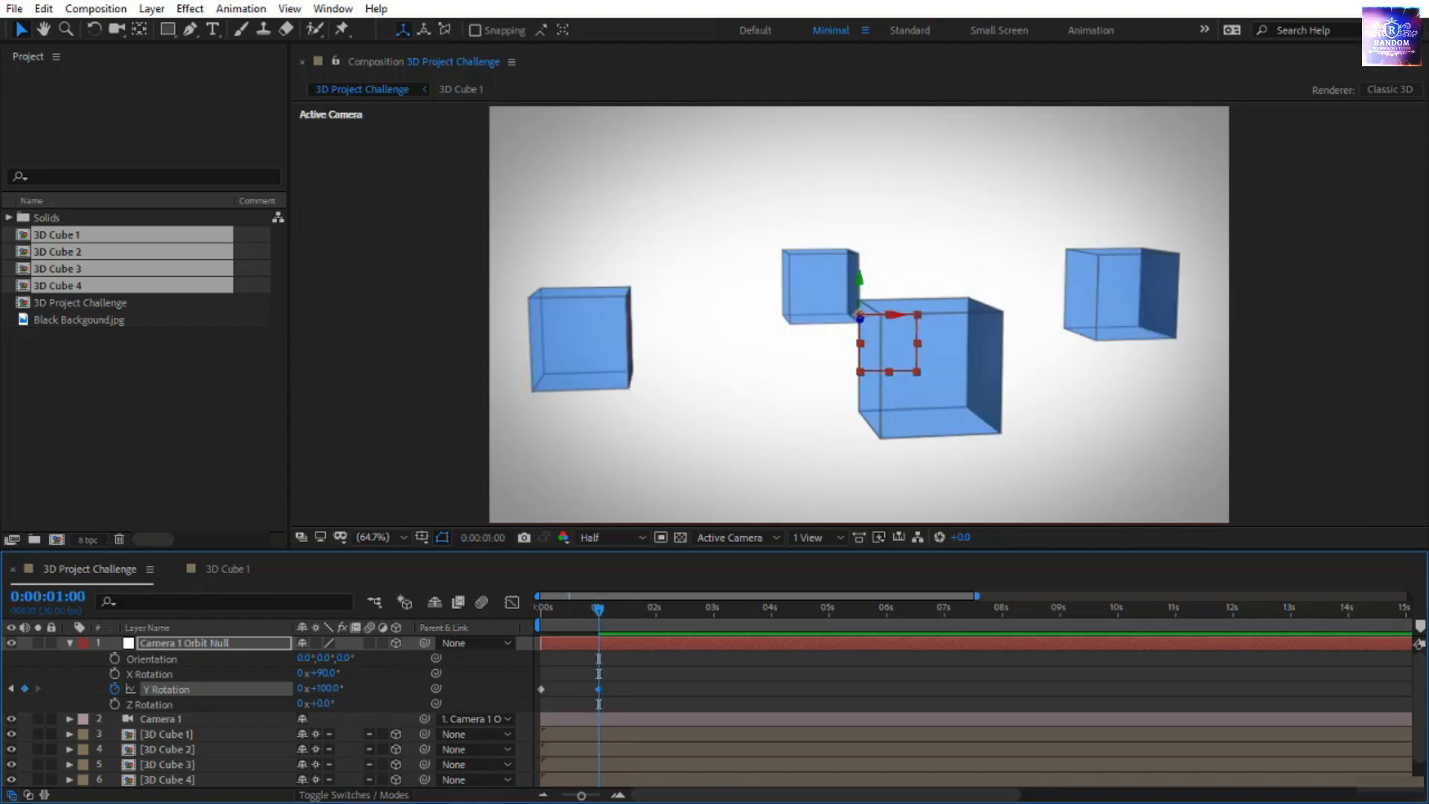
Advance 15 frames to 0:00:01:15 and add a Y Rotation keyframe holding the current angle.
click(56, 596)
text(+15)
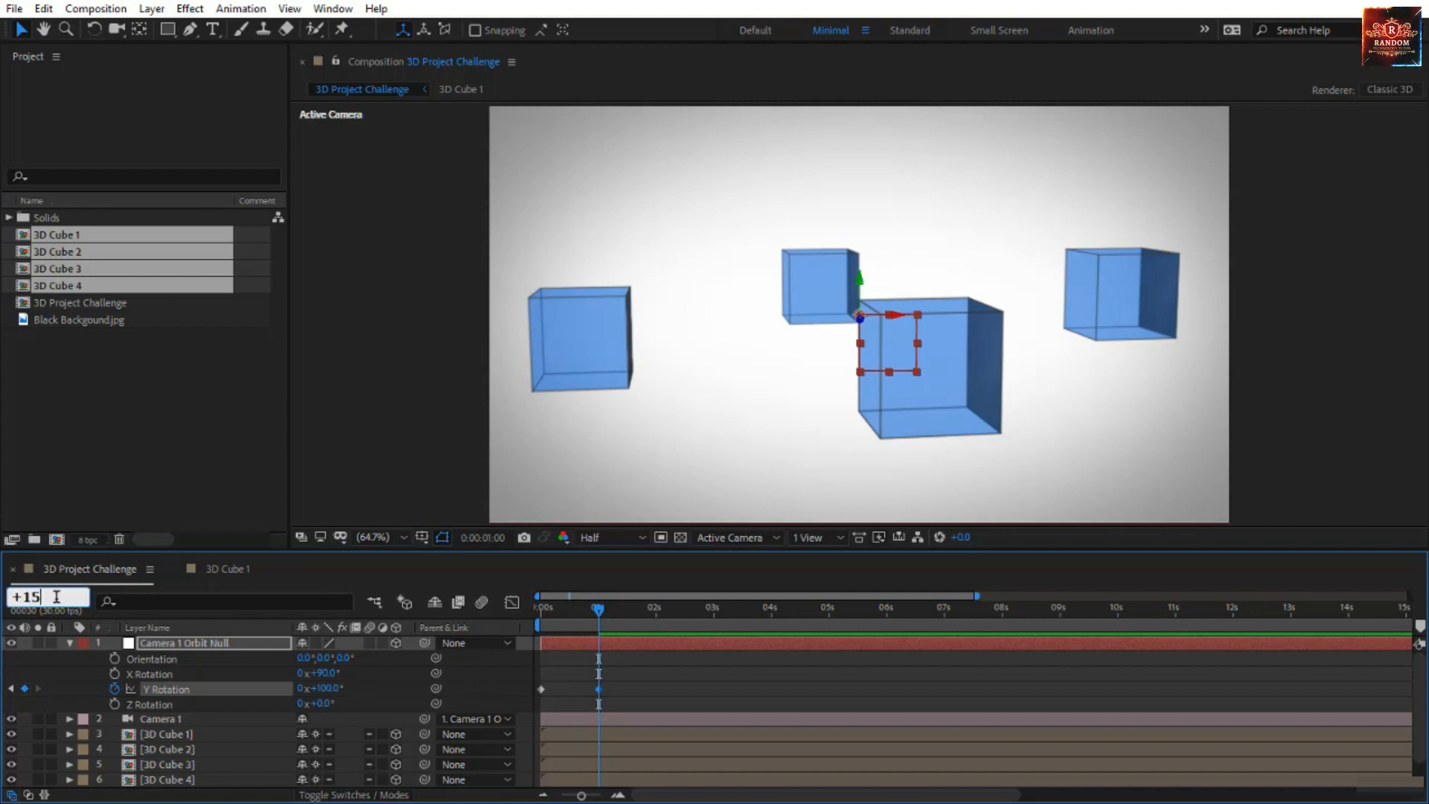
key(Return)
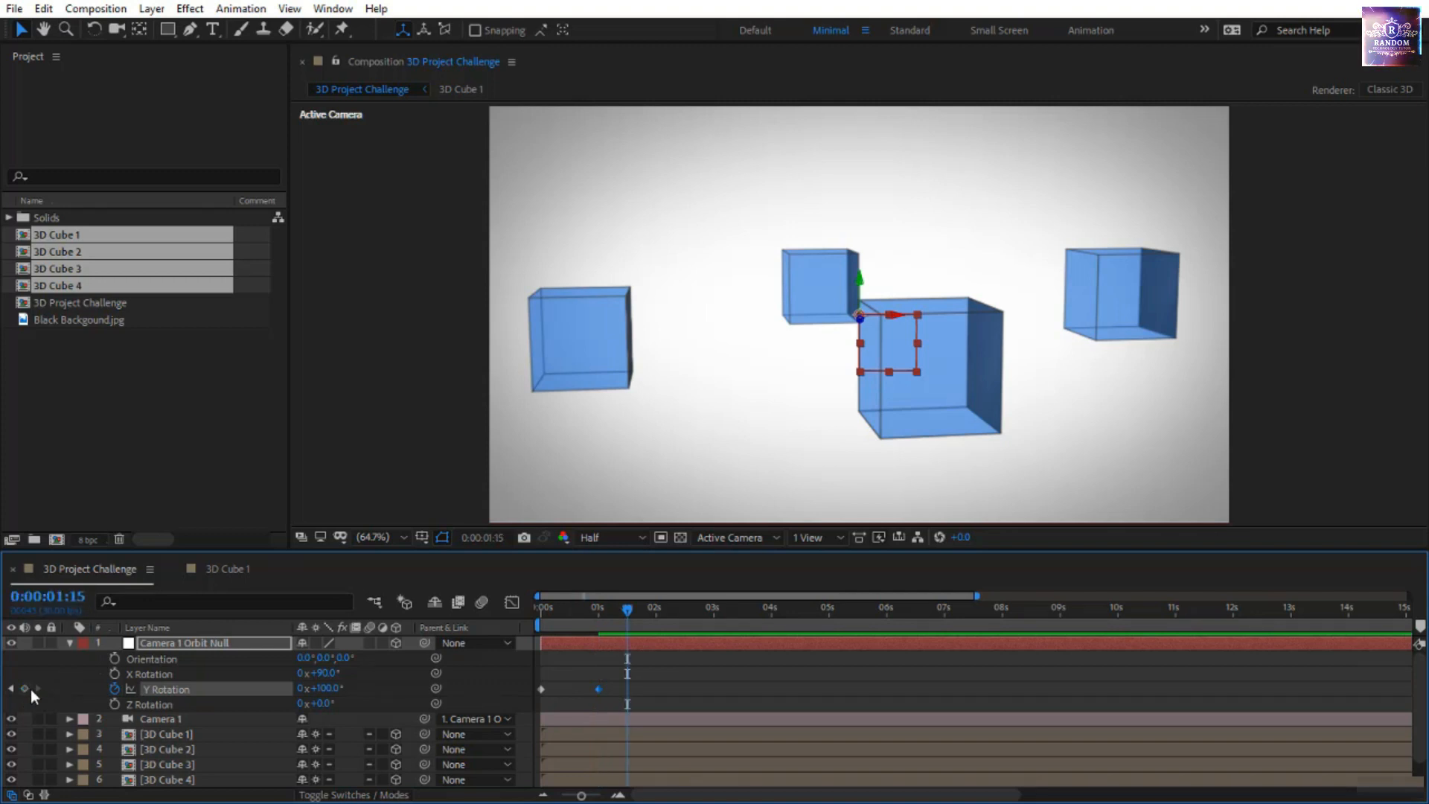
click(24, 689)
Advance one second to 0:00:02:15 and set the orbit null's Y rotation to 190°.
click(77, 600)
text(+)
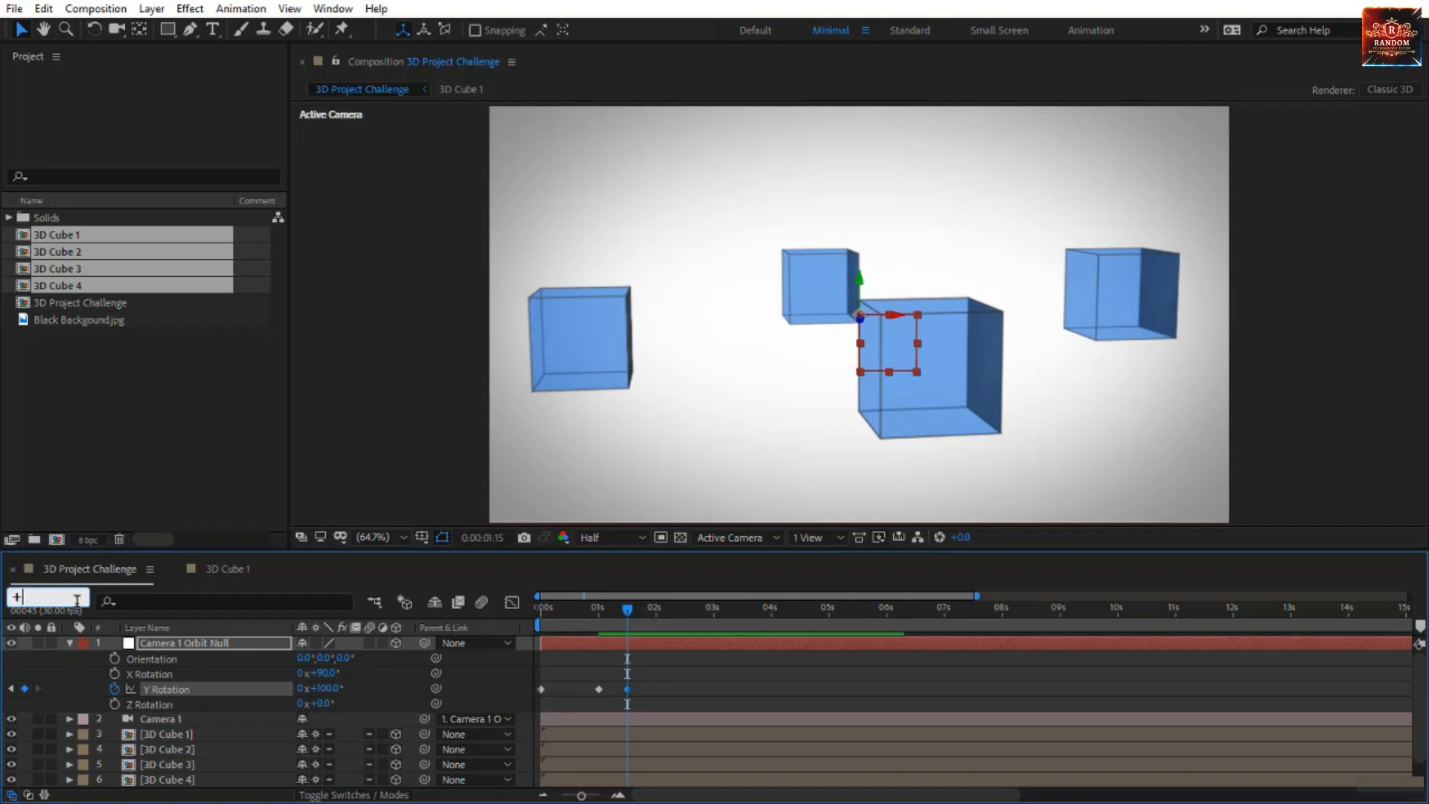
text(100)
key(Return)
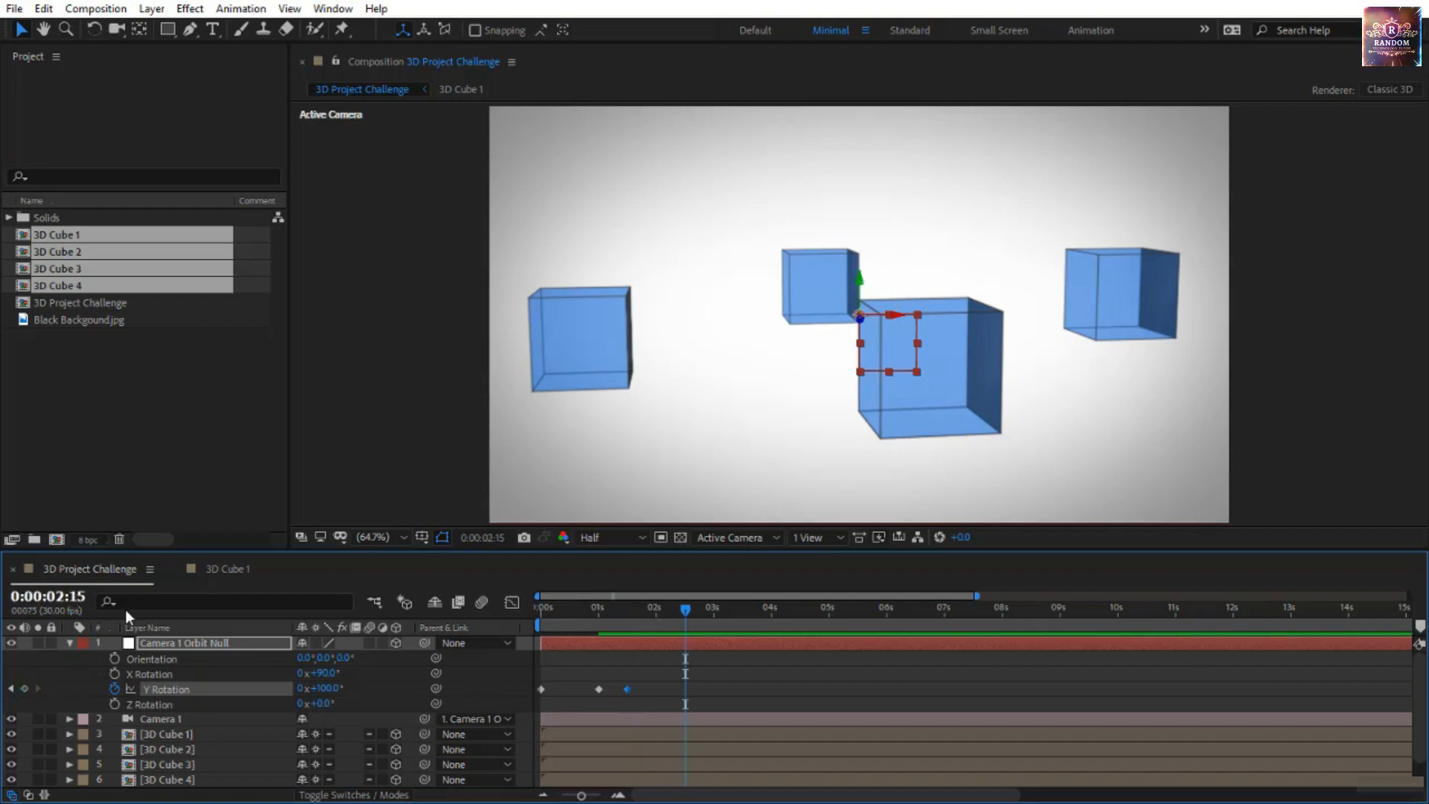
click(322, 687)
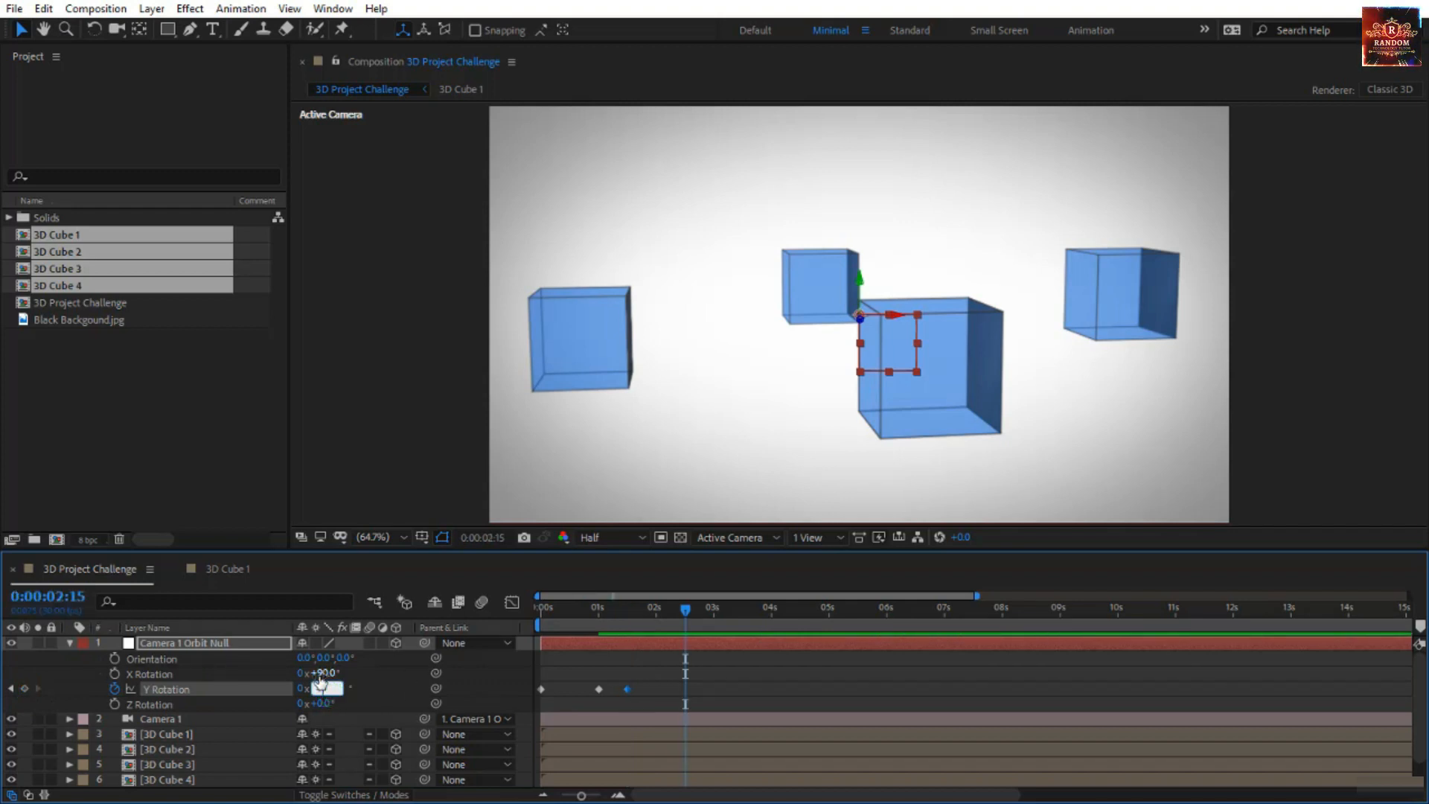
text(-100)
key(Return)
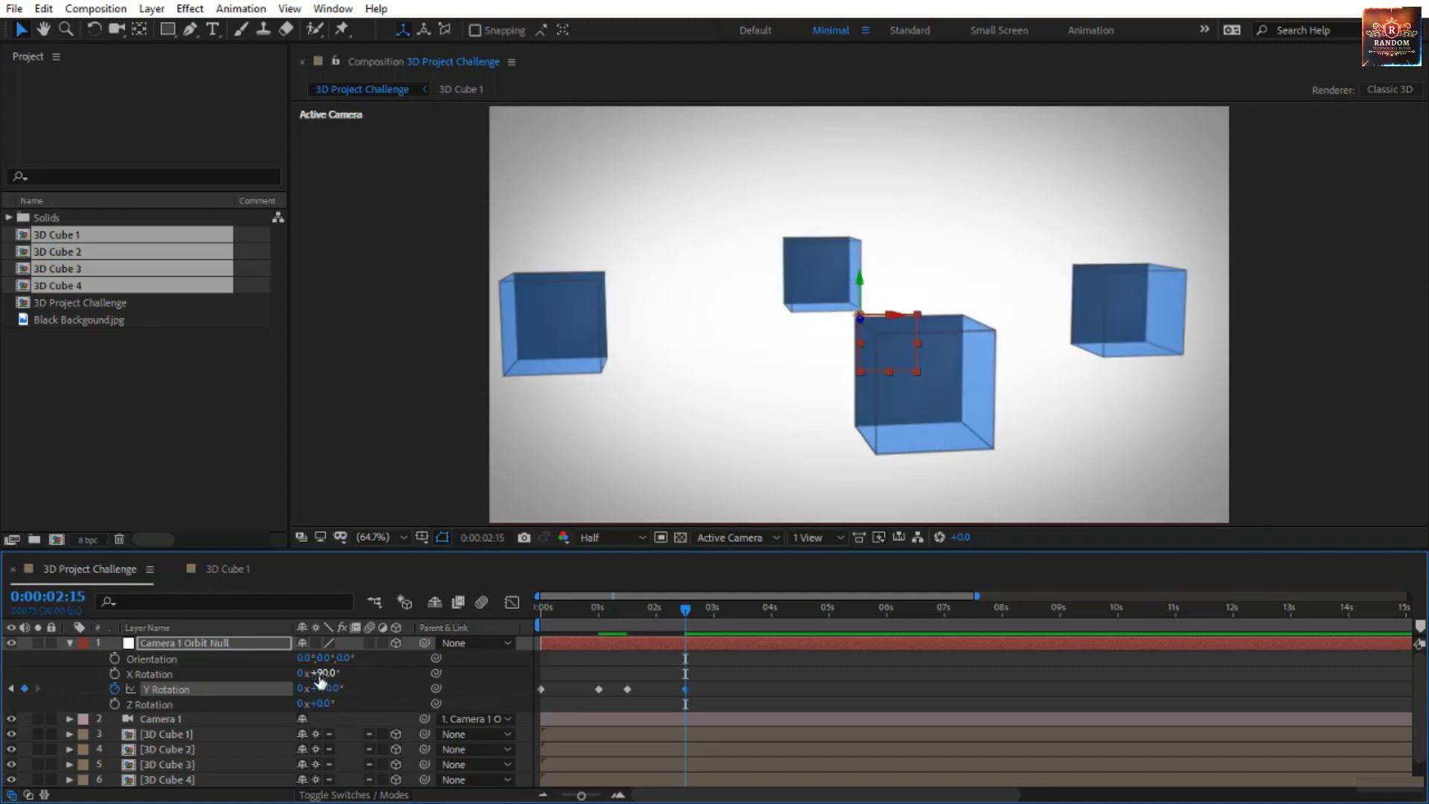
Advance 15 frames to 0:00:03:00 and add a Y Rotation keyframe holding the current angle.
click(48, 596)
text(+15)
key(Return)
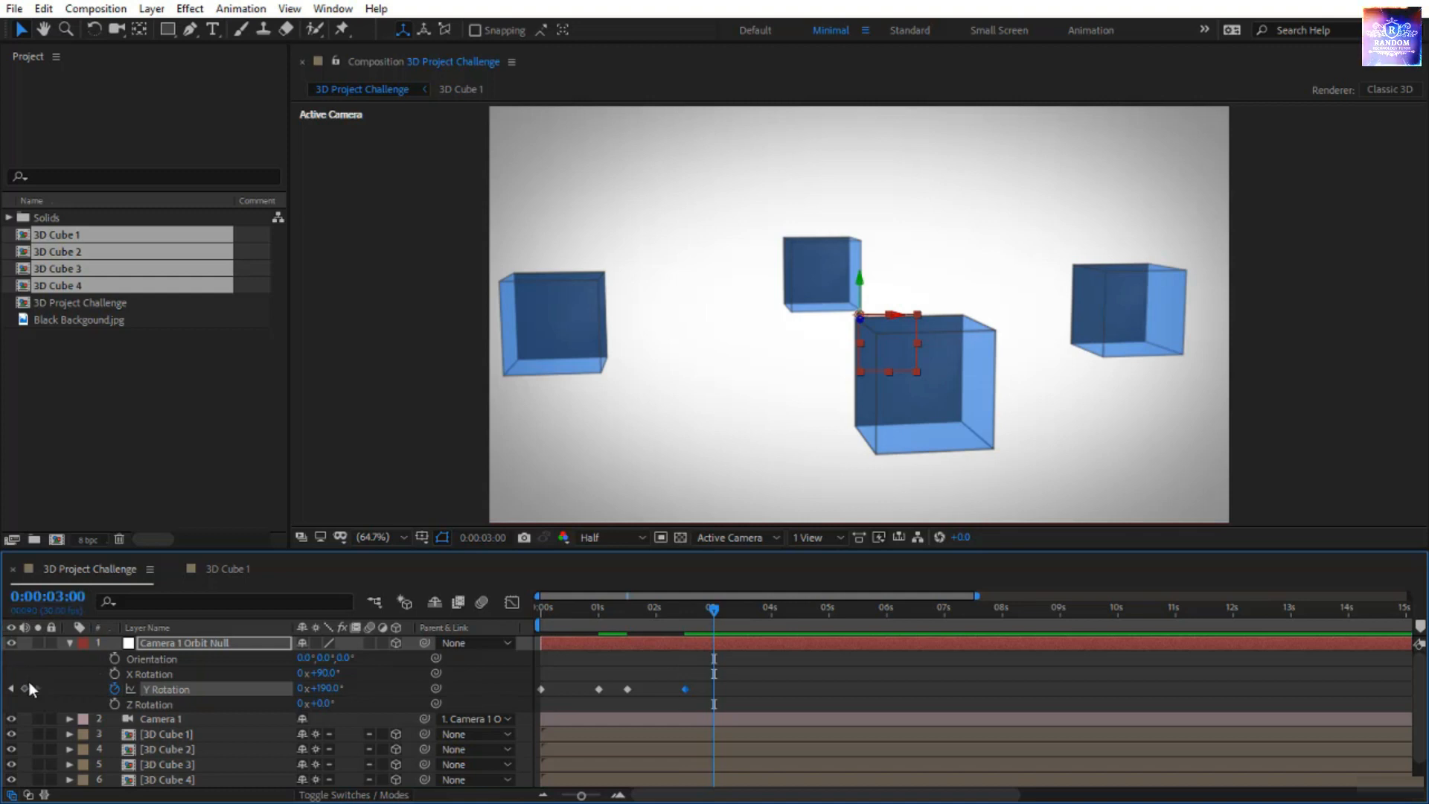
click(24, 688)
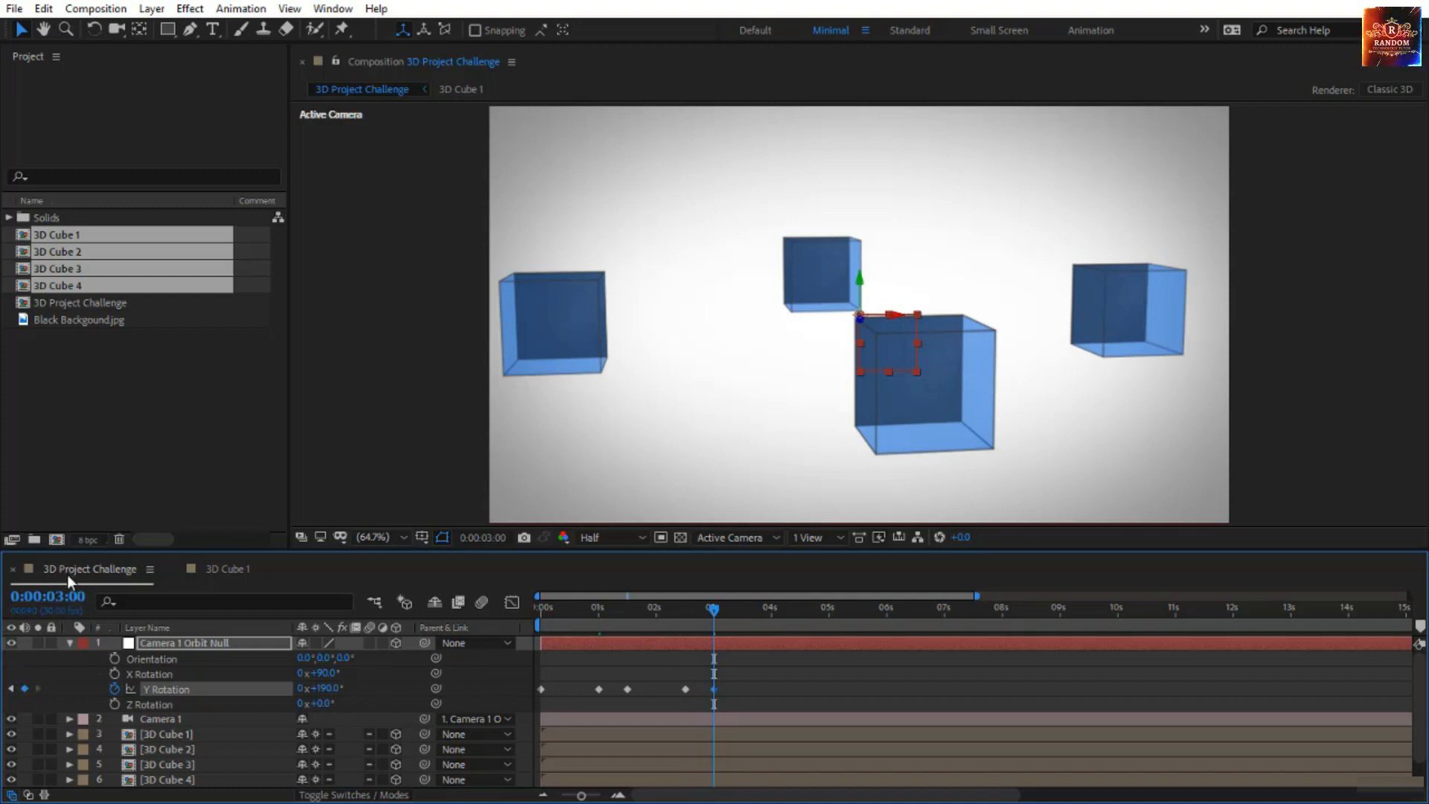
Advance one second to 0:00:04:00 and increase the orbit null's Y rotation by 90° to 280°.
click(64, 596)
text(+100)
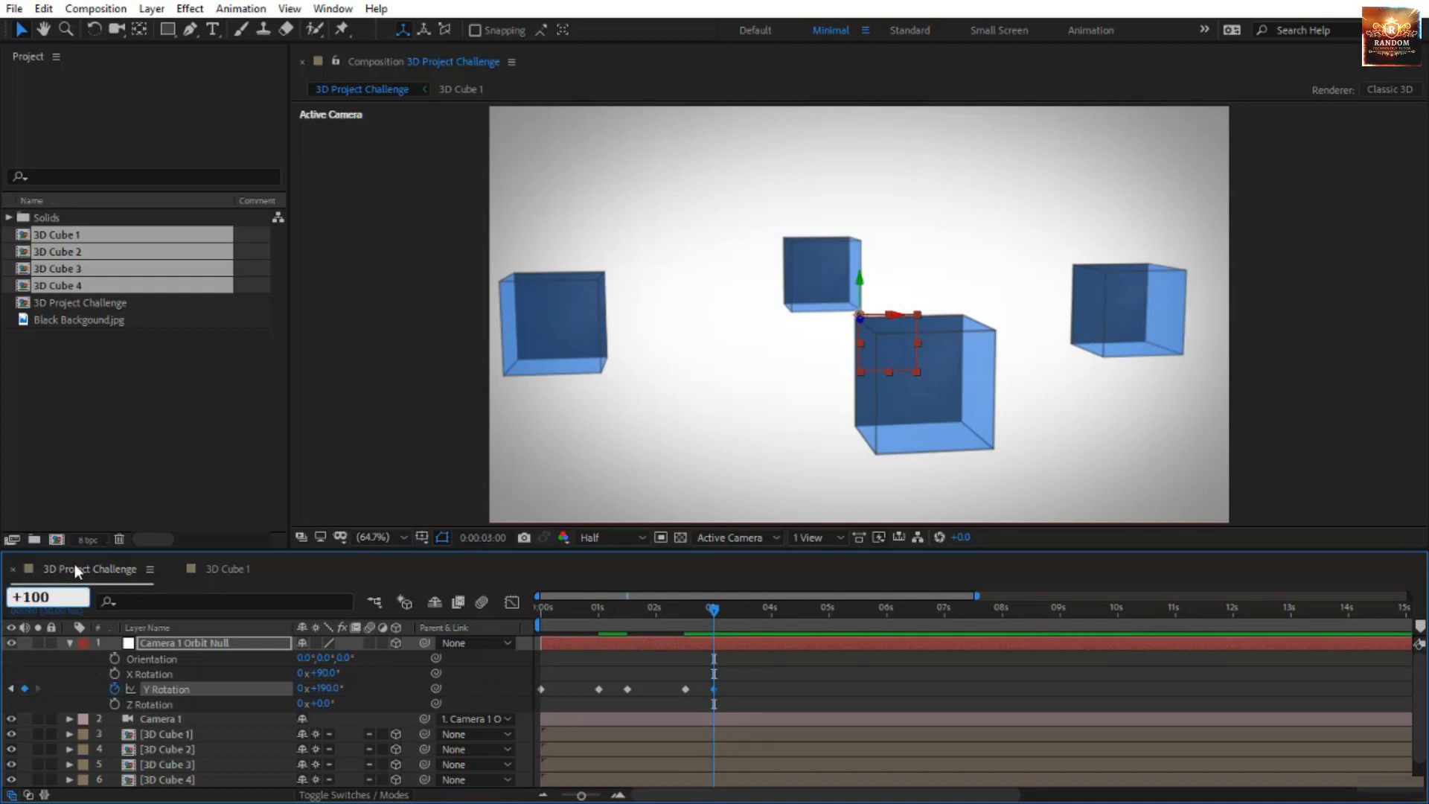
key(Return)
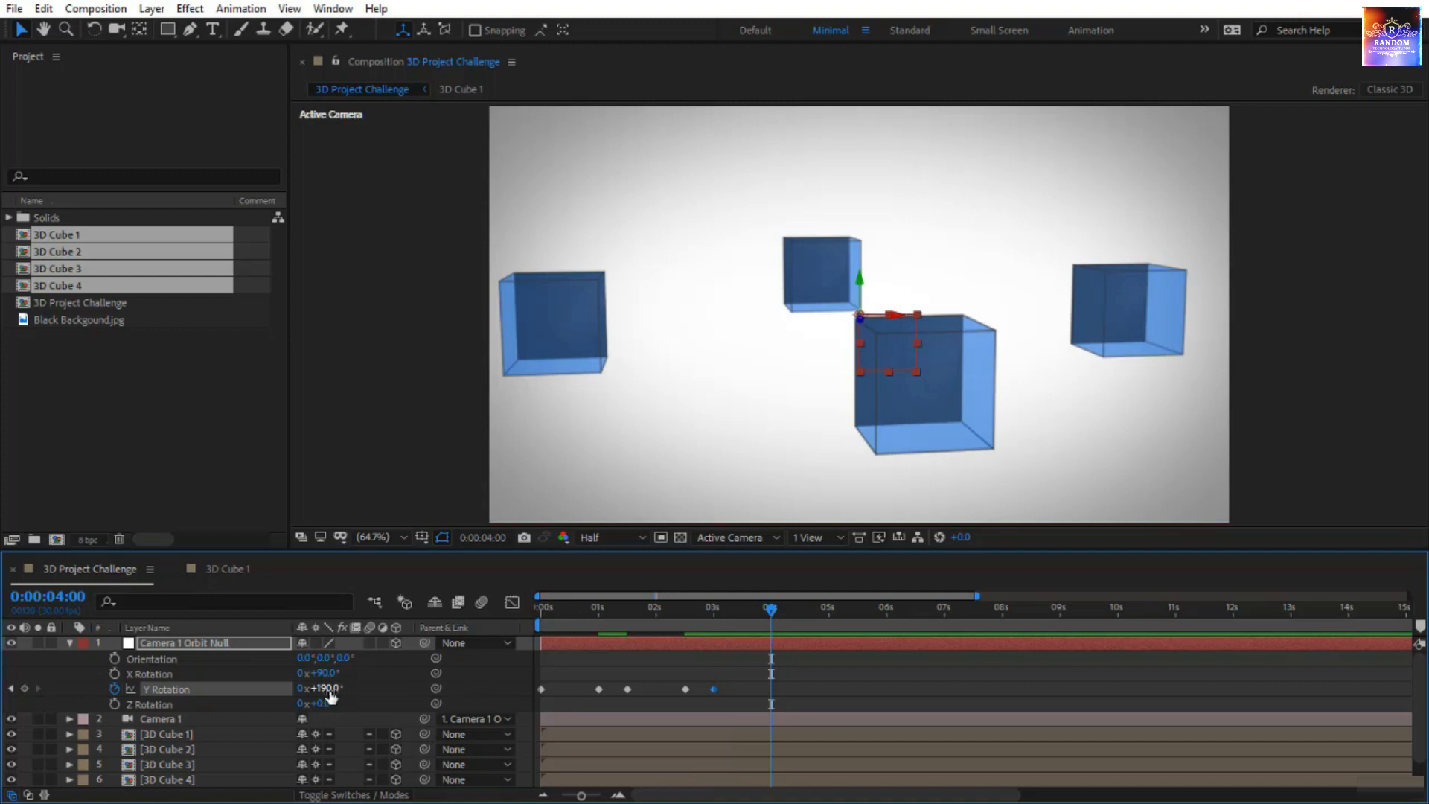
click(327, 689)
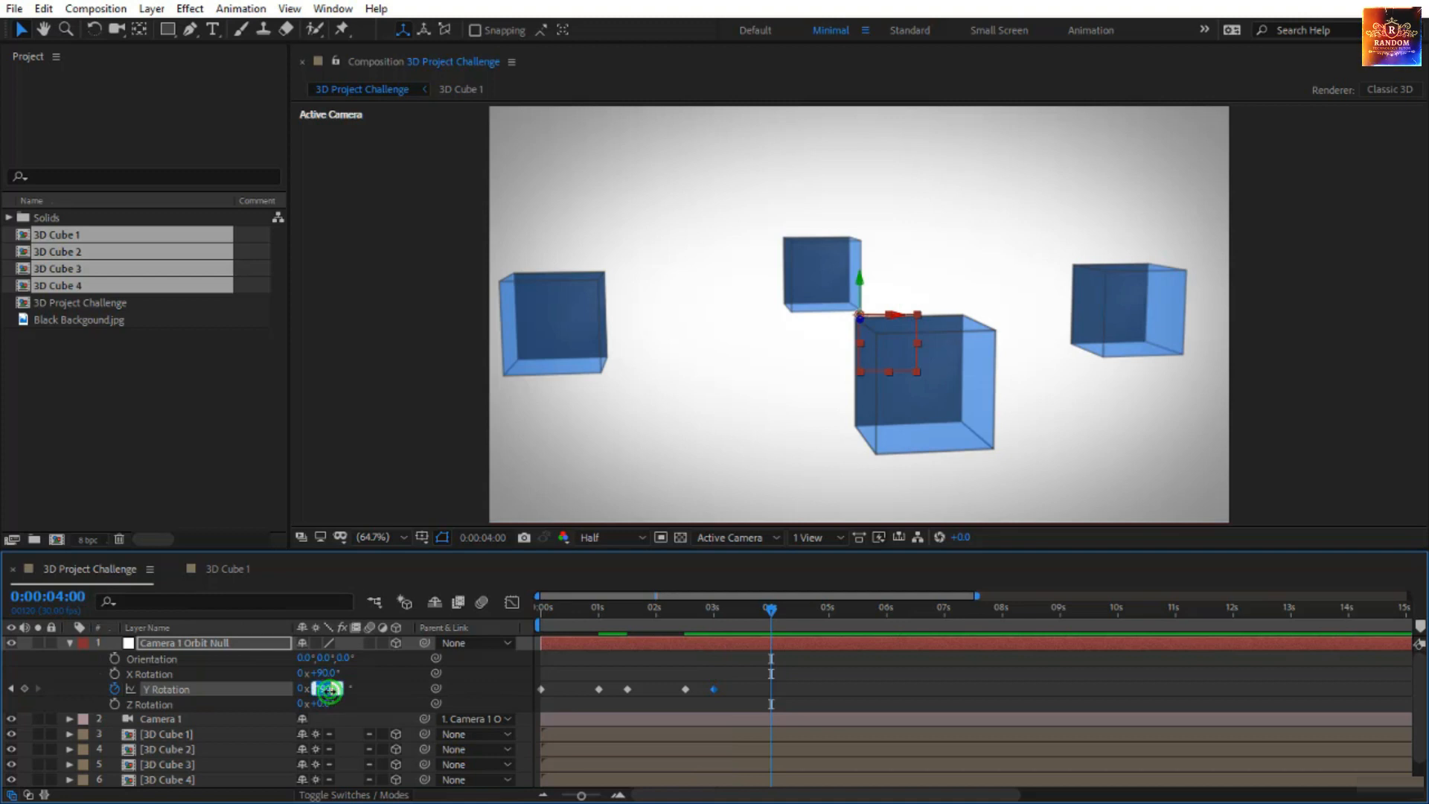
text(+90)
key(Return)
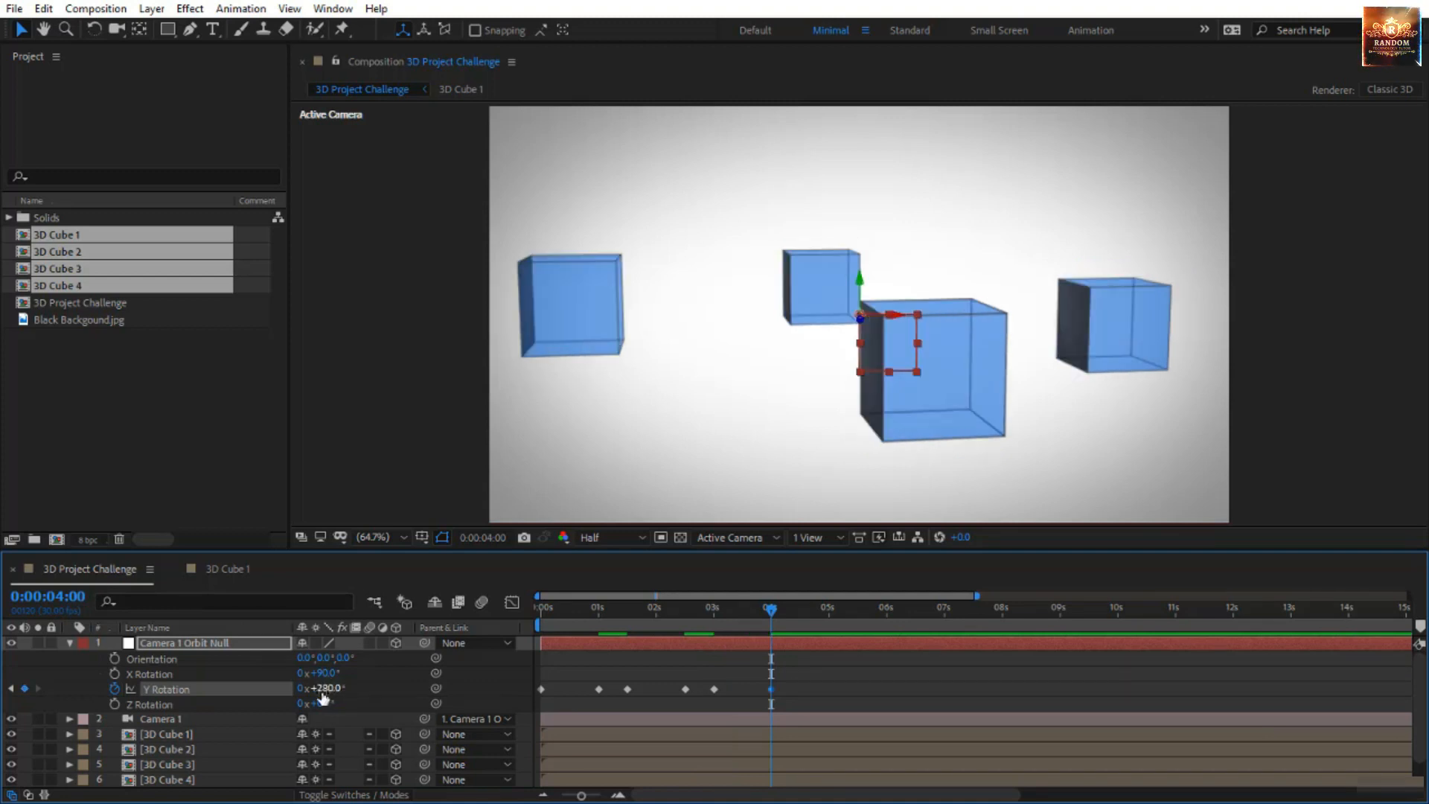
Advance 15 frames to 0:00:04:15 and add a Y Rotation keyframe holding the orbit null's current angle.
click(68, 600)
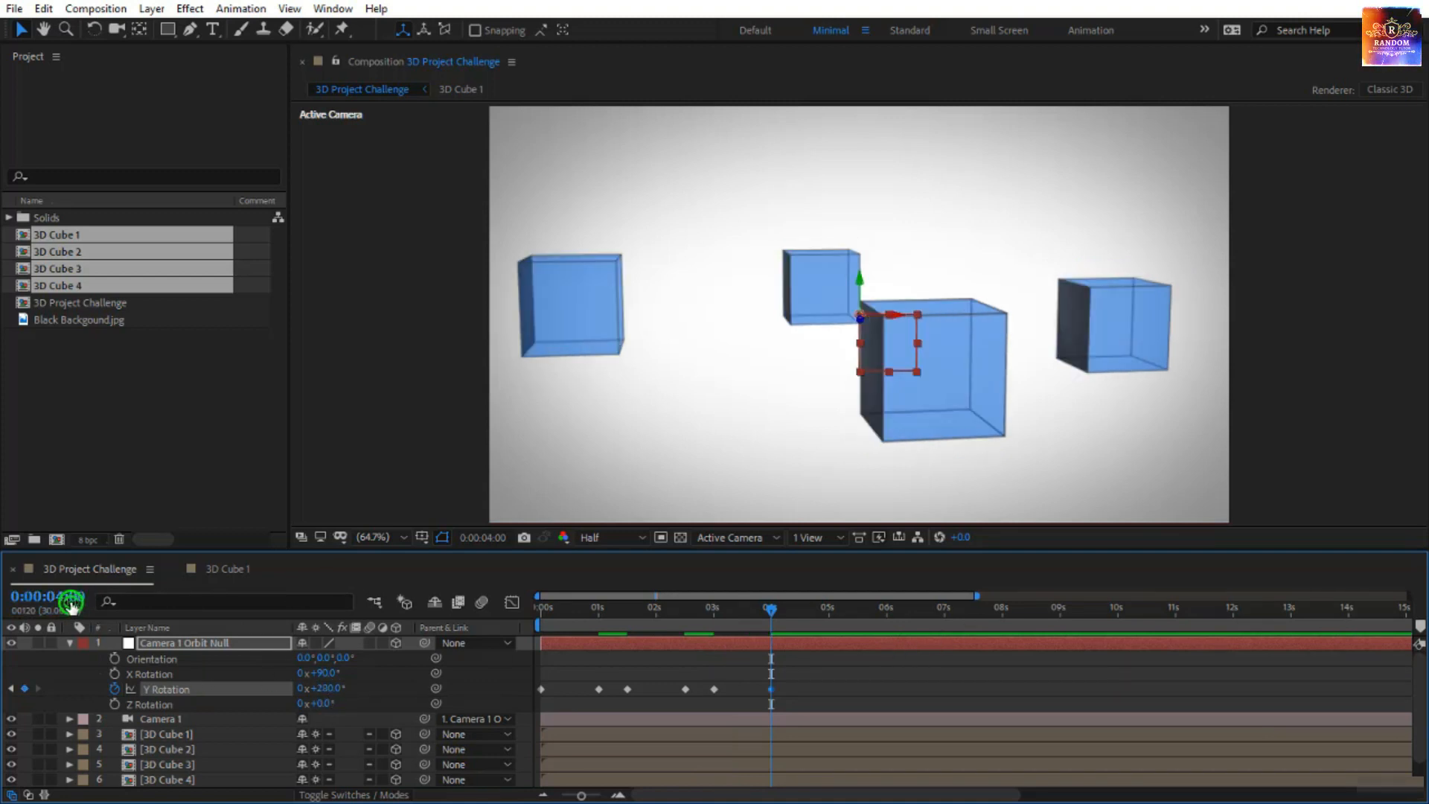
text(+15)
key(Return)
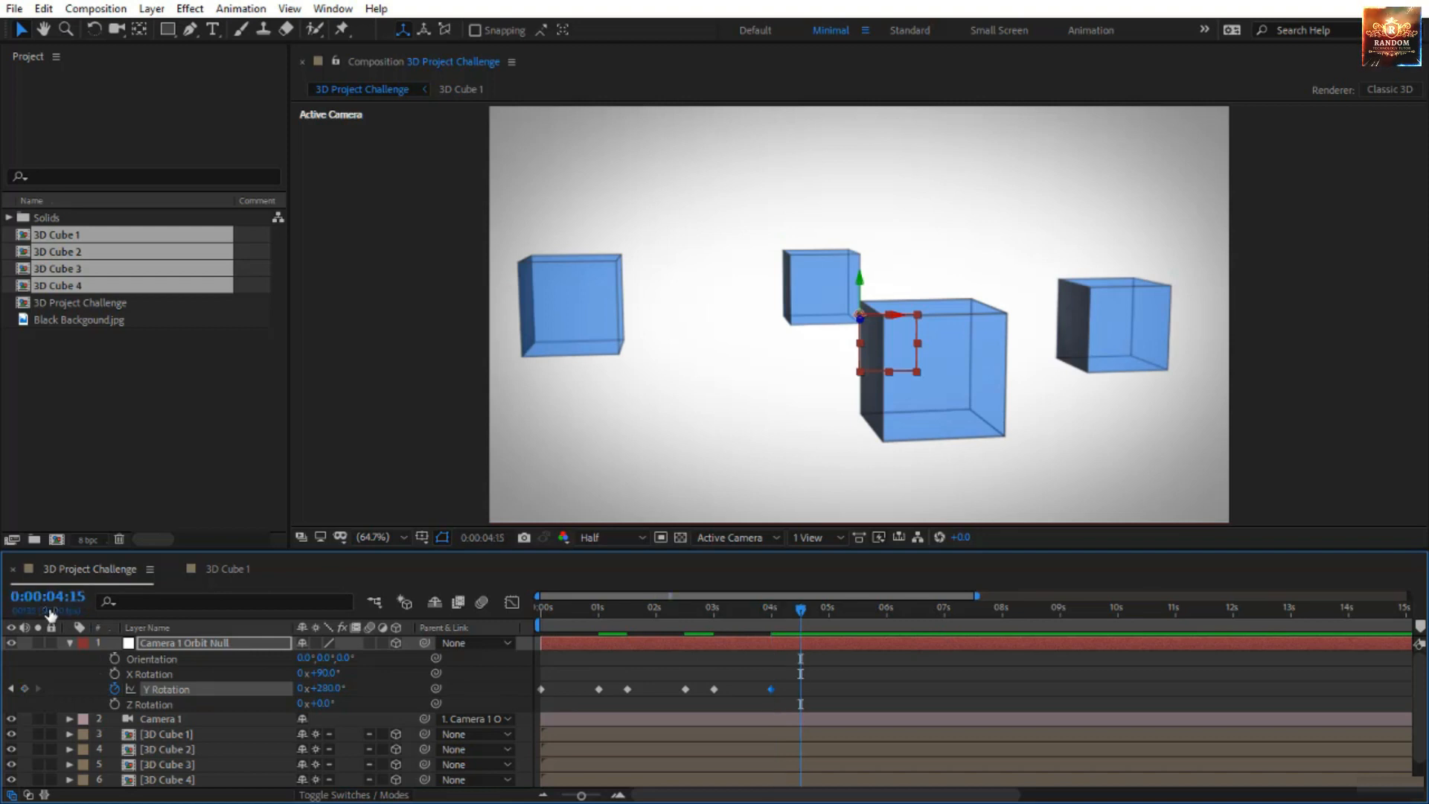
click(28, 688)
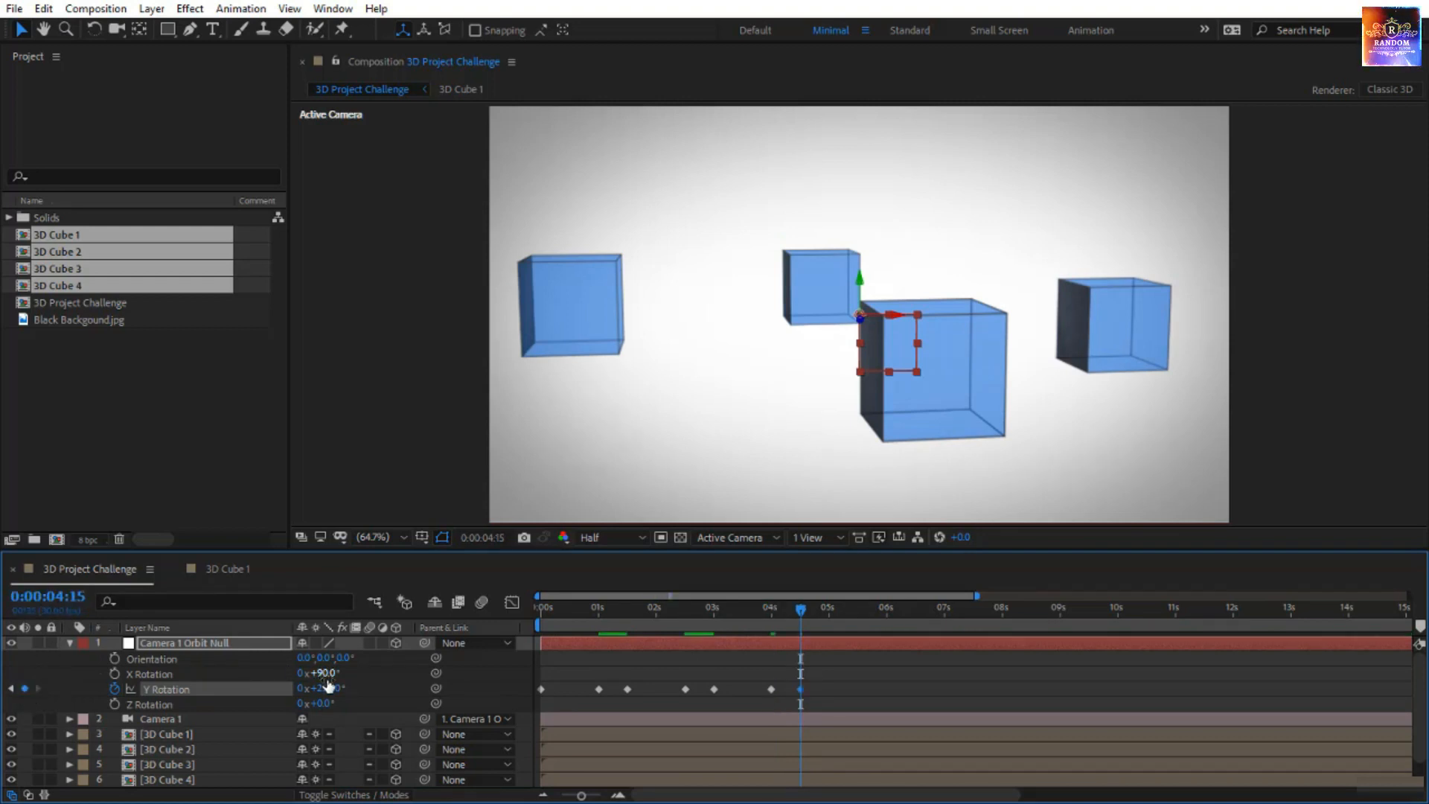
Advance one second to 0:00:05:15 and increase the orbit null's Y rotation by 100°.
click(67, 600)
text(+100)
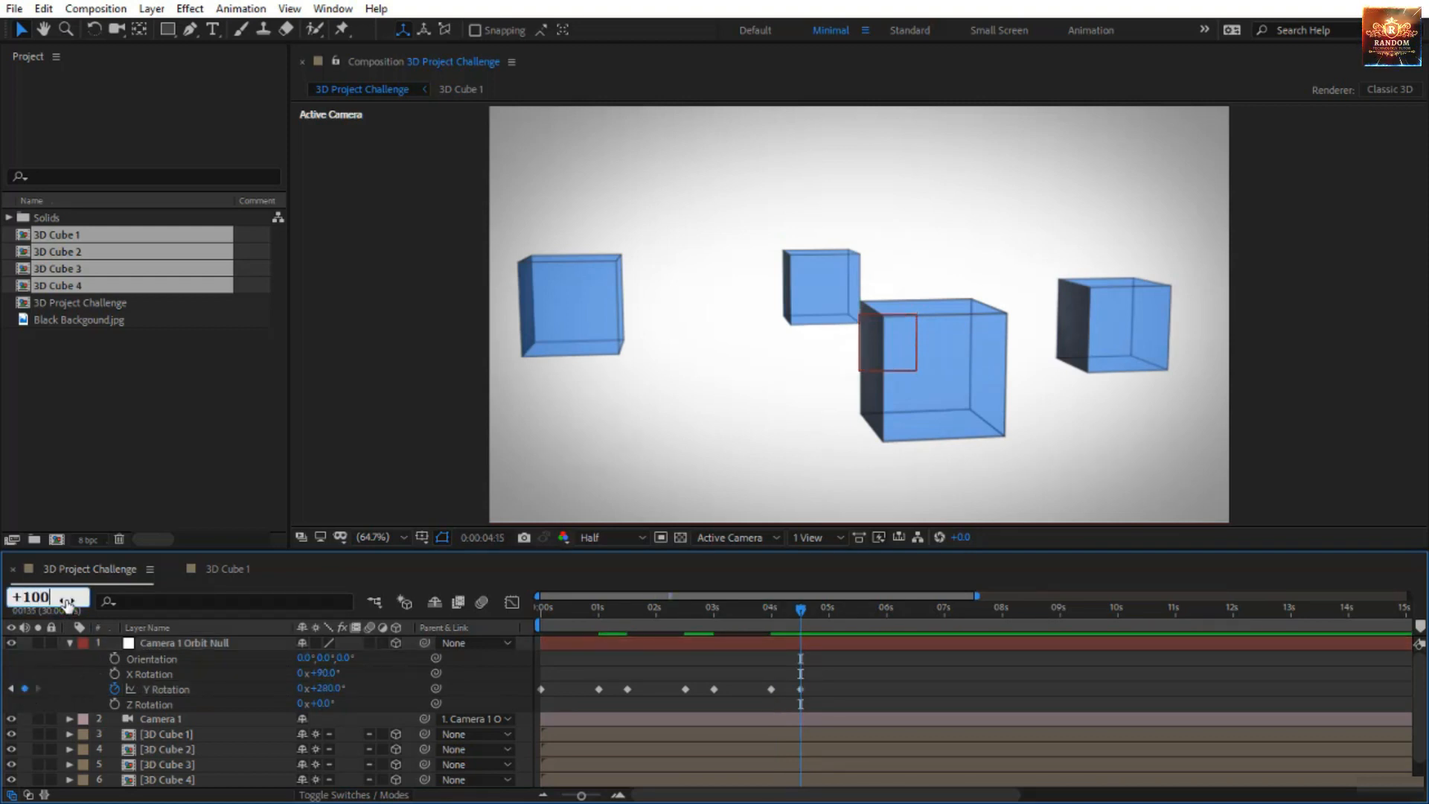
key(Return)
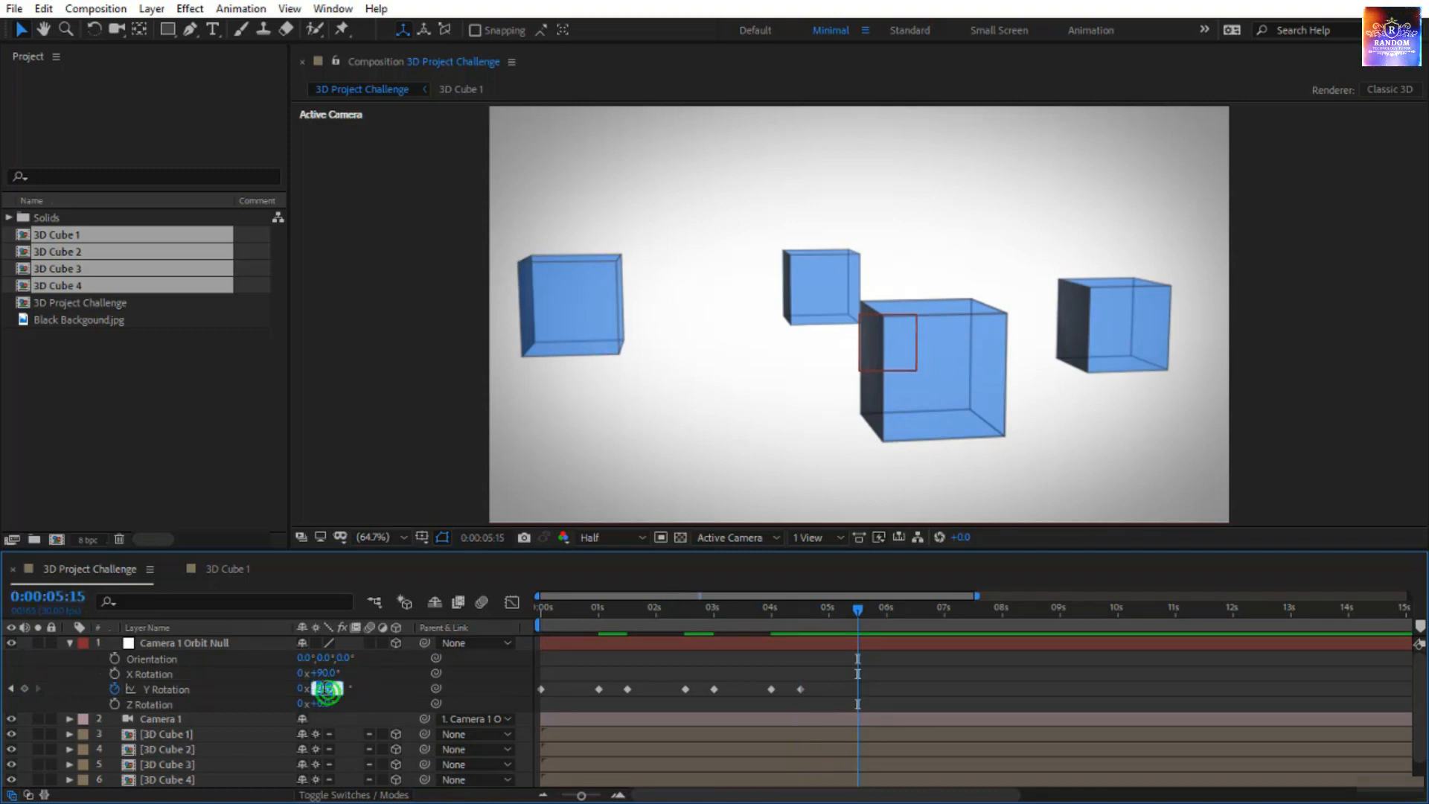
click(326, 689)
text(+100)
key(Return)
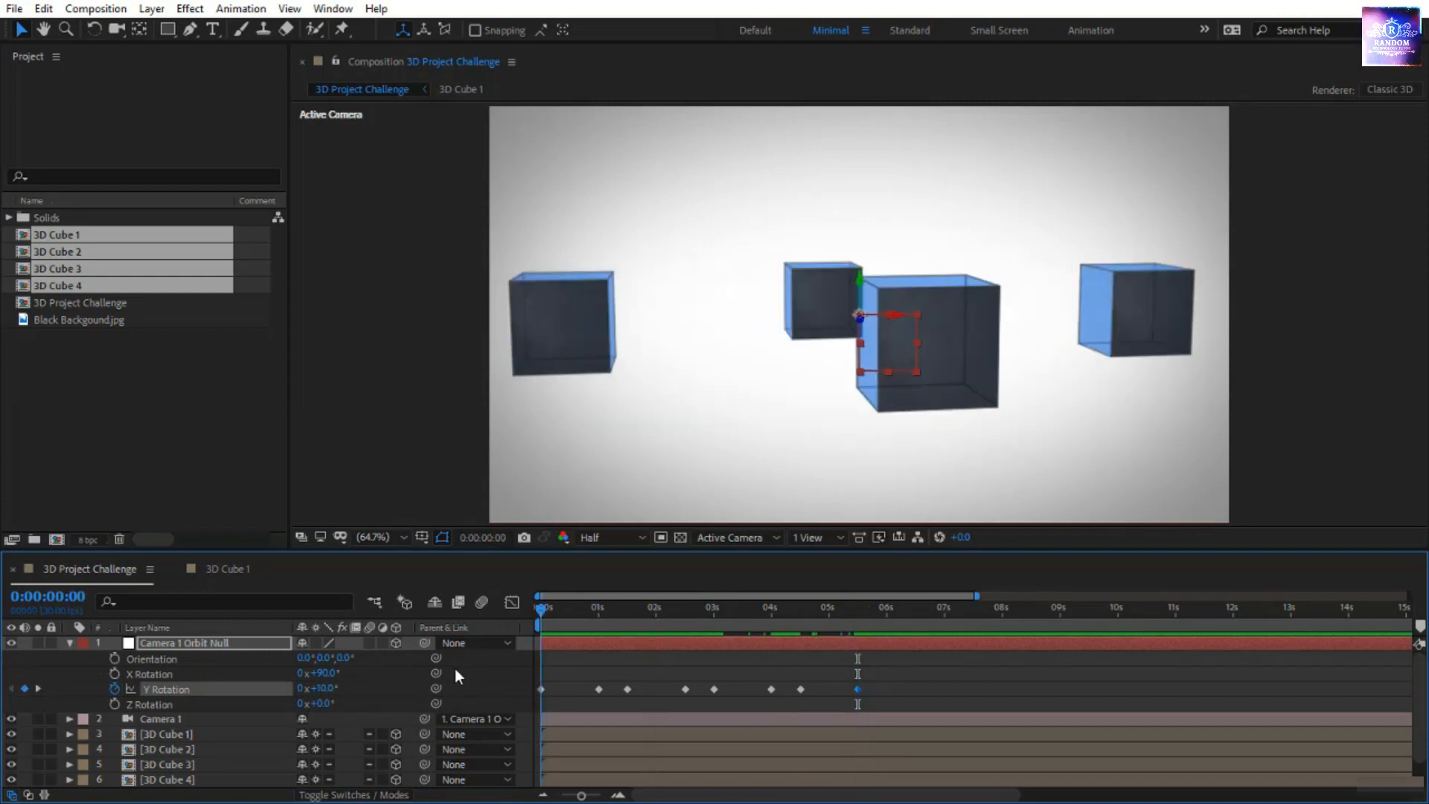
Preview the stepped camera orbit from the beginning of the composition.
key(Home)
key(space)
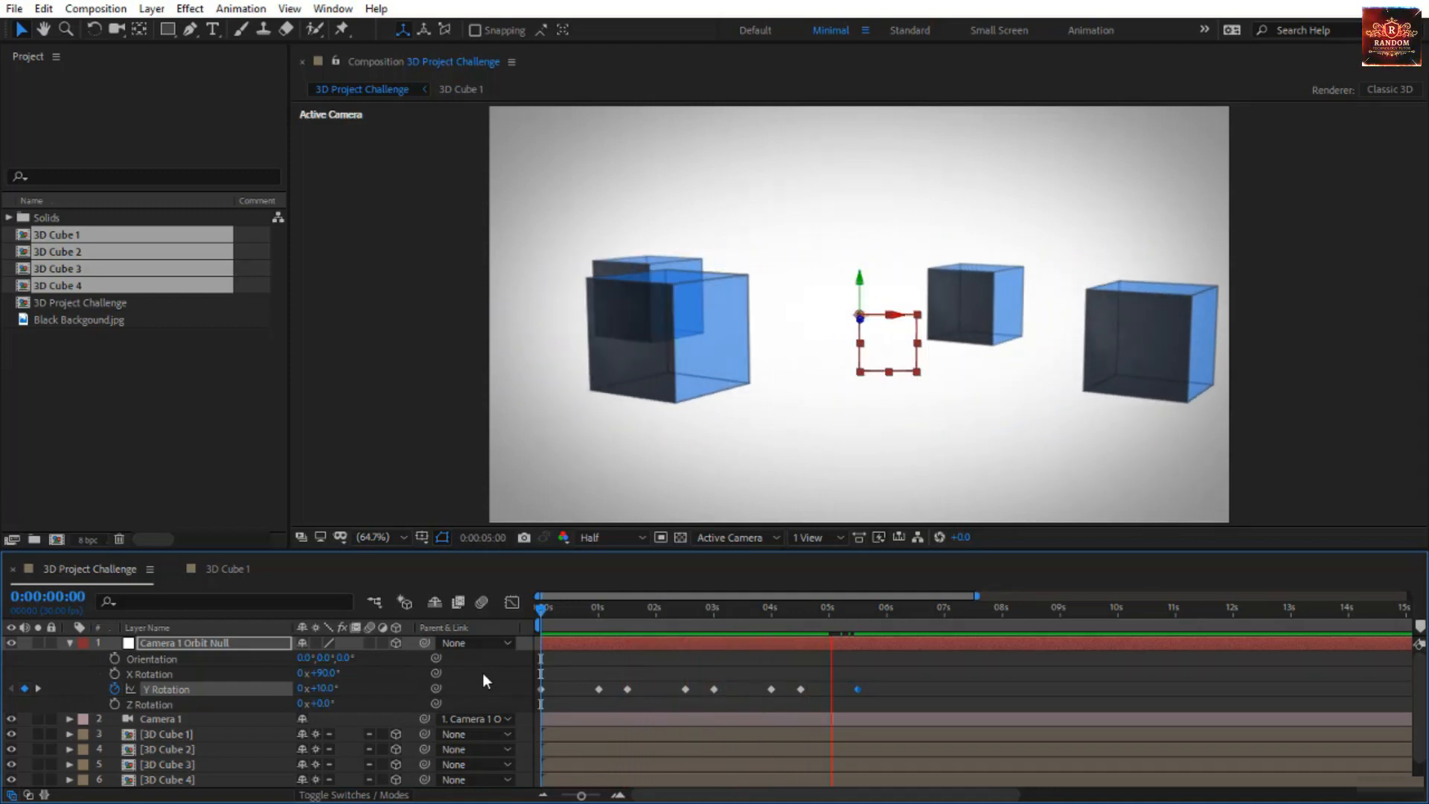
scroll(482, 673, down, 2)
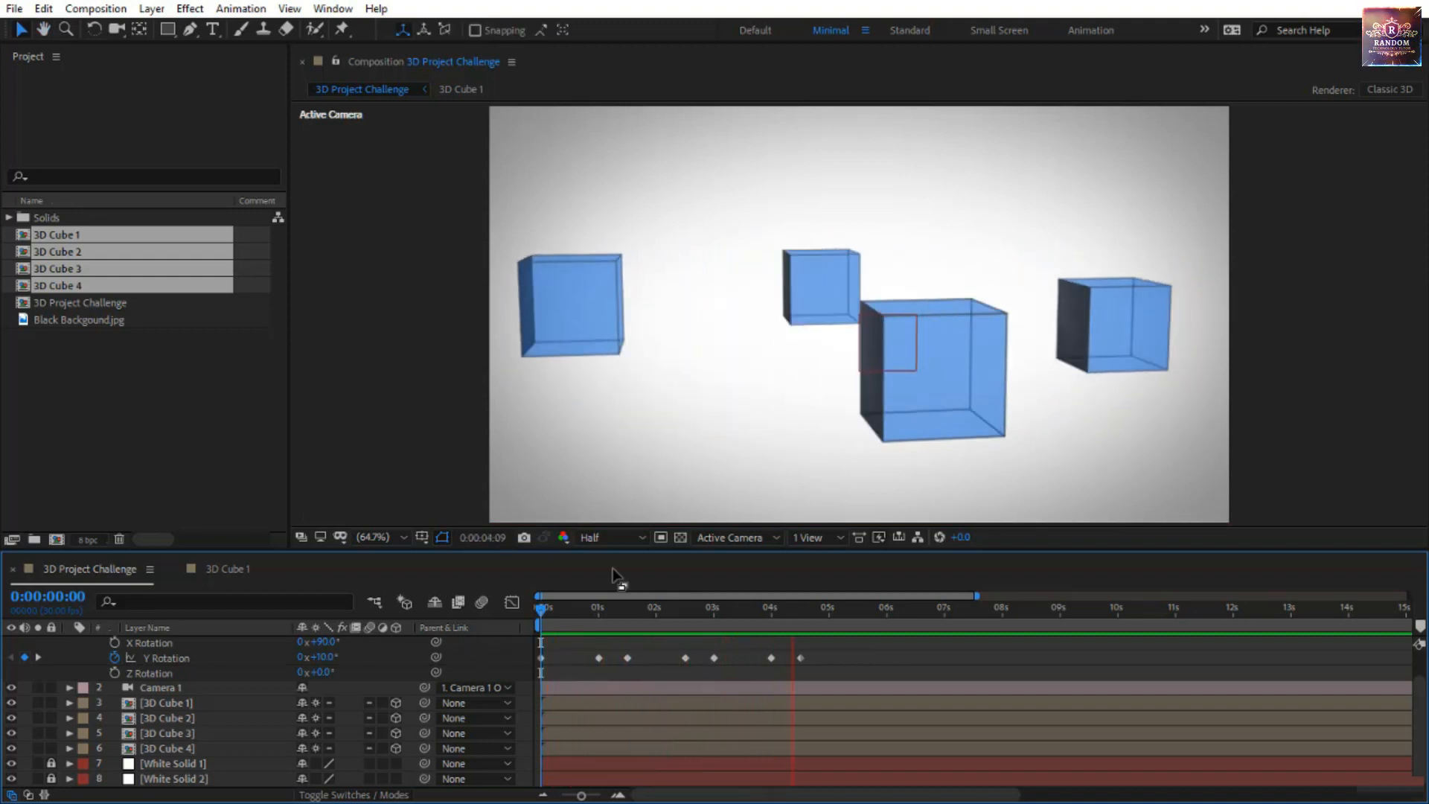
key(space)
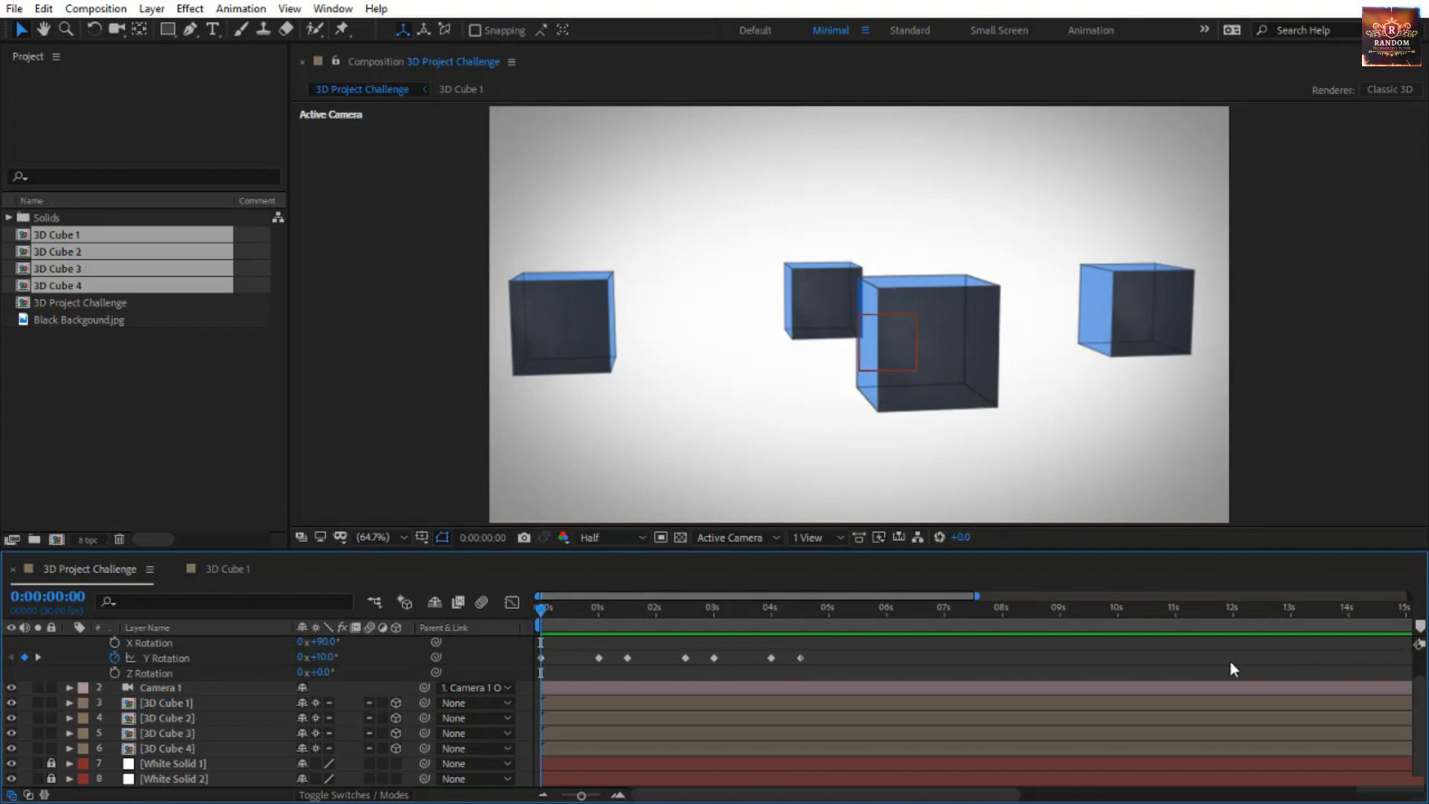
Add the expression loopOut() to the orbit null's Y Rotation and preview the looping orbit.
alt+click(119, 659)
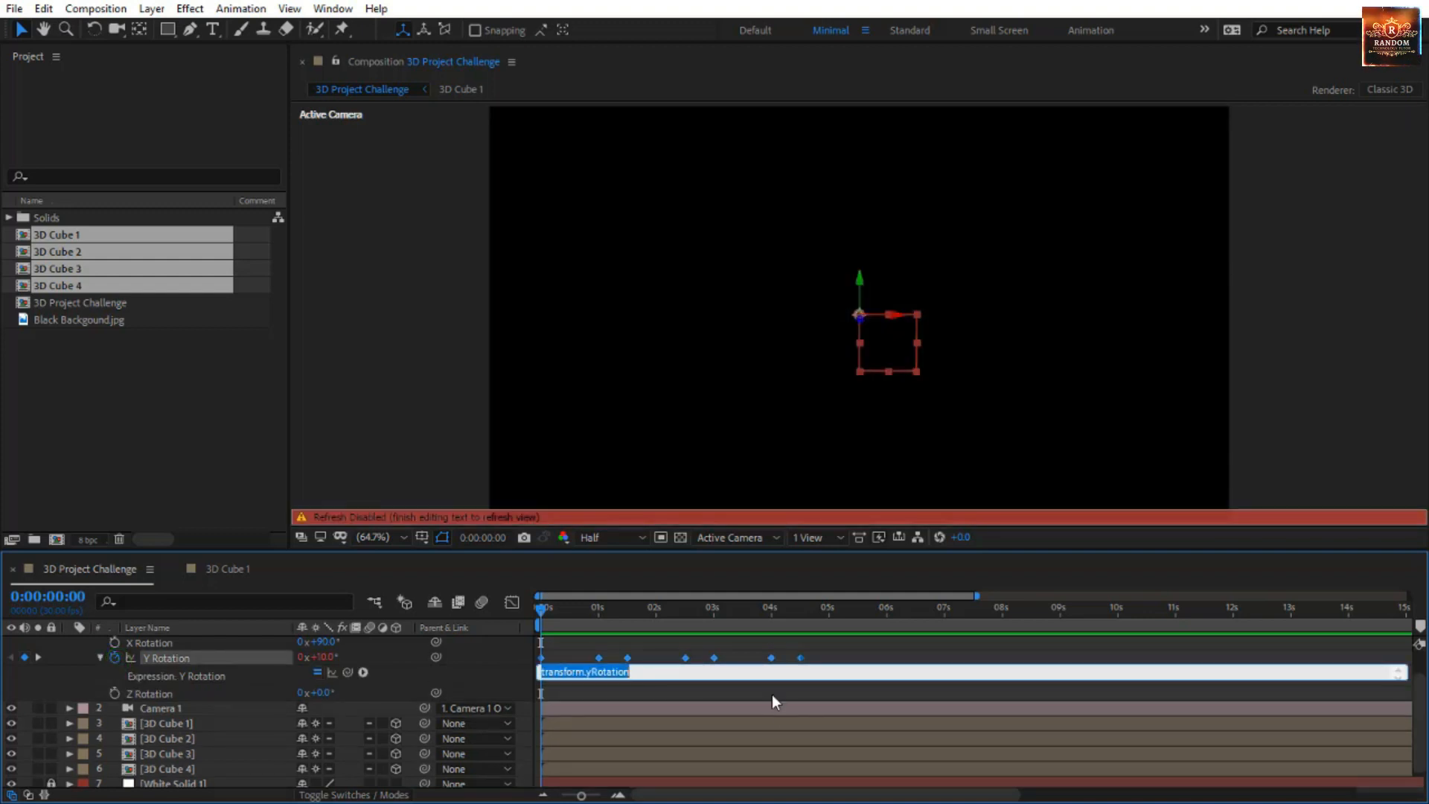
text(loopOut())
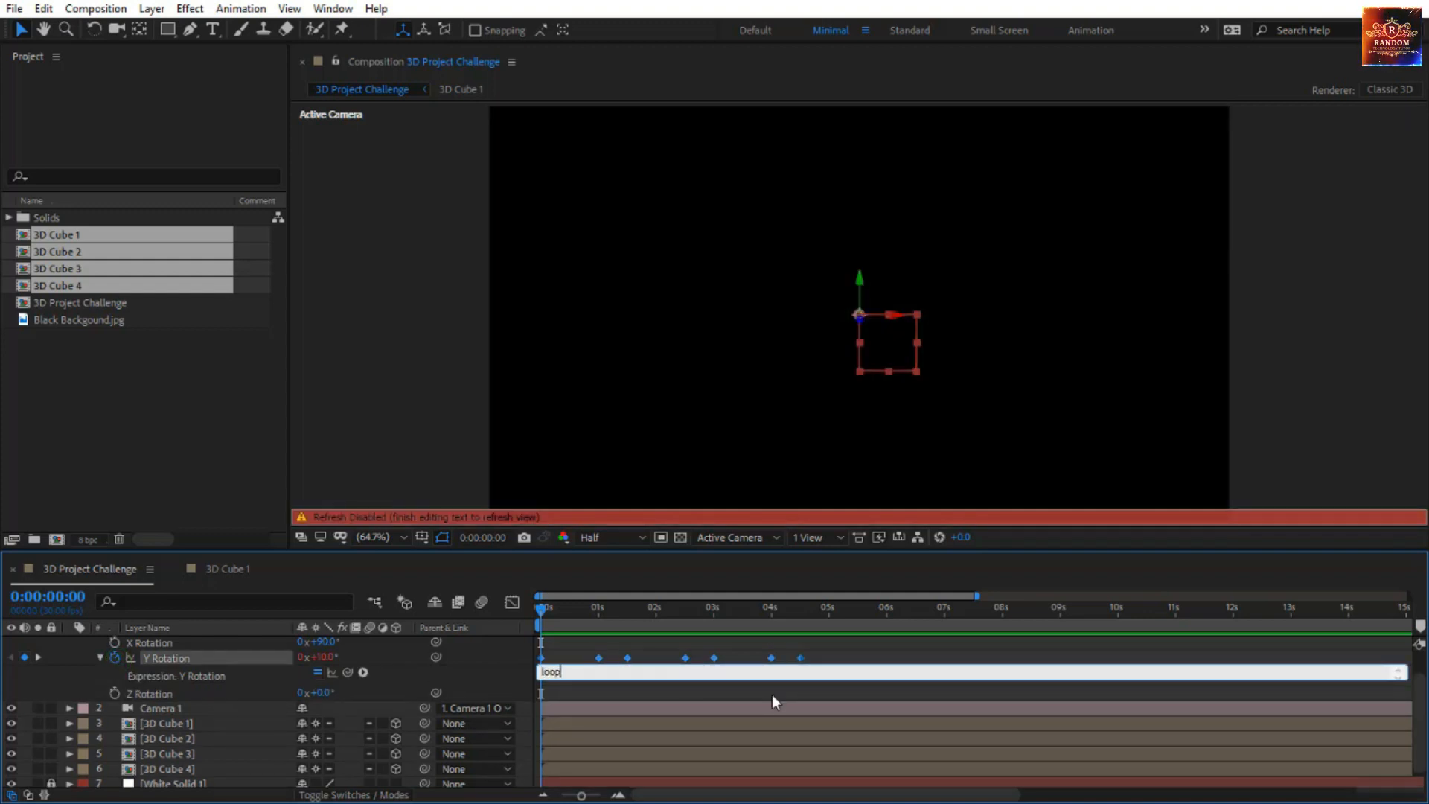
click(771, 694)
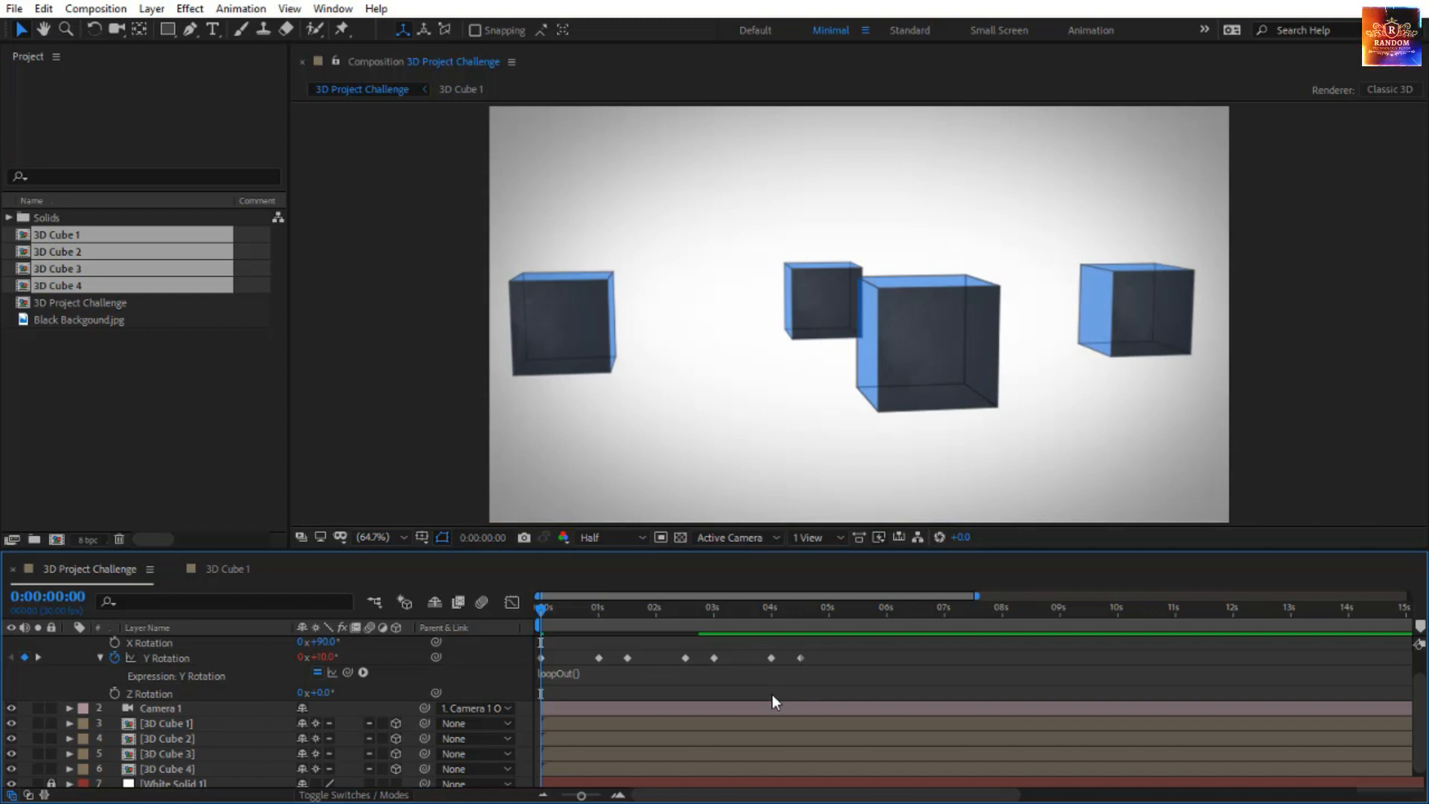
key(space)
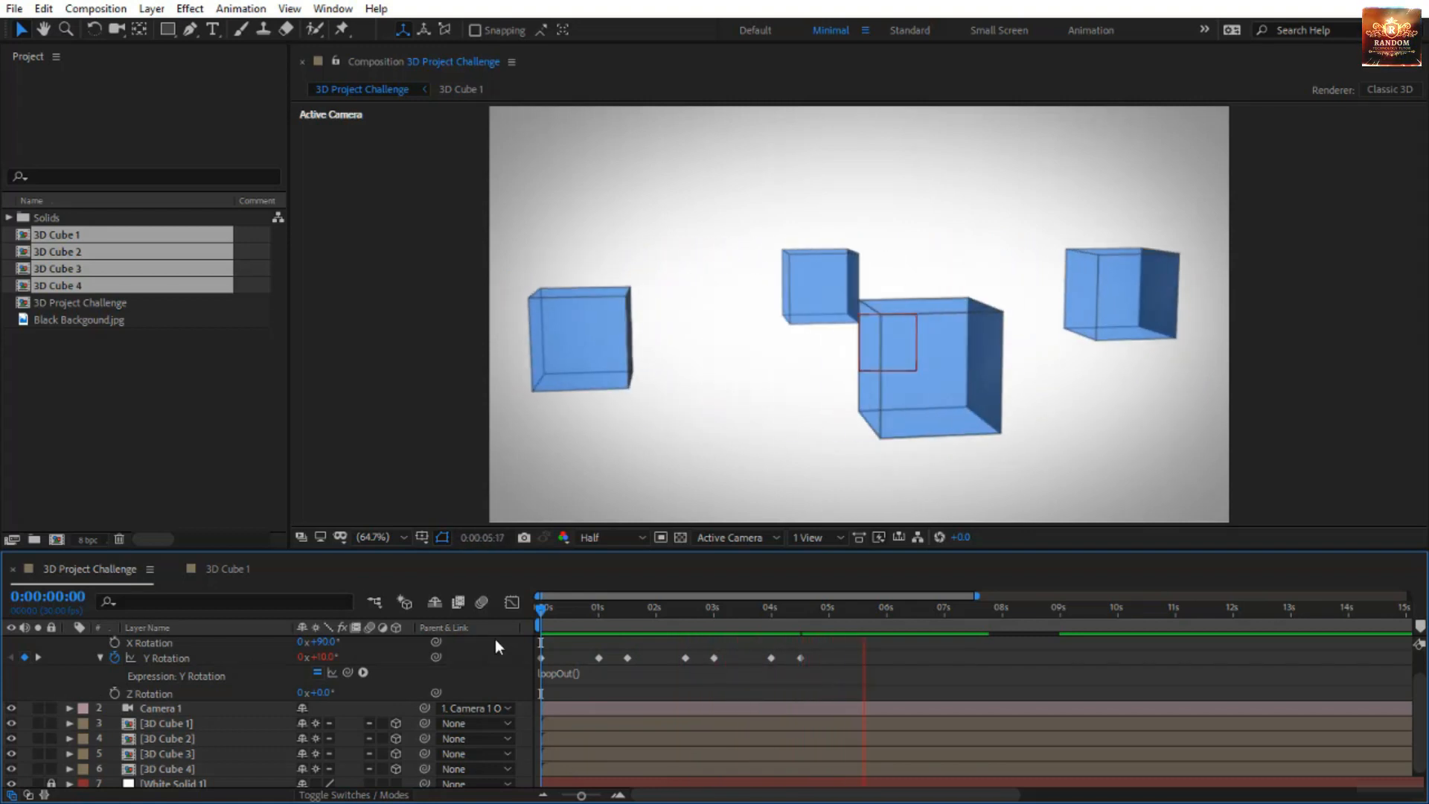
Reveal Camera 1's Position and Rotation, set its X position to 7445, and add a Position keyframe at 0:00:00:00.
click(543, 610)
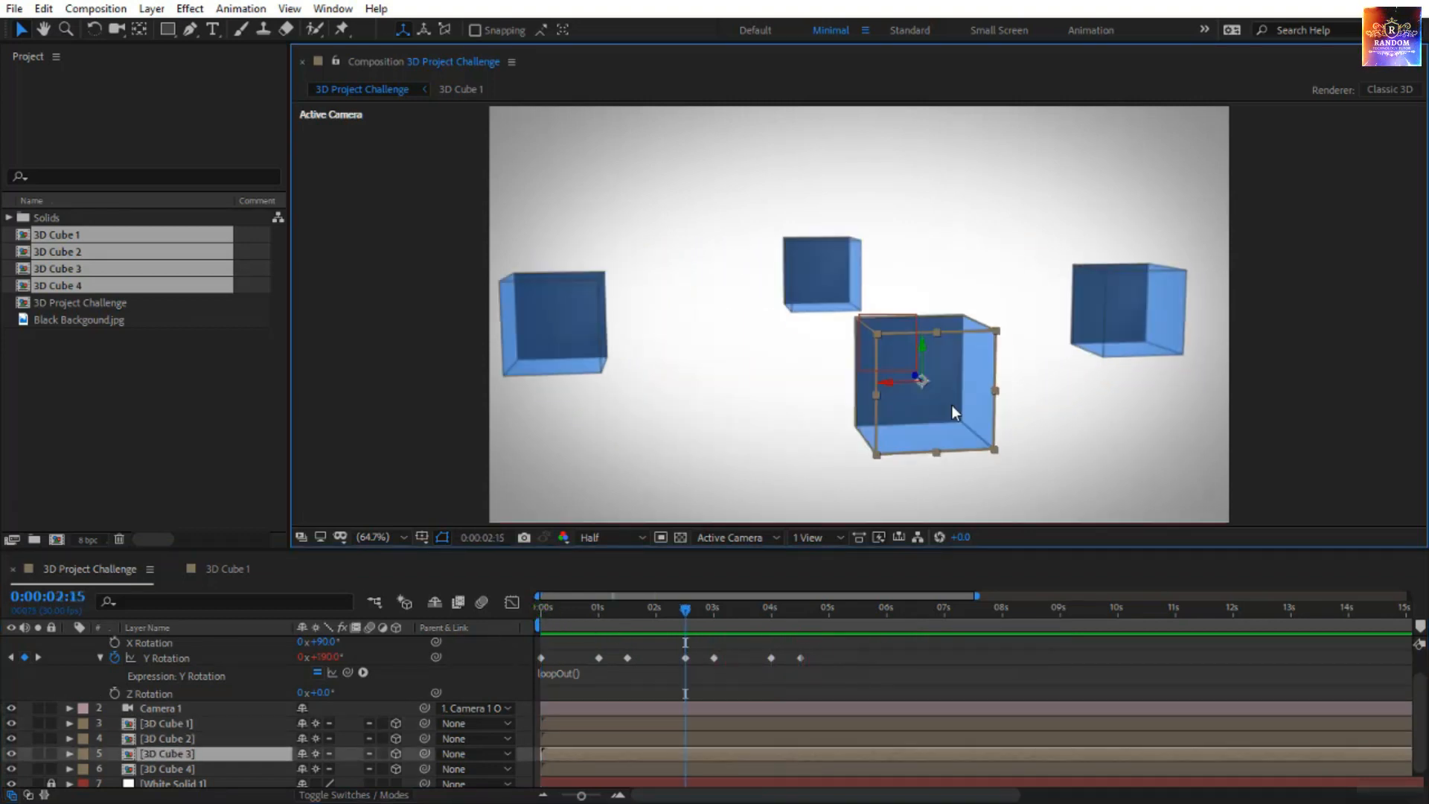
scroll(190, 747, down, 1)
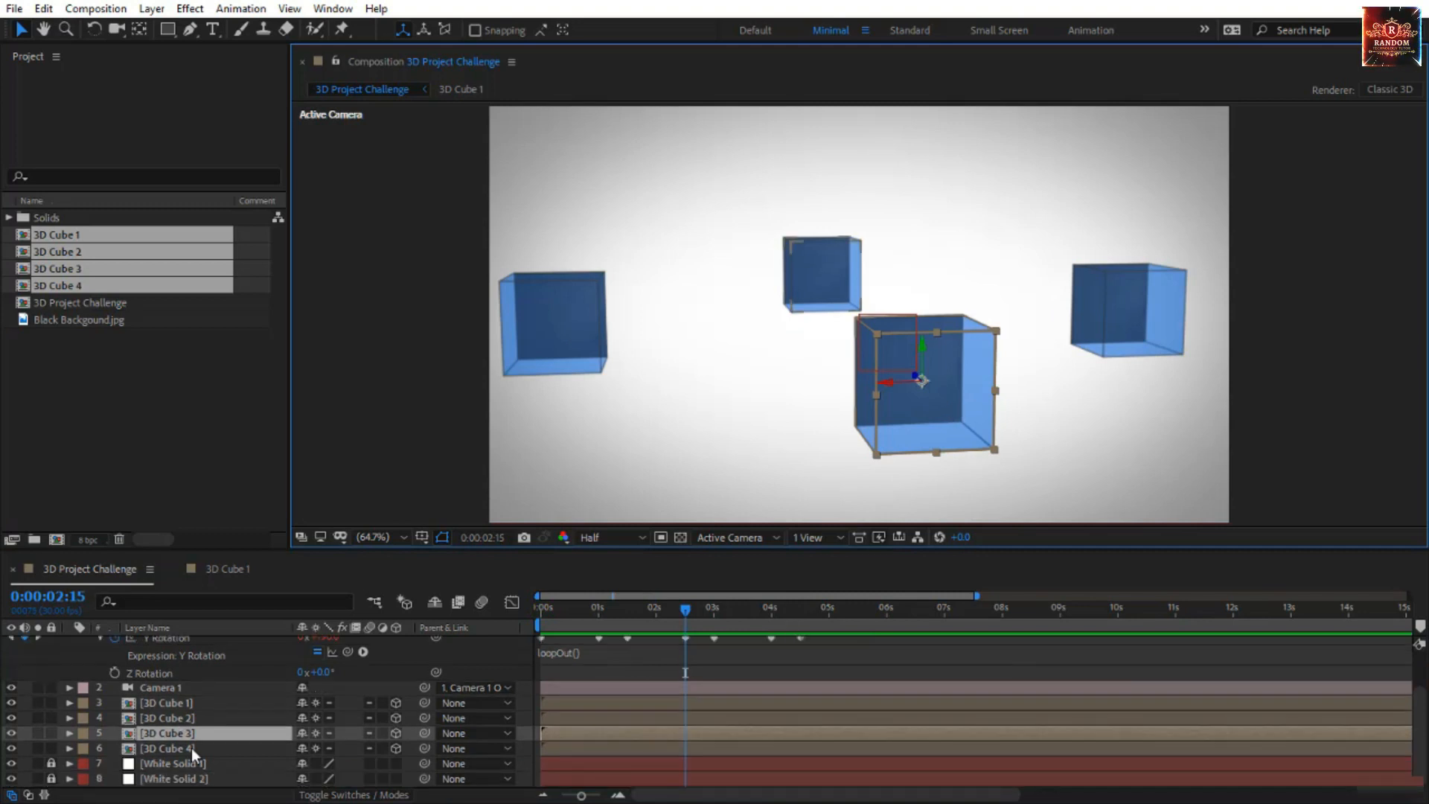
click(166, 687)
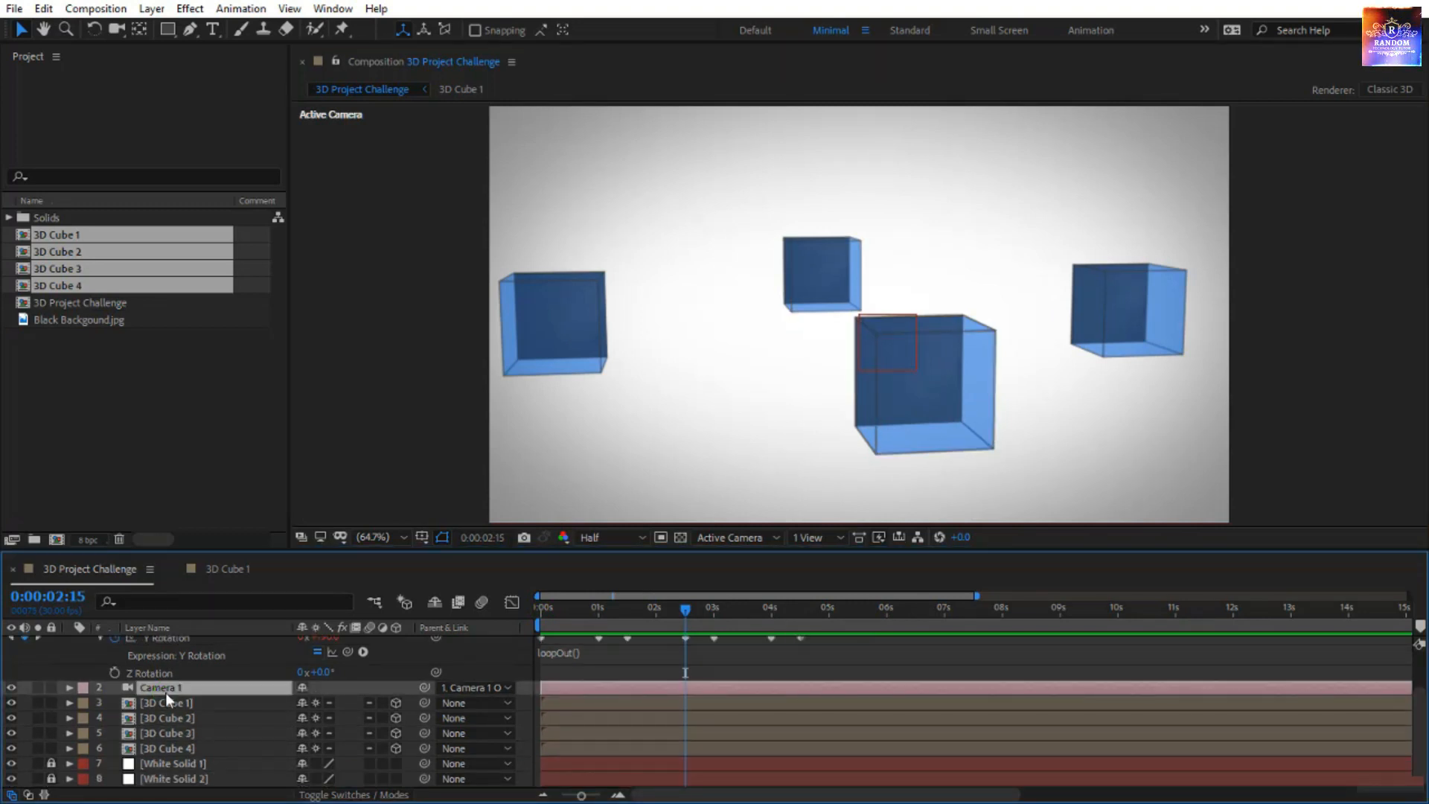
key(r)
key(shift+p)
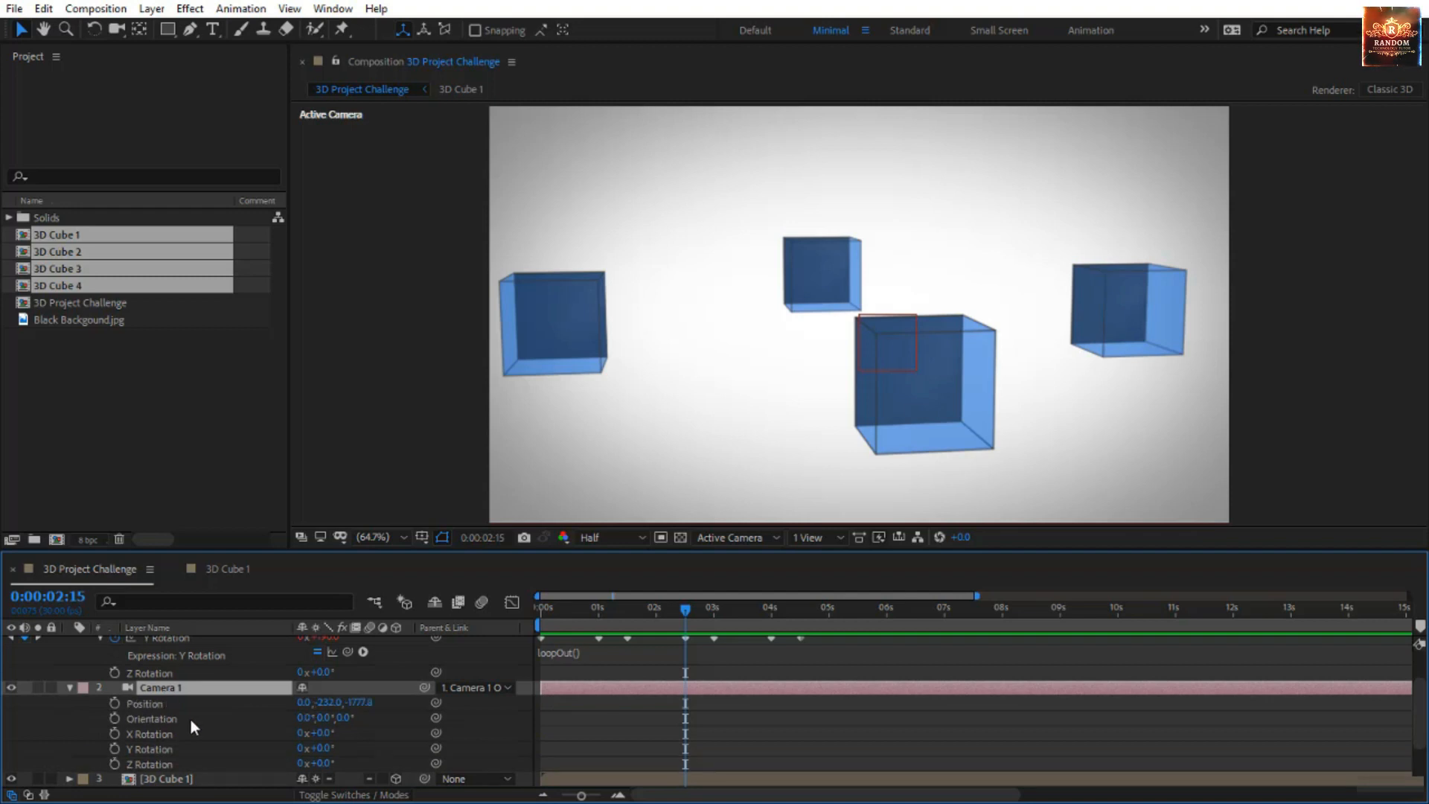
drag(303, 702, 540, 707)
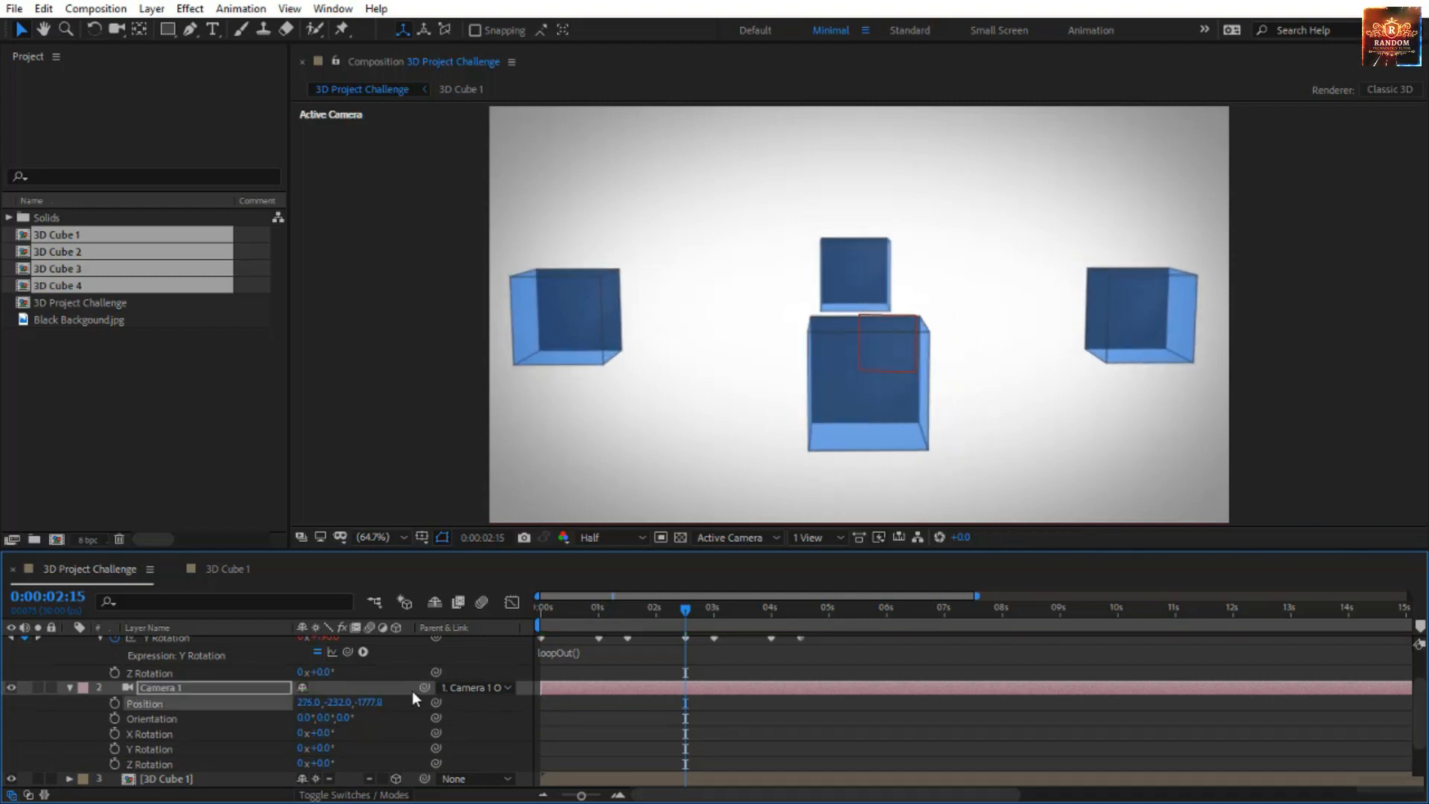
drag(309, 702, 878, 637)
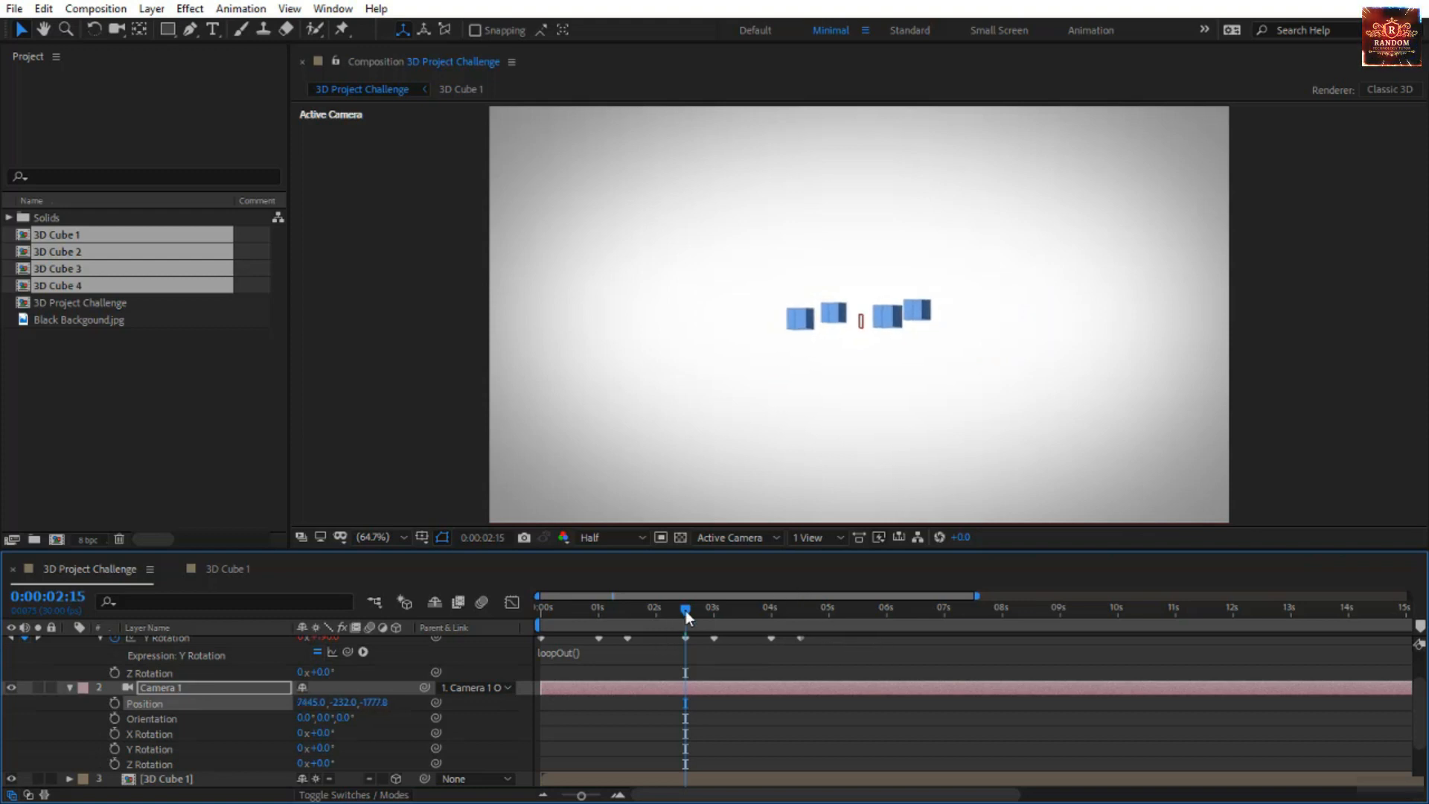
drag(685, 610, 497, 632)
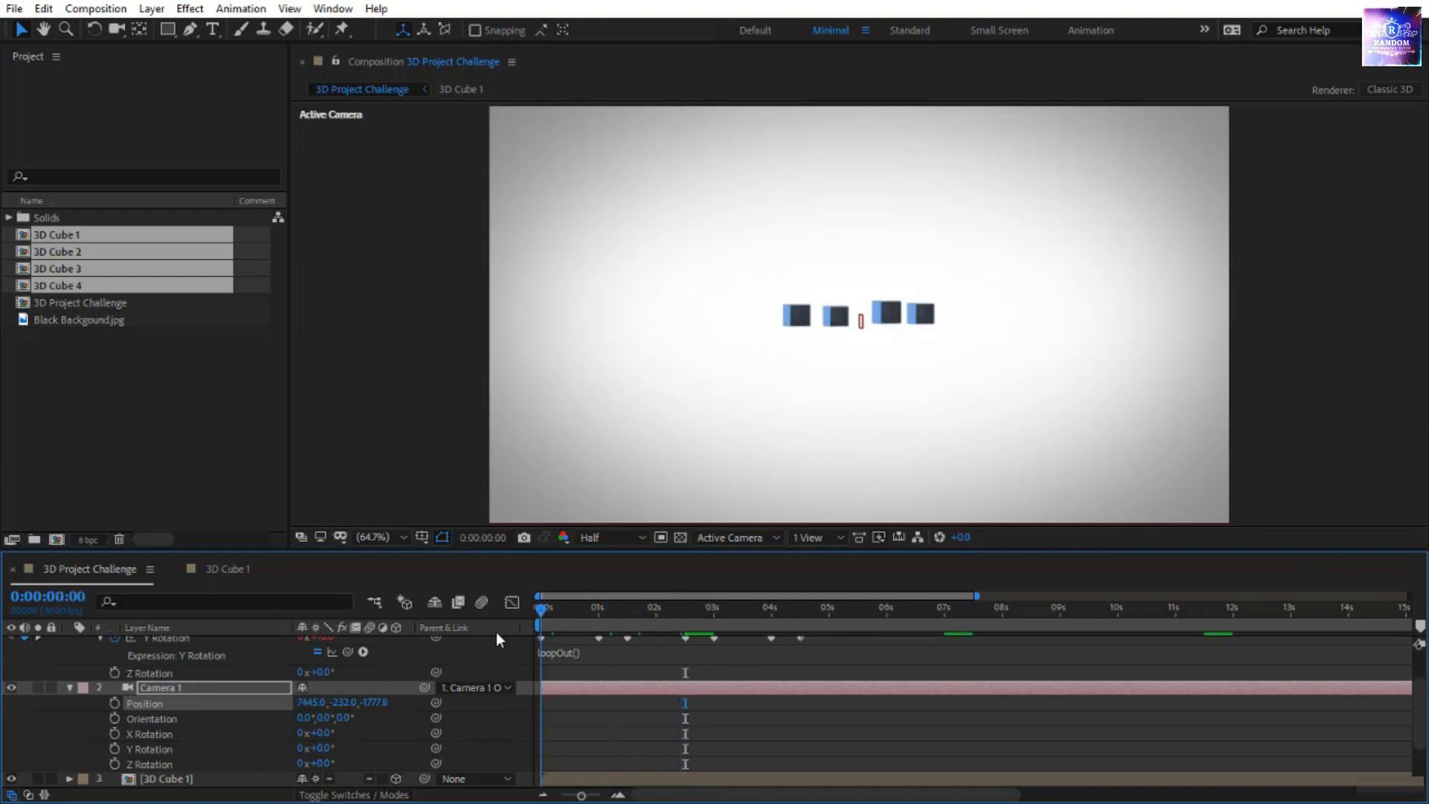
click(114, 702)
Set Camera 1's X position to 0 at 0:00:02:00 and preview the camera move from the start.
drag(546, 612, 659, 628)
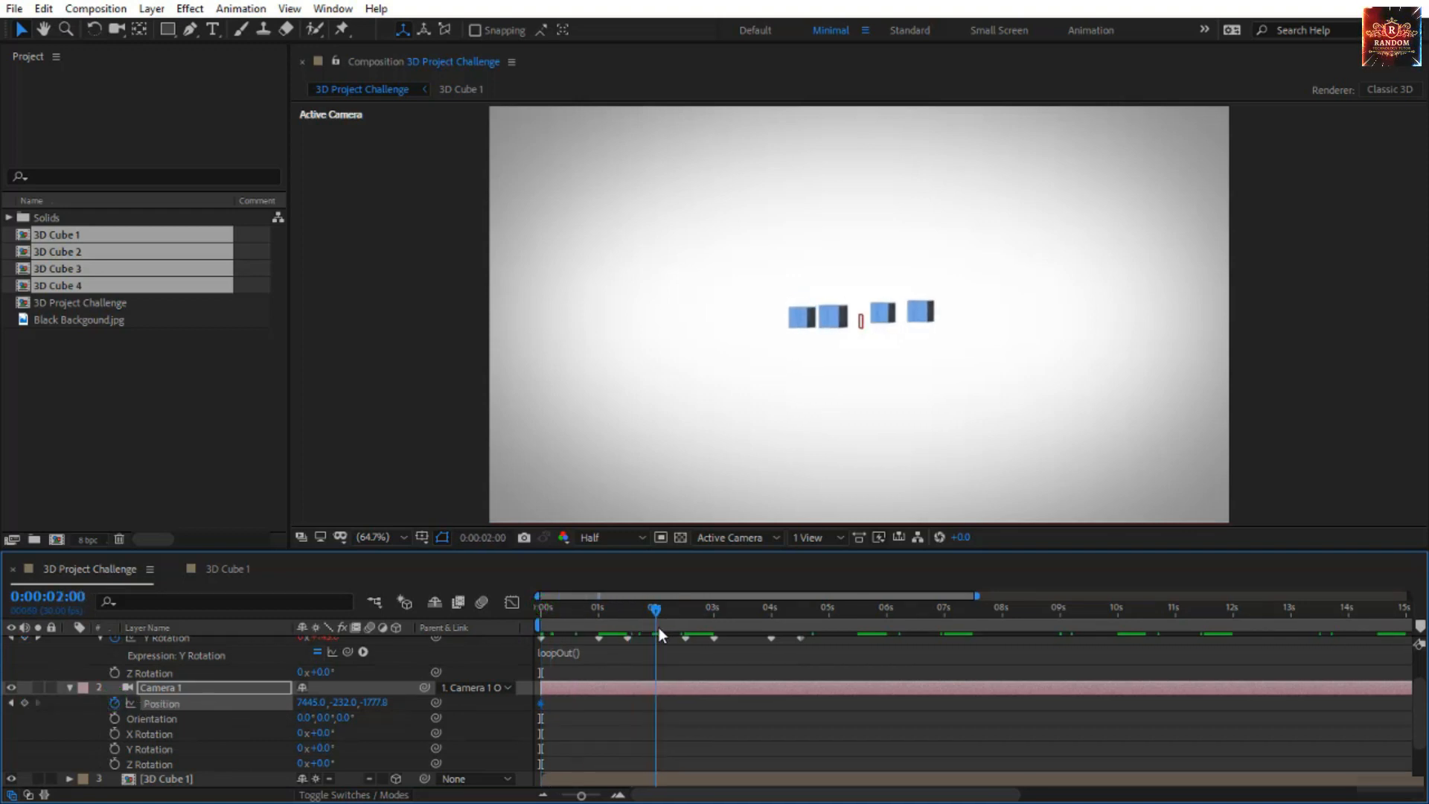
click(311, 703)
text(0)
key(Return)
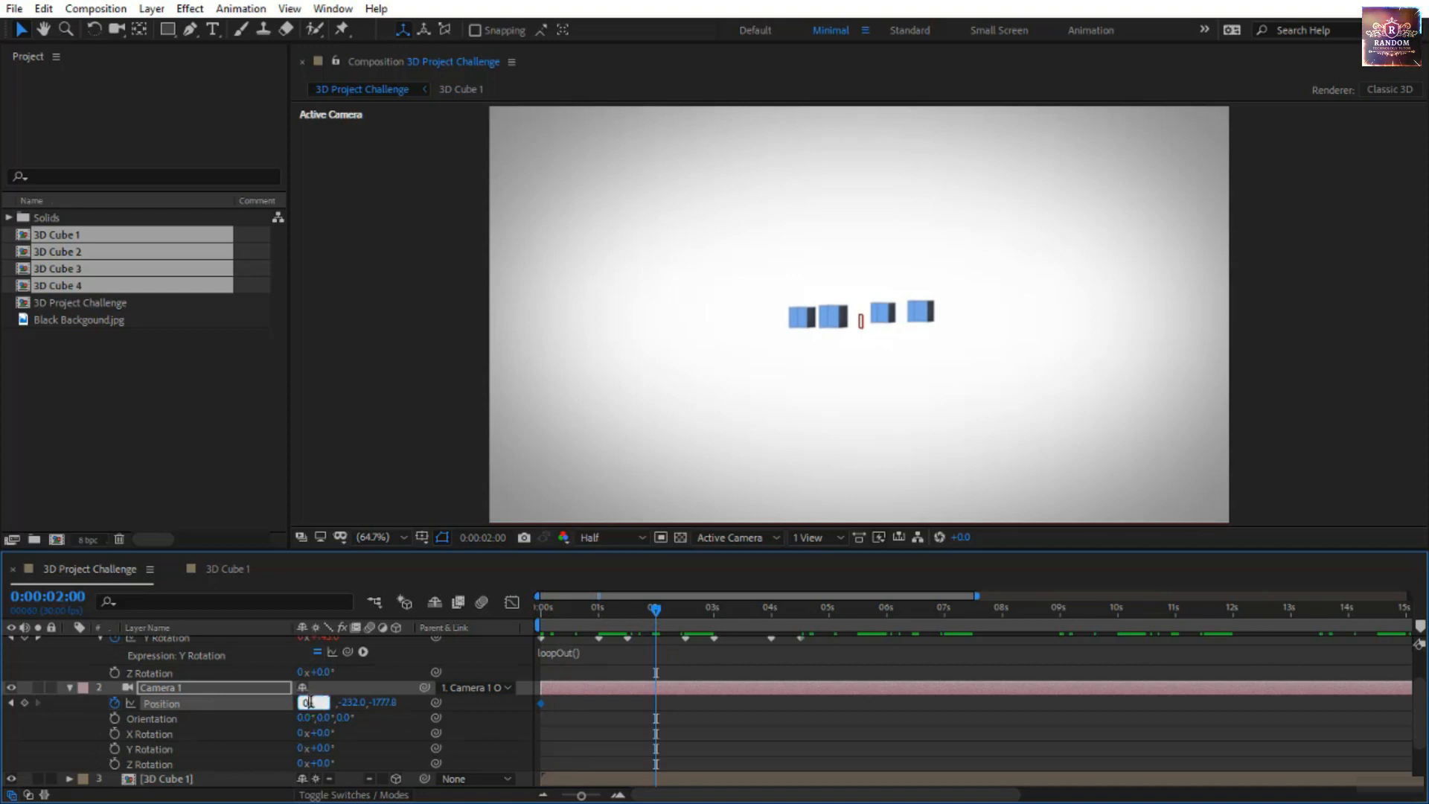
drag(586, 610, 453, 638)
key(space)
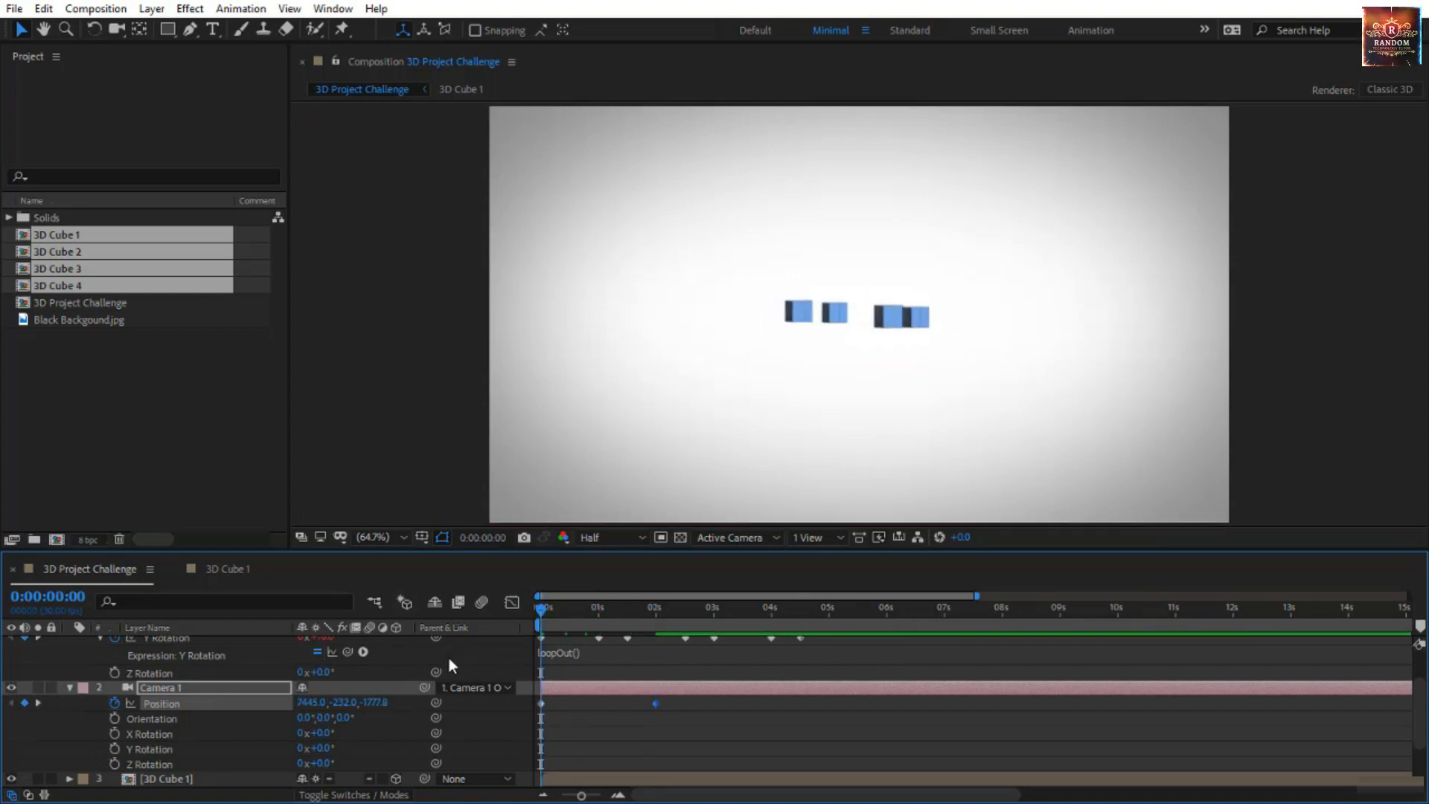